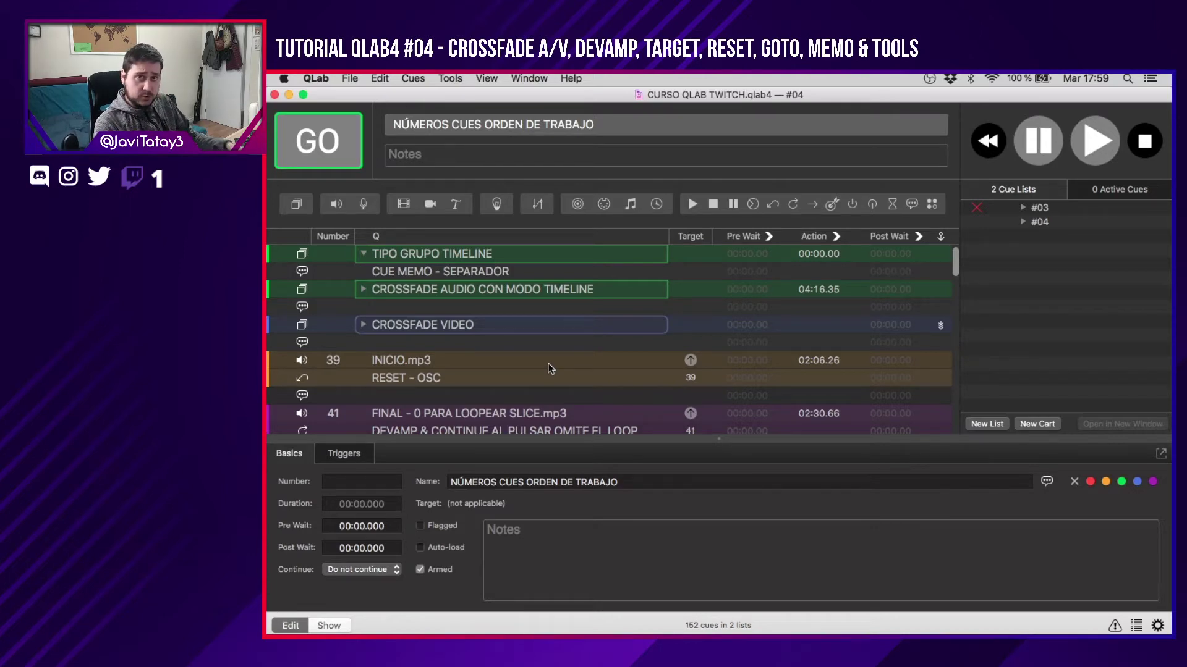
Look through the #03 cue list and return to the start of the #04 cue list.
key(XF86MonBrightnessUp)
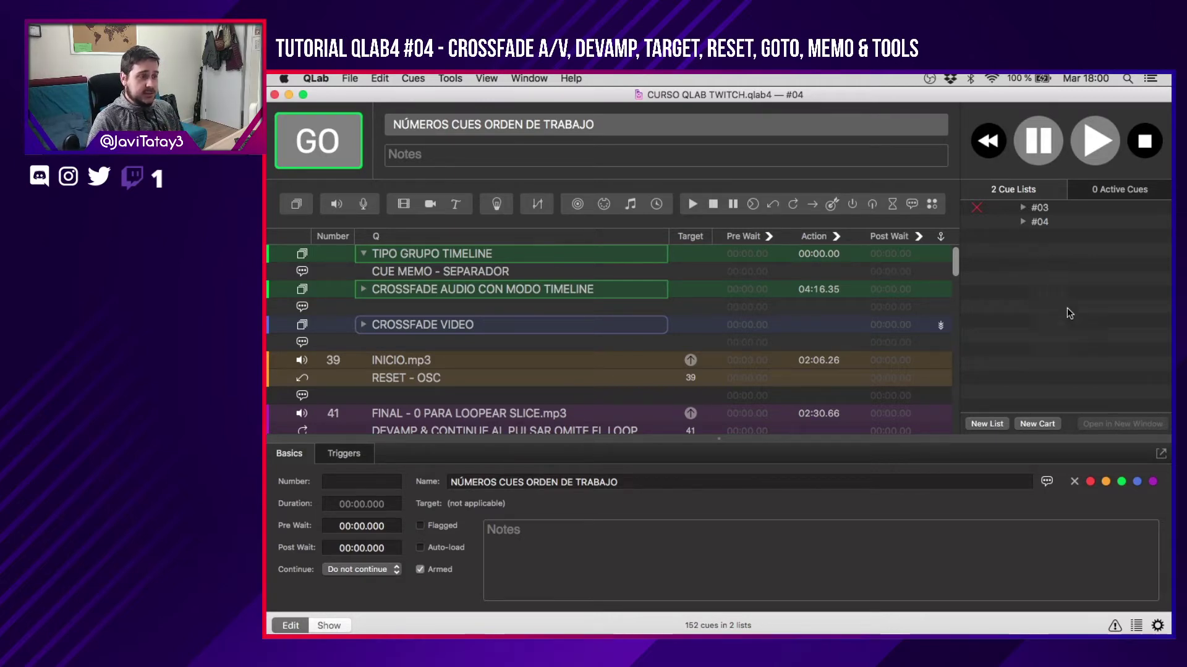
click(1043, 207)
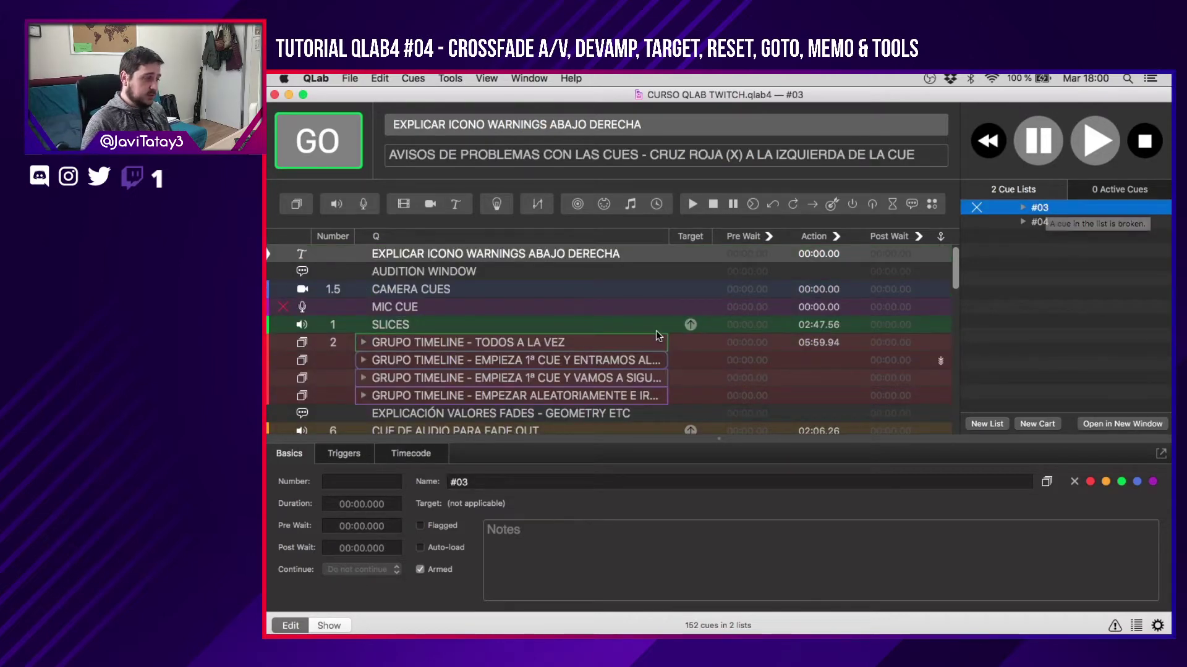
scroll(657, 333, down, 2)
scroll(657, 336, down, 10)
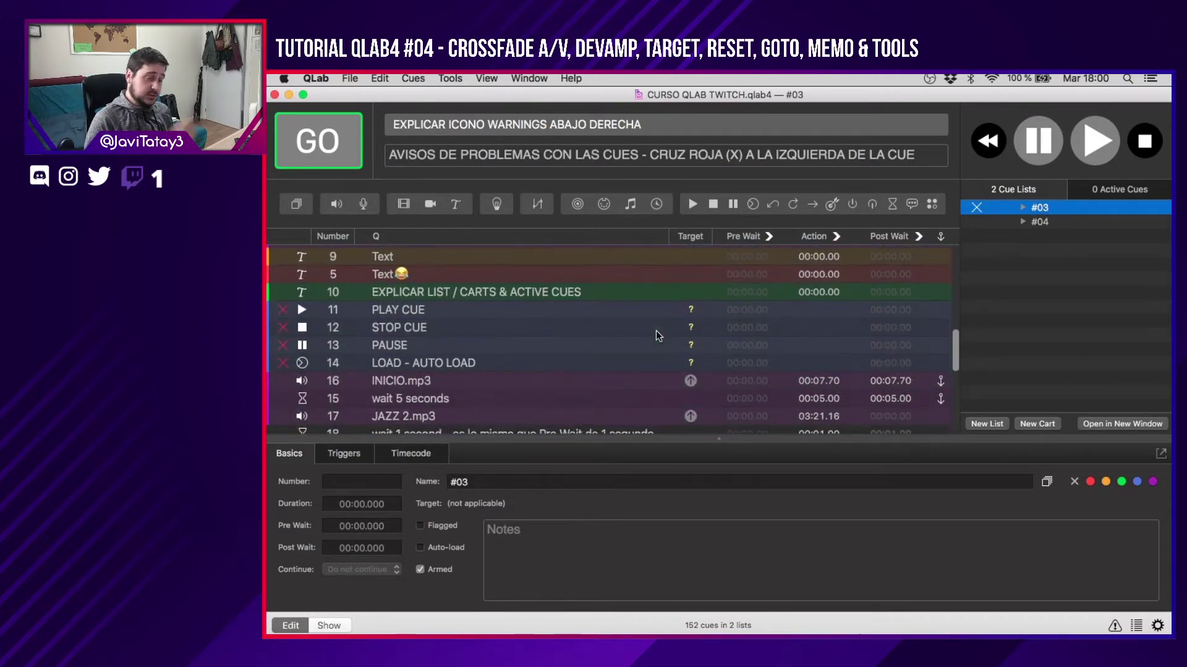
scroll(657, 336, up, 15)
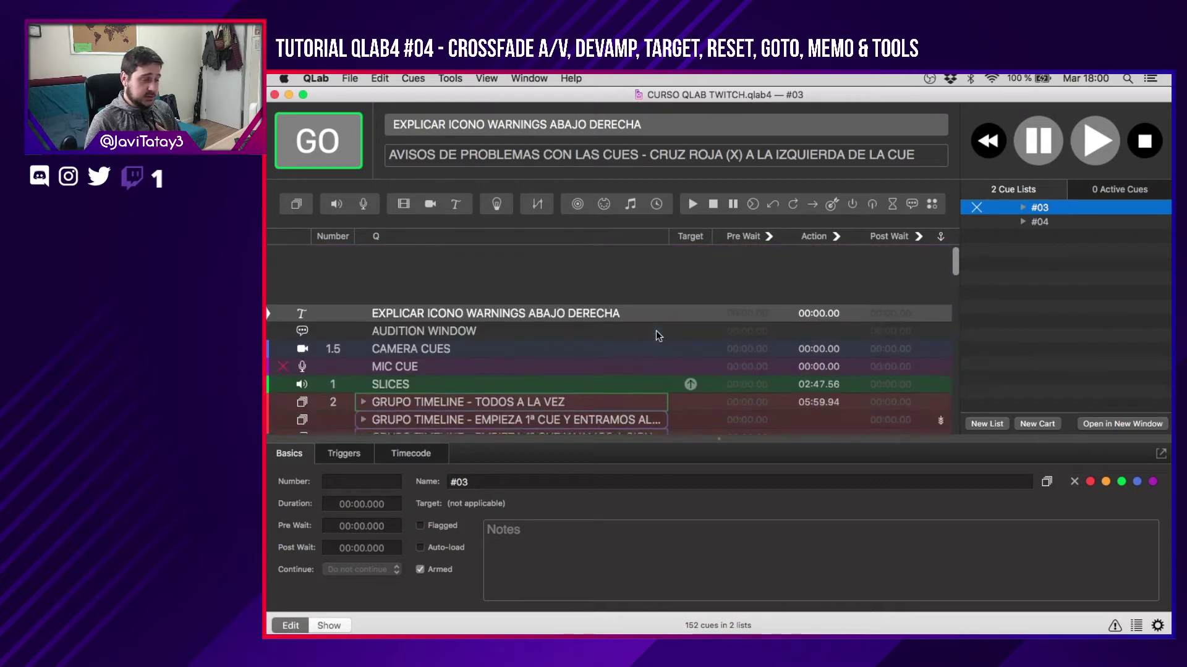
click(1043, 222)
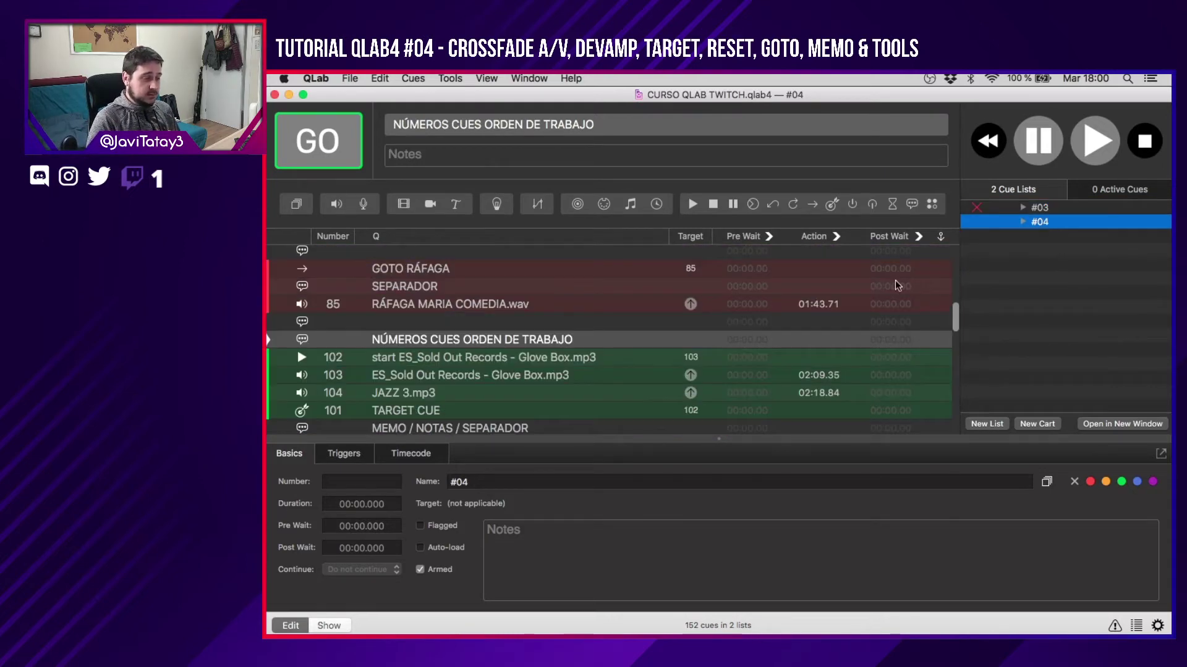
scroll(895, 280, up, 10)
Try the "Start first child and enter into group" mode on TIPO GRUPO TIMELINE, restore Timeline mode, and show the group's timeline.
click(559, 256)
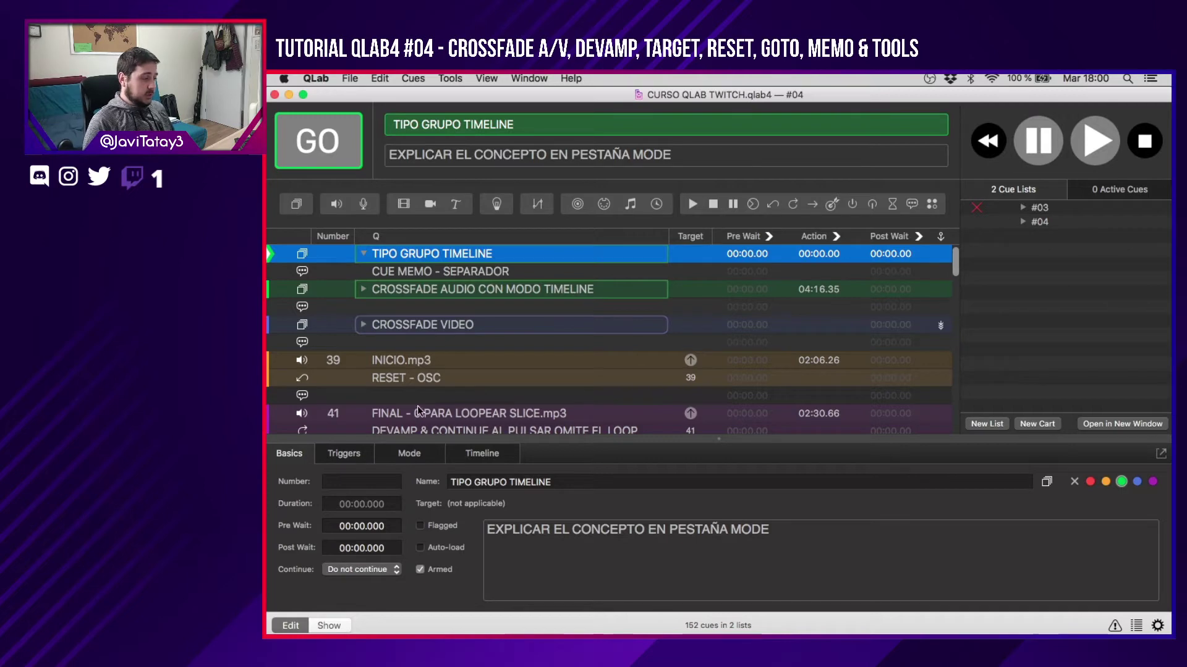
click(420, 454)
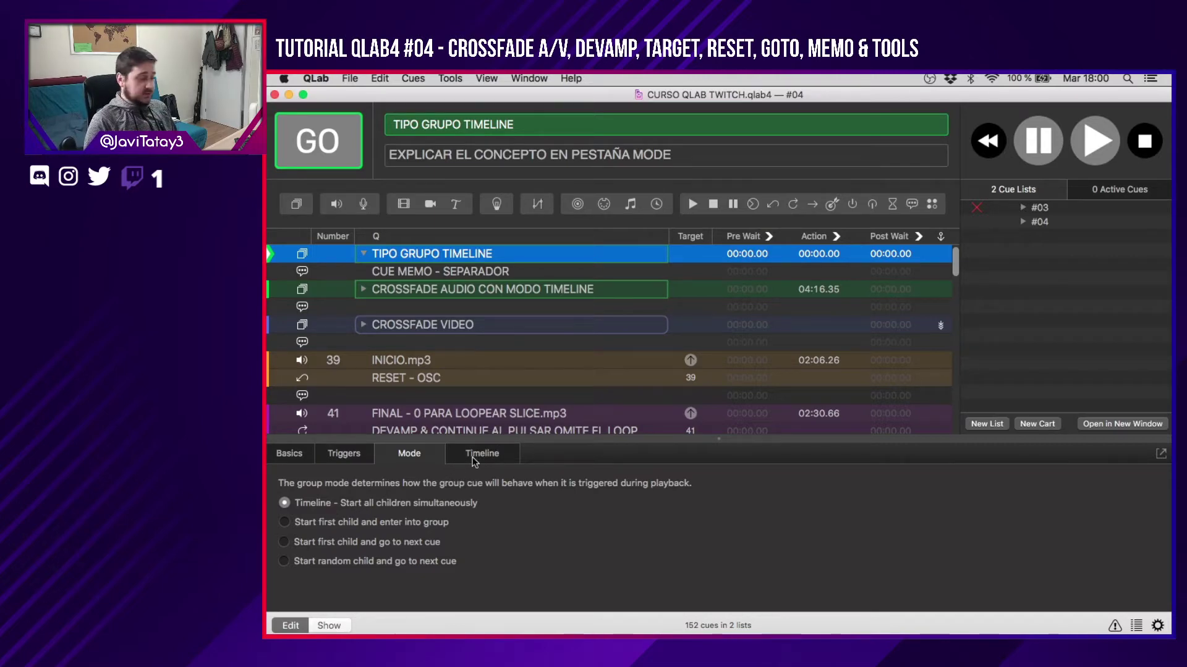
click(353, 523)
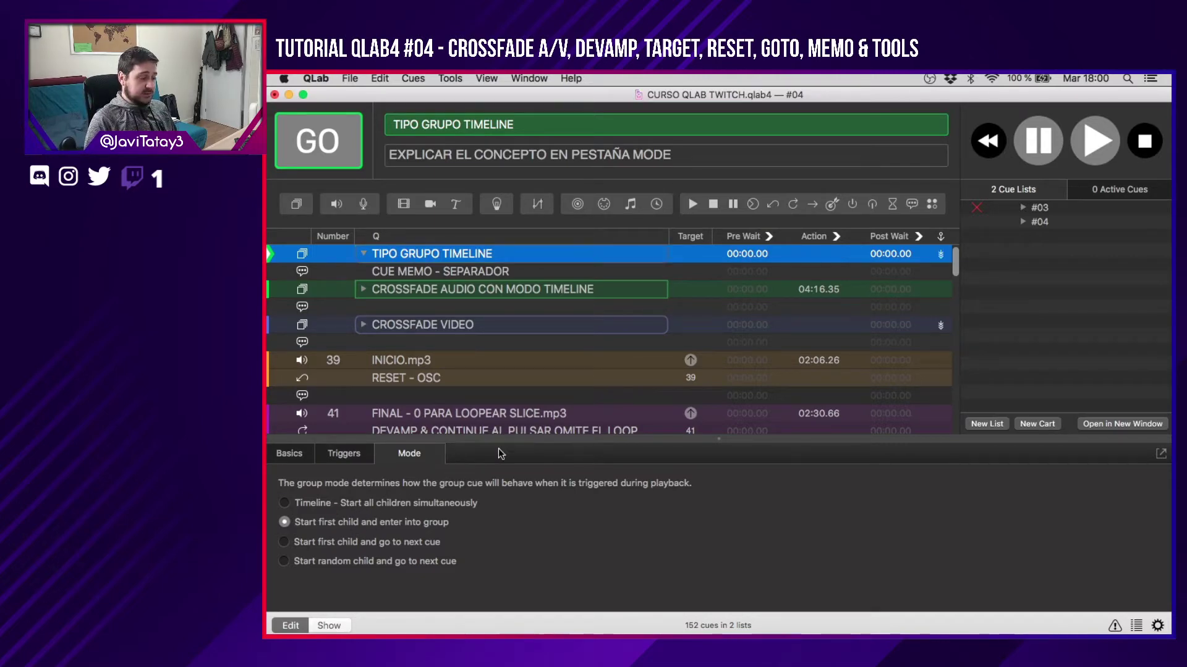
click(337, 503)
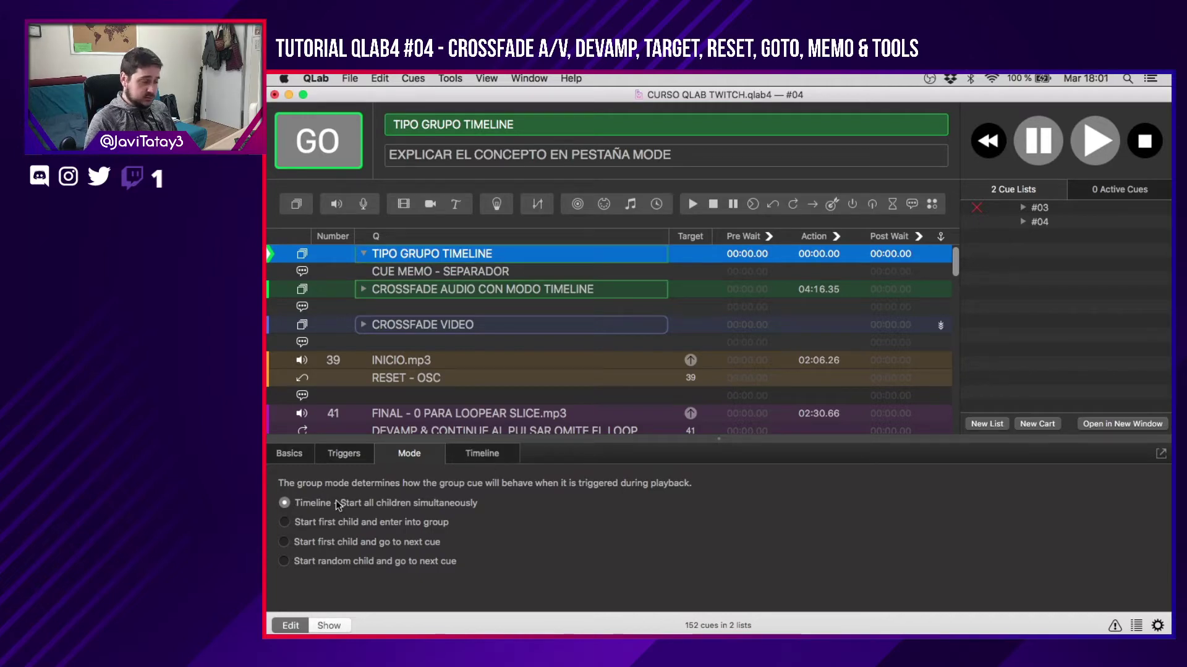
click(483, 460)
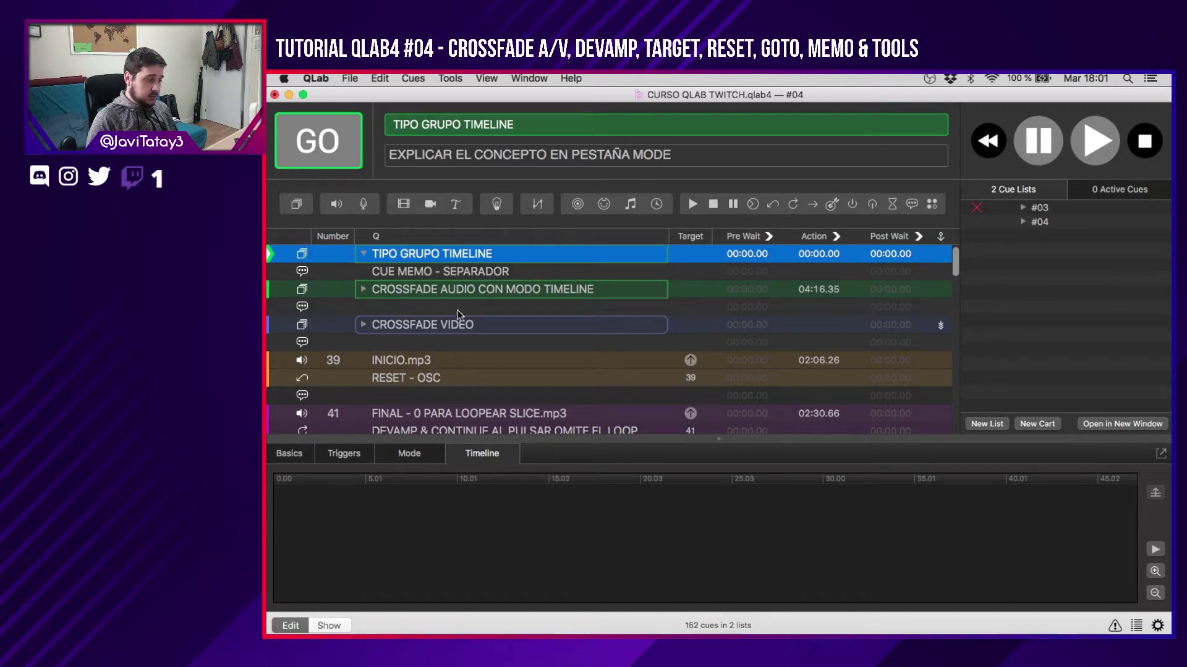
Blank out the name of the CUE MEMO - SEPARADOR memo cue and undo that change.
click(461, 271)
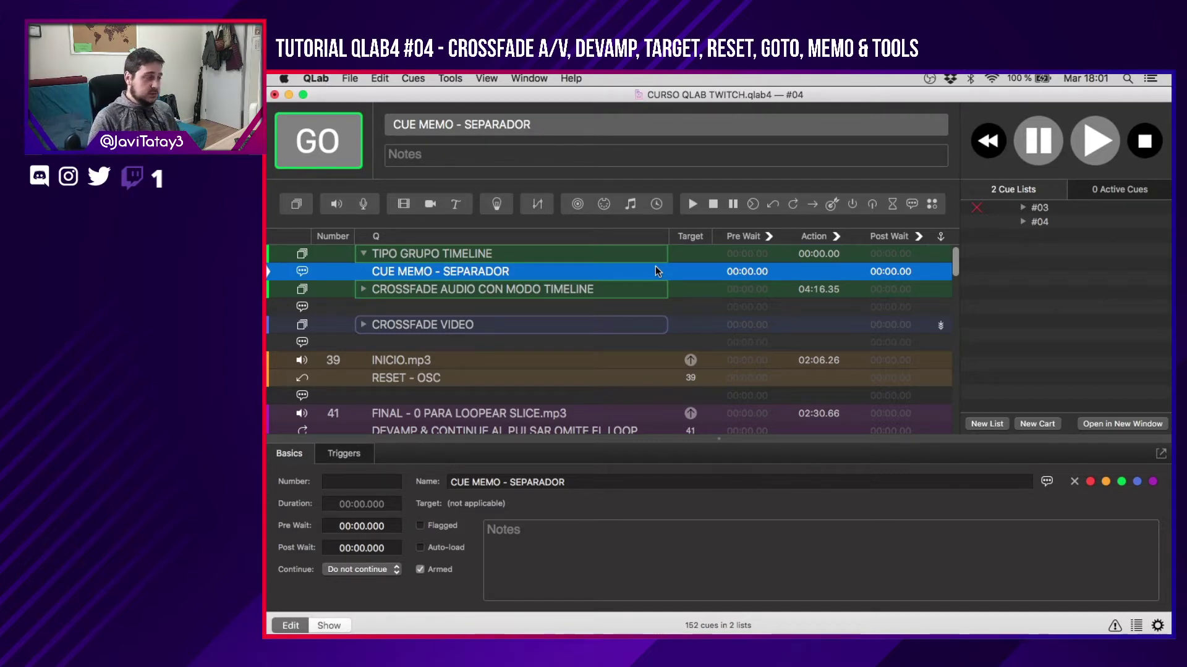
double_click(521, 272)
key(BackSpace)
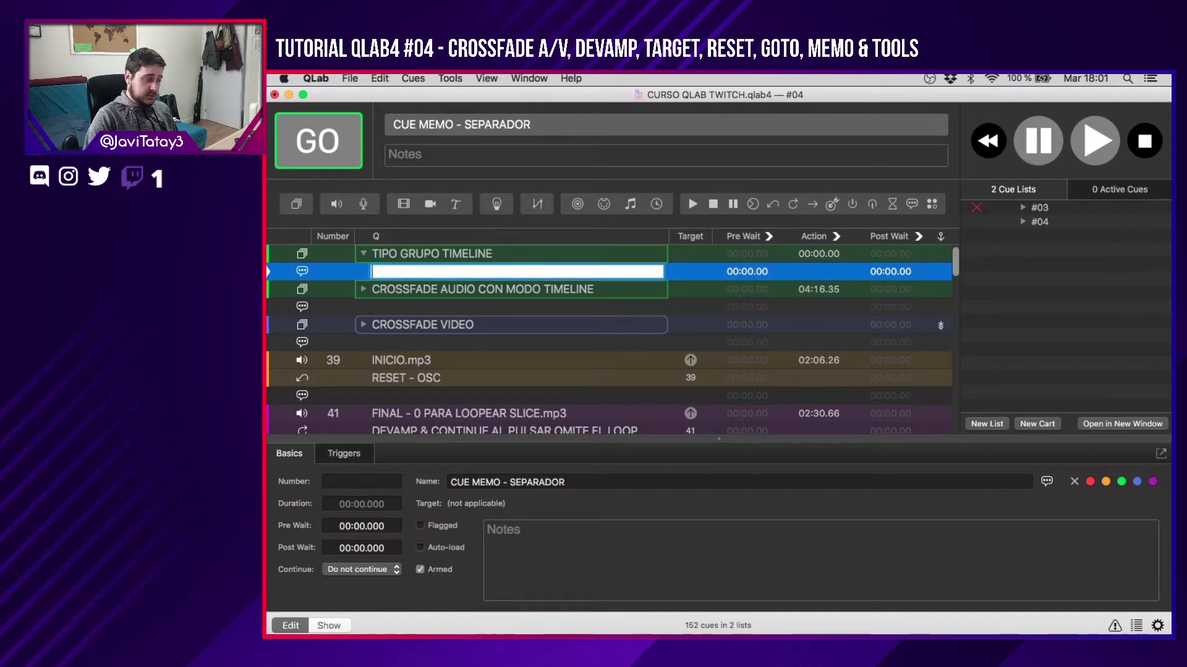
key(Return)
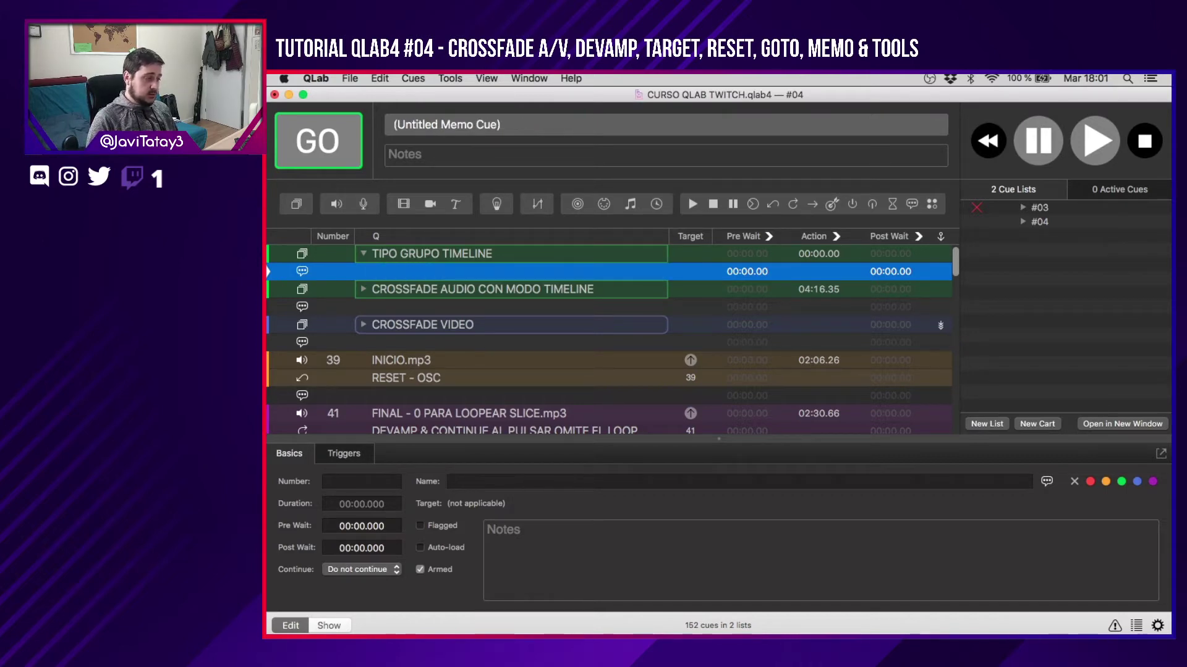
drag(516, 275, 481, 311)
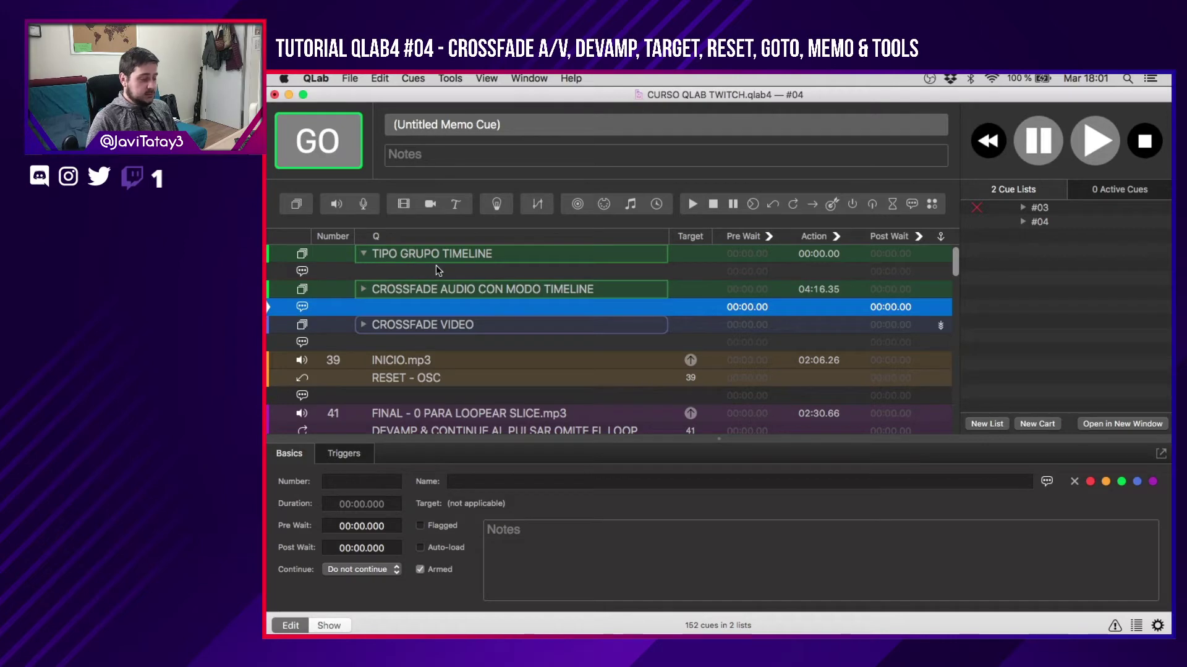
key(super+z)
key(super+z)
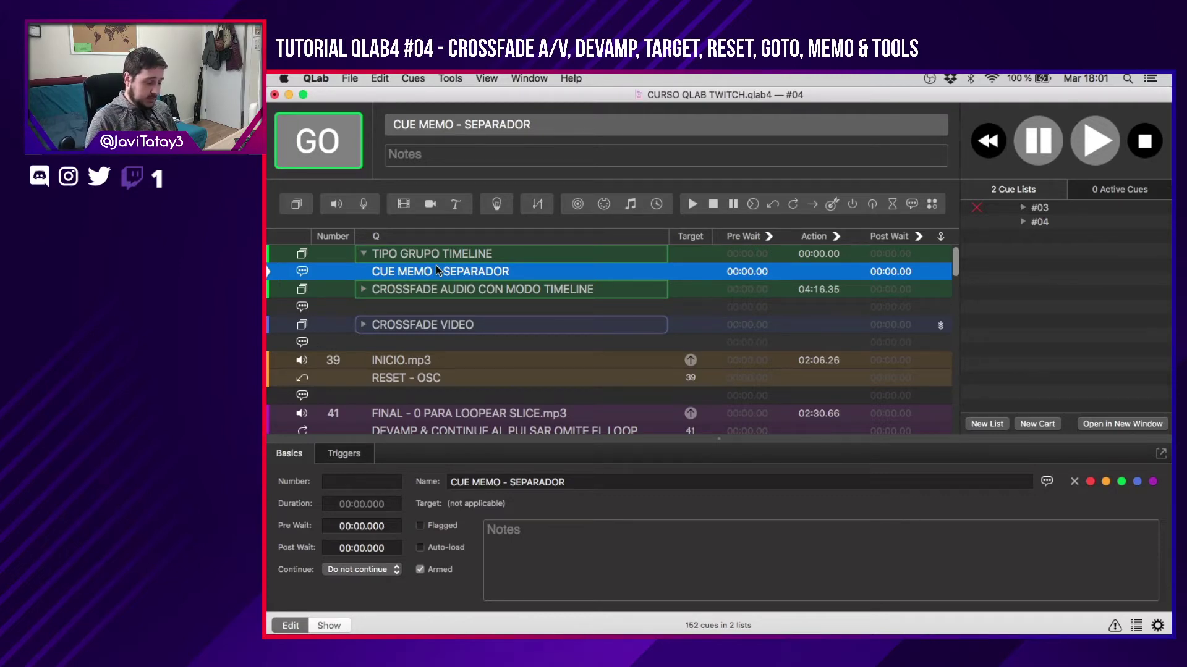
Expand the CROSSFADE AUDIO CON MODO TIMELINE group and examine the basic settings of its FINAL.mp3, fade and INICIO.mp3 cues.
key(Down)
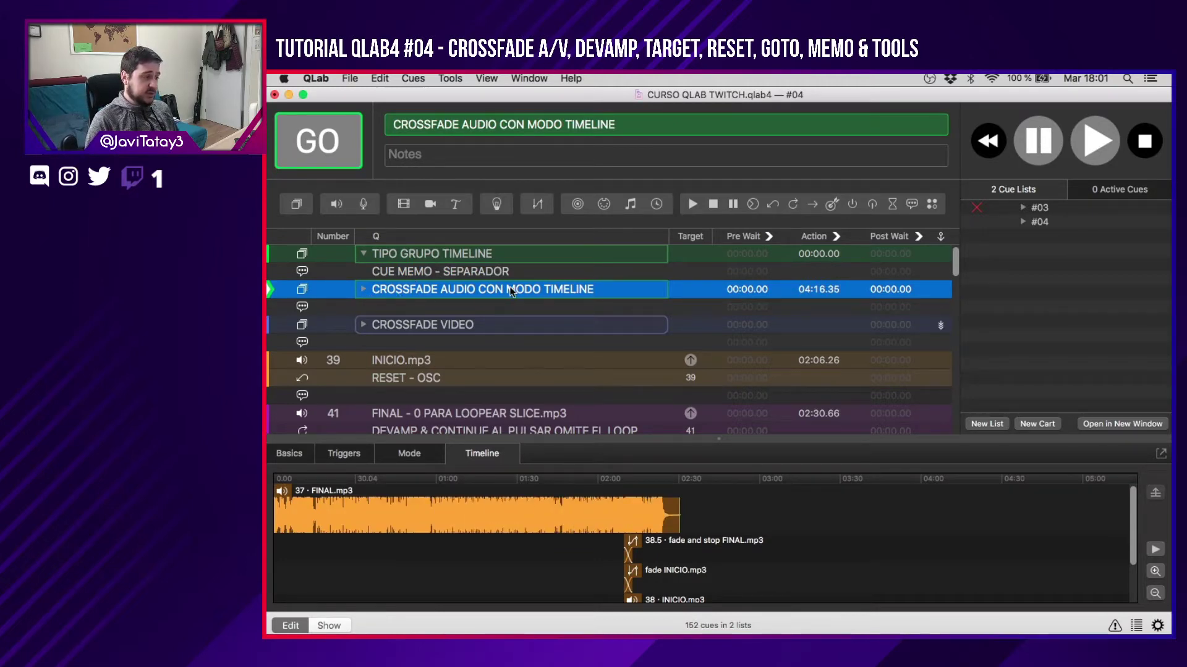
click(364, 290)
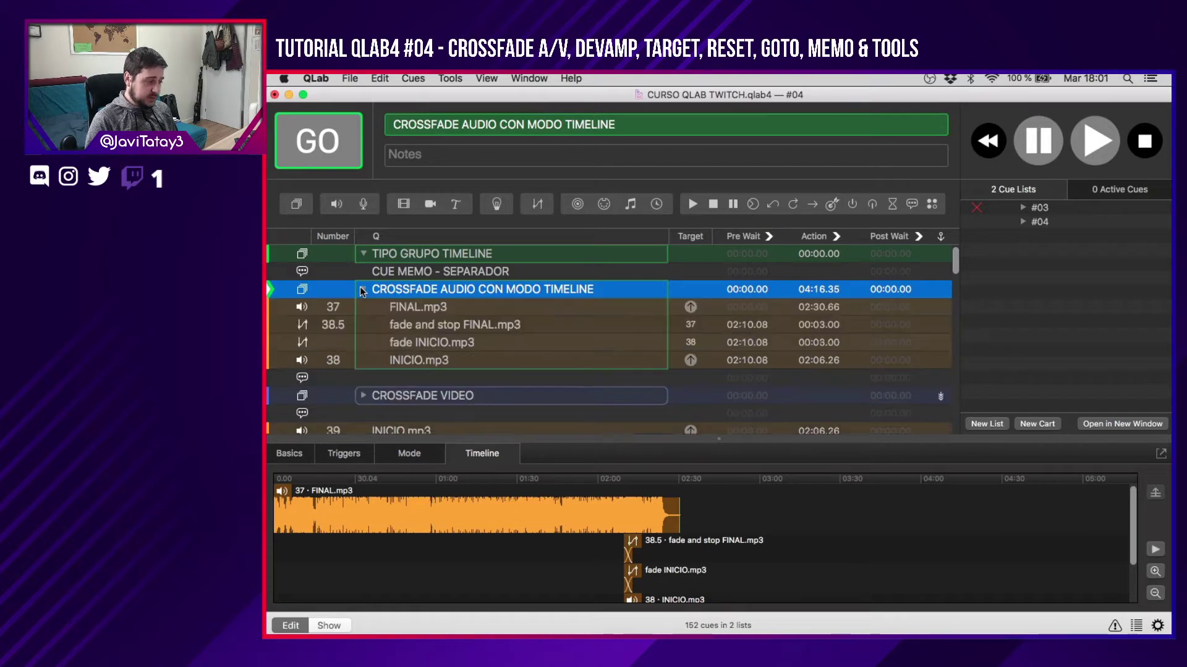
click(517, 315)
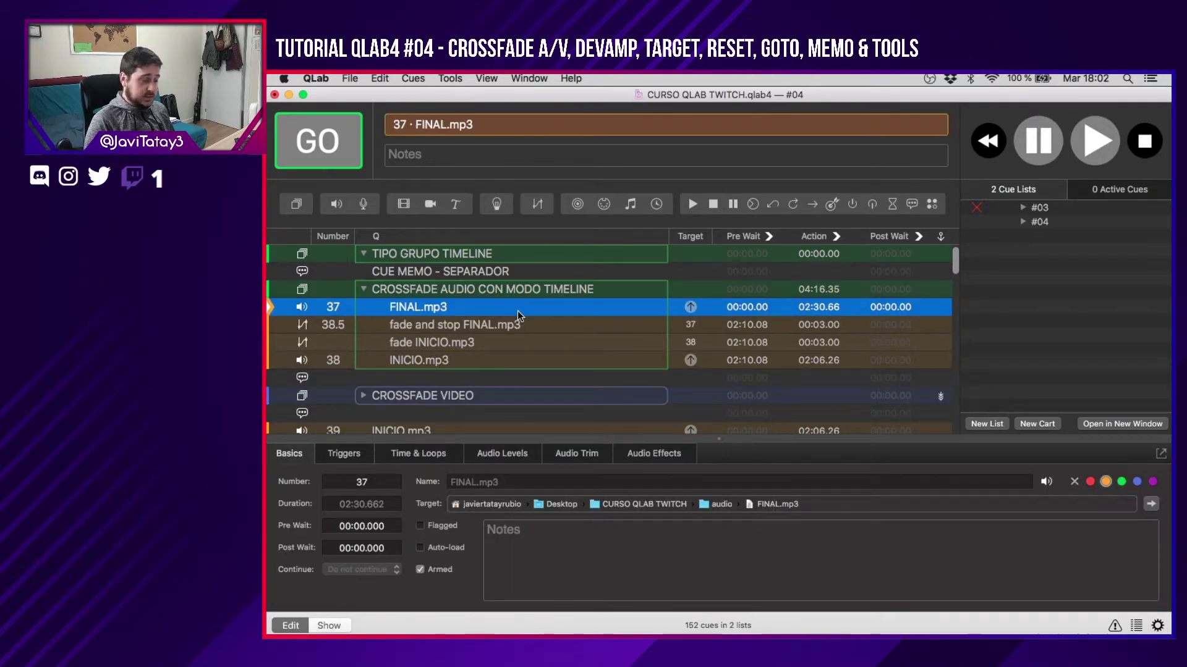
key(Down)
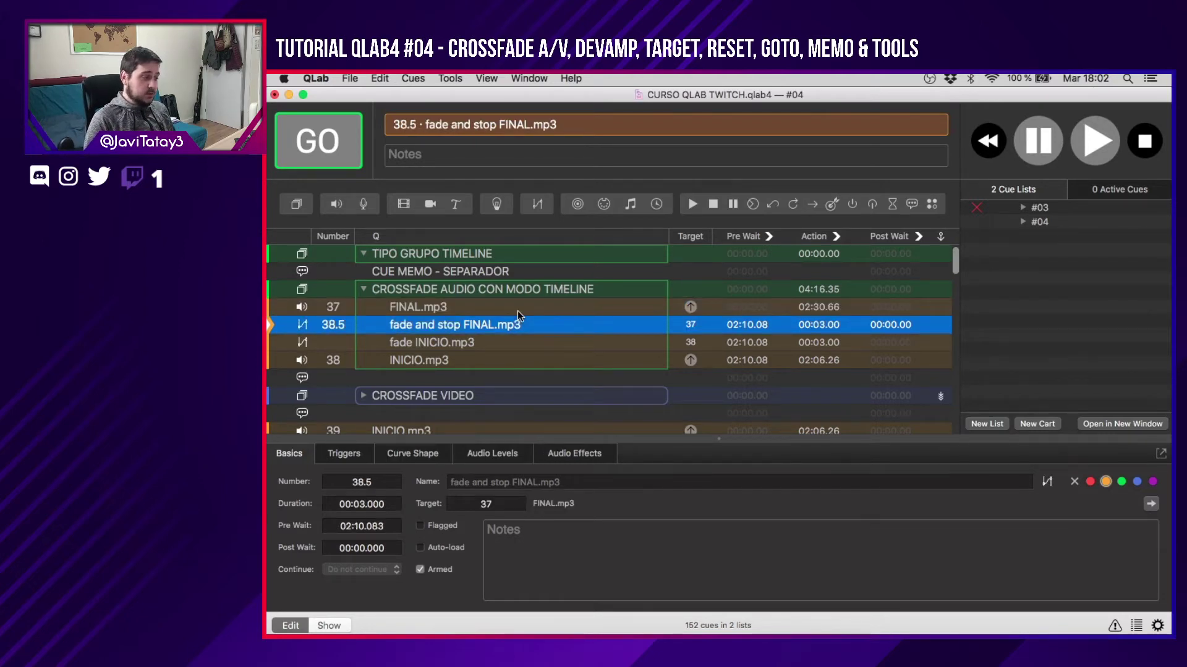
click(421, 306)
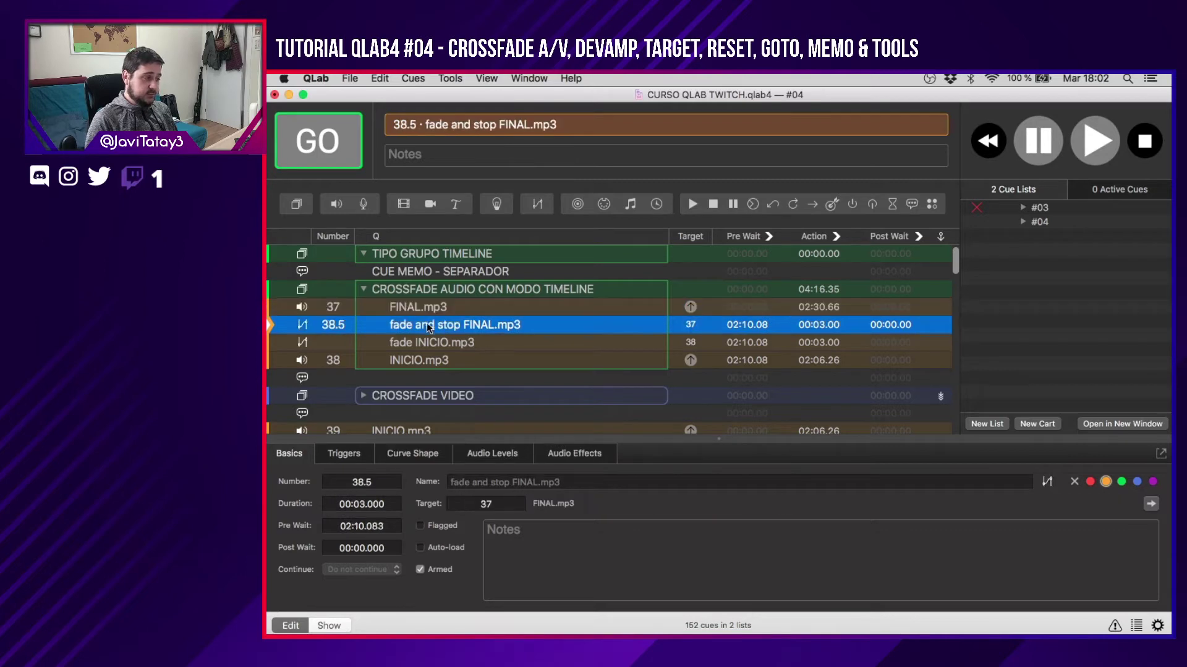
click(433, 324)
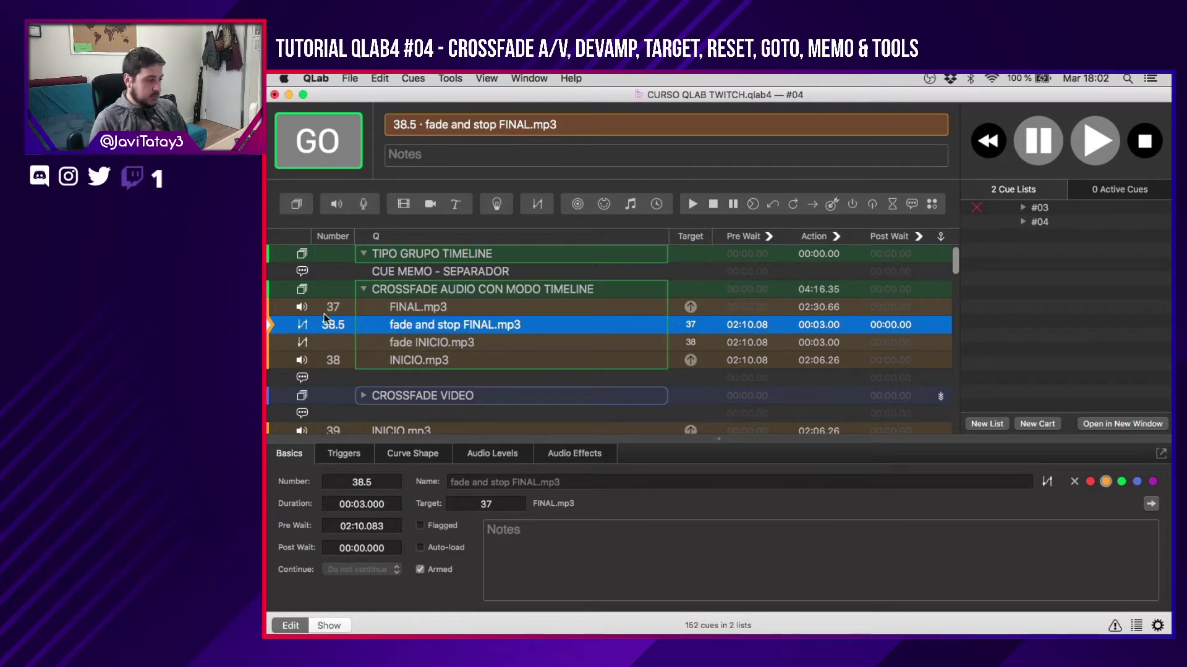
click(519, 343)
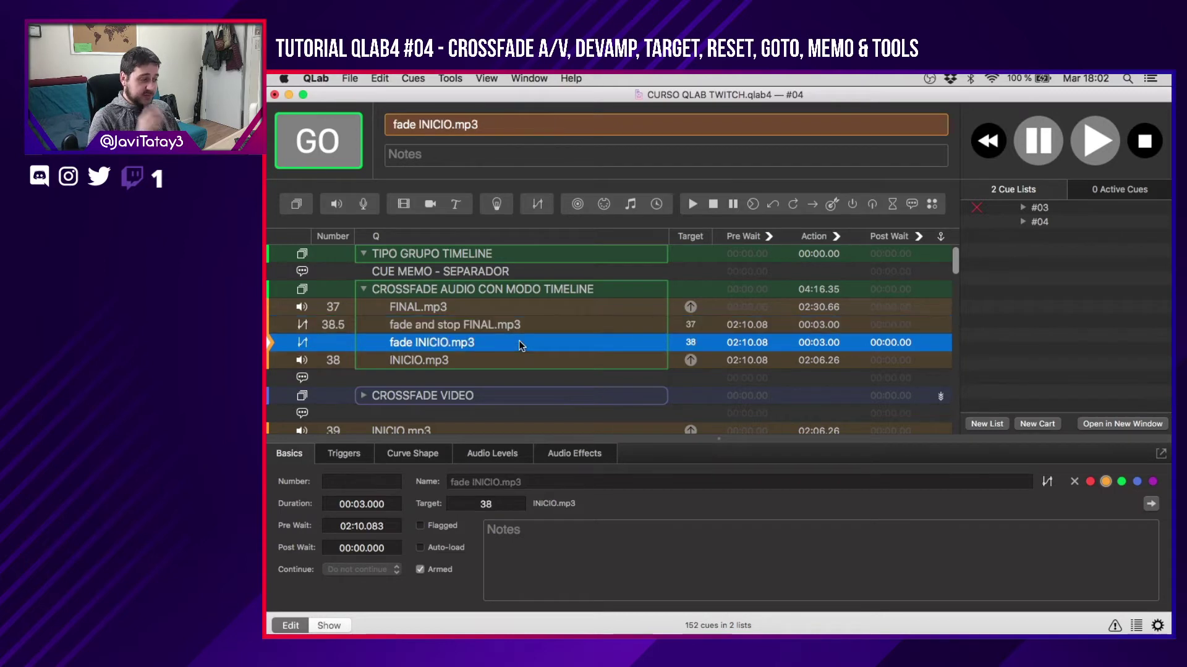
click(499, 366)
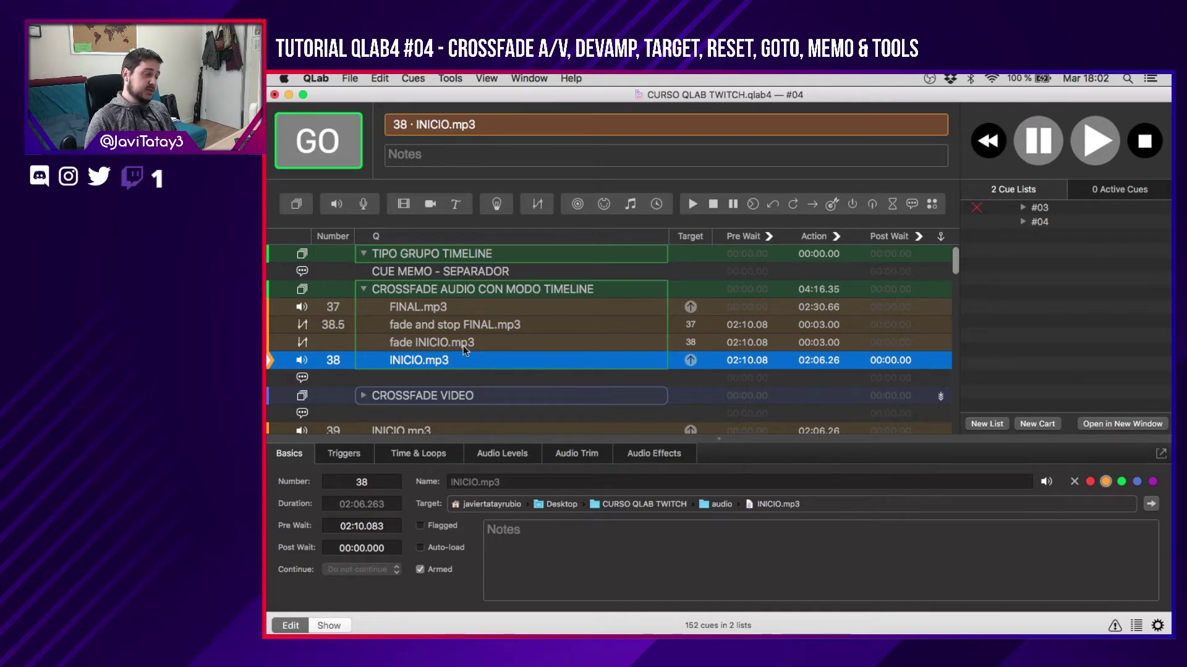
click(442, 343)
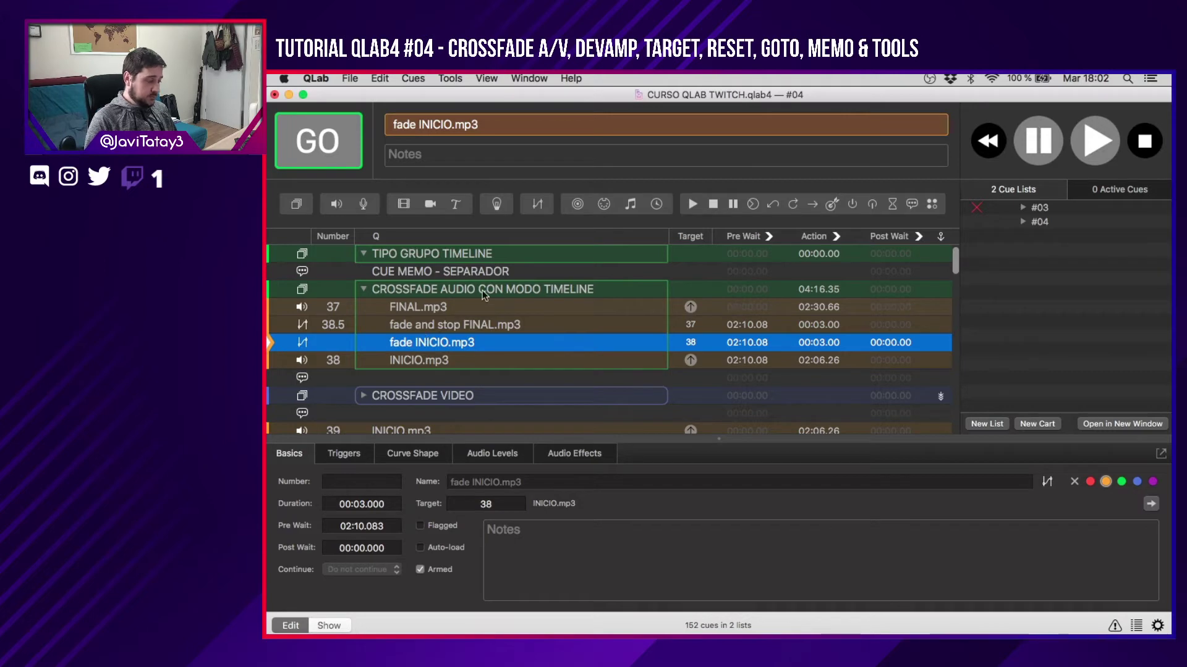
Examine the timeline of the CROSSFADE AUDIO CON MODO TIMELINE group and compare it with that of TIPO GRUPO TIMELINE.
click(484, 296)
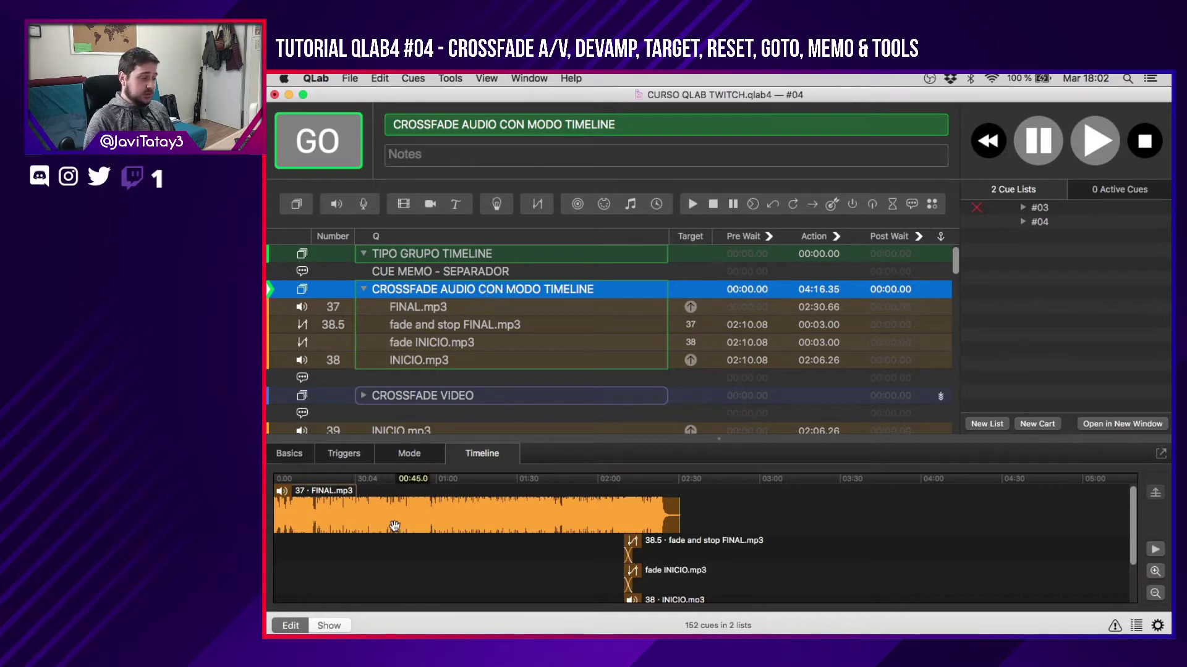
scroll(618, 550, down, 4)
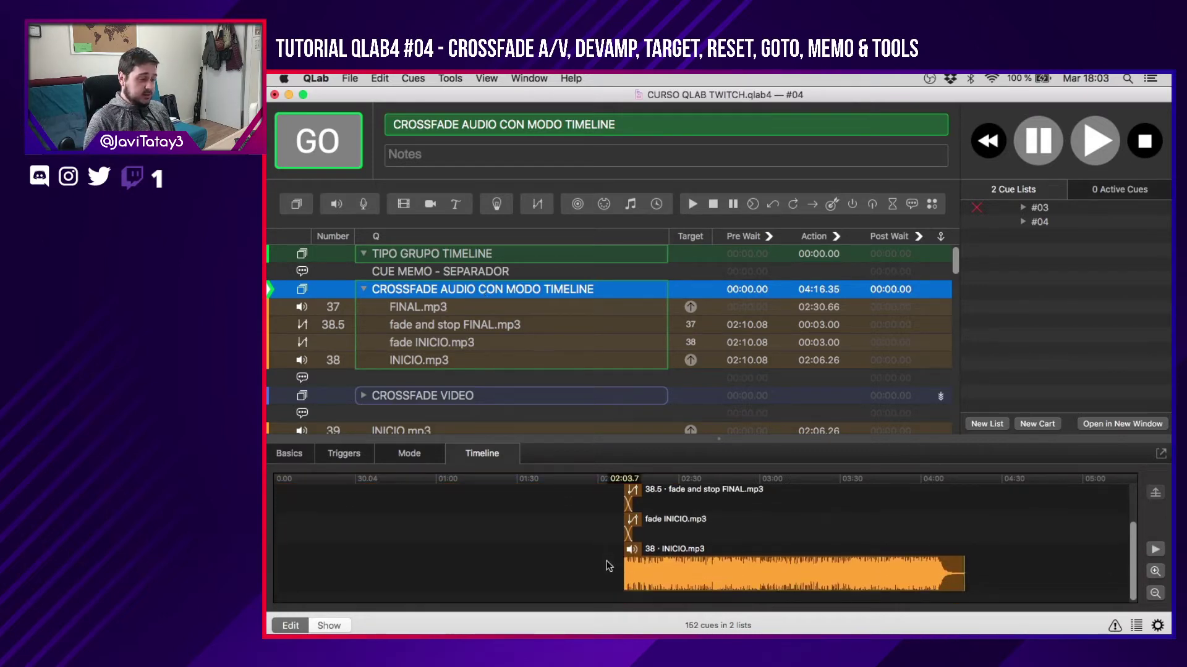
scroll(609, 566, up, 4)
click(441, 253)
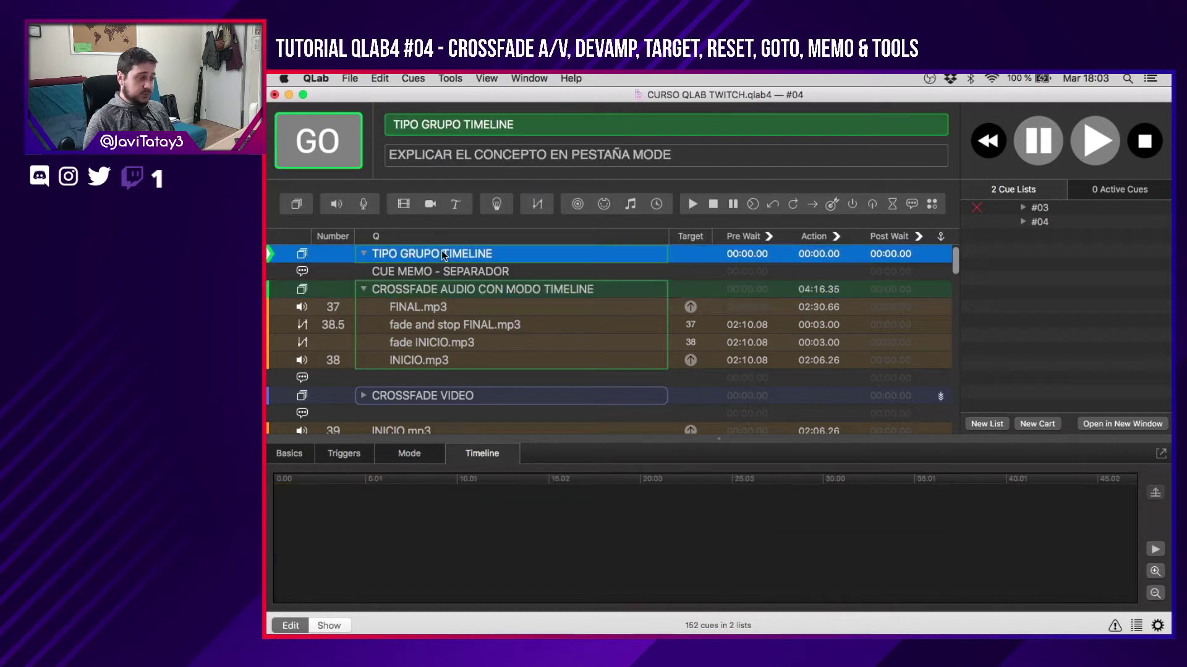
click(529, 290)
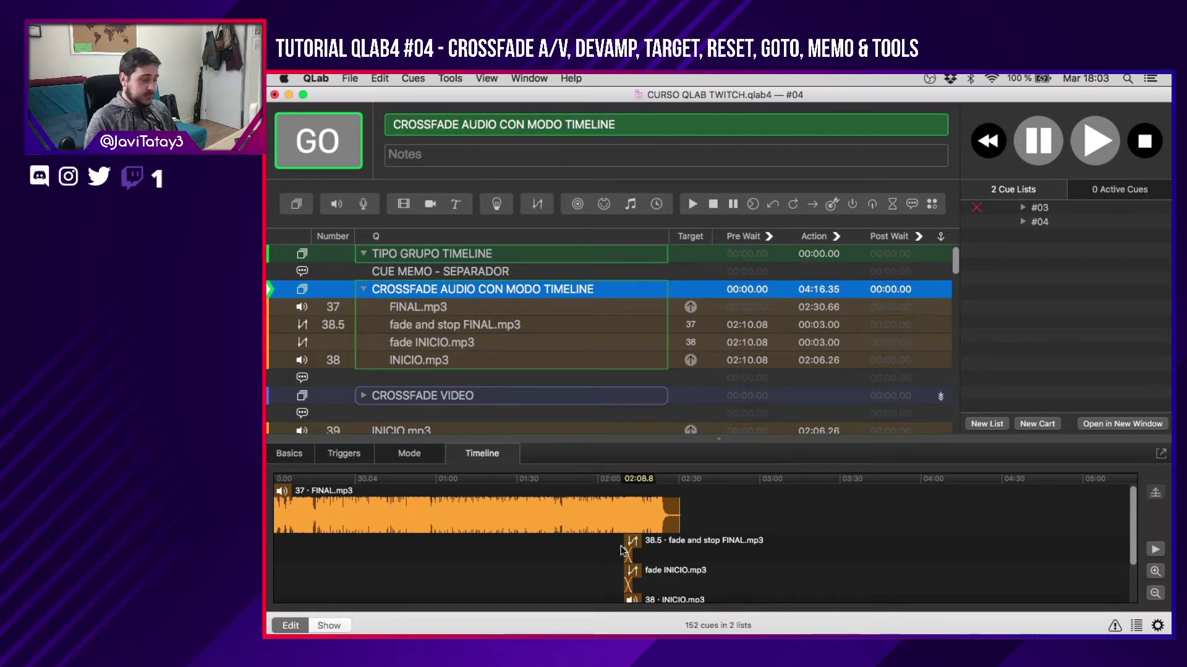
Inspect the placement of FINAL.mp3, both fades and INICIO.mp3 on the audio crossfade group's timeline, selecting each in turn.
click(519, 526)
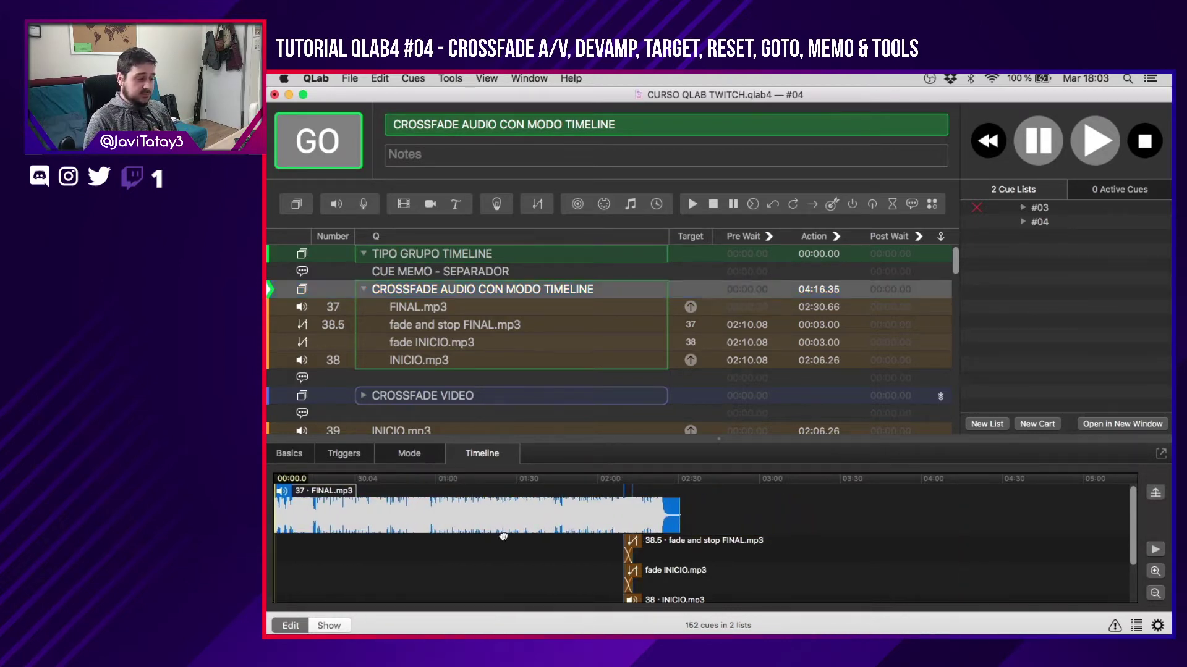
drag(625, 541, 624, 542)
click(521, 508)
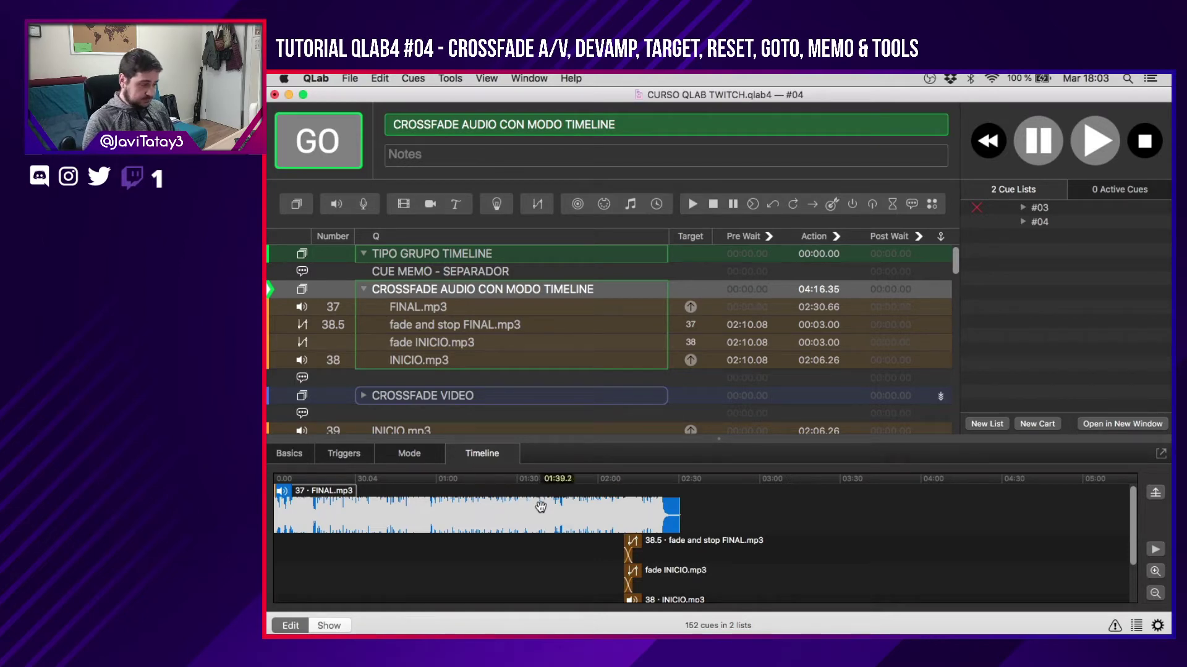
click(648, 542)
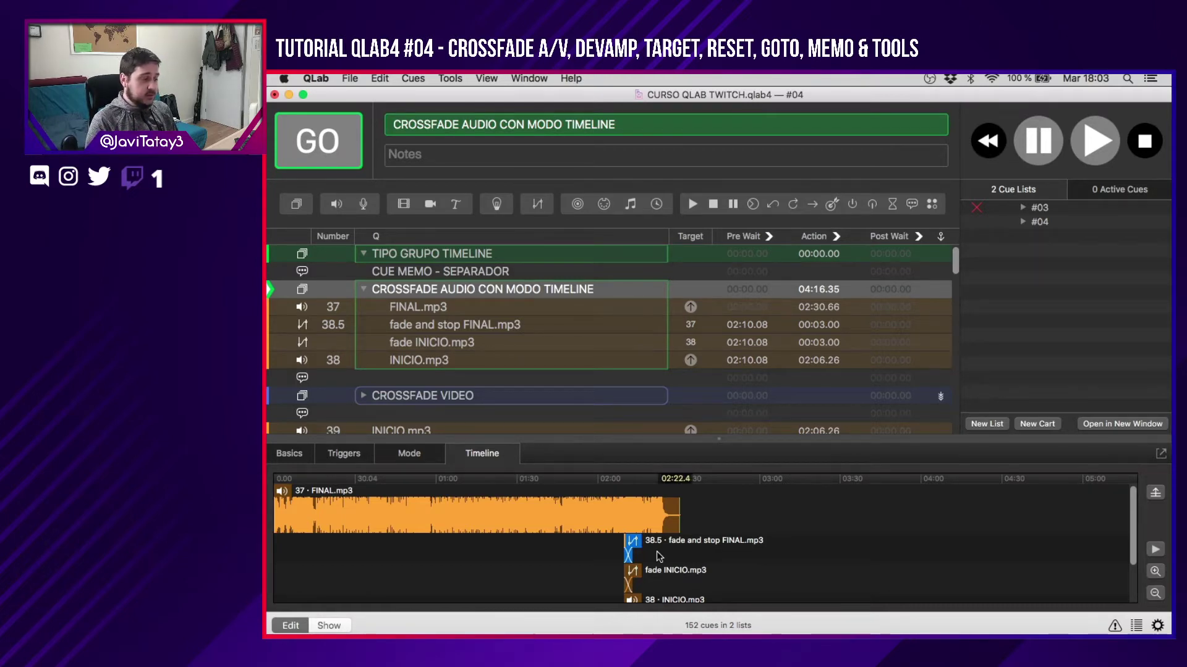
scroll(742, 564, down, 1)
scroll(746, 566, down, 1)
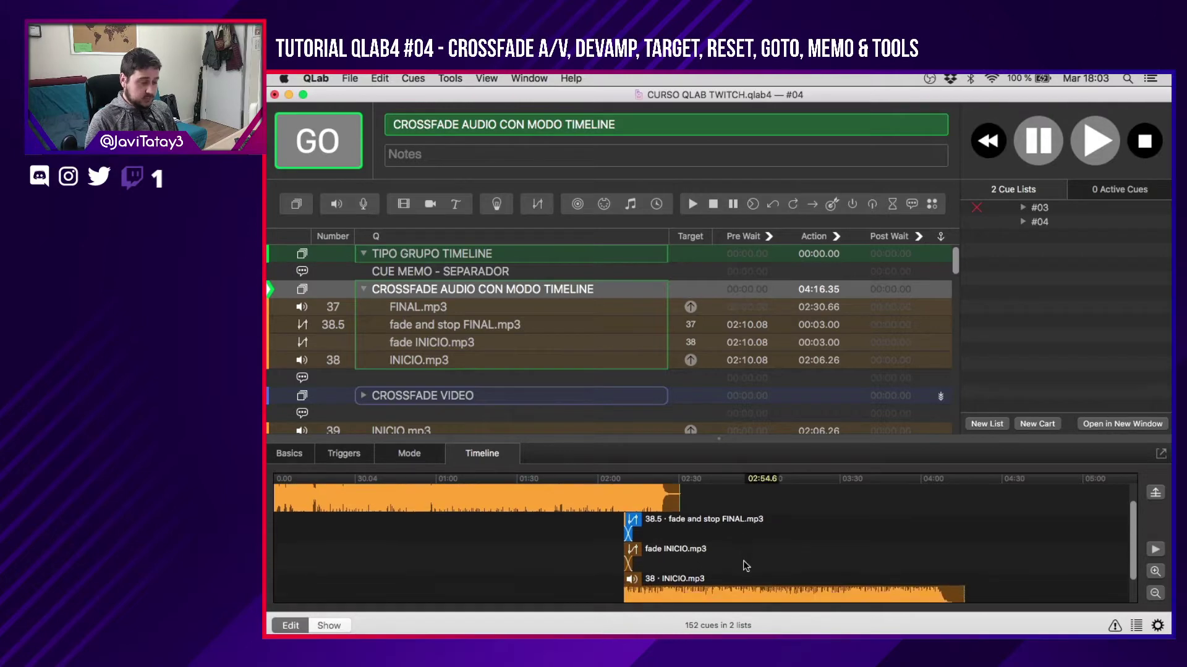
click(695, 551)
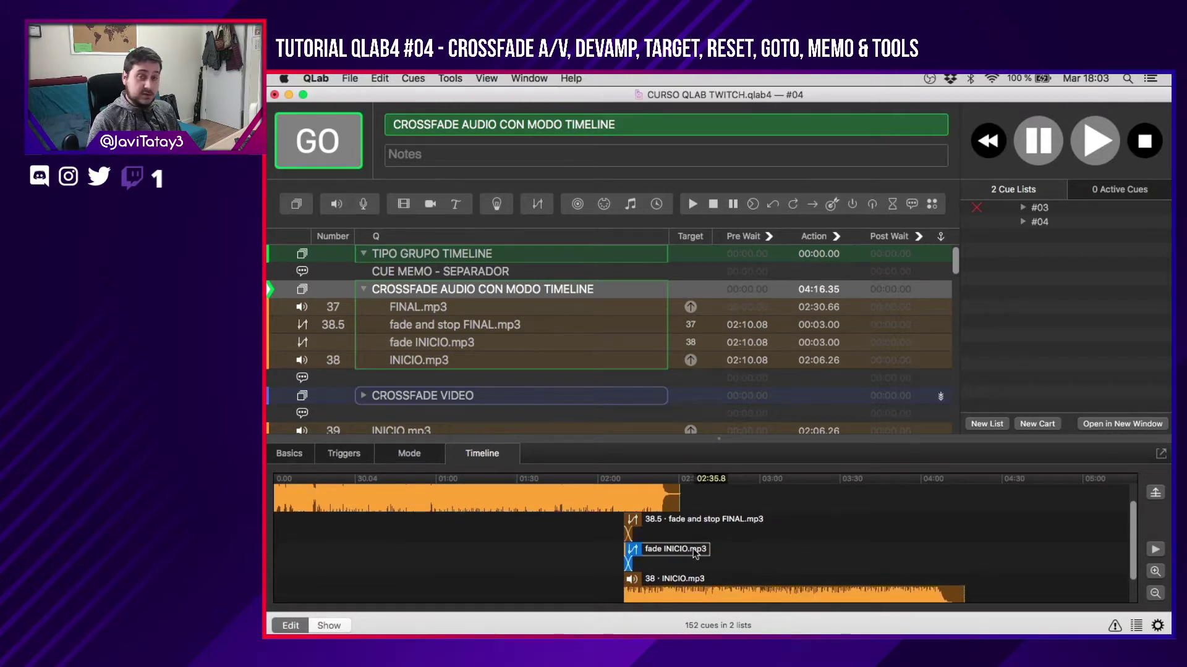
scroll(695, 552, down, 1)
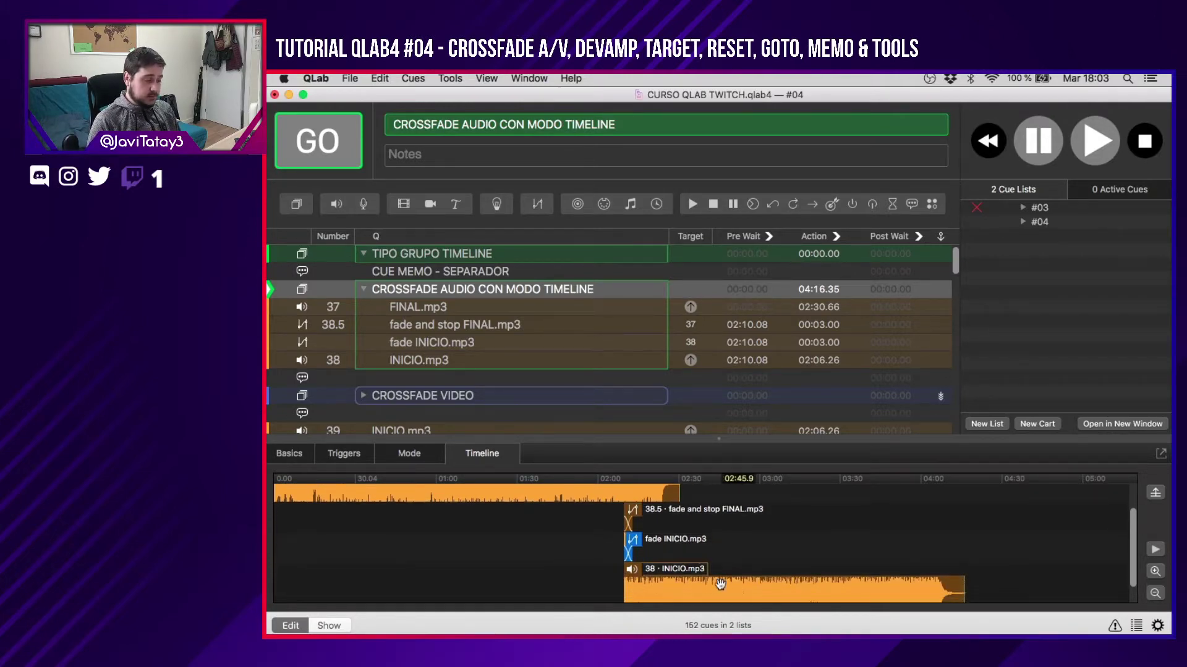
click(717, 584)
click(439, 363)
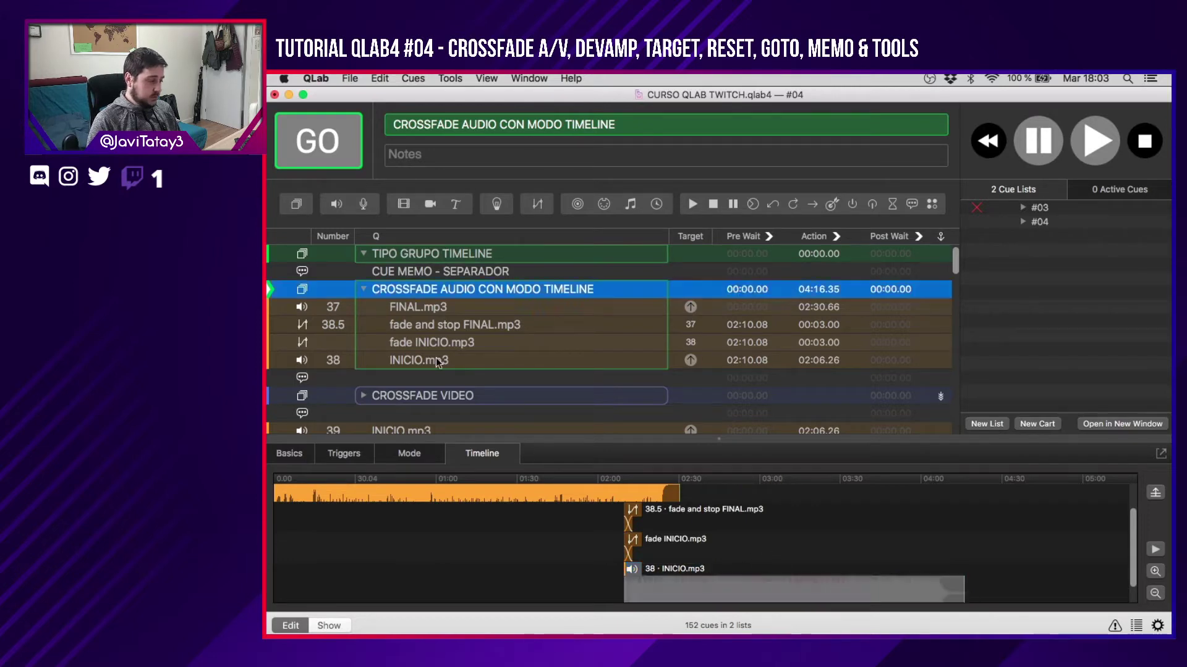
Examine the audio levels of INICIO.mp3 and of fade INICIO.mp3, comparing their master levels.
click(435, 461)
click(498, 459)
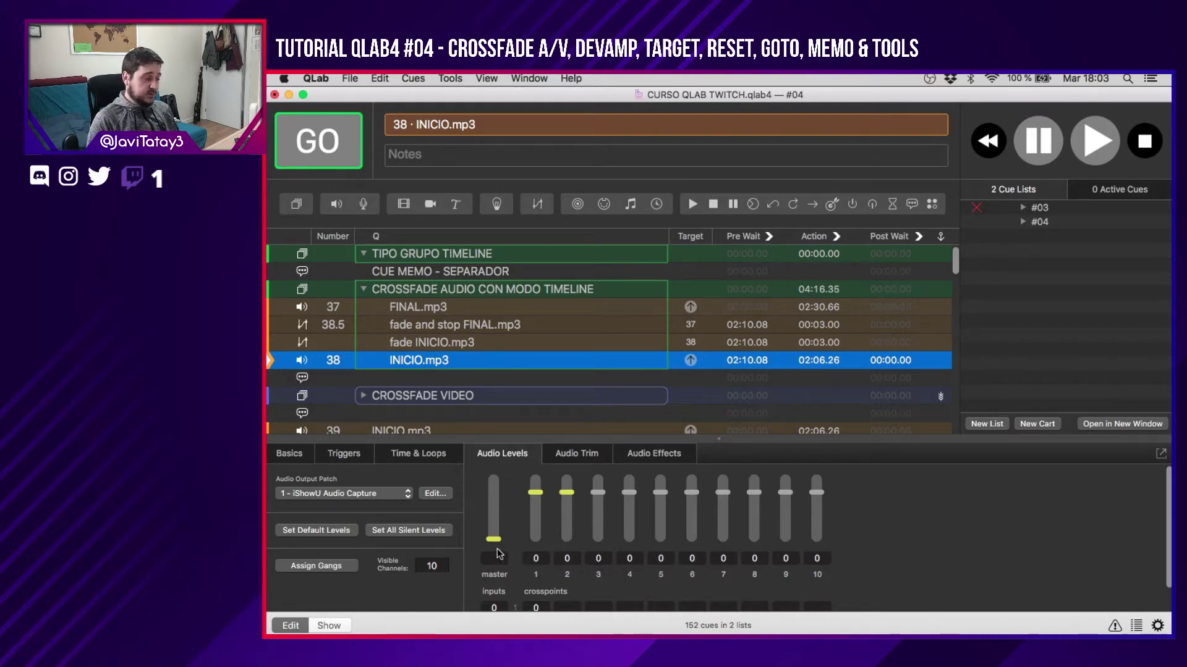
click(468, 348)
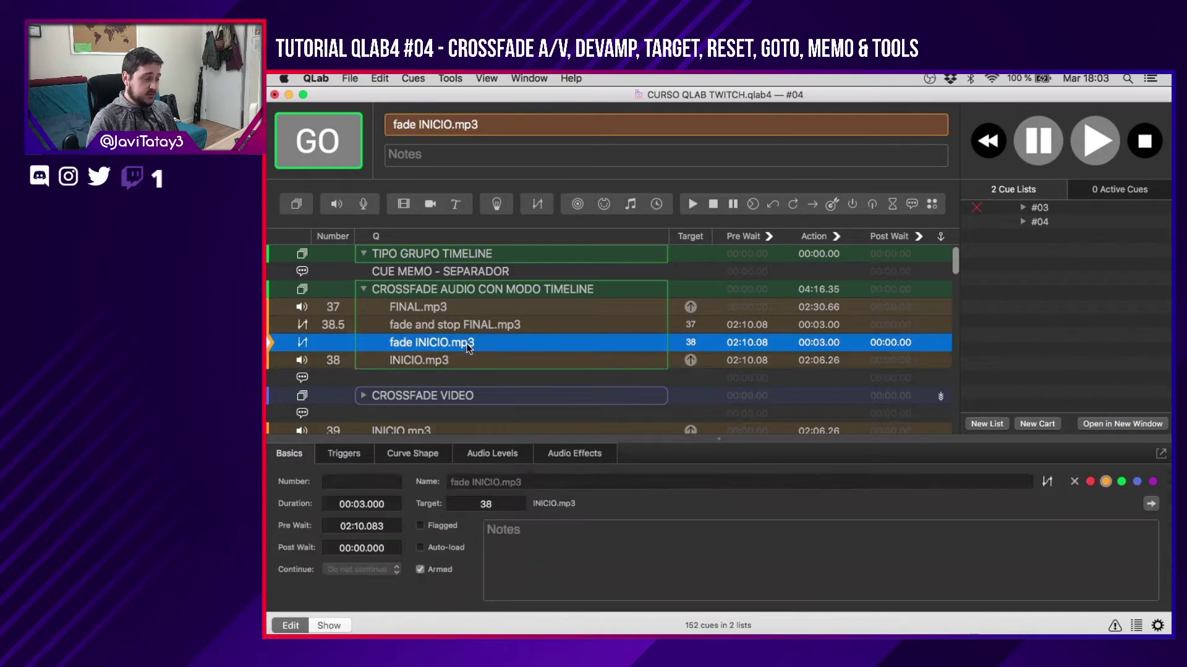
click(481, 455)
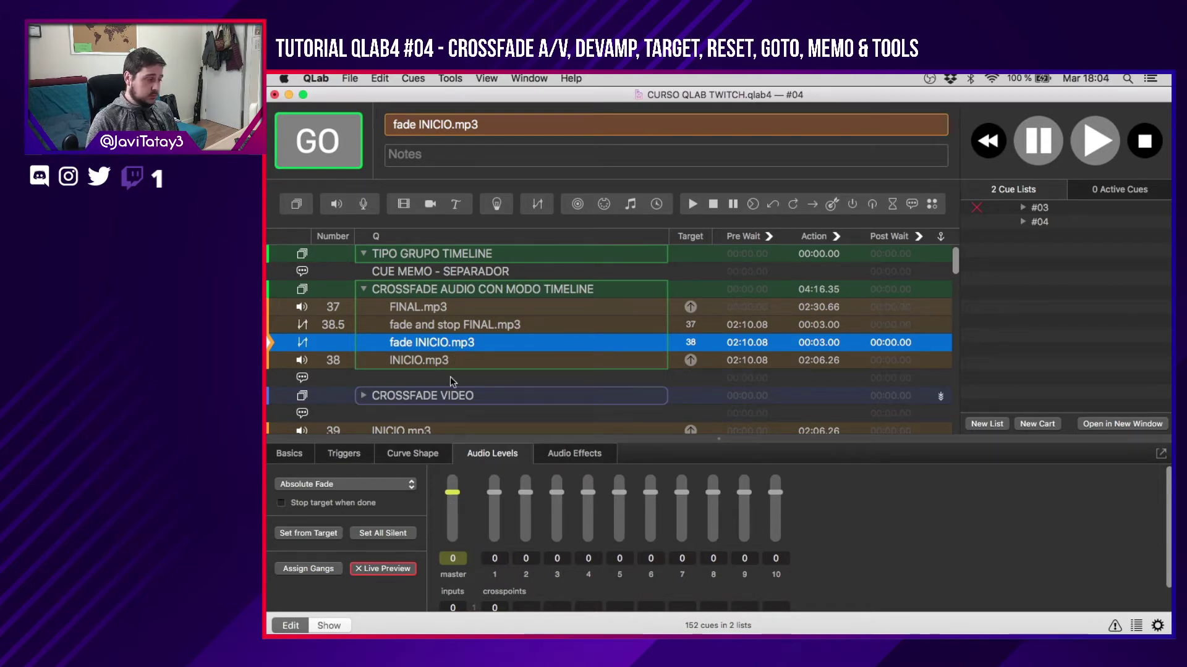
click(446, 361)
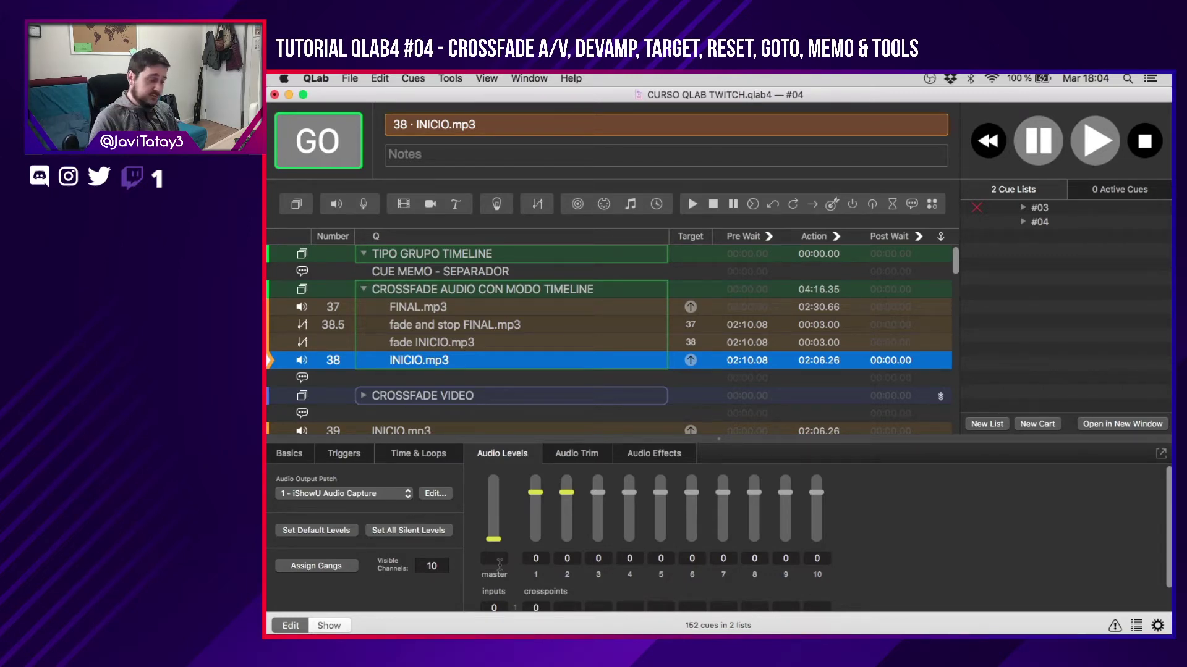
Review the mode and timeline of the CROSSFADE AUDIO CON MODO TIMELINE group.
click(515, 288)
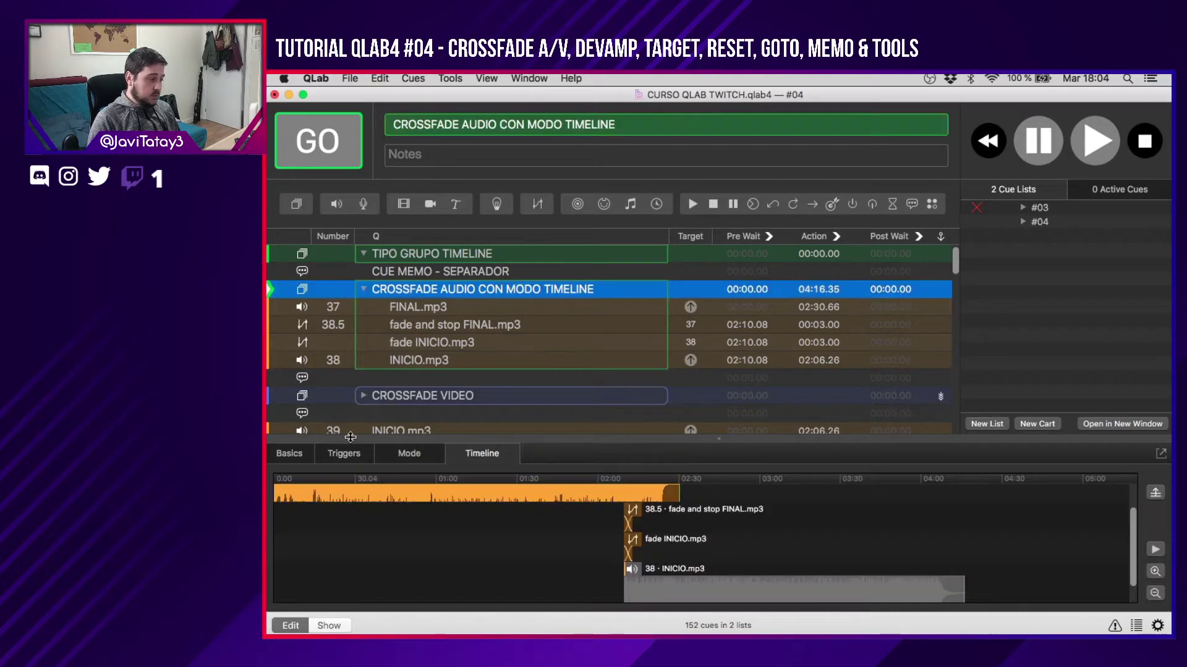
click(397, 456)
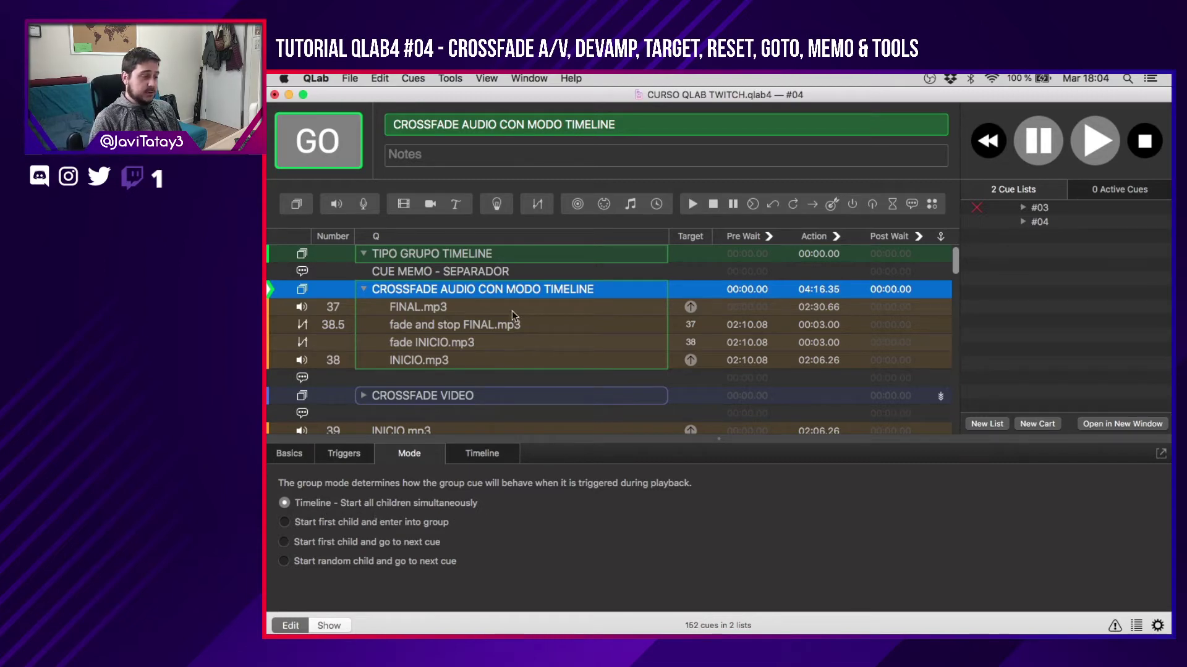
click(476, 450)
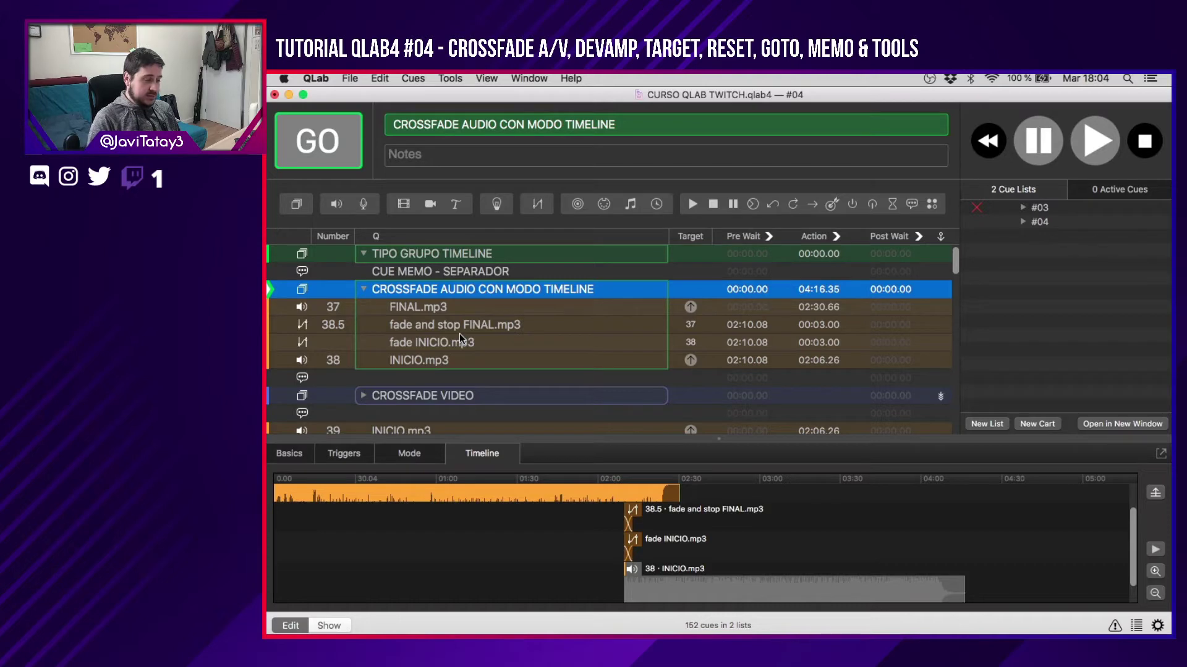
Move INICIO.mp3 to the start of the crossfade group's timeline and return it to 02:10.08, aligned with the two fades.
scroll(557, 555, down, 1)
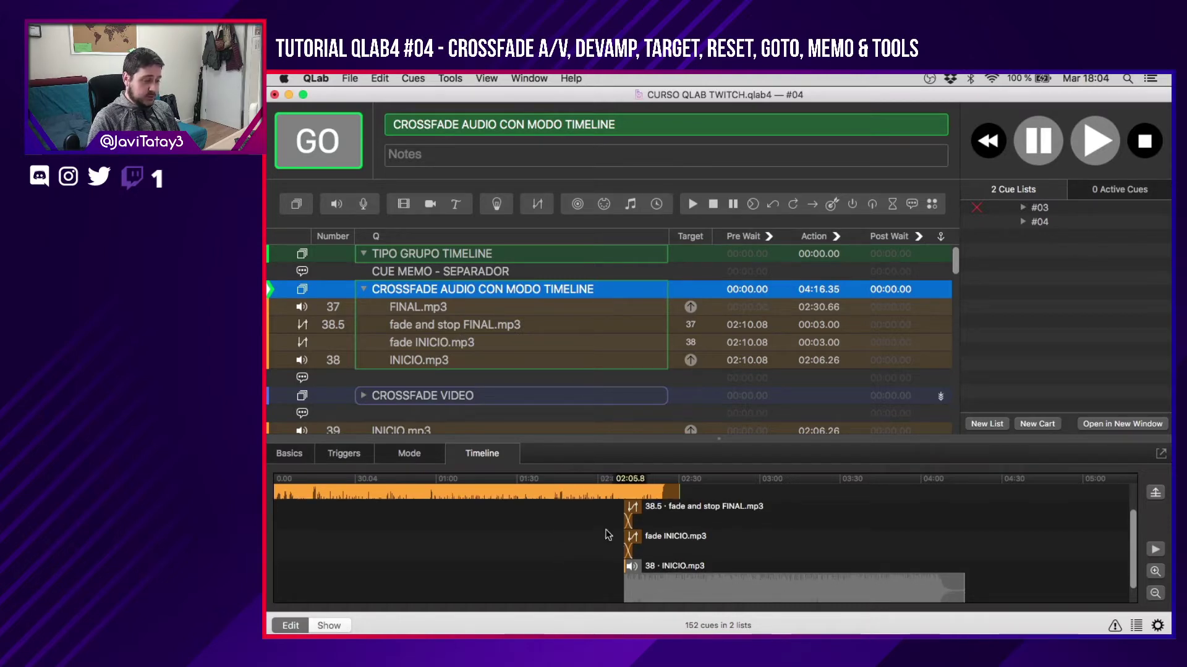
drag(643, 574, 313, 576)
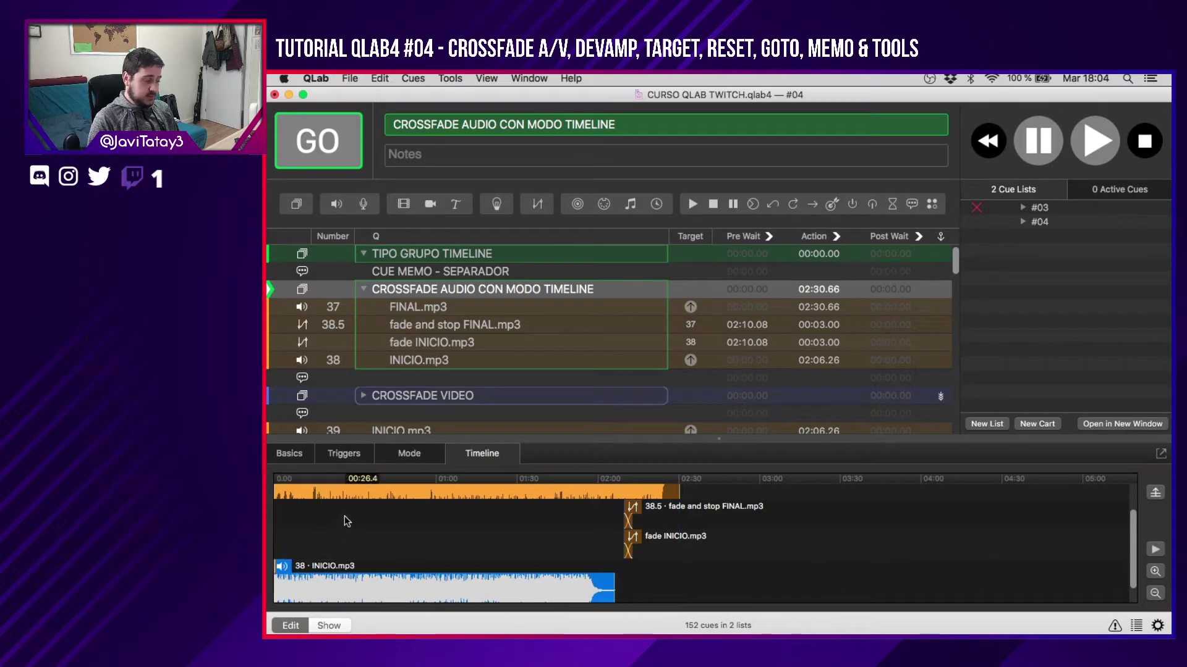
scroll(343, 516, up, 3)
scroll(344, 516, down, 3)
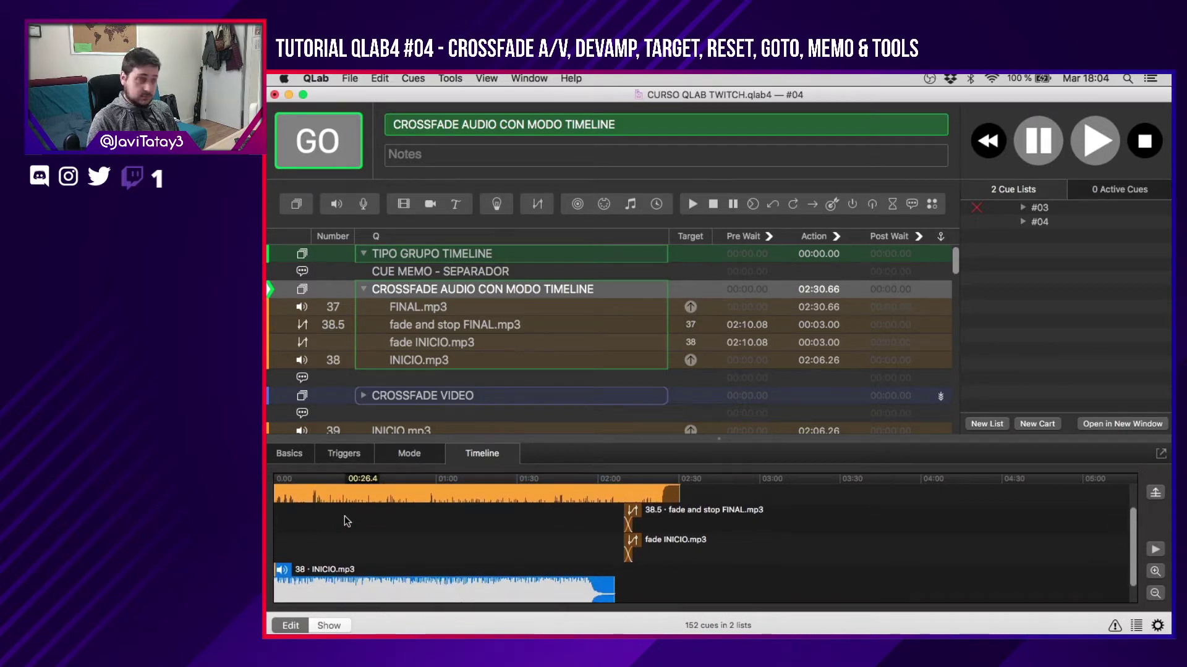
drag(338, 593, 642, 573)
scroll(605, 562, up, 3)
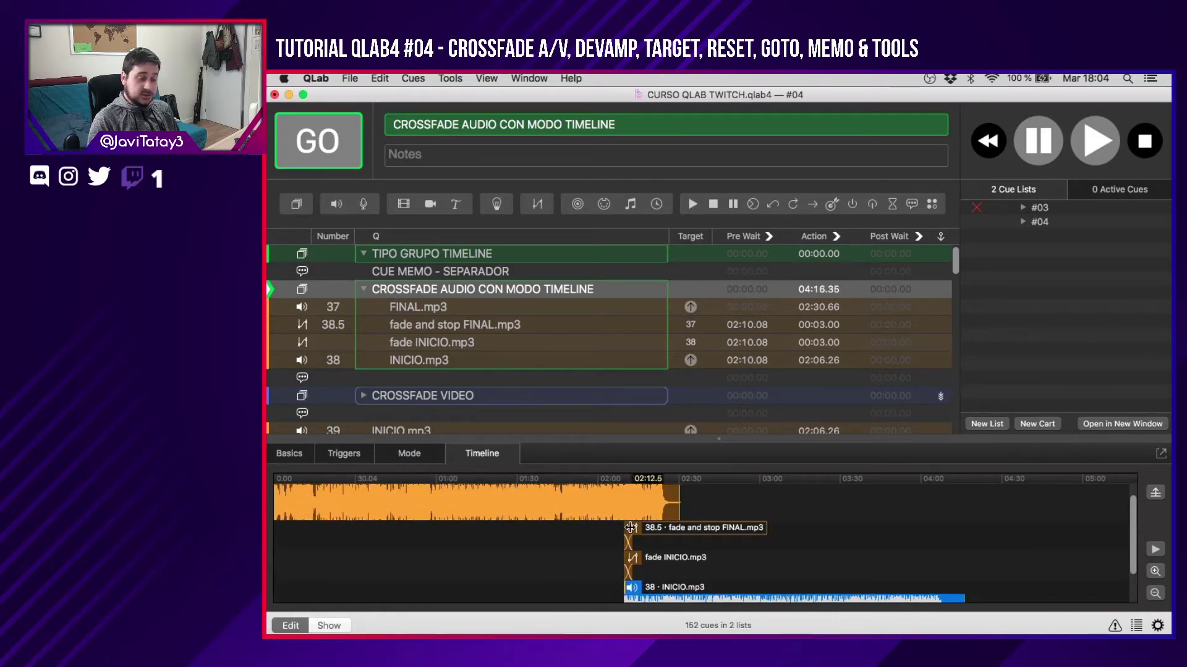
Inspect both fades and INICIO.mp3 on the group's timeline, and the audio levels of FINAL.mp3.
click(630, 527)
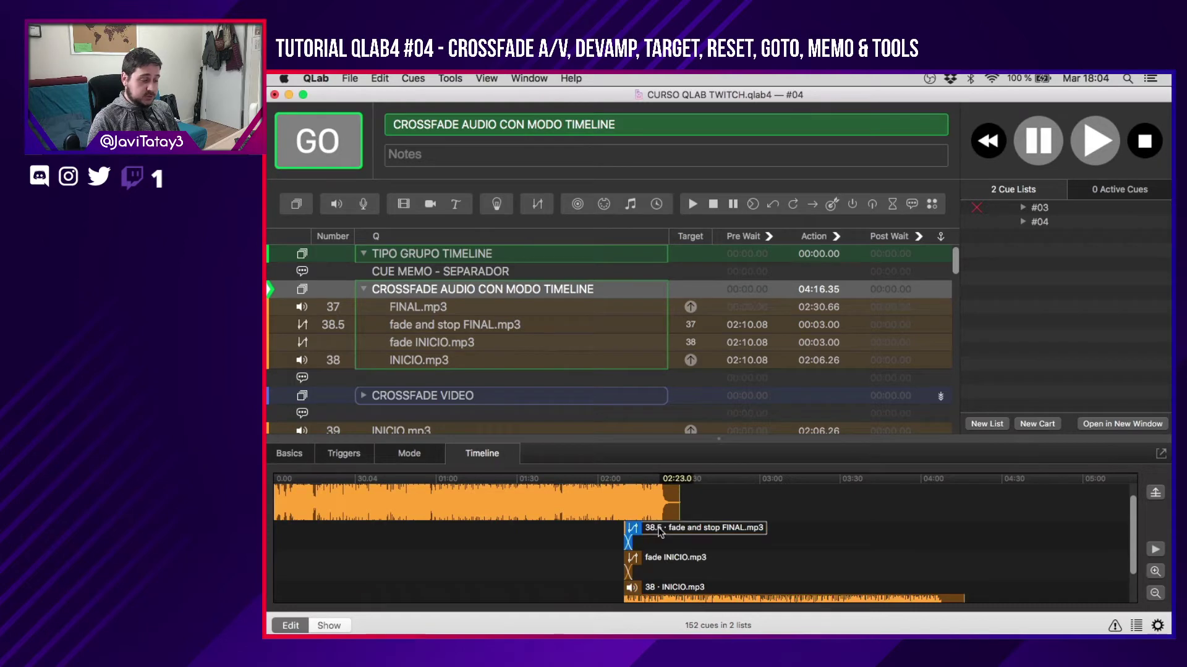
click(720, 556)
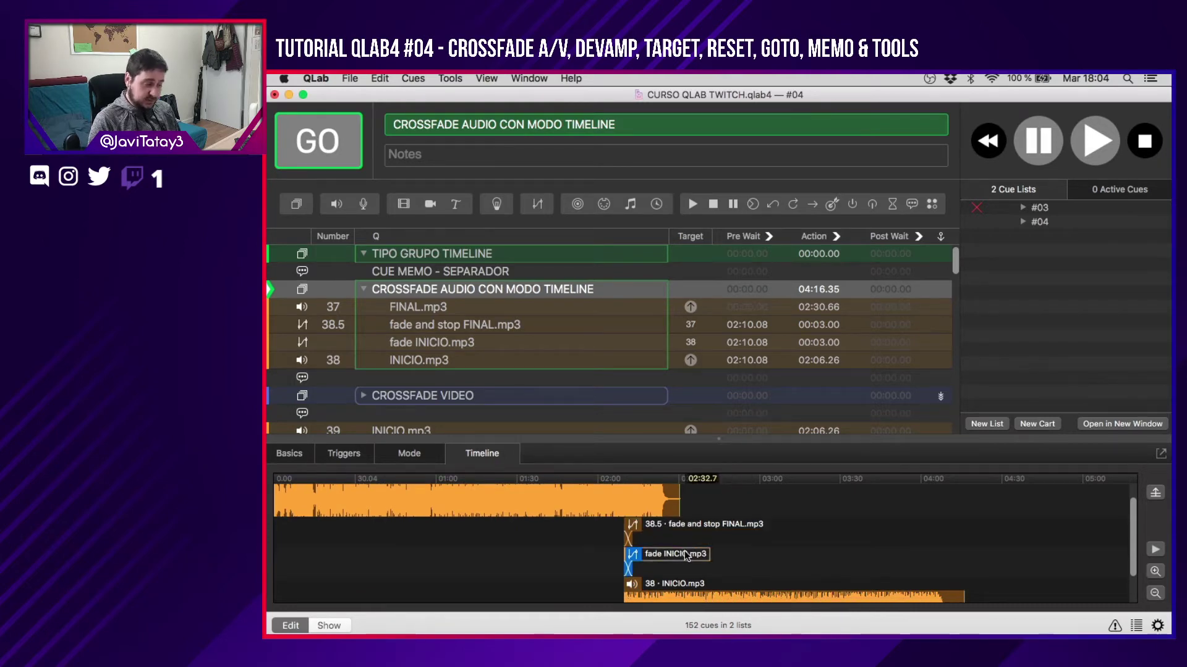
click(705, 581)
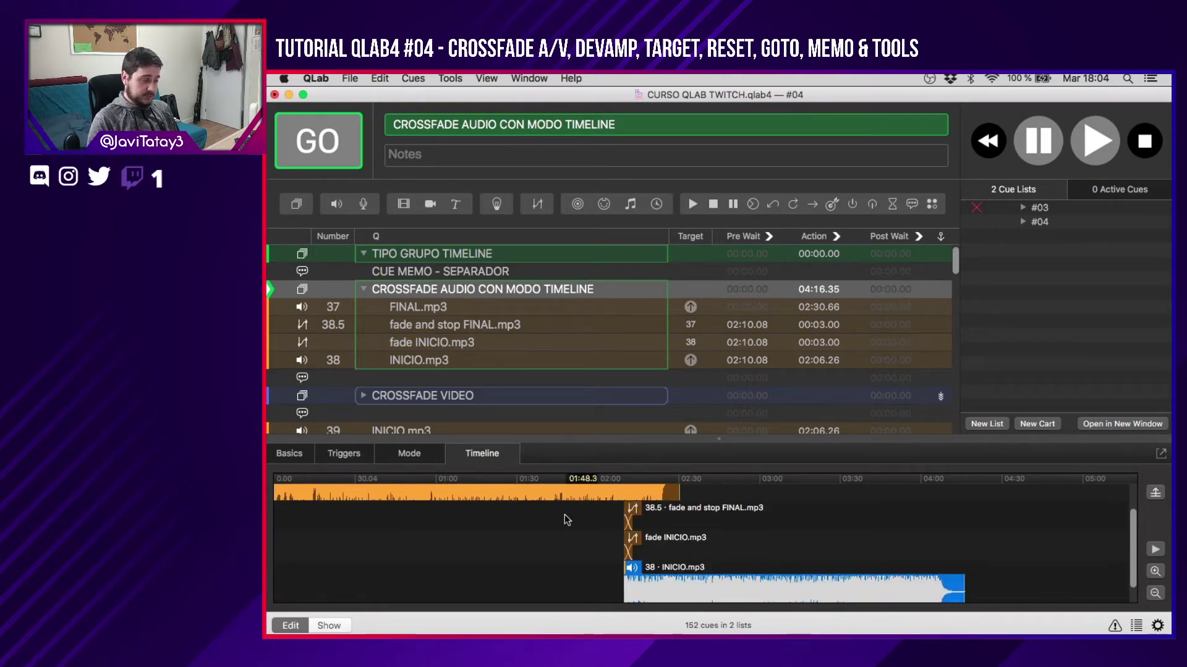
click(474, 305)
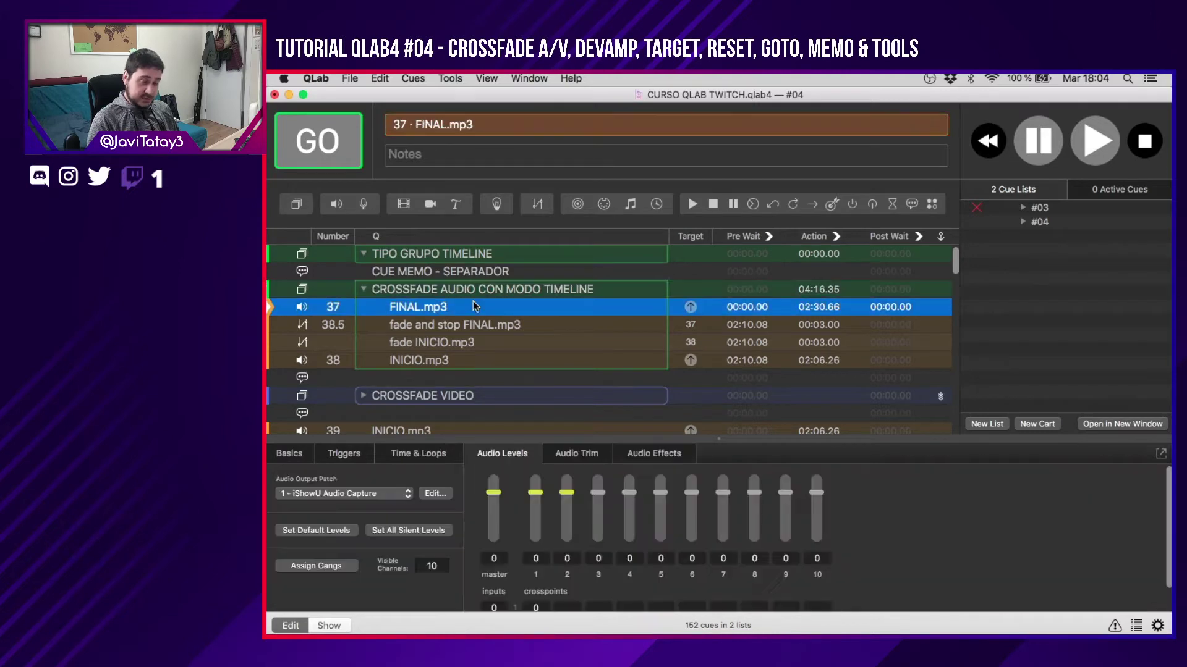
Play the CROSSFADE AUDIO CON MODO TIMELINE group and follow its playback on the group's timeline.
click(450, 292)
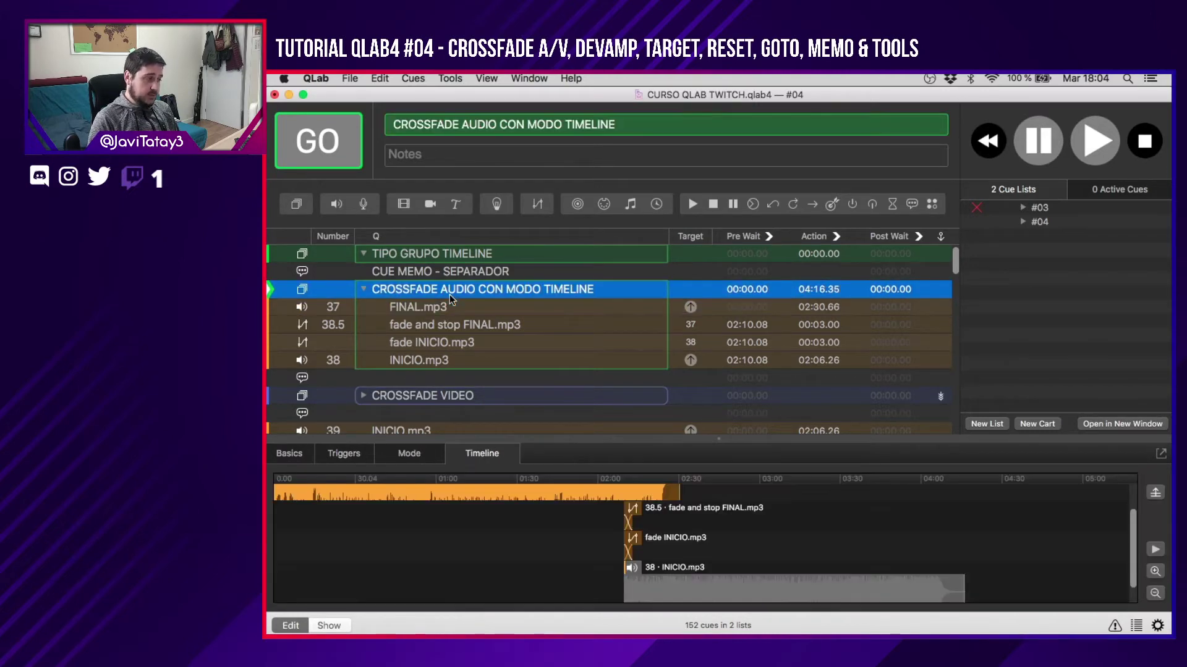
key(space)
scroll(431, 270, down, 2)
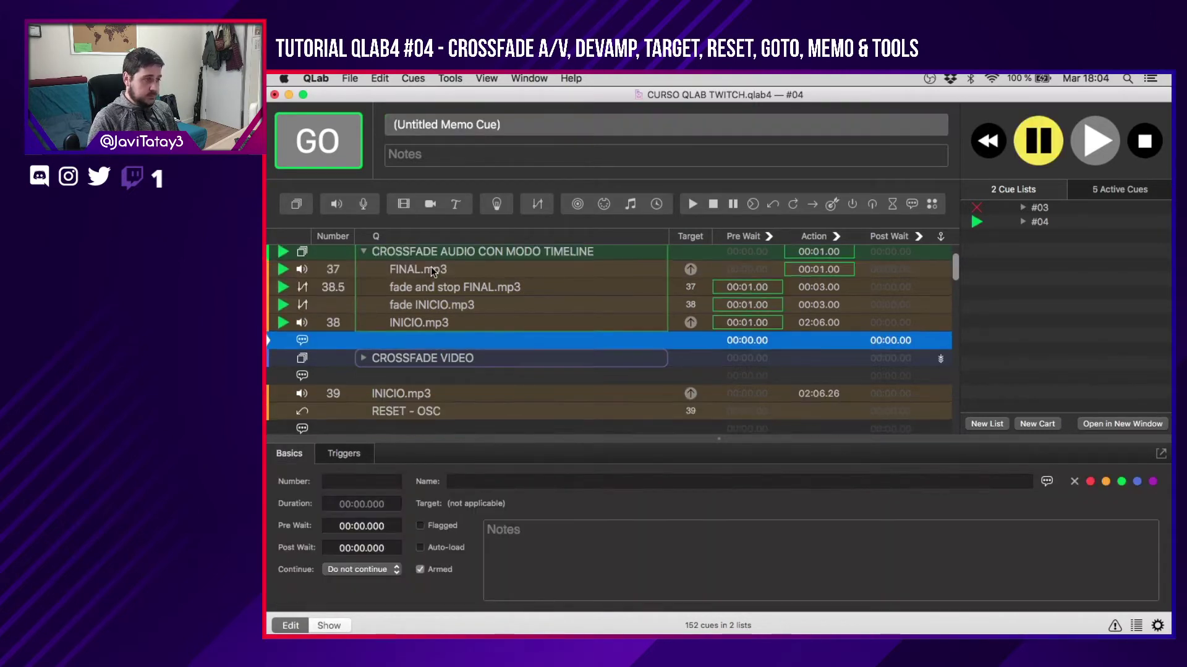
scroll(415, 275, up, 2)
click(402, 283)
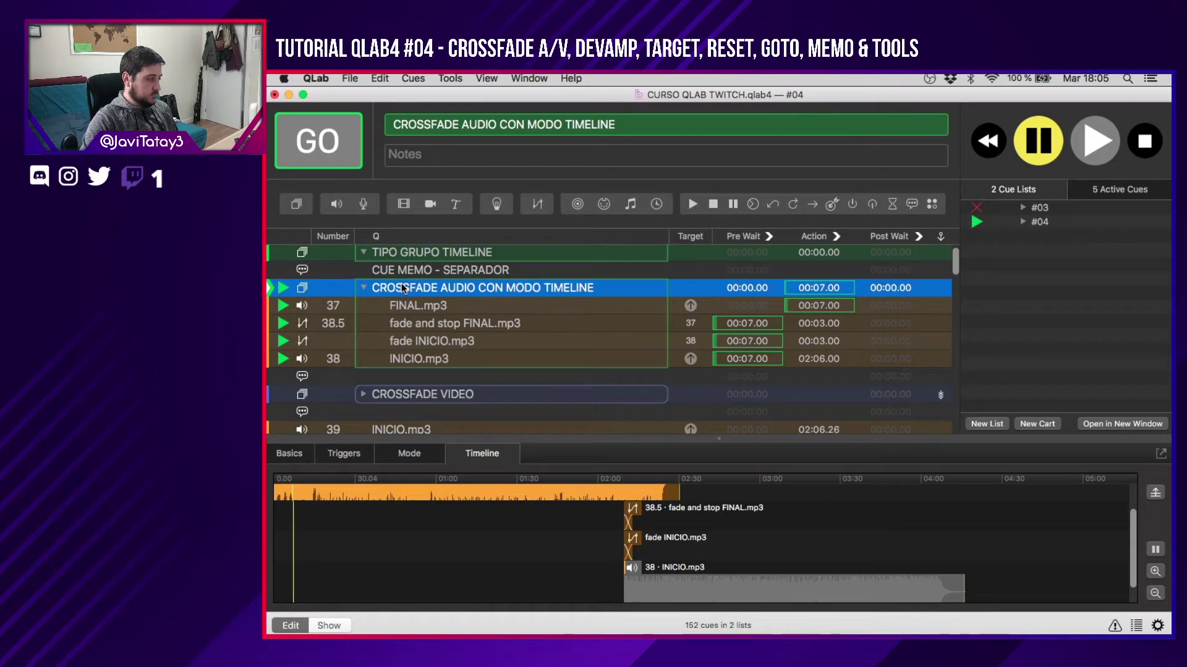
scroll(452, 560, up, 2)
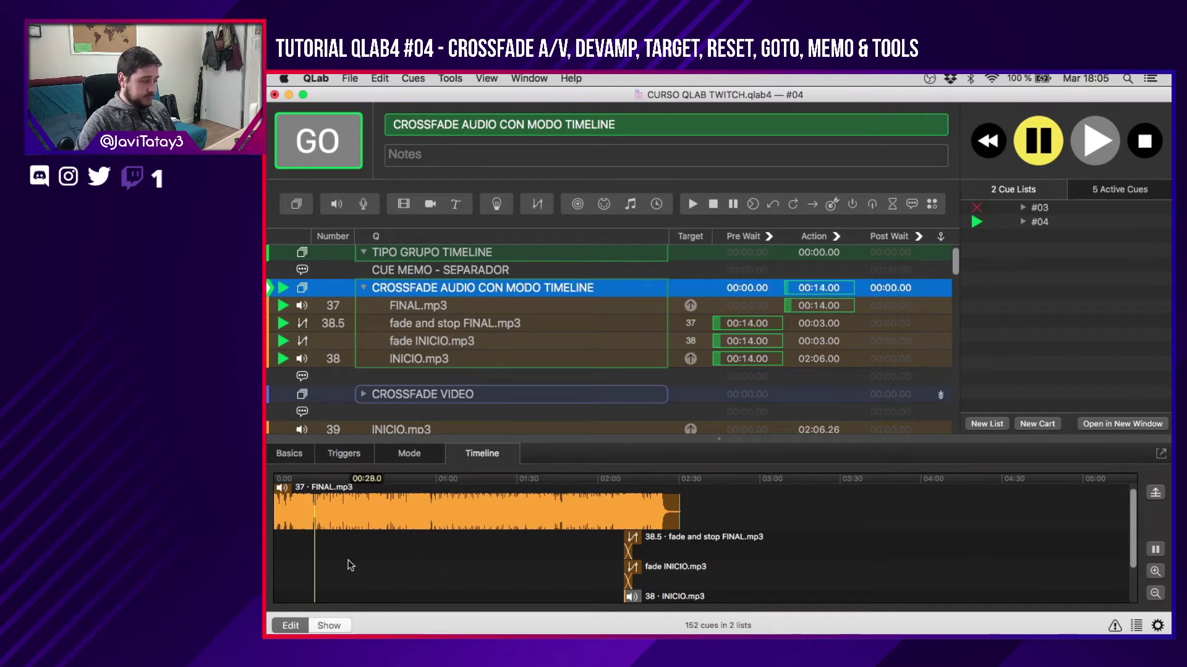
Jump the group's playback to about 02:00, follow it through the crossfade into INICIO.mp3, and stop all cues.
click(597, 547)
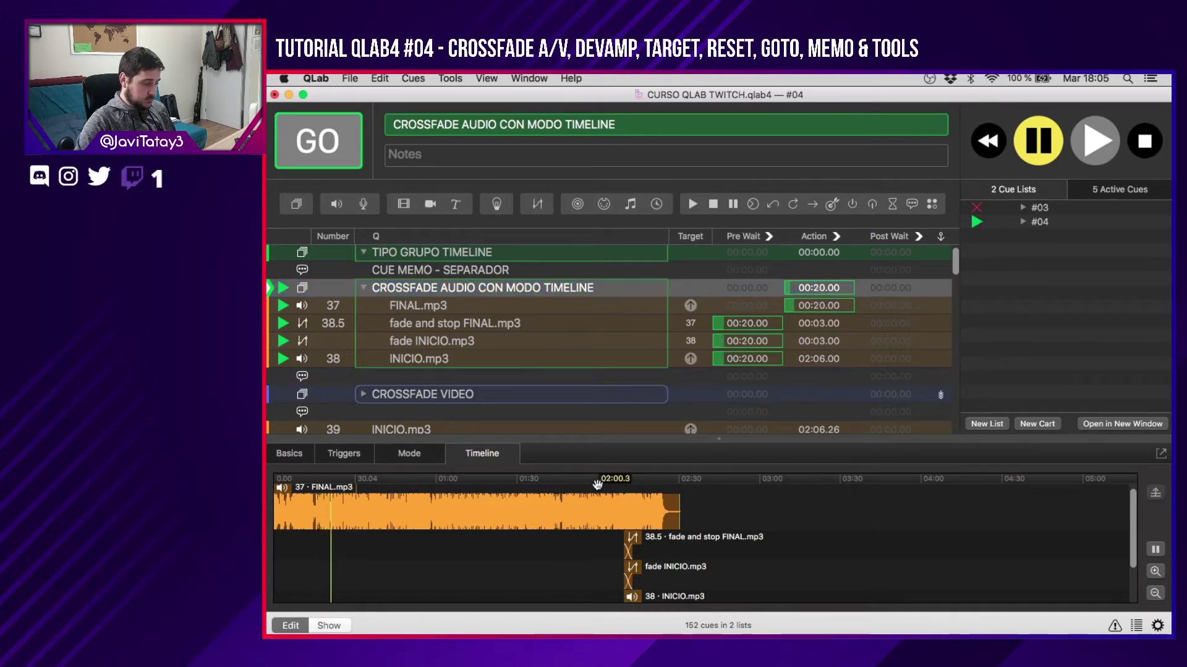
click(597, 487)
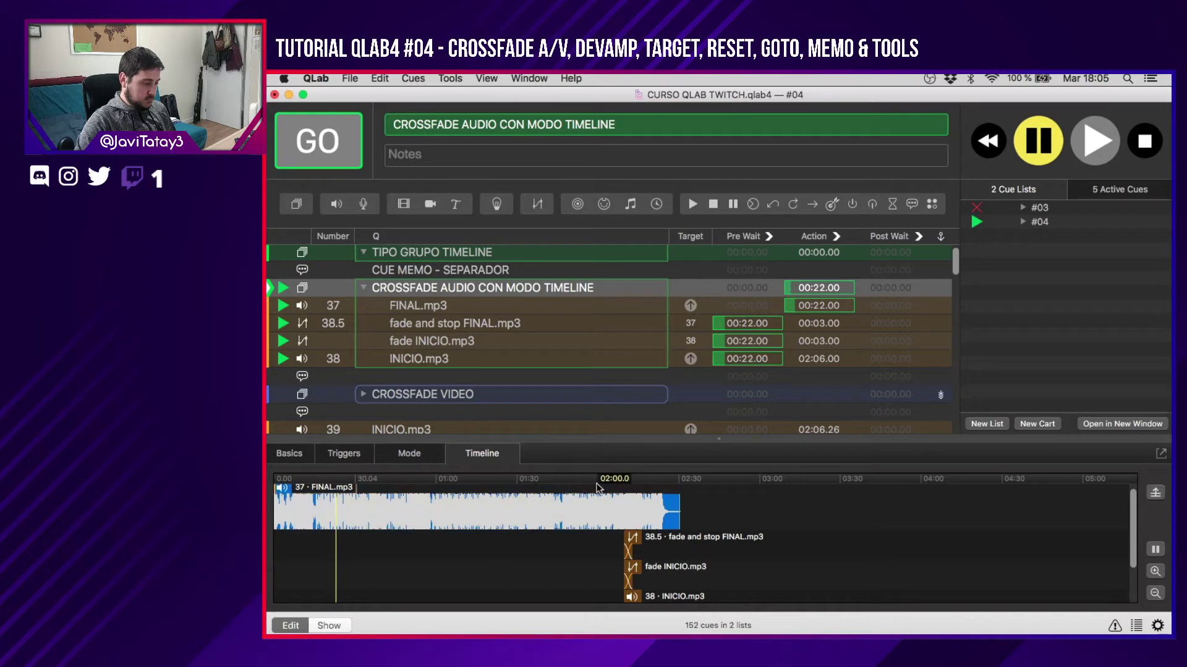
click(598, 481)
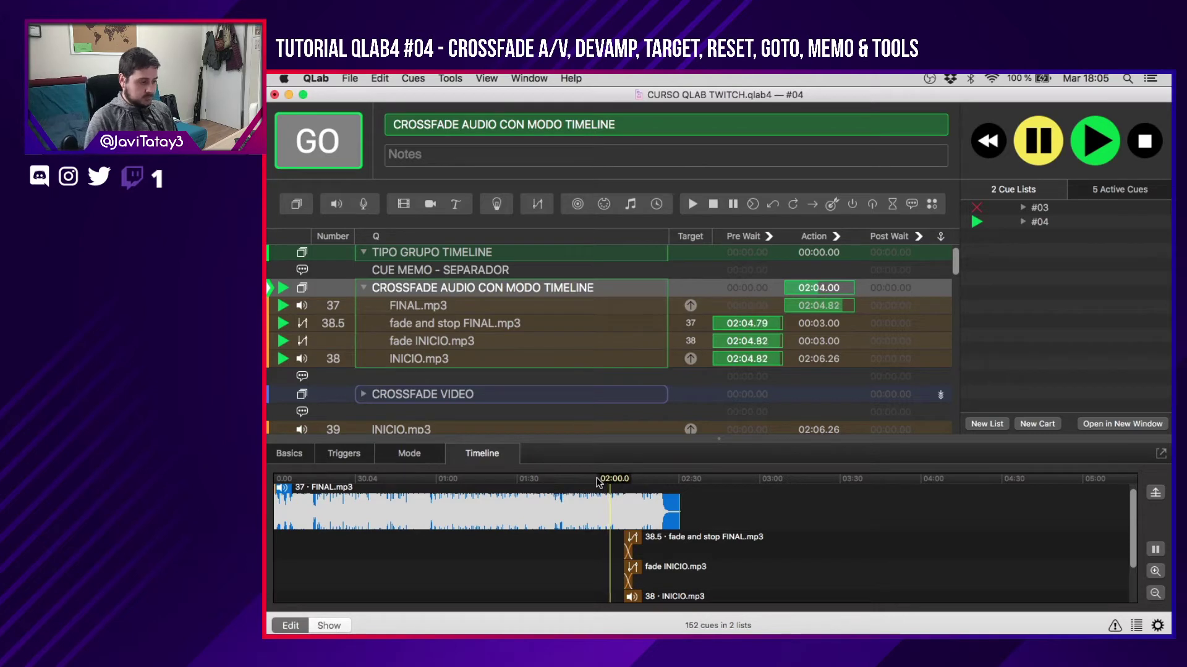
scroll(575, 585, down, 2)
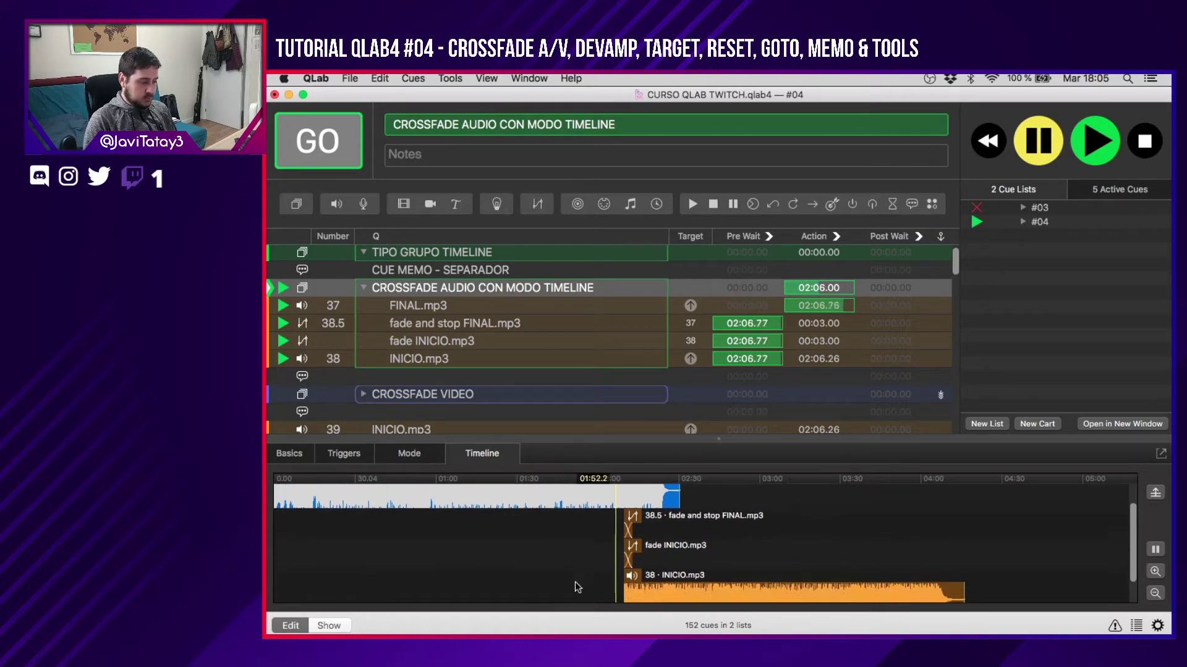
scroll(575, 586, down, 1)
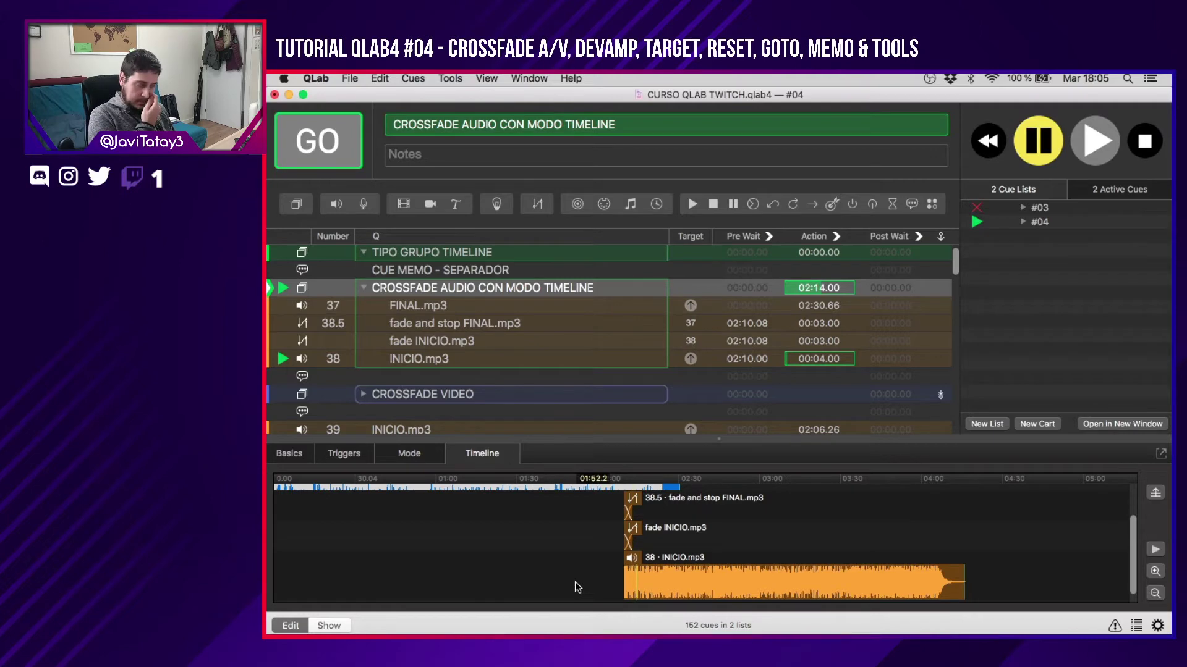
key(Escape)
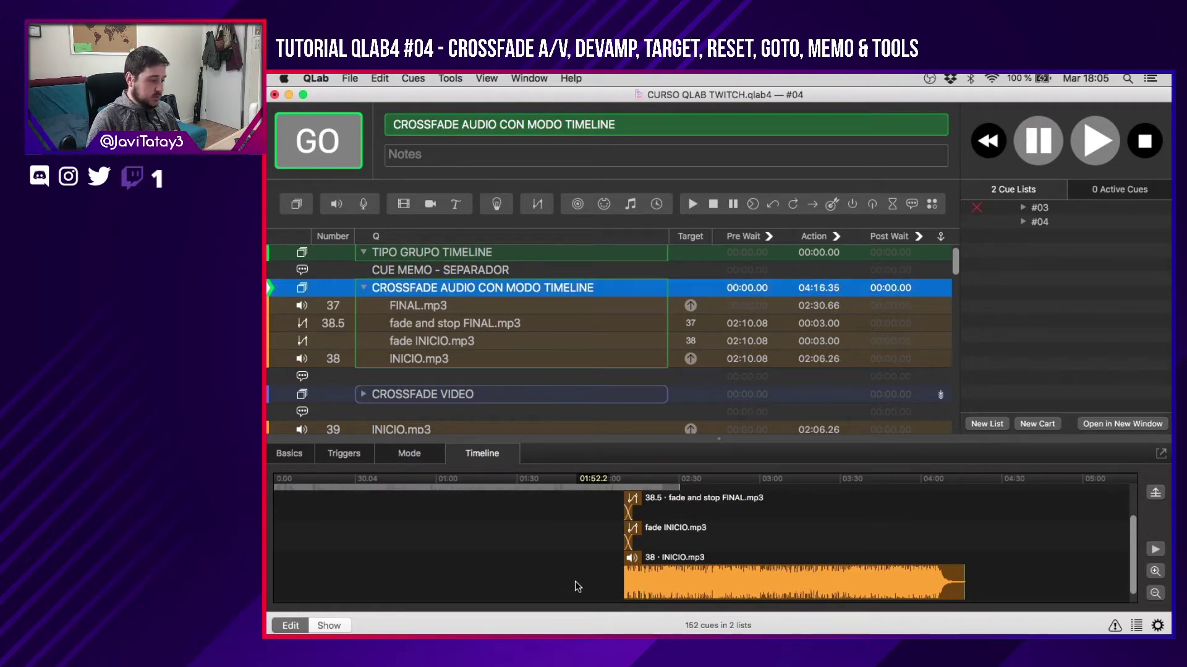
Load the crossfade group to about 02:07 on its timeline, just before the two fades.
scroll(573, 545, up, 3)
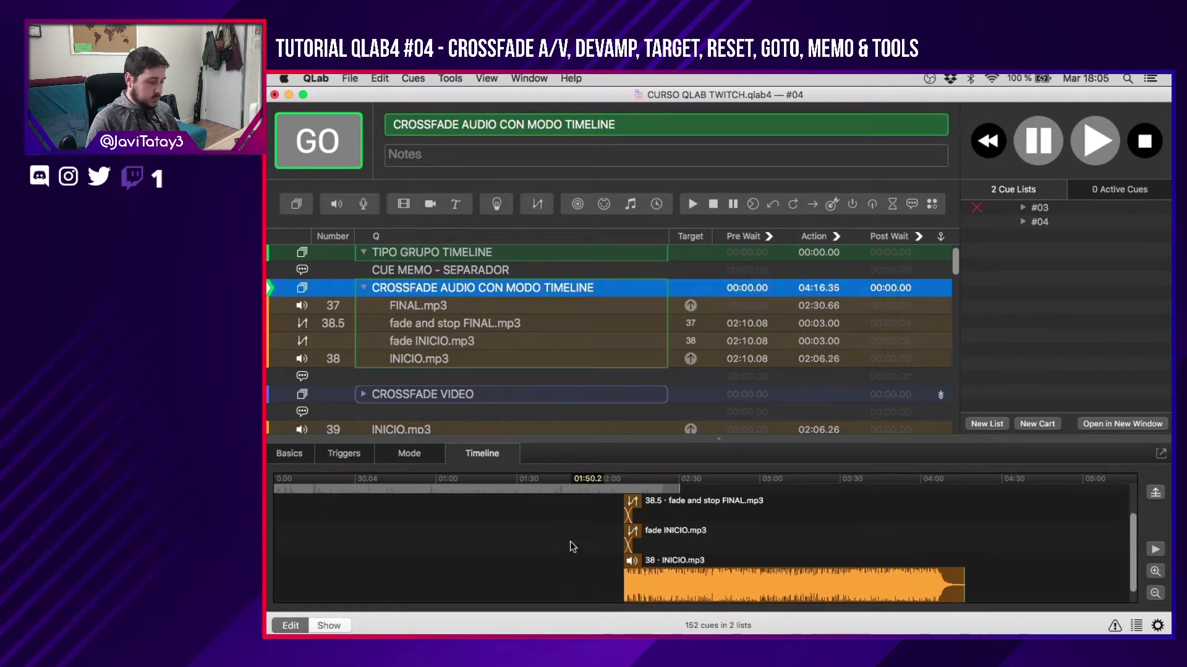
click(616, 482)
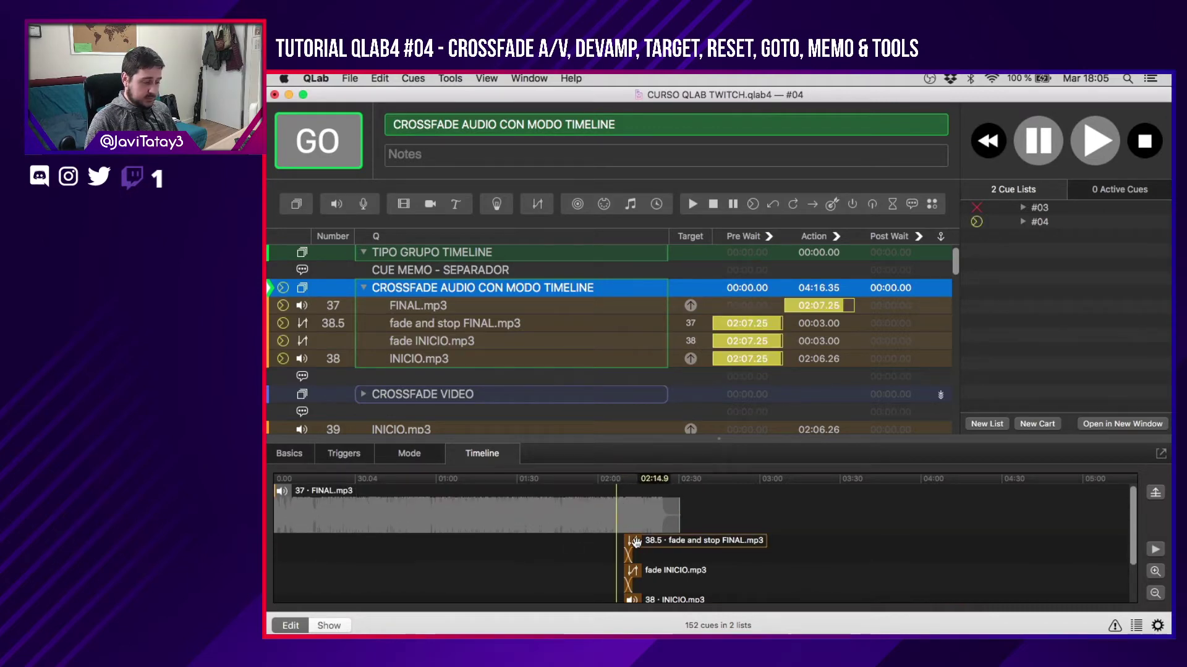
scroll(593, 543, down, 1)
click(589, 550)
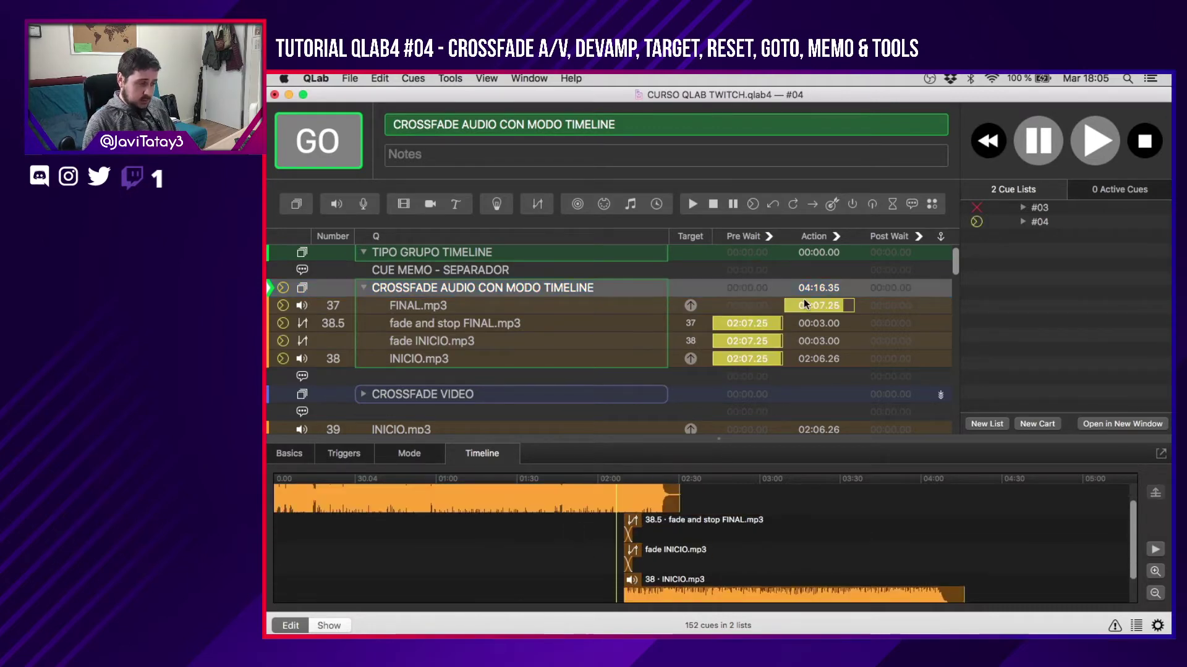
Examine how fade and stop FINAL.mp3, fade INICIO.mp3 and INICIO.mp3 line up on the group's timeline and in the cue list.
click(688, 521)
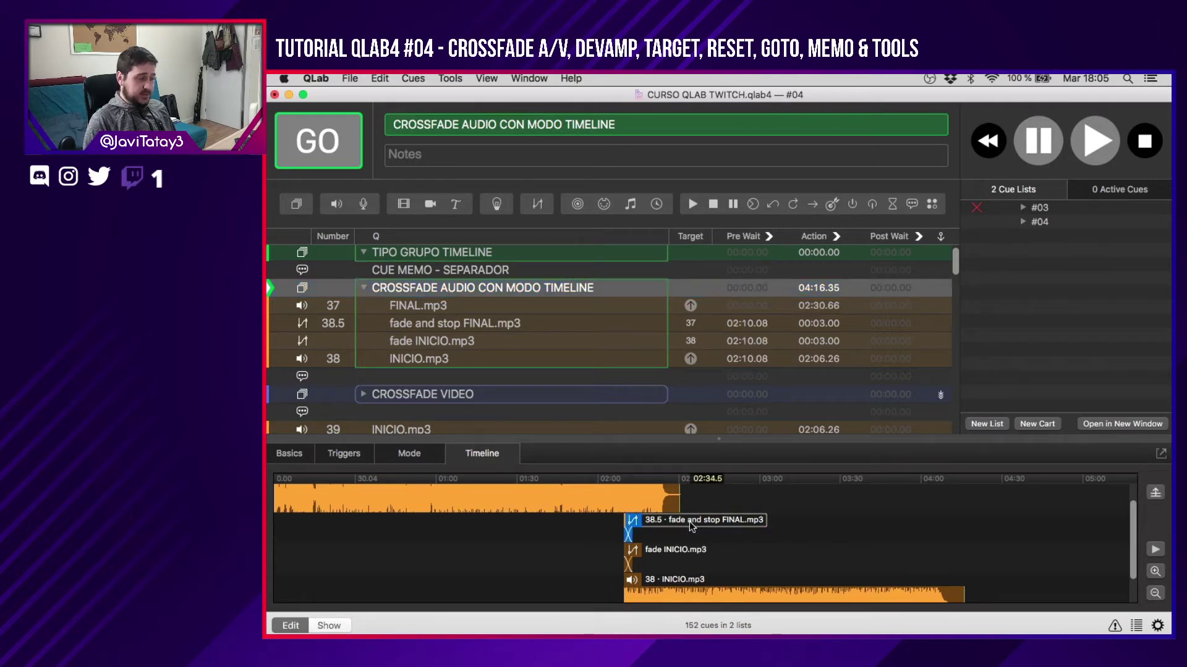
click(674, 550)
click(671, 578)
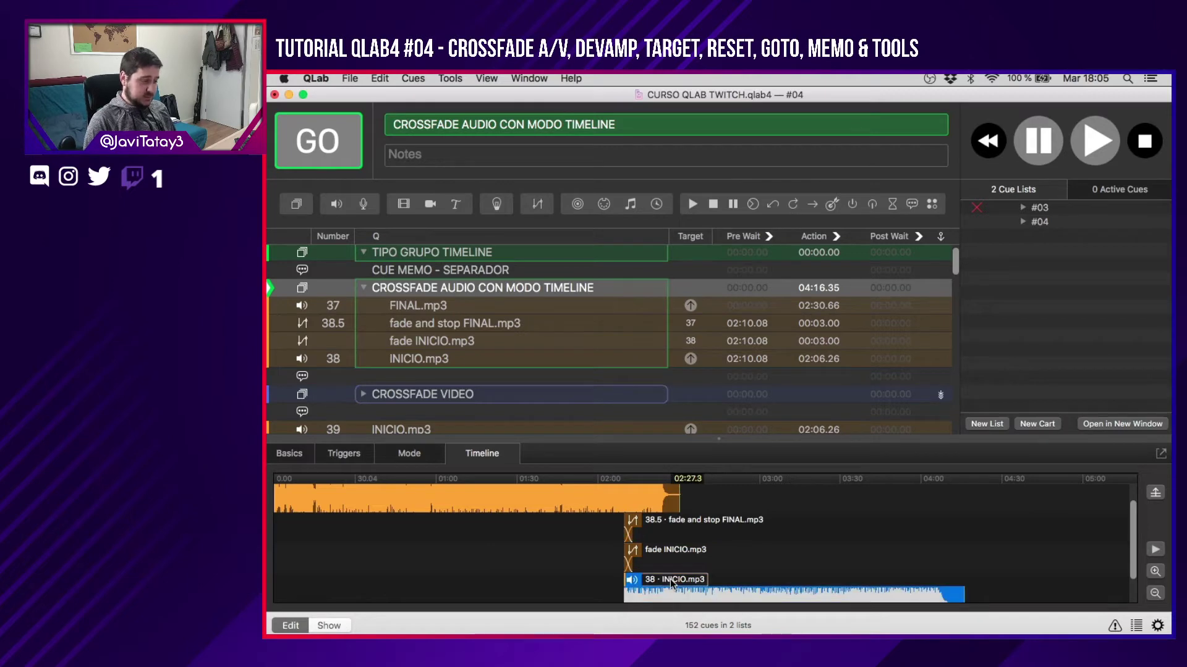
scroll(583, 582, down, 1)
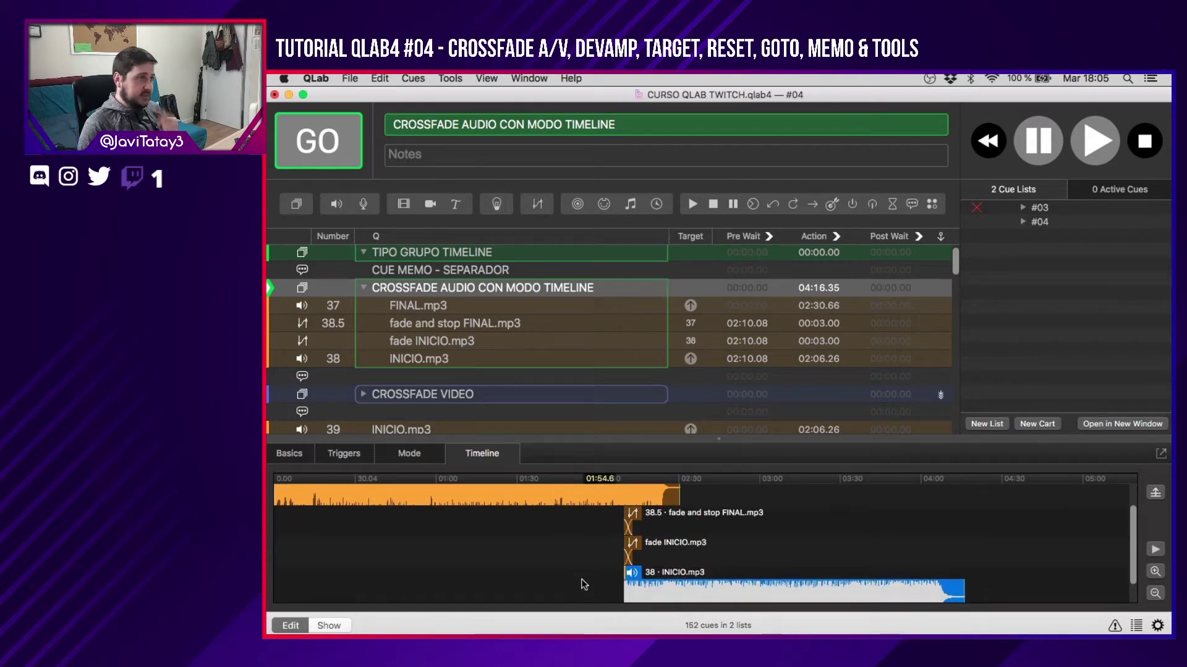
click(583, 584)
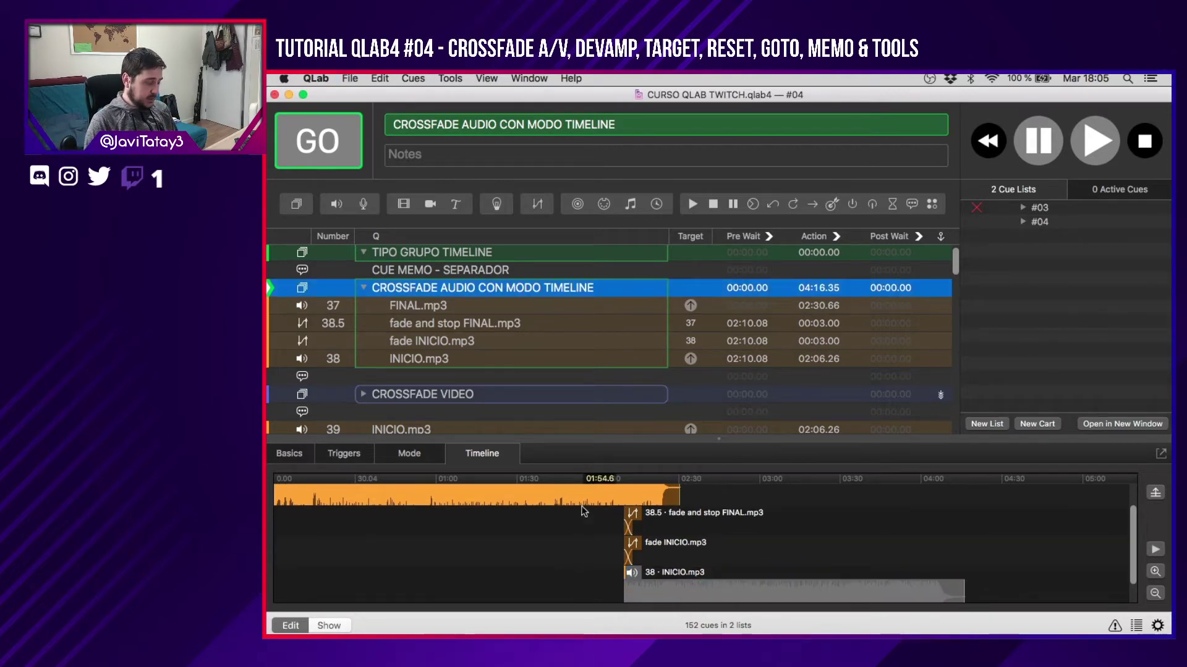
scroll(608, 543, down, 3)
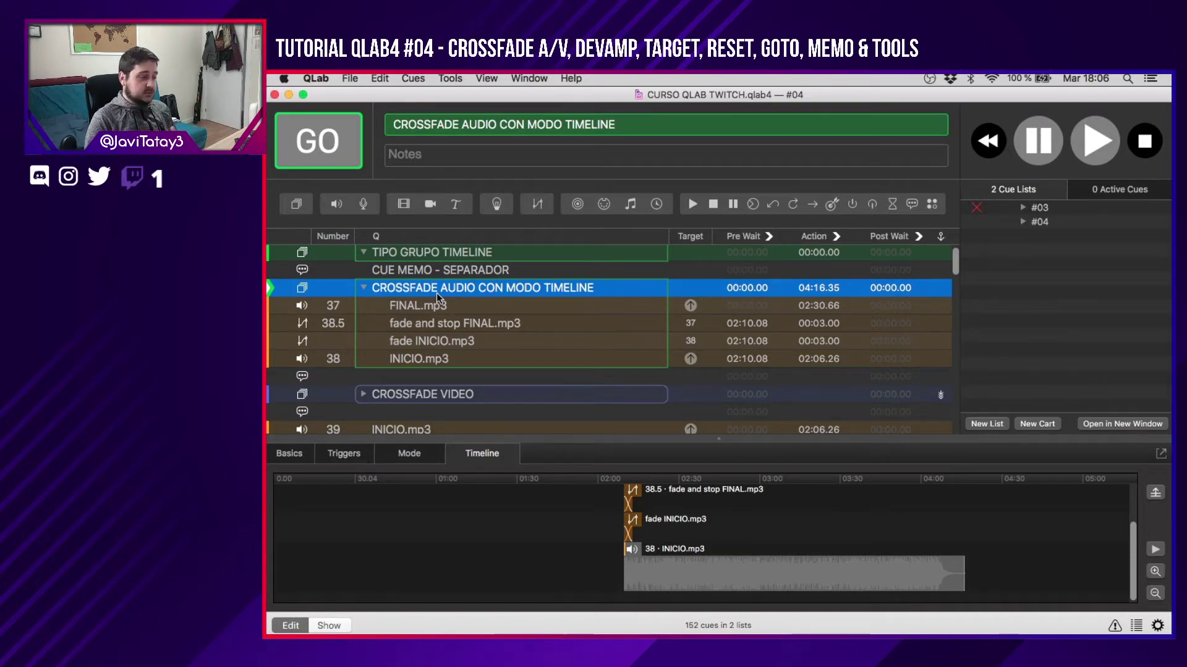
scroll(516, 546, up, 3)
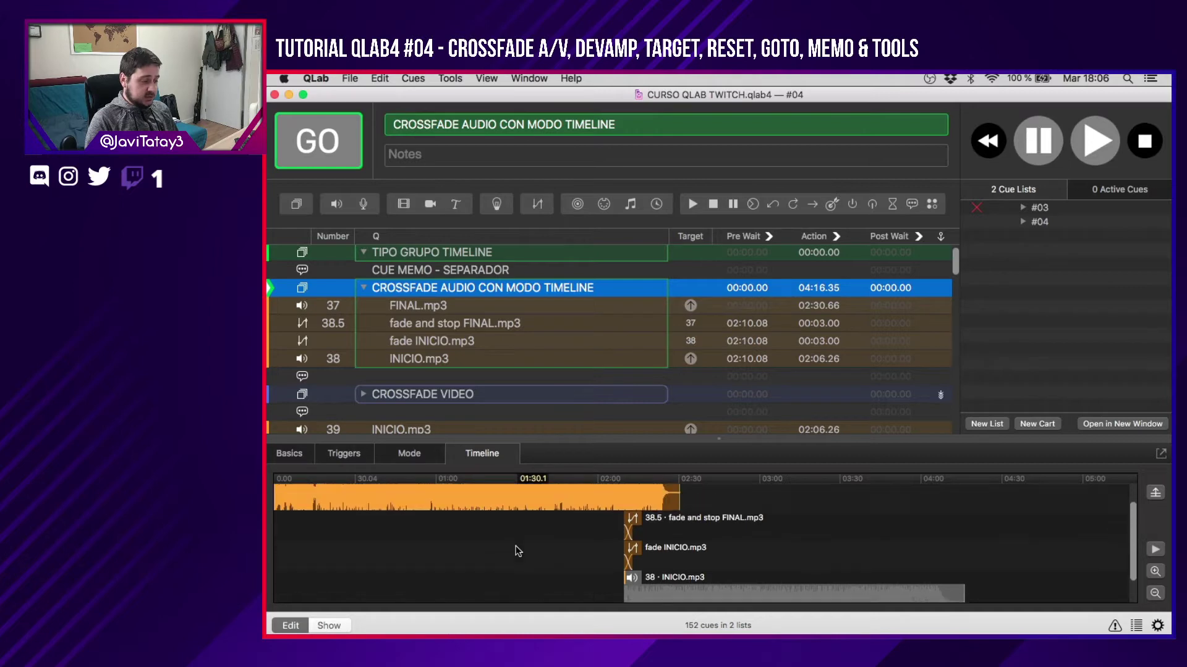
click(940, 289)
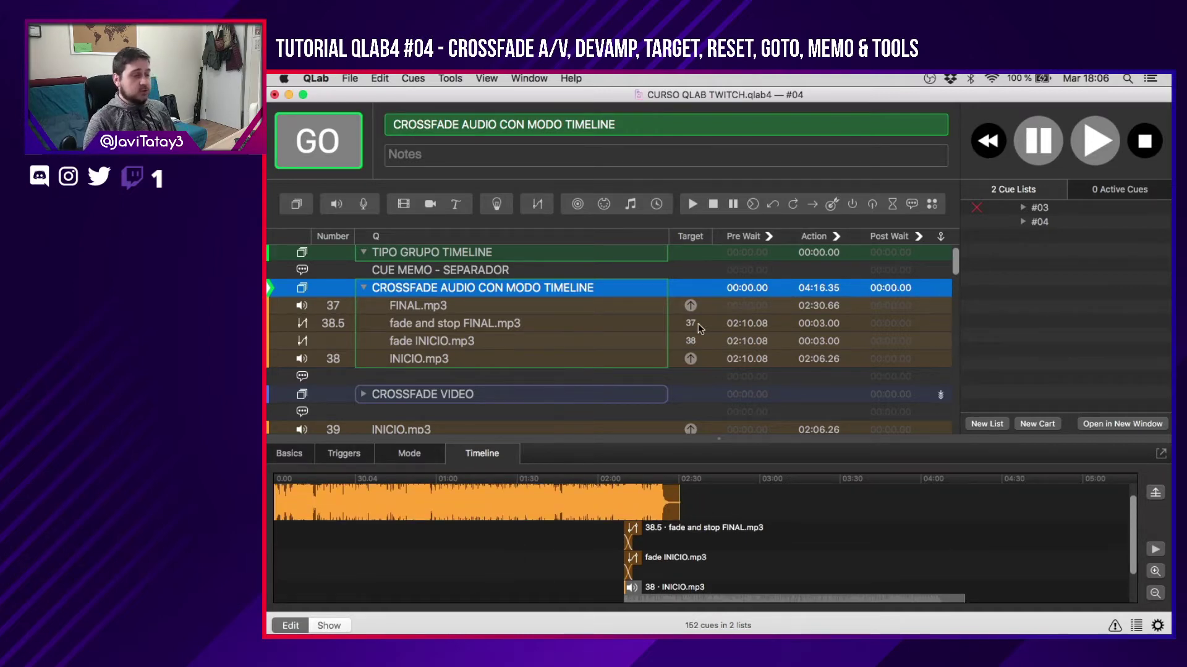
Inspect INICIO.mp3 on the audio crossfade group's timeline, and collapse the CROSSFADE AUDIO CON MODO TIMELINE group.
scroll(780, 544, down, 1)
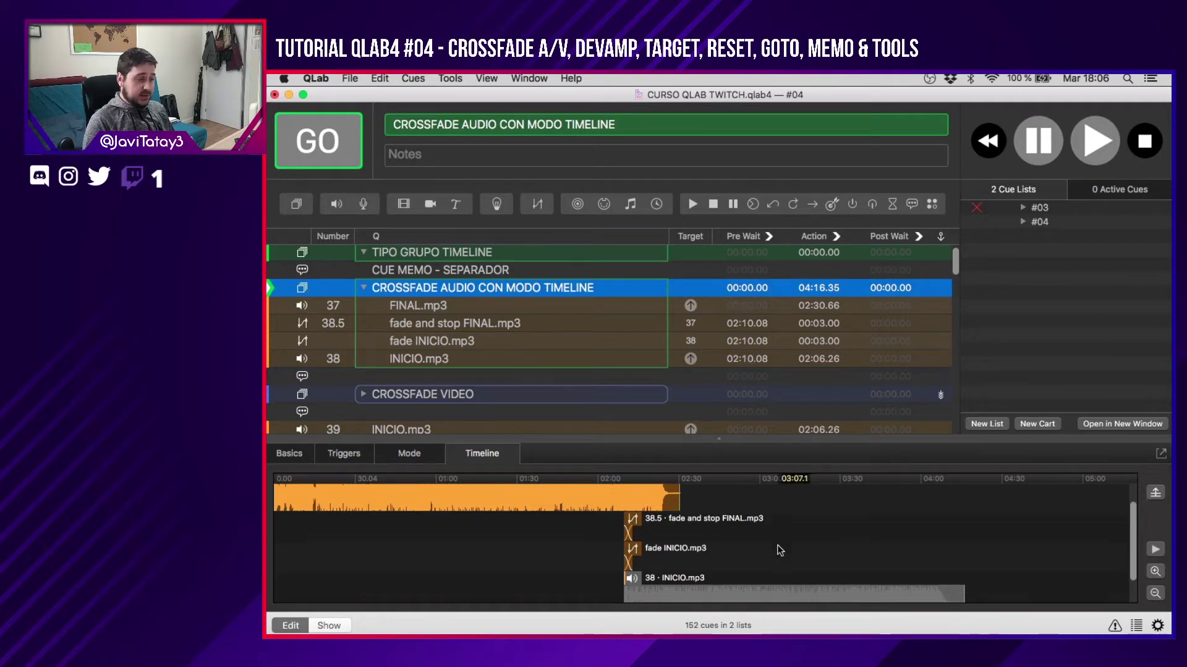
scroll(780, 550, down, 3)
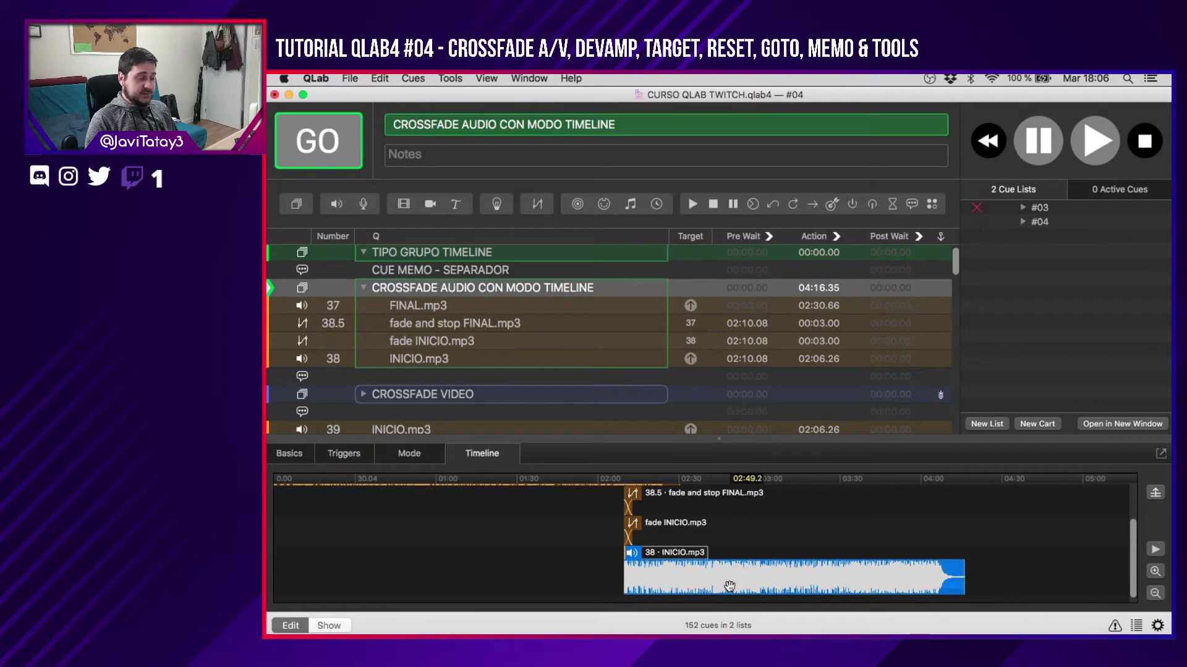
mouse_move(711, 591)
mouse_down()
mouse_move(790, 590)
mouse_move(697, 586)
mouse_up()
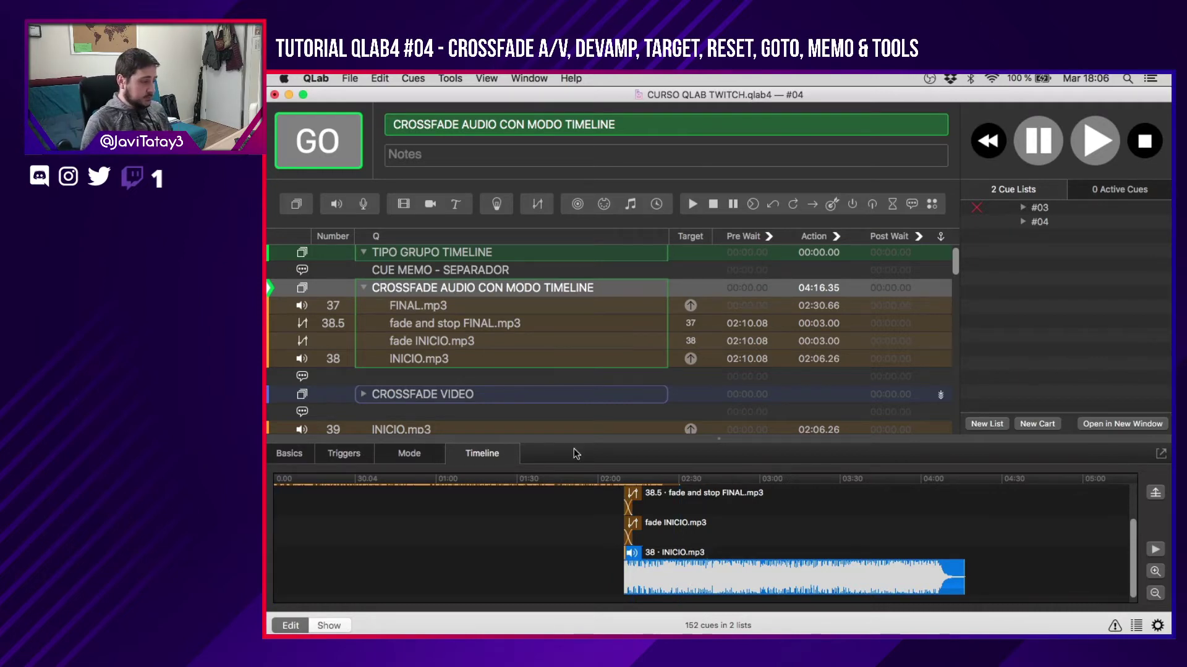
click(365, 288)
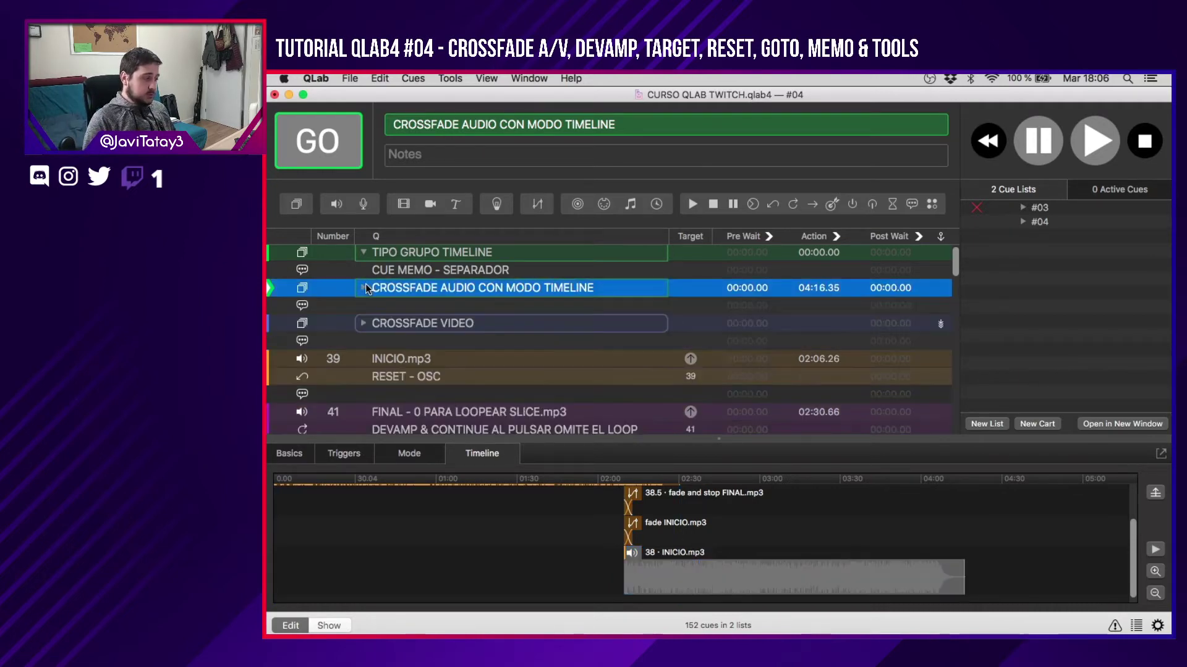
Select the CROSSFADE VIDEO group and expand it to show its video and fade cues.
key(super+9)
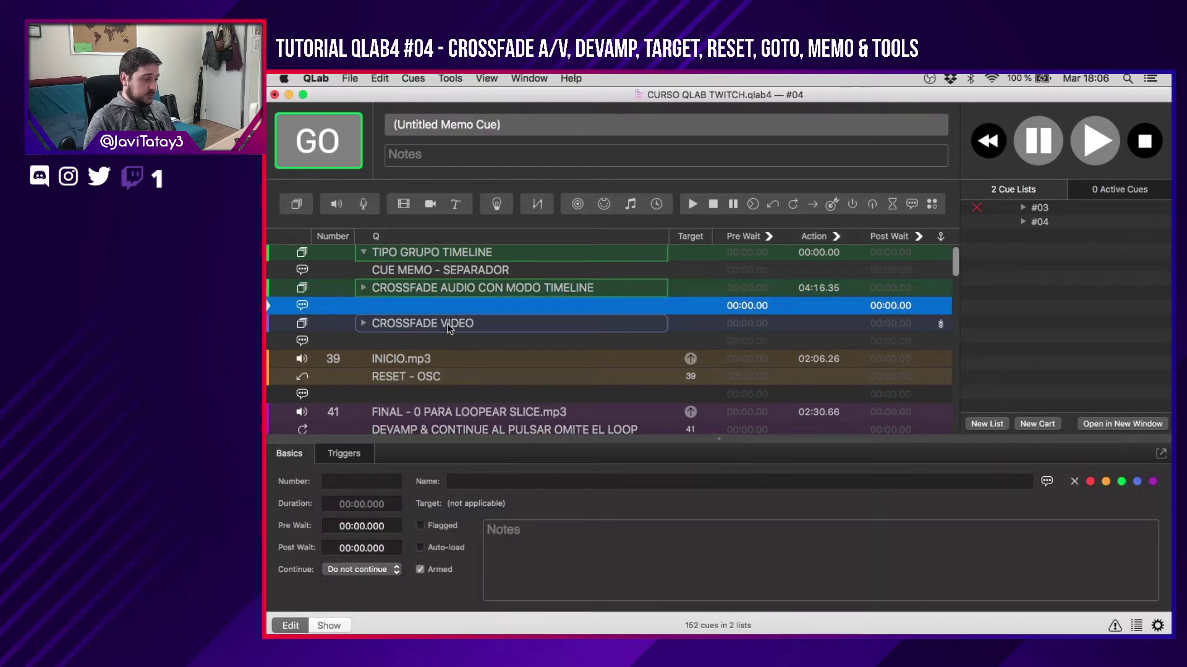
click(446, 324)
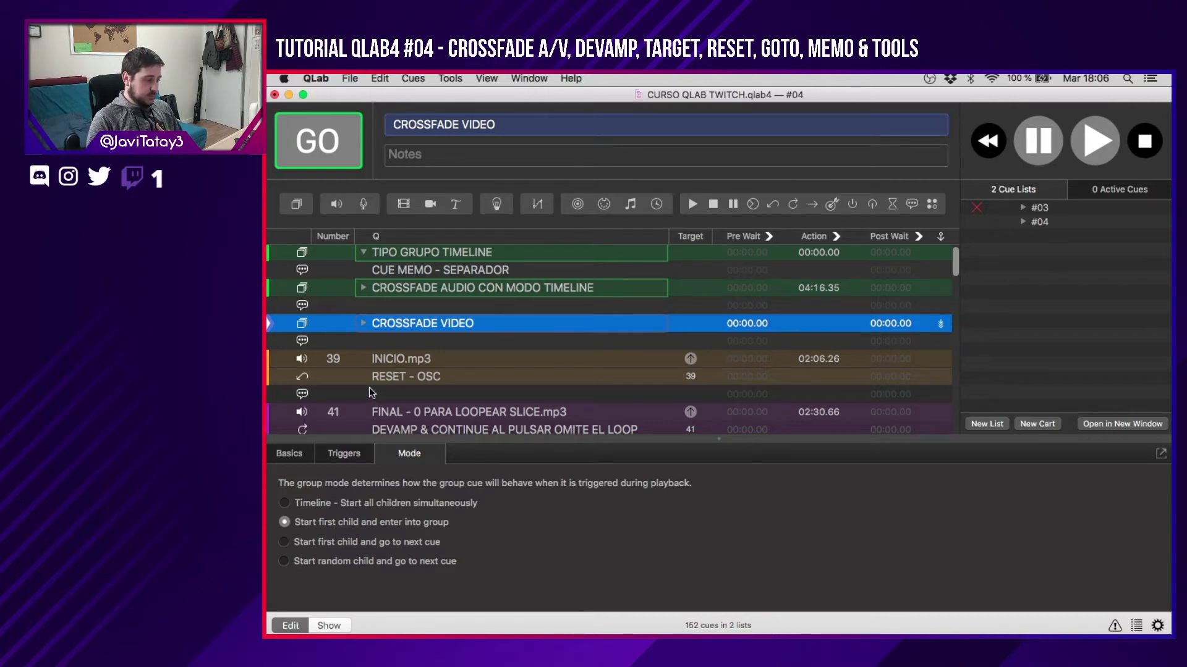
click(364, 323)
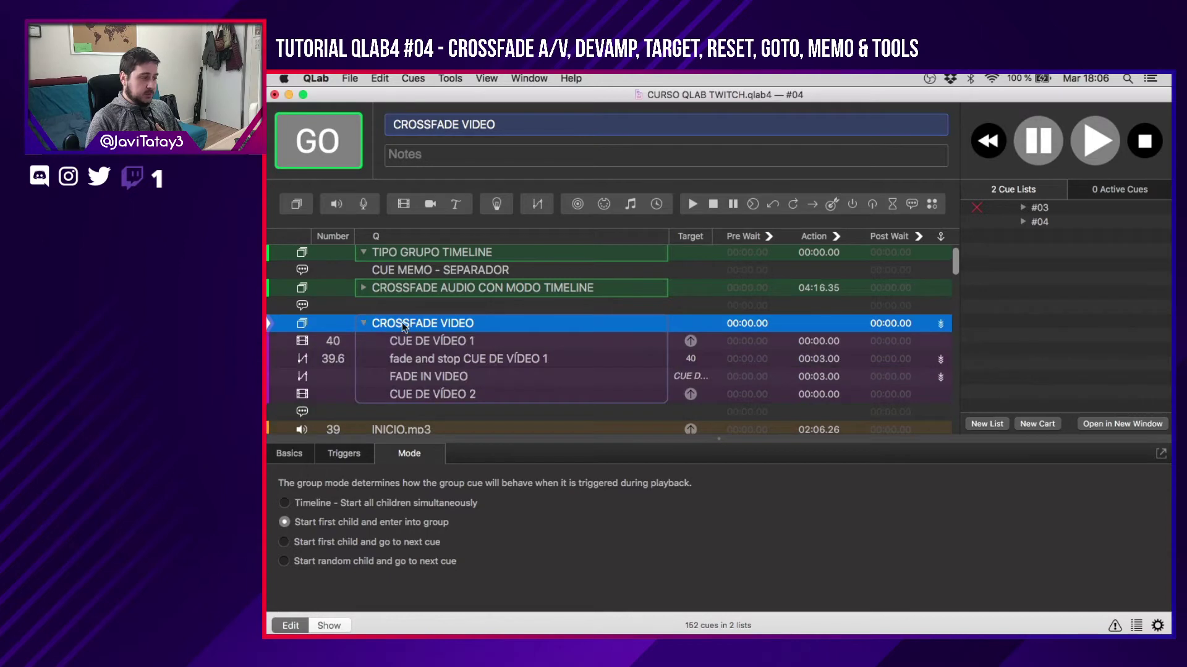
scroll(417, 319, down, 3)
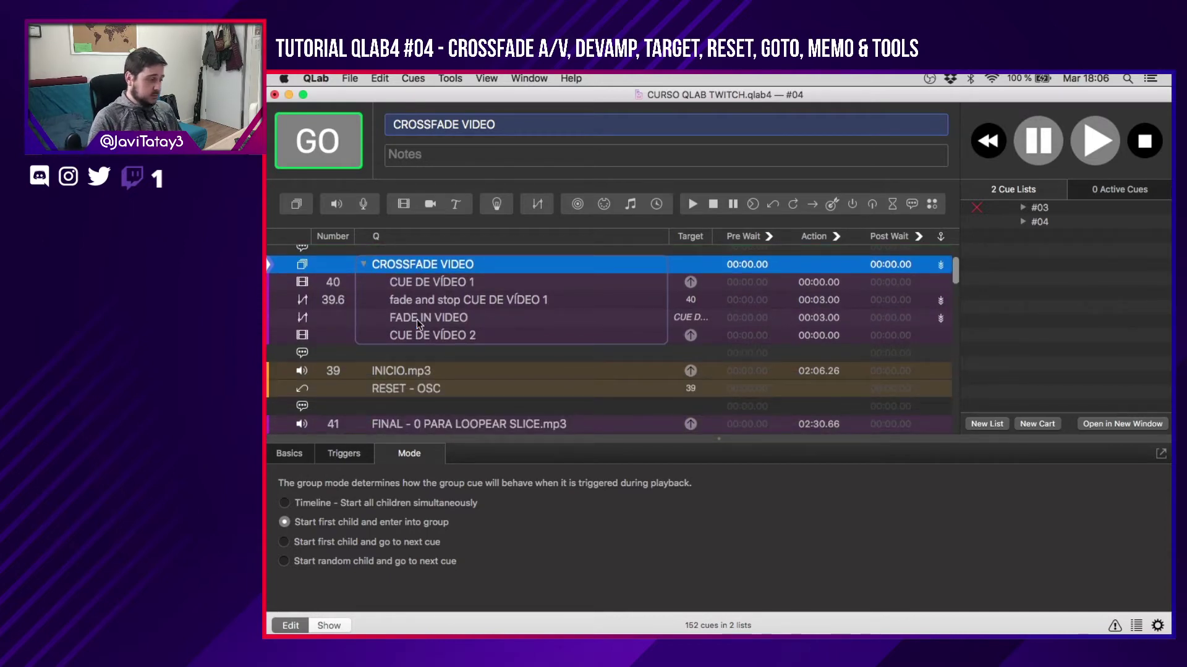
Review the display and geometry settings of CUE DE VÍDEO 1, its fade and stop, FADE IN VIDEO and CUE DE VÍDEO 2.
click(465, 288)
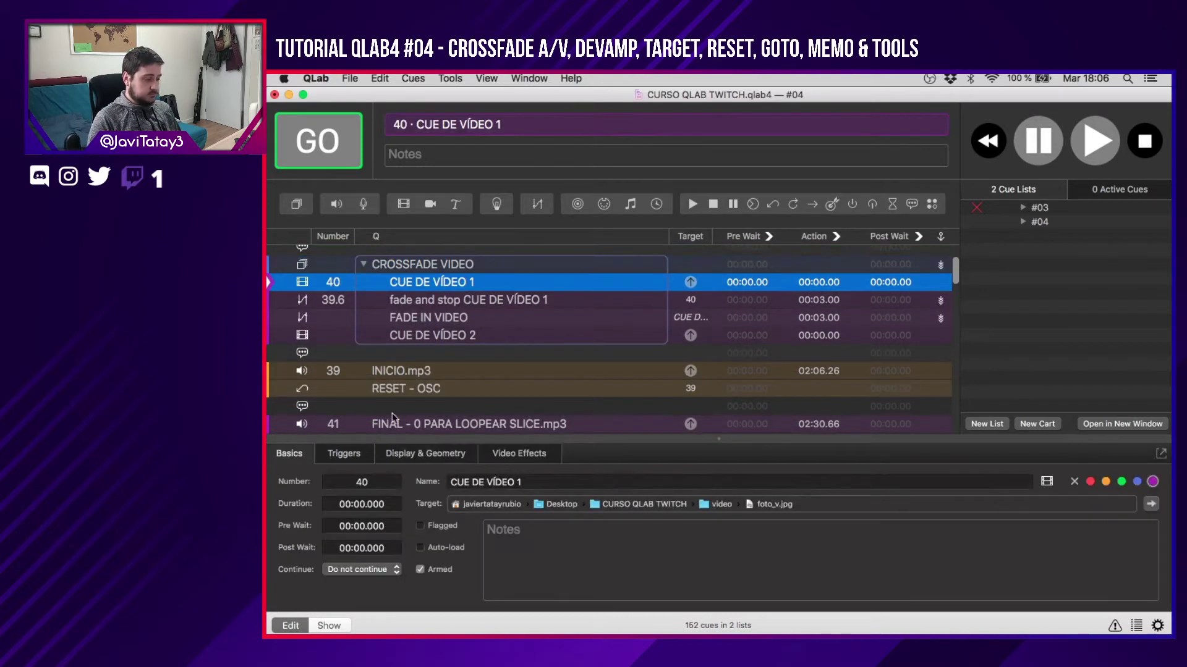
click(424, 453)
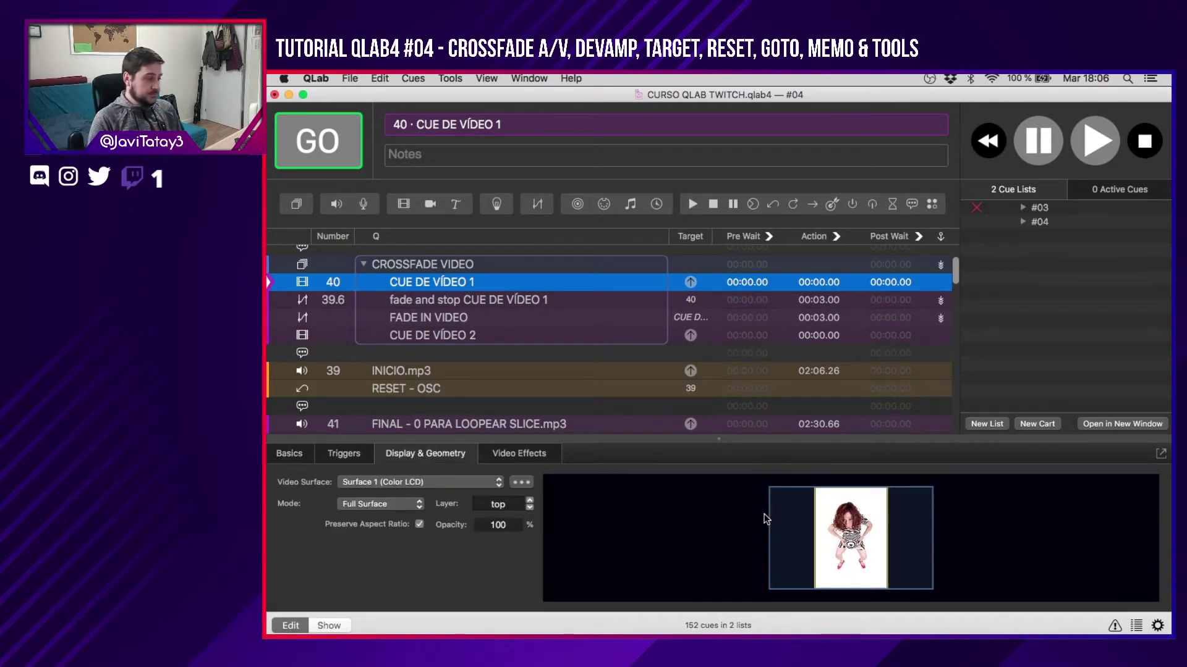
click(539, 299)
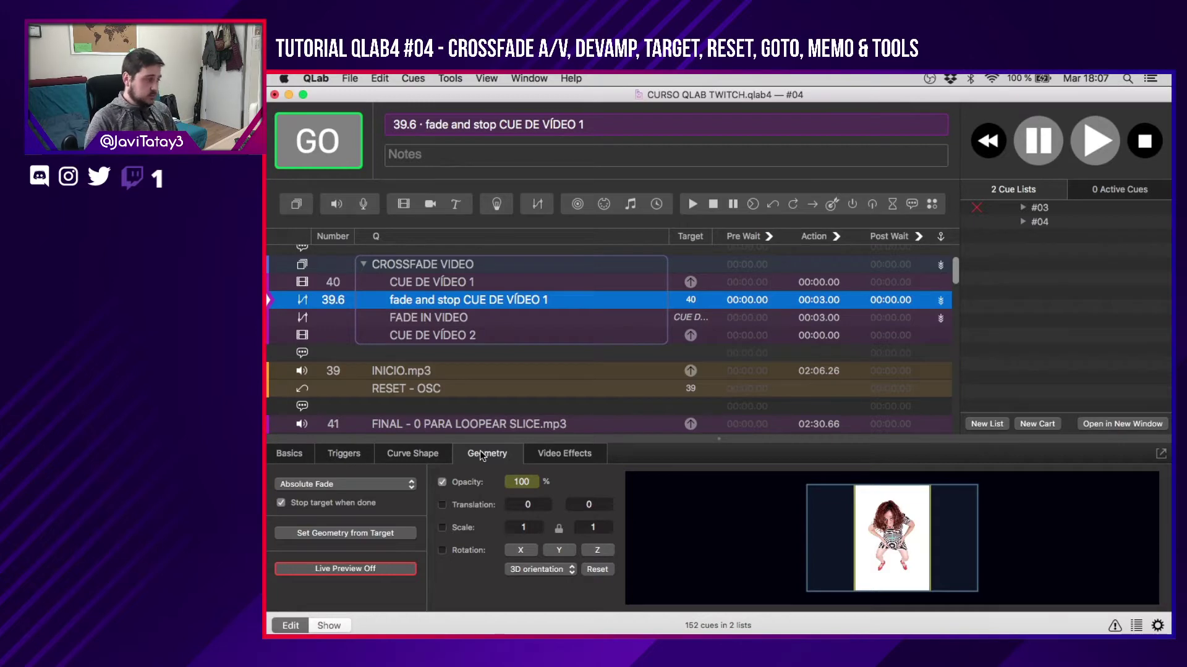
click(495, 317)
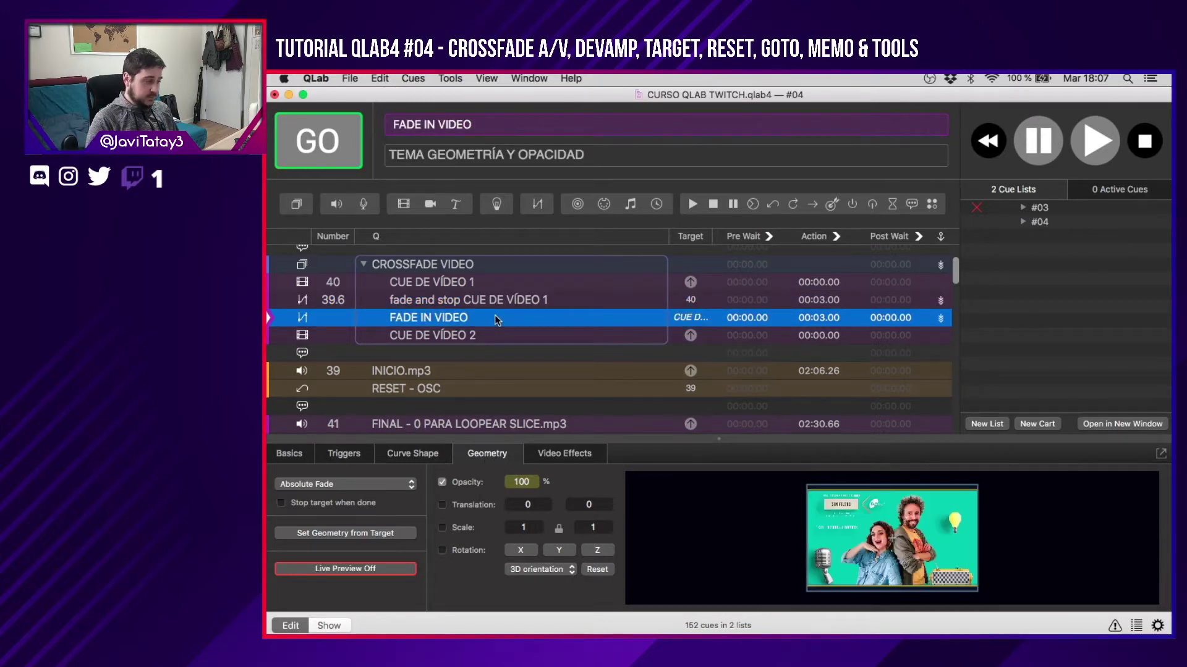
click(526, 338)
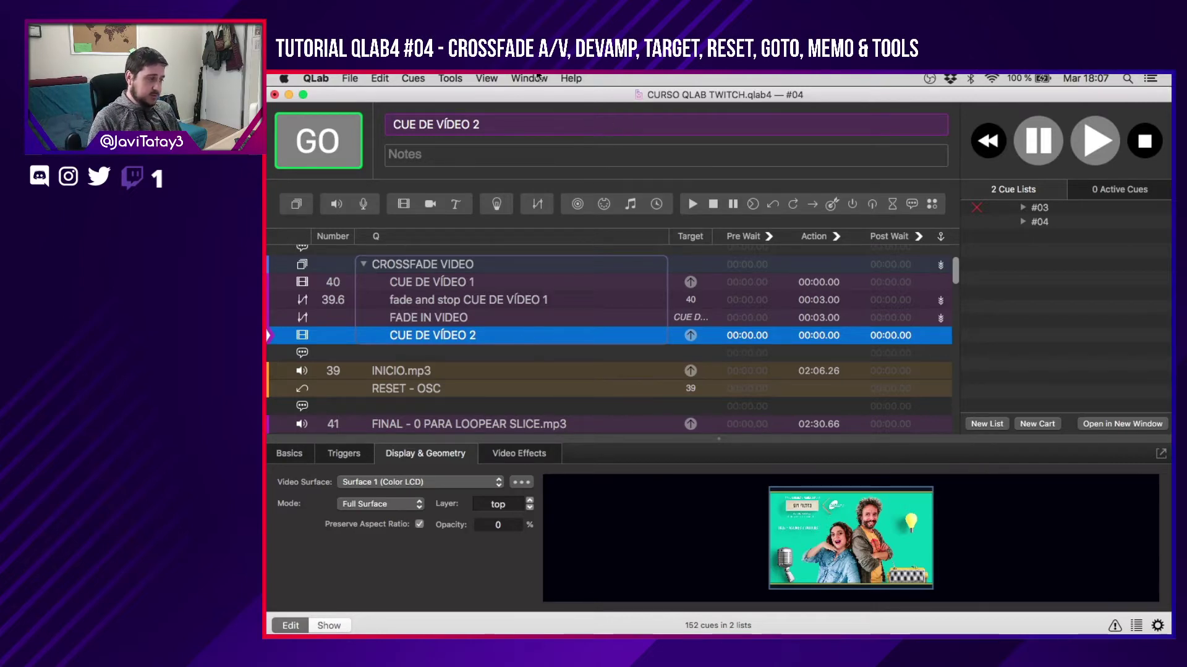
click(538, 78)
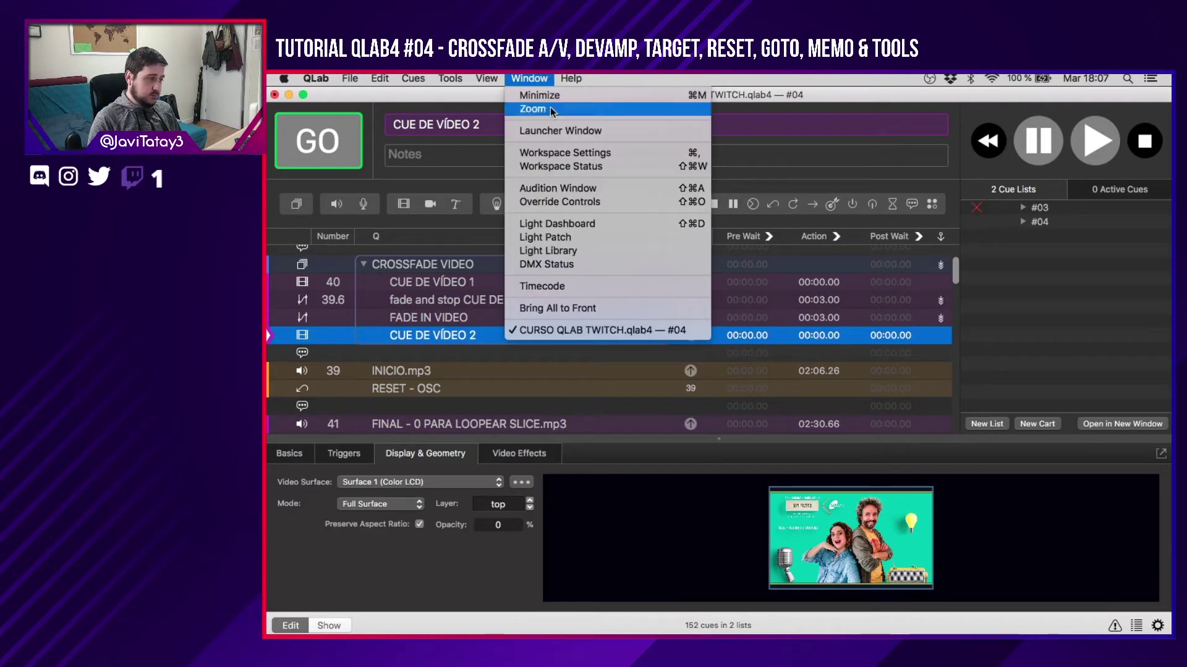
click(559, 189)
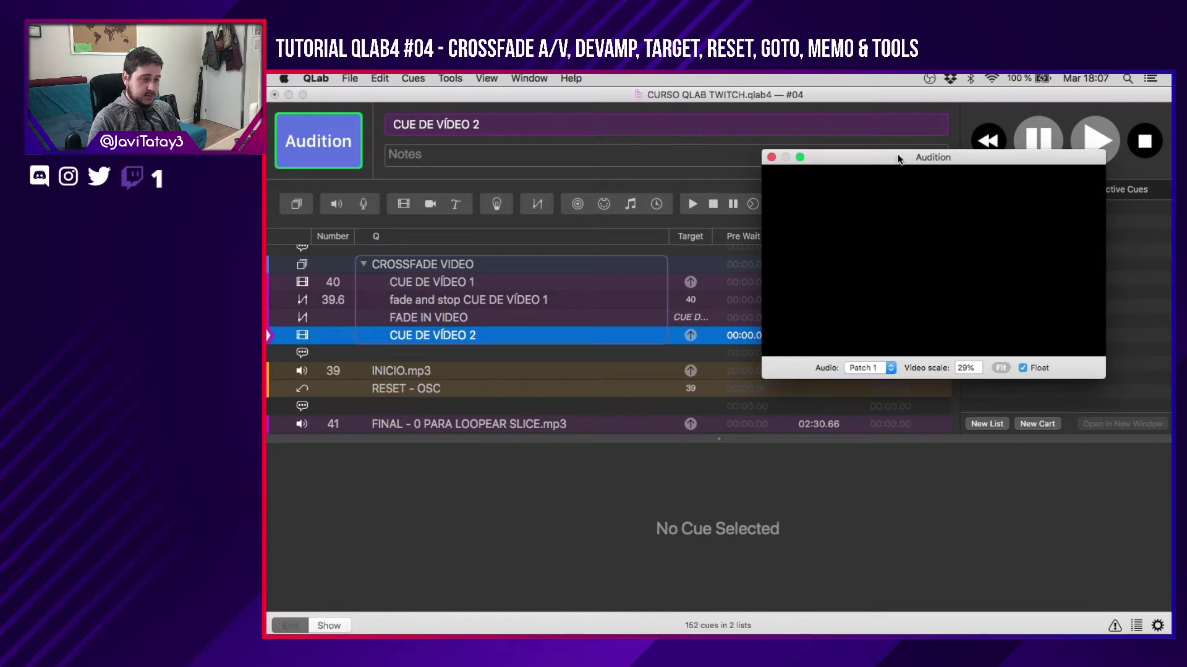
drag(898, 155, 961, 91)
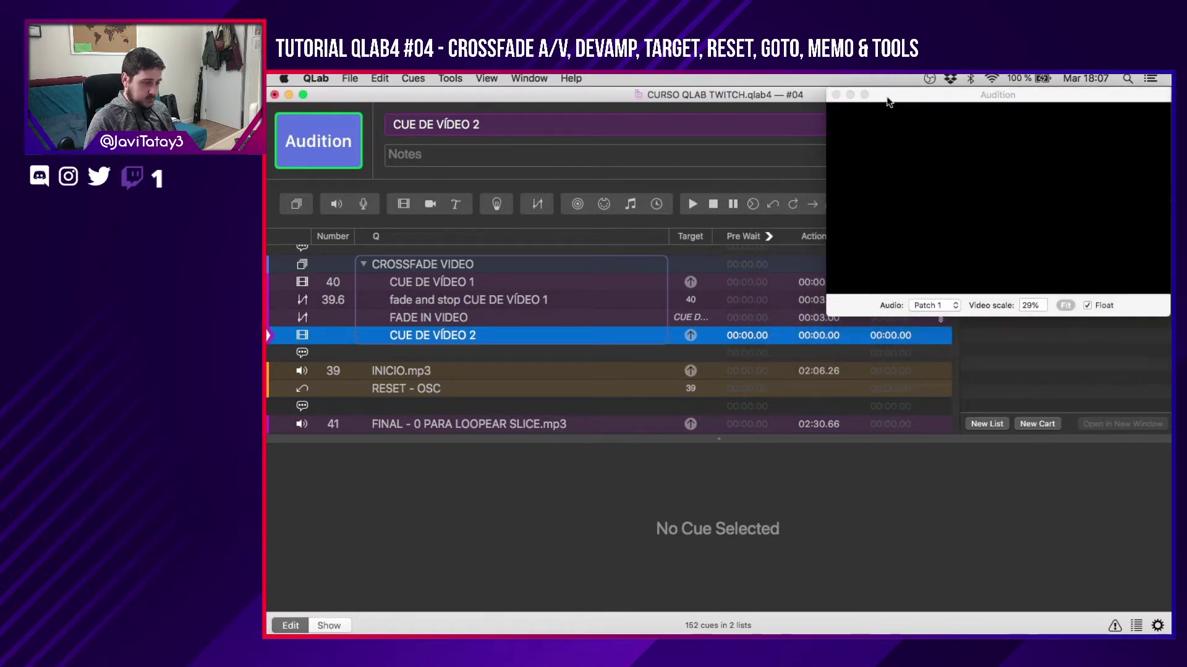
drag(900, 100, 860, 476)
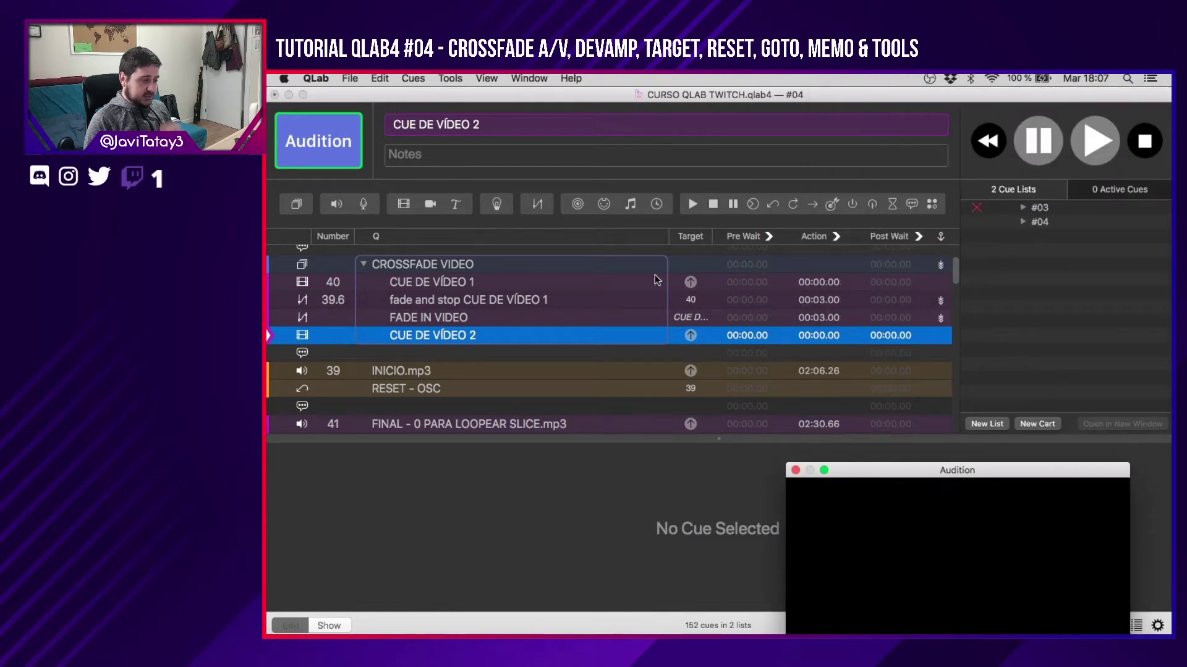
click(566, 302)
click(520, 304)
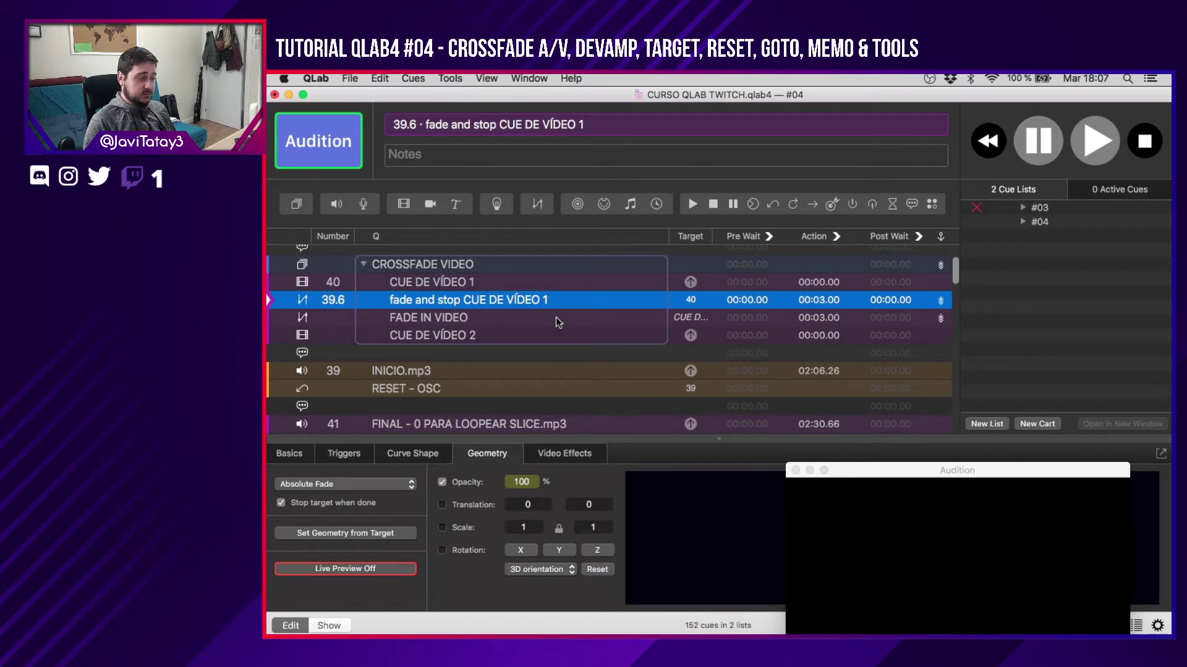
click(795, 470)
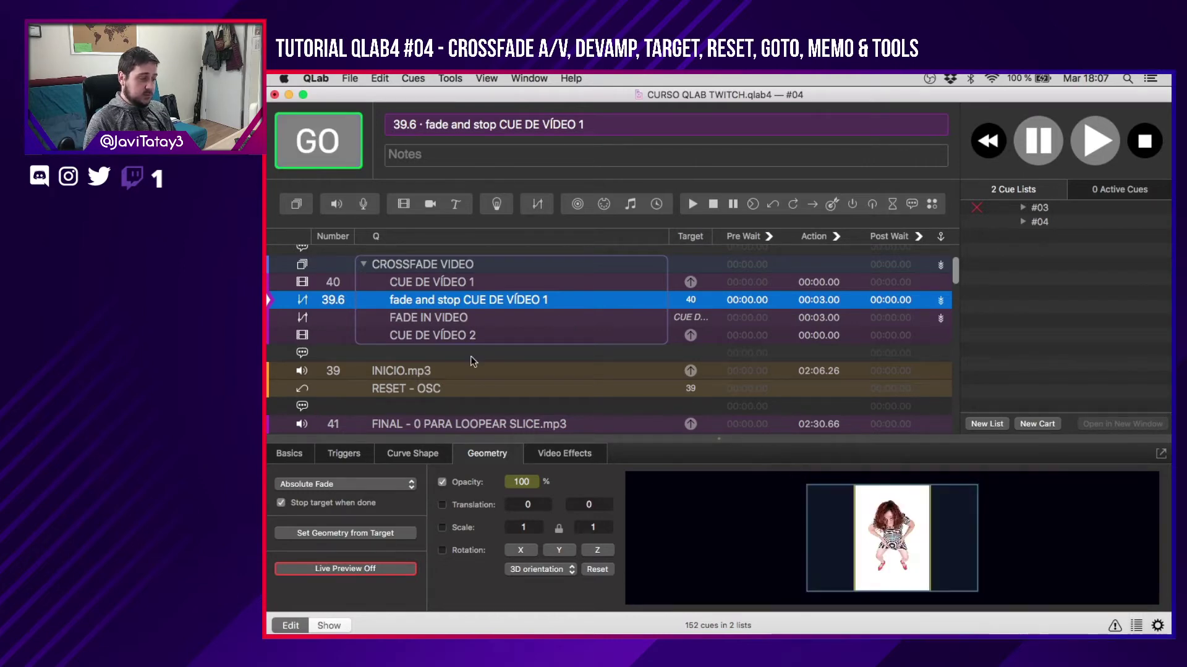
Compare the opacity settings of the two video cues and their fade cues in the CROSSFADE VIDEO group.
click(436, 281)
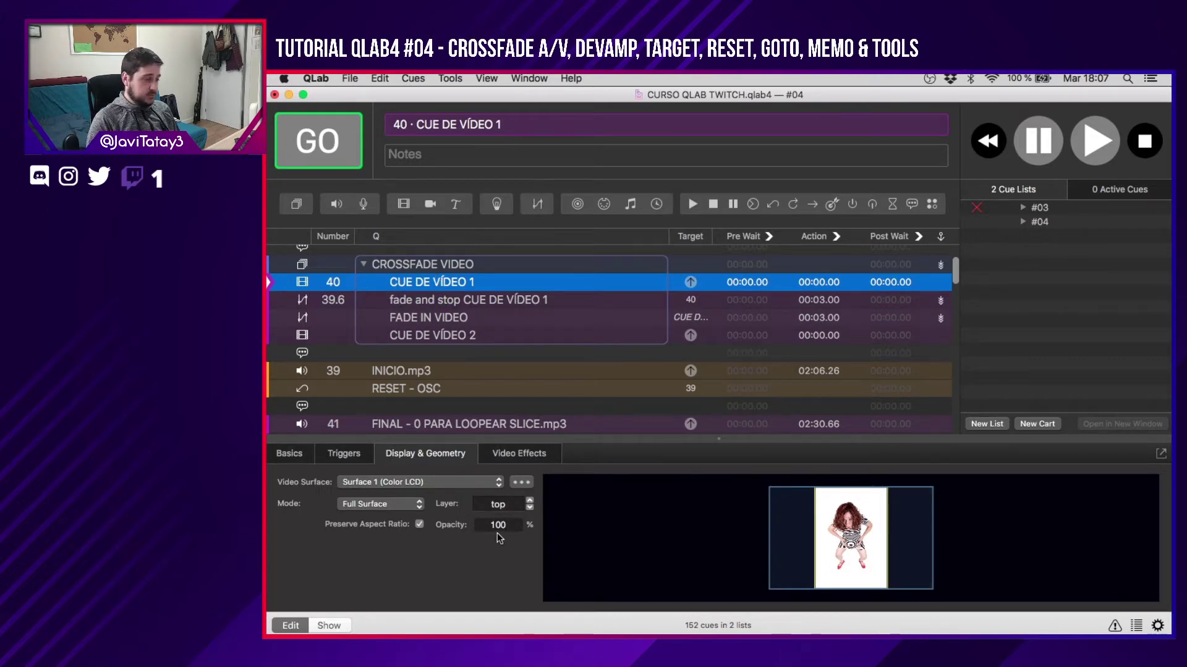
click(454, 301)
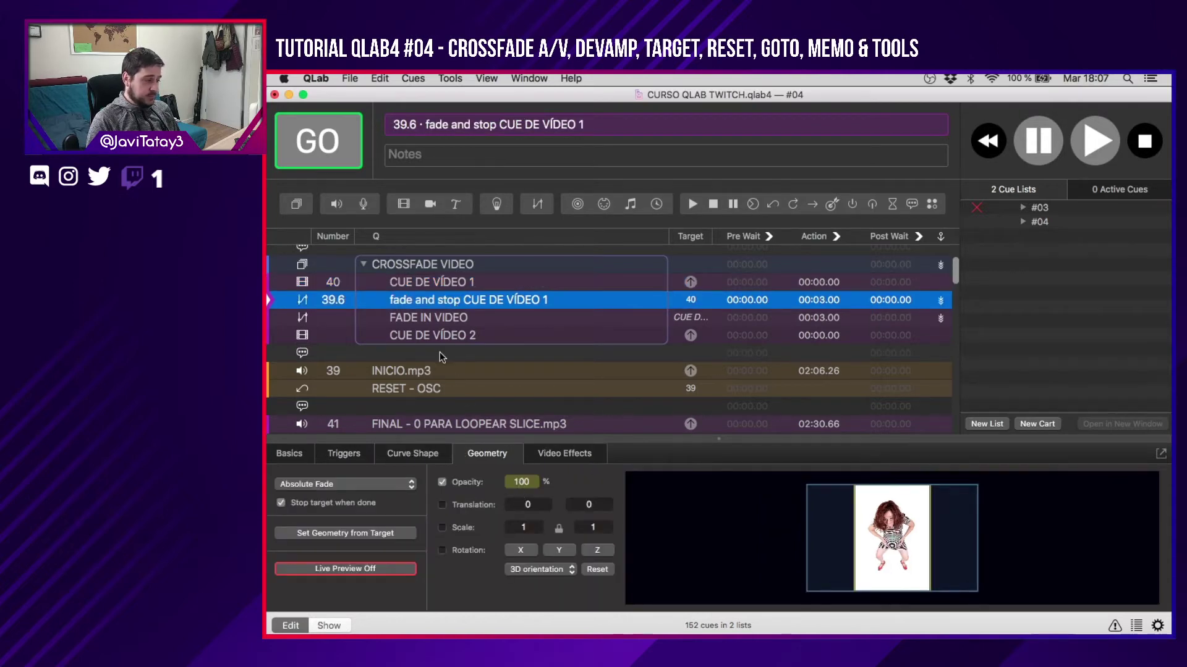
click(429, 319)
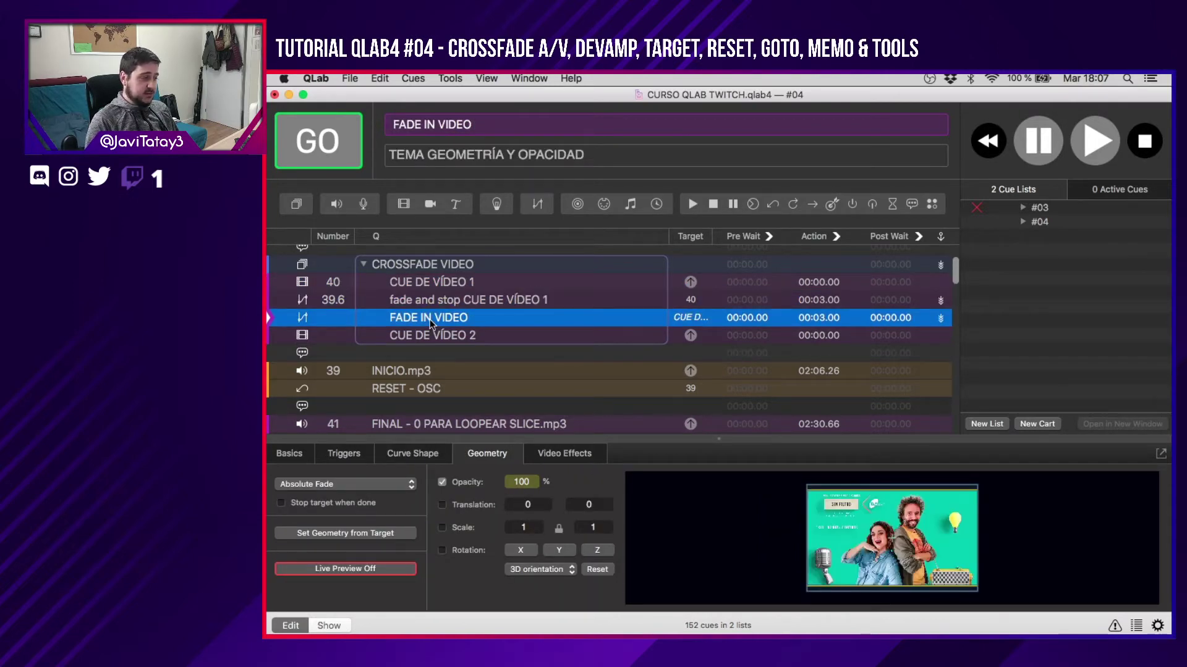
click(440, 335)
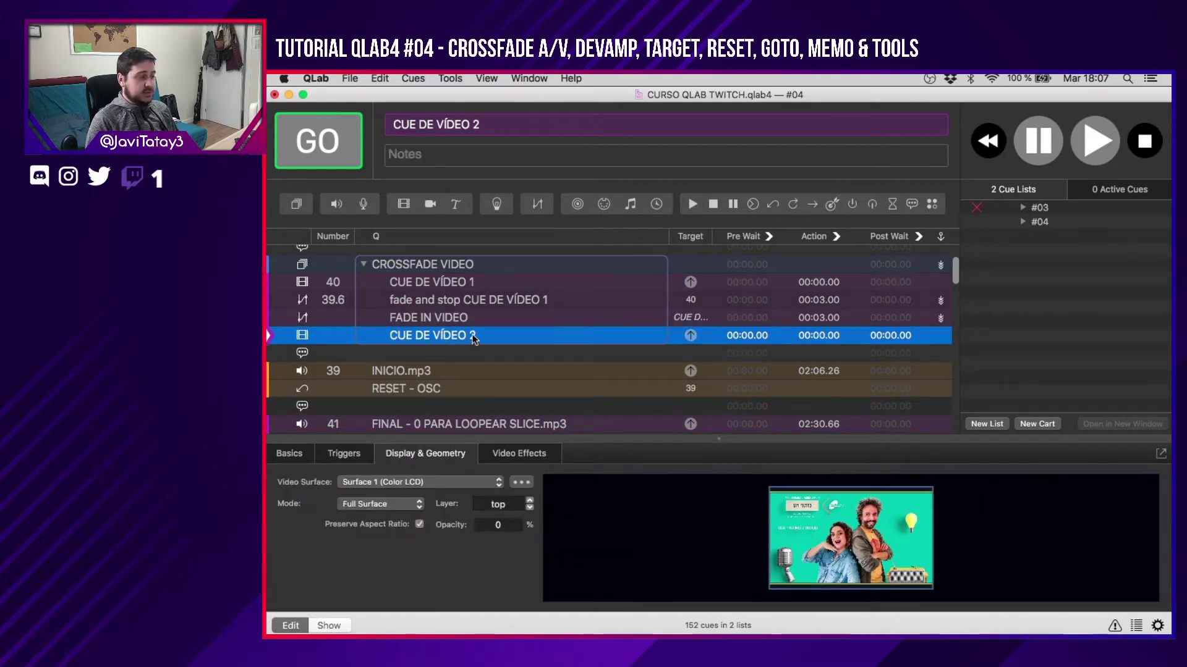
Open the Audition window, move it clear of the cue names, and select the CROSSFADE VIDEO group for audition.
click(457, 270)
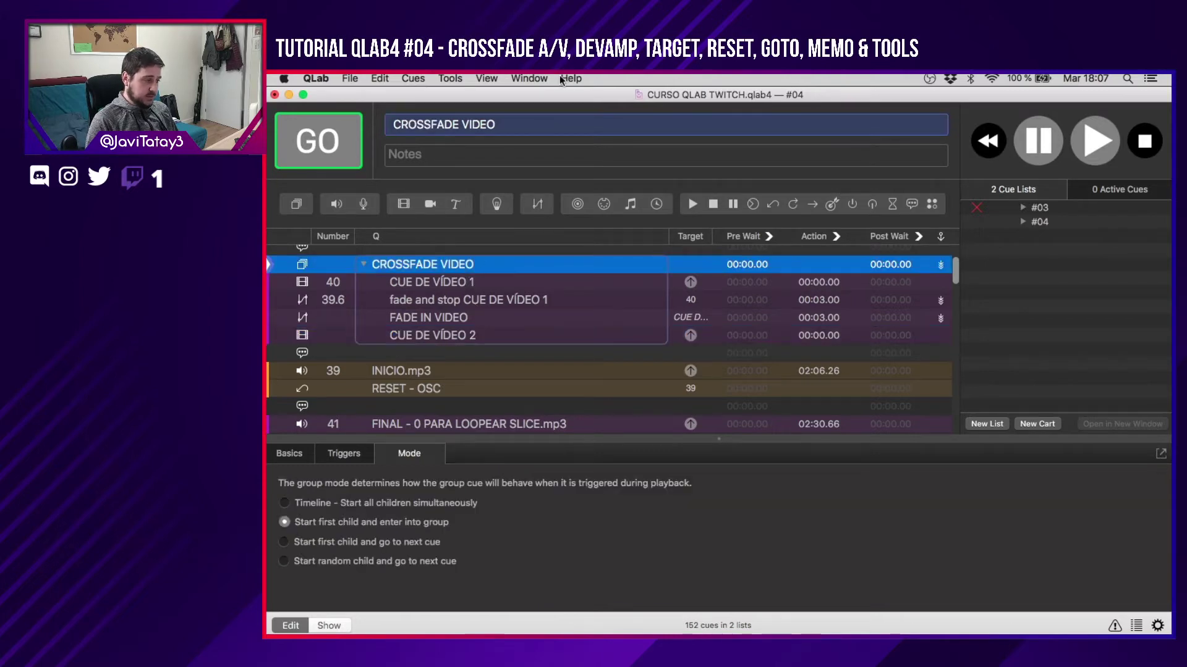
click(535, 78)
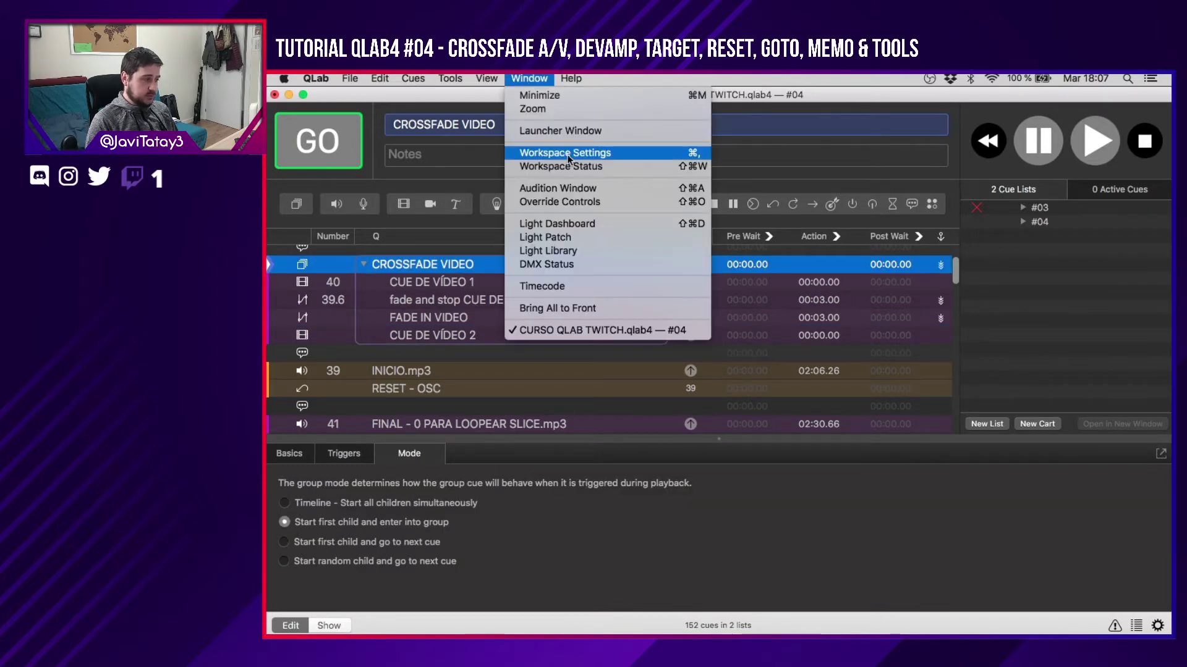
click(558, 188)
drag(877, 414, 875, 169)
click(581, 264)
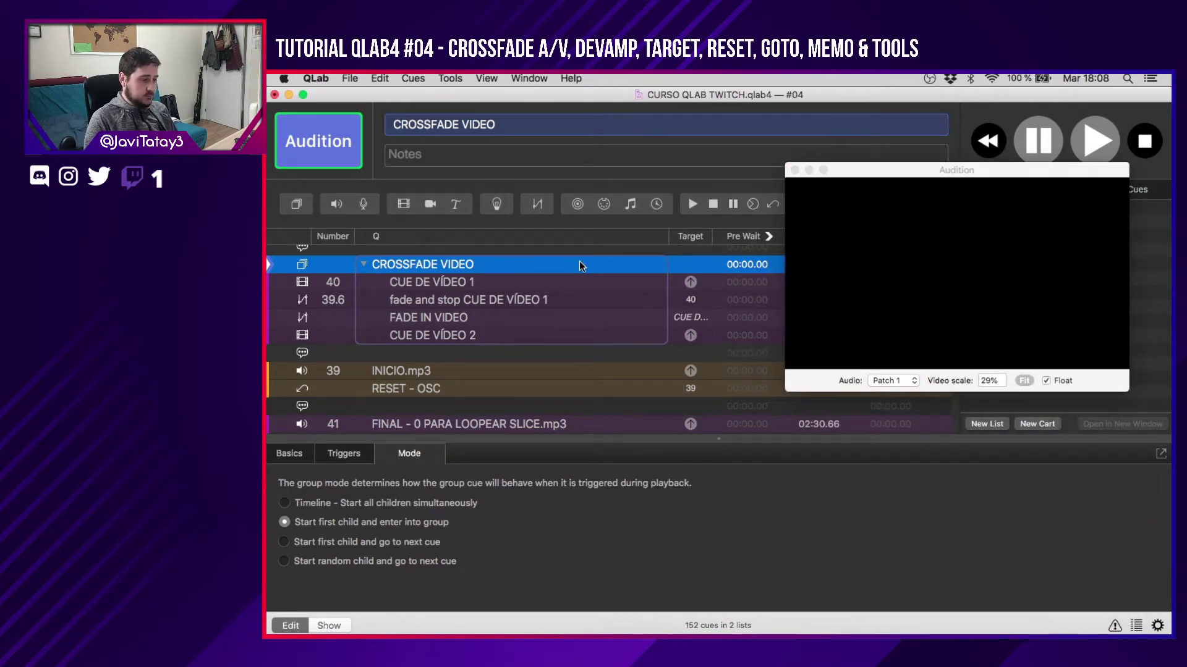
Audition CUE DE VÍDEO 1 and its crossfade into CUE DE VÍDEO 2, and stop all cues.
key(space)
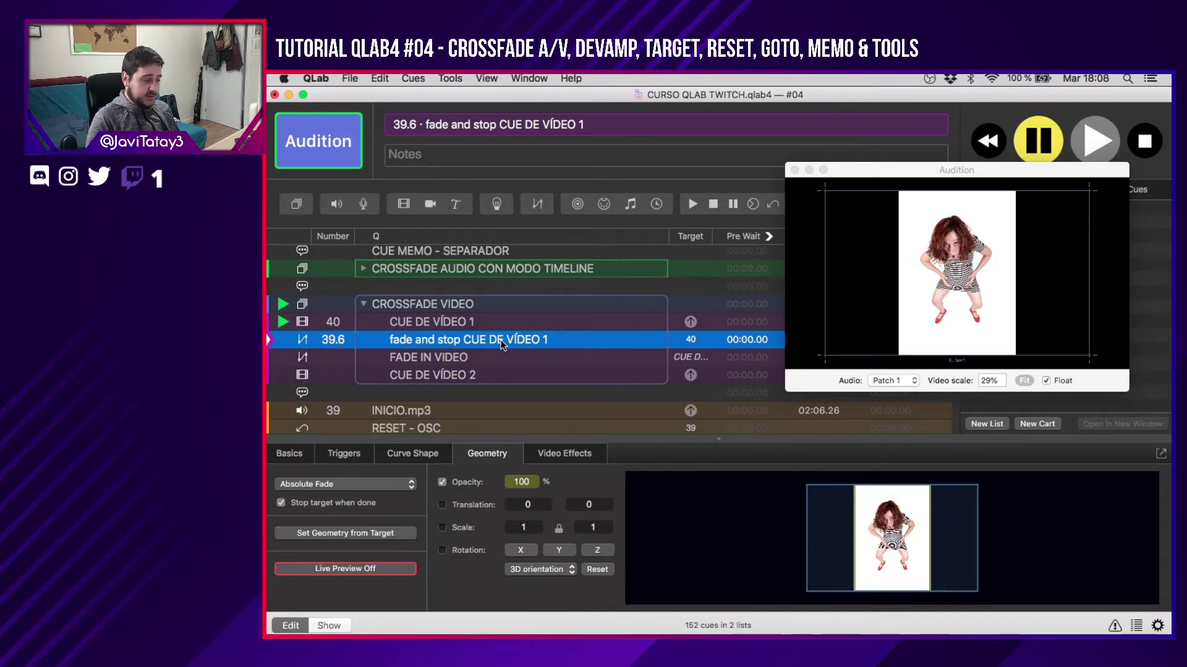
click(769, 236)
drag(880, 171, 843, 87)
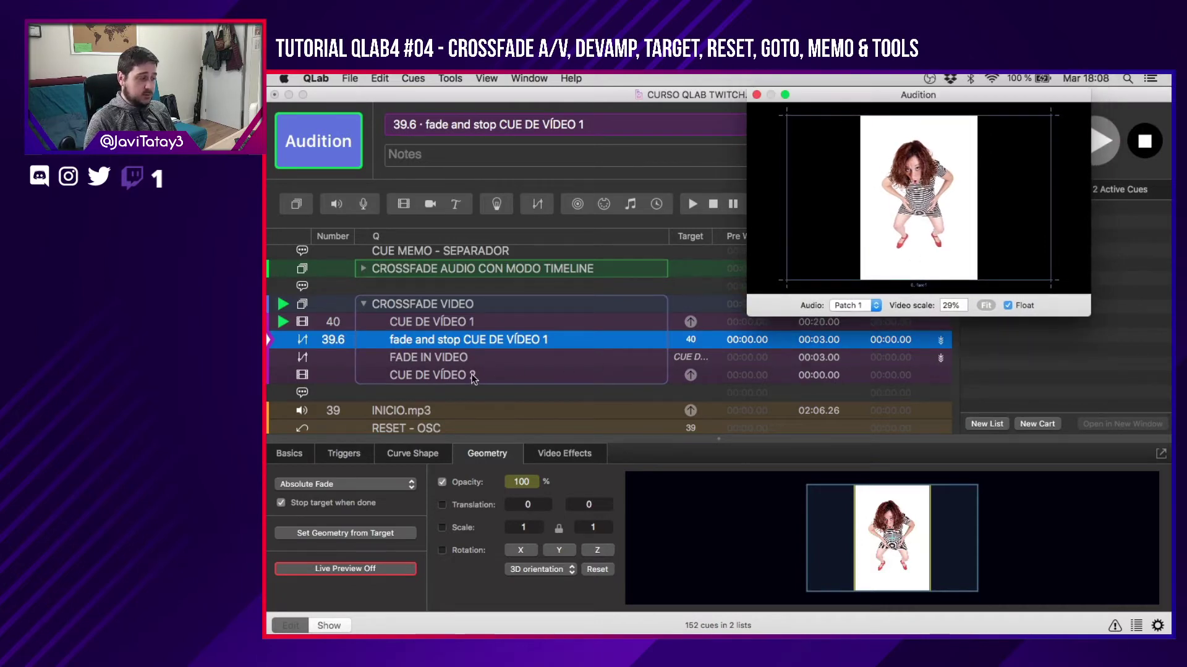
key(space)
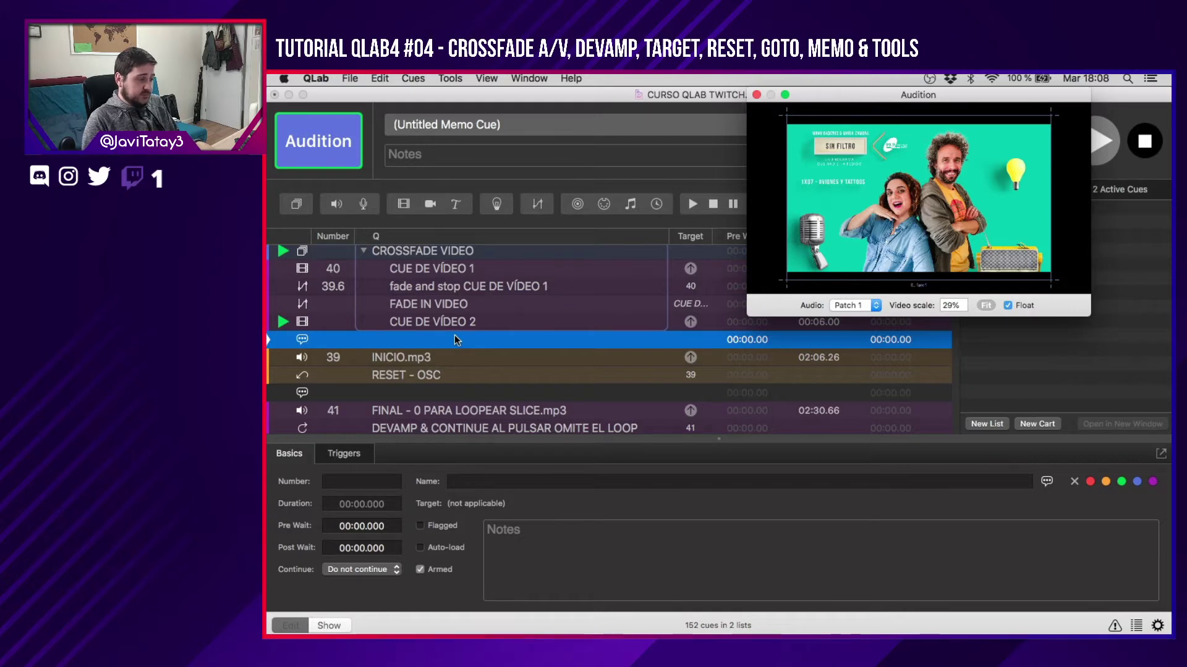
key(Escape)
Recheck the opacity of CUE DE VÍDEO 1, FADE IN VIDEO and CUE DE VÍDEO 2 after the audition.
scroll(573, 324, up, 2)
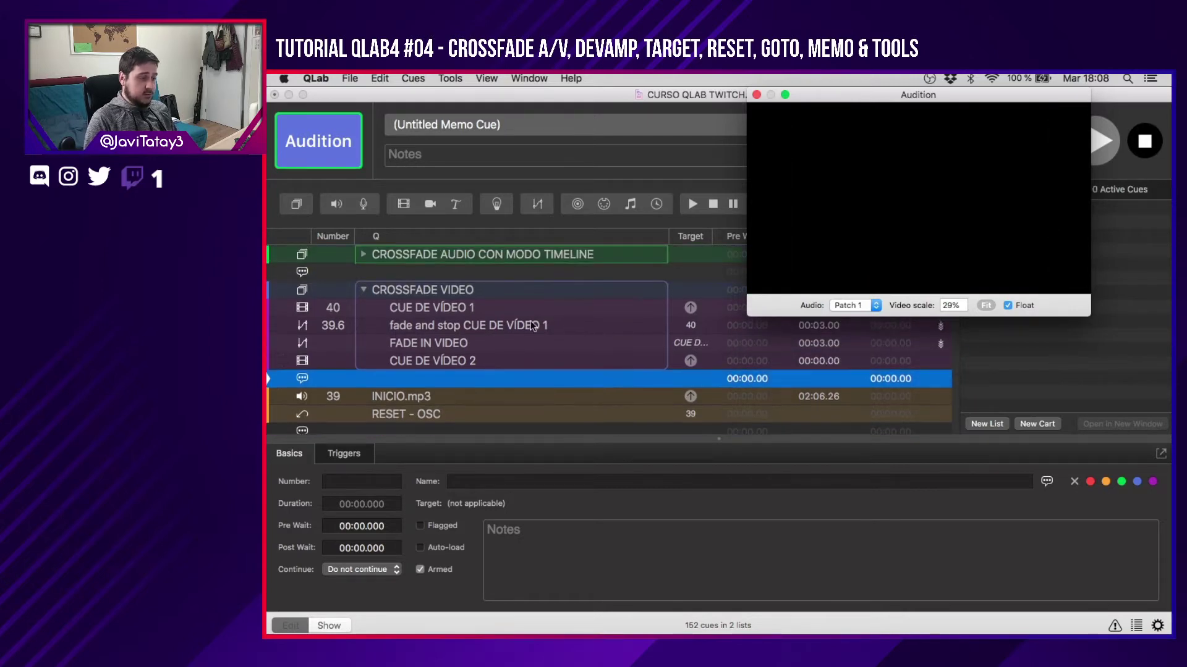
click(485, 307)
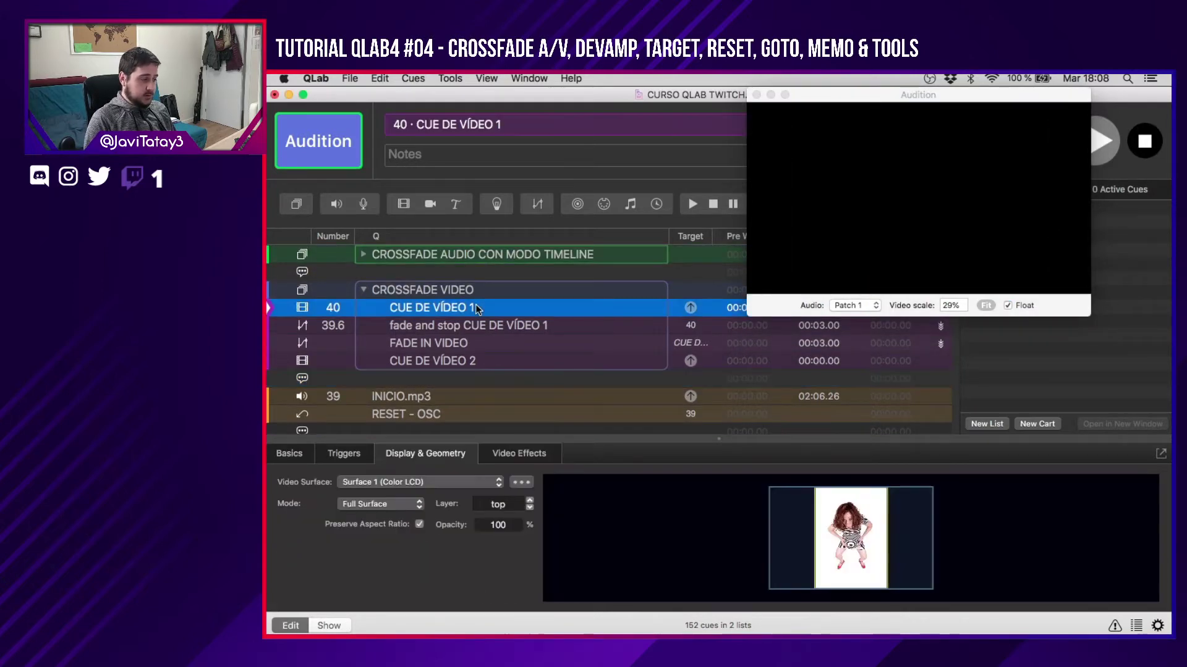
click(481, 360)
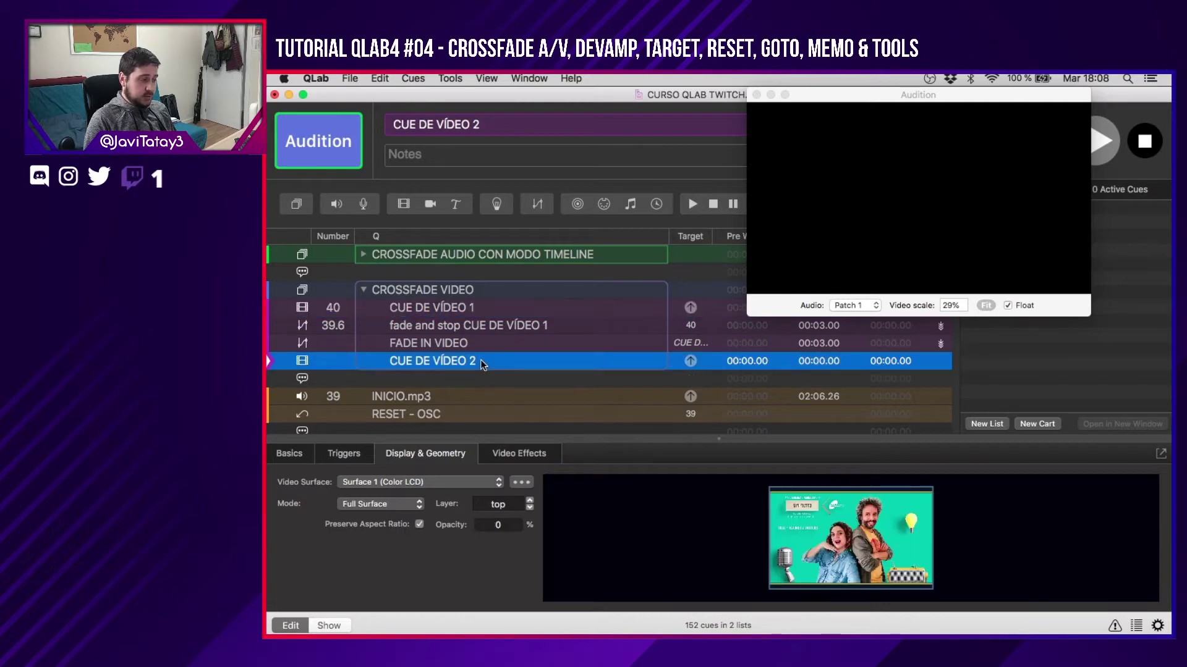
scroll(560, 308, up, 2)
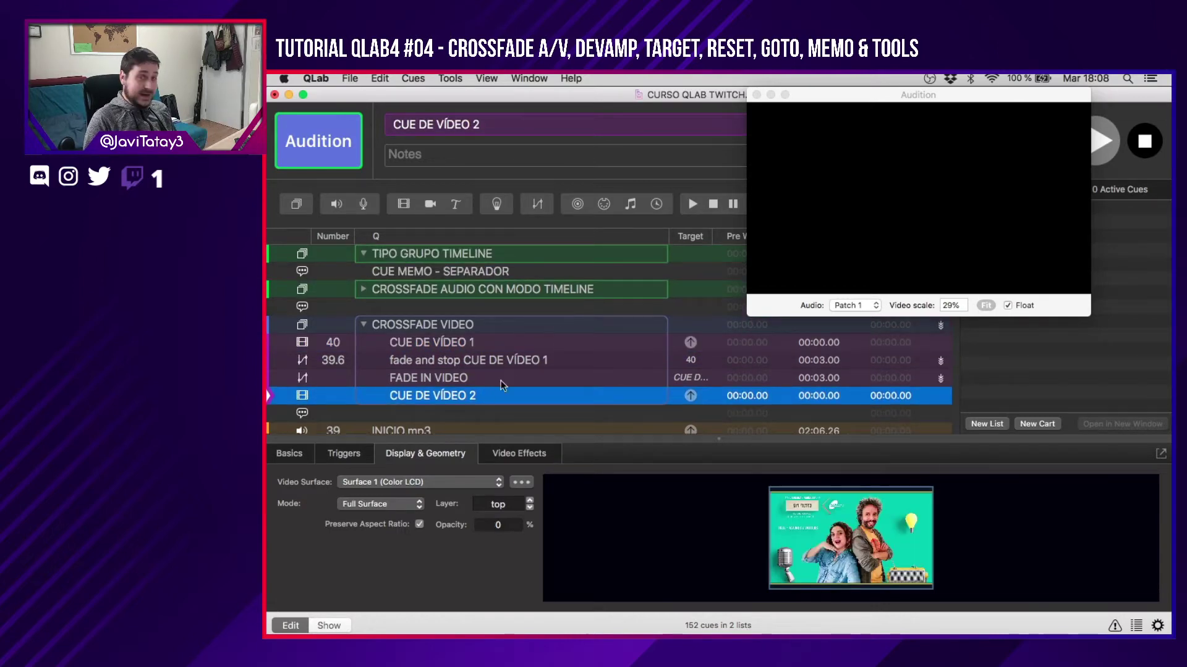
click(467, 381)
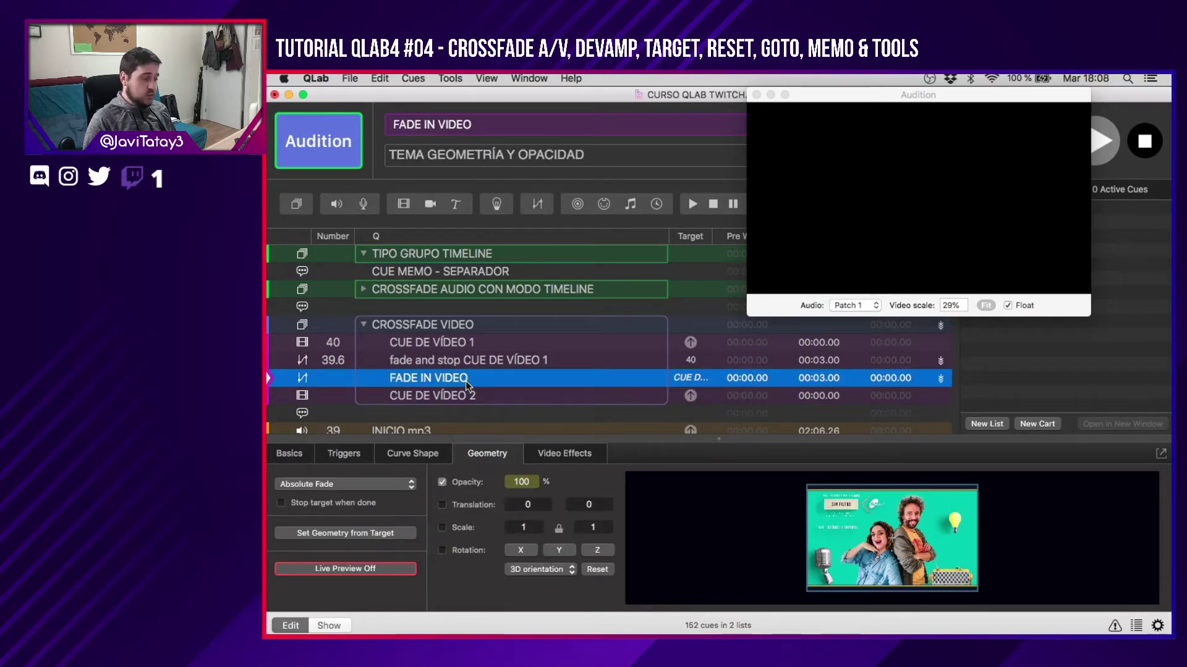
click(477, 394)
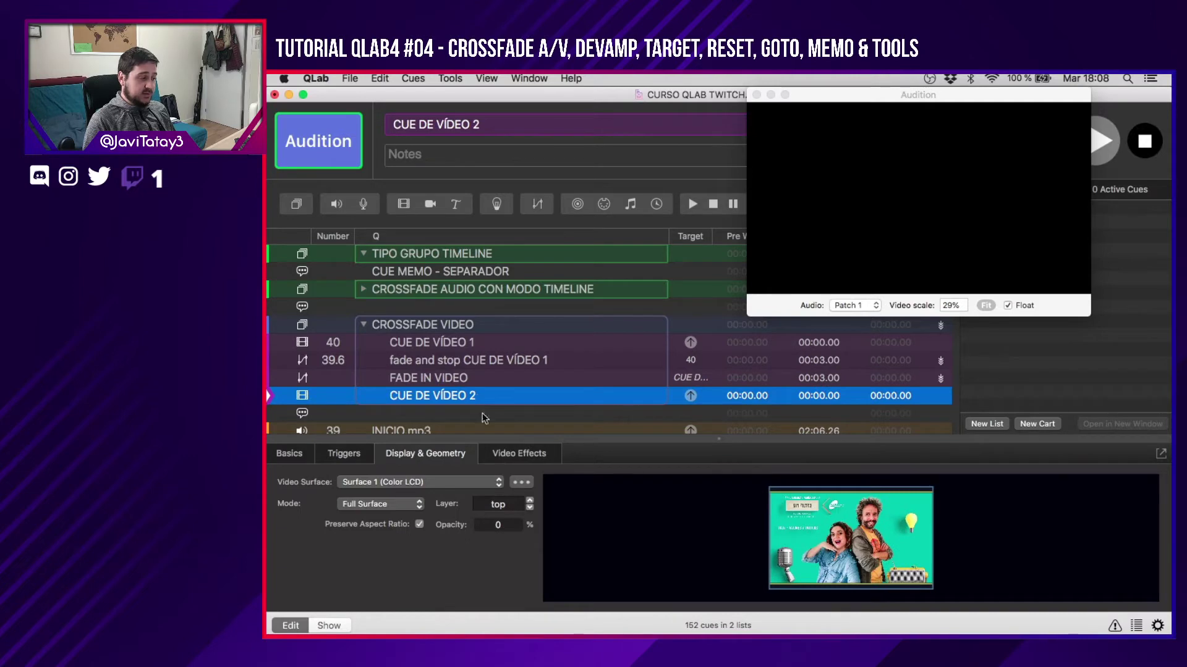
Expand the CROSSFADE AUDIO CON MODO TIMELINE group, check the audio levels of its INICIO.mp3 cue, and collapse the group again.
click(364, 289)
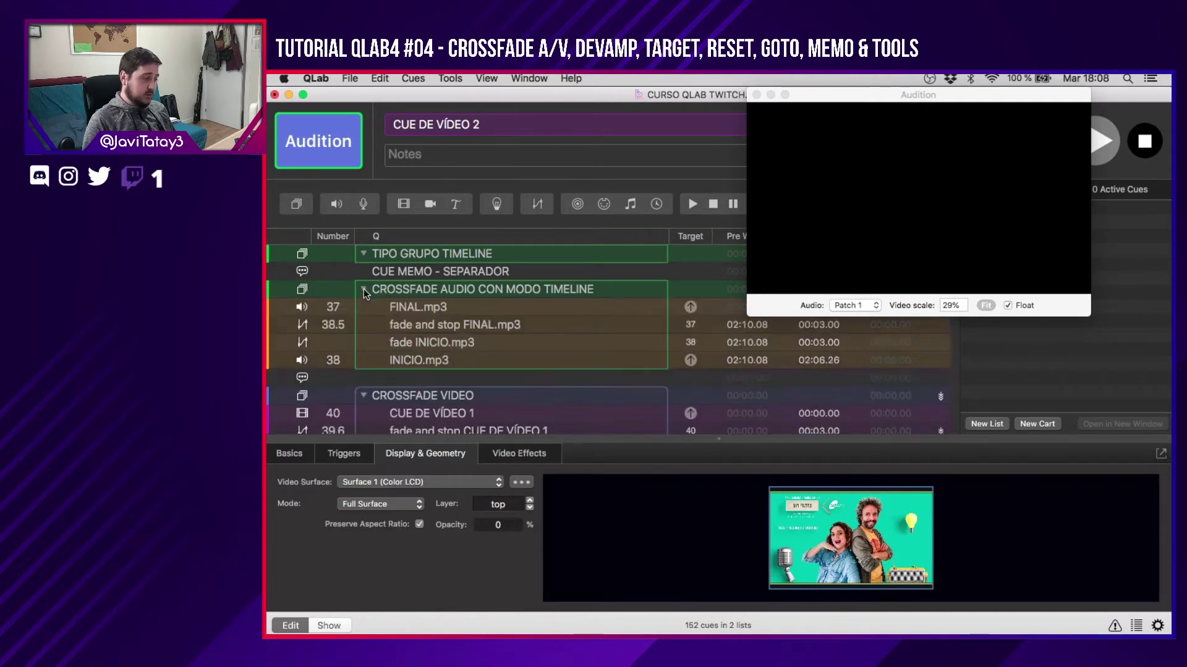
click(428, 362)
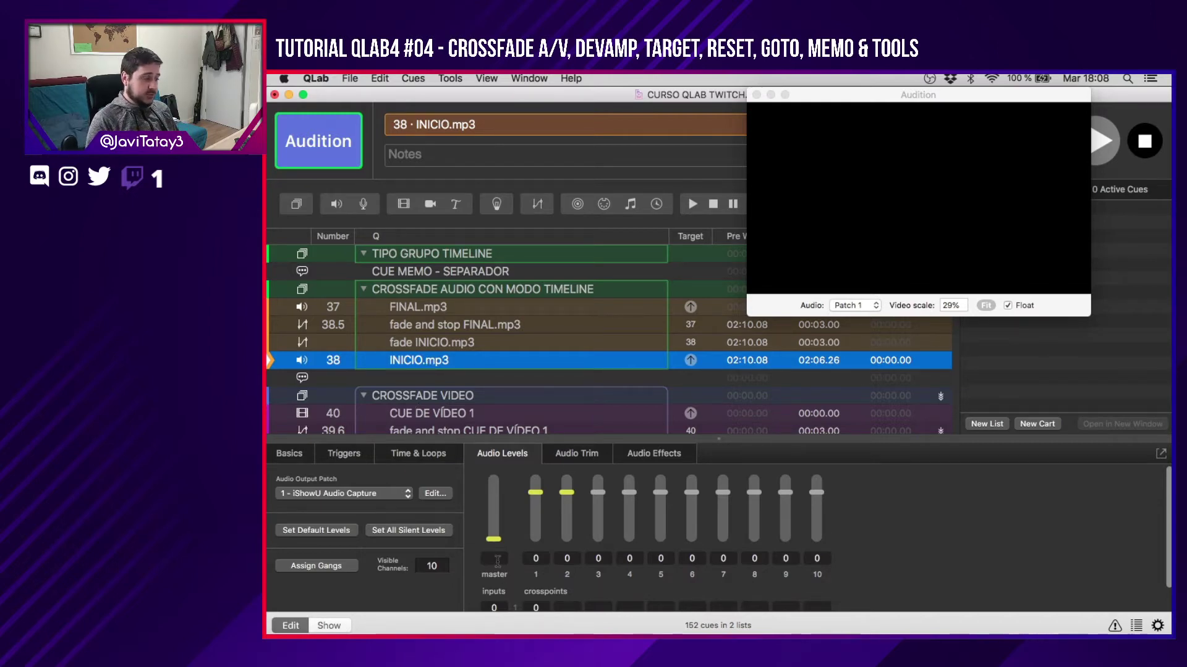
click(364, 289)
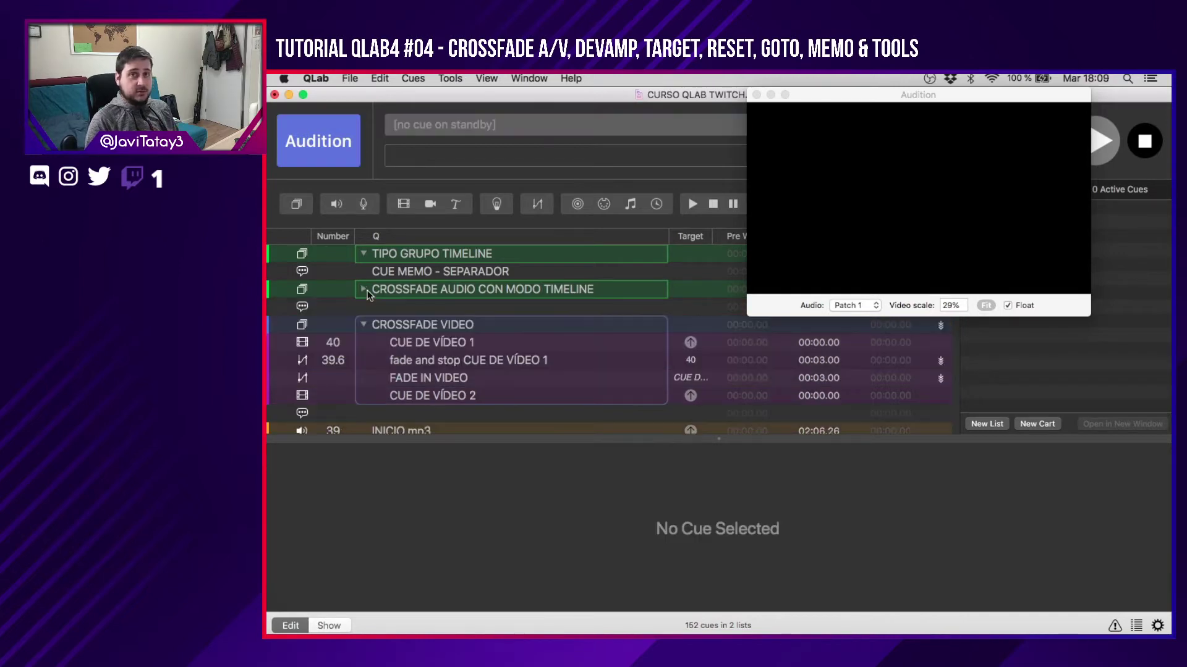
Audition the CROSSFADE VIDEO group's first video cue and reposition the Audition window so the group's cue names stay uncovered.
click(416, 327)
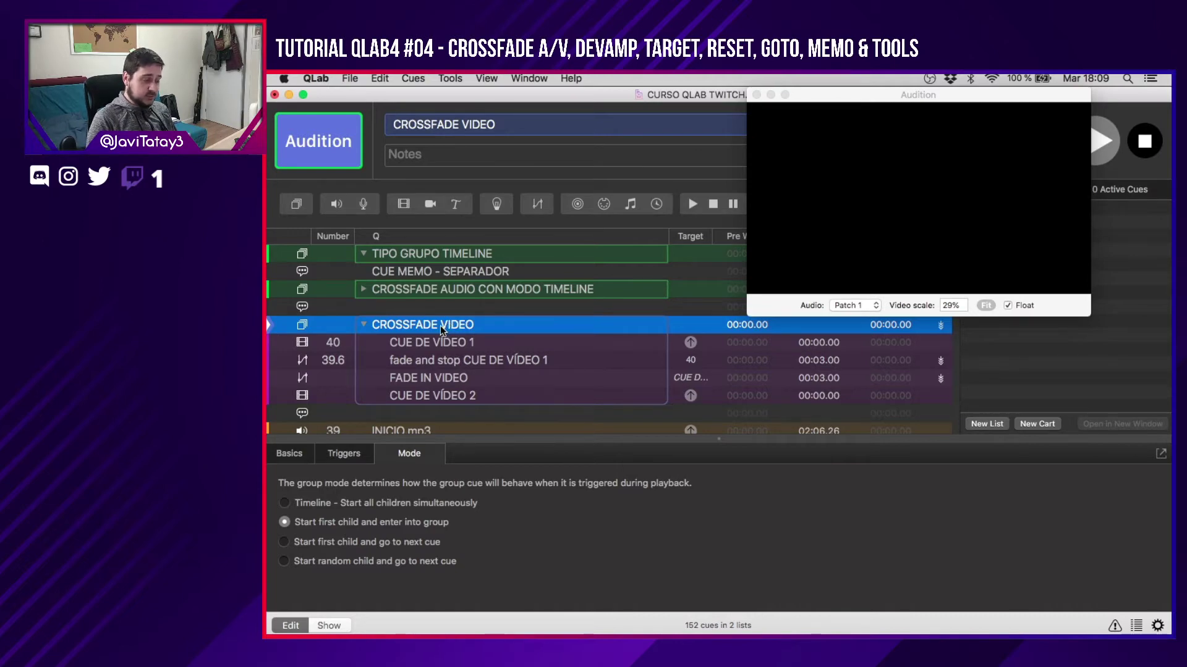
key(space)
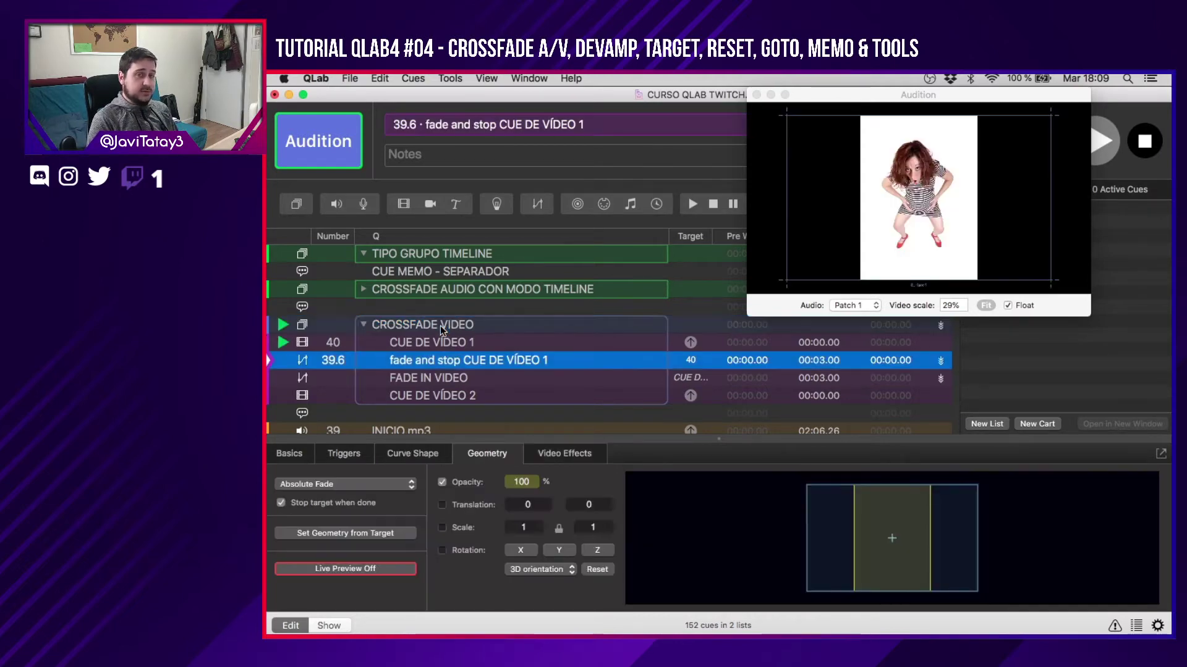
scroll(440, 325, down, 1)
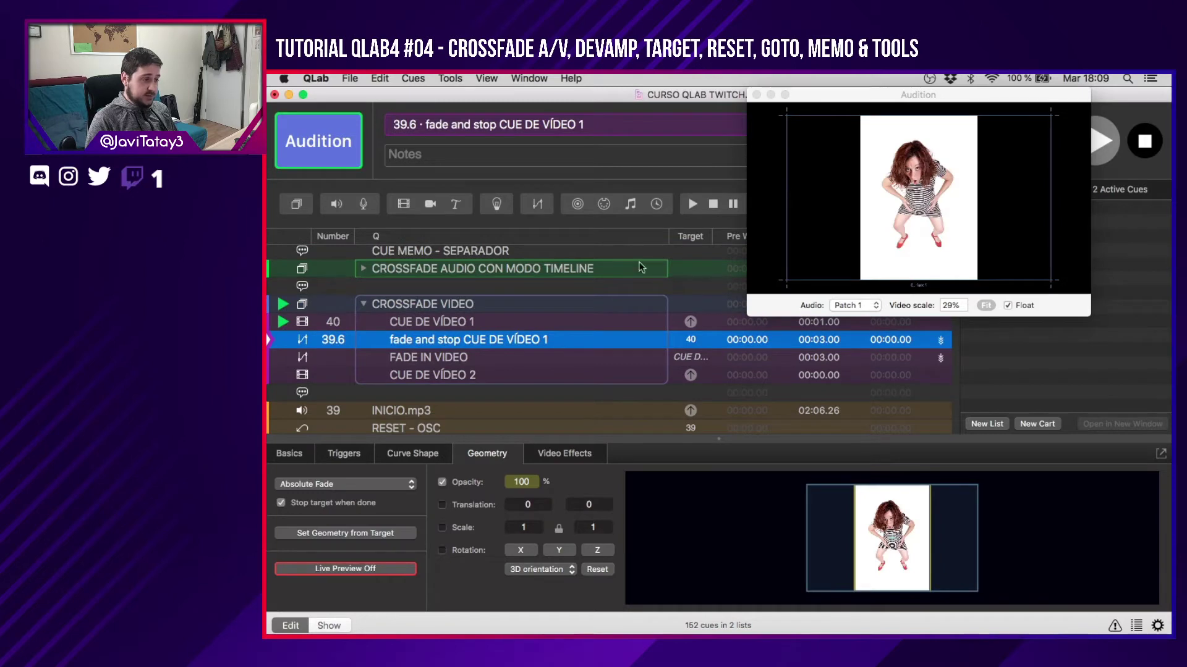
drag(865, 102, 874, 439)
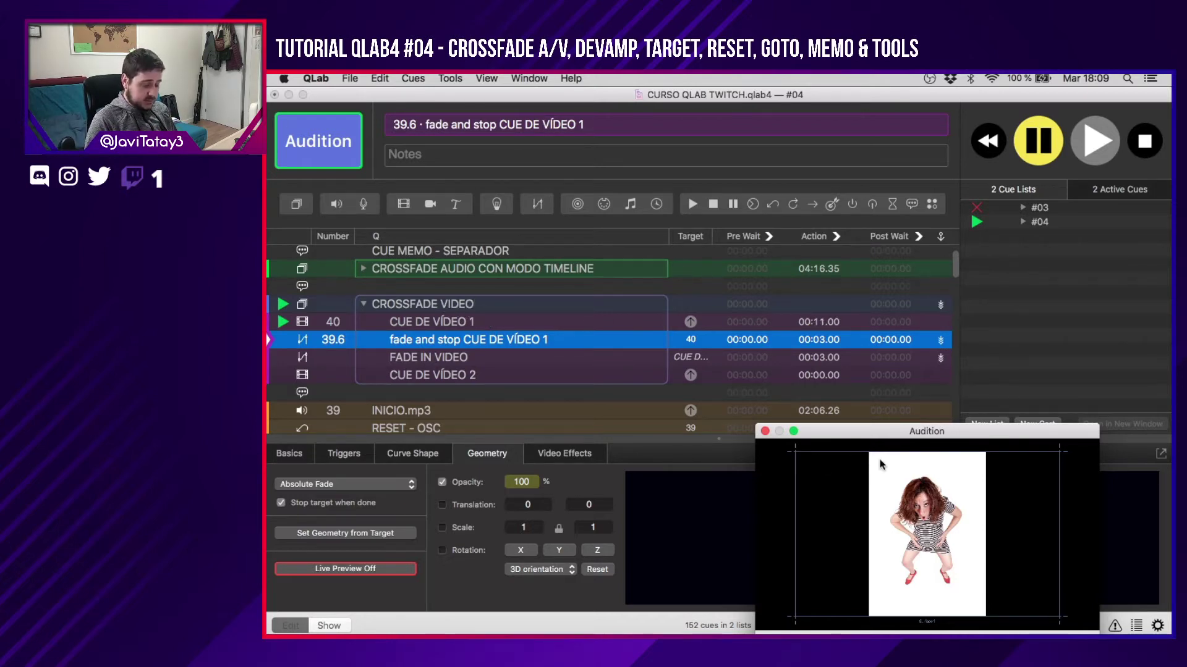
drag(899, 430, 930, 99)
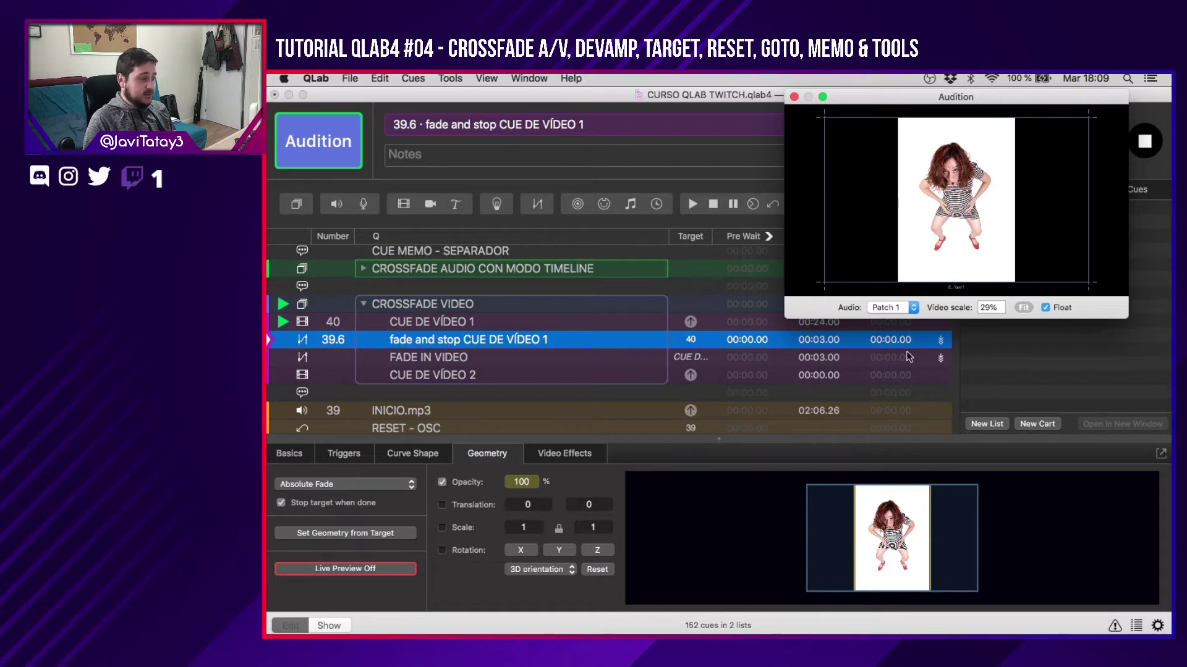
Check the opacity of CUE DE VÍDEO 2, audition the crossfade from fade and stop CUE DE VÍDEO 1, and stop all cues.
click(466, 375)
click(466, 375)
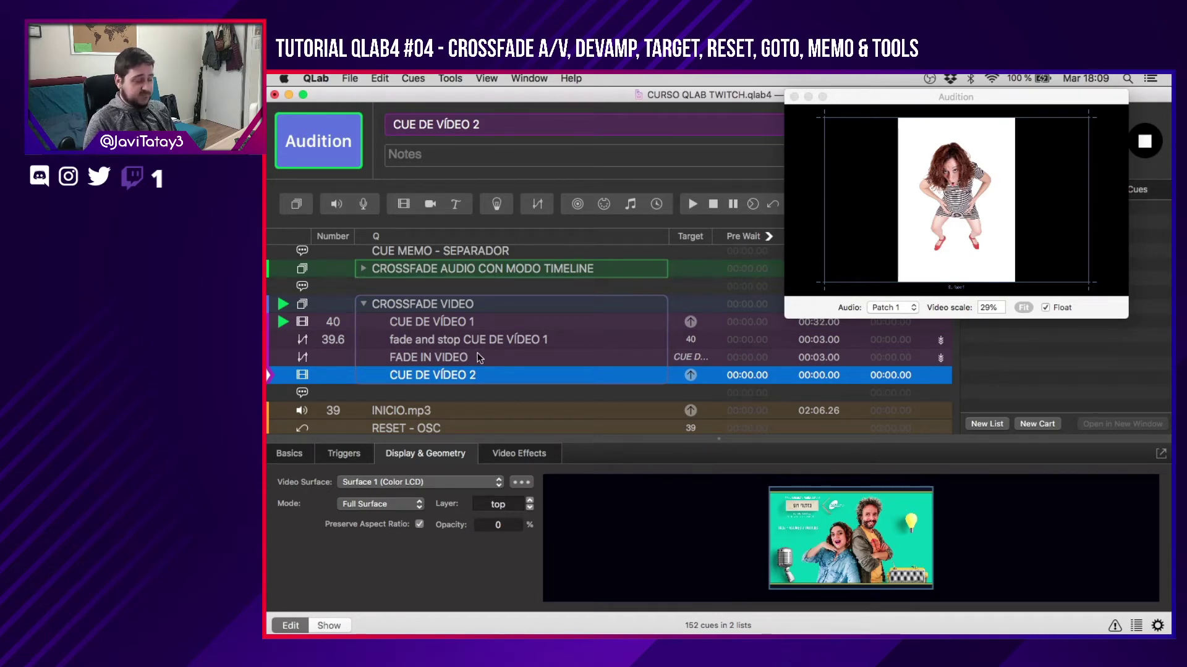
click(456, 339)
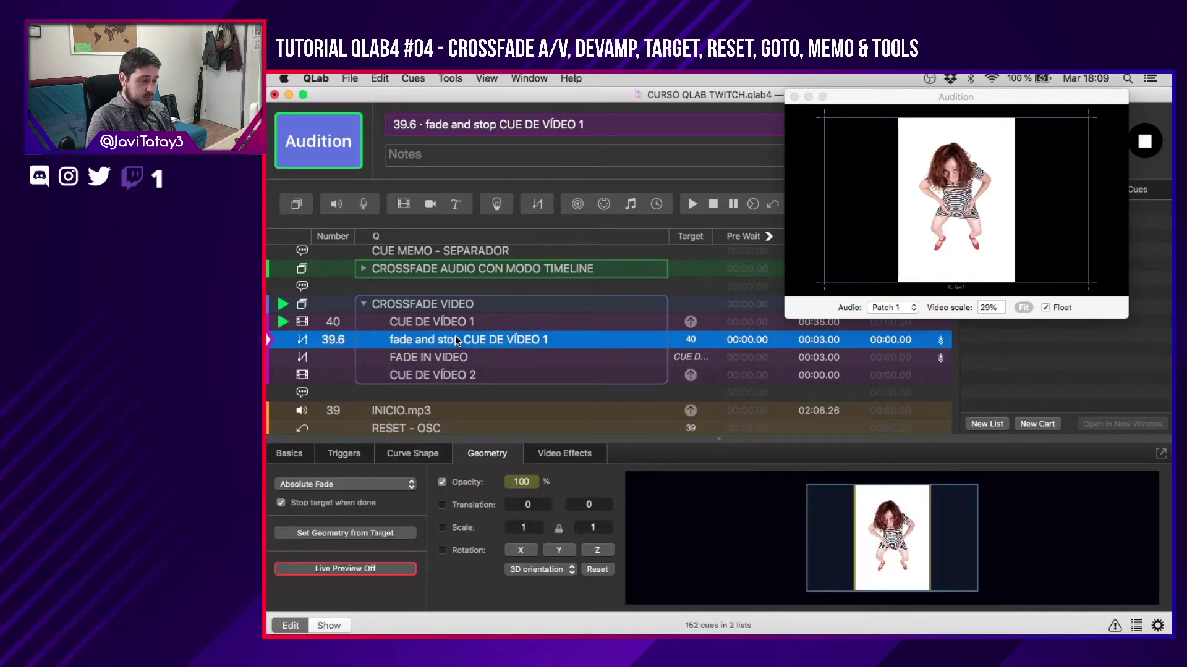
key(space)
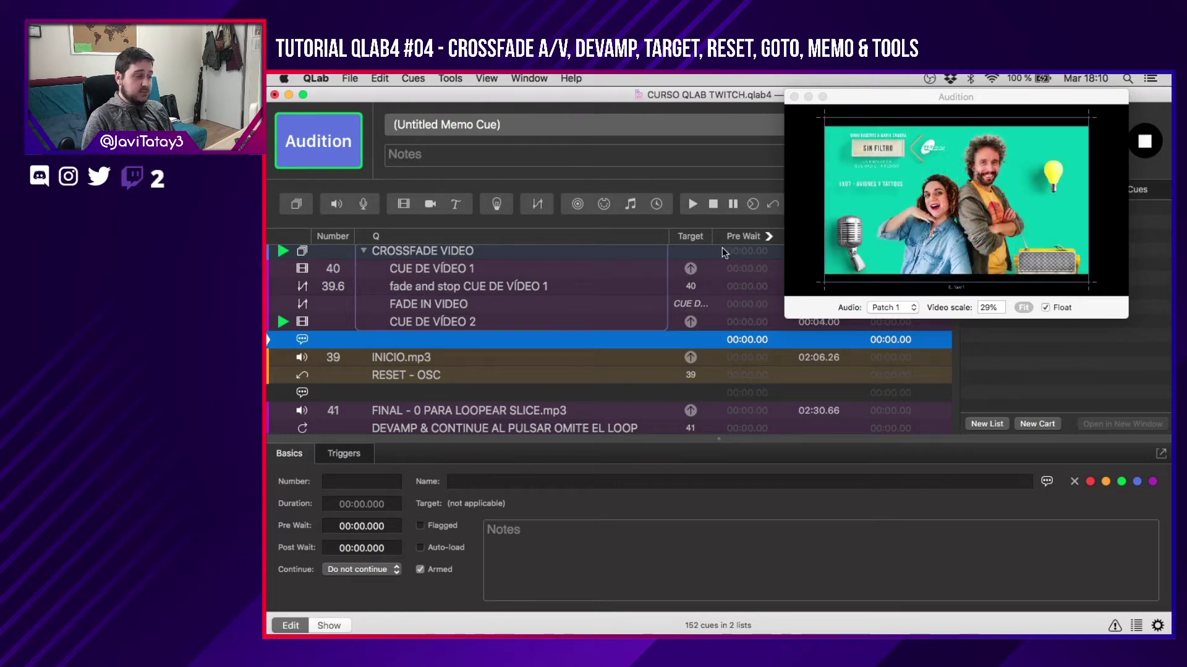
scroll(611, 270, up, 1)
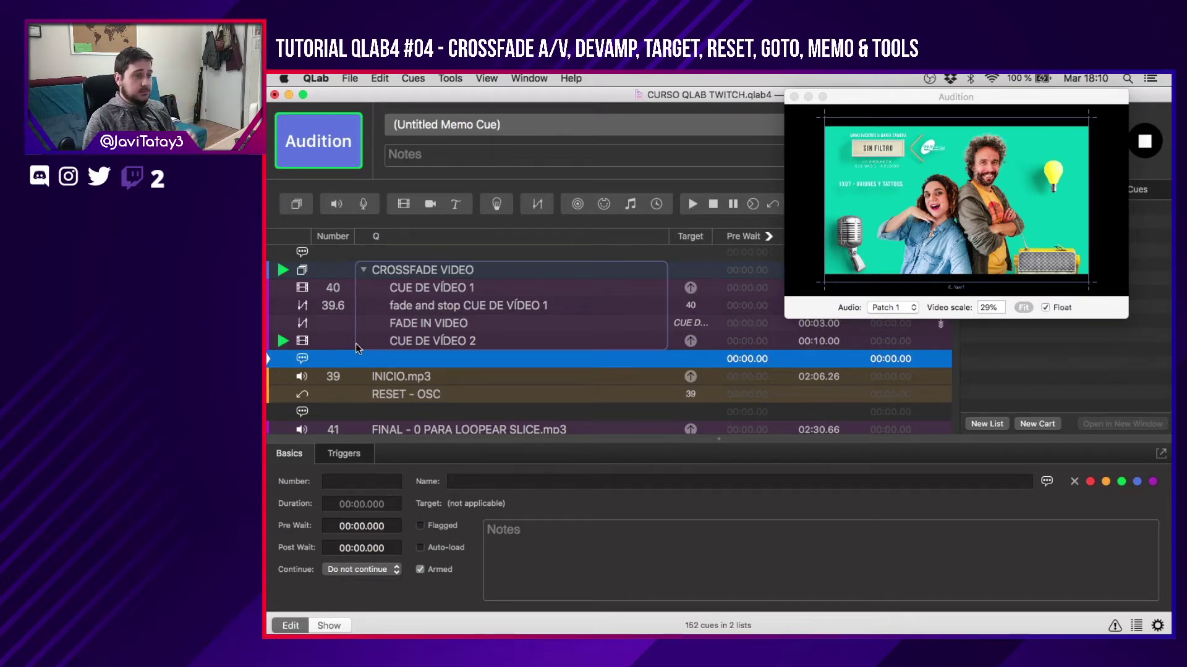
key(Escape)
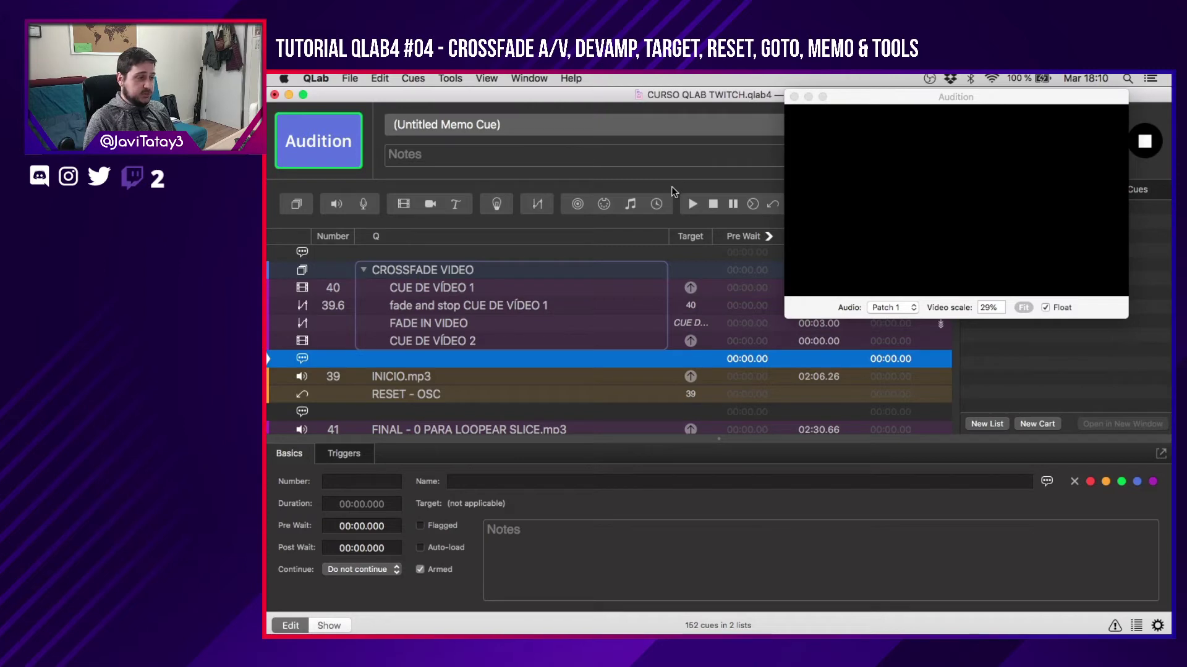
Close the Audition window and collapse the CROSSFADE VIDEO group.
click(794, 97)
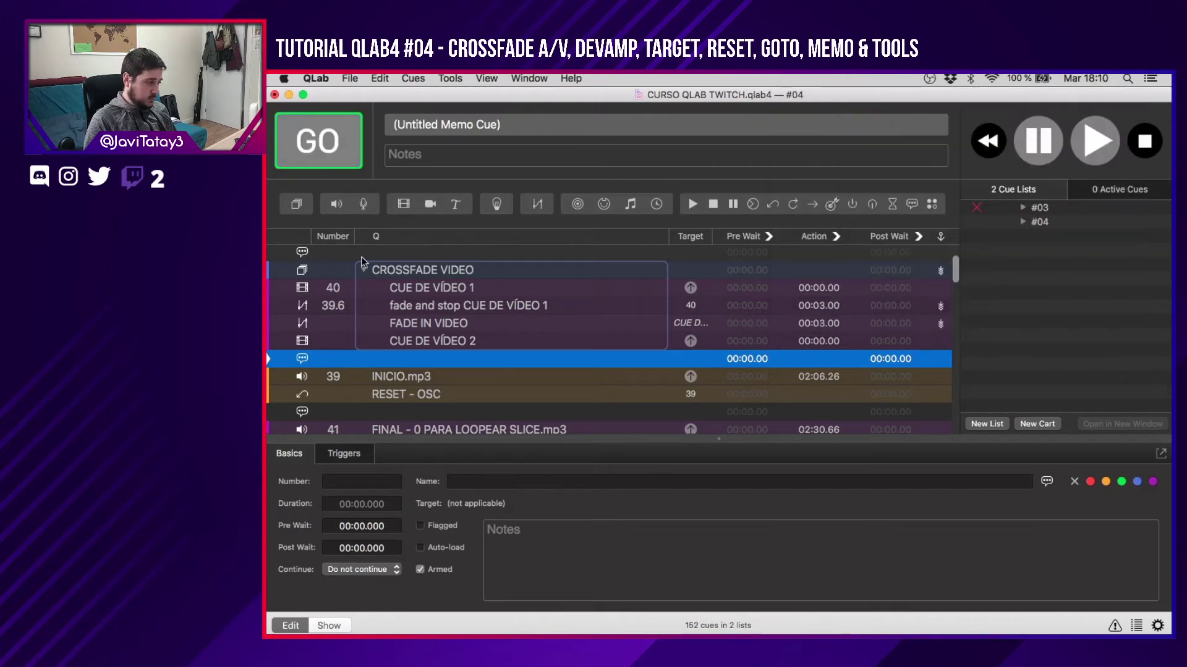
click(364, 270)
scroll(420, 295, up, 3)
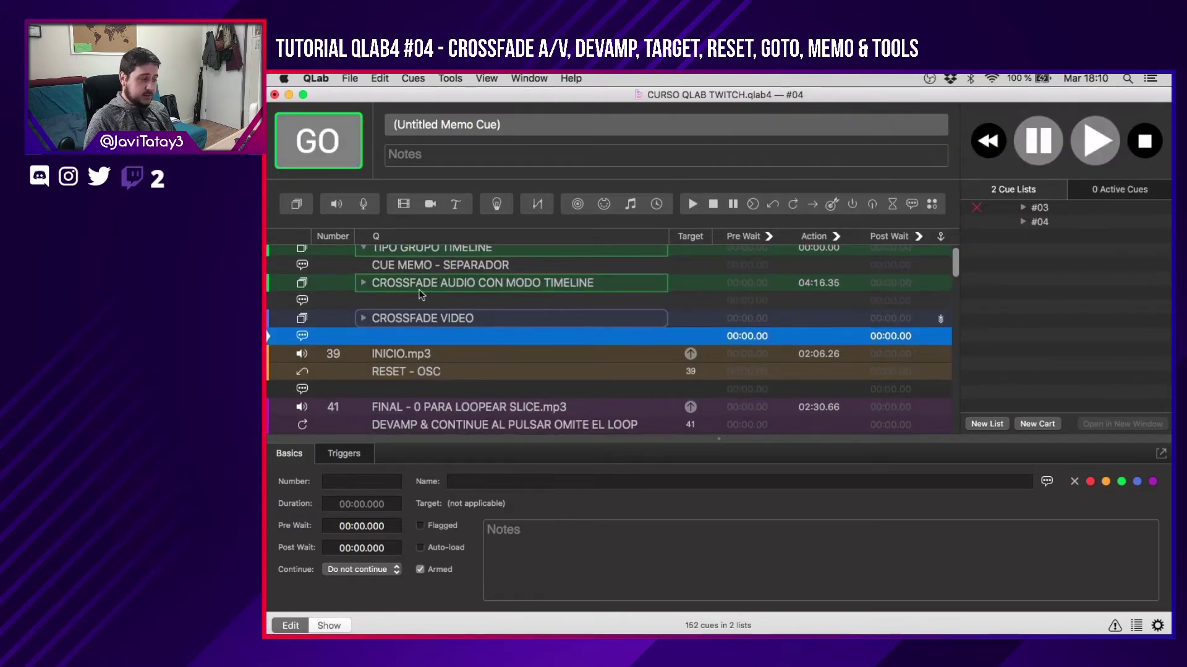
scroll(468, 346, down, 3)
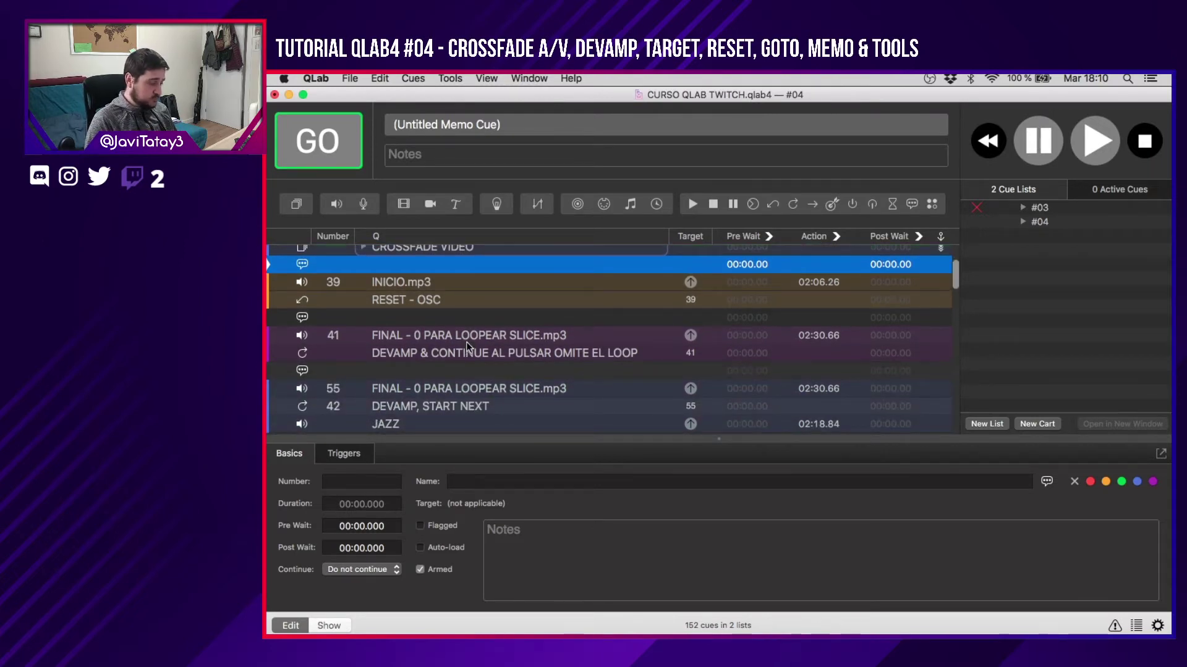
Set the target of the RESET - OSC cue to cue 41.
click(410, 300)
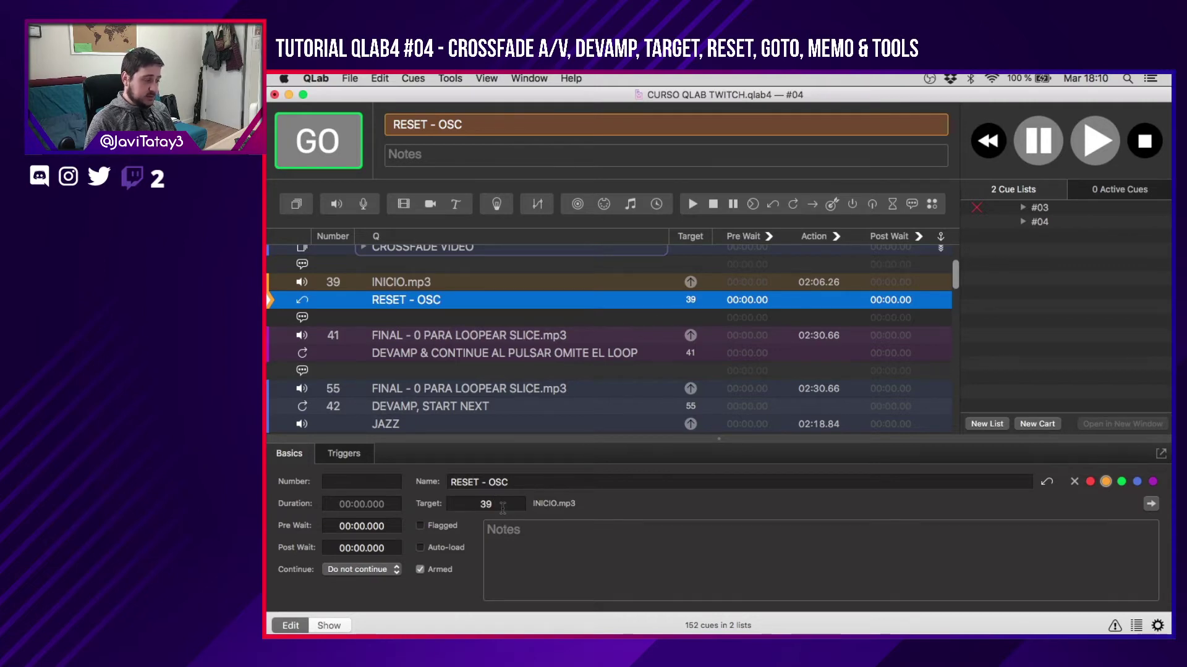
click(502, 508)
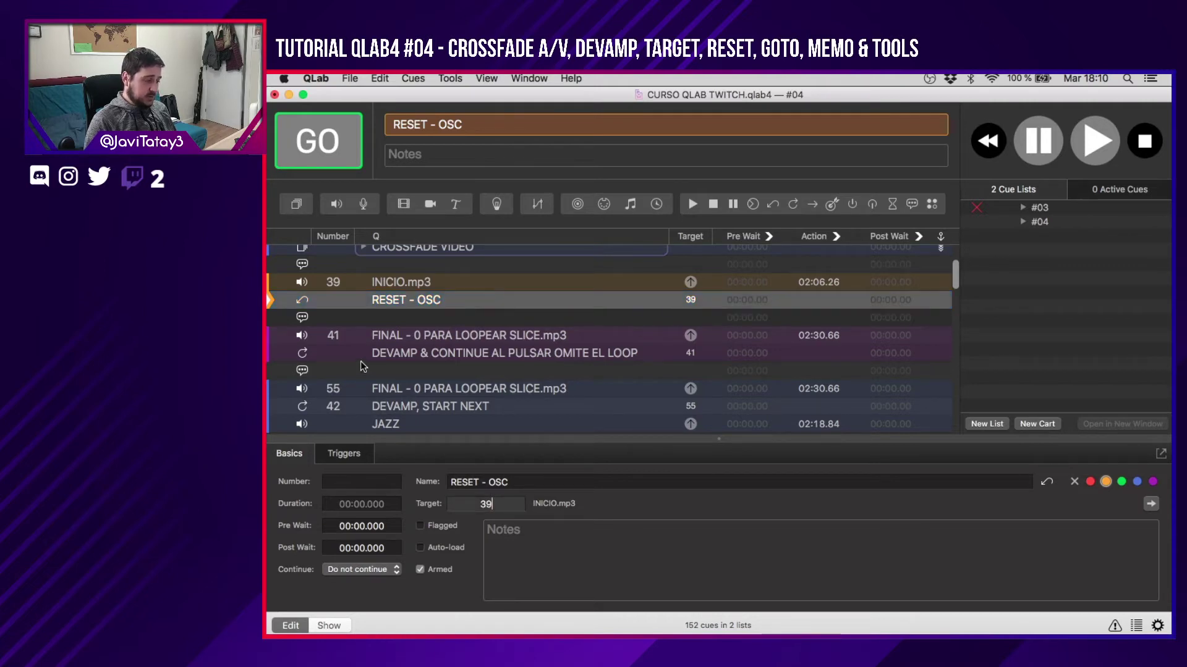
key(BackSpace)
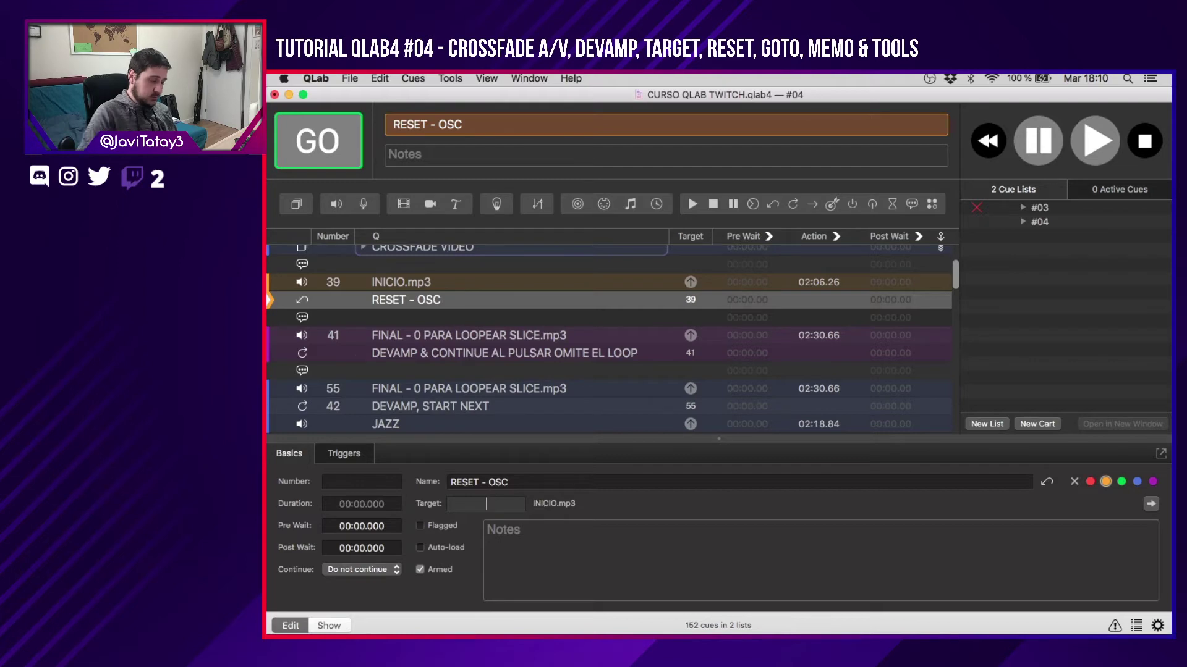
text(41)
key(Return)
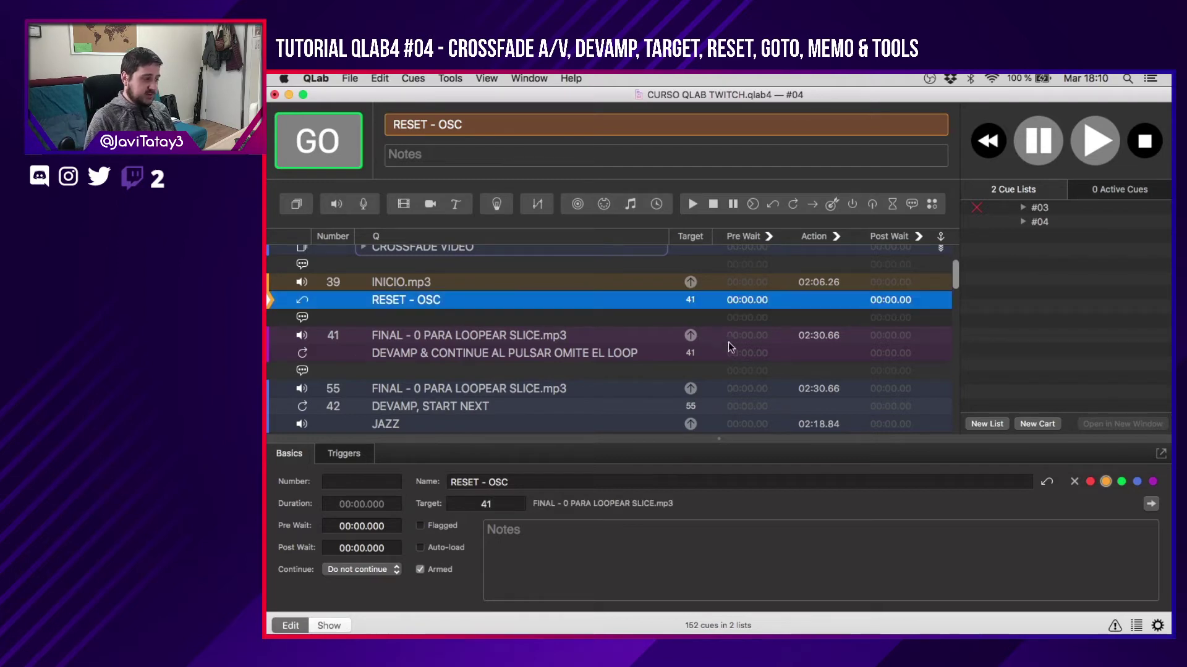
Check the target cue 41 and set the RESET - OSC cue's target back to cue 39.
click(386, 342)
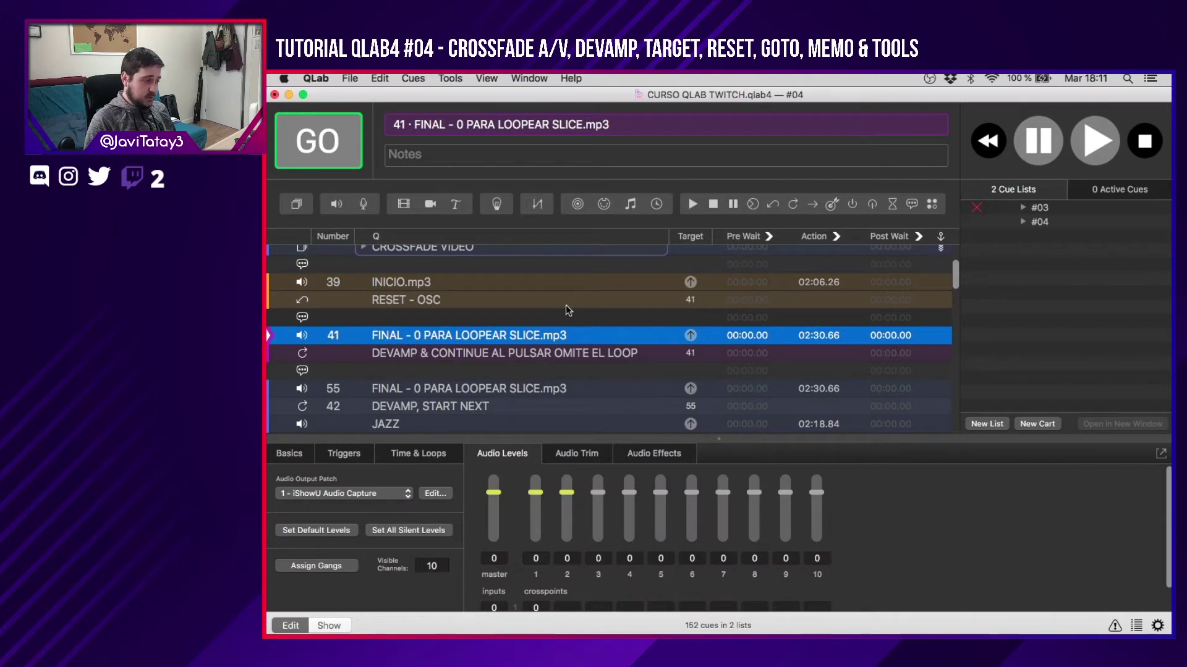
click(521, 306)
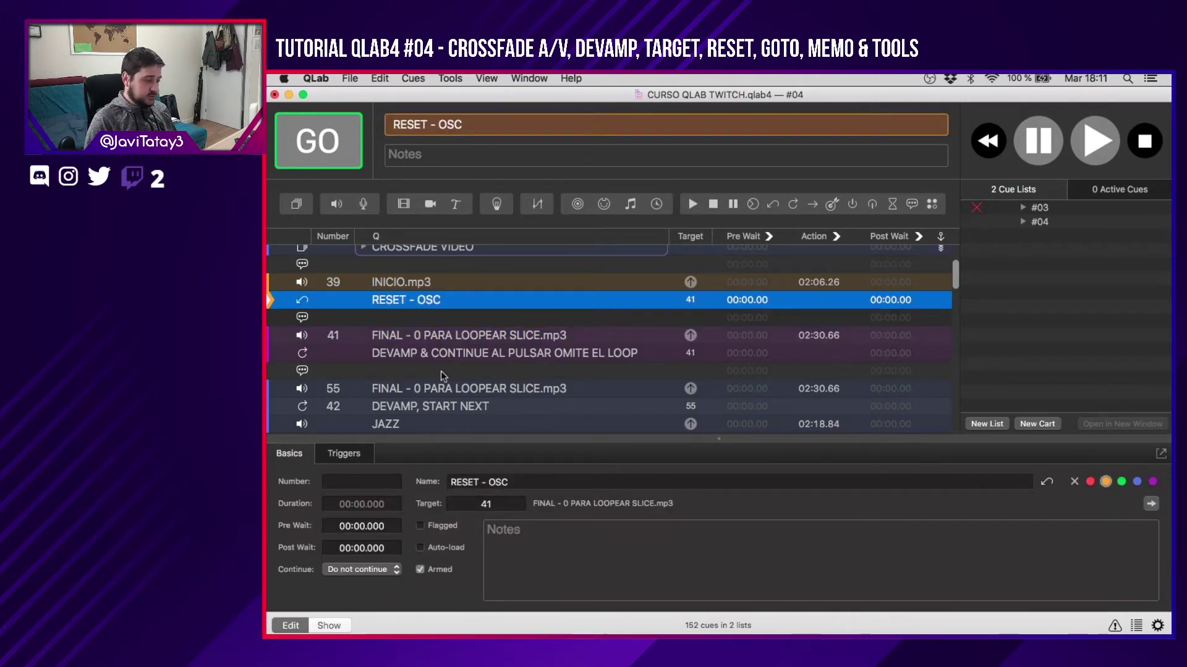
double_click(517, 500)
key(BackSpace)
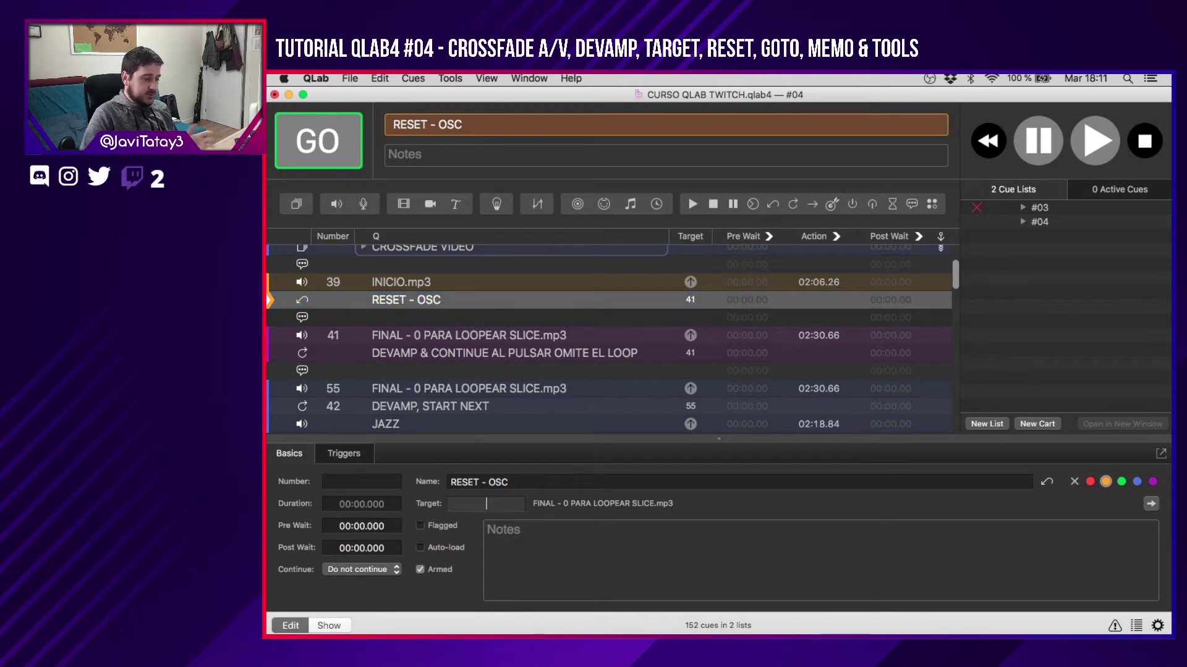
text(39)
key(Return)
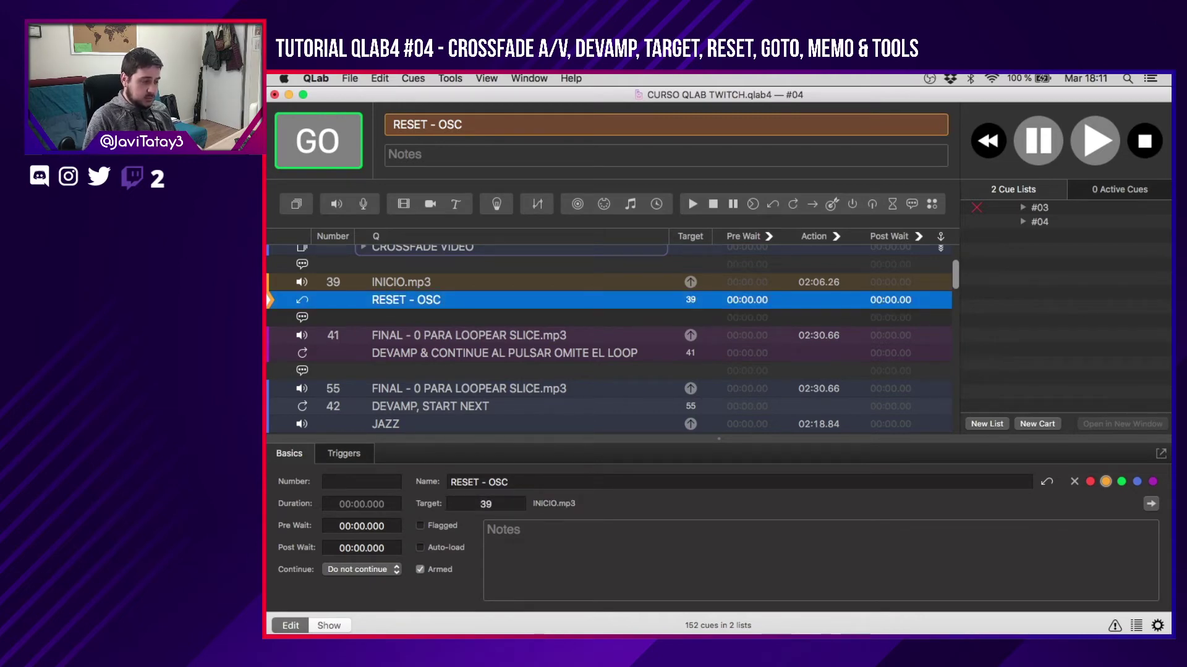
double_click(690, 300)
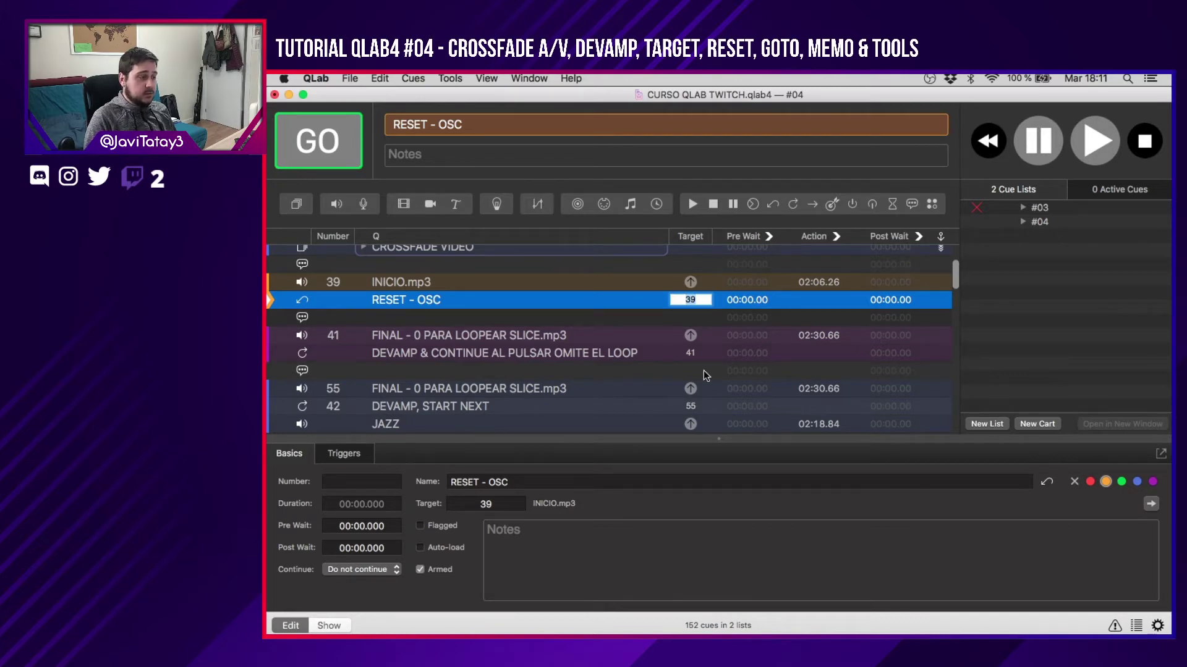
key(Return)
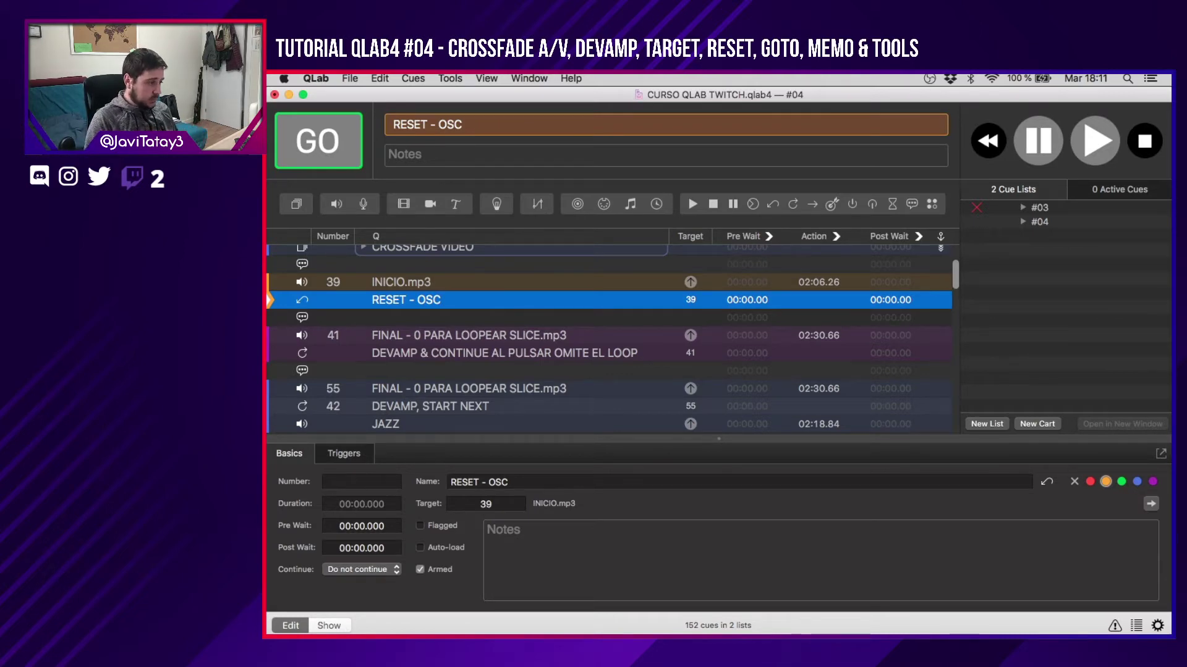
Review the three devamp cues: DEVAMP & CONTINUE, DEVAMP, START NEXT, and DEVAMP, START NEXT AND STOP TARGET.
scroll(555, 349, down, 2)
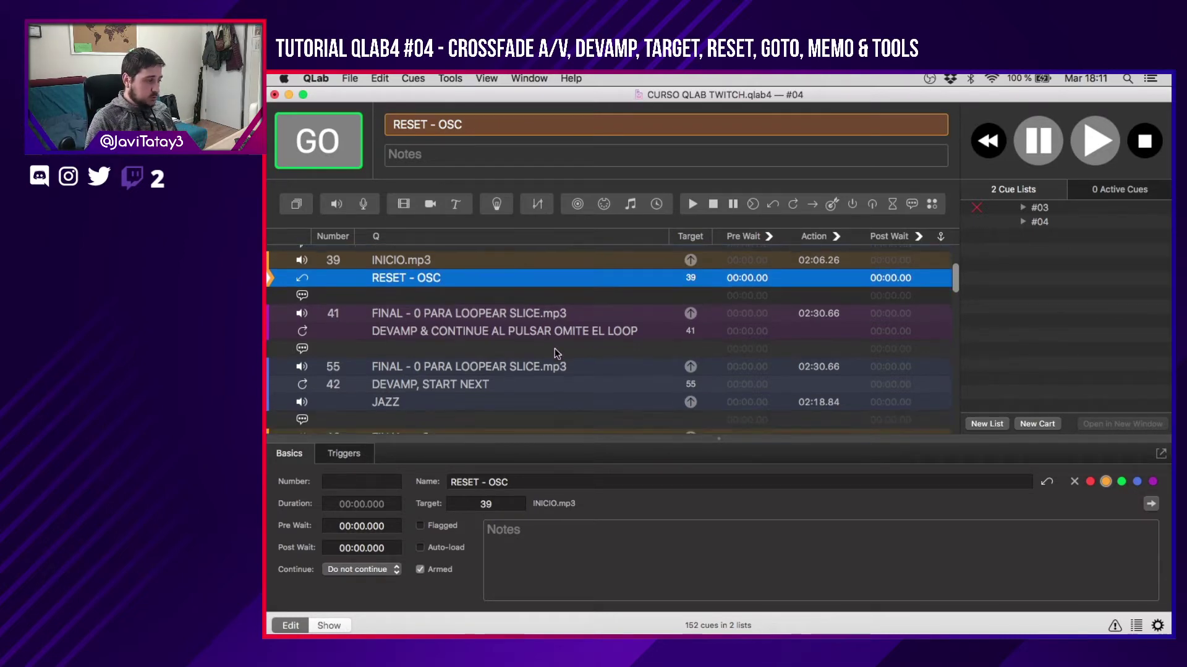
scroll(554, 350, down, 3)
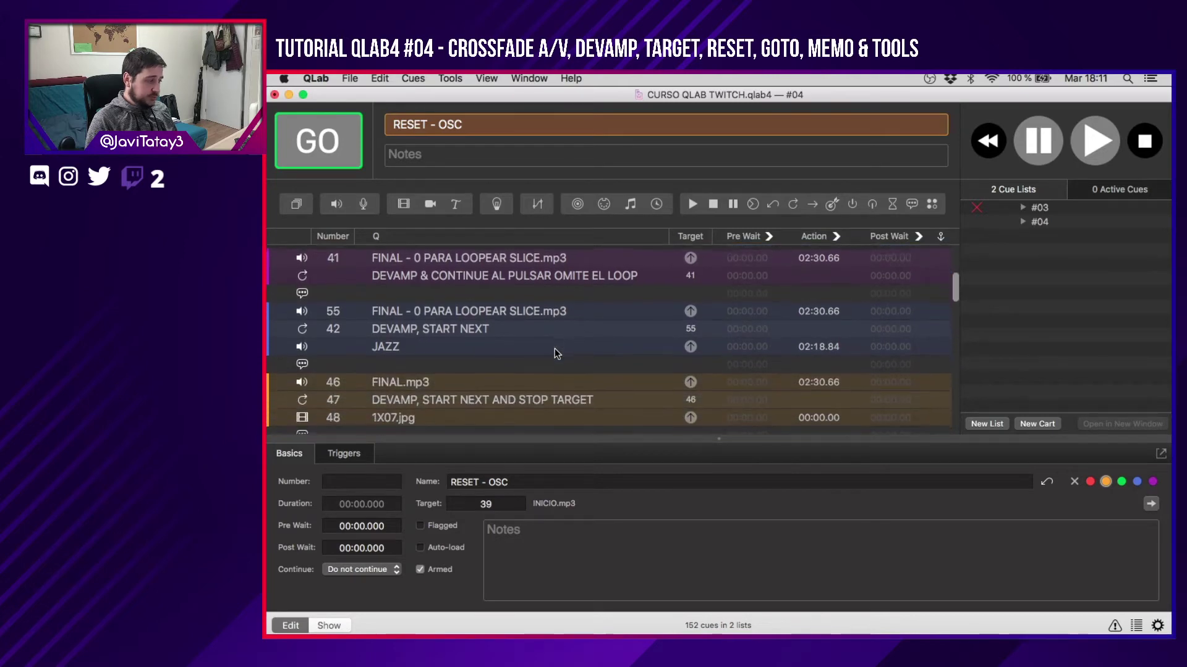
click(396, 275)
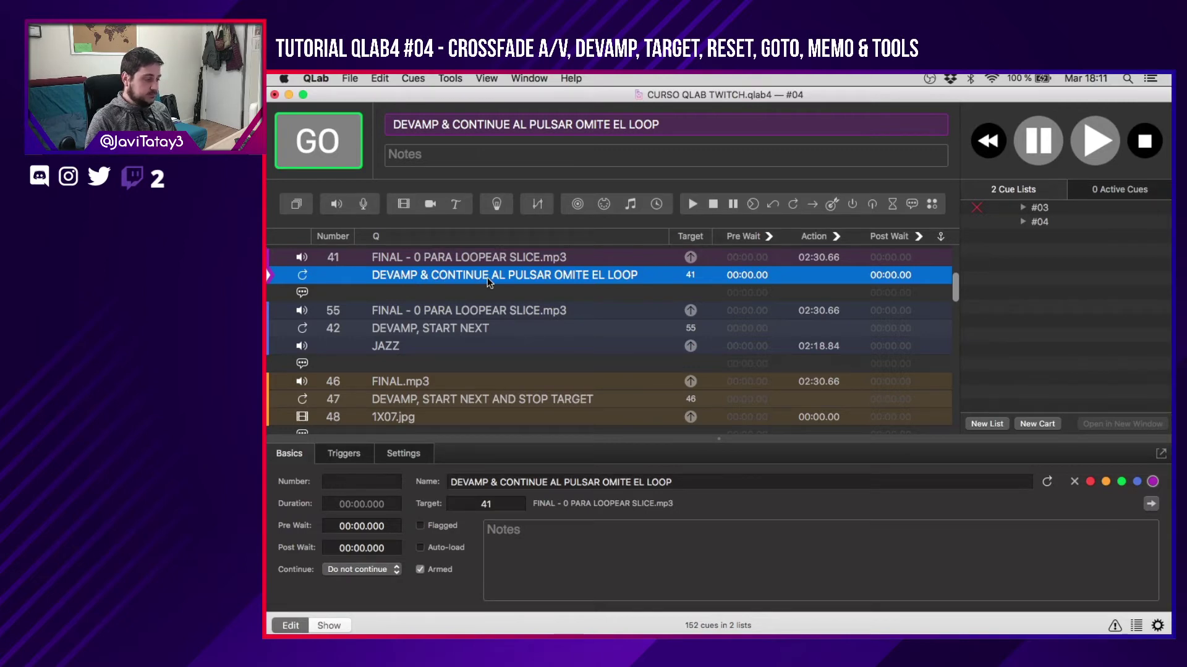
click(410, 331)
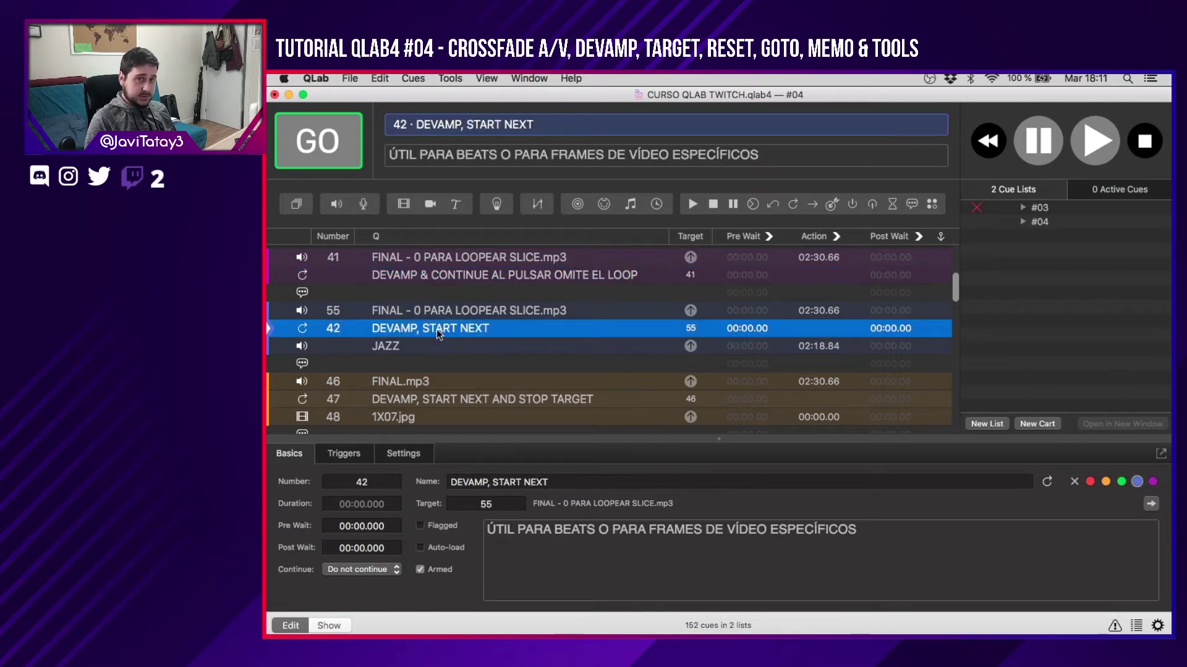
click(396, 413)
click(417, 401)
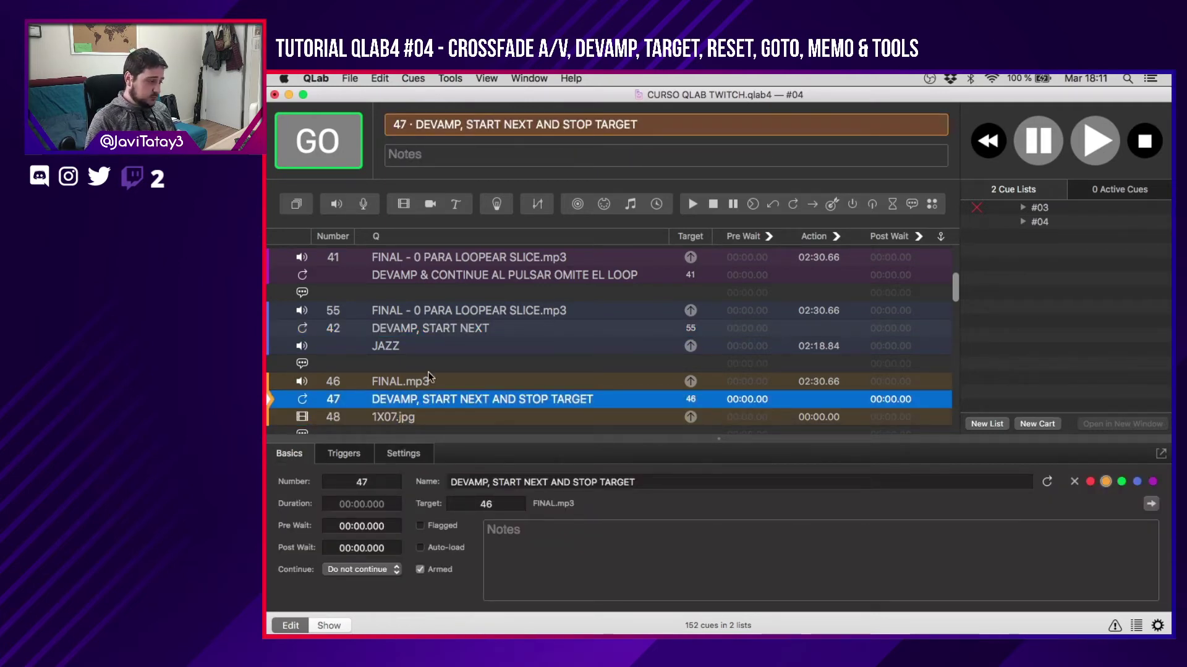
click(500, 272)
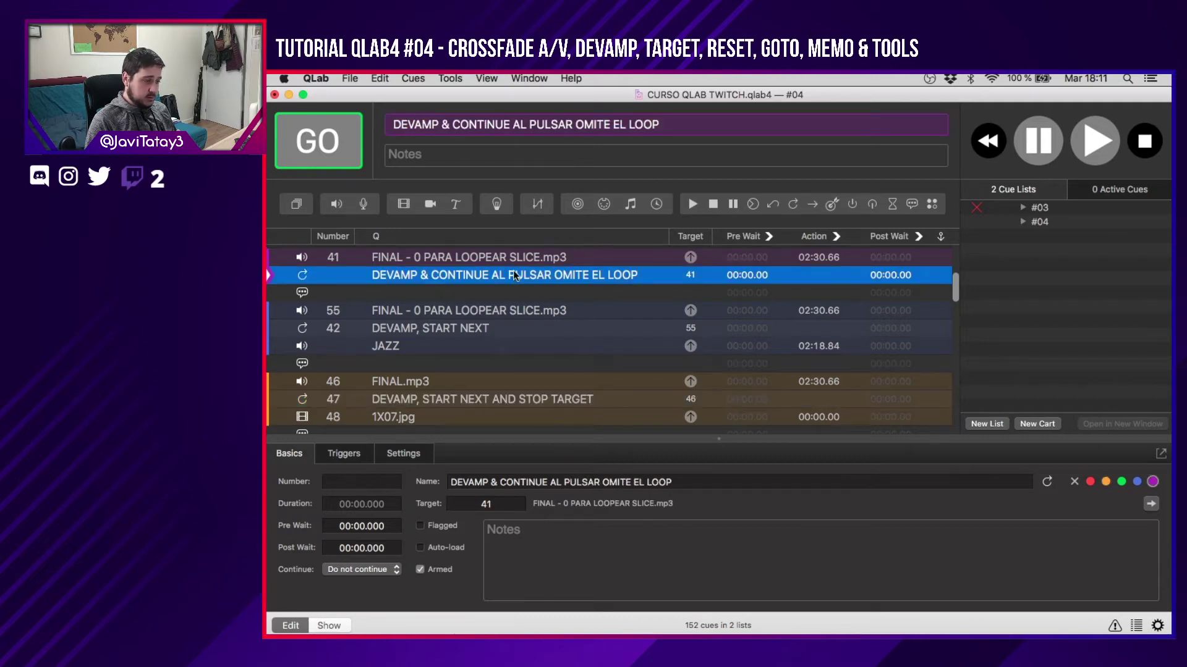
Add a Devamp cue below DEVAMP & CONTINUE AL PULSAR OMITE EL LOOP, view its devamp settings, and delete it.
click(794, 206)
click(389, 460)
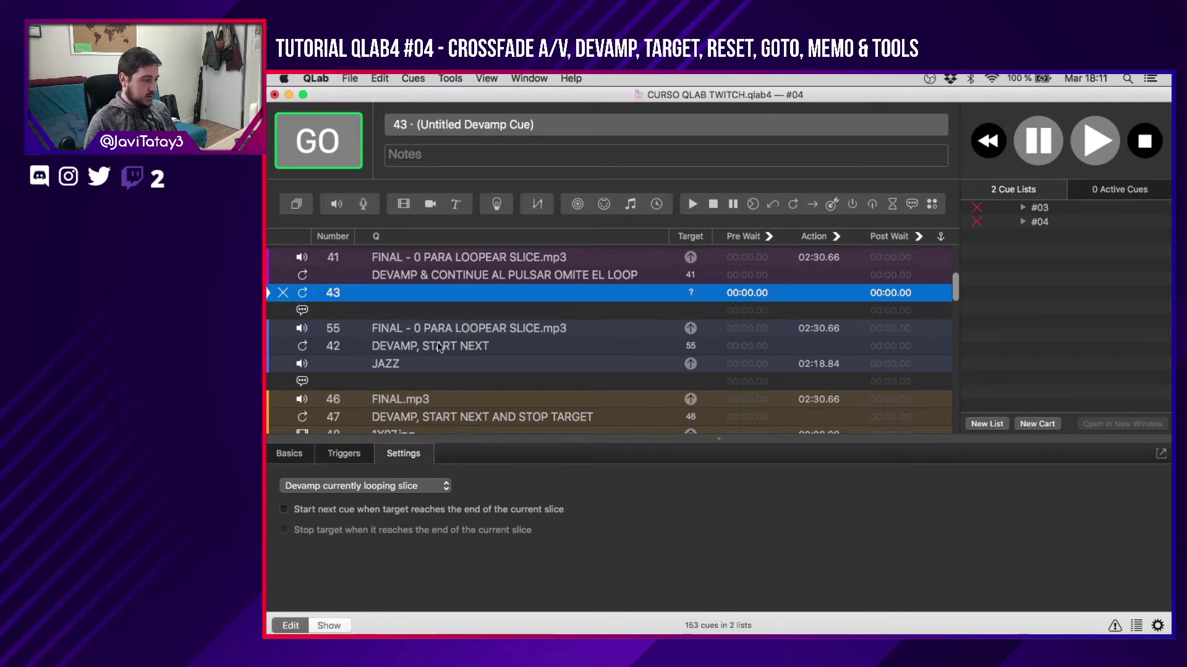
key(BackSpace)
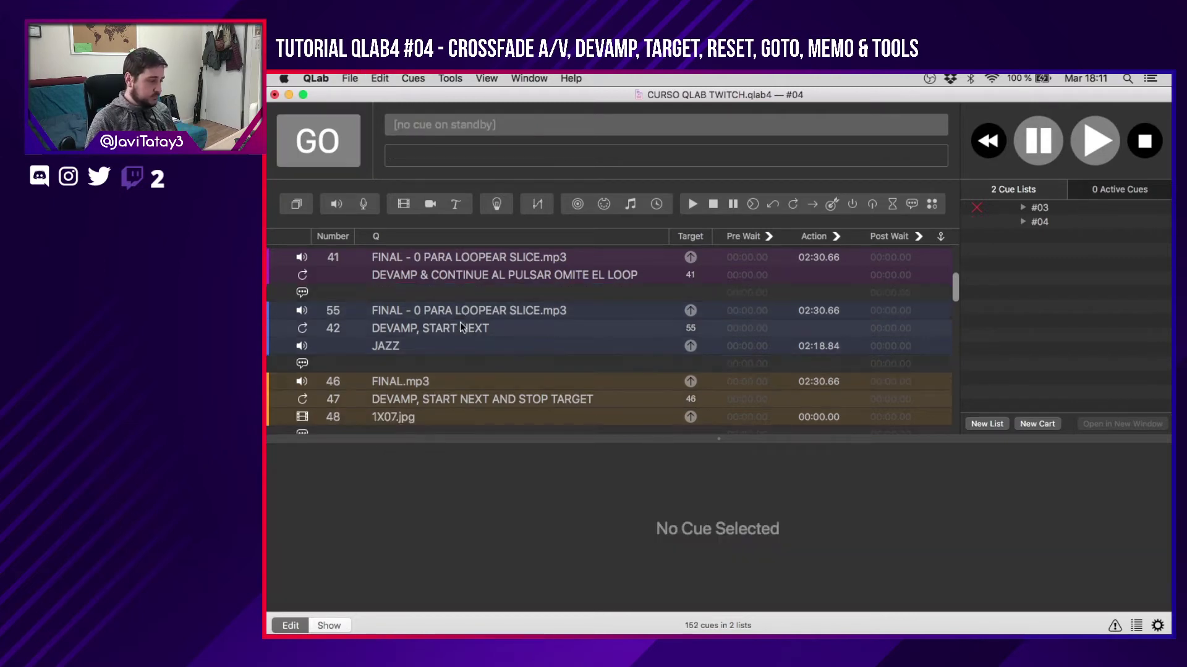
Start cue 41, FINAL - 0 PARA LOOPEAR SLICE.mp3, briefly and stop its playback.
click(454, 265)
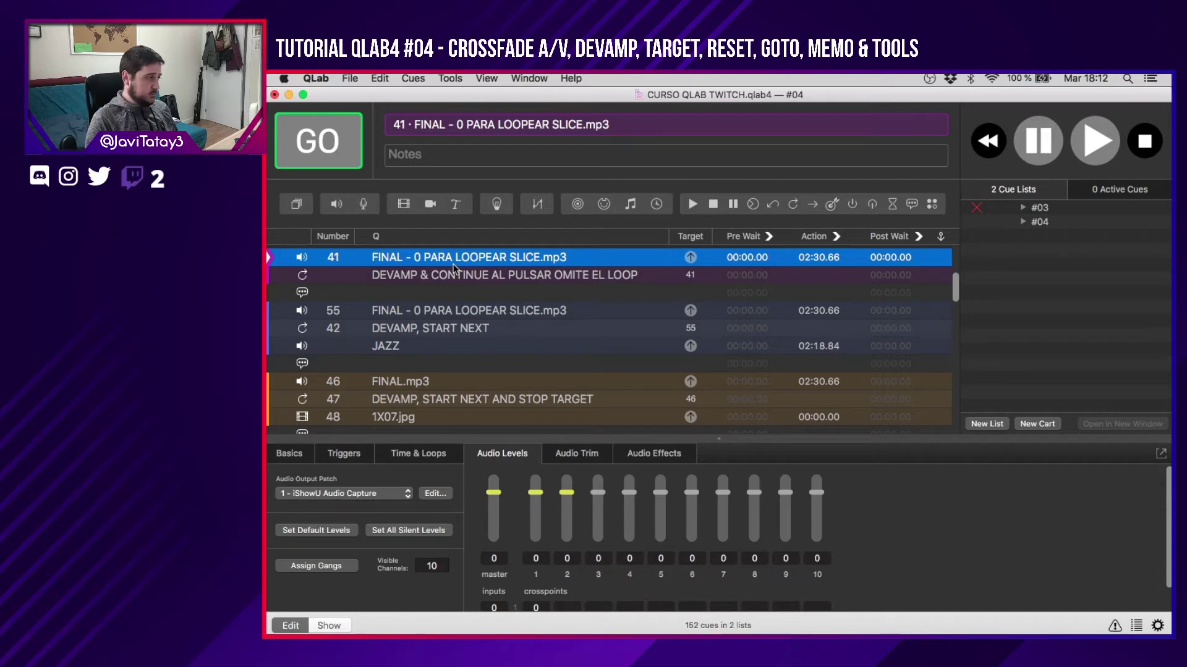
key(space)
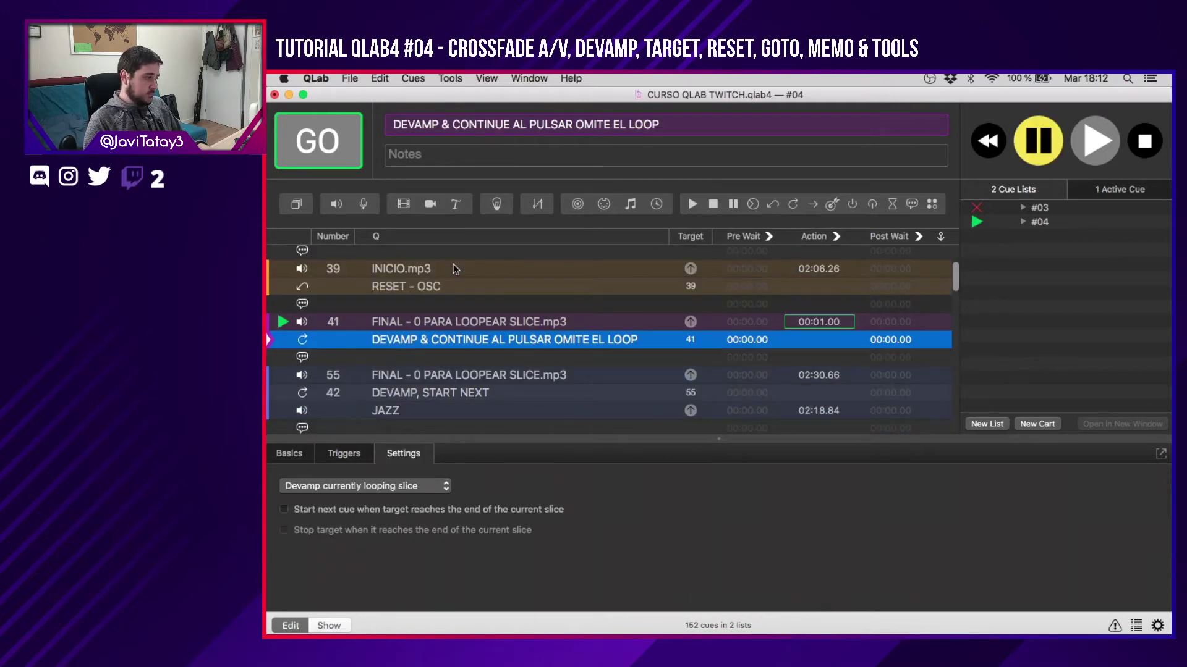
key(Escape)
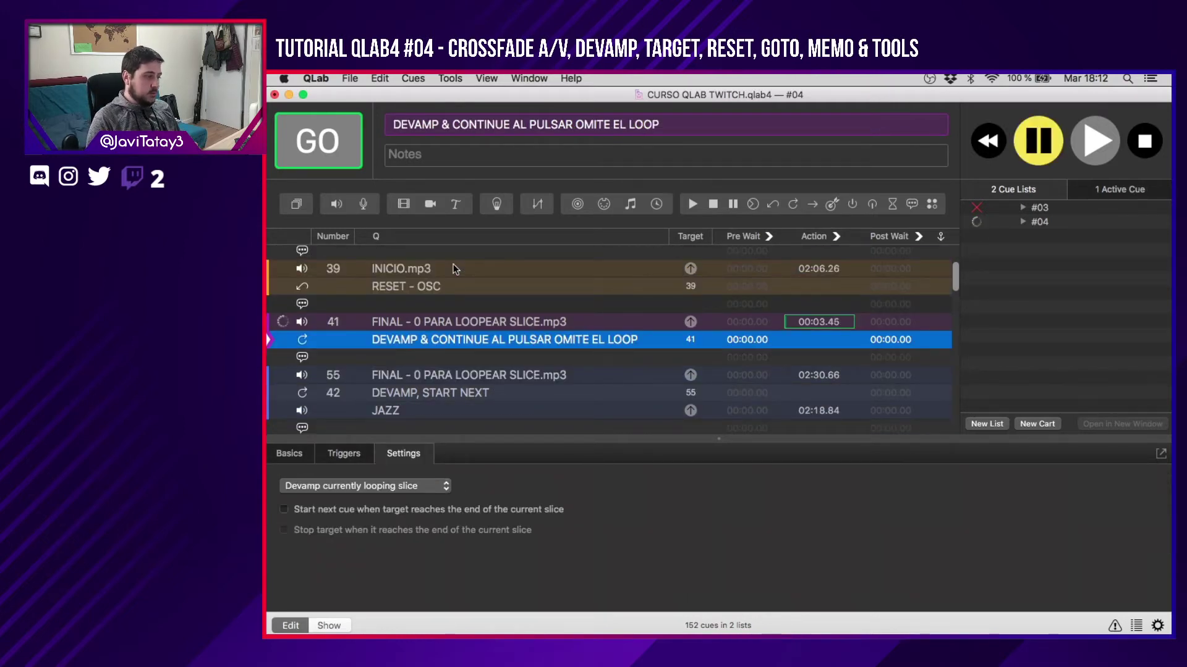
Examine the slices and their play counts in the waveform of cue 41, FINAL - 0 PARA LOOPEAR SLICE.mp3.
click(466, 323)
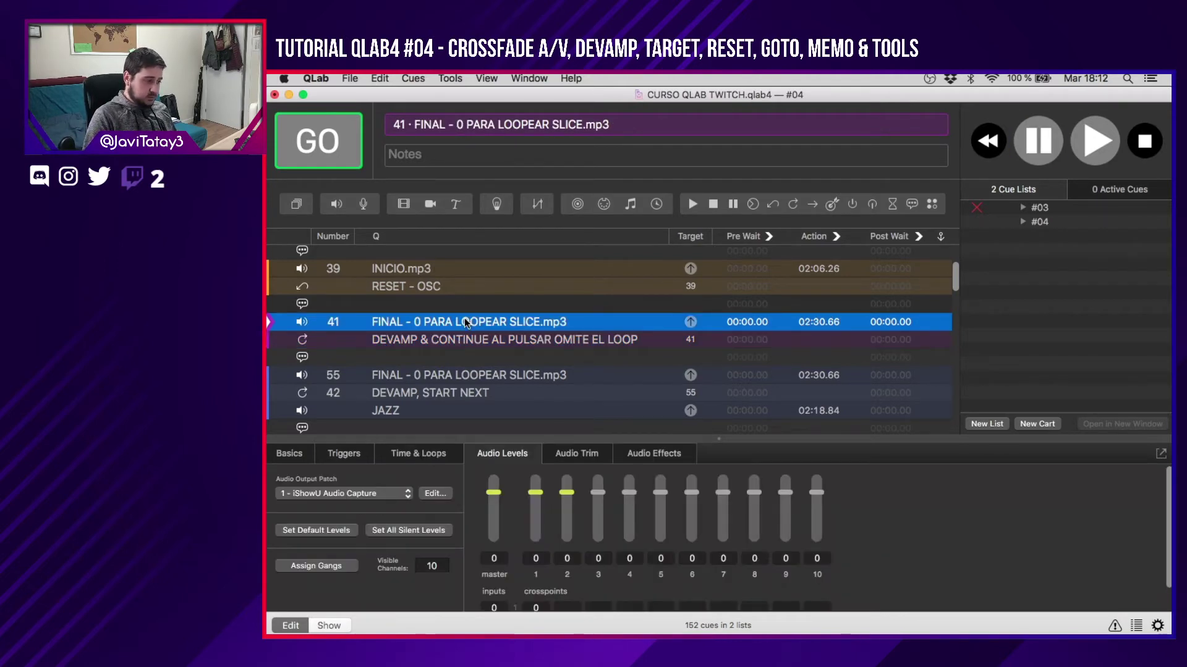
key(Down)
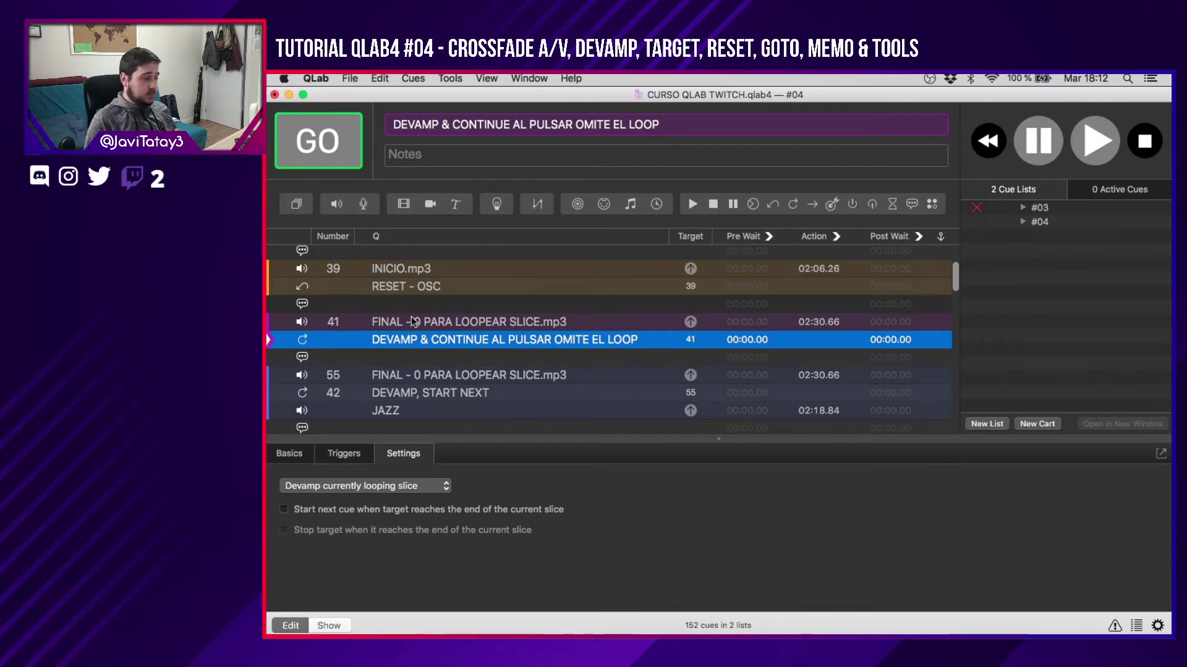
click(398, 327)
click(428, 456)
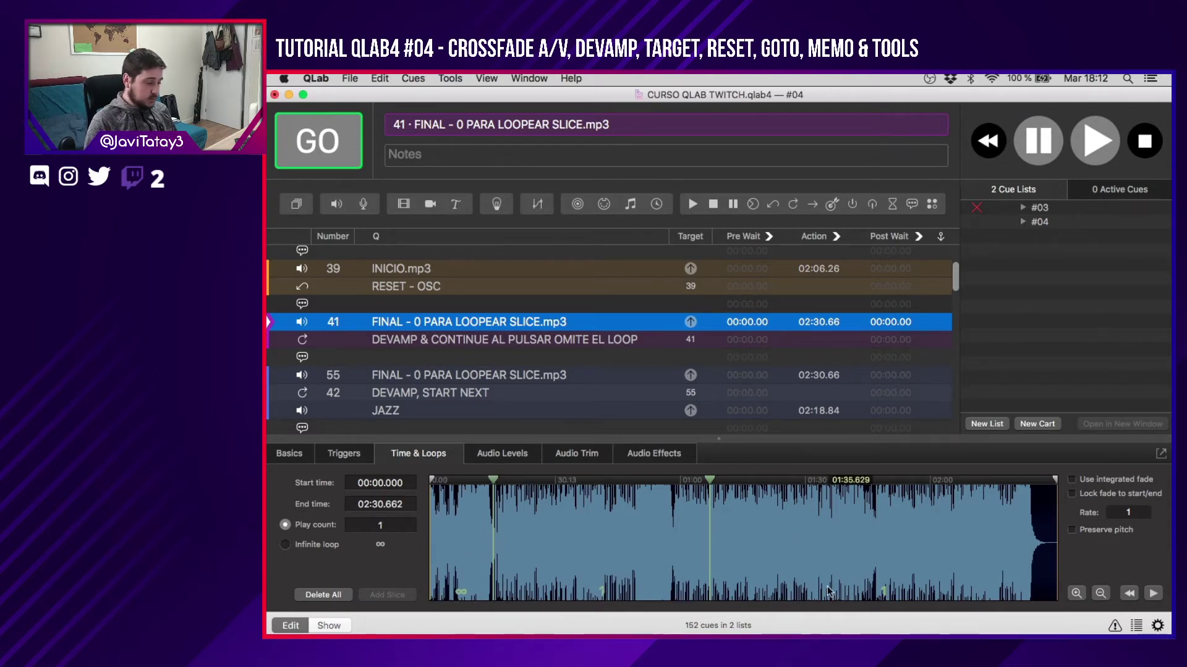
Try play counts of 2 and 0 on the middle slice of cue 41.
click(602, 591)
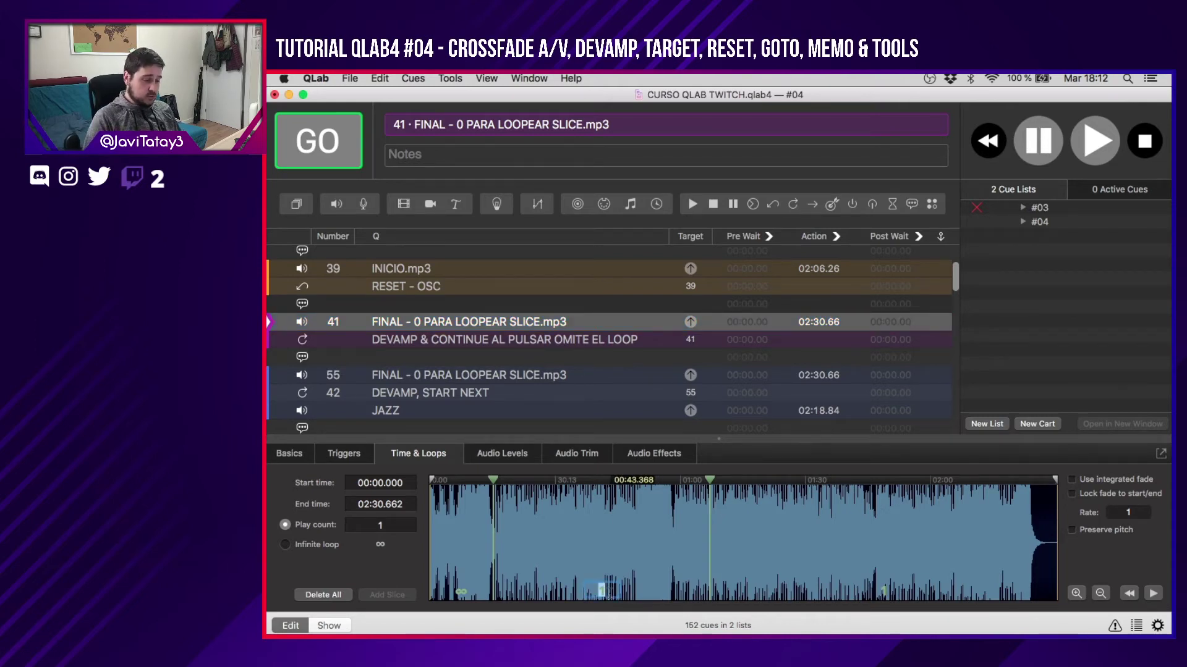
text(2)
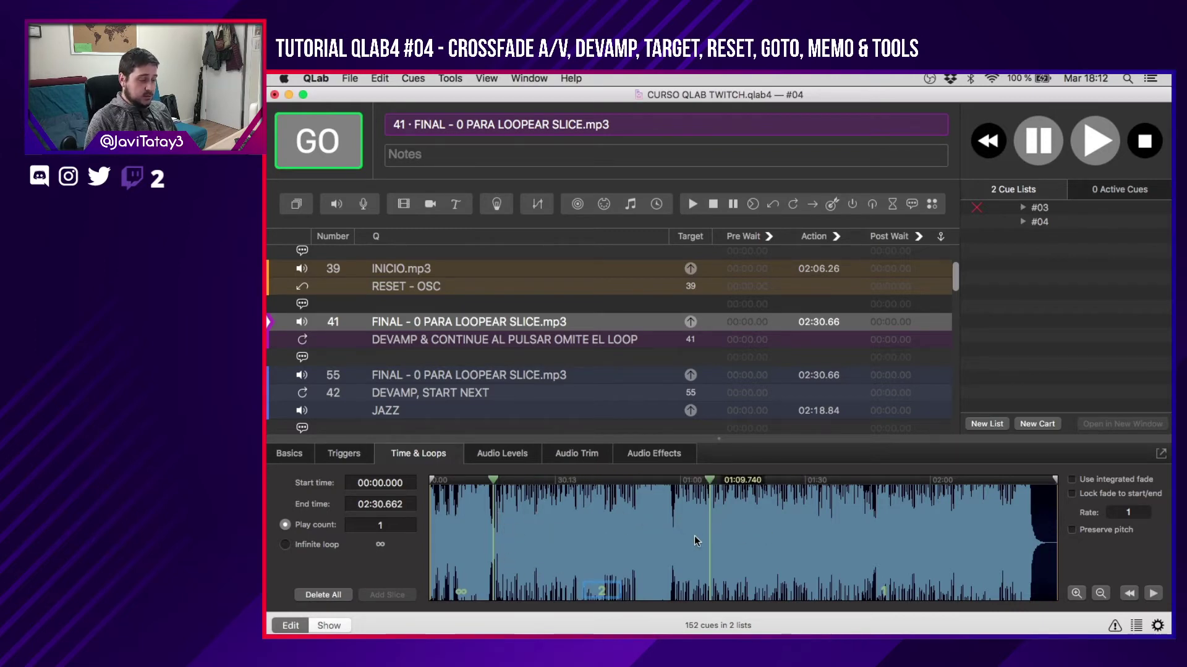
double_click(613, 587)
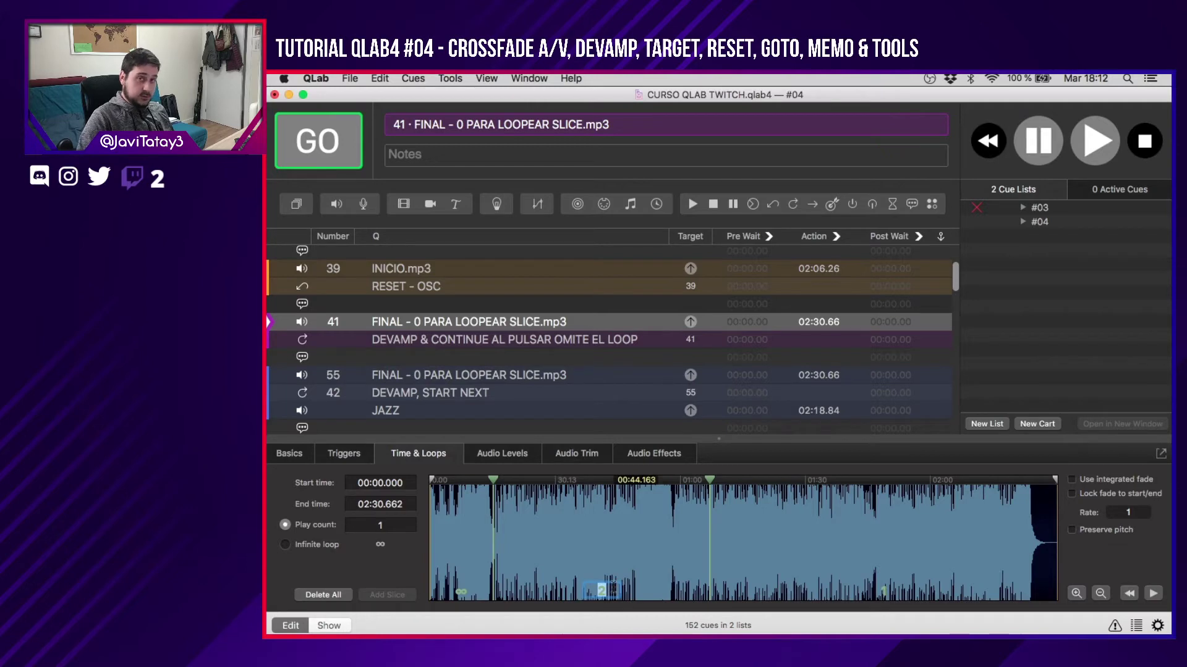
text(0)
key(Return)
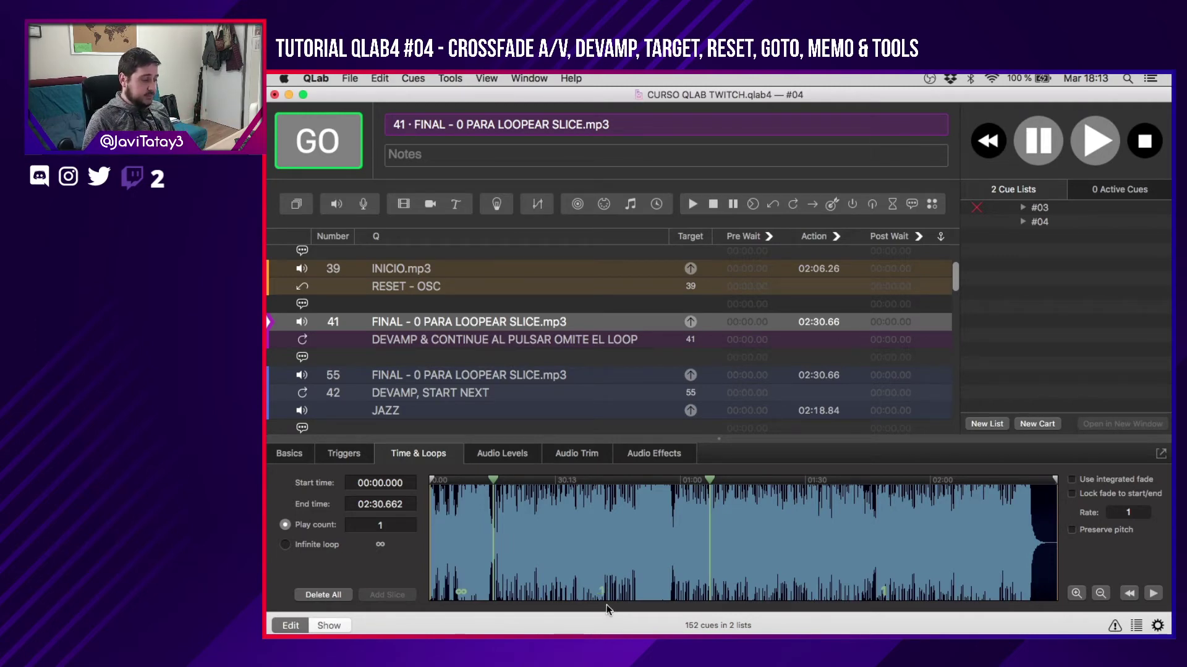
Compare cue 41's slices with the settings of the DEVAMP & CONTINUE AL PULSAR OMITE EL LOOP cue.
click(431, 320)
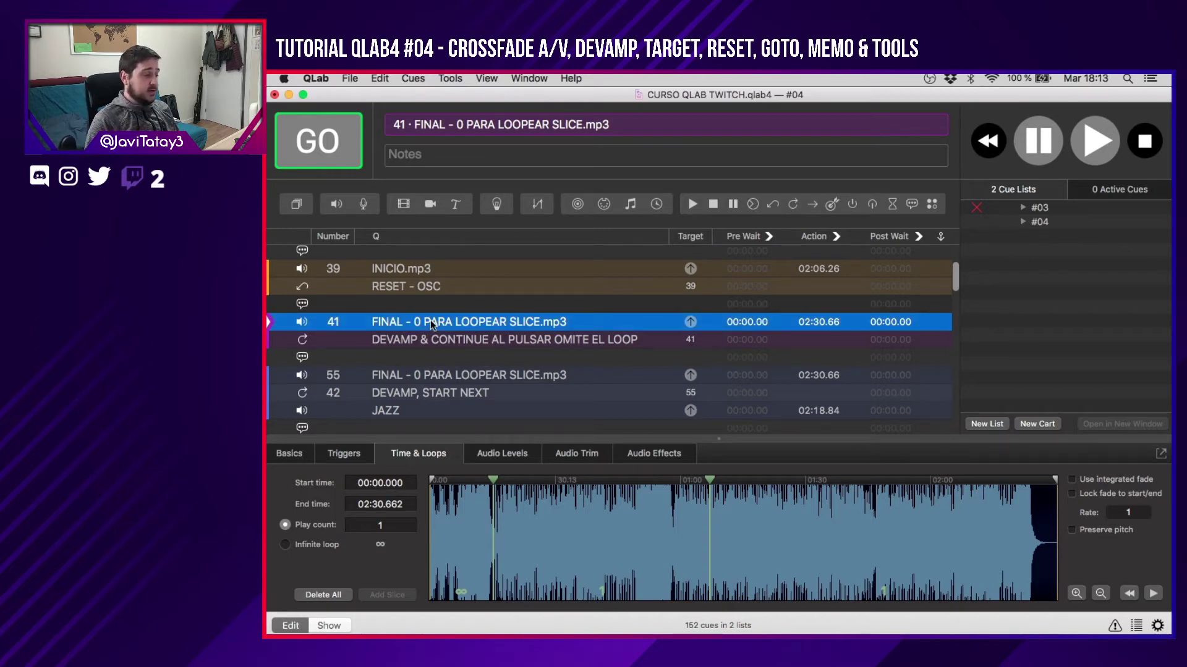
click(397, 337)
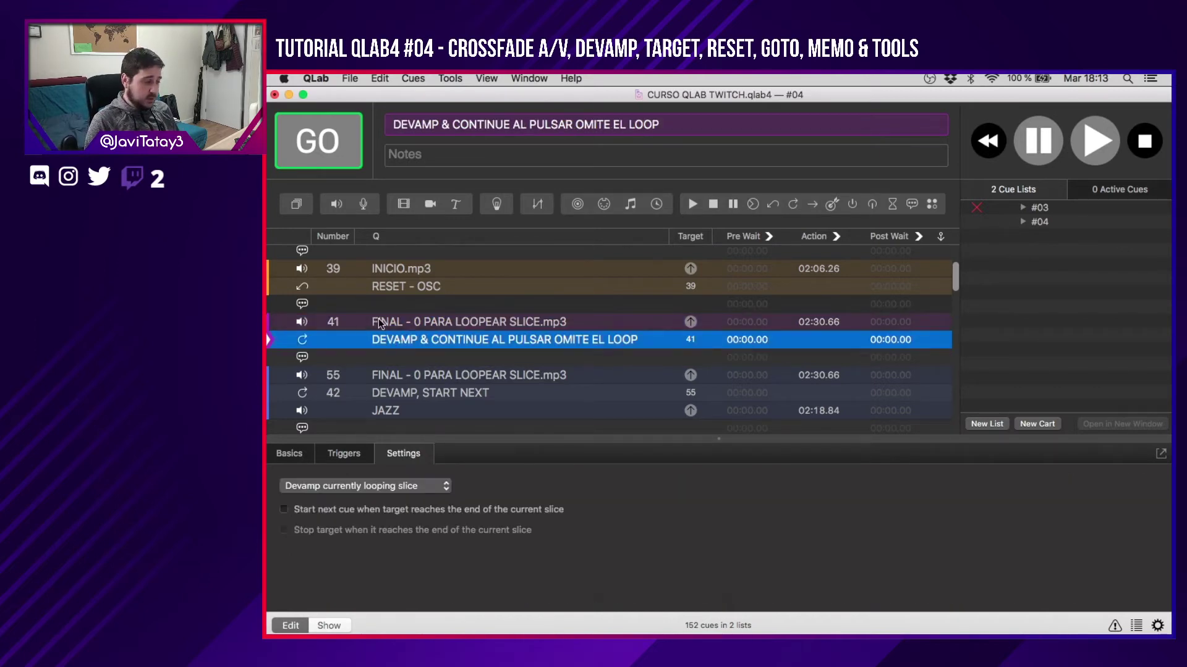
click(380, 323)
click(391, 340)
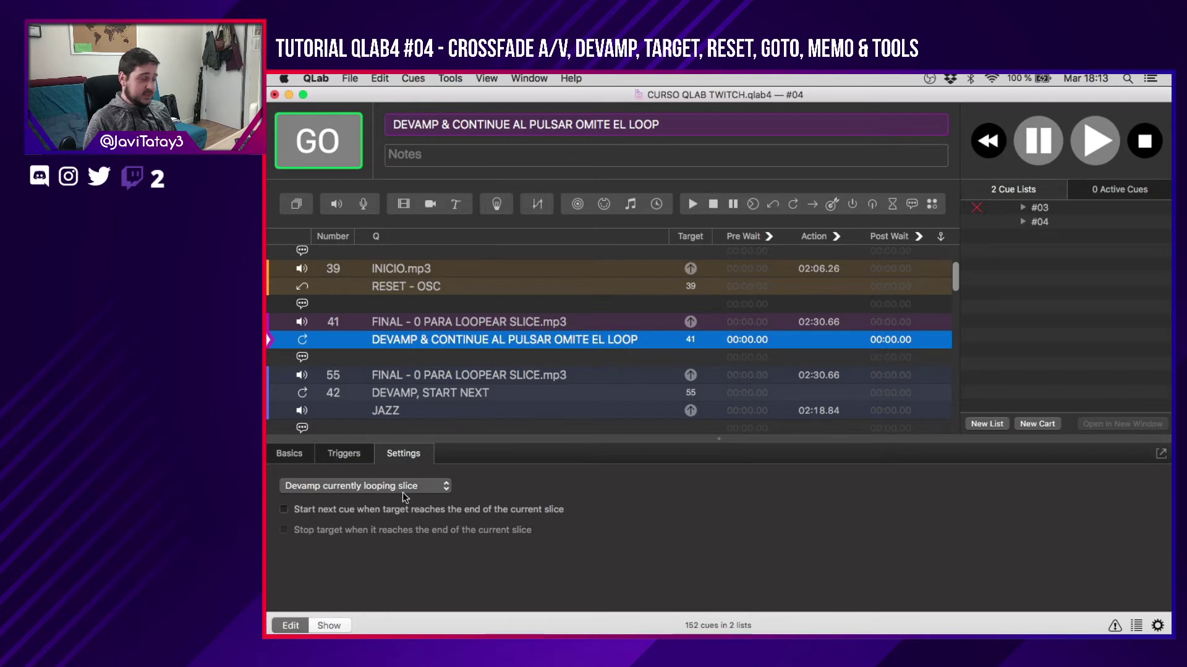
click(479, 325)
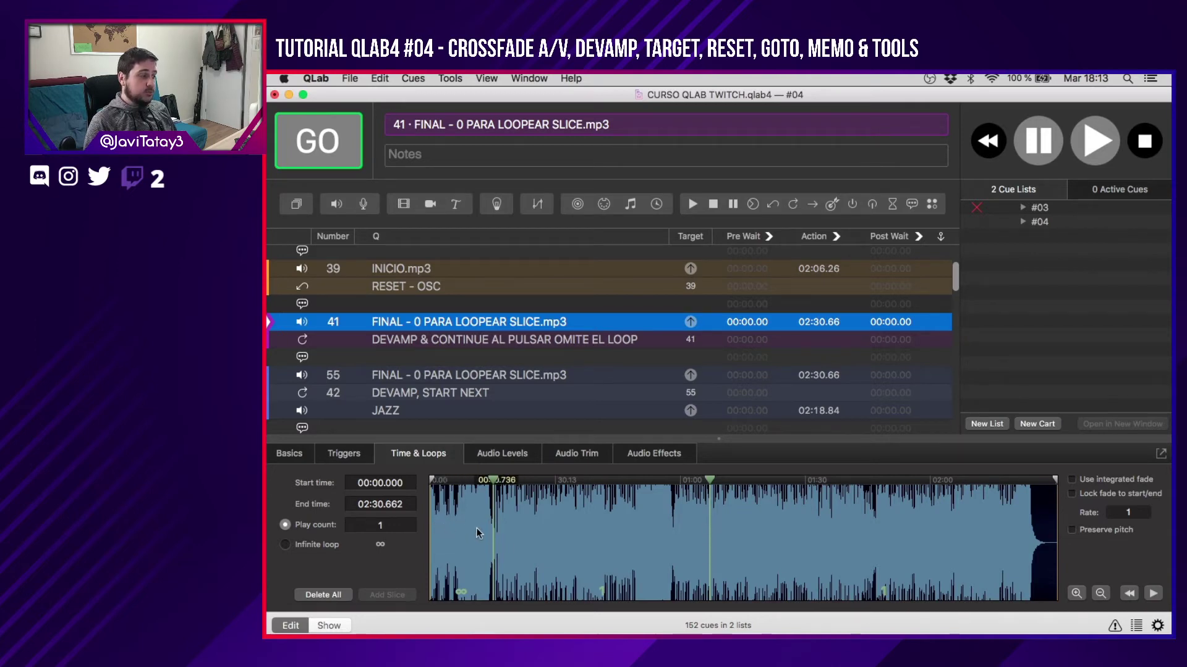
click(630, 345)
click(588, 321)
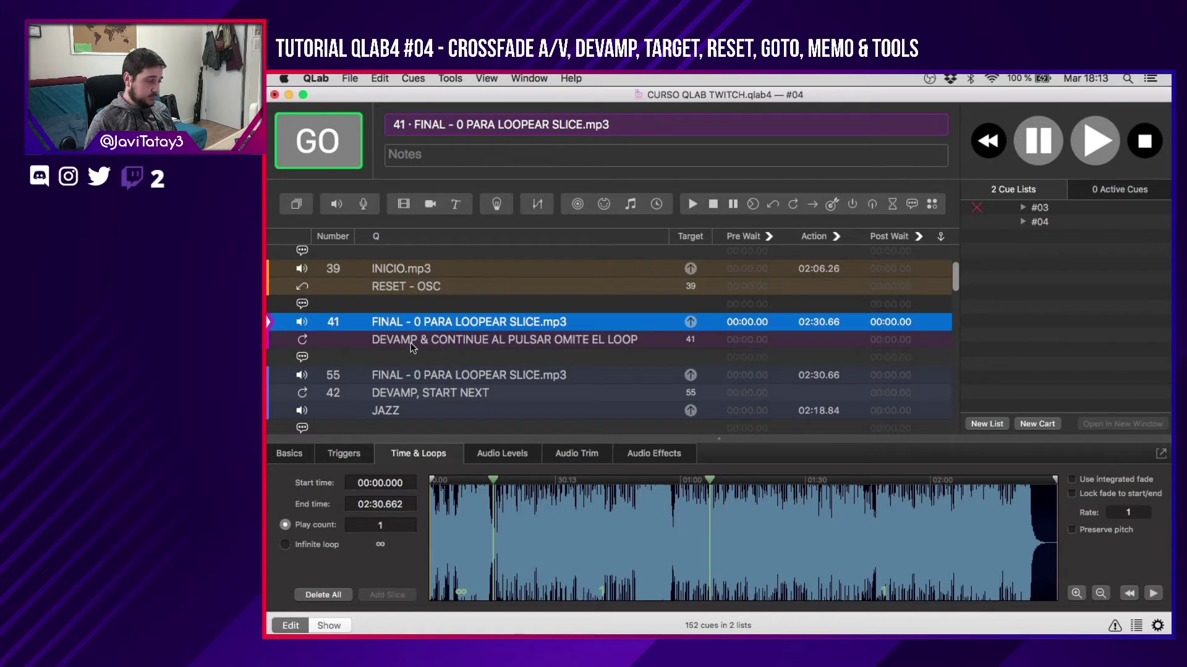
Audition cue 41, run the DEVAMP & CONTINUE cue during the first slice, check the playhead in the waveform, and stop playback.
key(space)
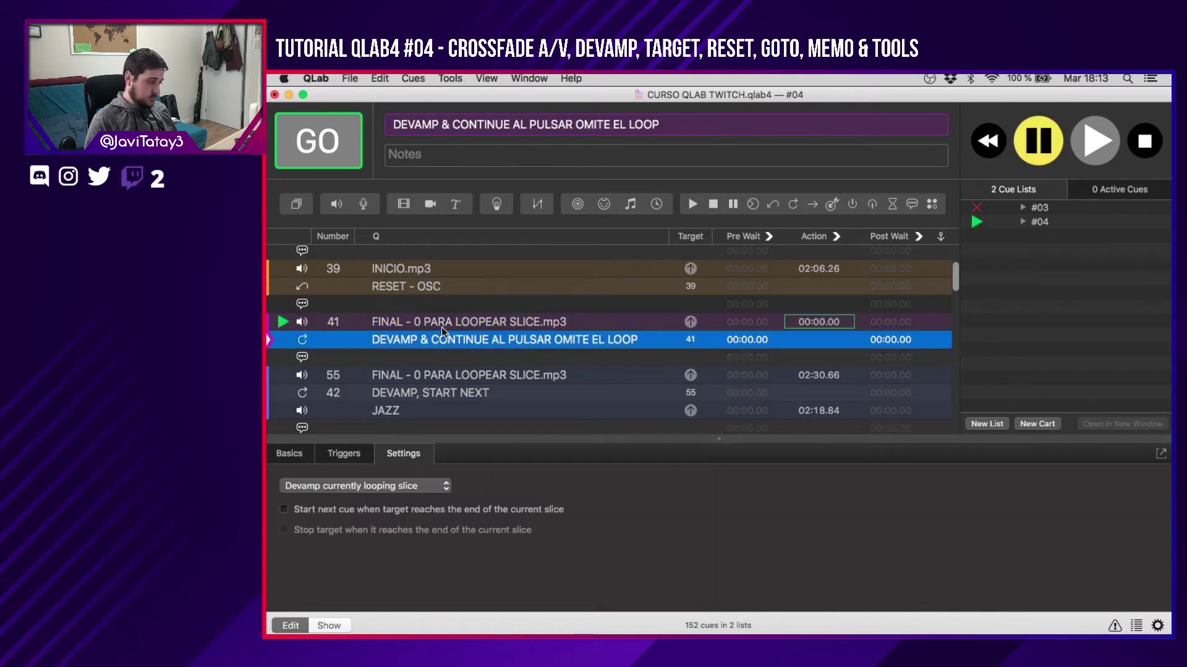
click(420, 325)
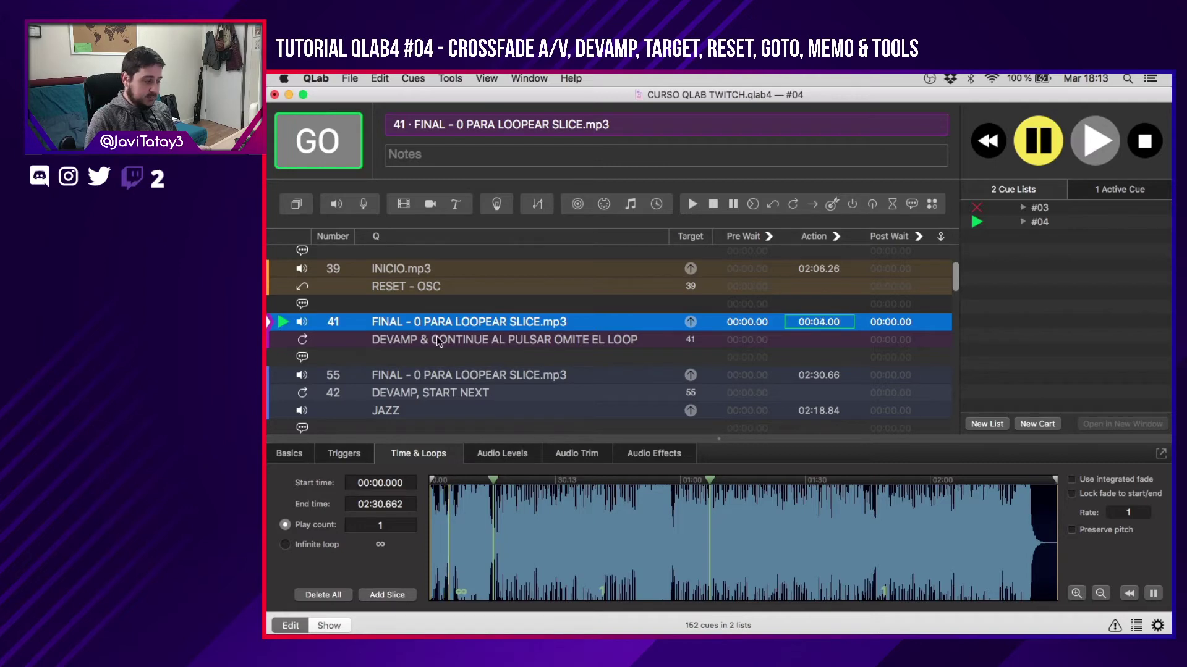
click(436, 339)
key(Down)
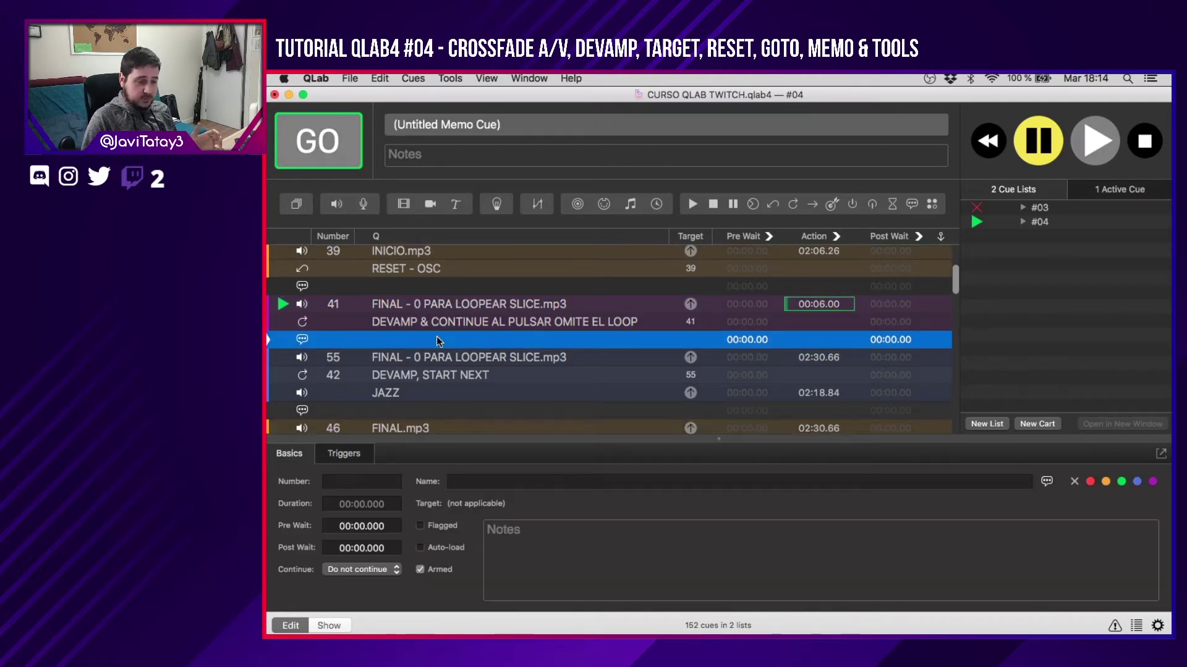
key(Up)
key(Up)
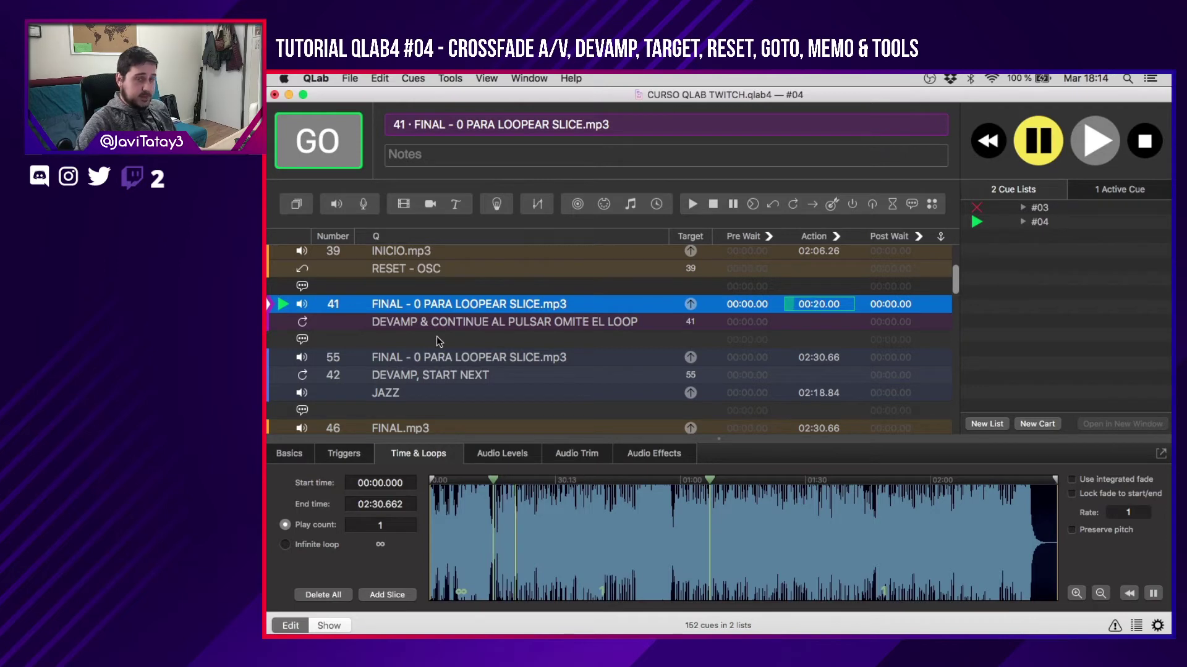
key(Escape)
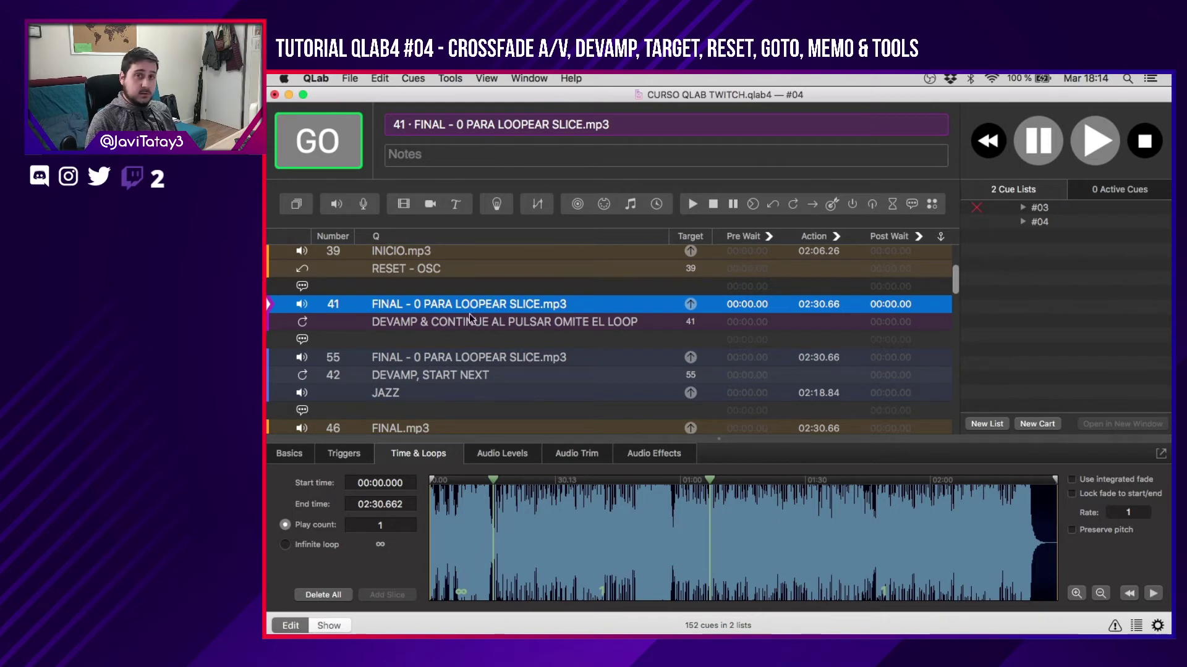
Try a play count of 0 on cue 41's middle slice again.
click(438, 324)
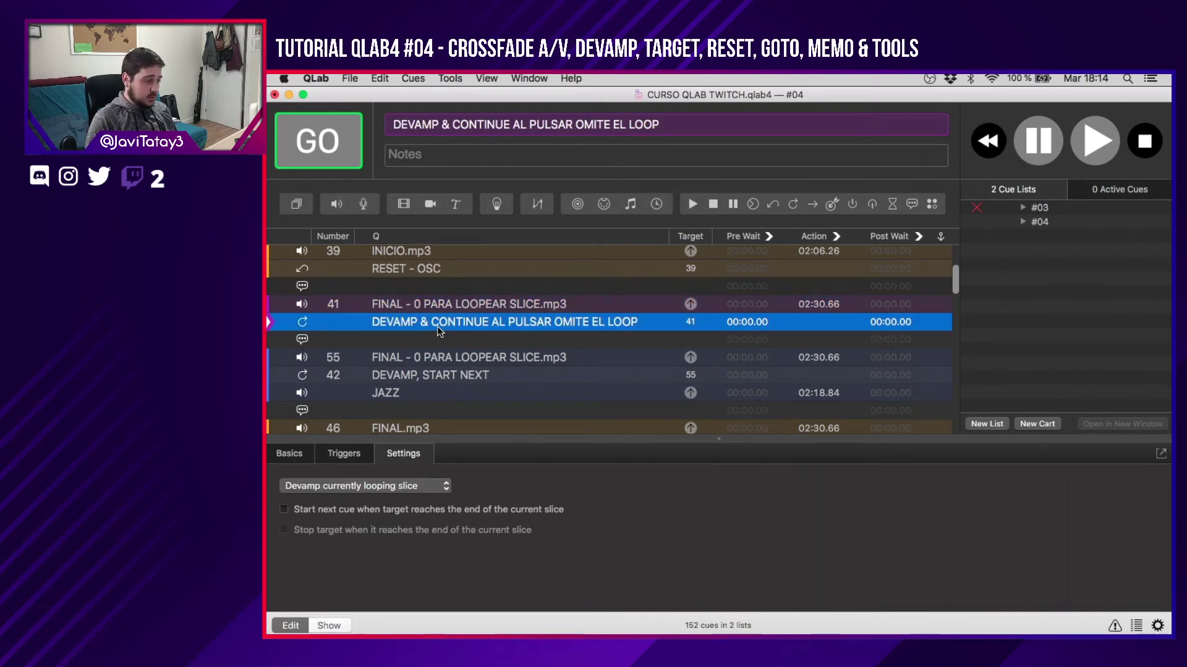
click(435, 304)
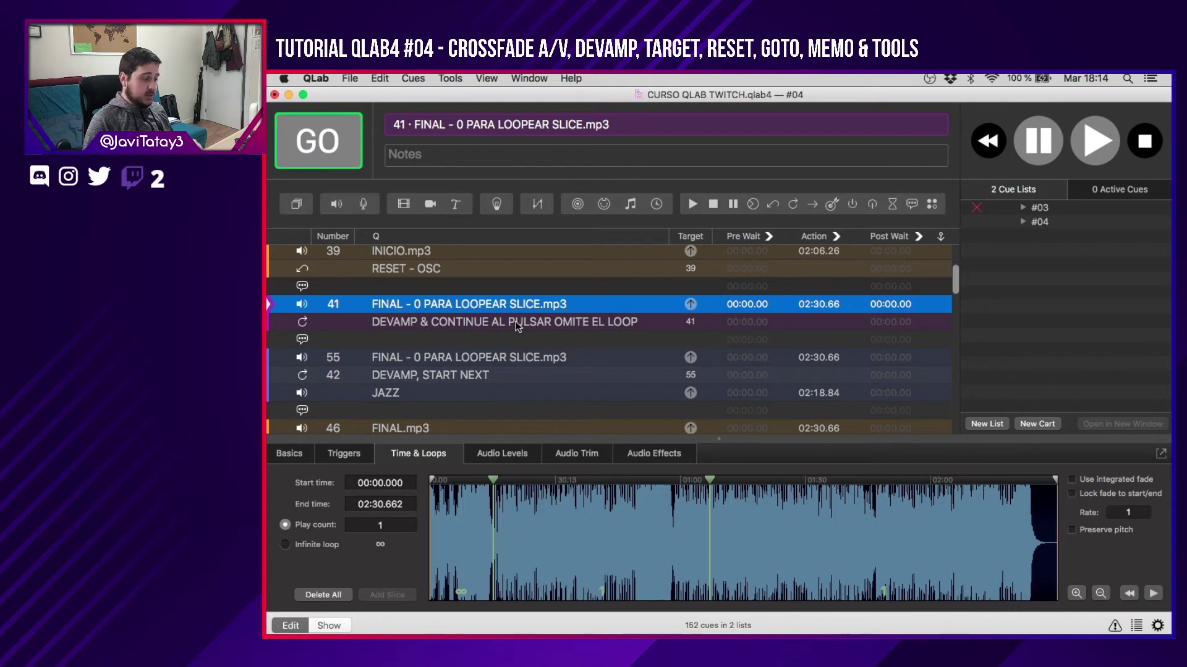
click(607, 588)
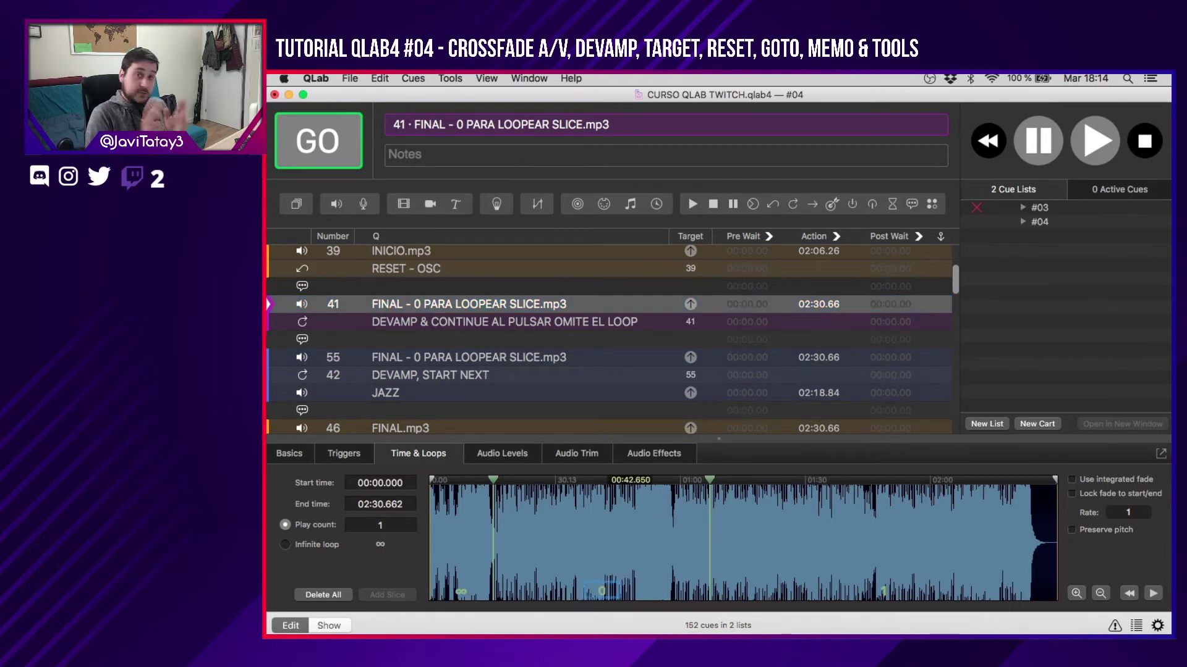
key(Return)
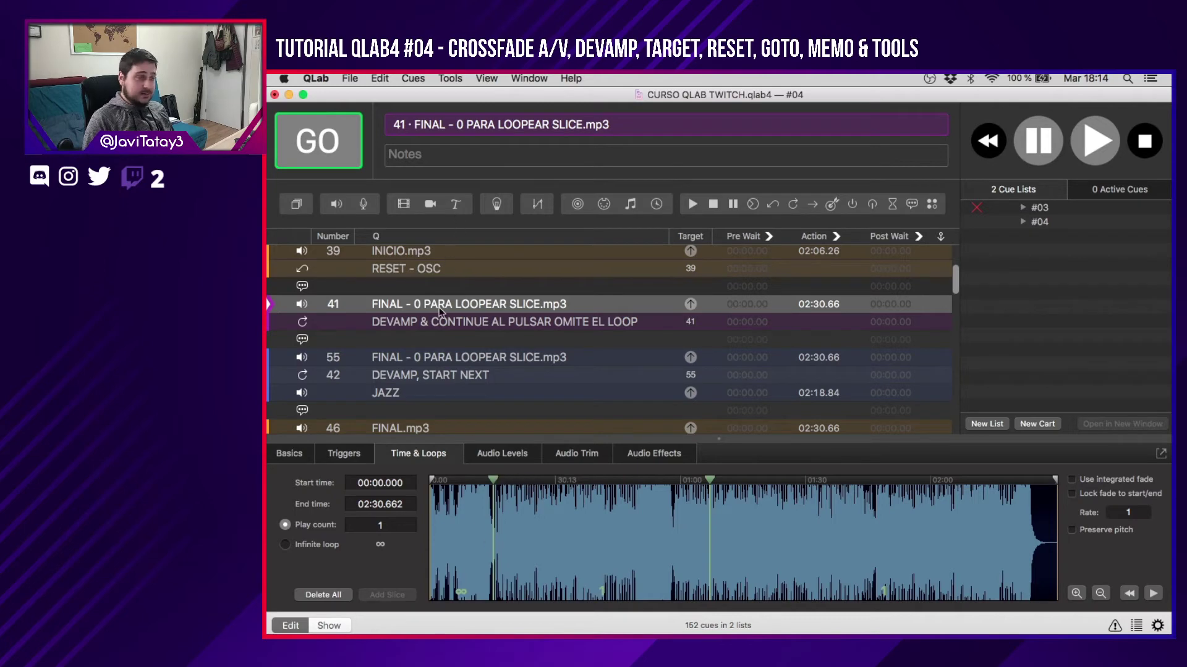
Check the DEVAMP & CONTINUE settings, audition cue 41 once more with that devamp cue, and stop playback.
click(435, 322)
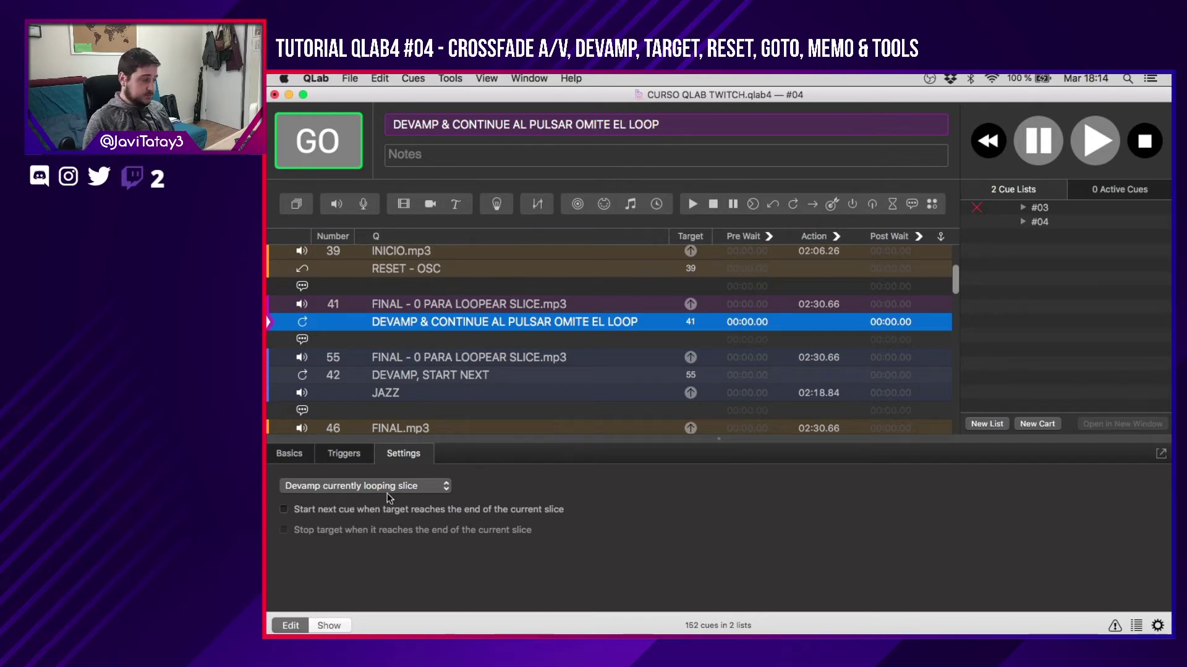
click(550, 306)
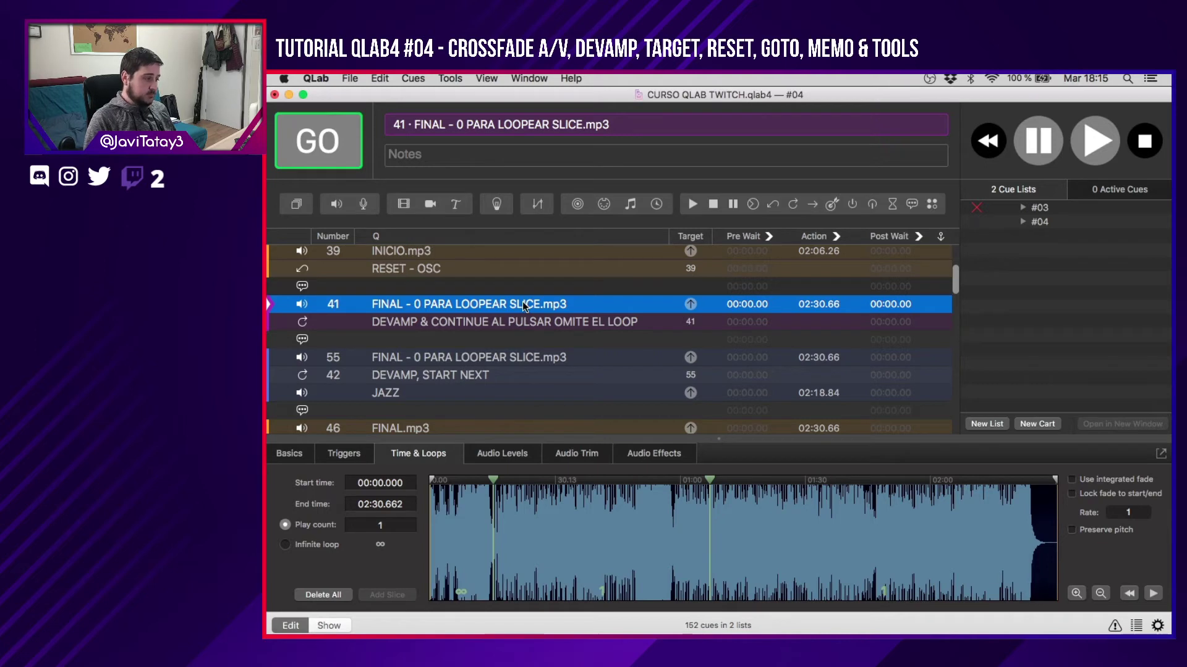
key(space)
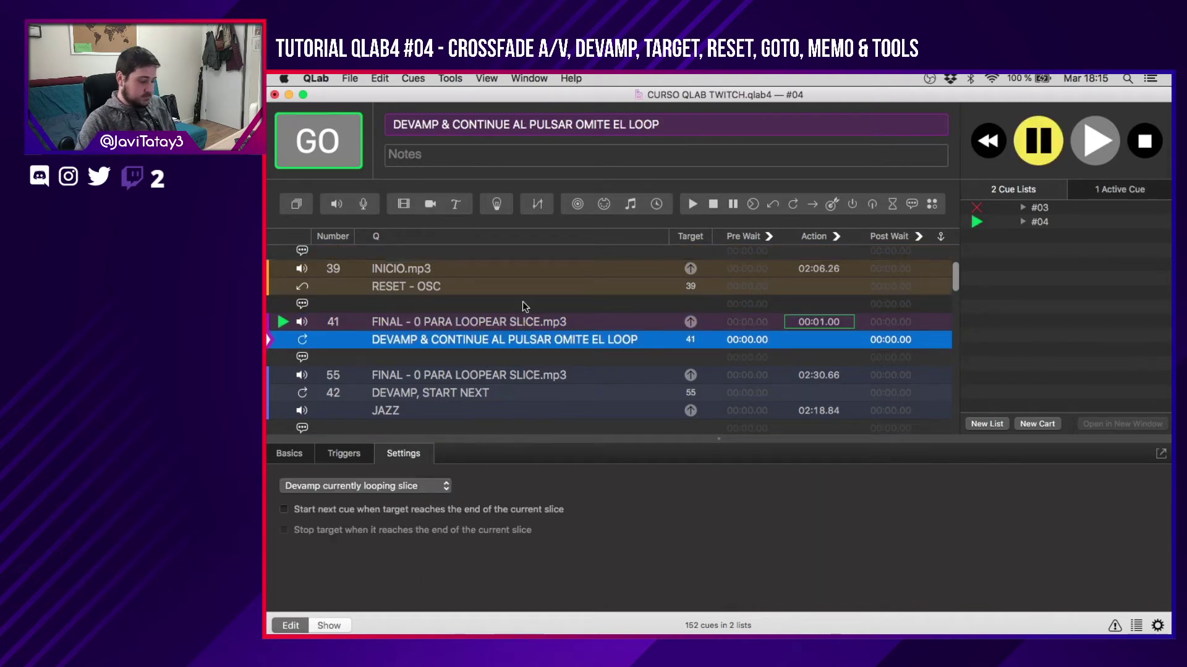
key(Up)
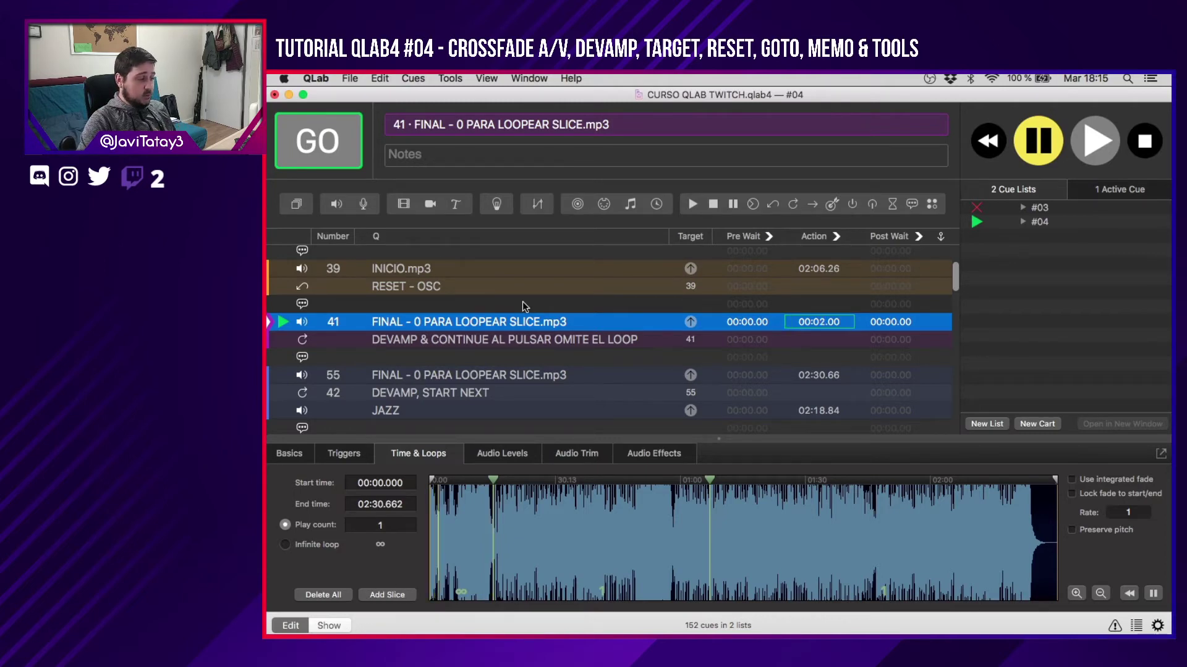
click(542, 340)
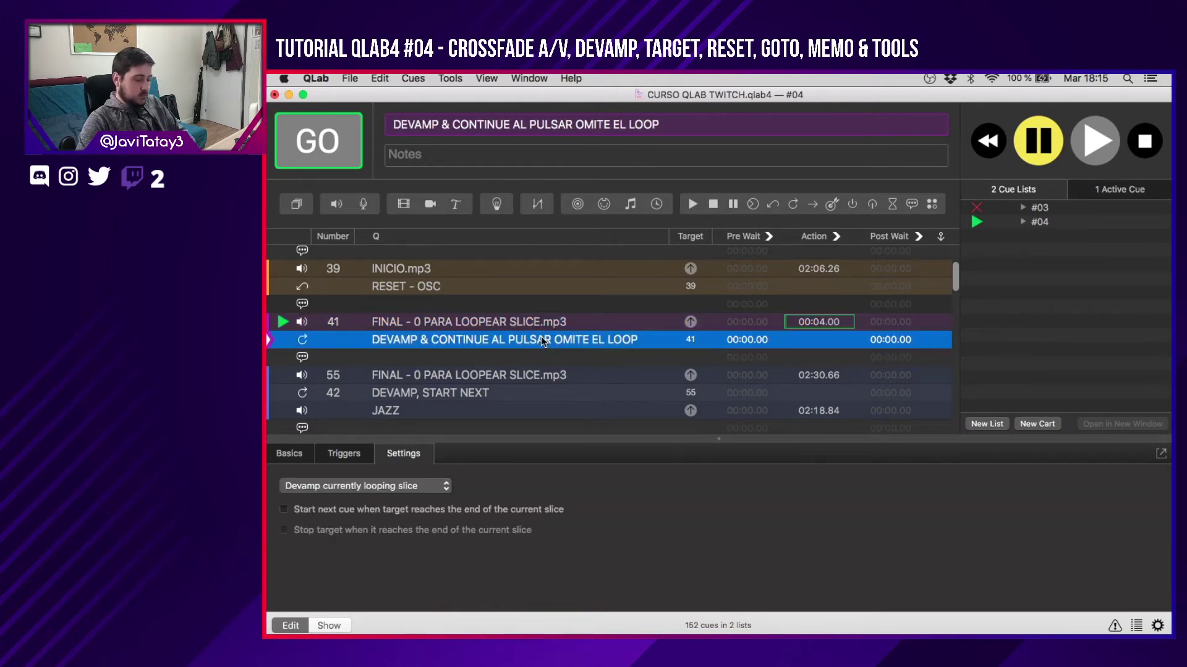
key(Down)
key(Up)
key(Up)
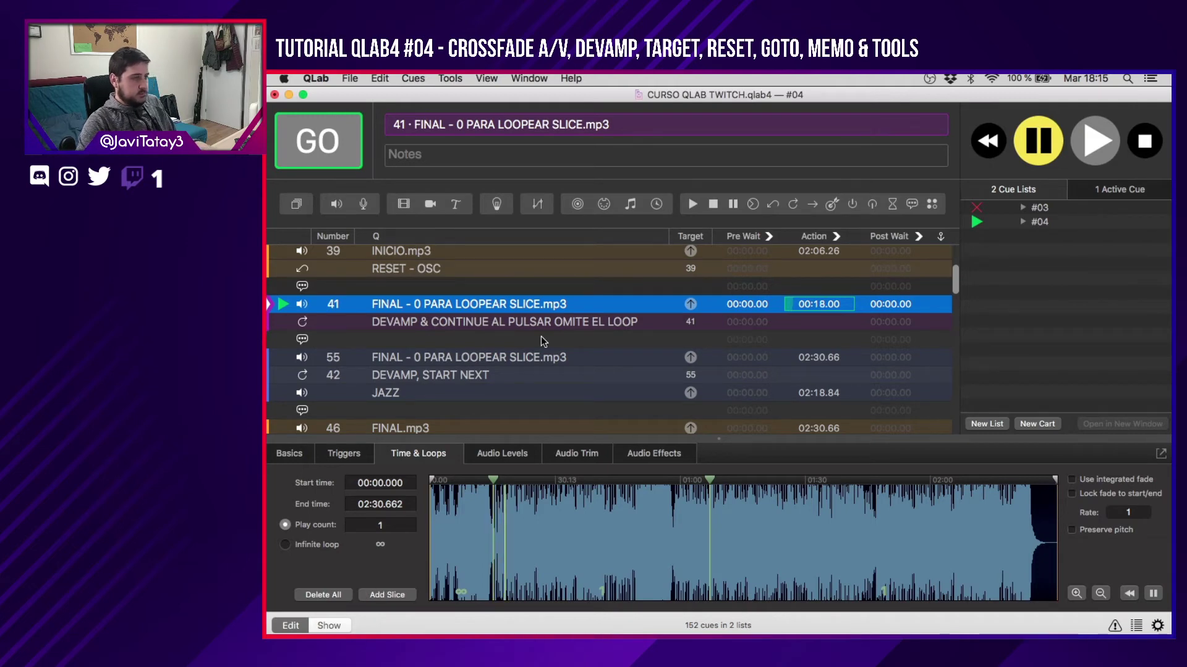
key(Escape)
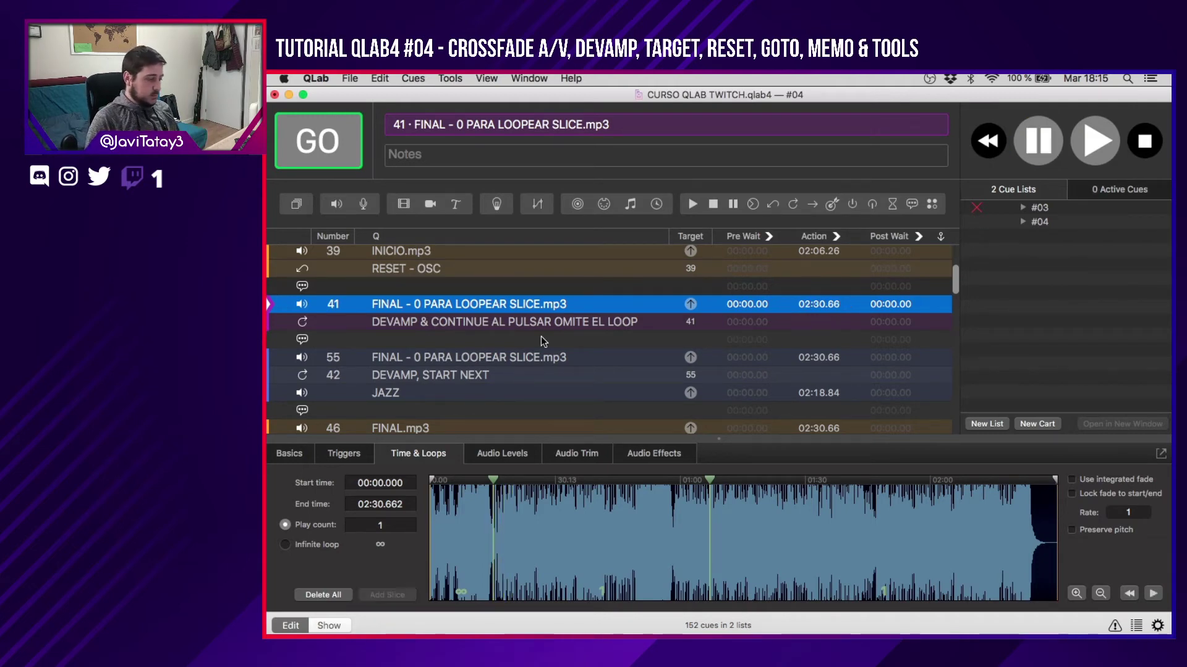
Review the devamp settings of cue 42, DEVAMP, START NEXT.
scroll(505, 339, down, 2)
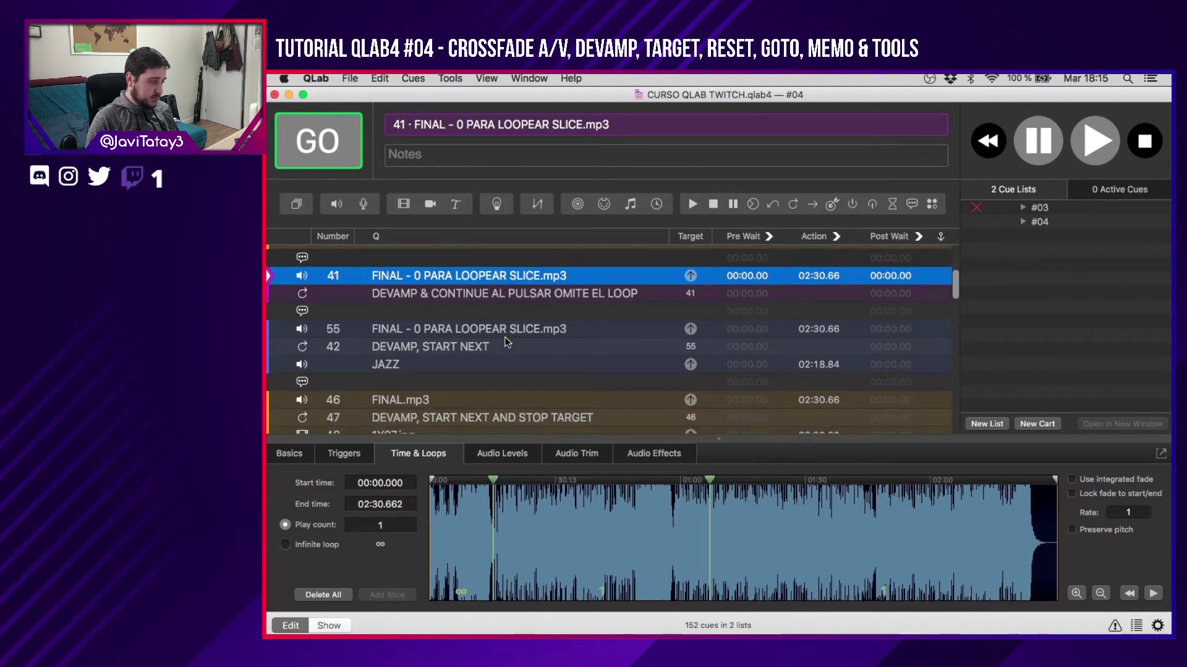
scroll(504, 336, down, 4)
scroll(504, 336, up, 2)
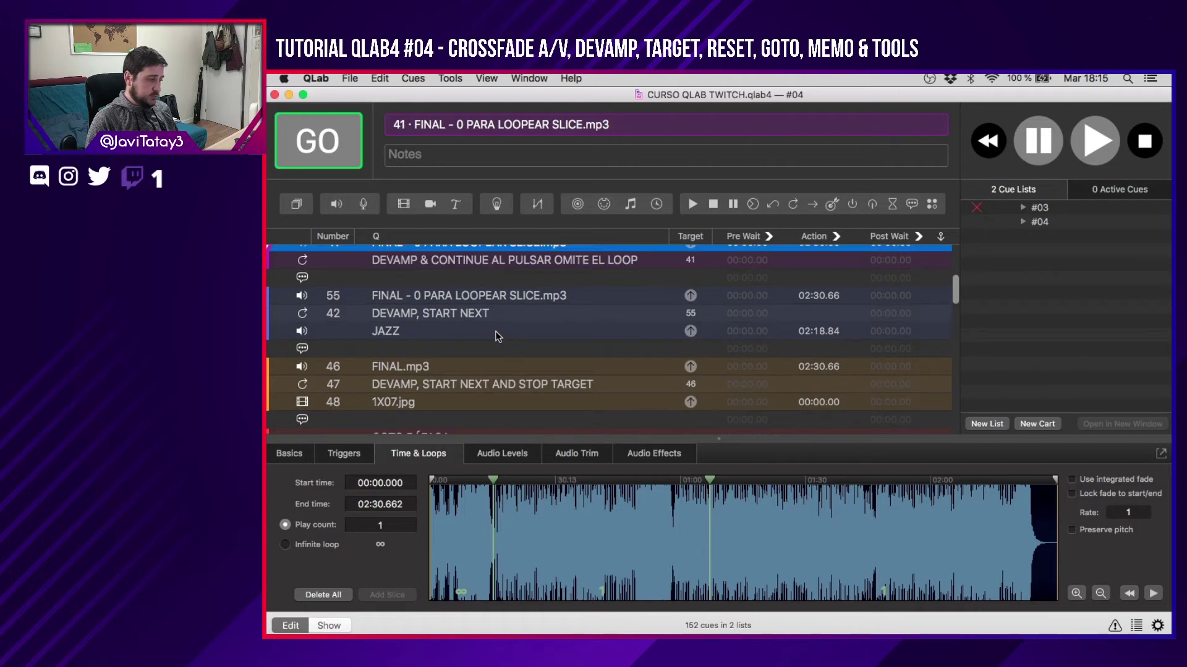
scroll(455, 319, up, 1)
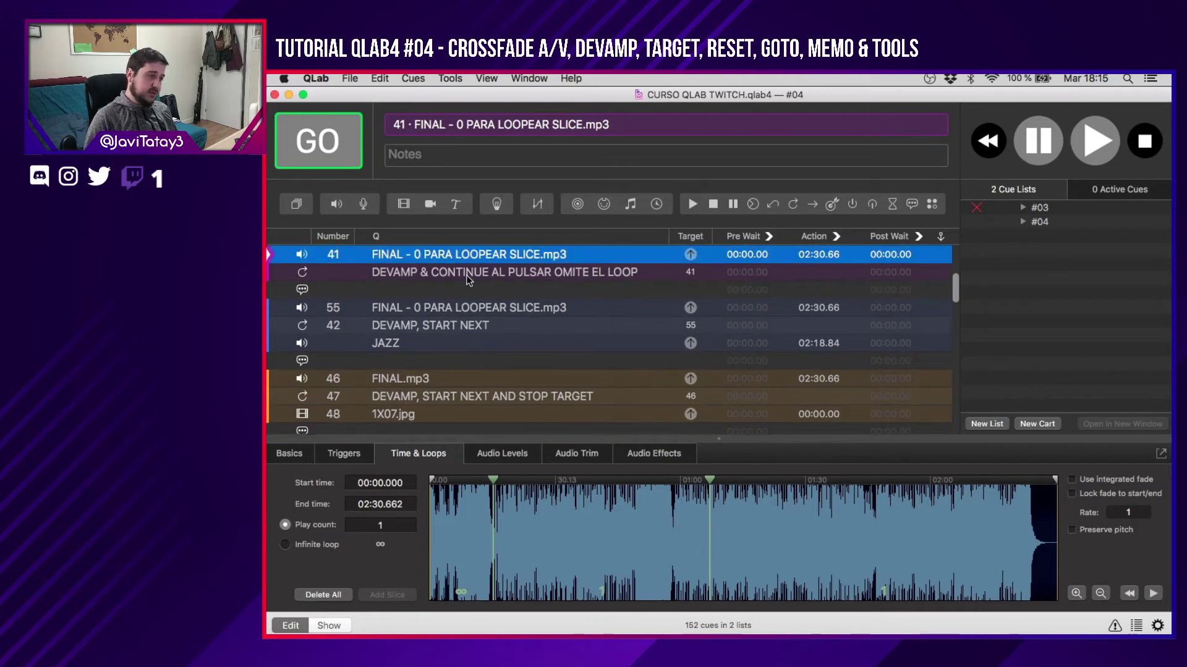
click(466, 276)
key(Down)
key(Down)
key(Down)
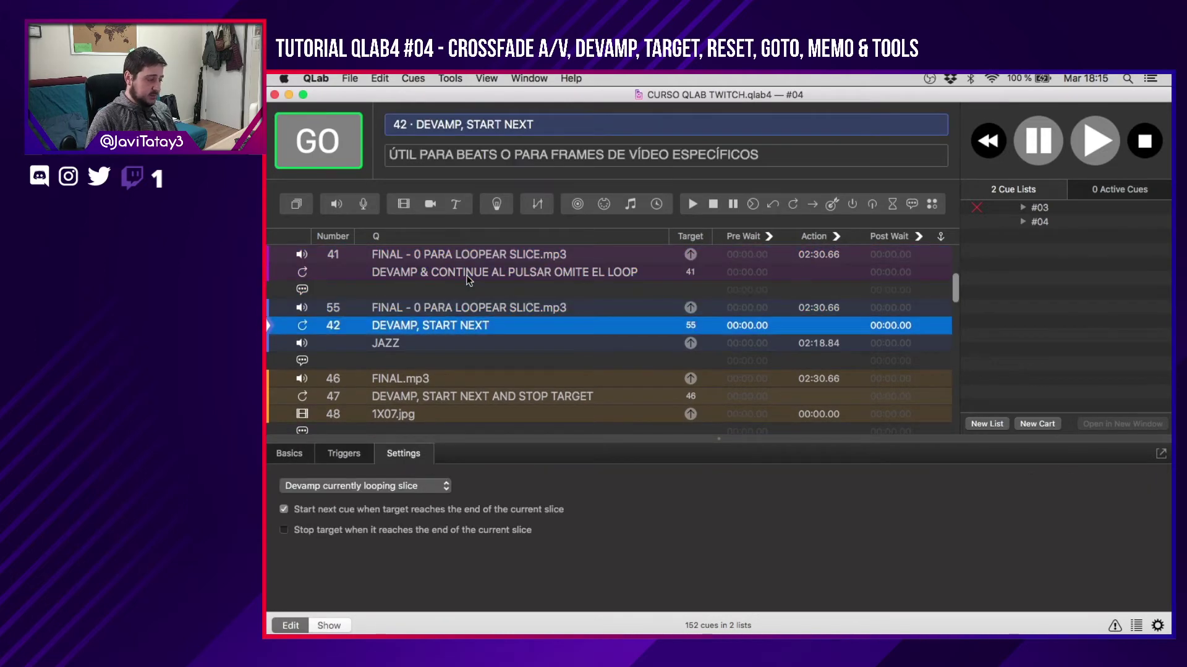
Compare the devamp settings of the DEVAMP & CONTINUE cue with those of cue 42, DEVAMP, START NEXT.
scroll(466, 275, down, 3)
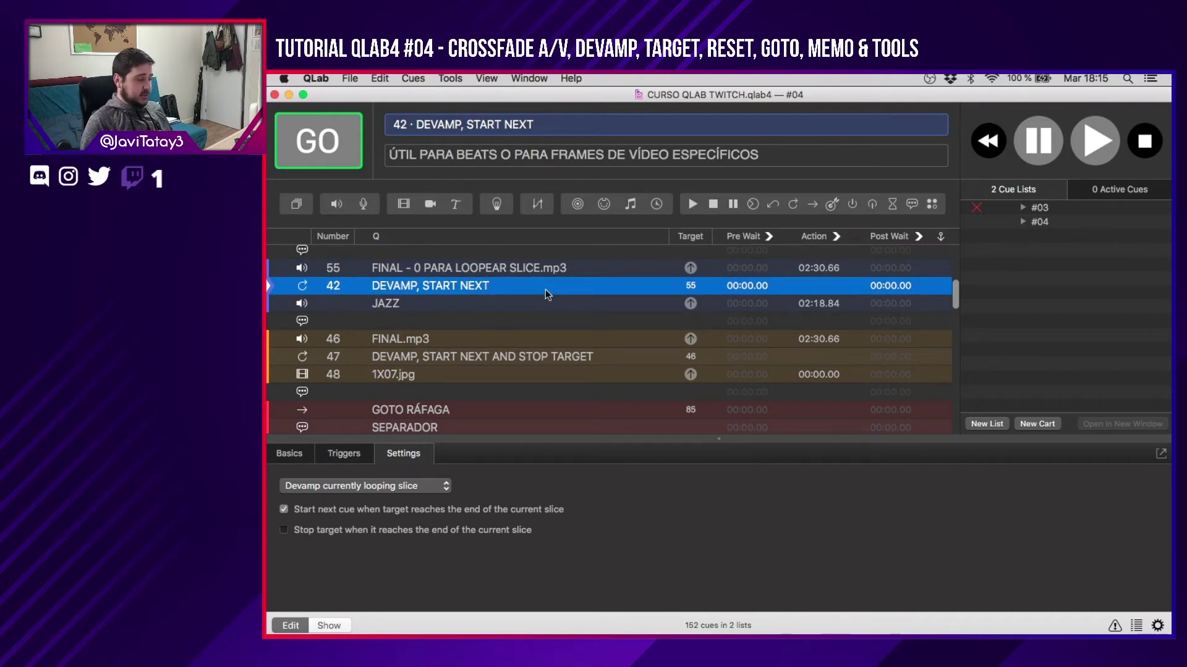
scroll(545, 290, up, 3)
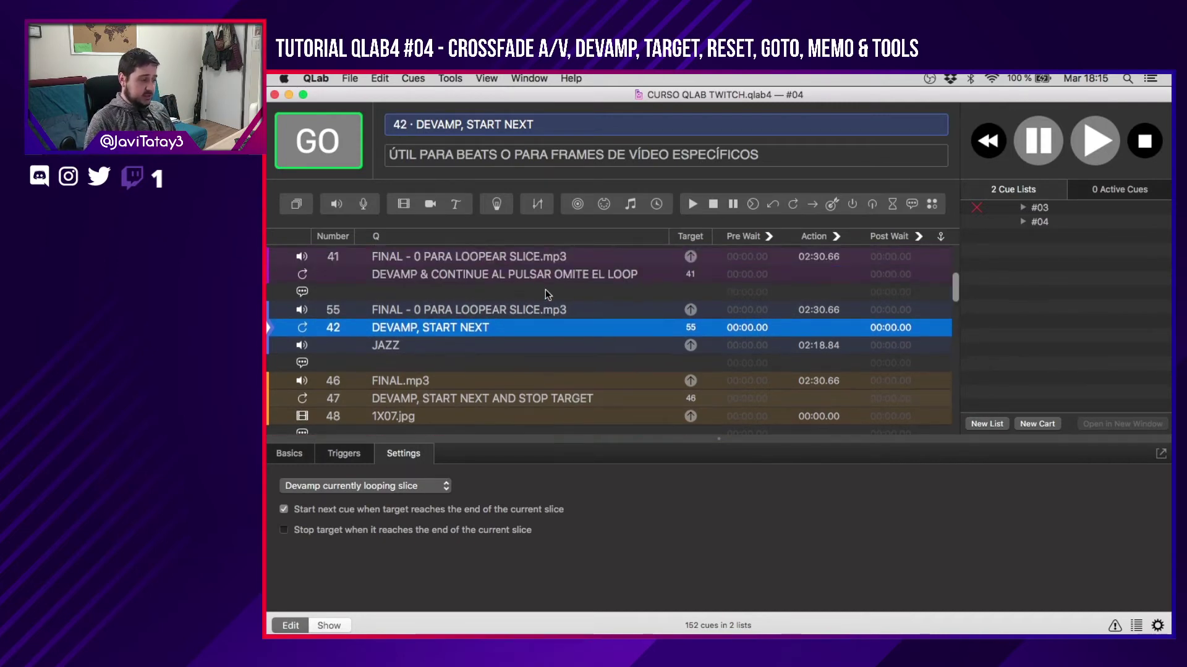
click(524, 272)
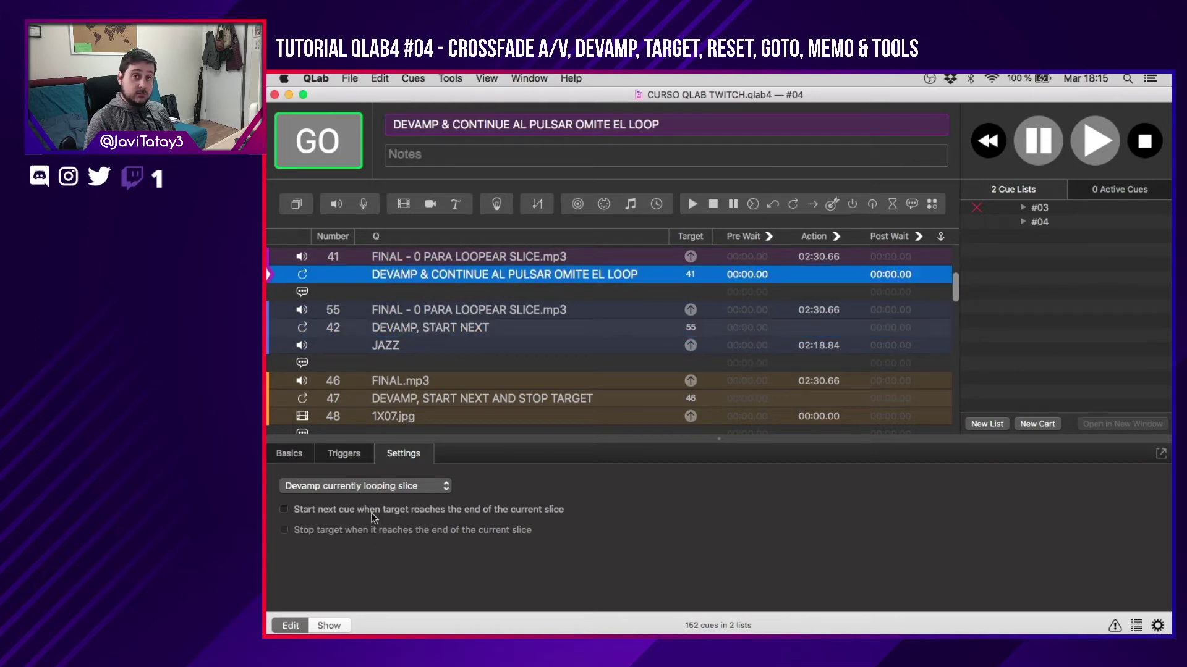
click(448, 330)
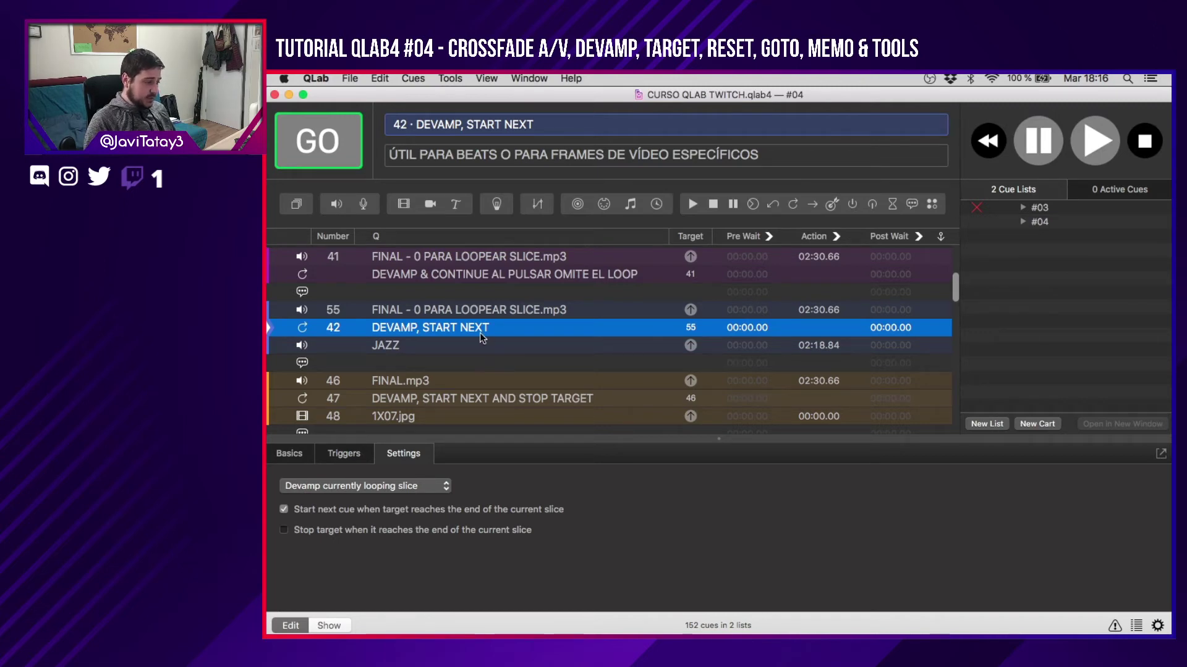
Compare the slices of cues 55 and 41, and check cue 42 and the JAZZ cue that follows it.
click(446, 307)
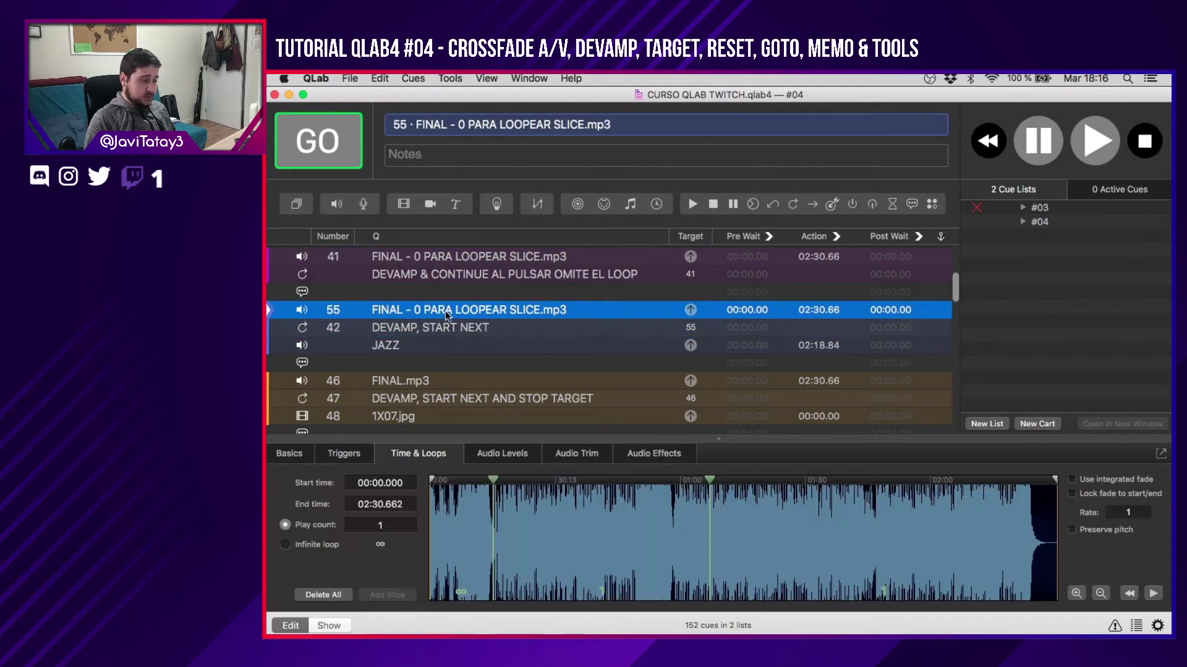
scroll(463, 286, up, 2)
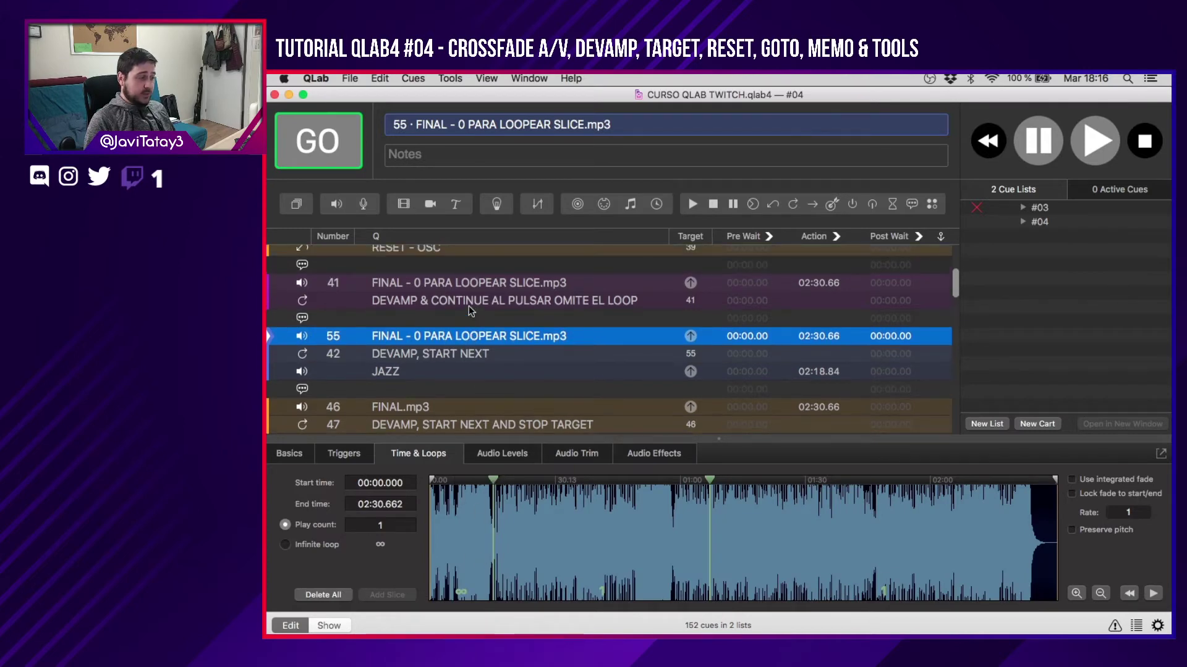
click(456, 284)
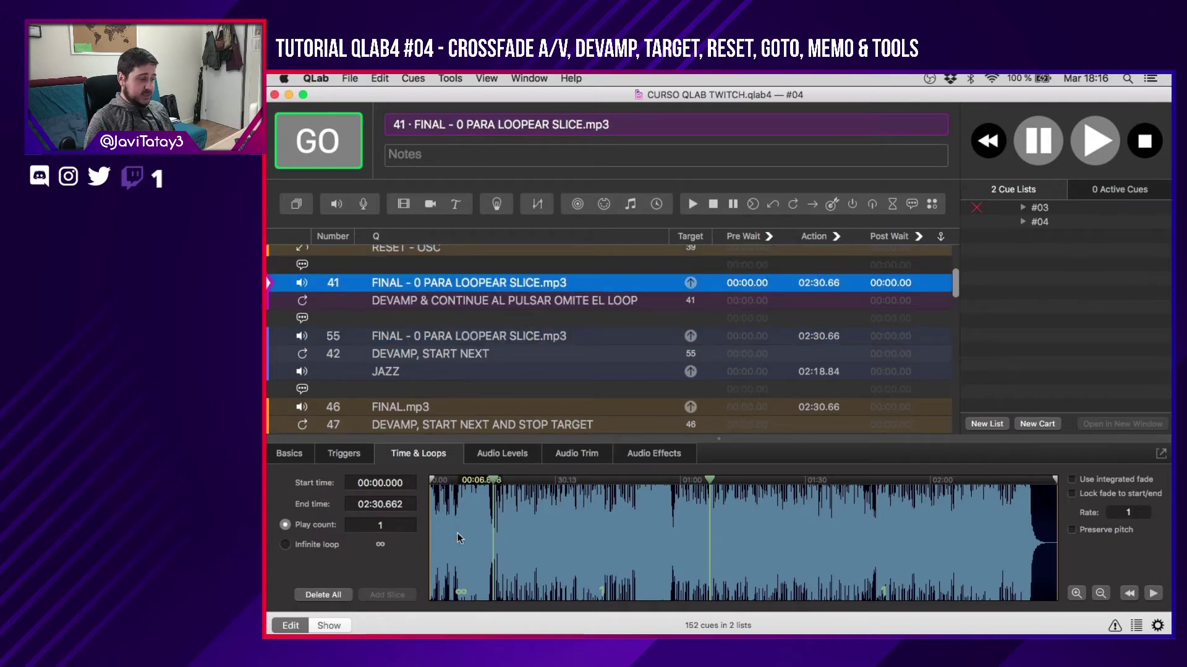
click(473, 337)
click(470, 354)
scroll(468, 351, down, 1)
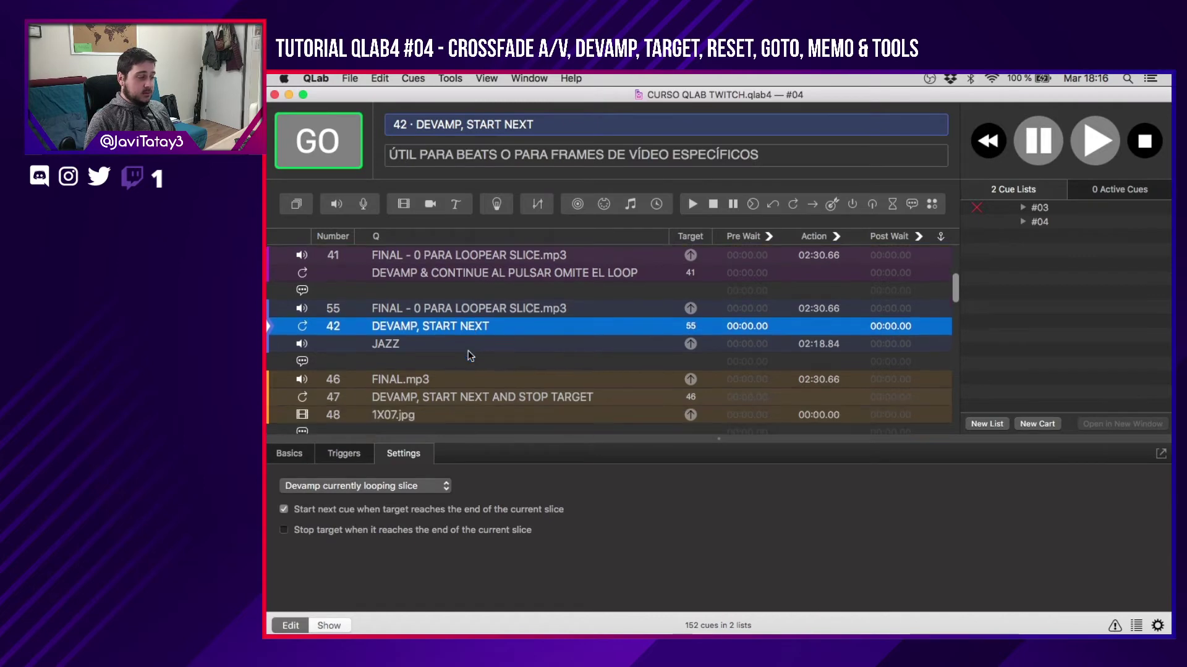
click(423, 344)
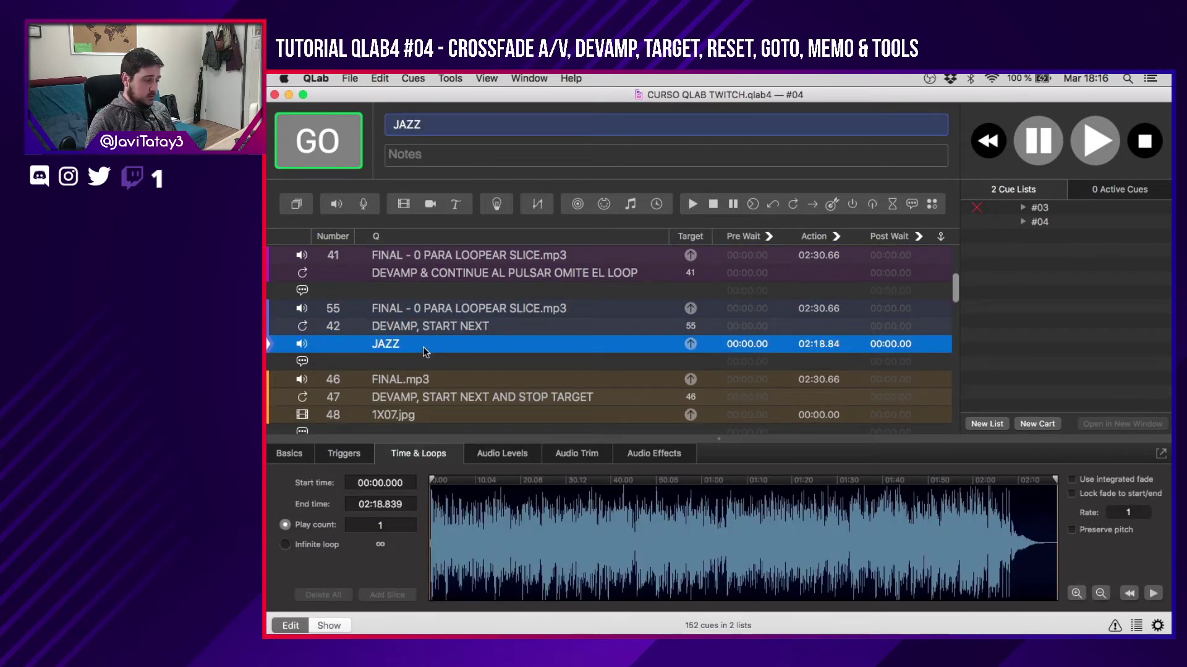
Audition cue 55, run cue 42 during its looping first slice, check the playhead in cue 55's waveform, and stop playback.
click(480, 309)
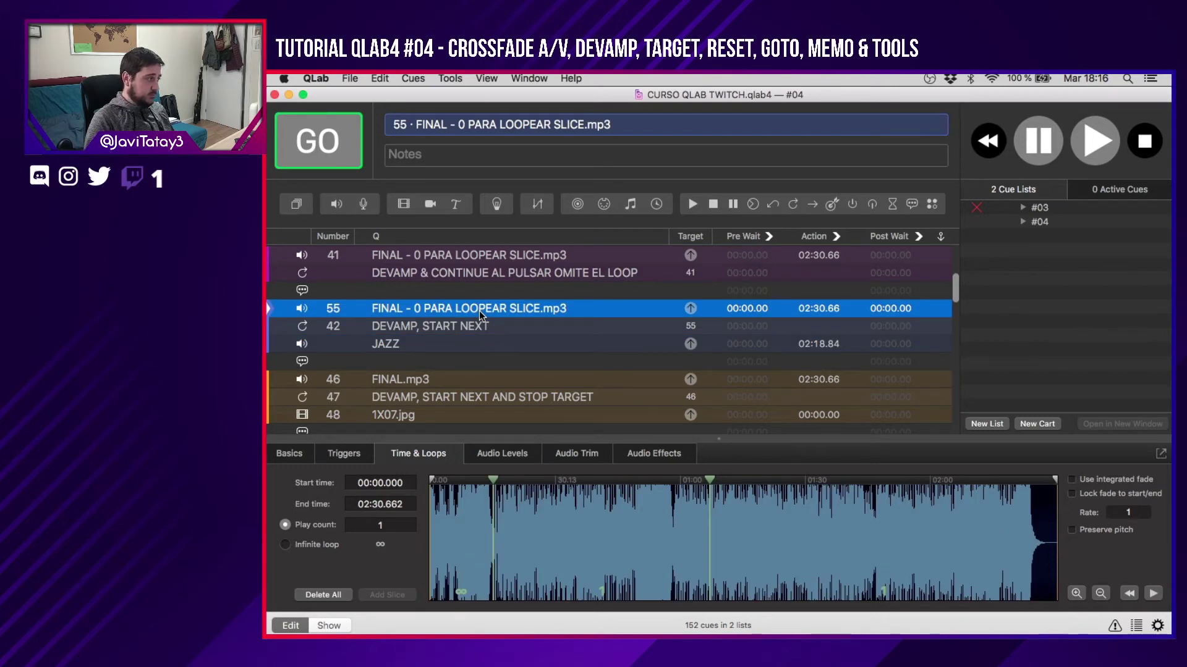
key(space)
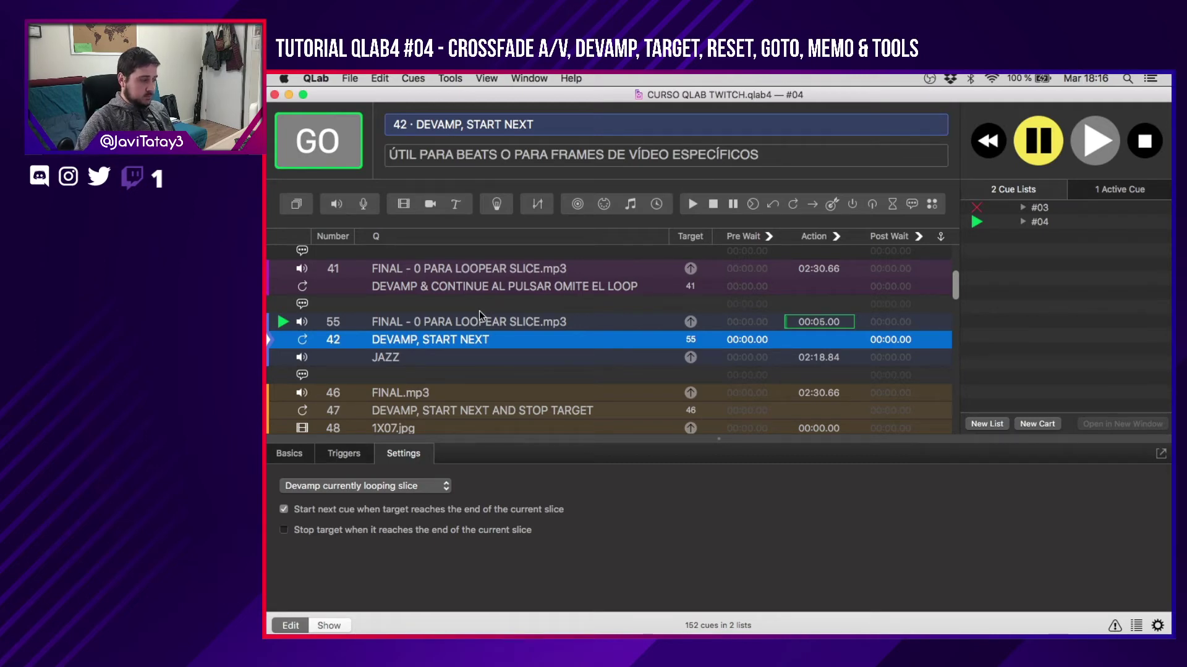
click(480, 317)
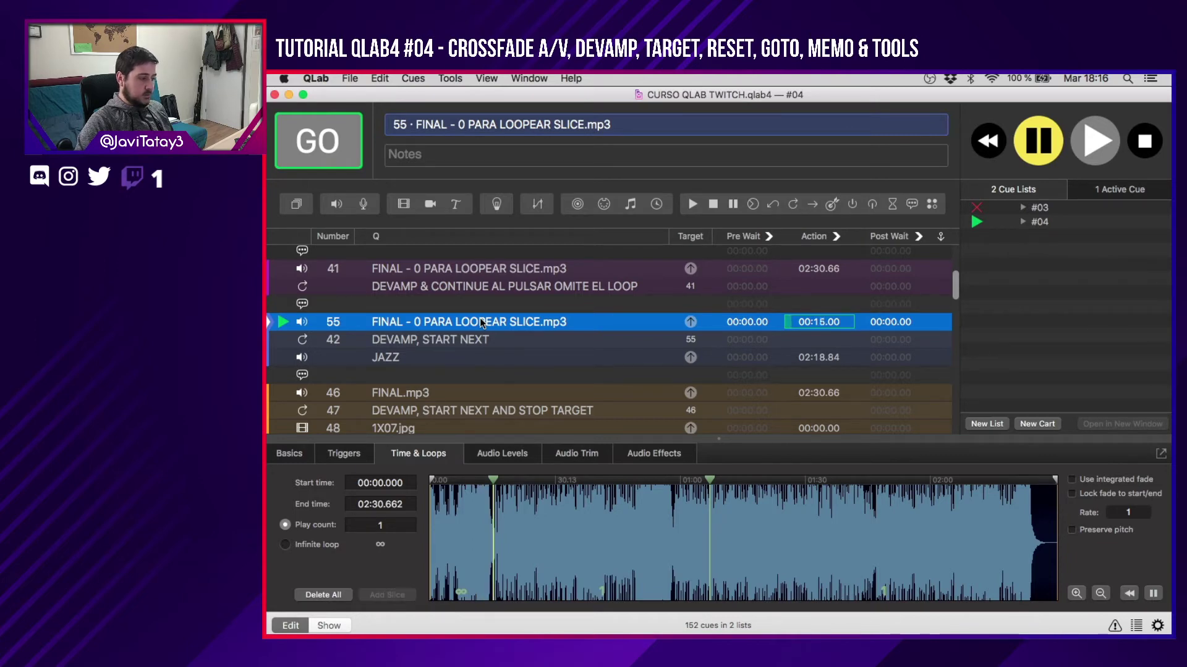
click(489, 339)
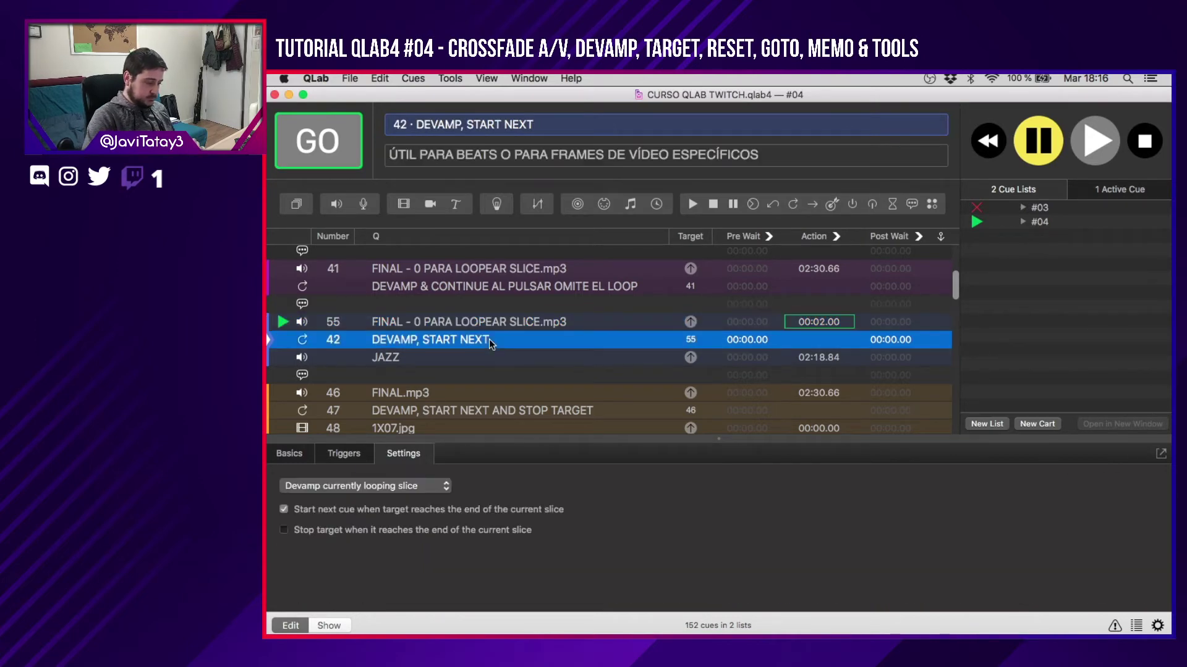
key(space)
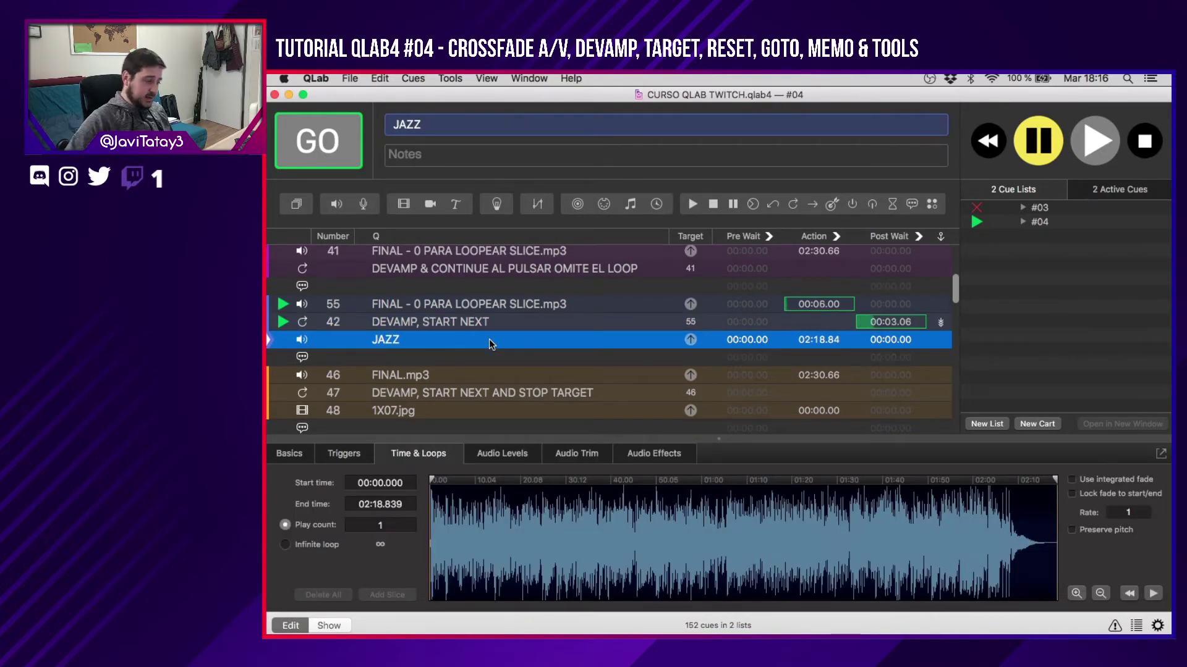
key(Up)
key(Up)
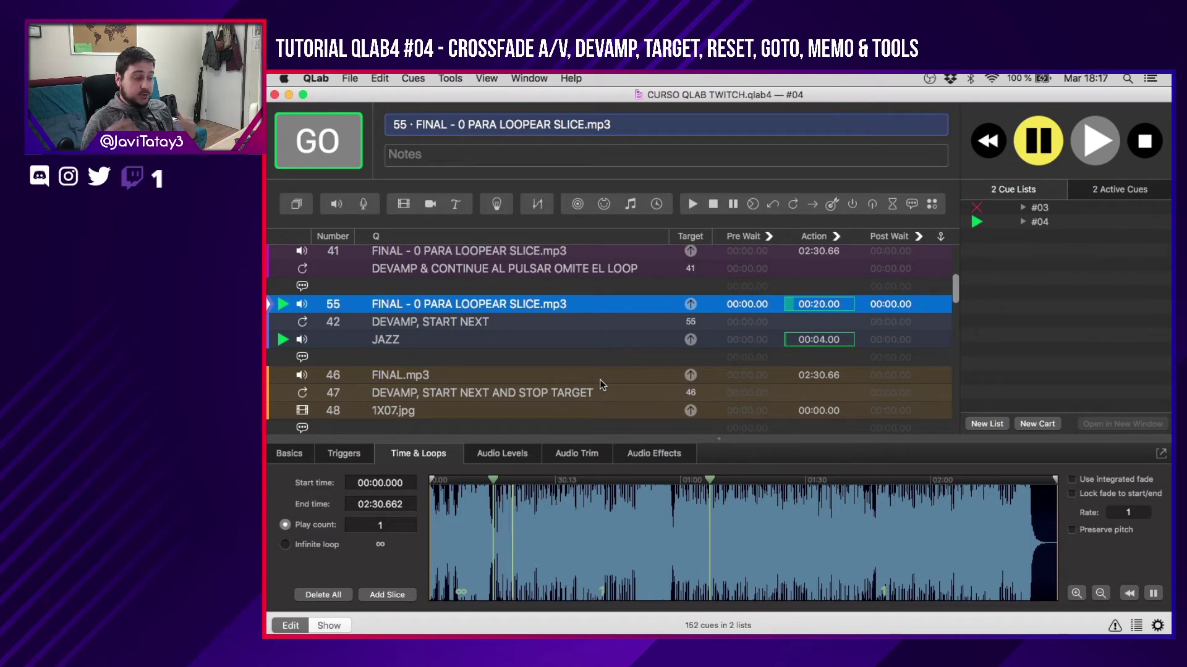
key(Escape)
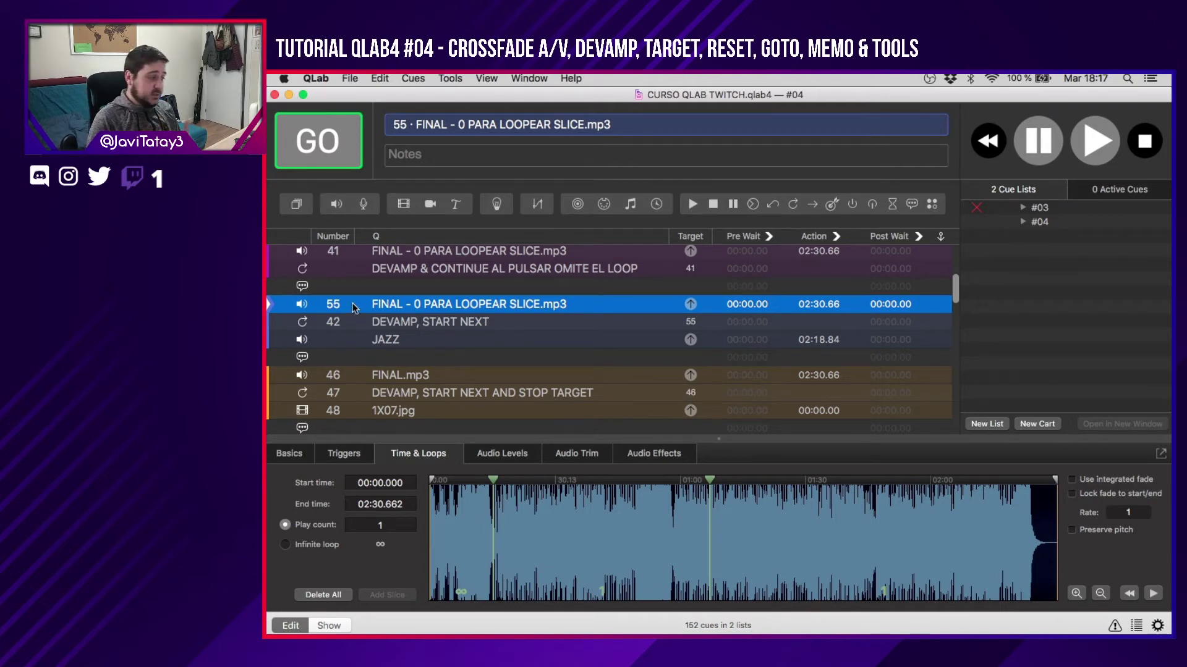
Review cue 42, its target cue 55 and the JAZZ cue, comparing cue 42's devamp settings with DEVAMP & CONTINUE again.
click(407, 324)
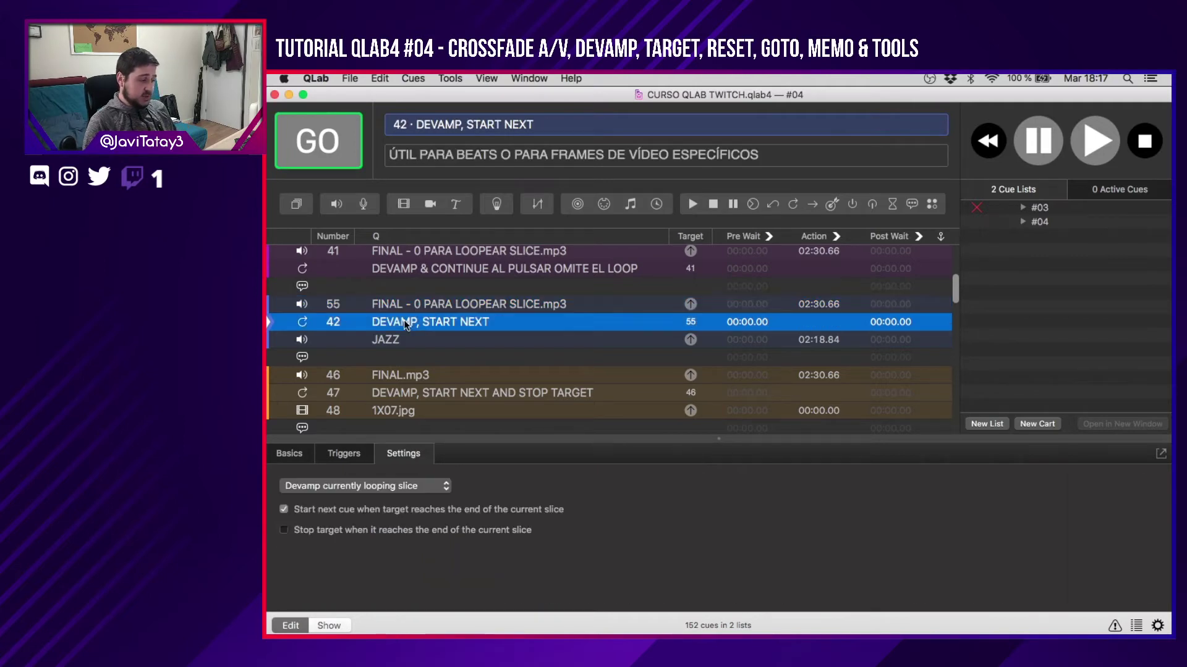
click(480, 309)
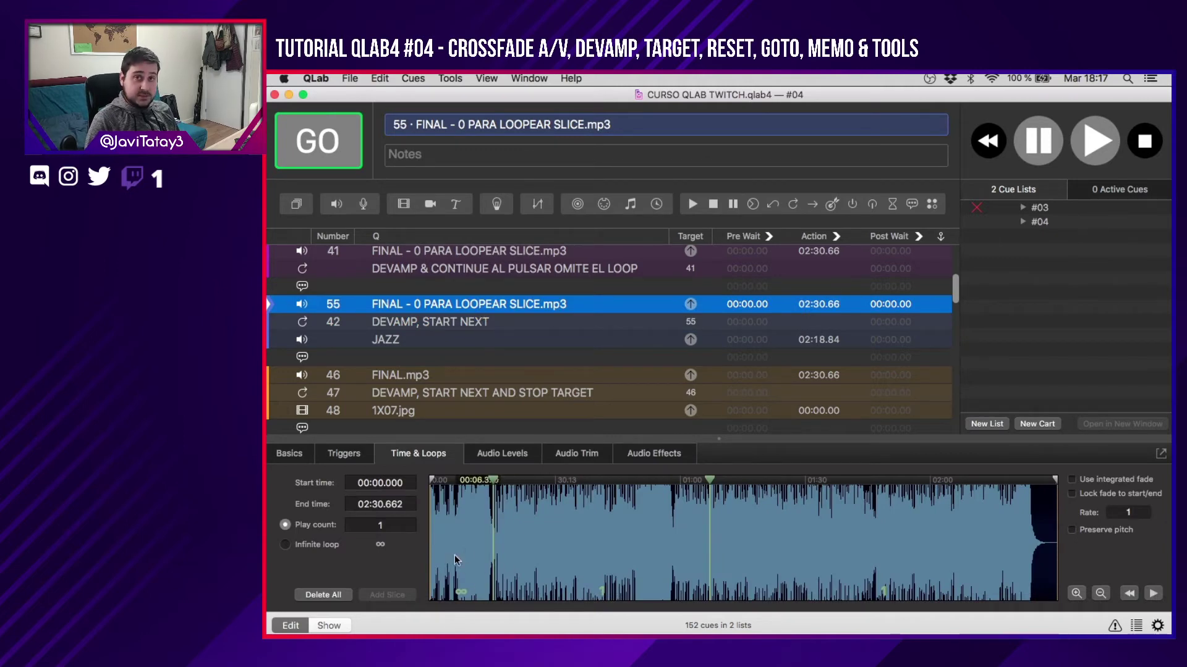
click(406, 341)
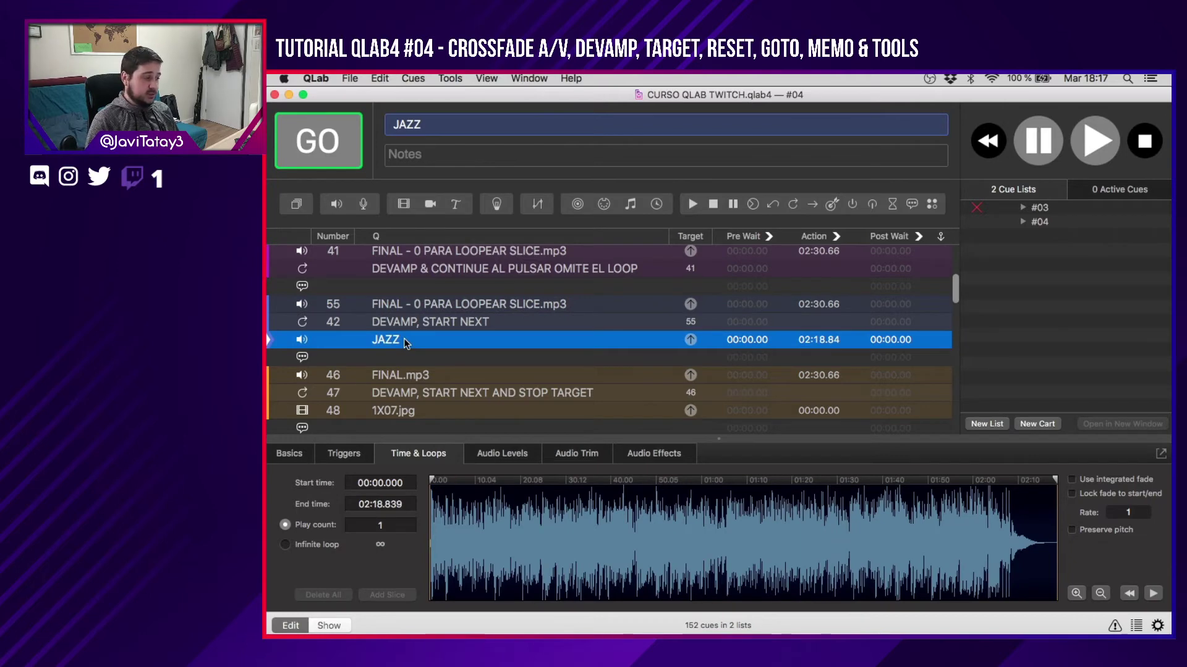
click(459, 327)
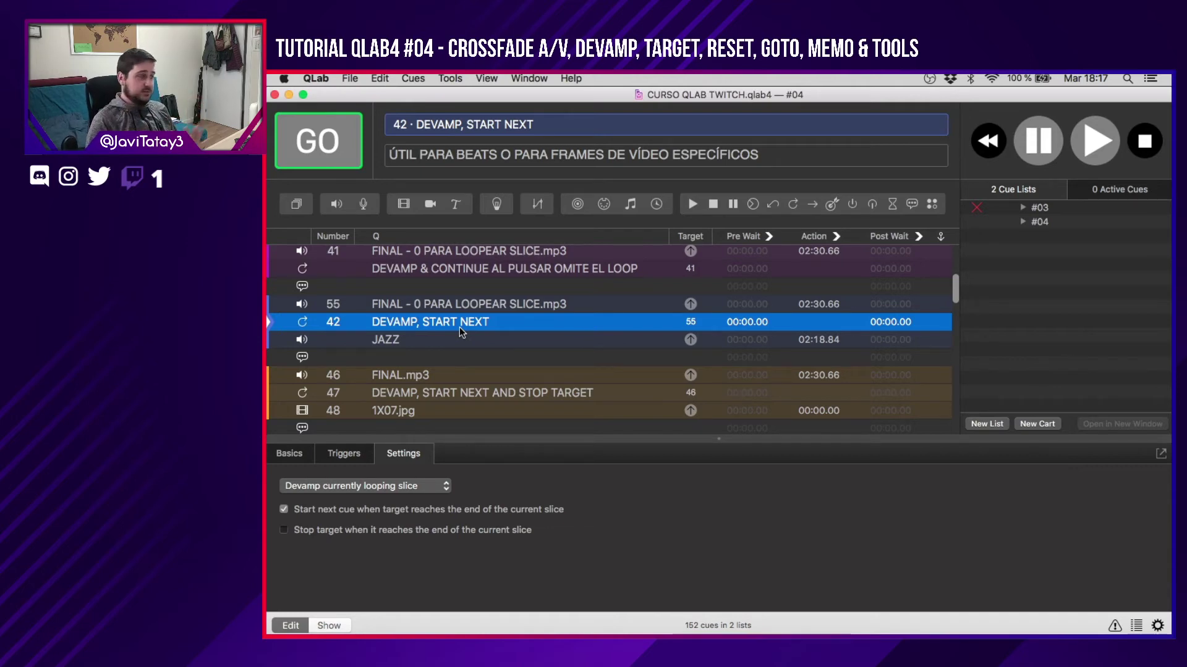
click(467, 273)
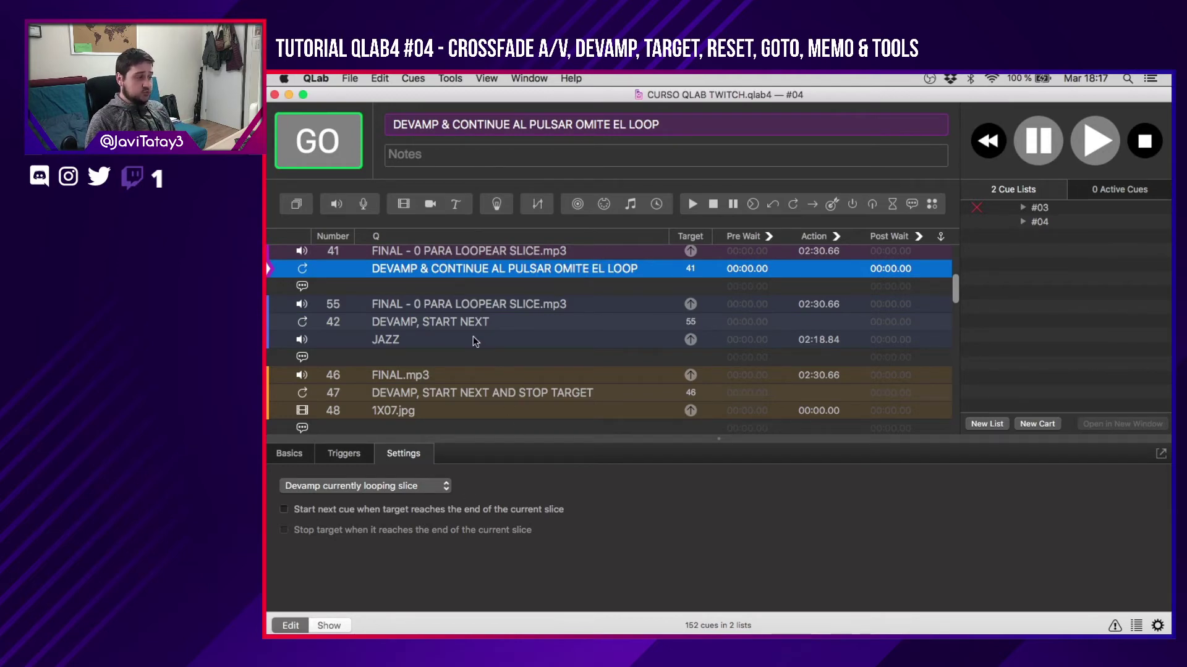
click(464, 323)
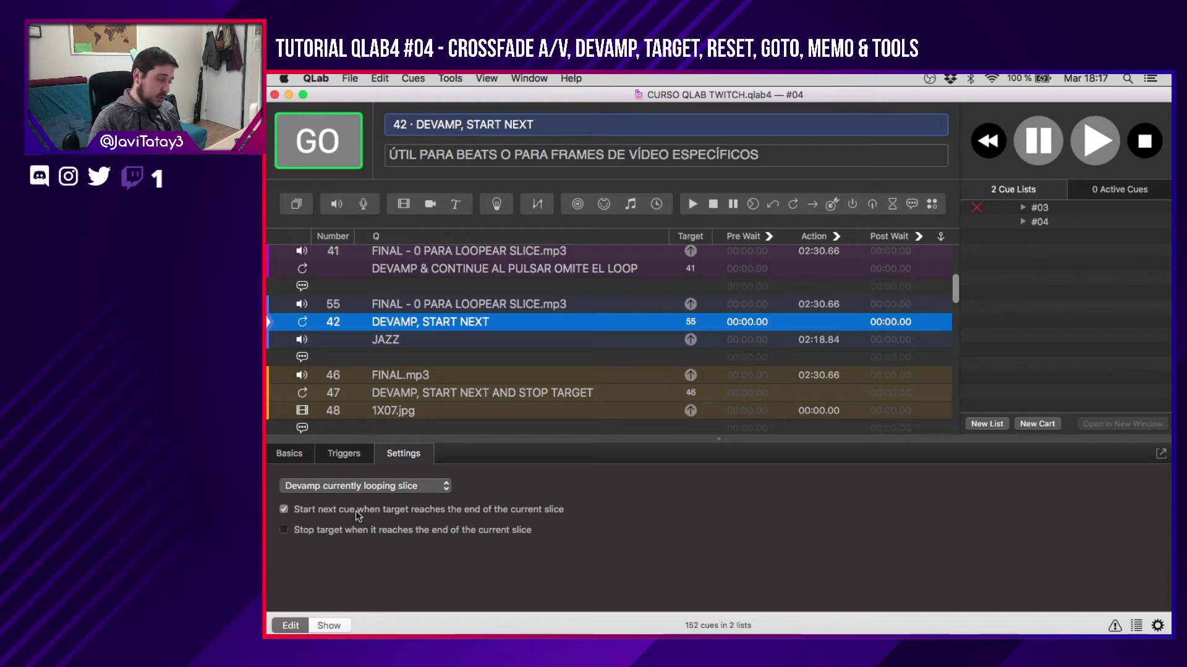
Review the devamp settings of cue 47, DEVAMP, START NEXT AND STOP TARGET.
key(Down)
key(Down)
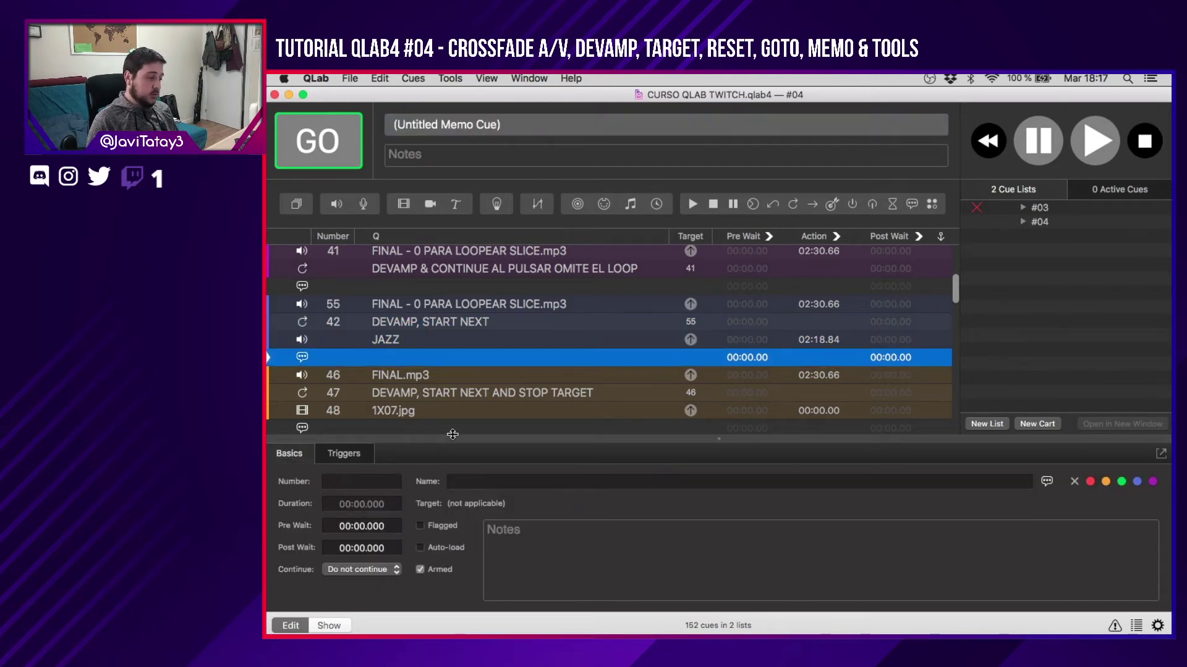
scroll(488, 411, down, 3)
click(444, 317)
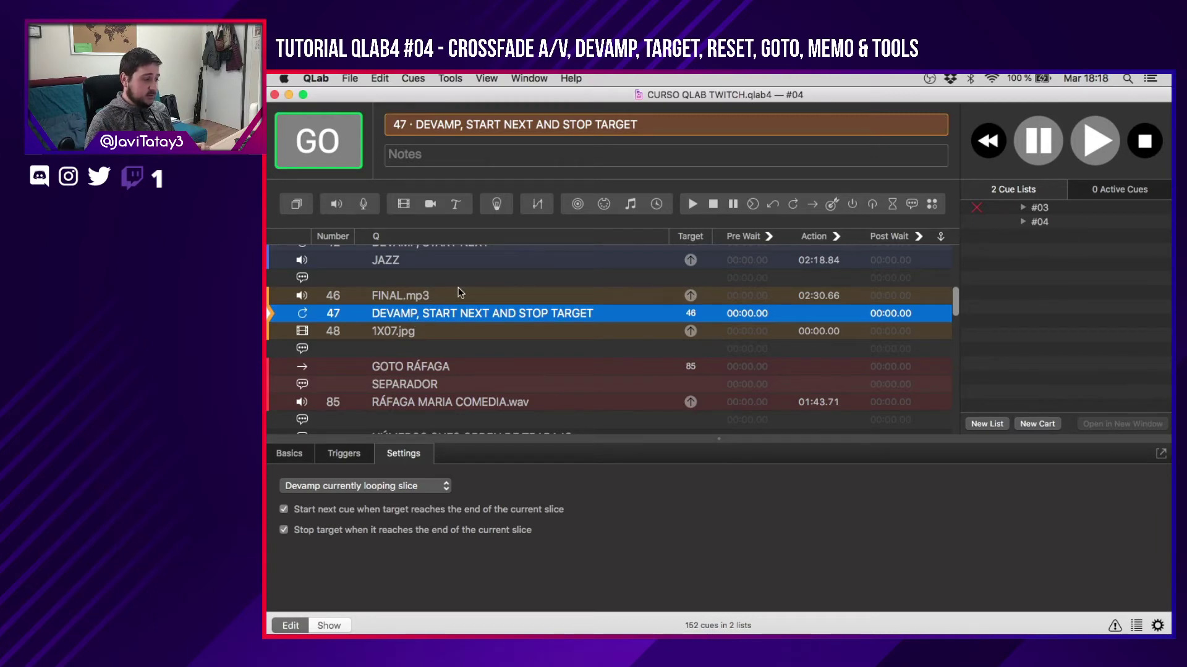
scroll(458, 287, up, 1)
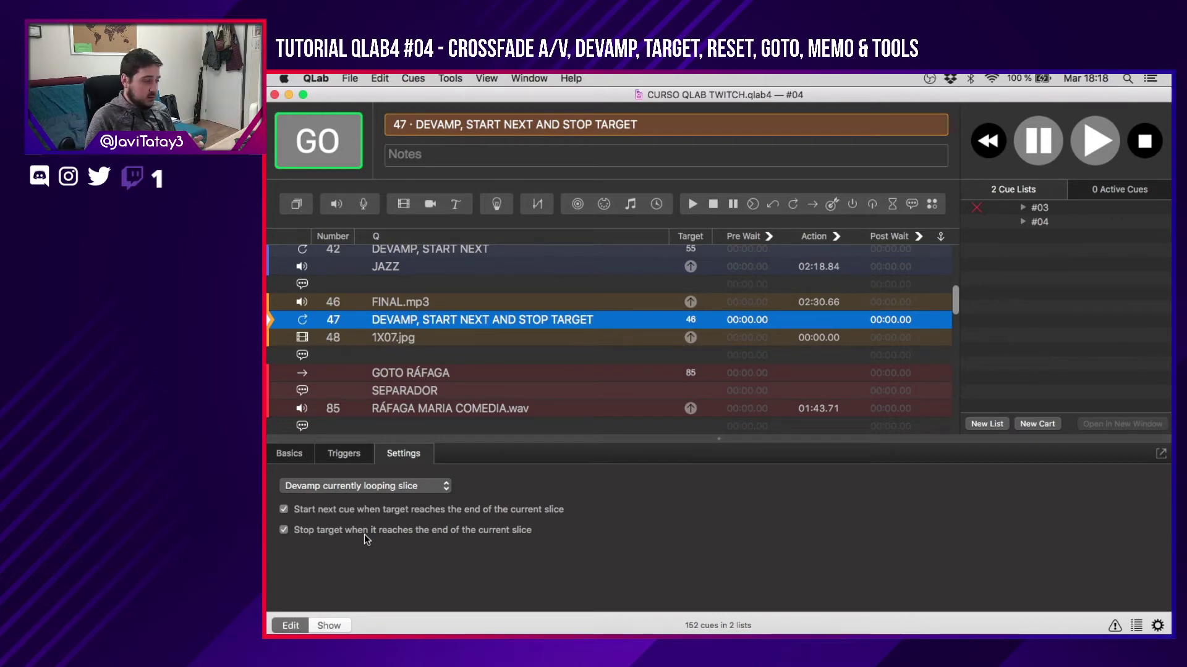
Audition cue 46, FINAL.mp3, run cue 47 during its looping first slice to bring up 1X07.jpg, and stop playback.
click(455, 302)
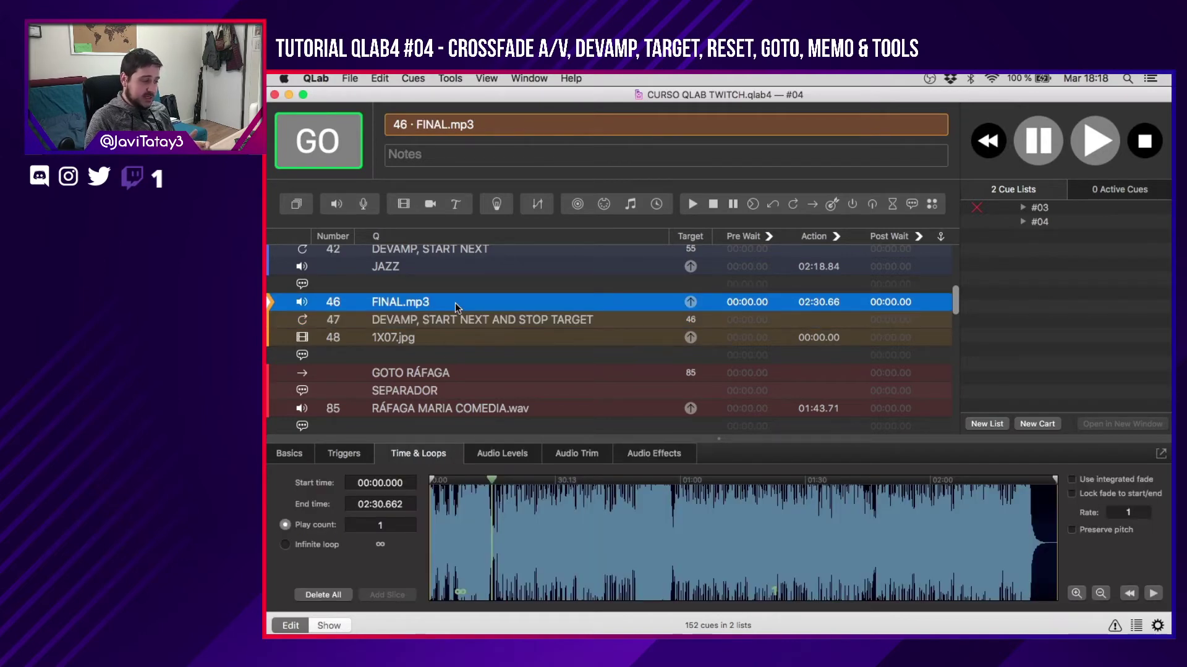
key(space)
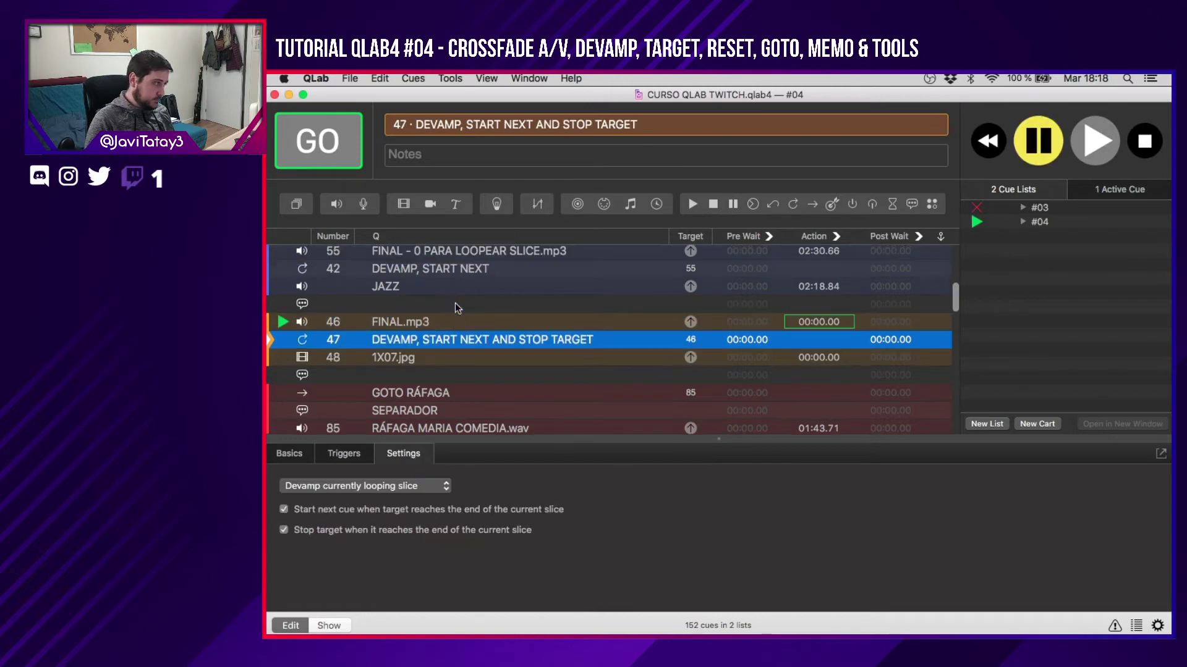
click(425, 325)
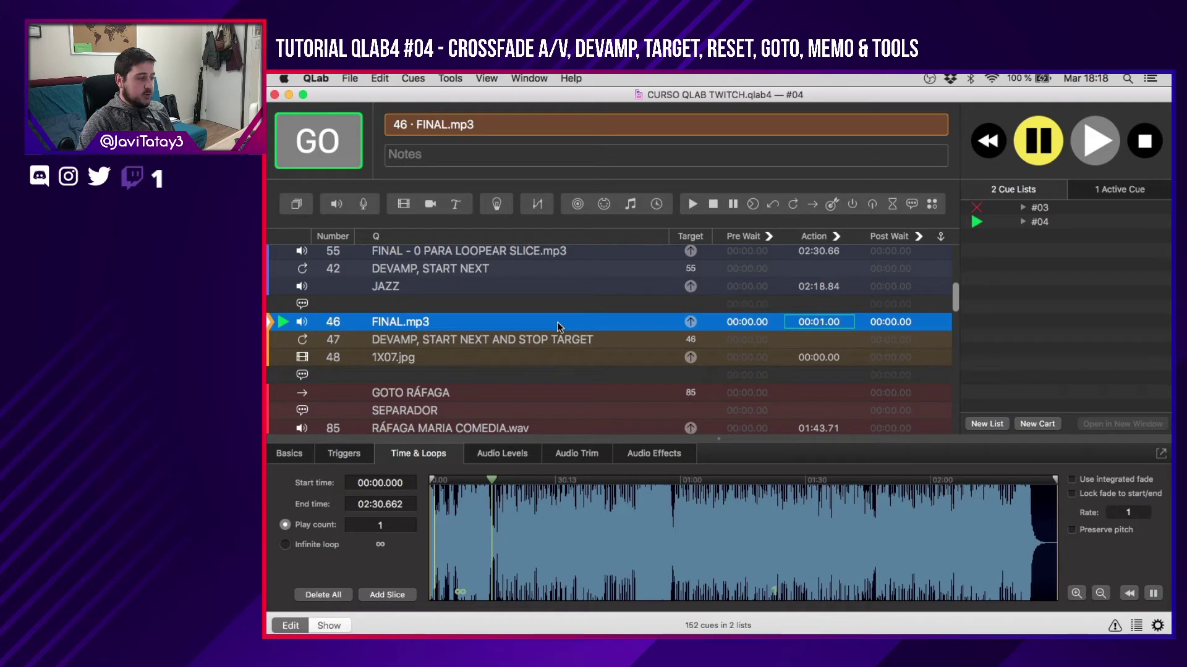
click(565, 345)
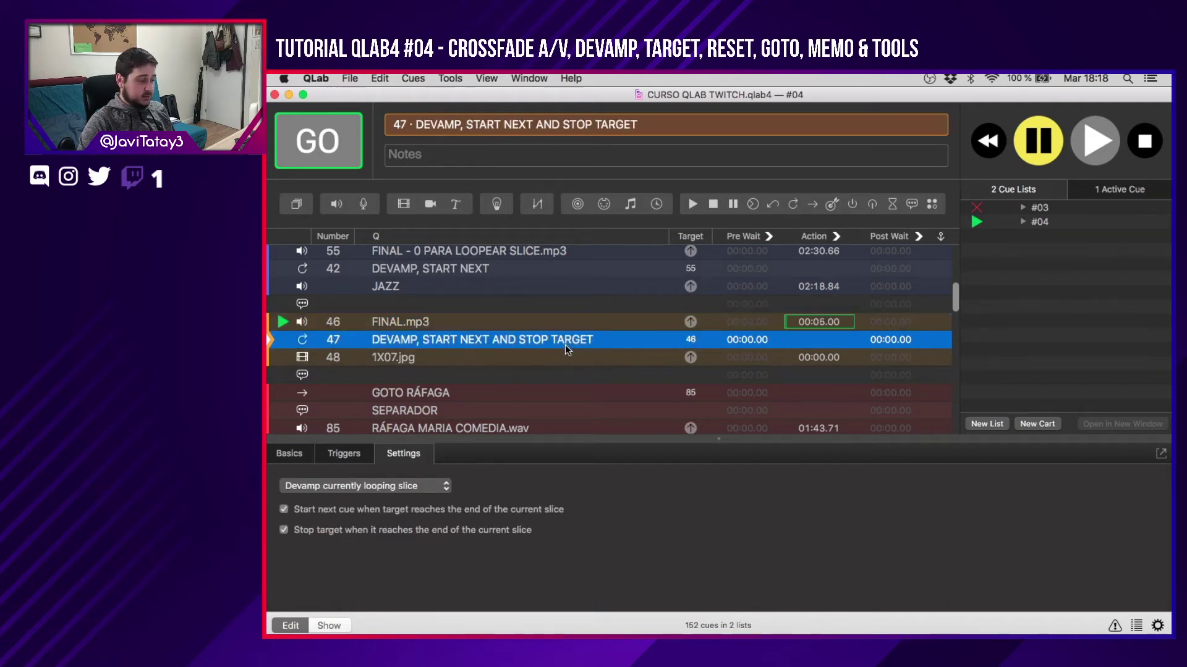
key(space)
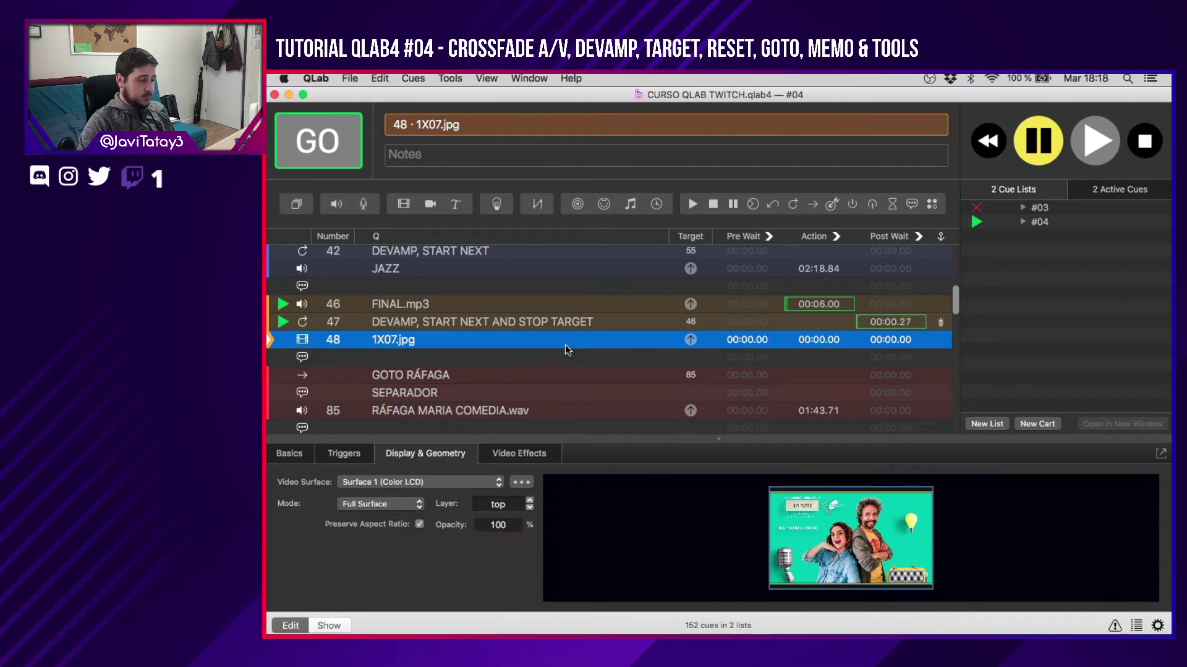
click(562, 305)
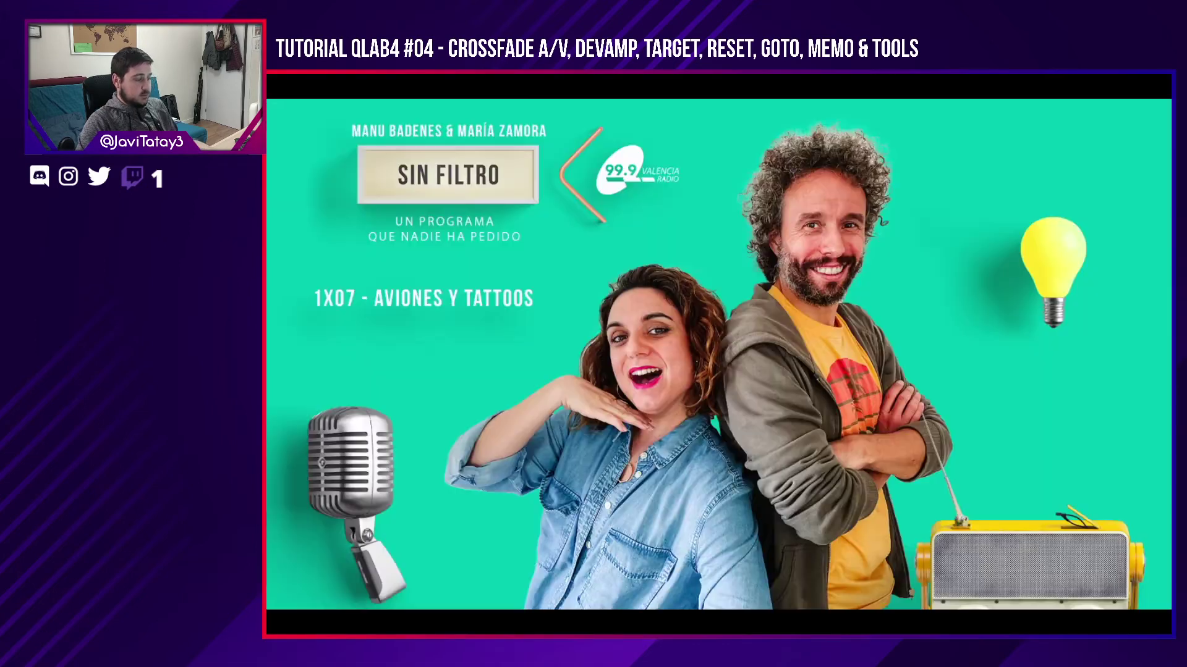
key(space)
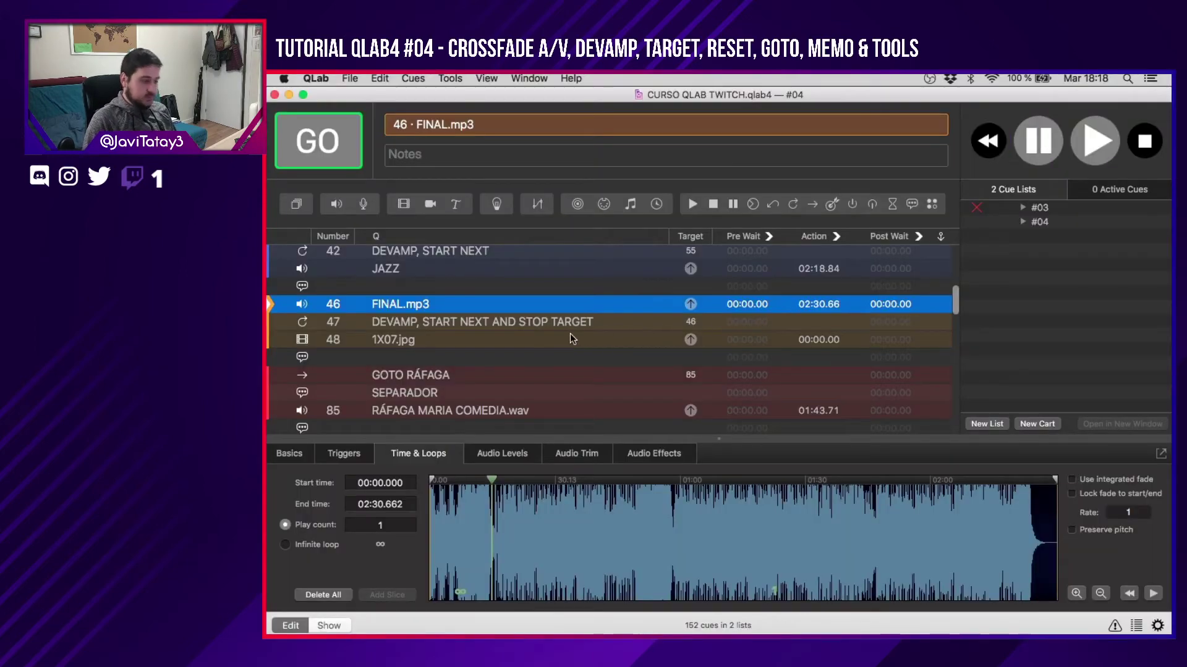
Review the display settings of image cue 48 and the slice marker in cue 46's waveform.
click(571, 340)
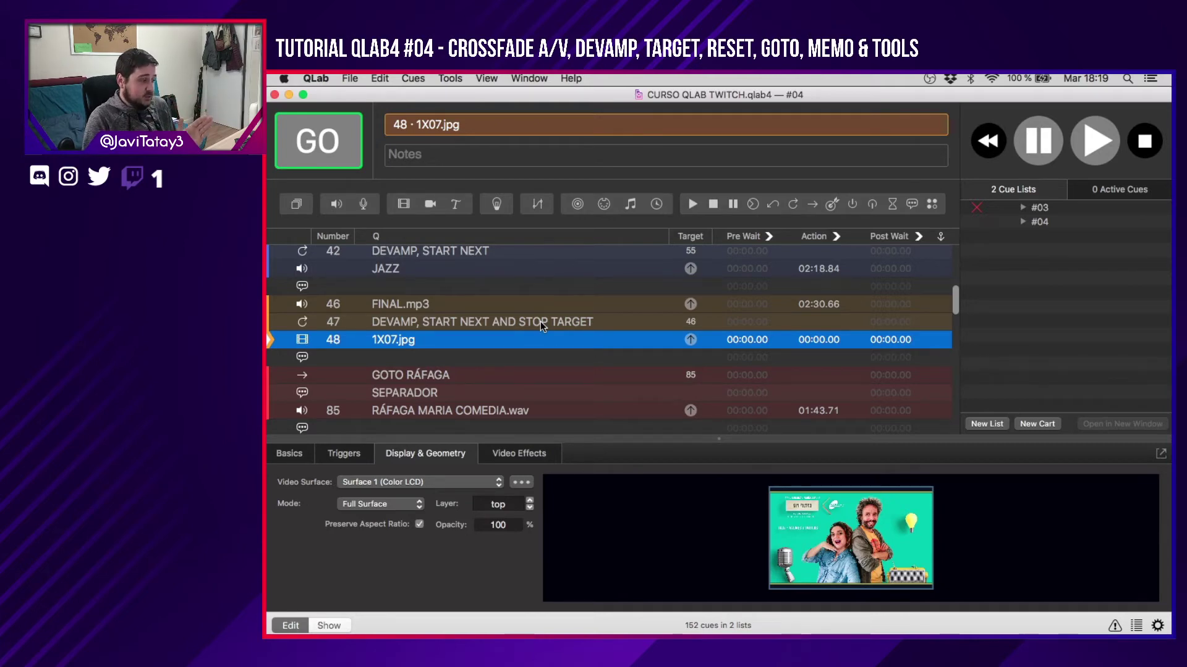
key(Up)
key(Up)
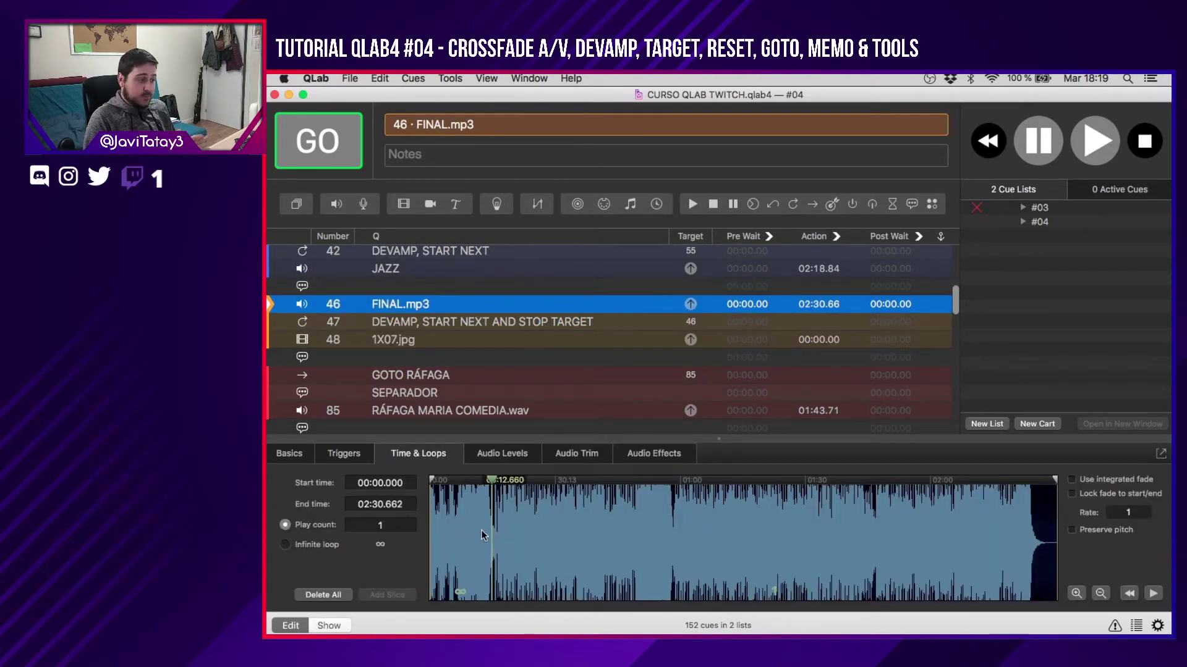
click(507, 340)
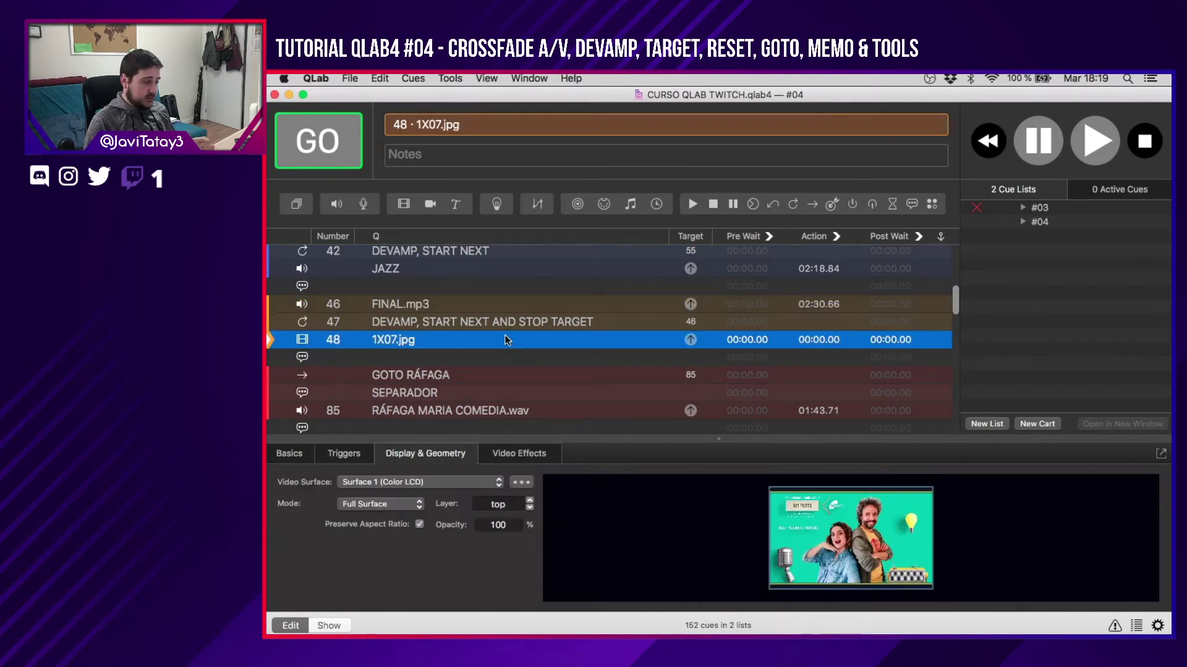
Play cue 46, FINAL.mp3, skip near the end of its first slice, run devamp cue 47 to trigger image cue 48, and stop playback.
click(464, 303)
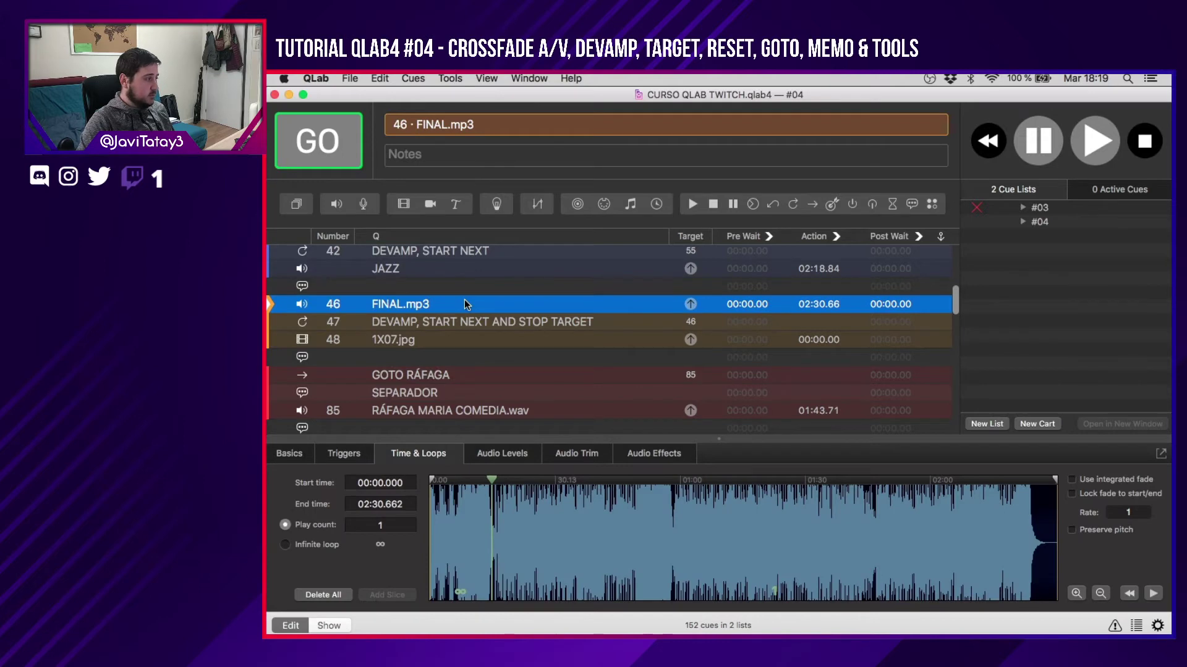
key(space)
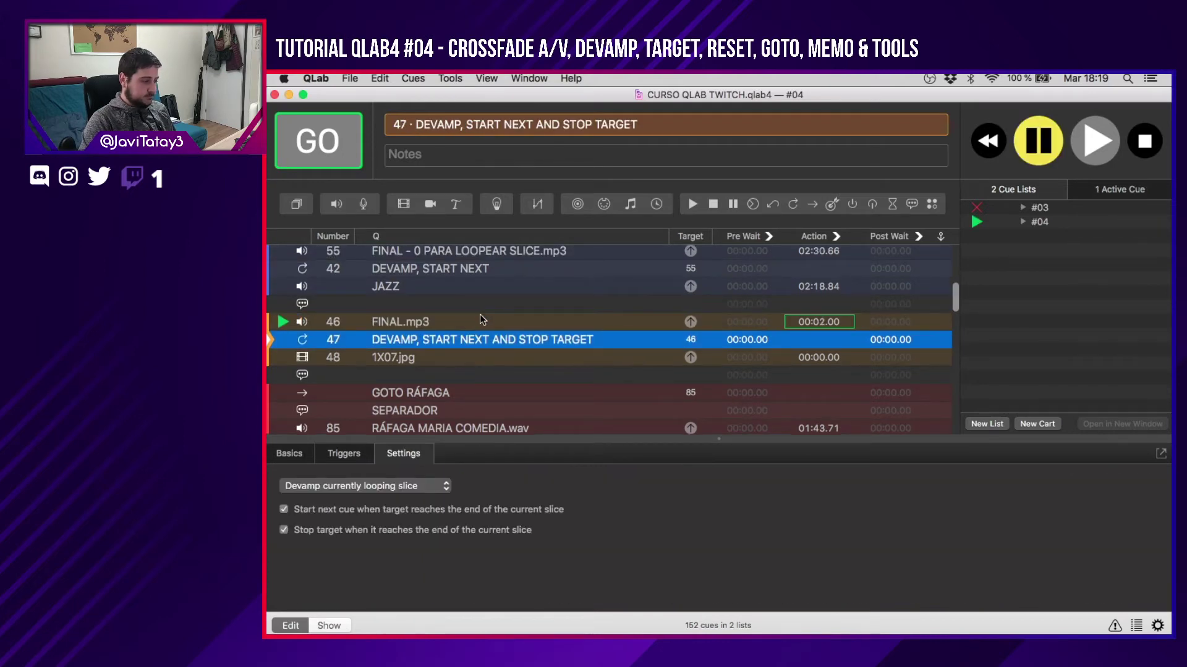
click(482, 321)
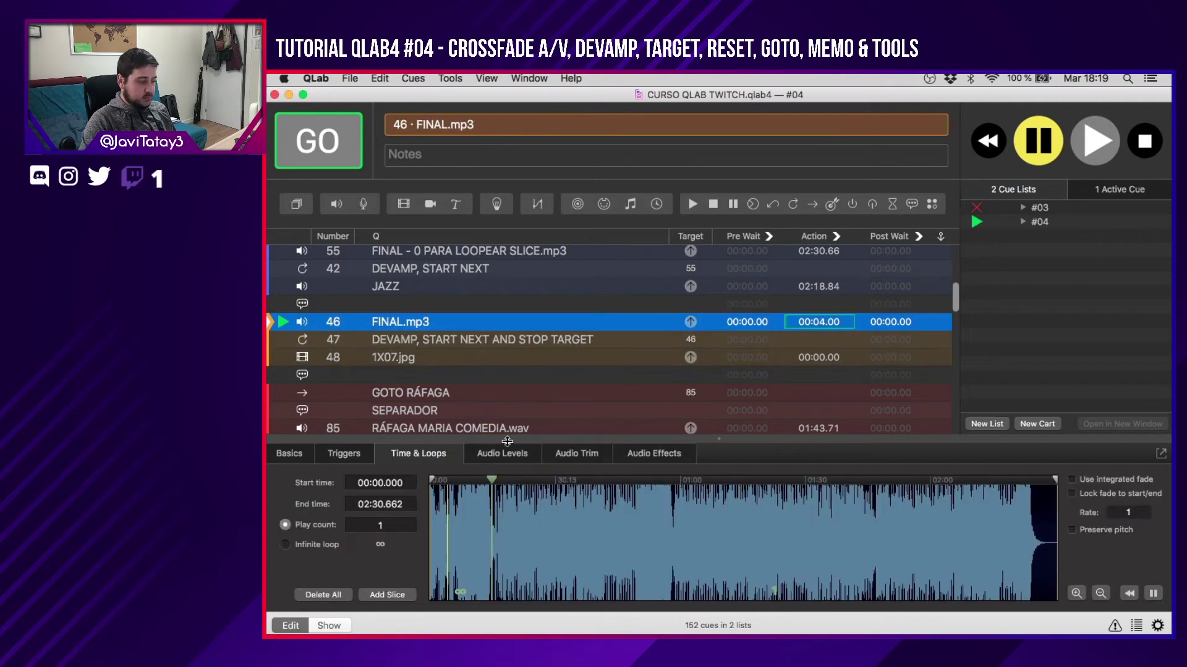
click(478, 500)
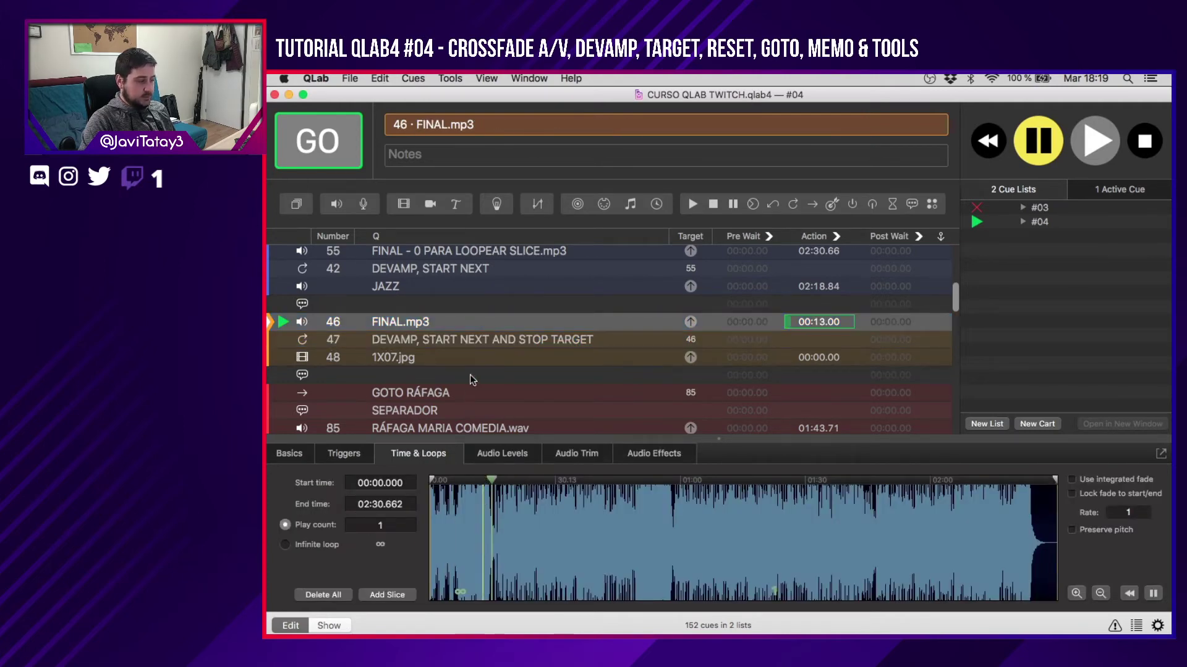
click(492, 339)
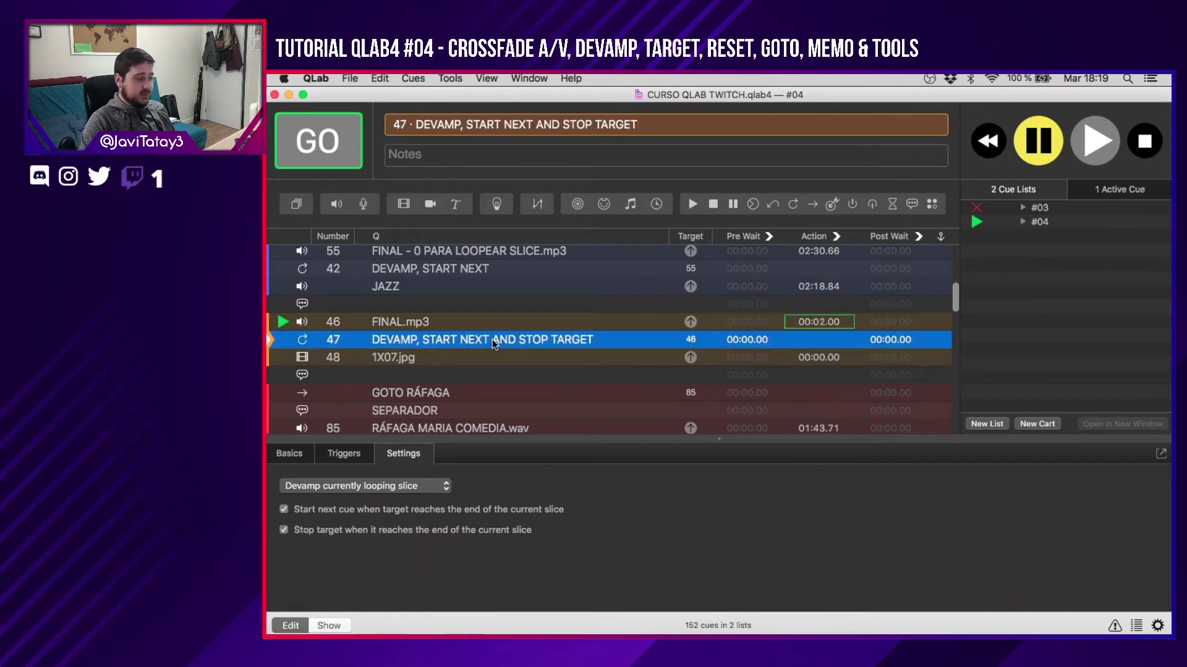
key(space)
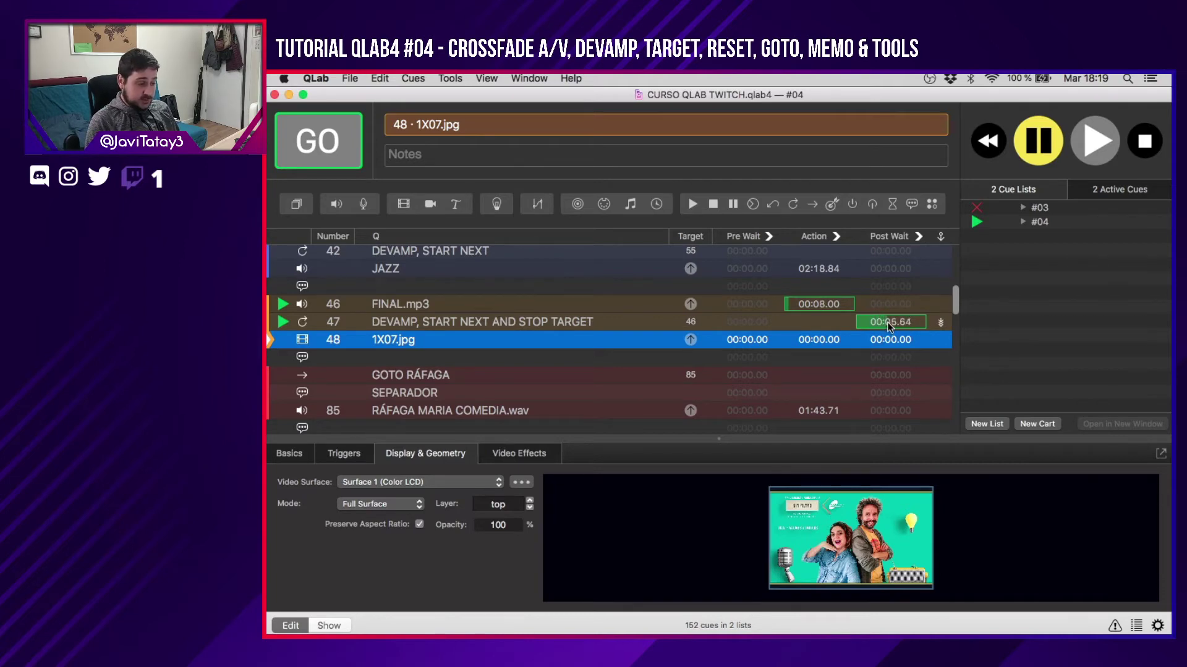
click(663, 302)
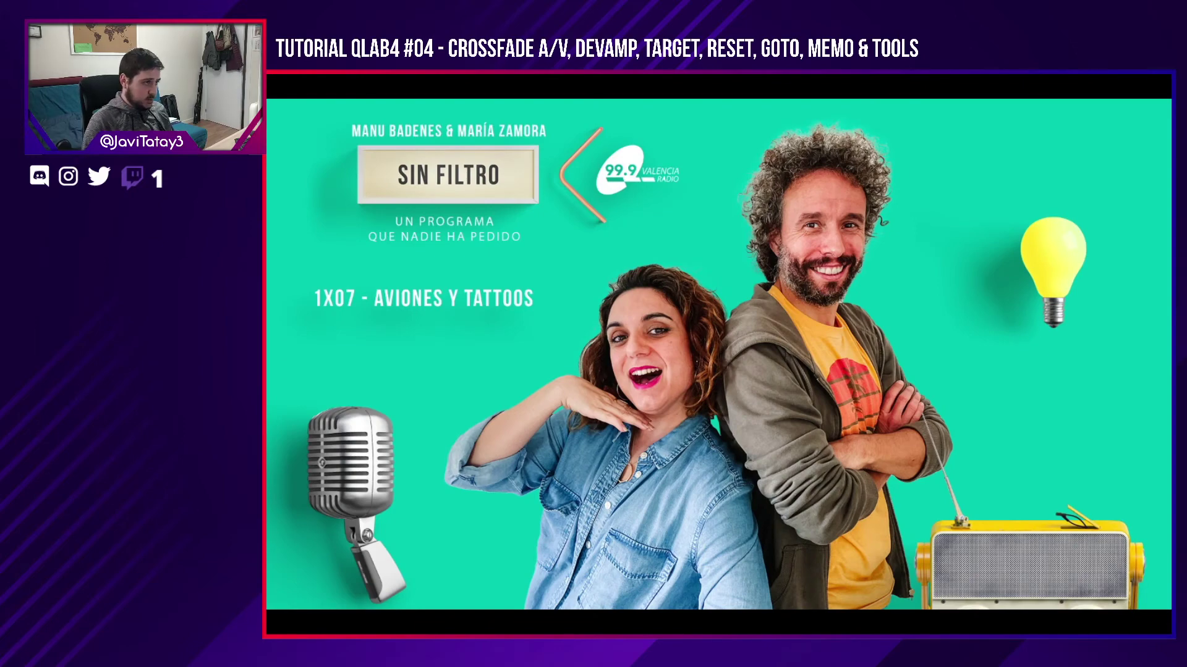
key(Escape)
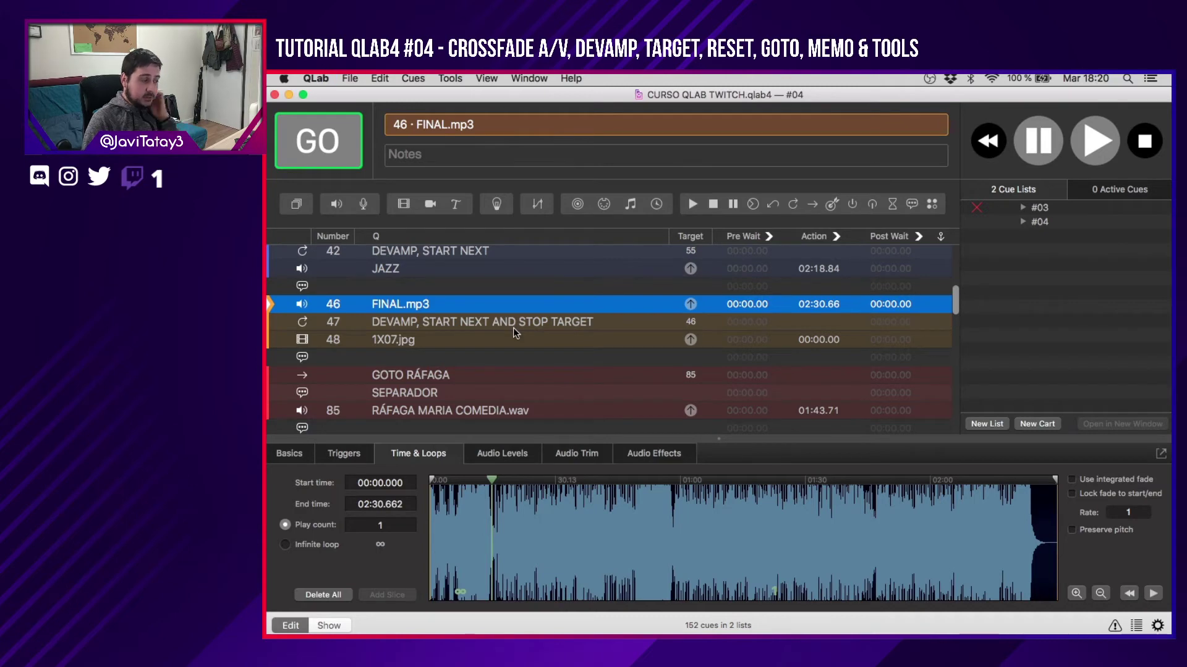
Review the devamp settings of cue 47 and the display settings of image cue 48.
click(479, 318)
scroll(479, 318, down, 1)
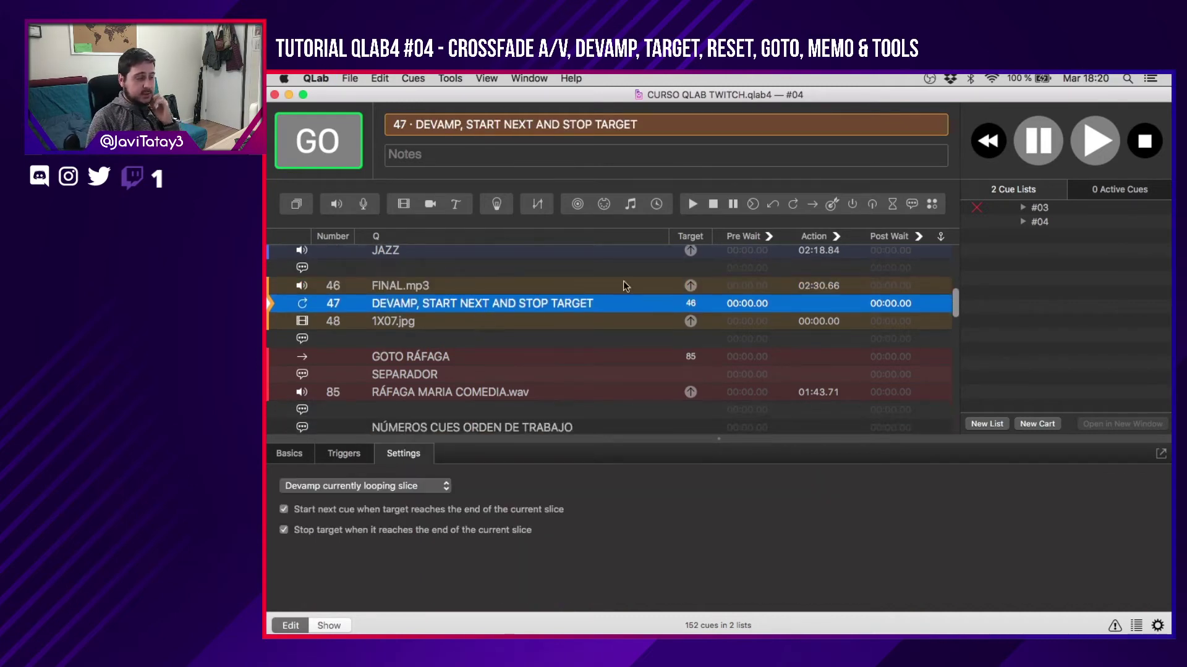
click(659, 323)
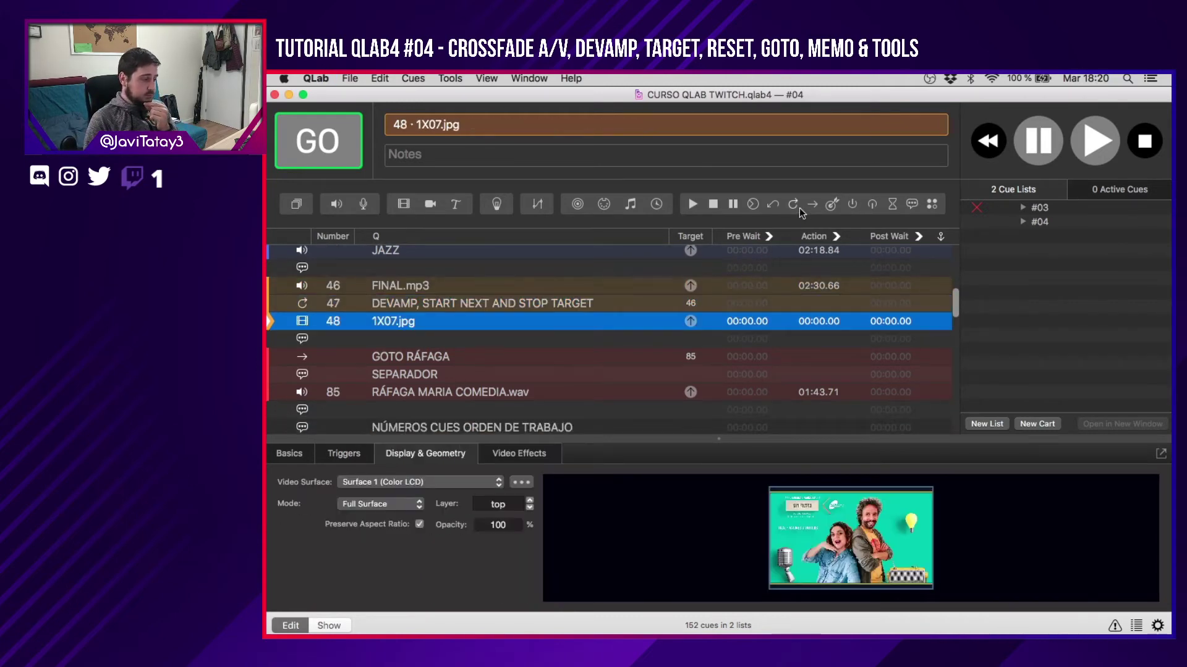
scroll(549, 295, down, 3)
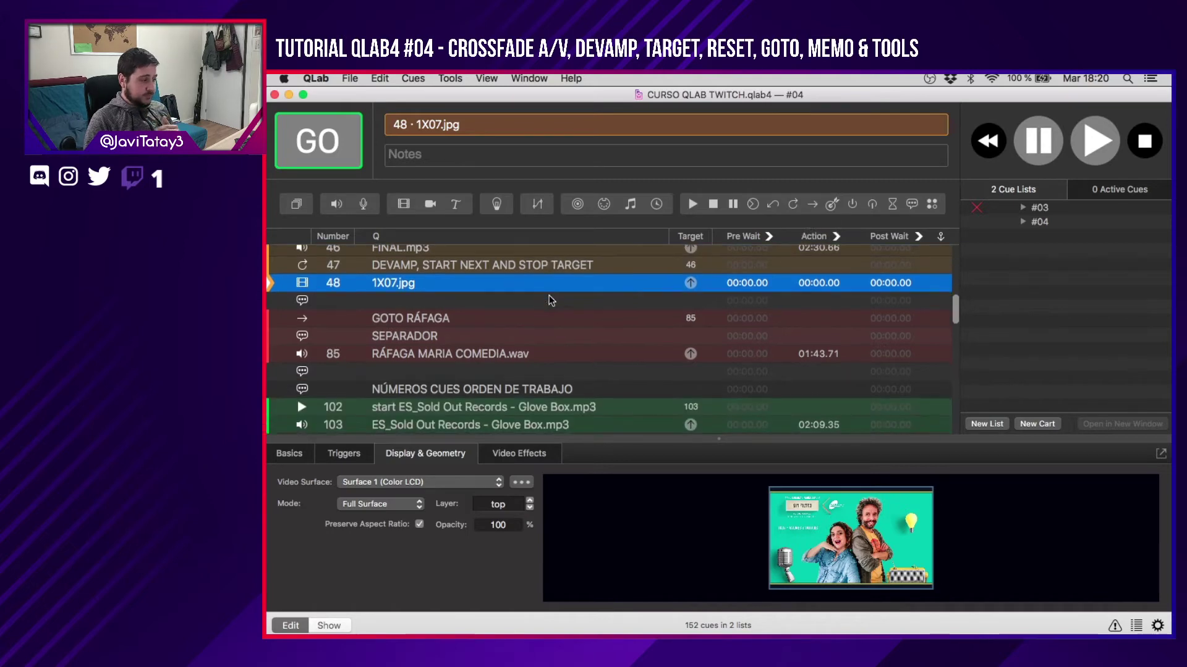
Review the basic settings and target of the GOTO RÁFAGA cue.
click(517, 287)
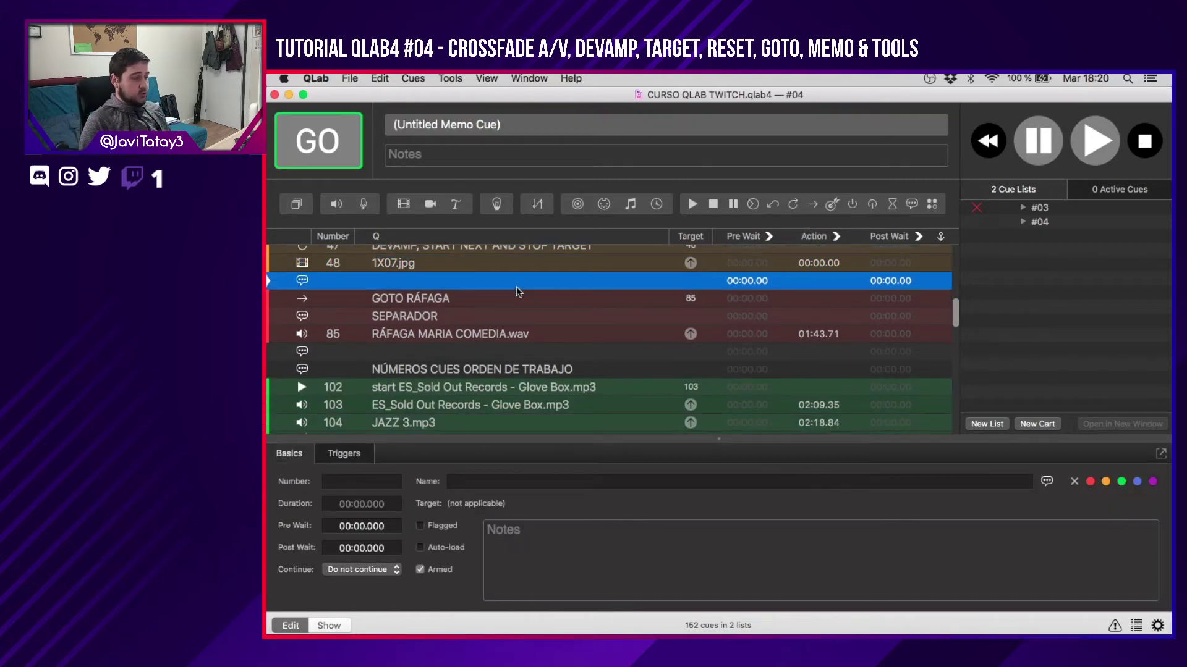
scroll(517, 287, down, 1)
click(509, 288)
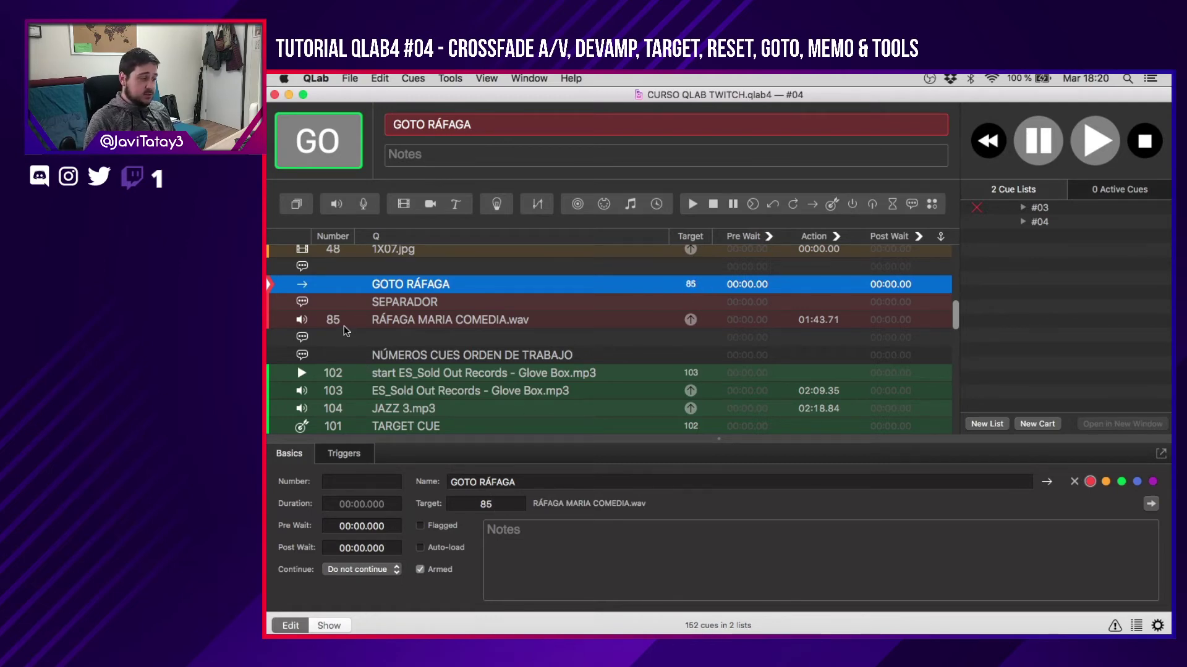
Insert a Start cue, a Stop cue and a Pause cue below the SEPARADOR memo cue.
click(436, 299)
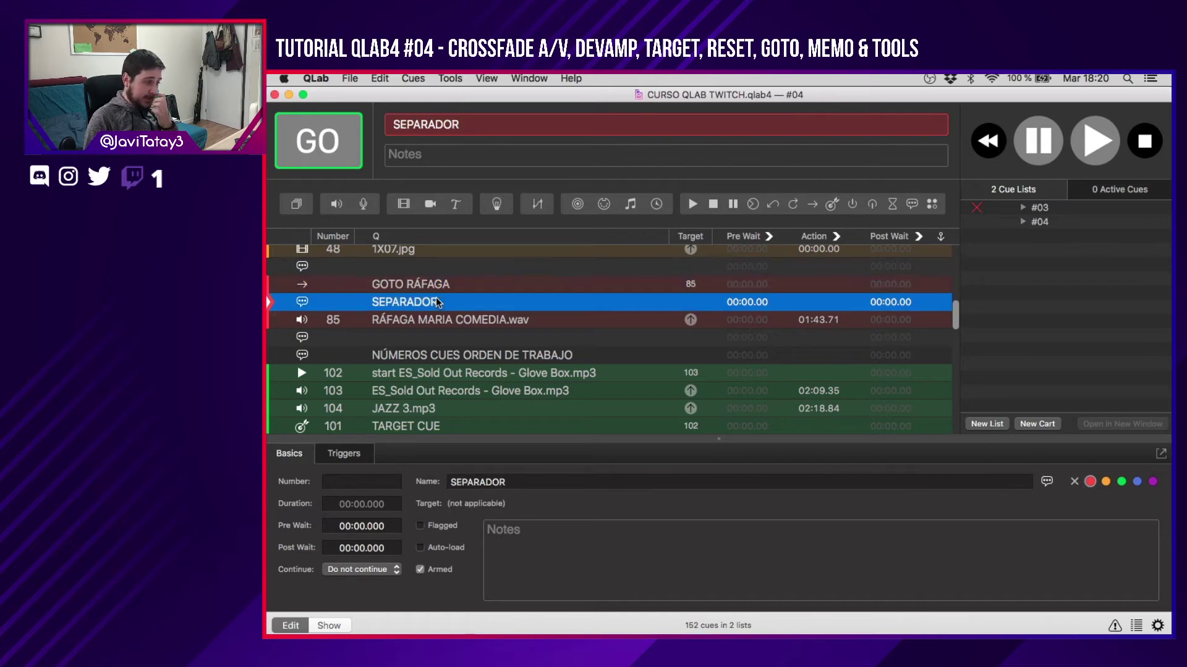
click(691, 205)
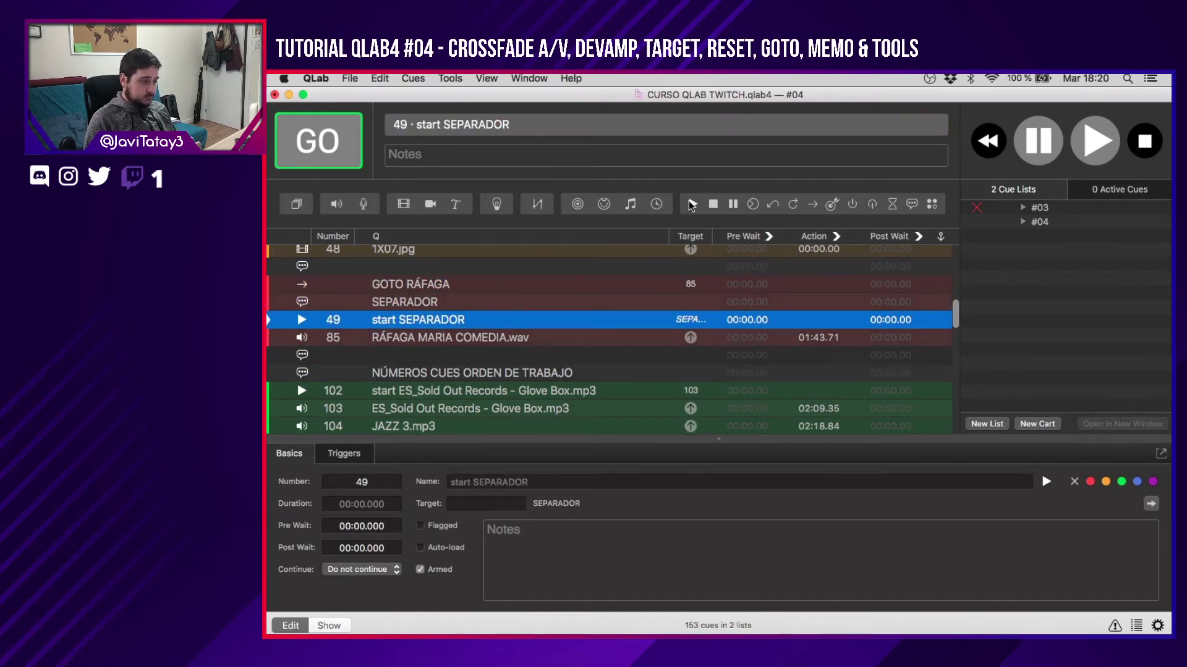
click(712, 204)
click(733, 204)
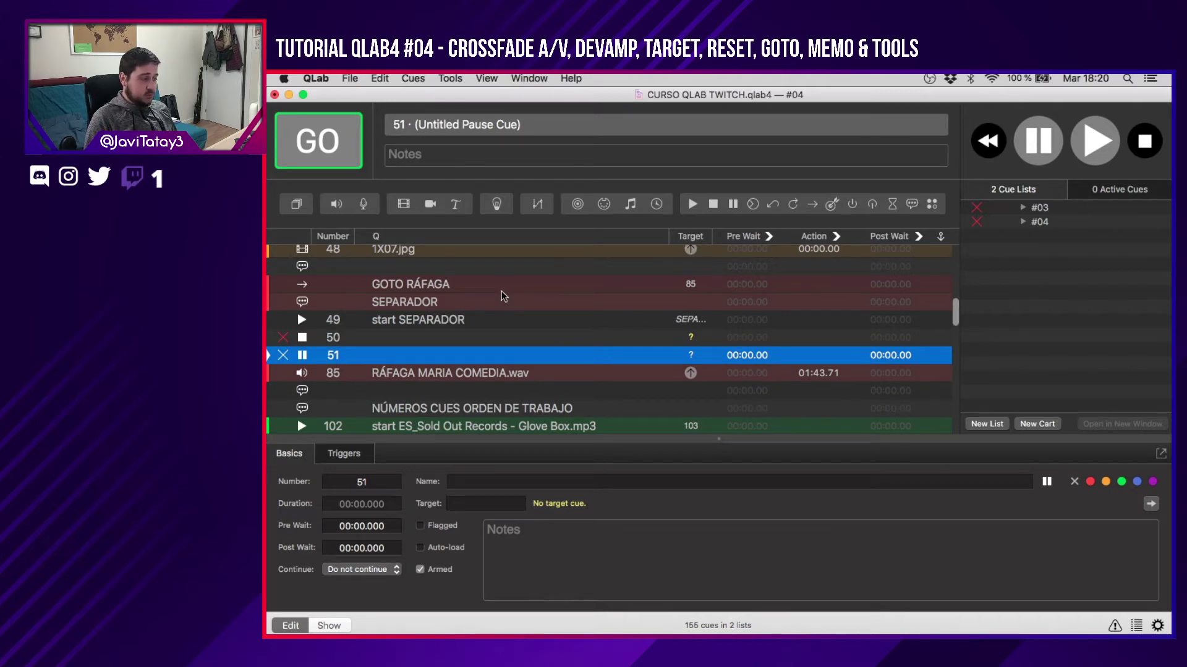
Run the GOTO RÁFAGA cue to jump to cue 85, and undo the insertion of the Pause cue.
click(476, 288)
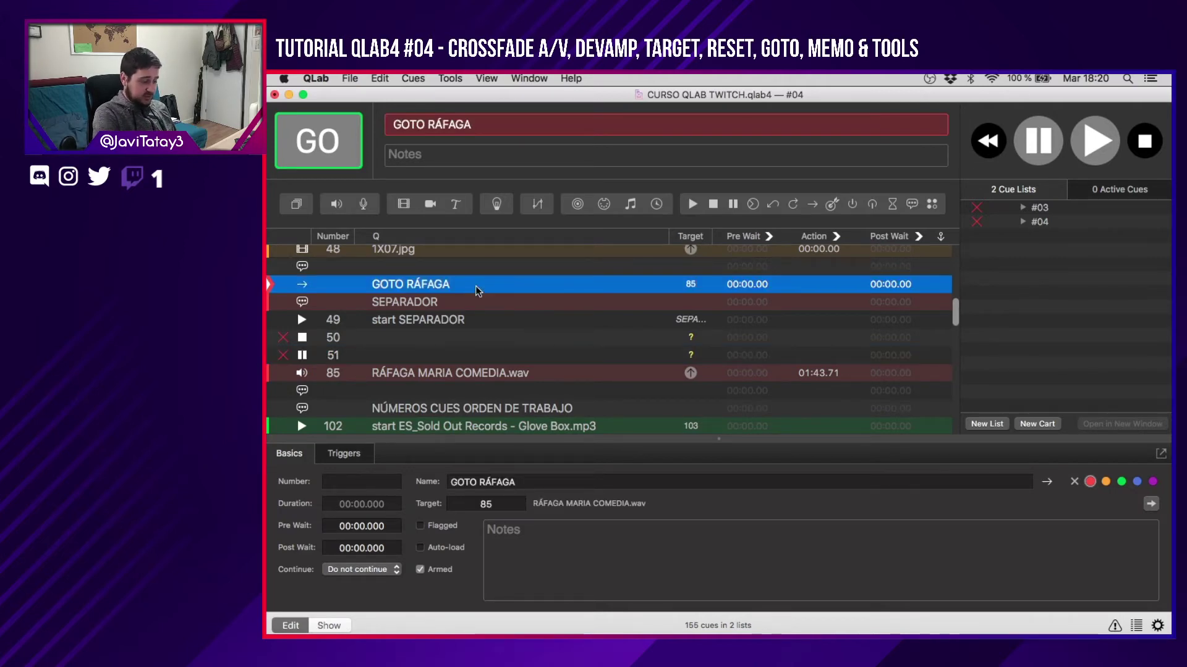
key(space)
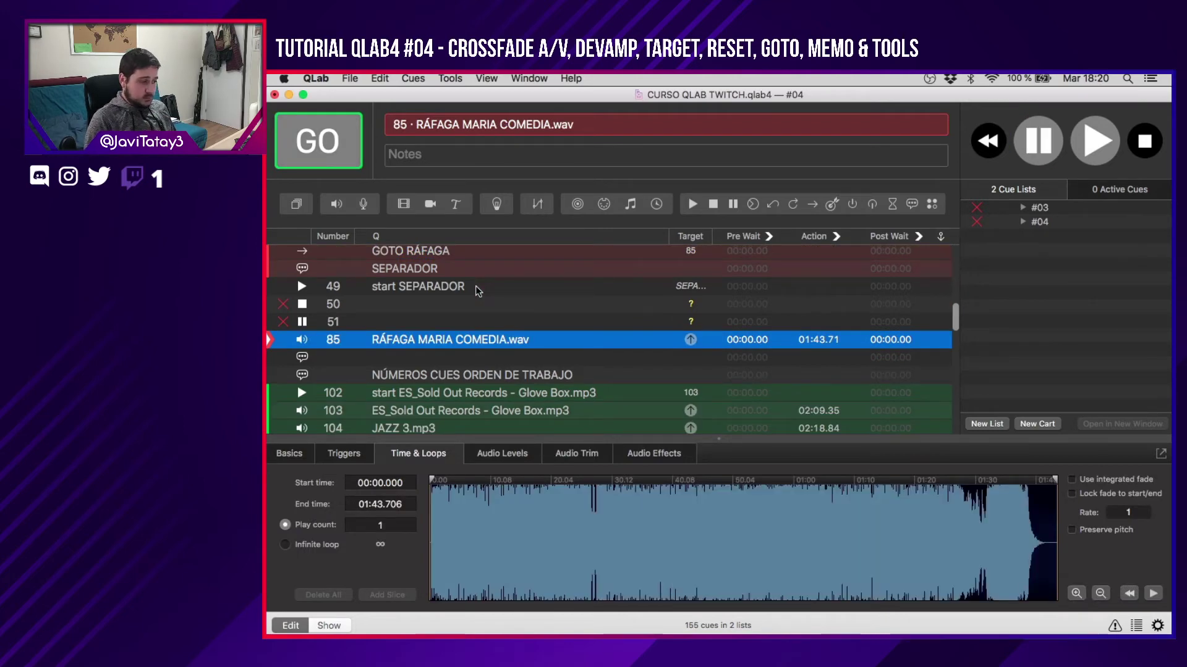
key(super+z)
scroll(489, 291, up, 2)
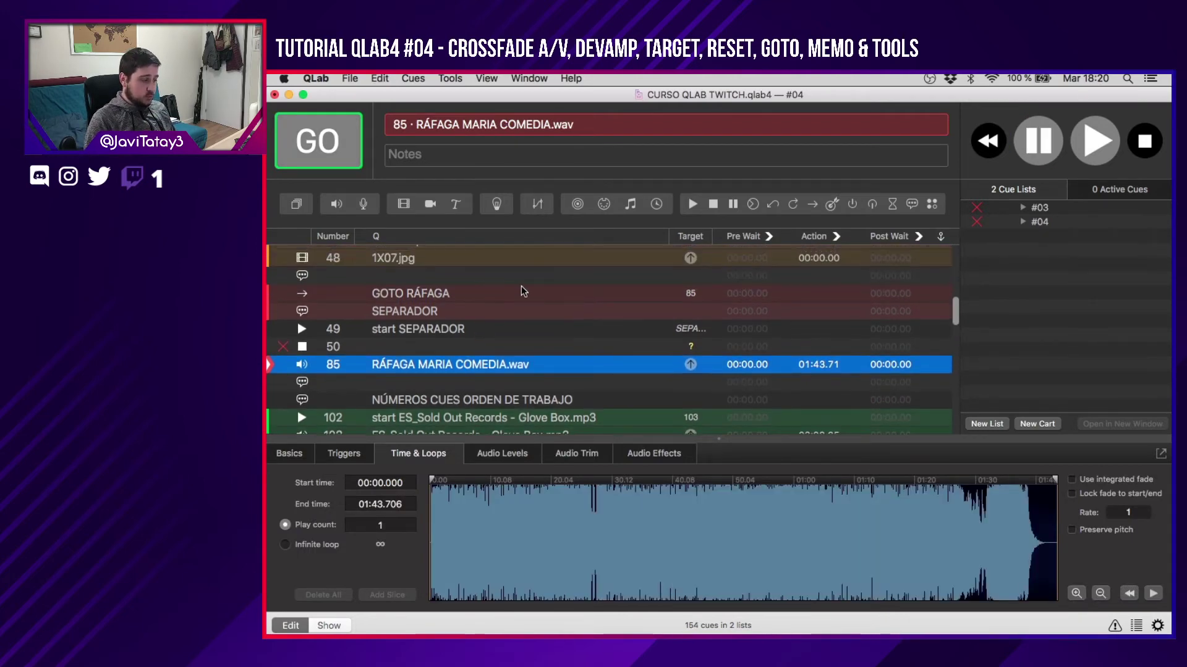
scroll(538, 398, down, 1)
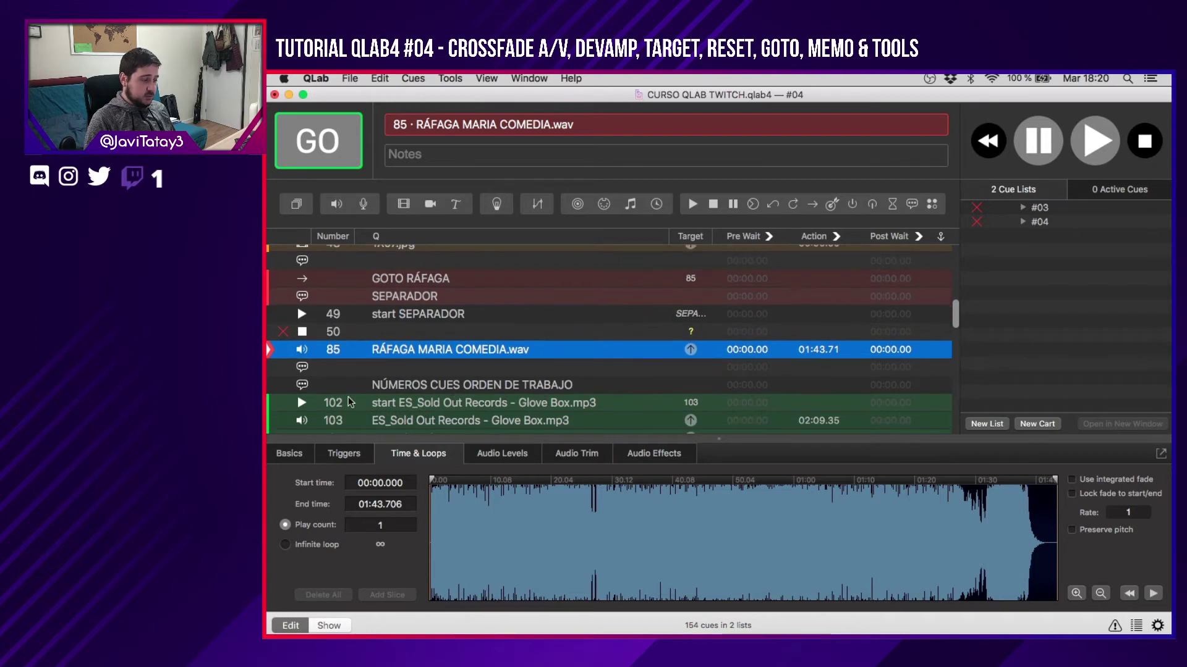
Set the GOTO RÁFAGA cue's target to 102 and run it to jump to that cue.
double_click(692, 280)
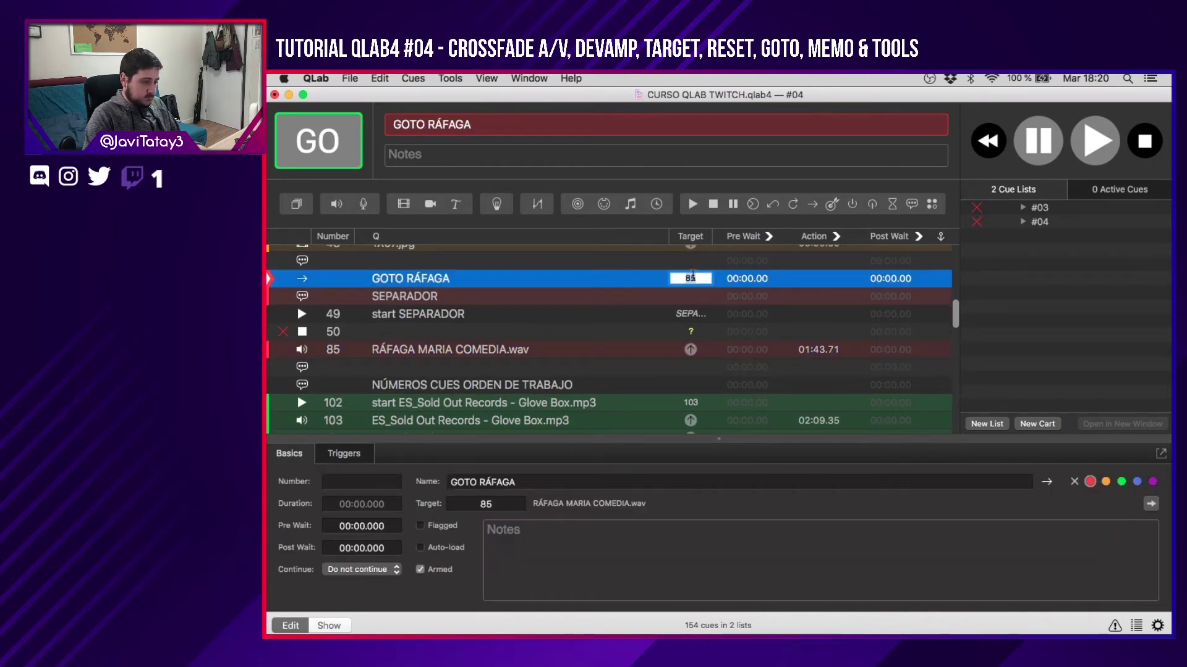
text(102)
key(Return)
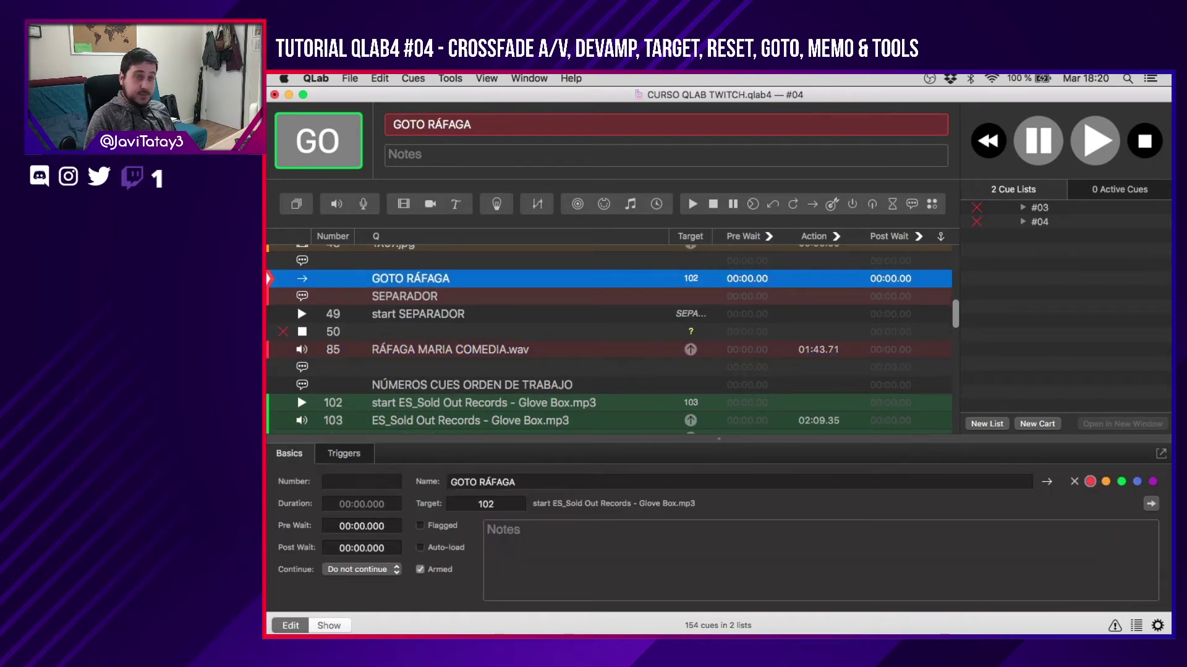
key(space)
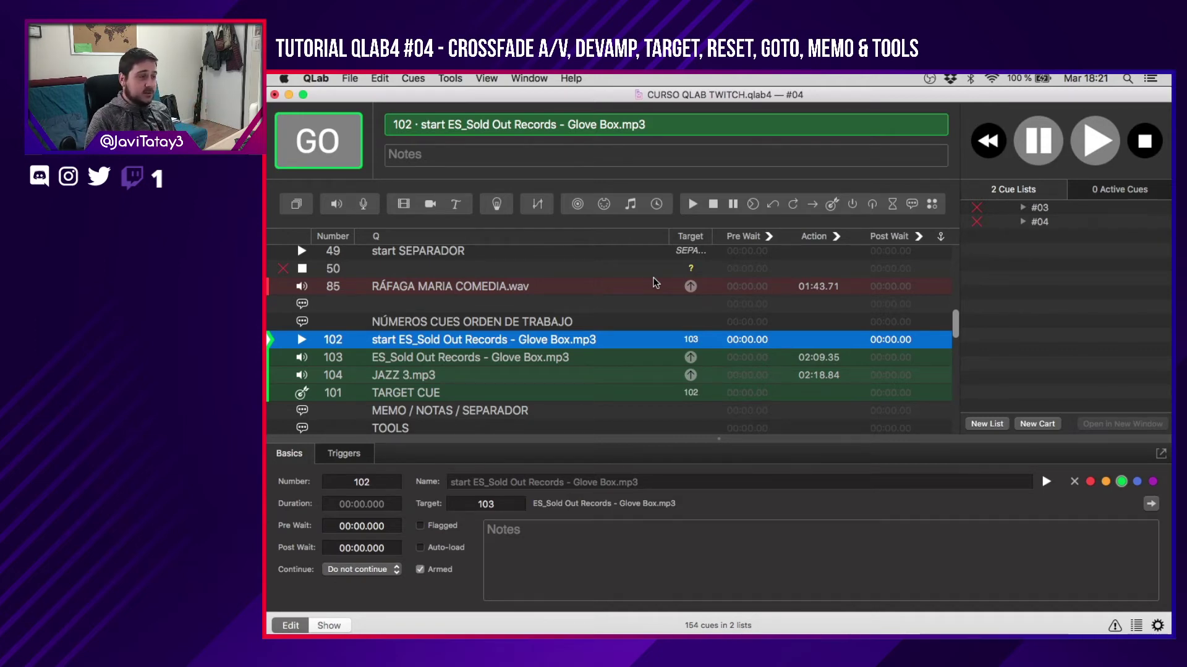
Undo the GOTO RÁFAGA target change and the insertion of the Stop and Start cues.
scroll(656, 282, up, 2)
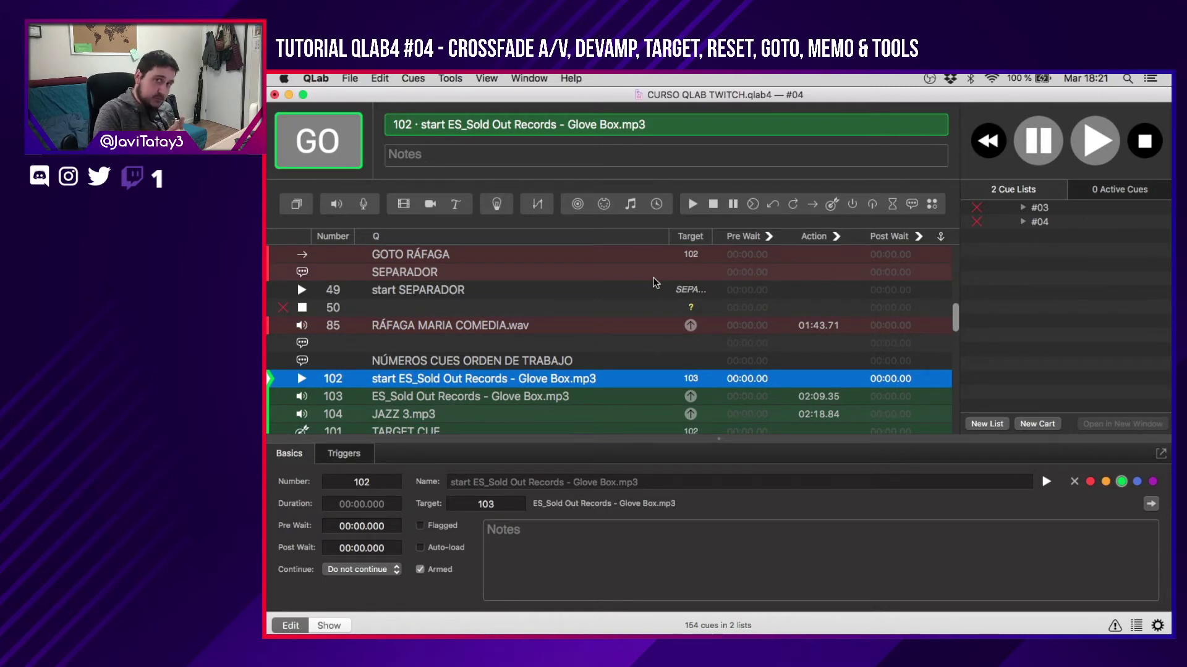
scroll(655, 283, up, 1)
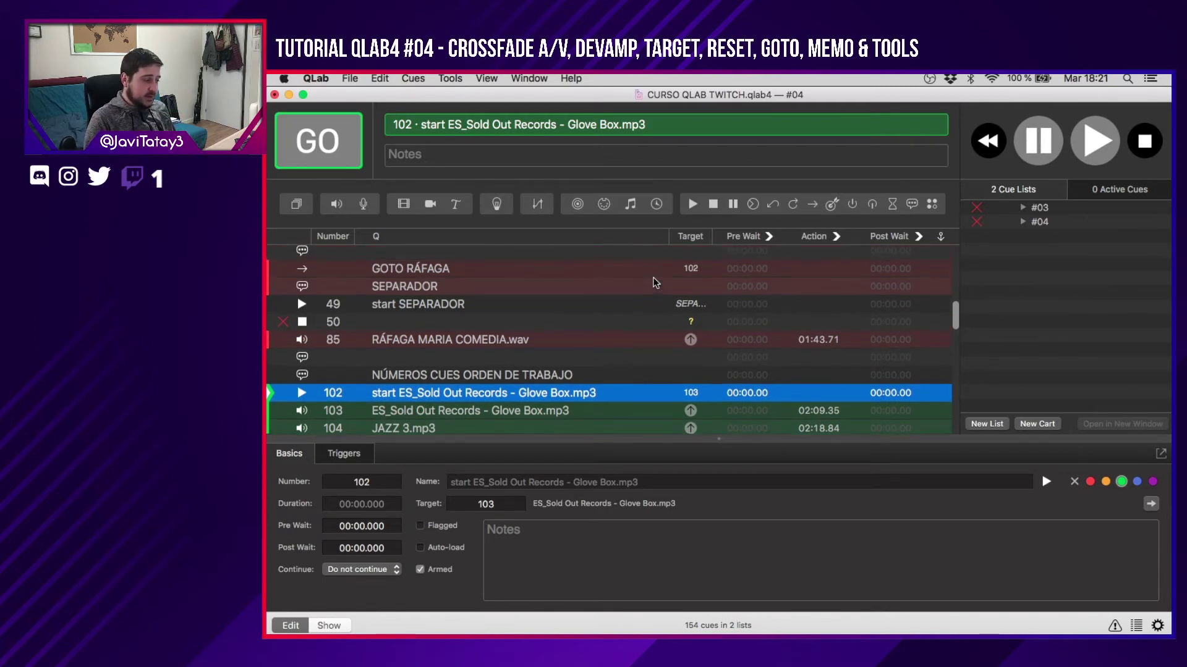
super+click(611, 289)
key(super+z)
key(super+z)
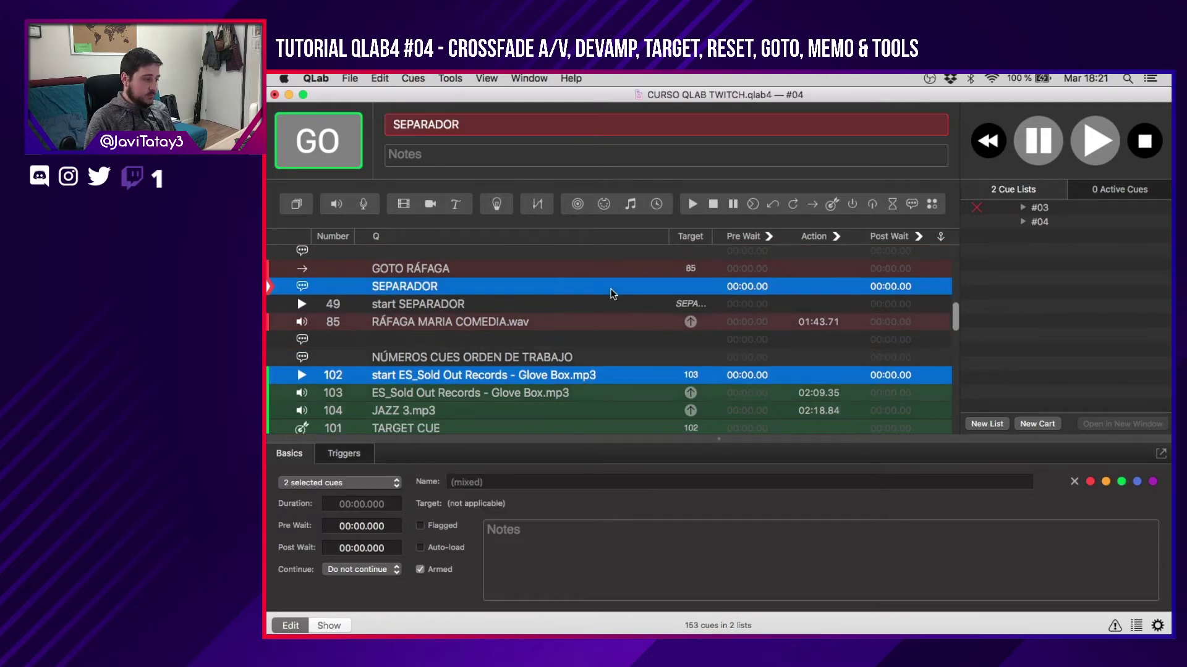
Run the GOTO RÁFAGA cue to jump to cue 85, play that audio cue briefly, and stop playback.
click(488, 270)
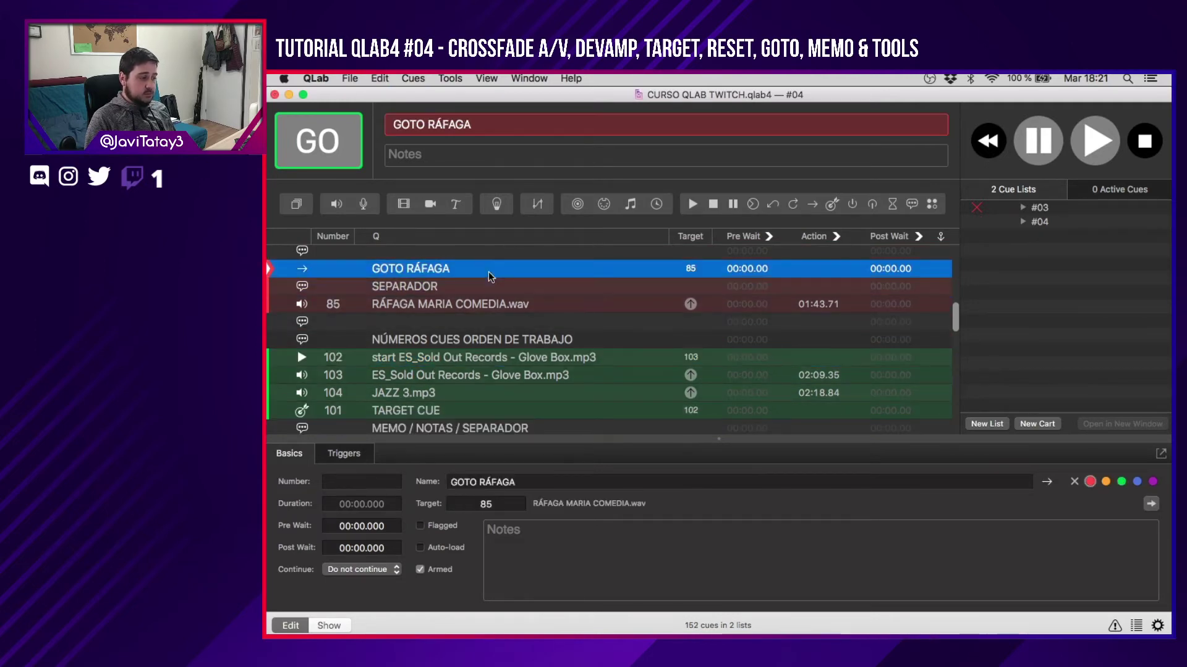
key(space)
key(space)
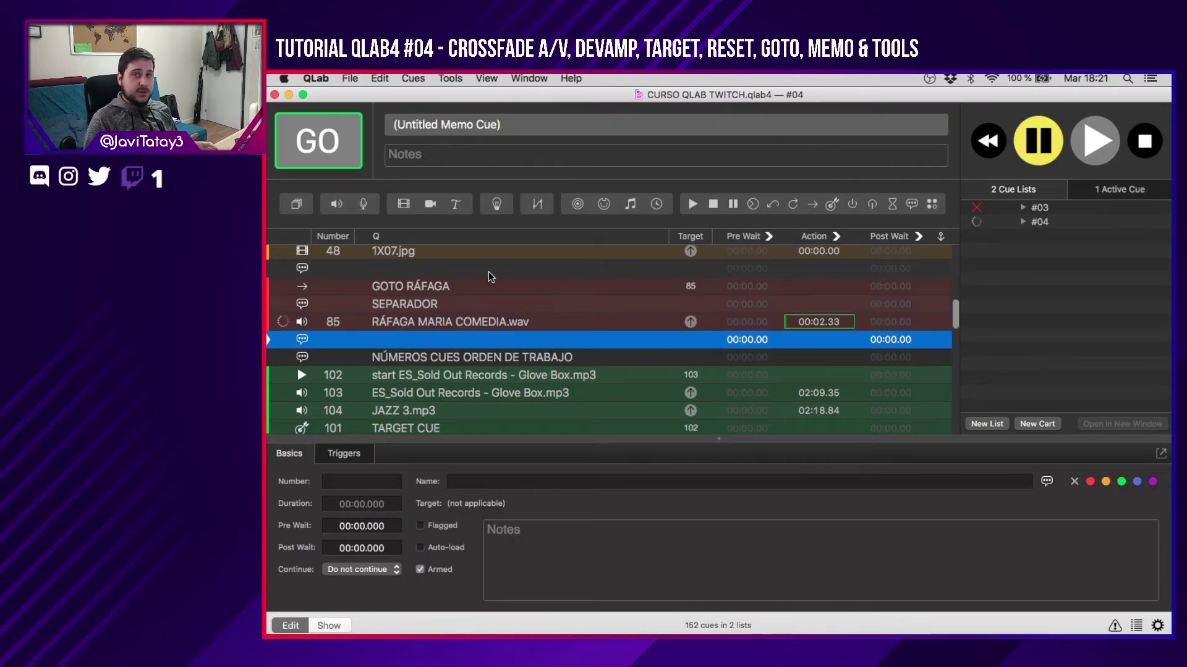
key(Escape)
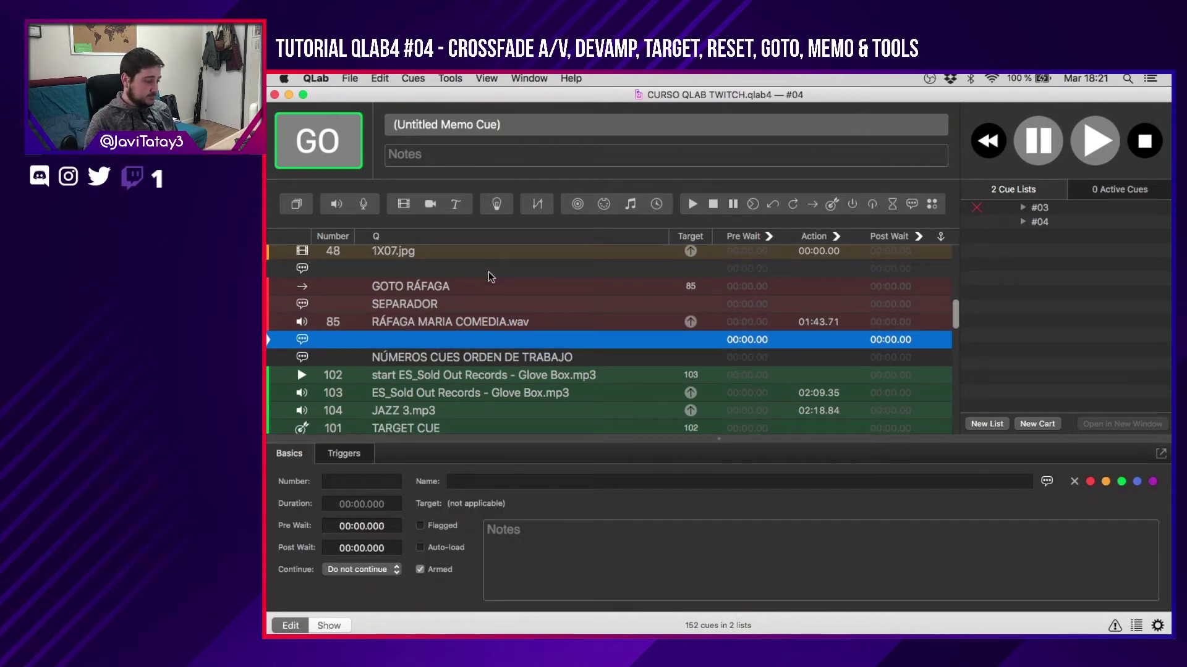
Review the NÚMEROS CUES ORDEN DE TRABAJO memo, TARGET CUE 101, Start cue 102 and audio cue 103.
scroll(488, 272, down, 4)
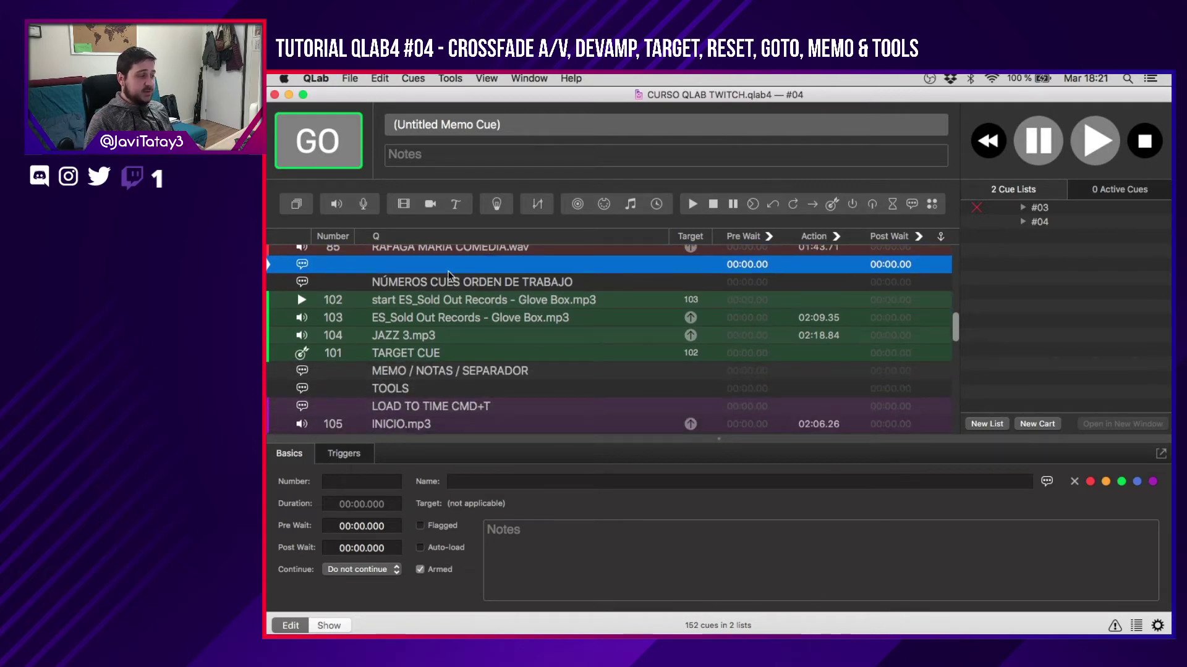
click(433, 282)
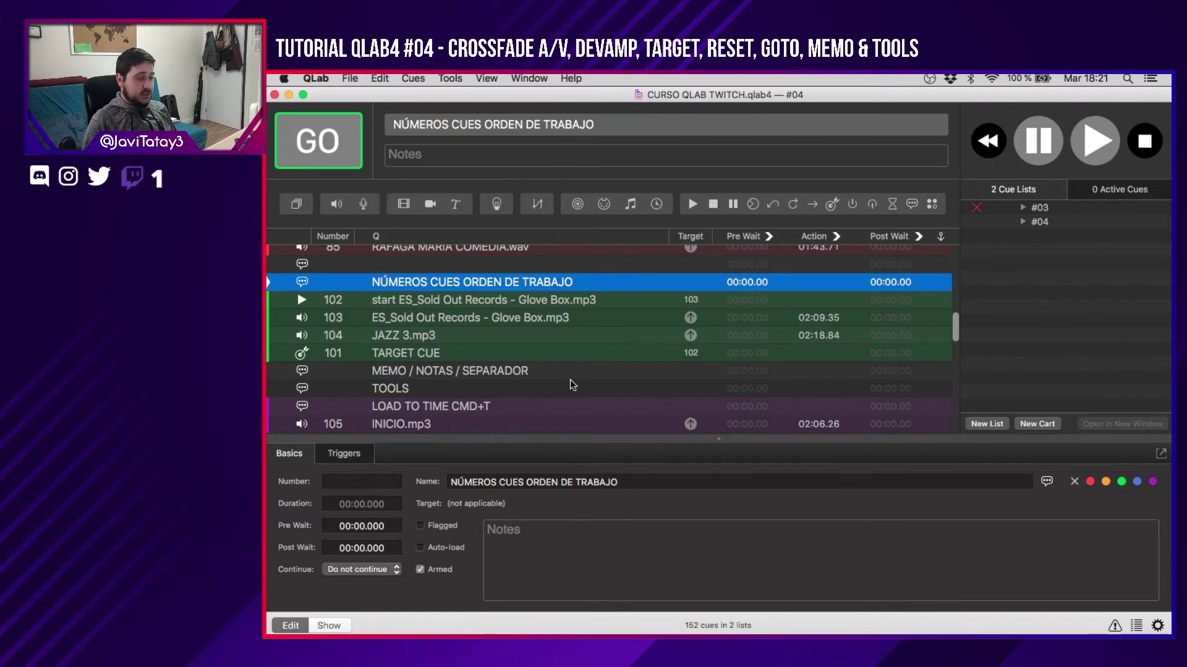
key(Up)
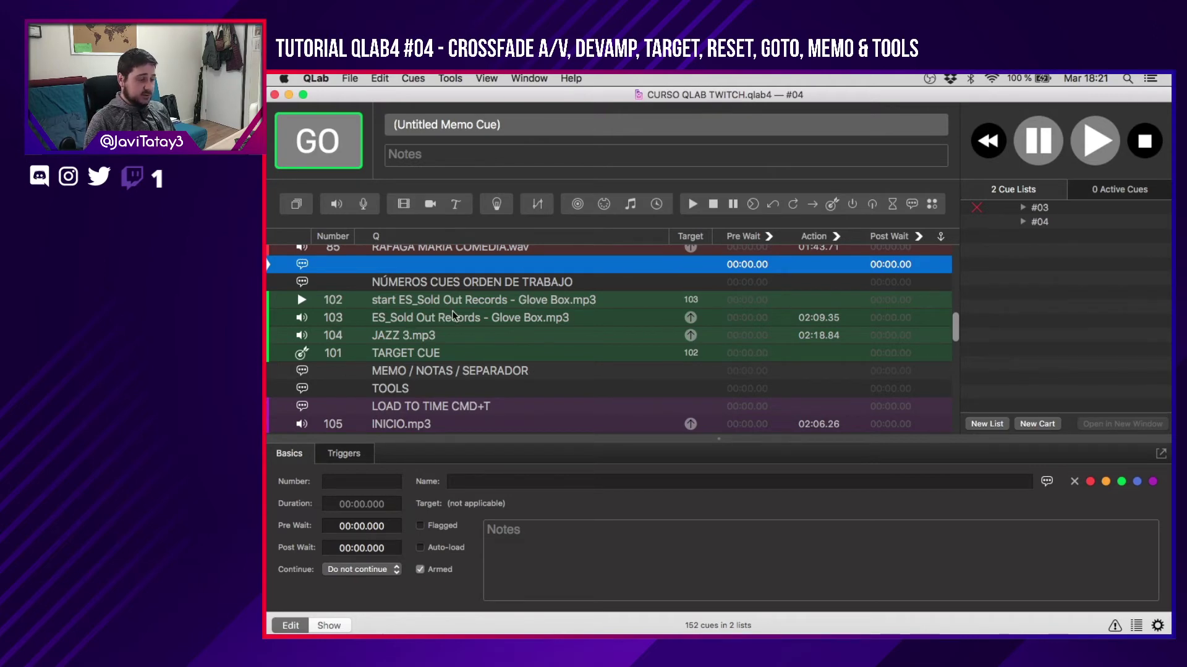
click(419, 352)
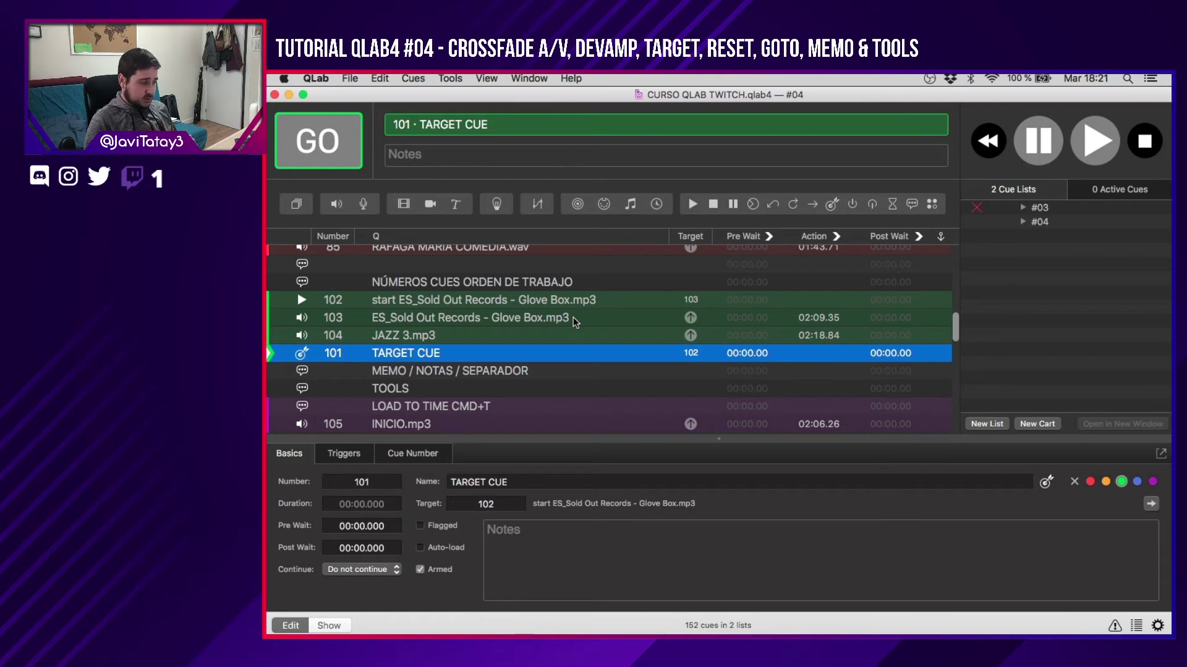
click(553, 305)
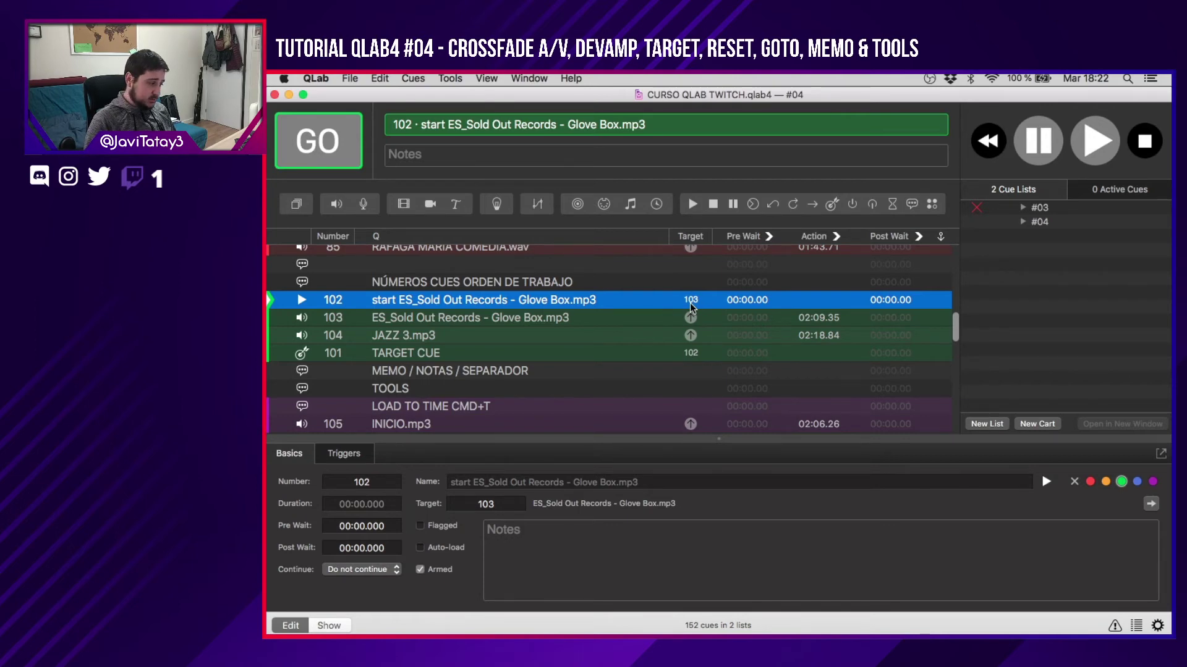
click(446, 320)
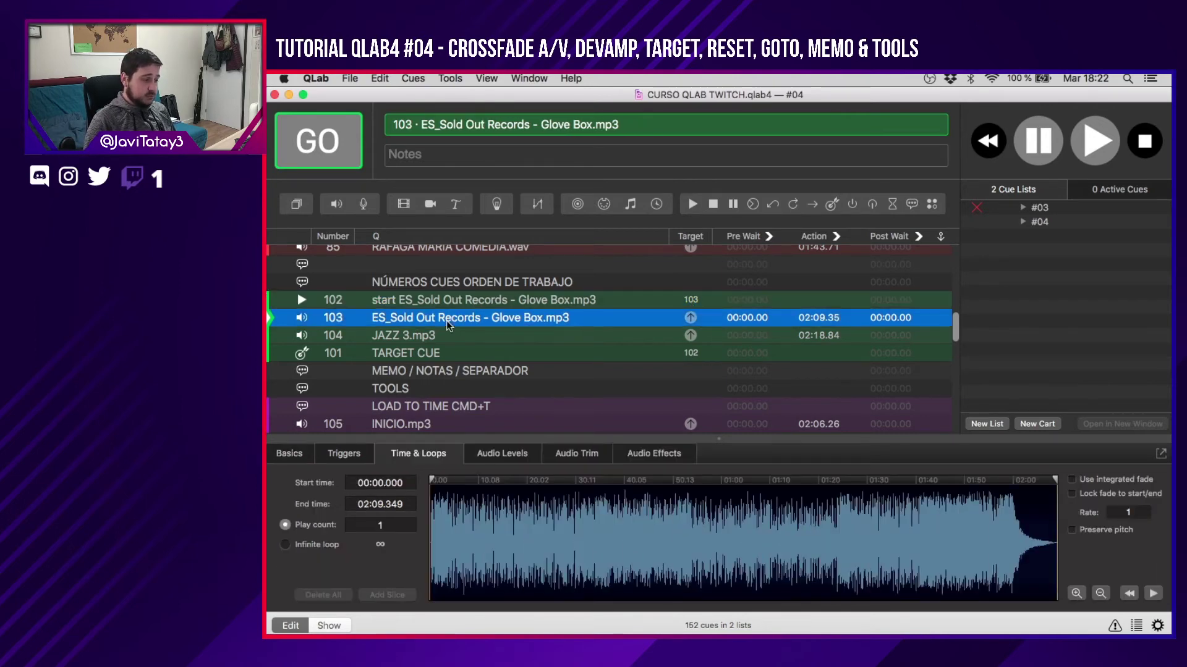
Run Start cue 102 and audio cue 103 in turn, stopping playback after each one.
click(509, 302)
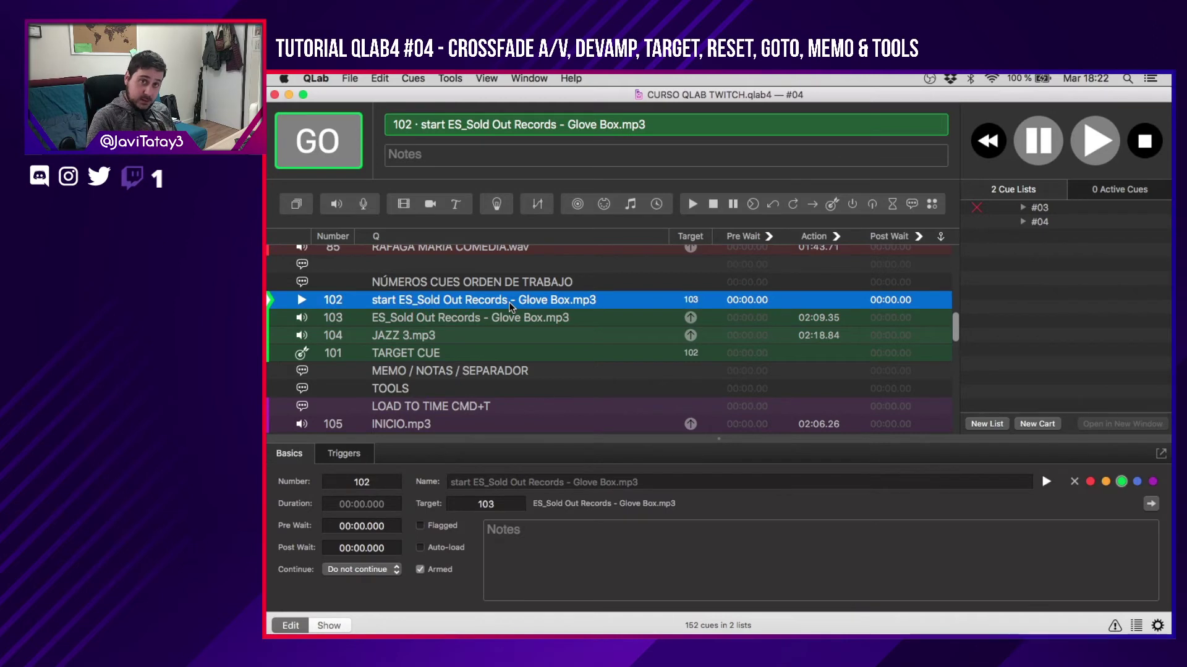
key(space)
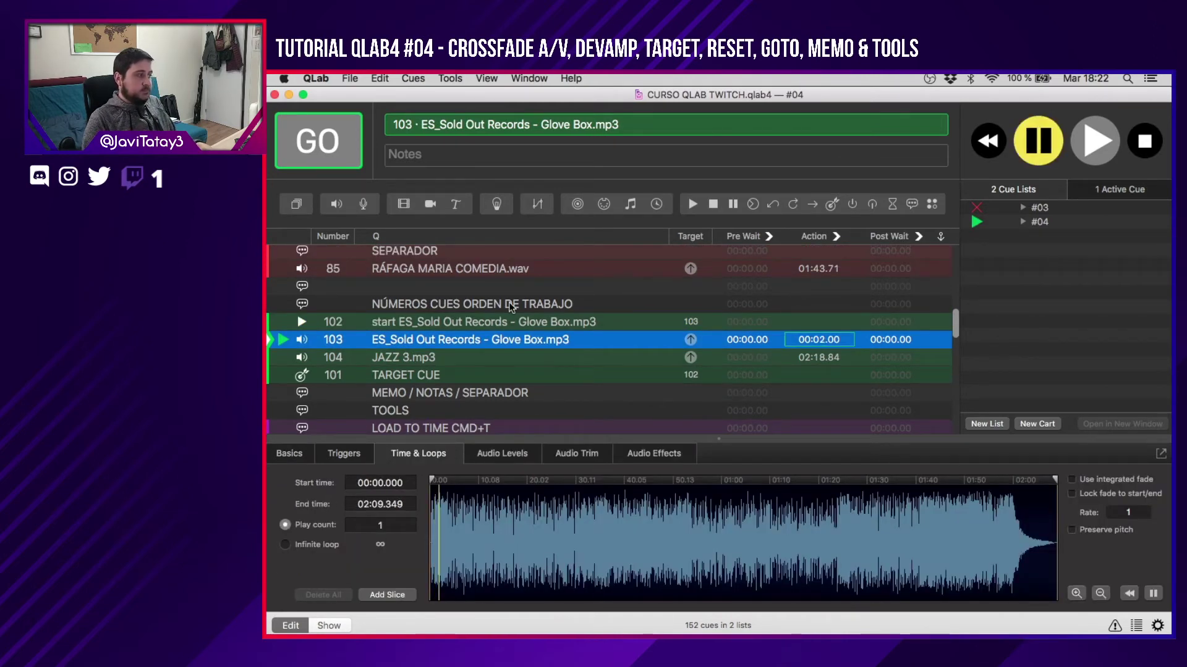
key(Escape)
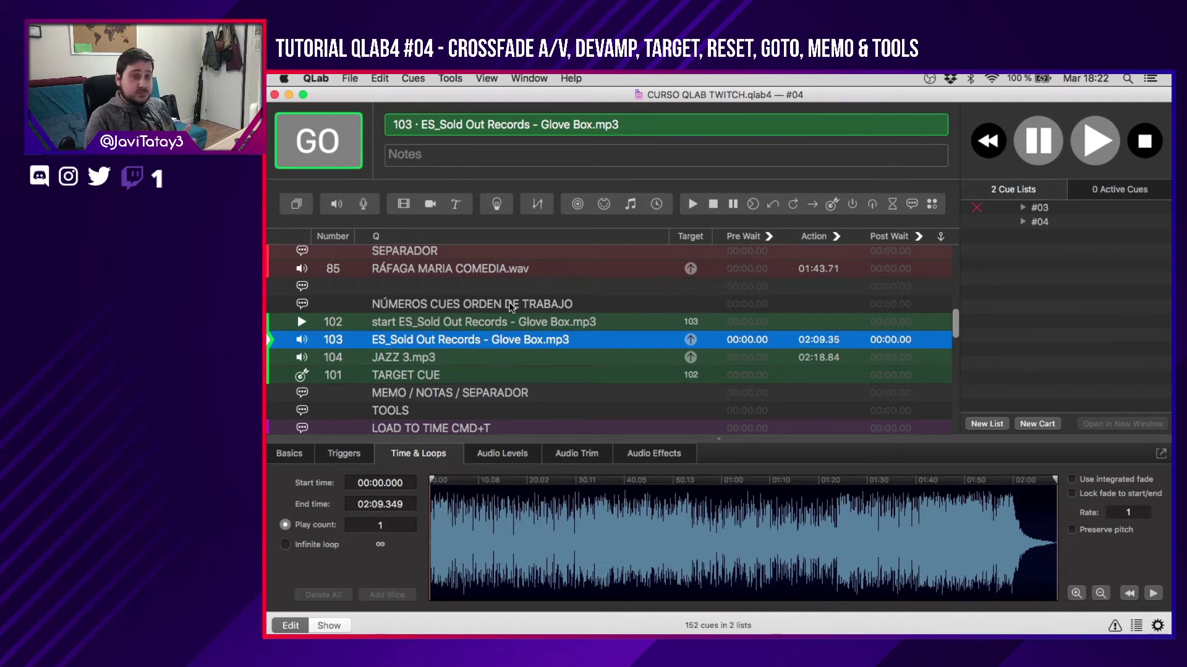
key(space)
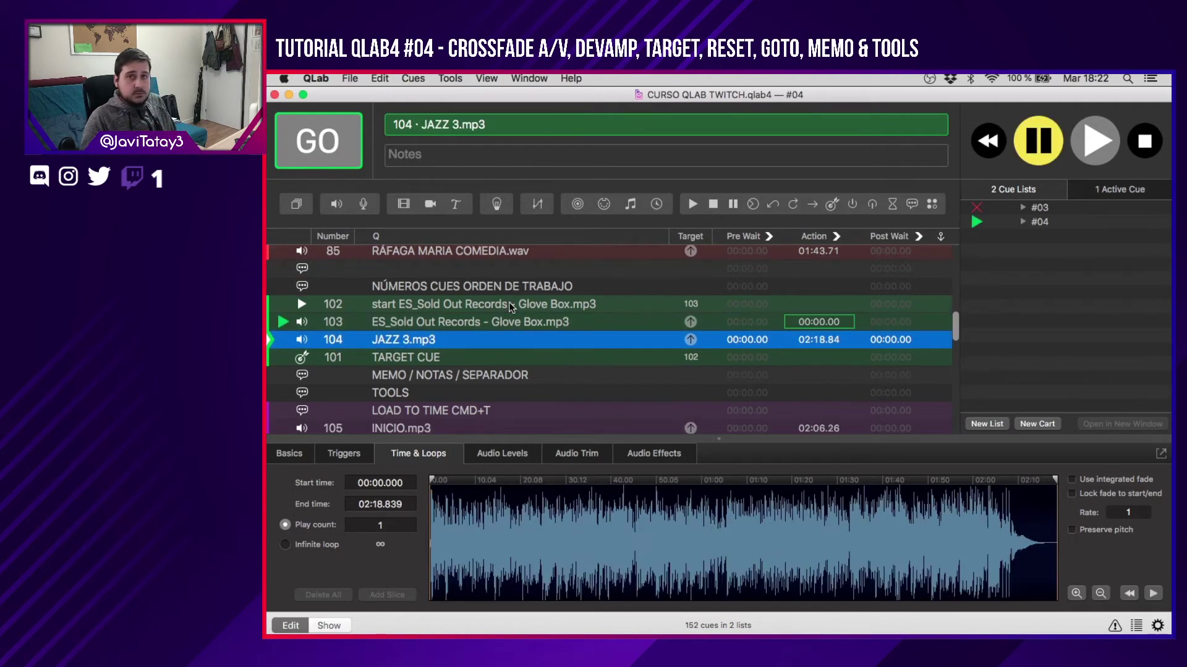
key(Escape)
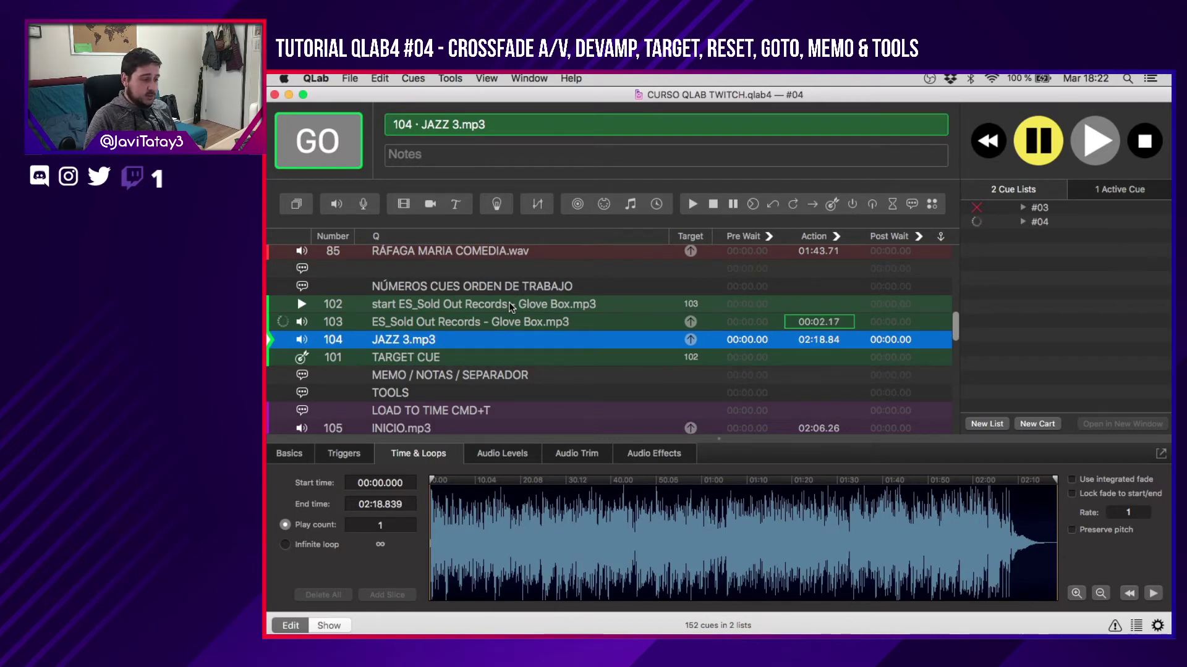
Return to Start cue 102 and review its target, followed by audio cue 103.
key(Up)
key(Up)
key(Up)
click(509, 303)
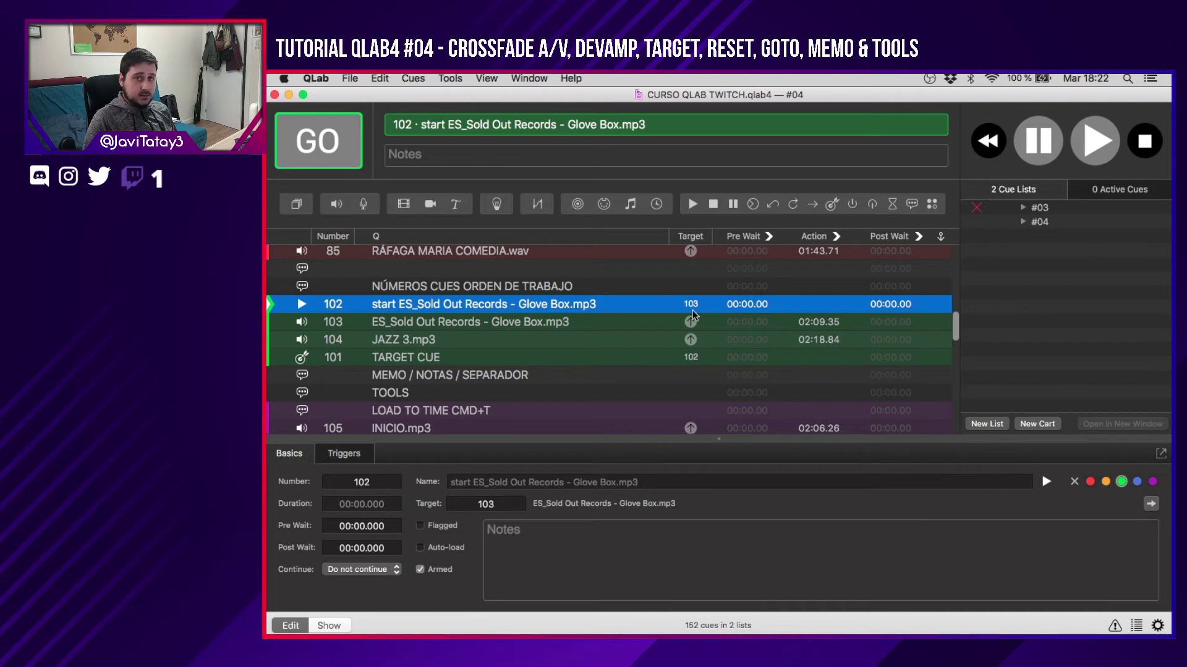
click(562, 326)
Play audio cue 104 JAZZ 3.mp3 briefly, stop it, and show which cue number TARGET CUE 101 assigns.
click(513, 342)
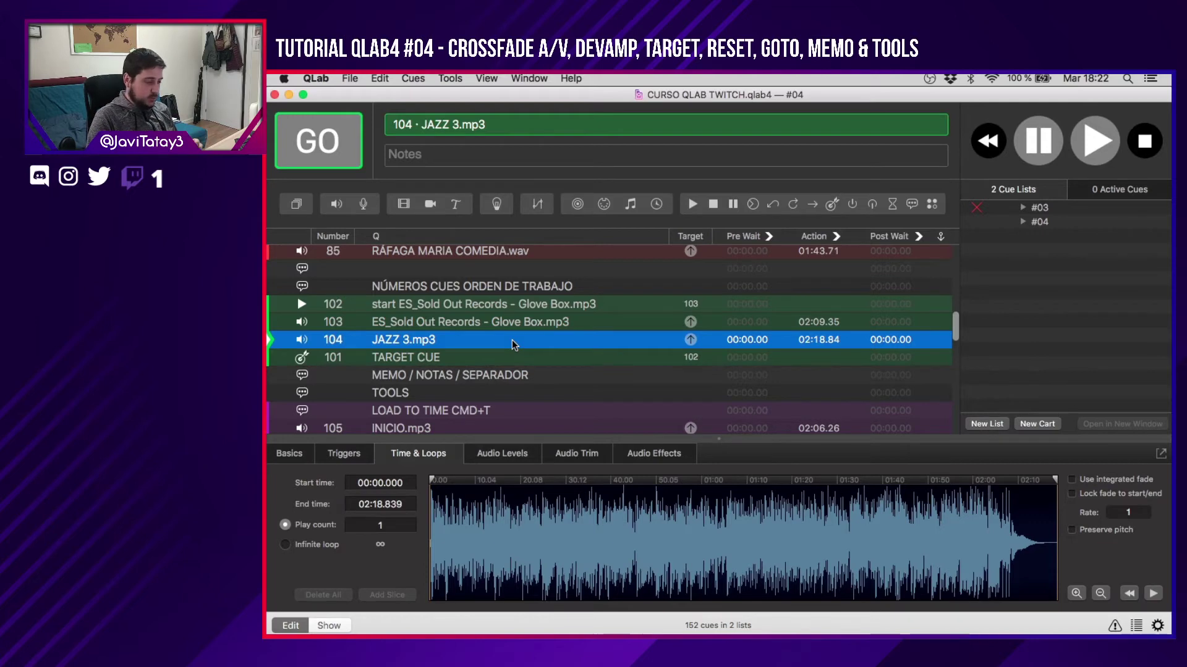
key(space)
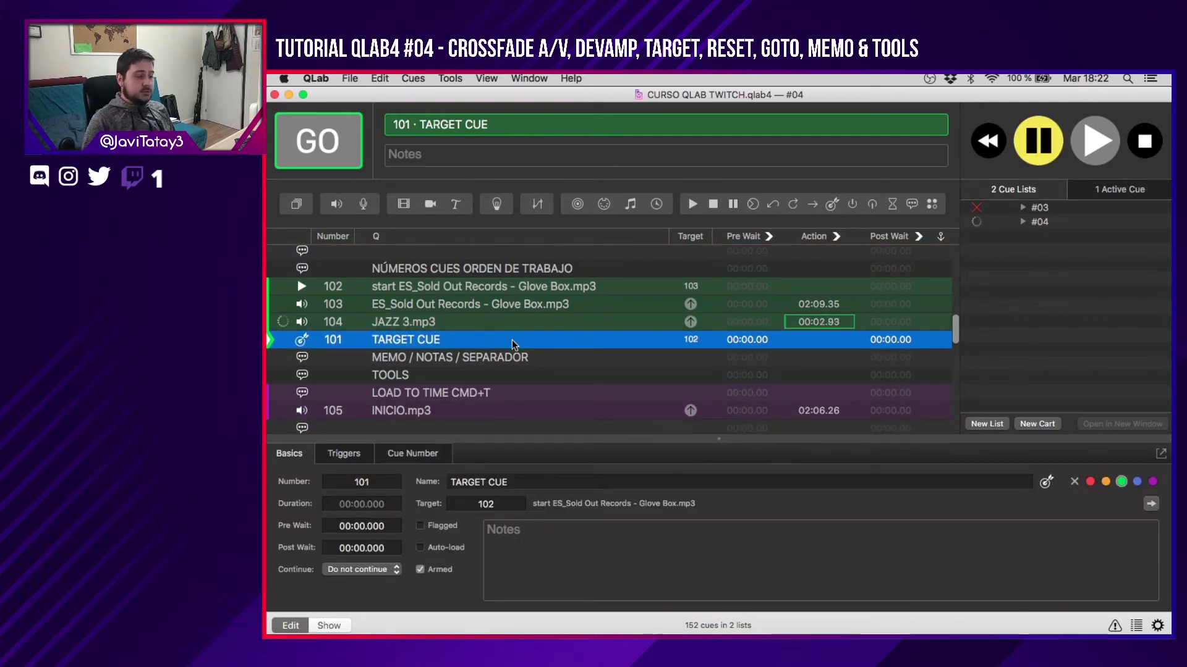
key(Escape)
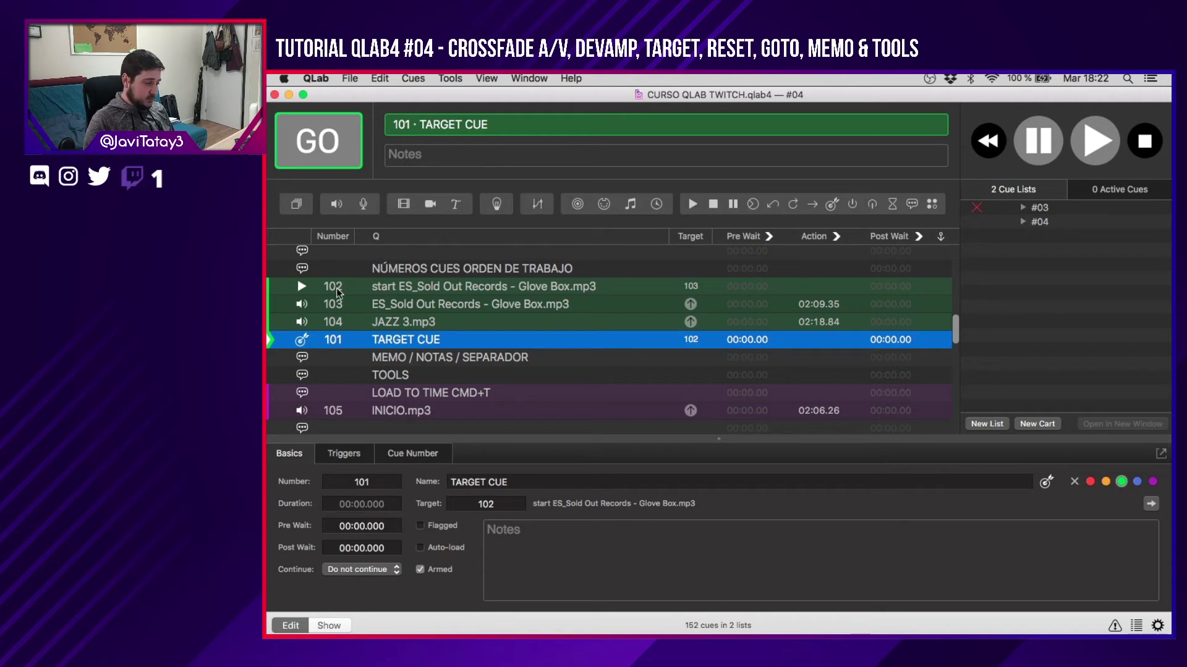
click(416, 453)
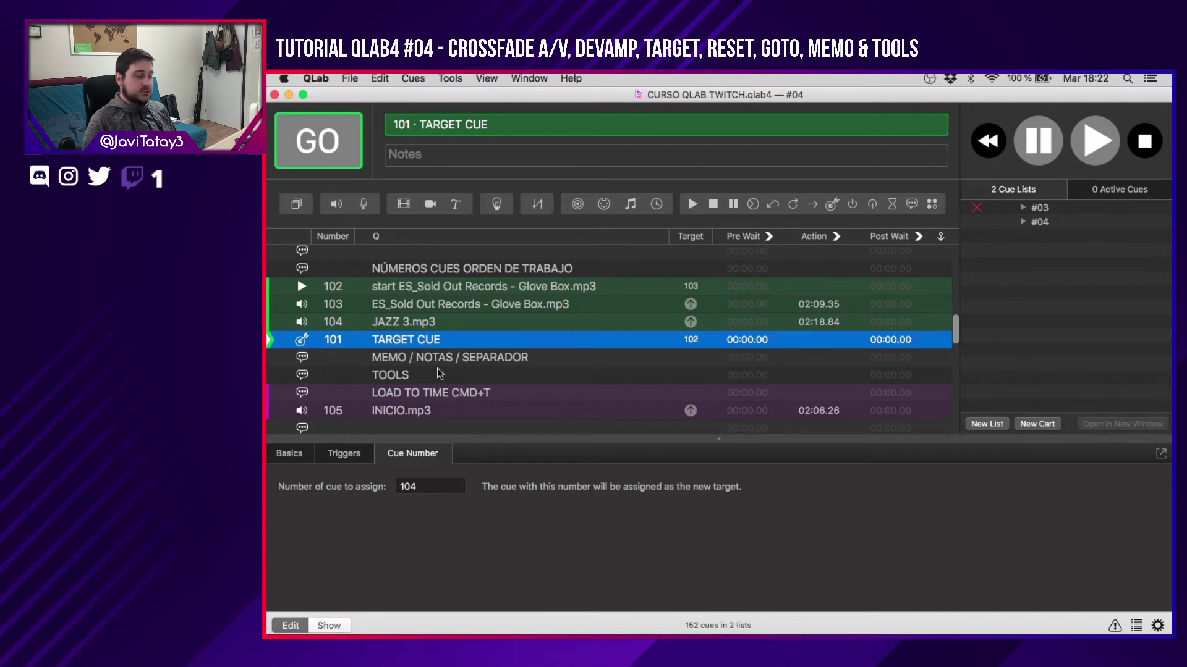
Fire start cue 102 to play its target track, and stop playback after a few seconds.
click(487, 290)
key(space)
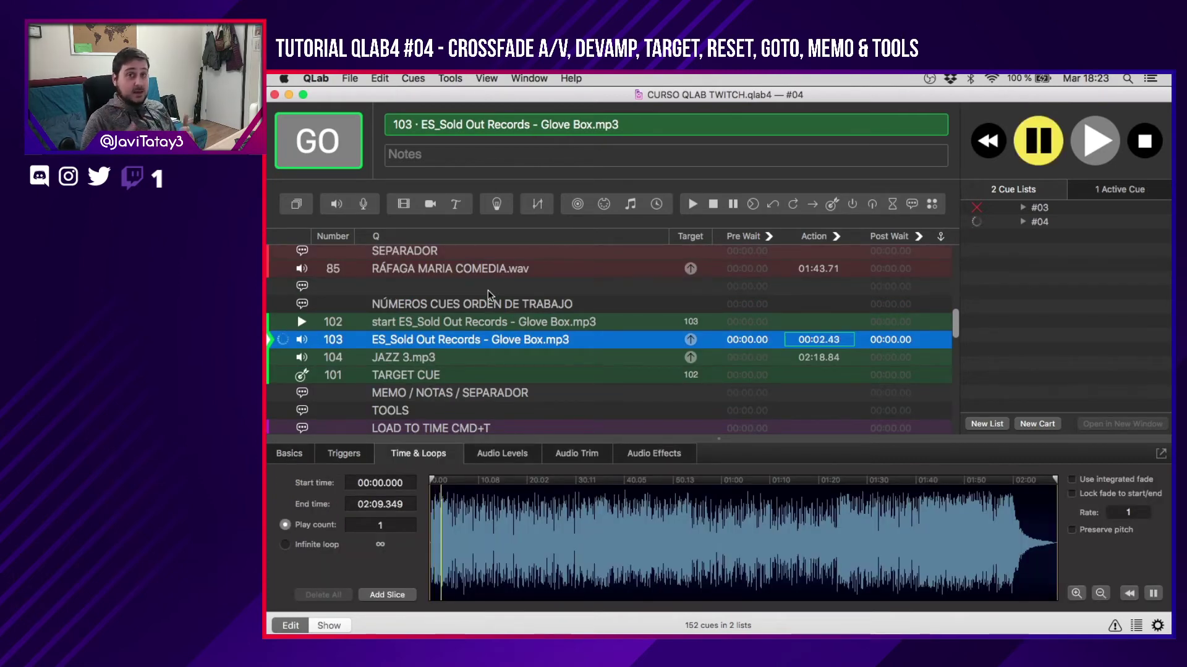
key(Escape)
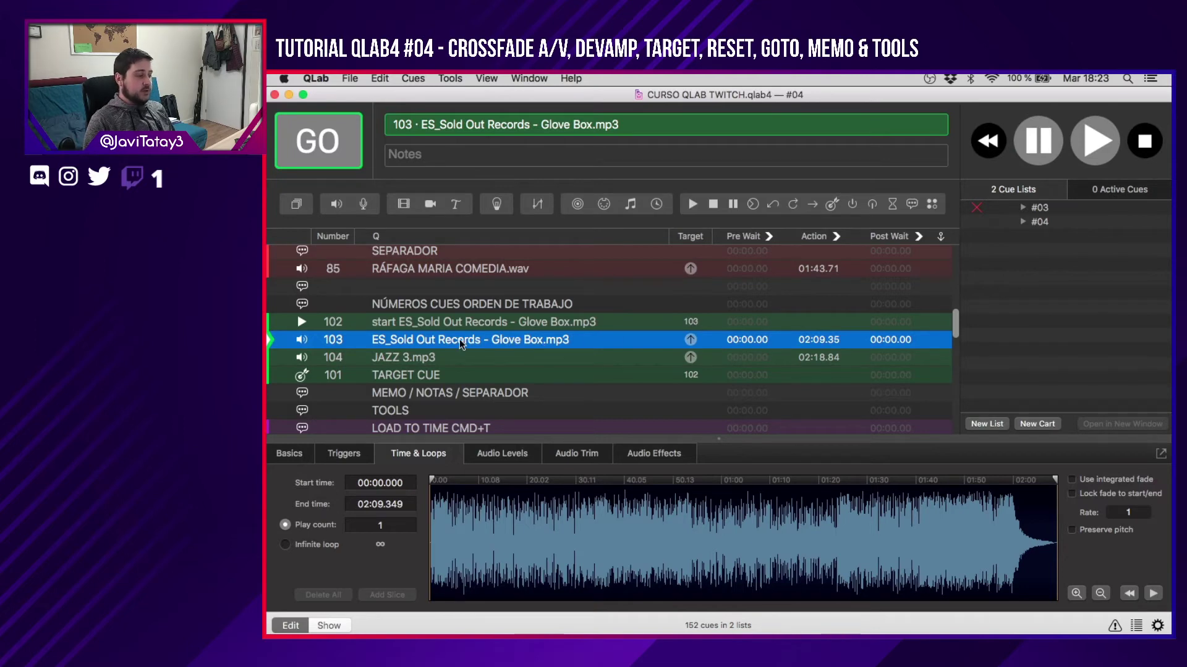
Run target cue 101 to assign cue 104 as the new target of start cue 102.
scroll(470, 339, down, 1)
click(416, 367)
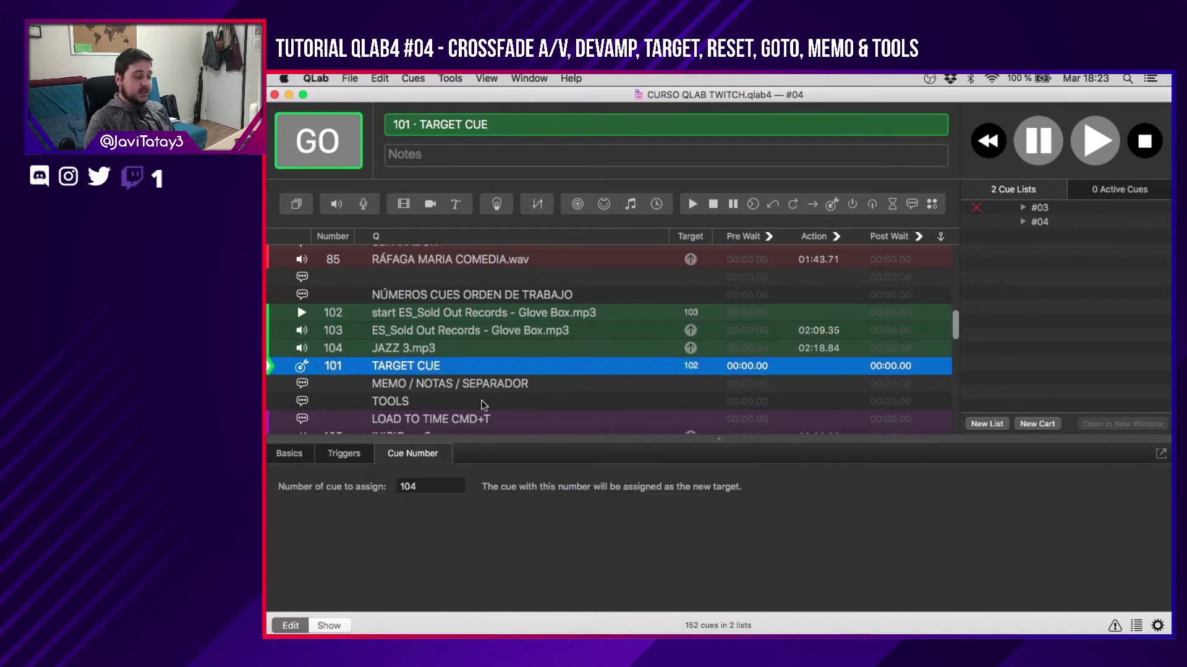
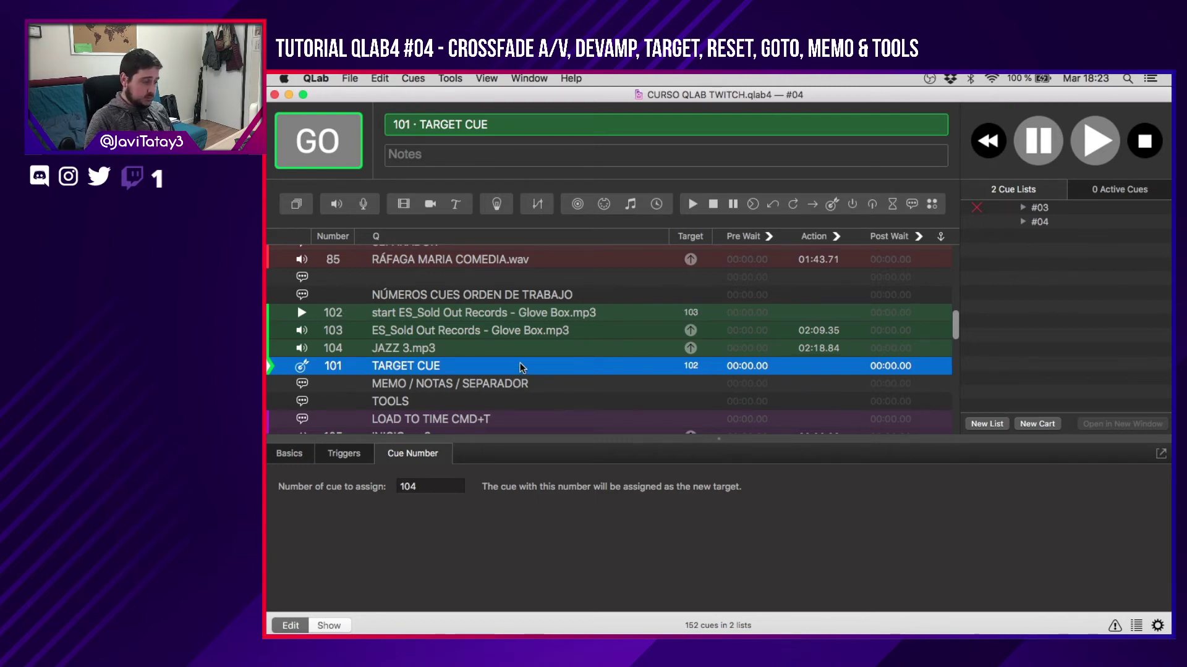
key(space)
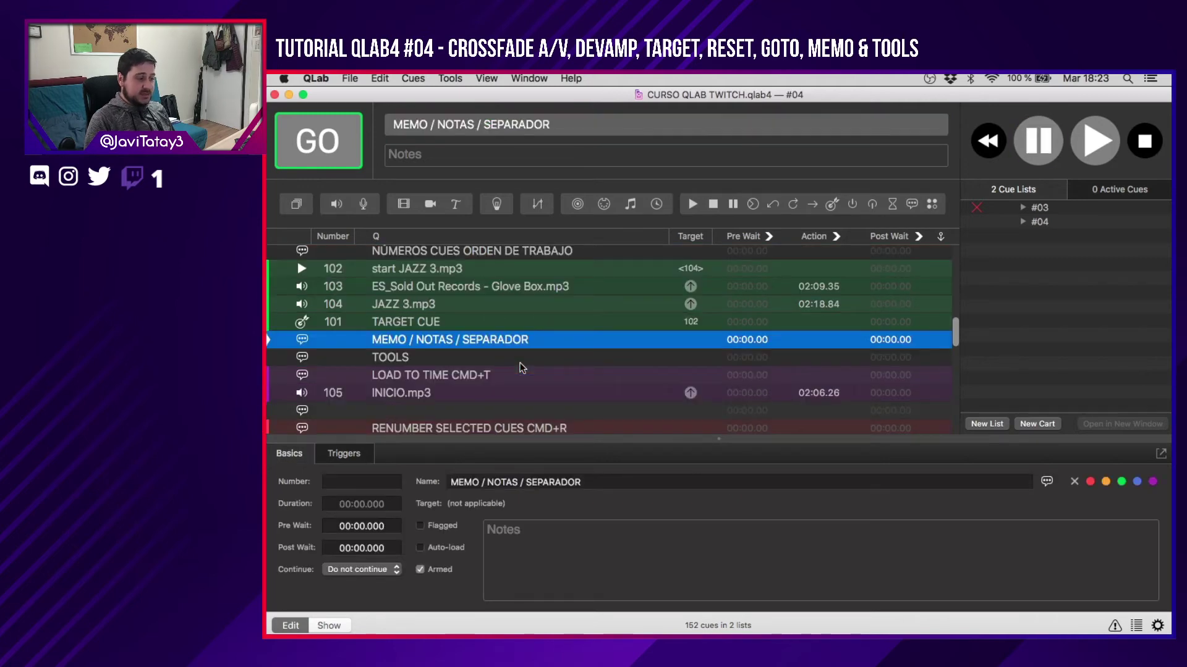
Set the target of start cue 102 to cue 103 in the cue list.
click(659, 323)
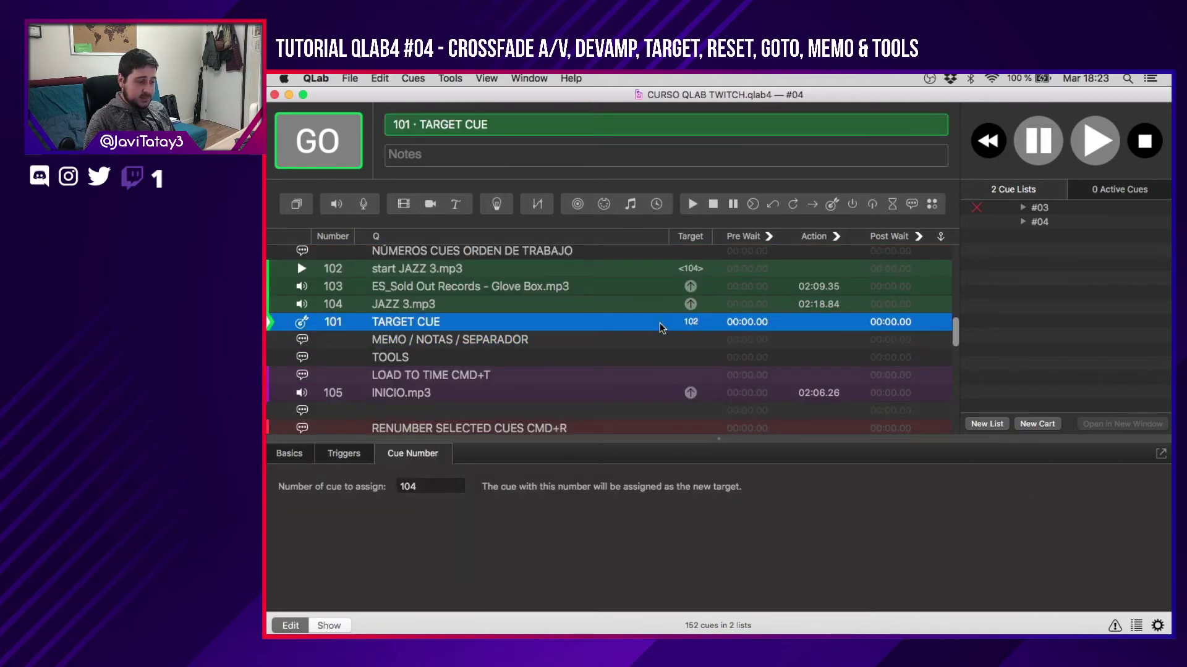
scroll(659, 323, up, 2)
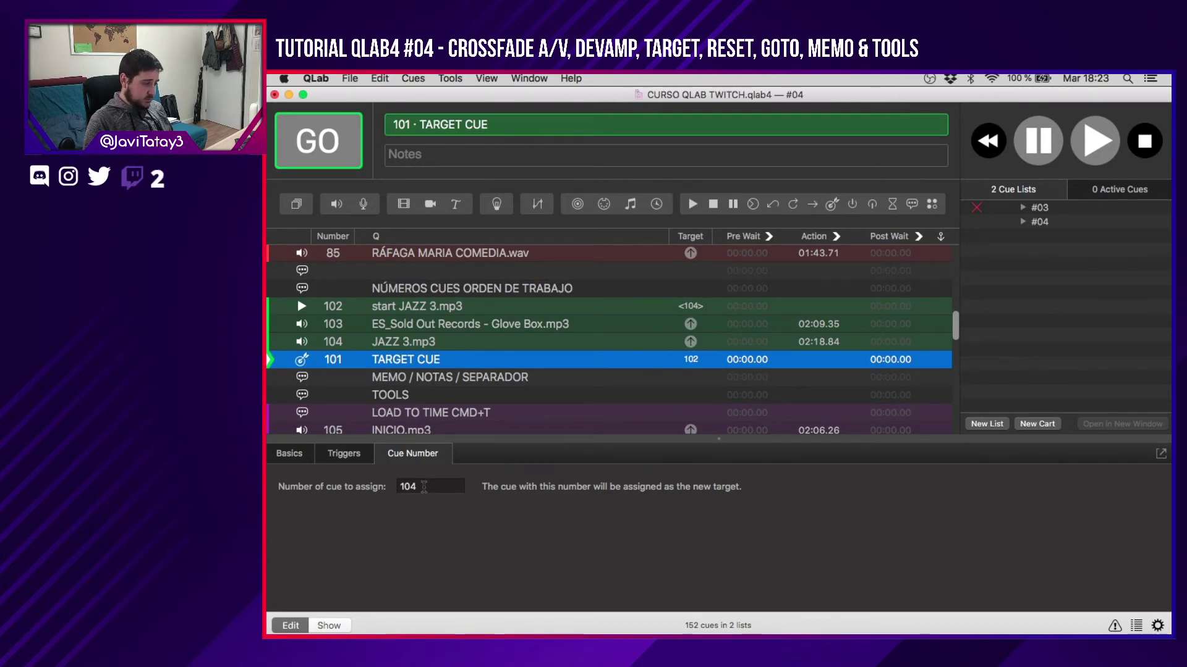
key(super+z)
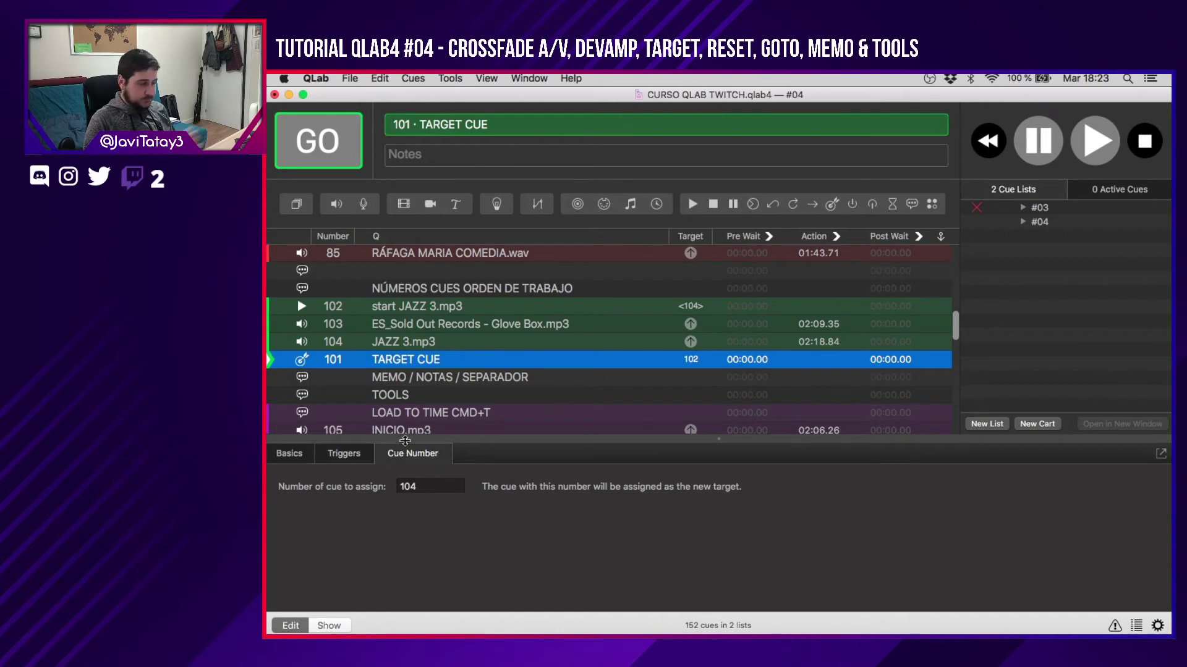
click(696, 307)
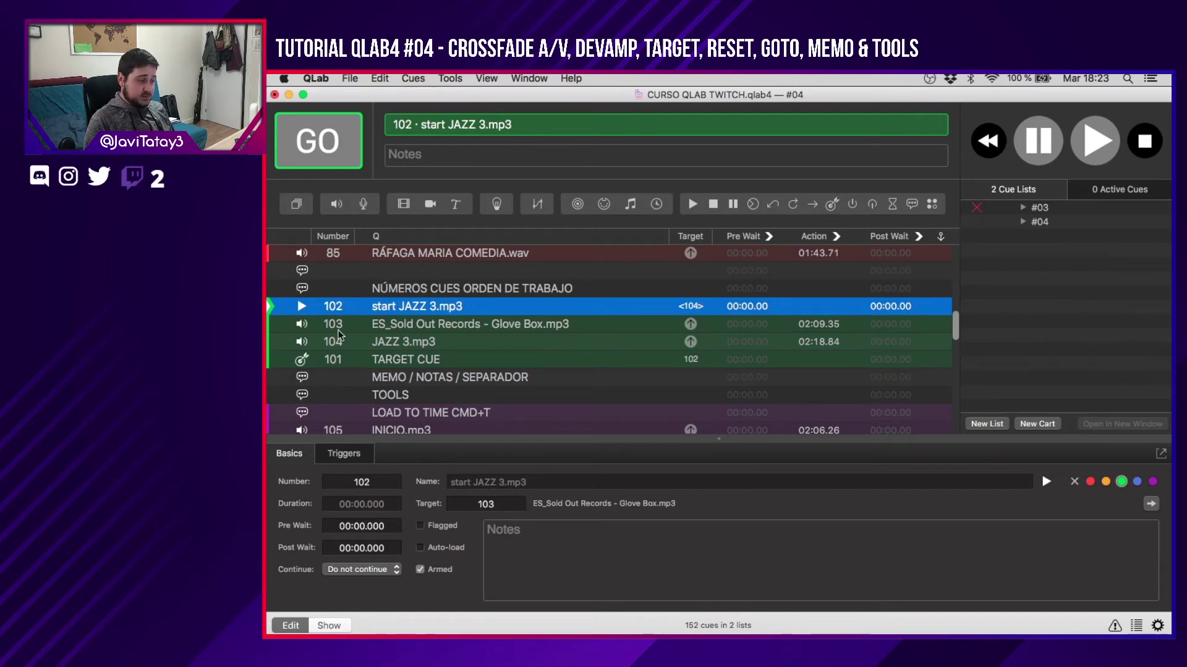
double_click(690, 306)
text(103)
key(Return)
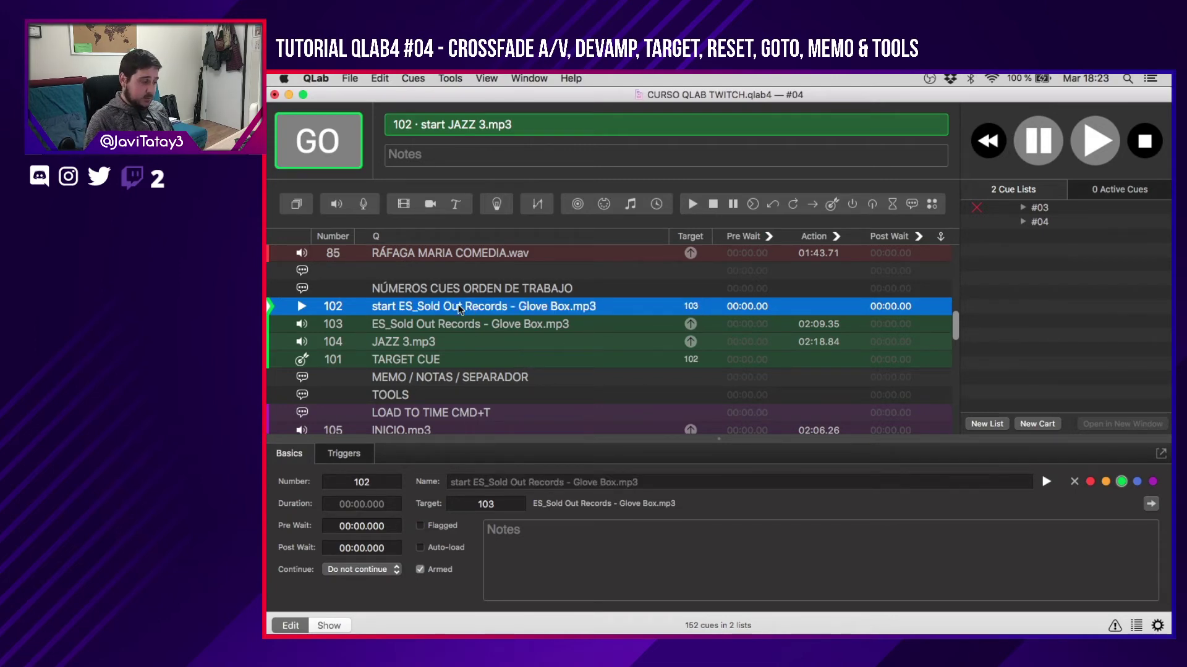
Run target cue 101 to point start cue 102 at cue 104, and test-play the start cue briefly.
click(426, 359)
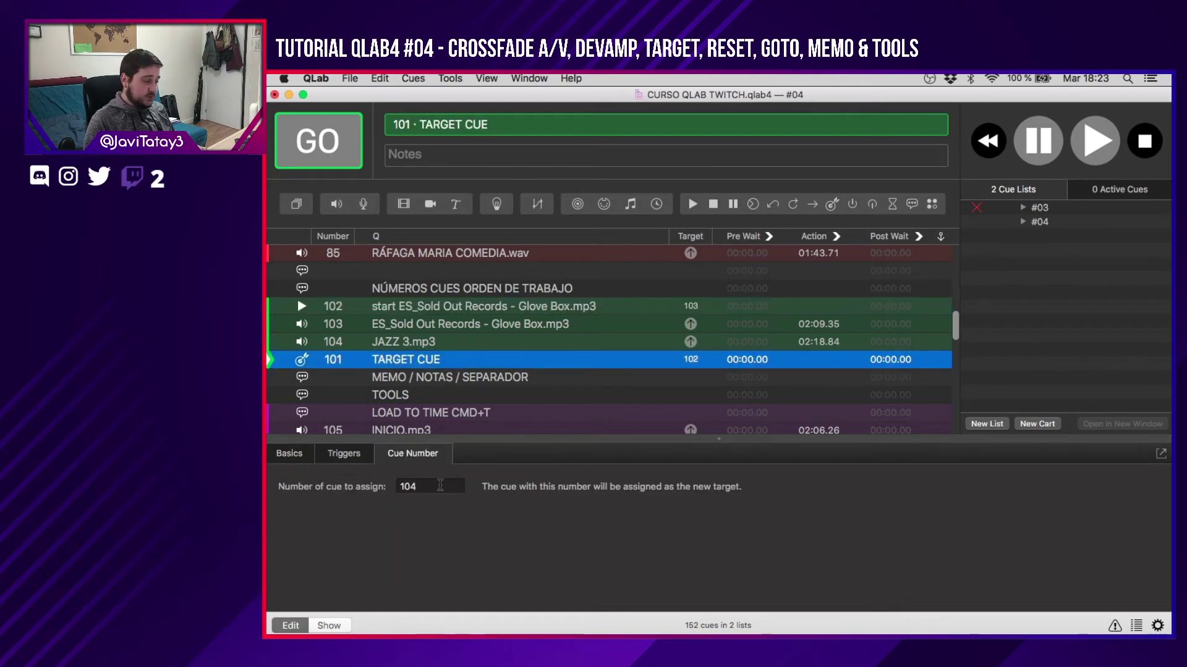
key(space)
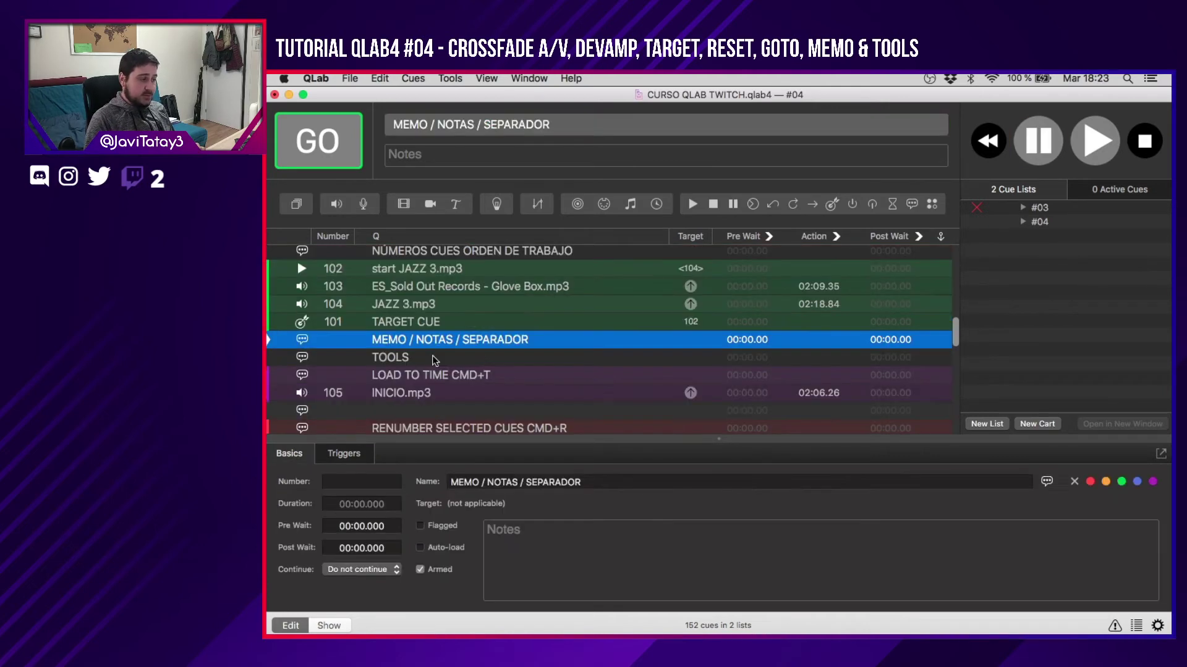
scroll(540, 290, up, 1)
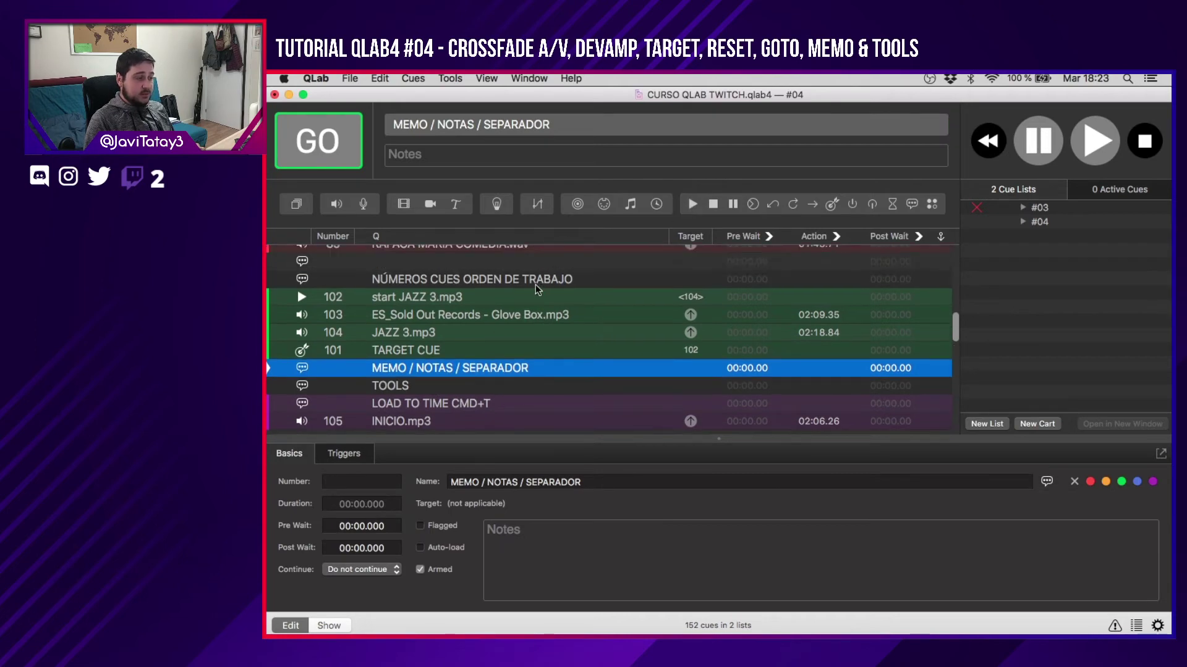
click(448, 312)
click(424, 299)
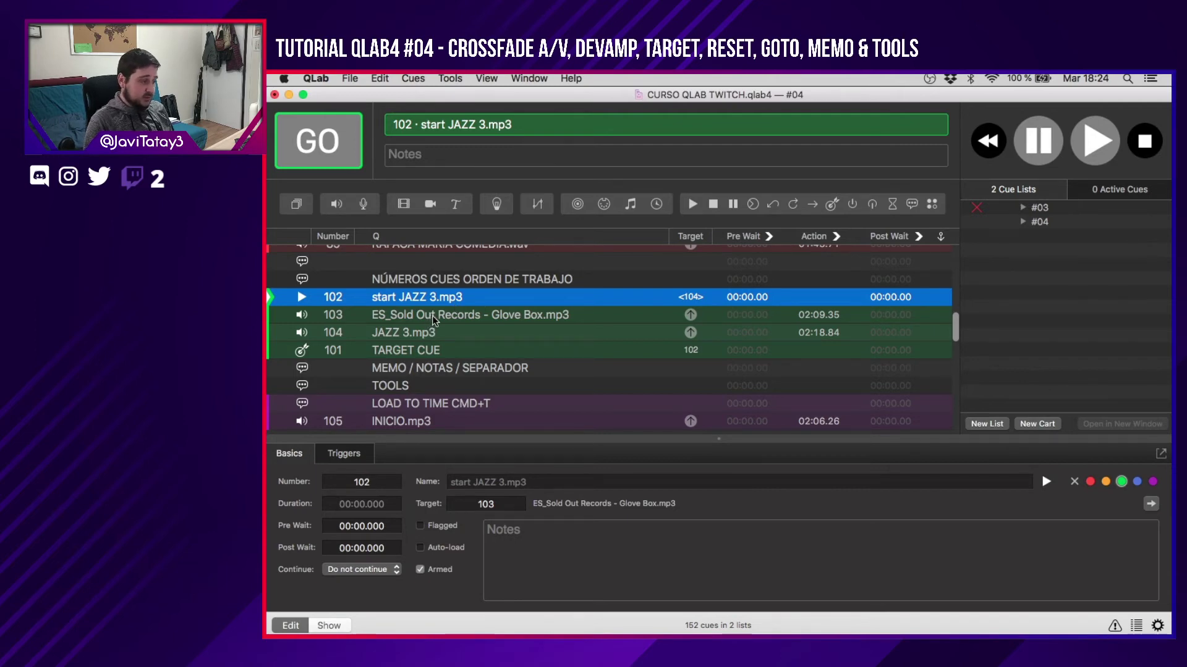
key(space)
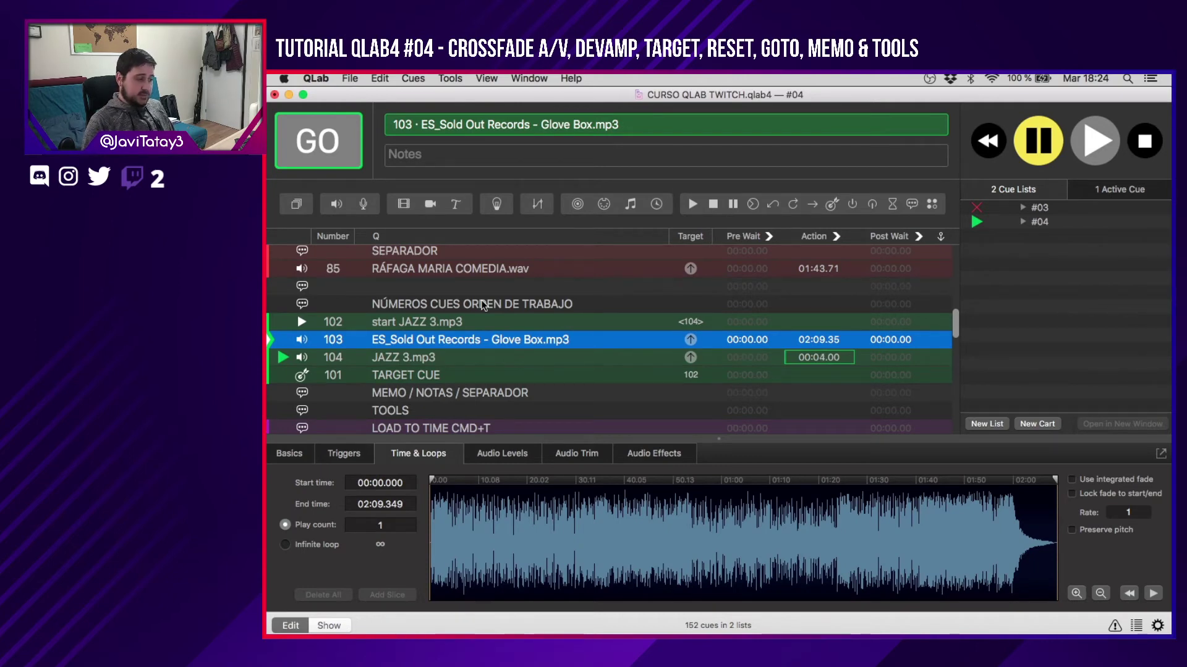
key(Escape)
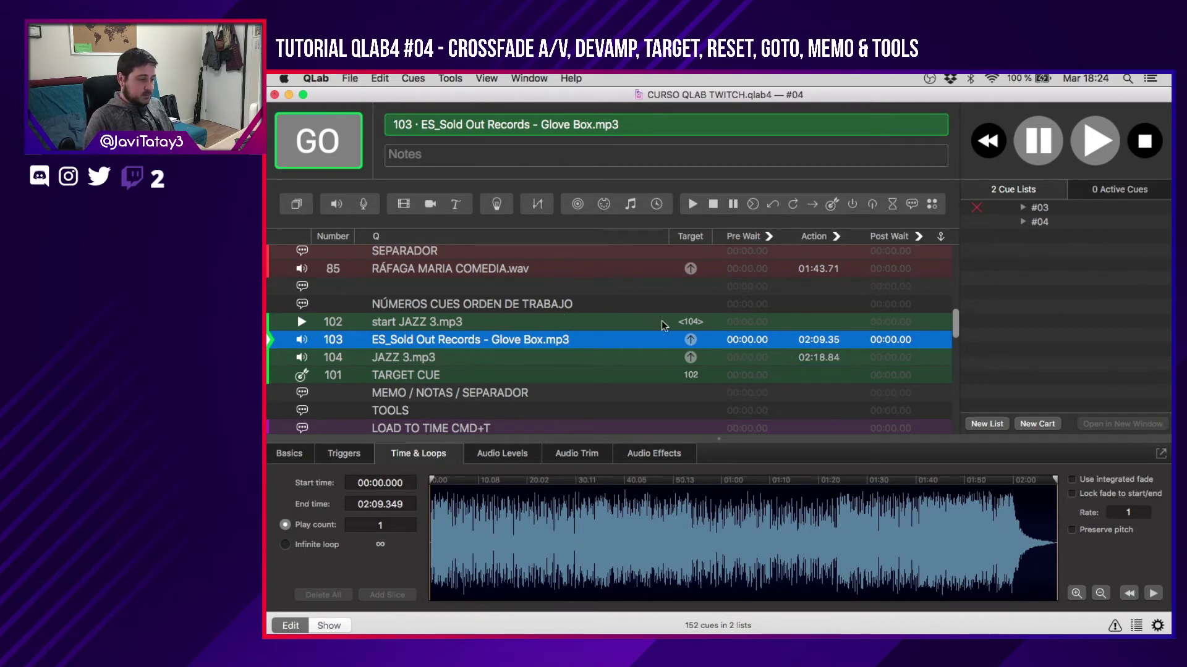
Restore cue 103 as the target of start cue 102.
double_click(690, 321)
text(103)
key(Return)
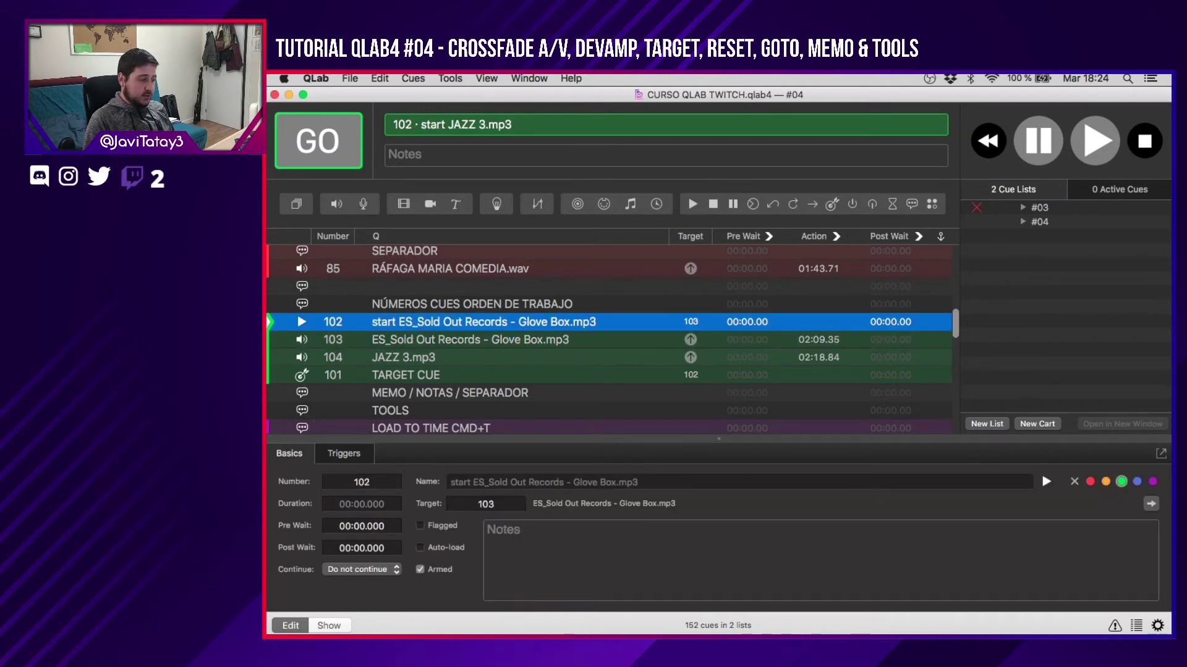
Review the basic settings of target cue 101, start cue 102 and its target audio cue 103.
scroll(543, 343, down, 2)
click(522, 348)
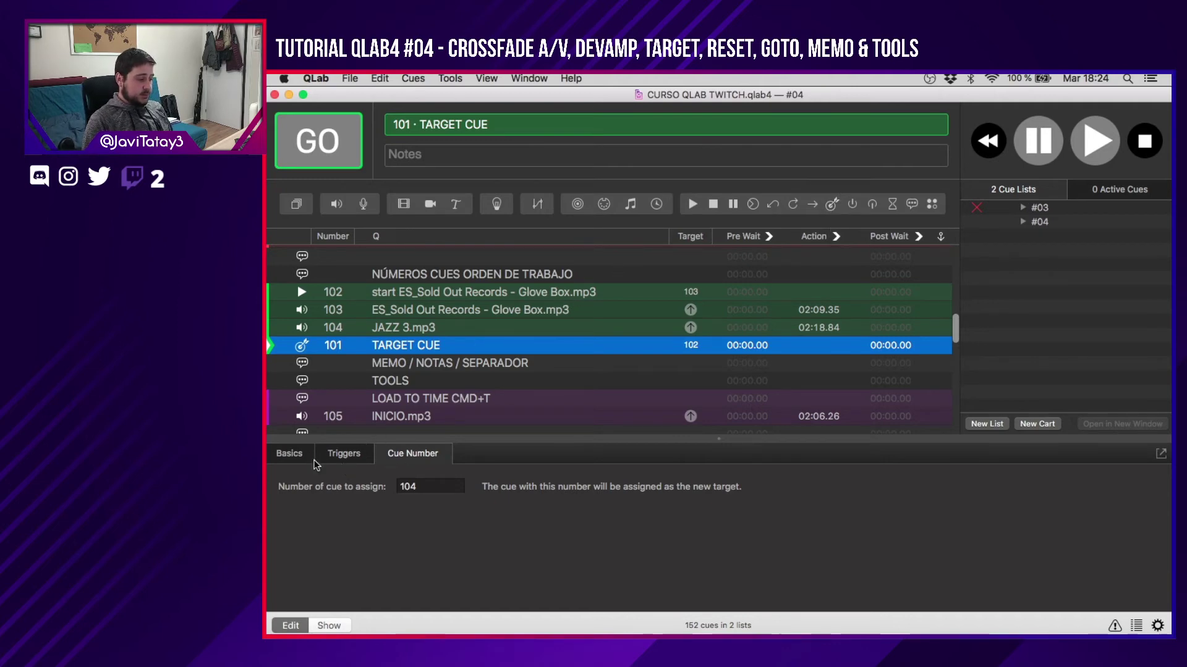
click(306, 458)
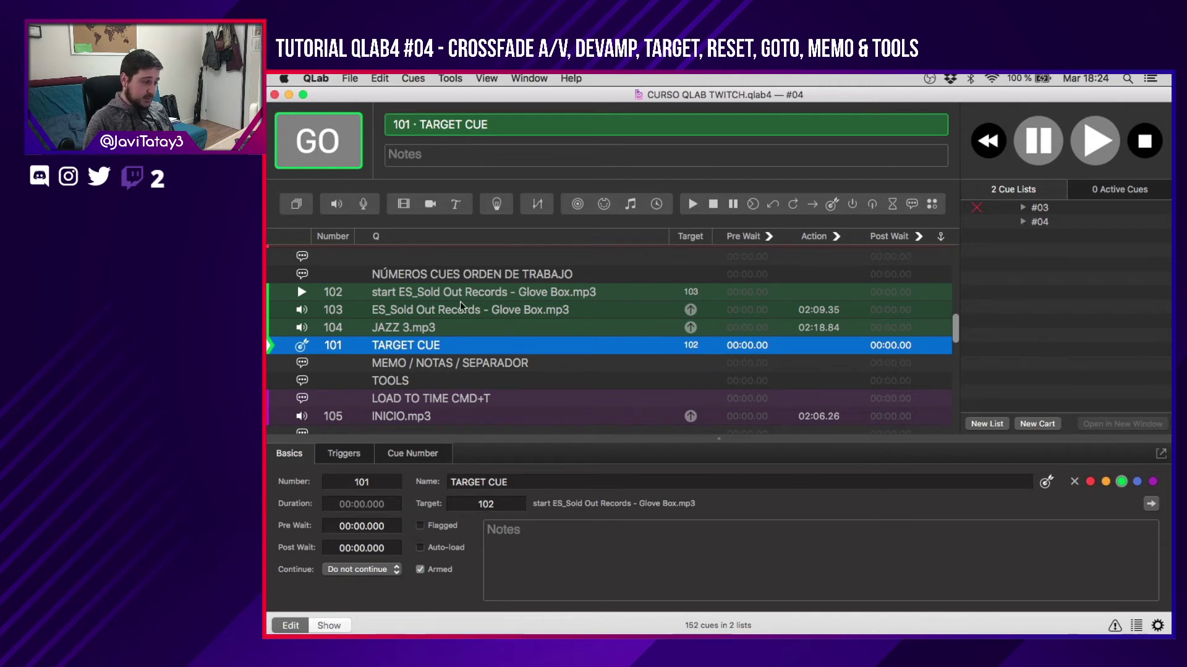
click(433, 291)
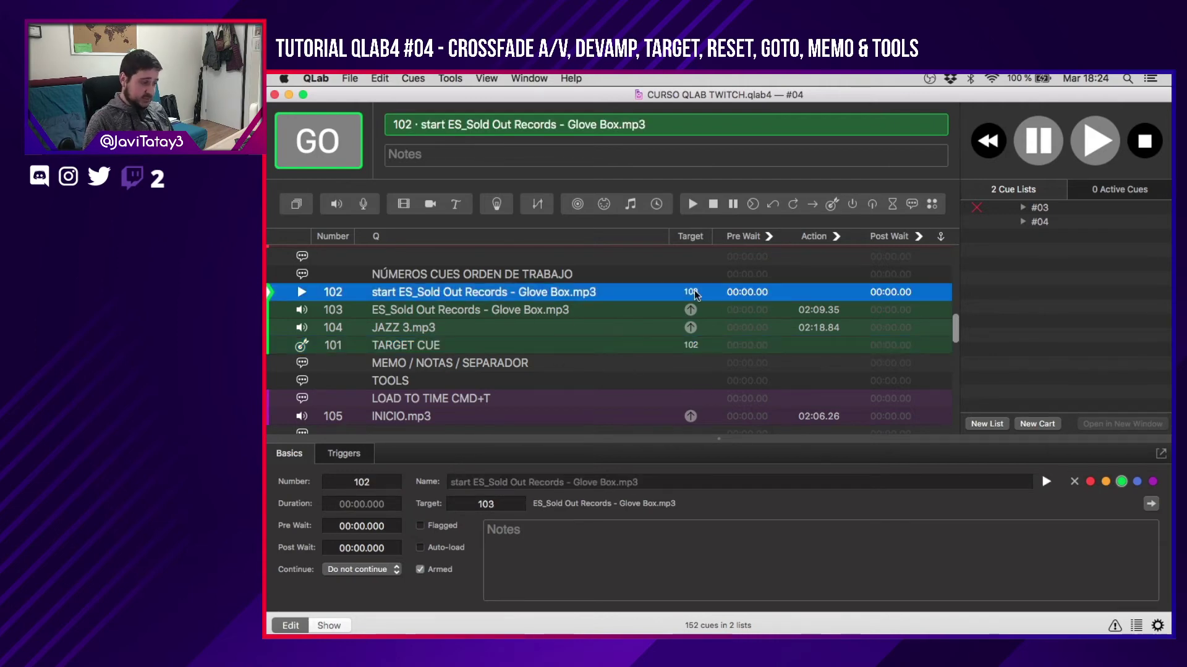
click(502, 313)
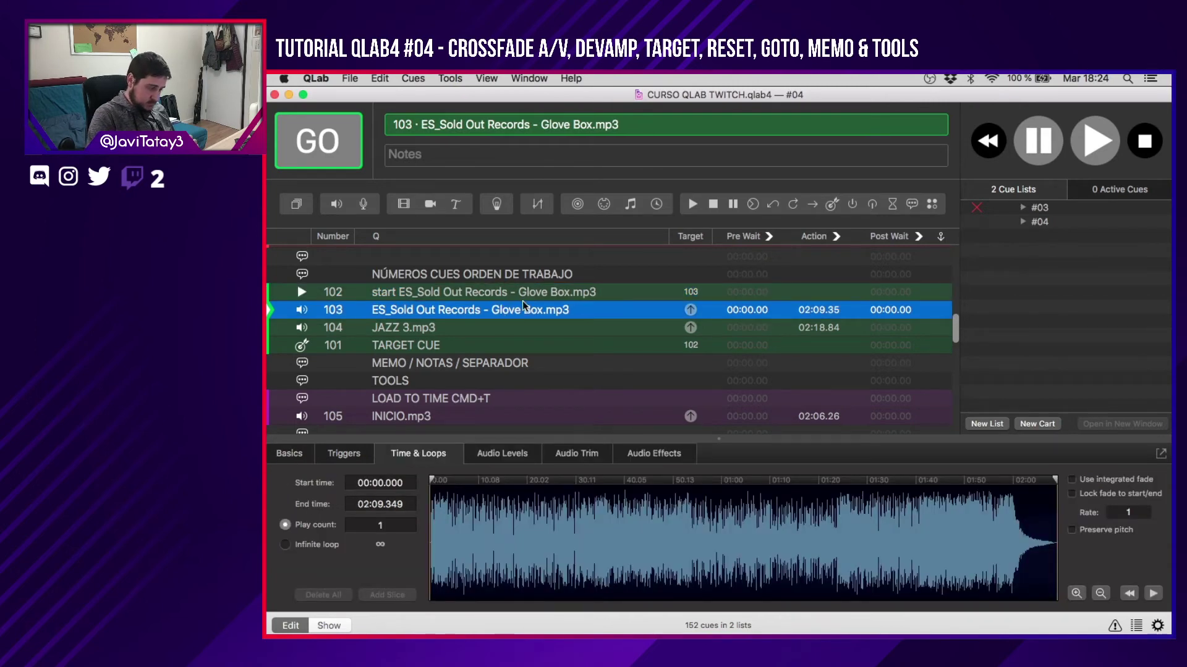
Play start cue 102 with cue 103 as its target, and stop playback.
click(522, 301)
key(space)
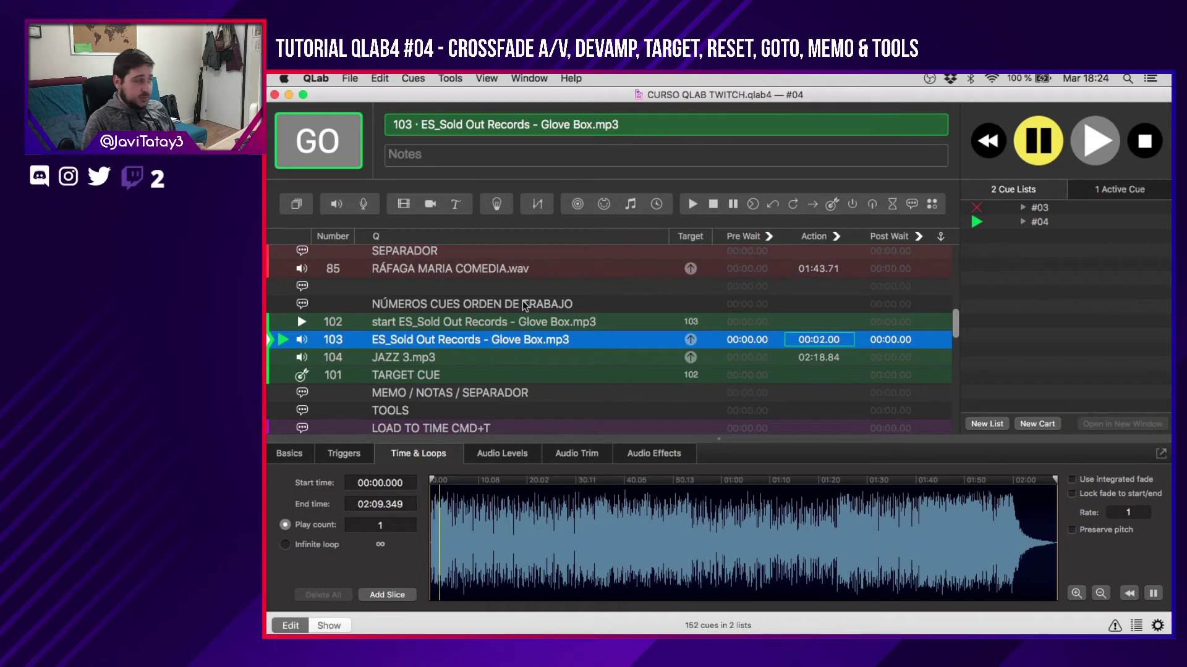
key(Escape)
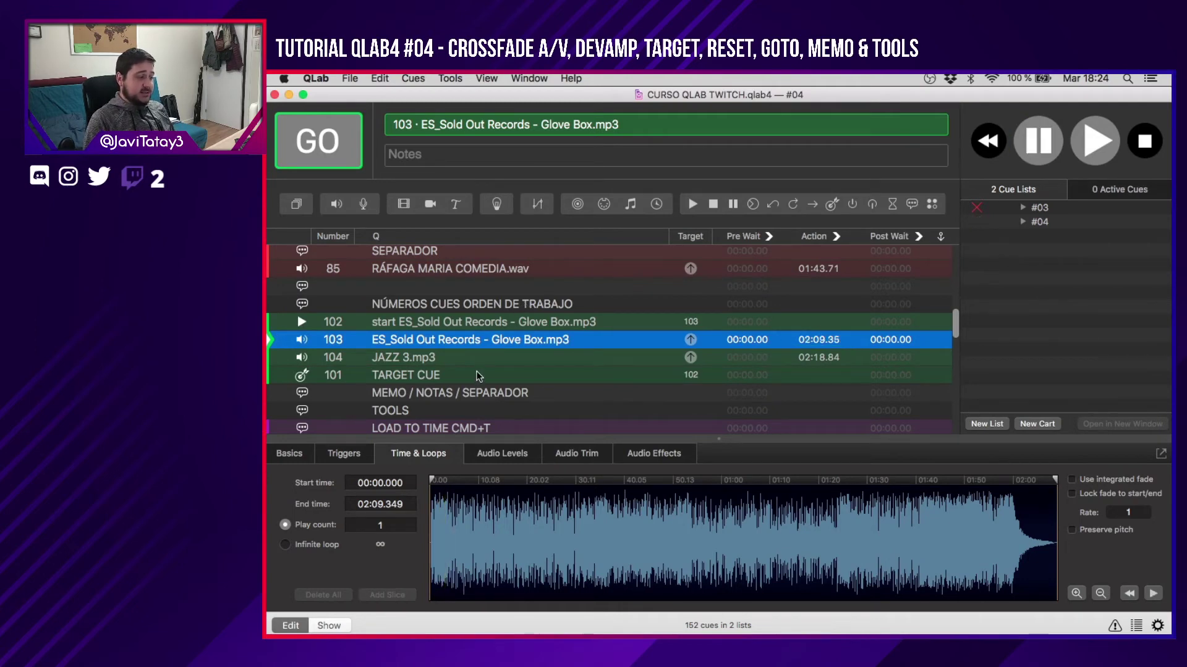
Check target cue 101's number to assign and its own target, and run it to retarget start cue 102 to cue 104.
click(476, 375)
click(427, 456)
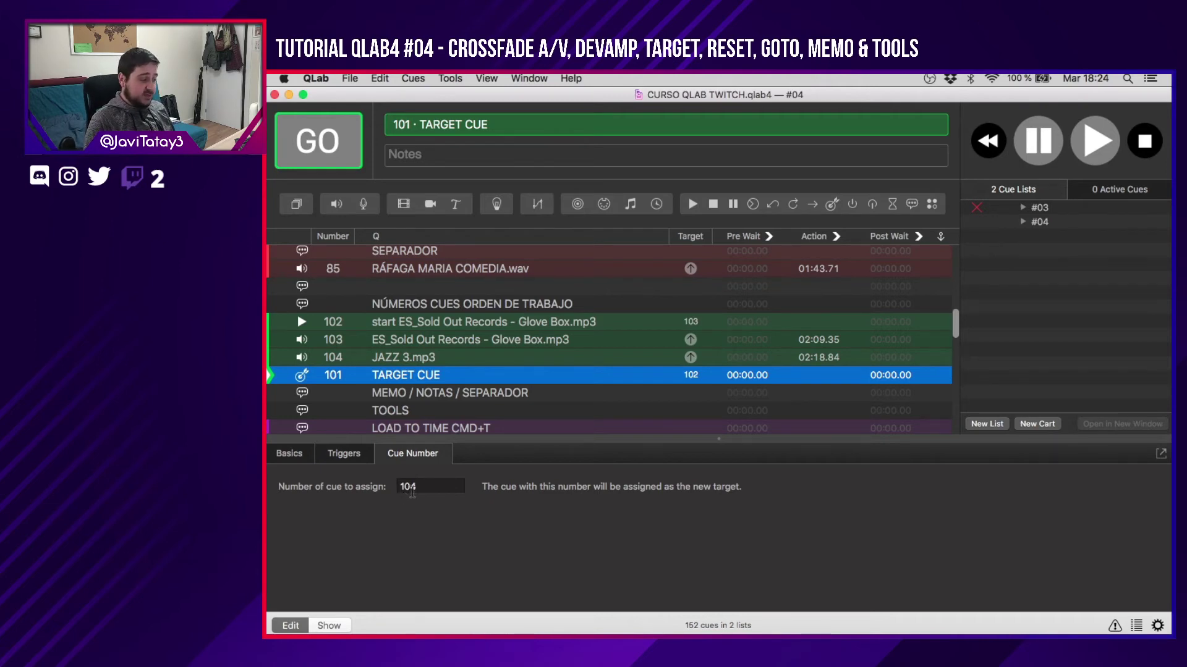
click(308, 457)
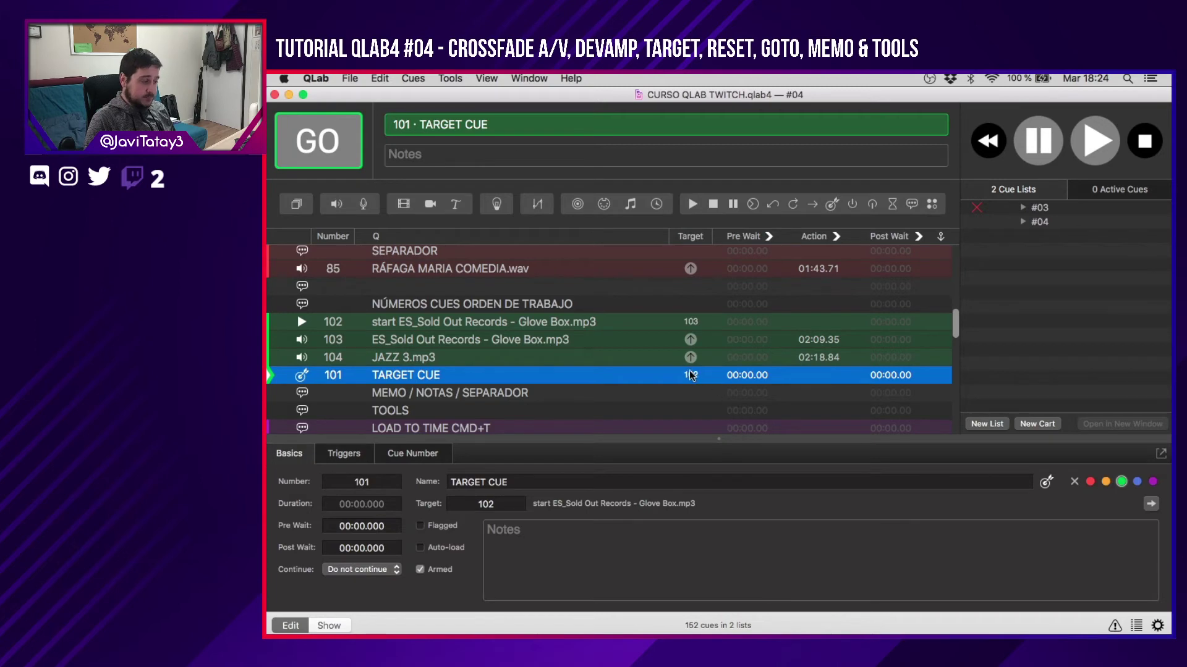
click(430, 454)
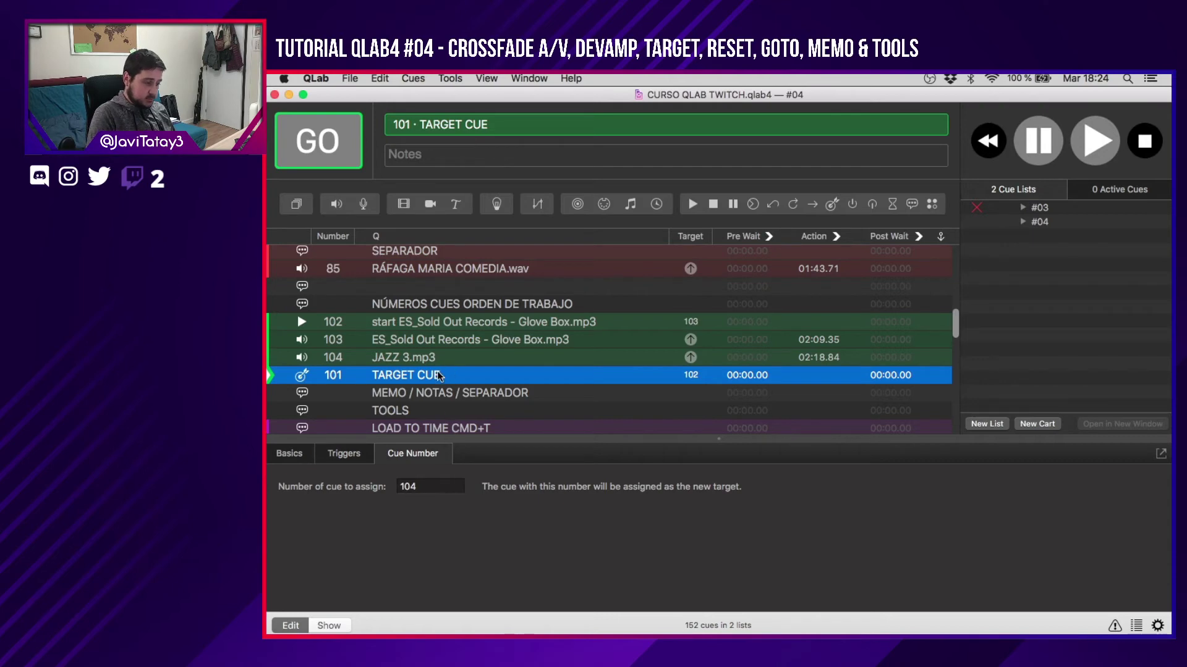
key(Down)
scroll(438, 376, down, 3)
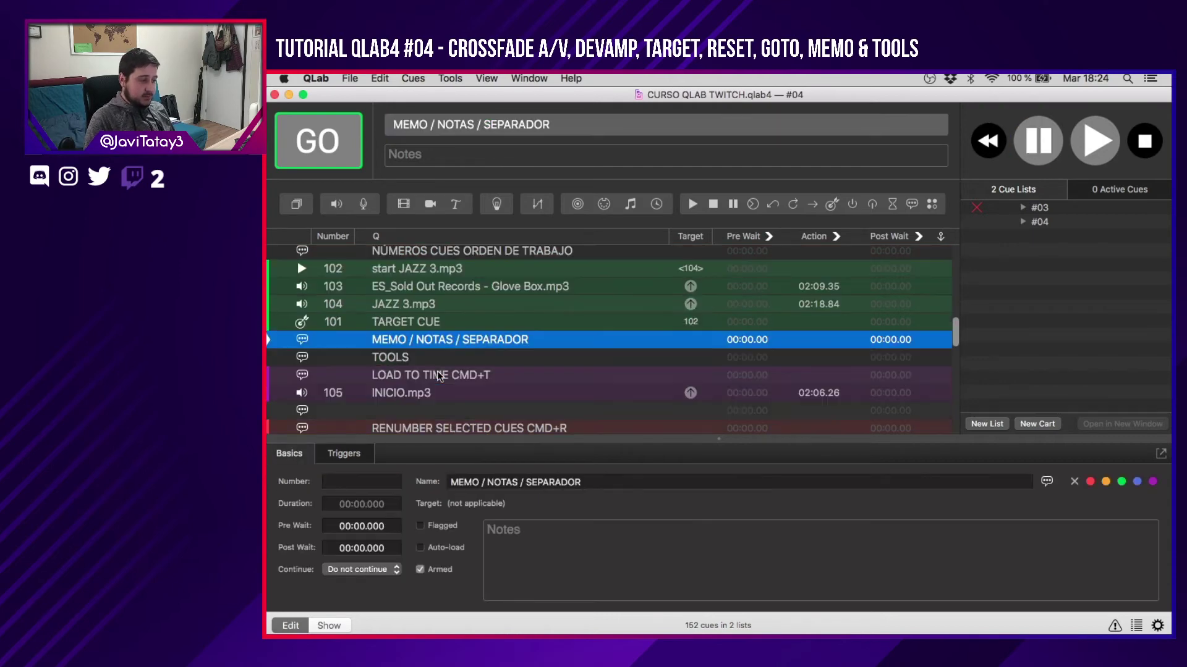
Play the retargeted start cue 102 to hear JAZZ 3.mp3, and stop playback.
click(686, 268)
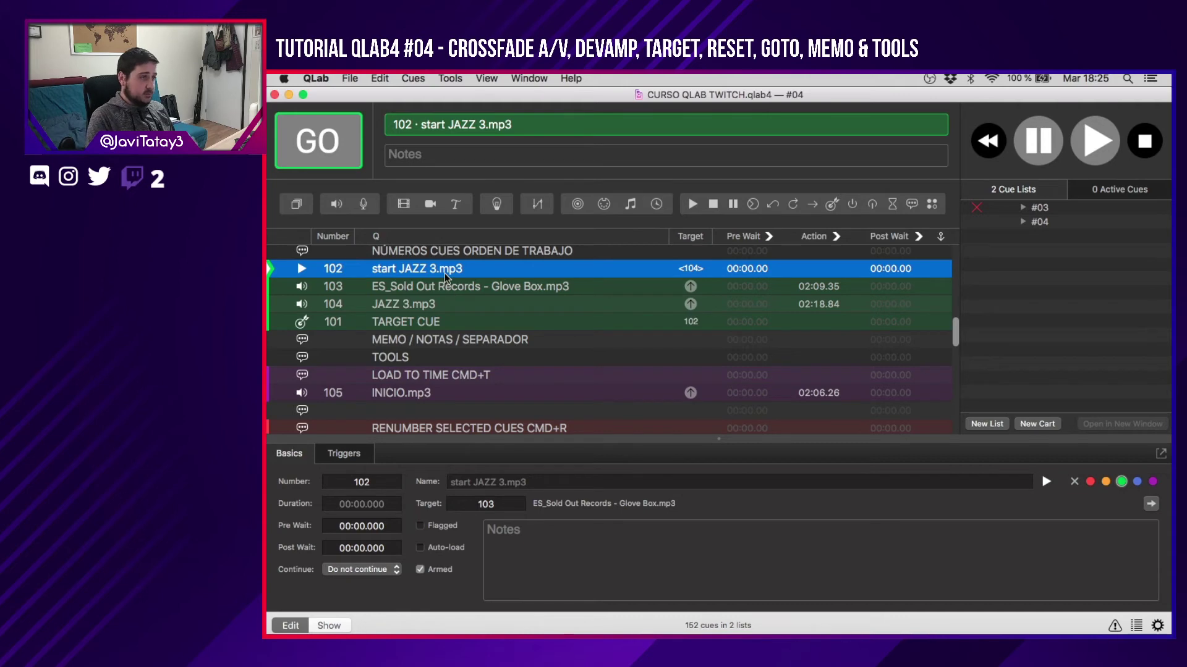
key(space)
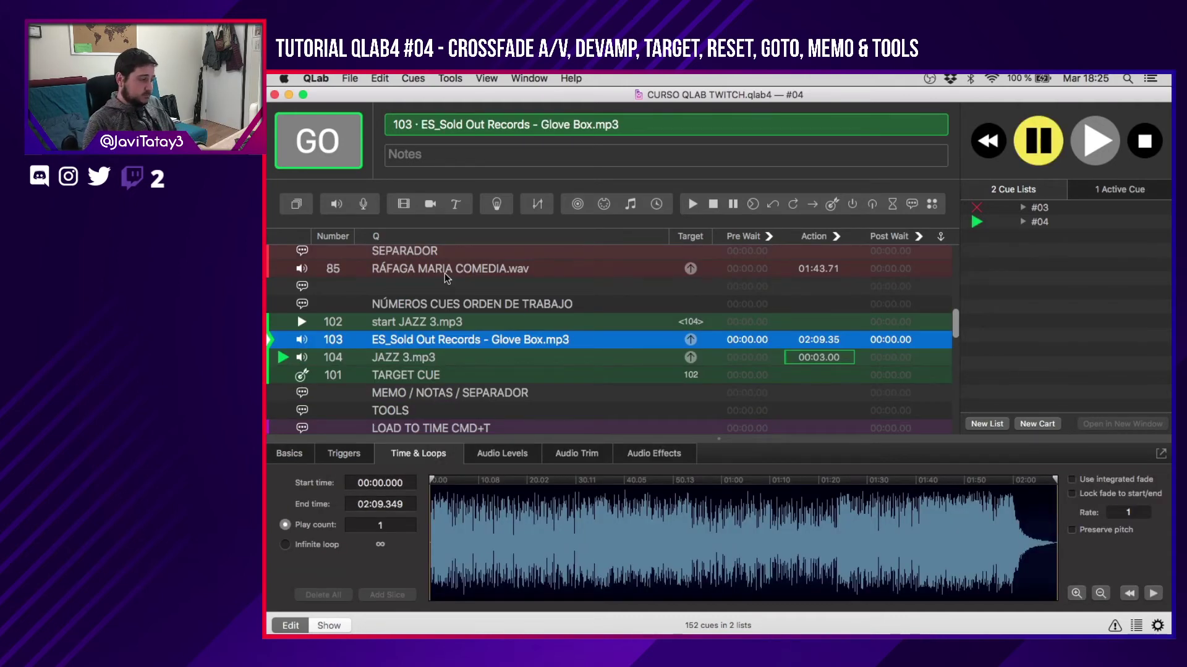
key(Escape)
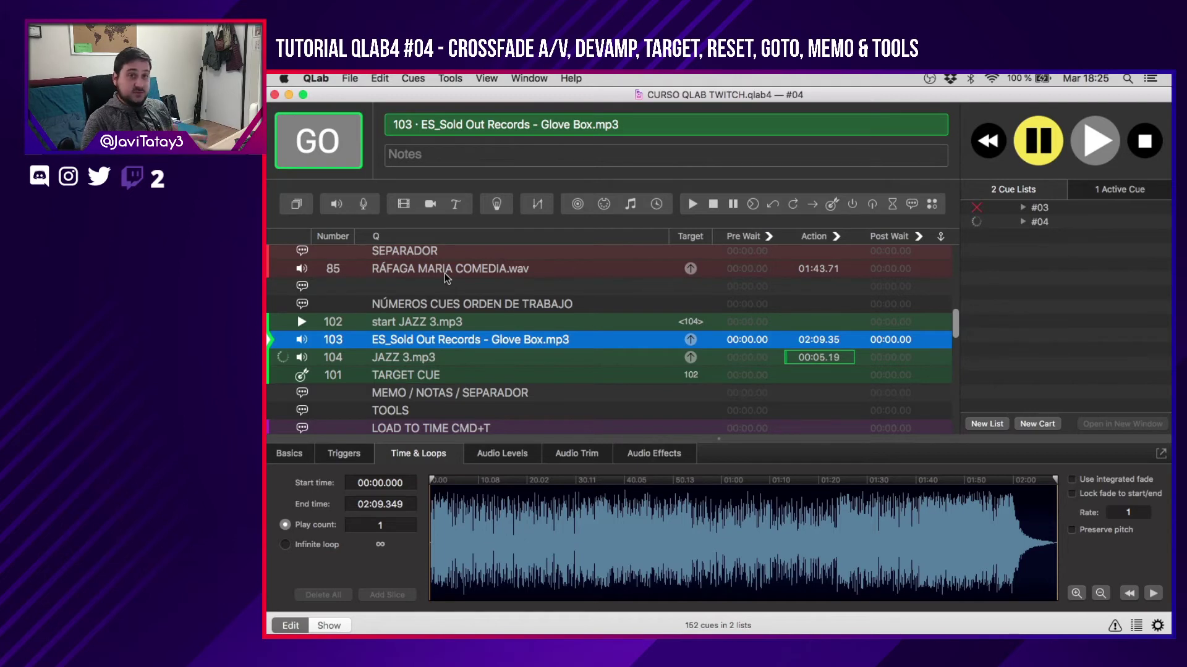
Advance from target cue 101 past the MEMO / NOTAS / SEPARADOR cue to the TOOLS memo cue.
click(675, 320)
click(484, 381)
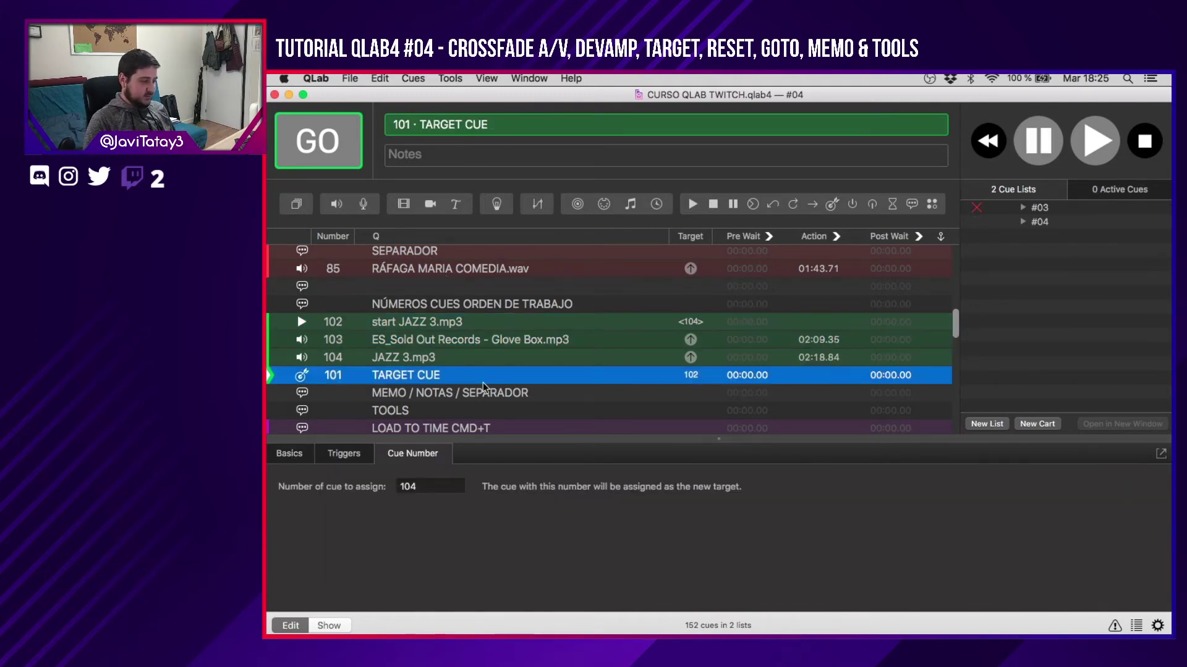
scroll(488, 374, down, 2)
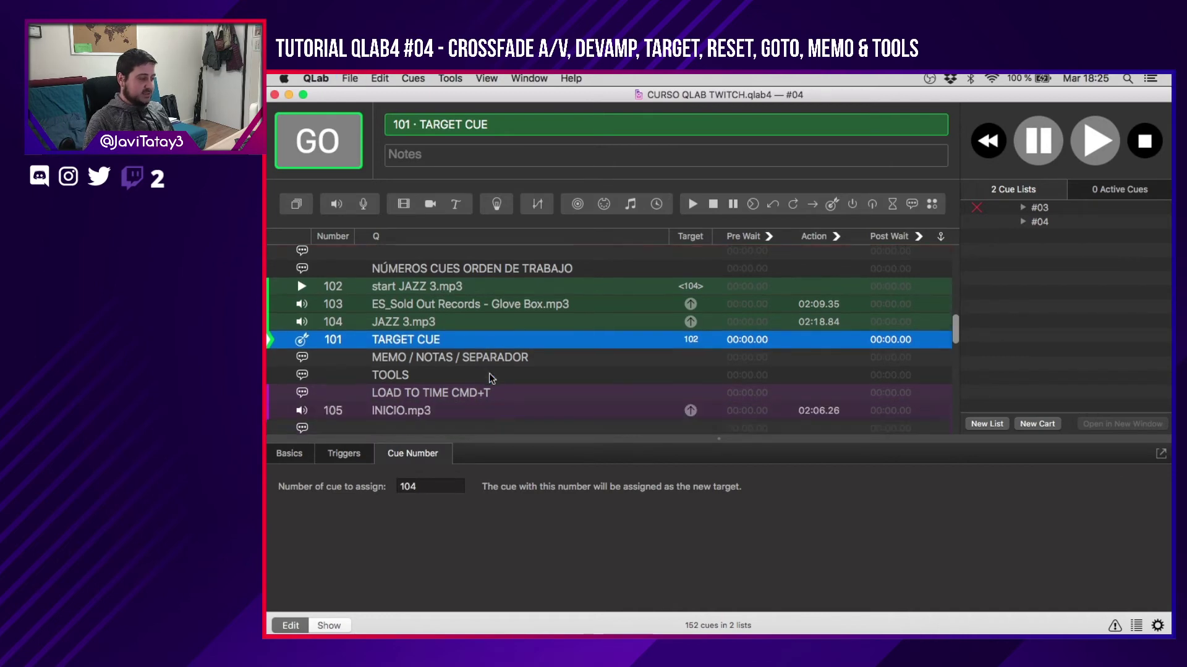
scroll(489, 374, down, 5)
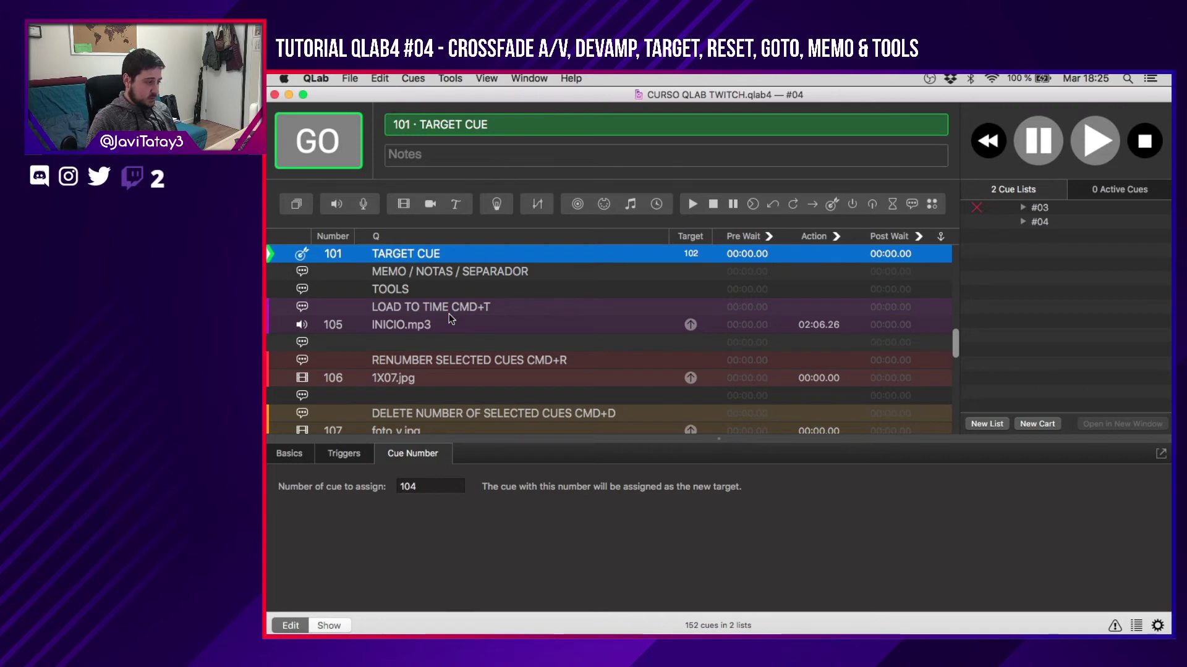
key(space)
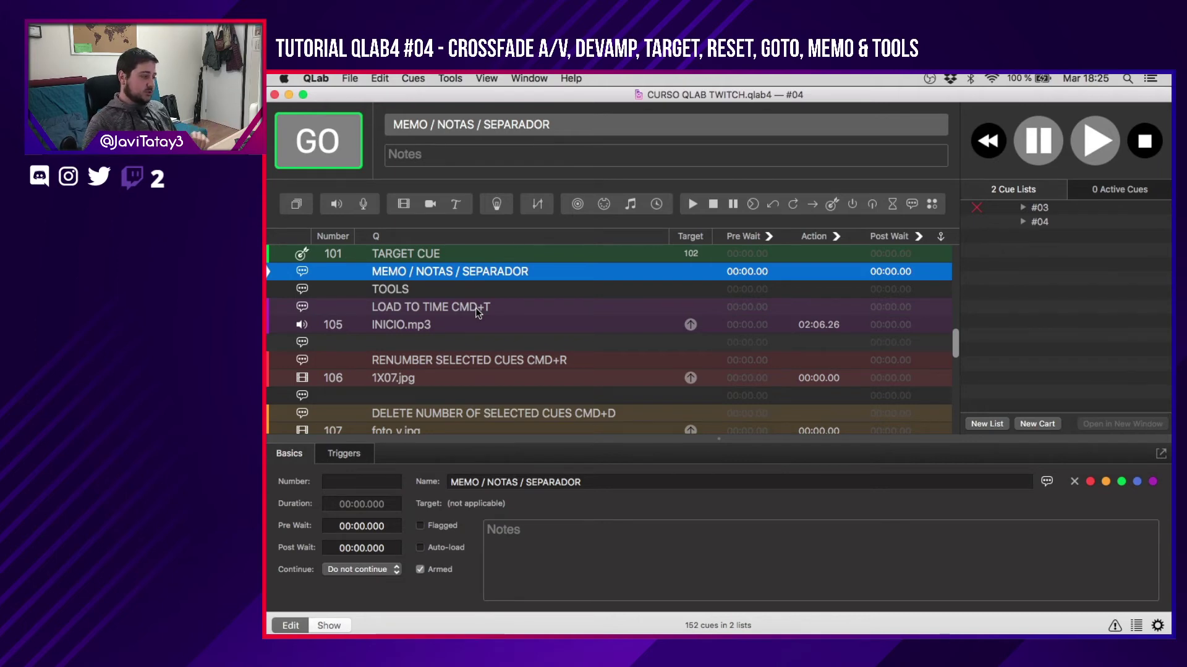
key(Down)
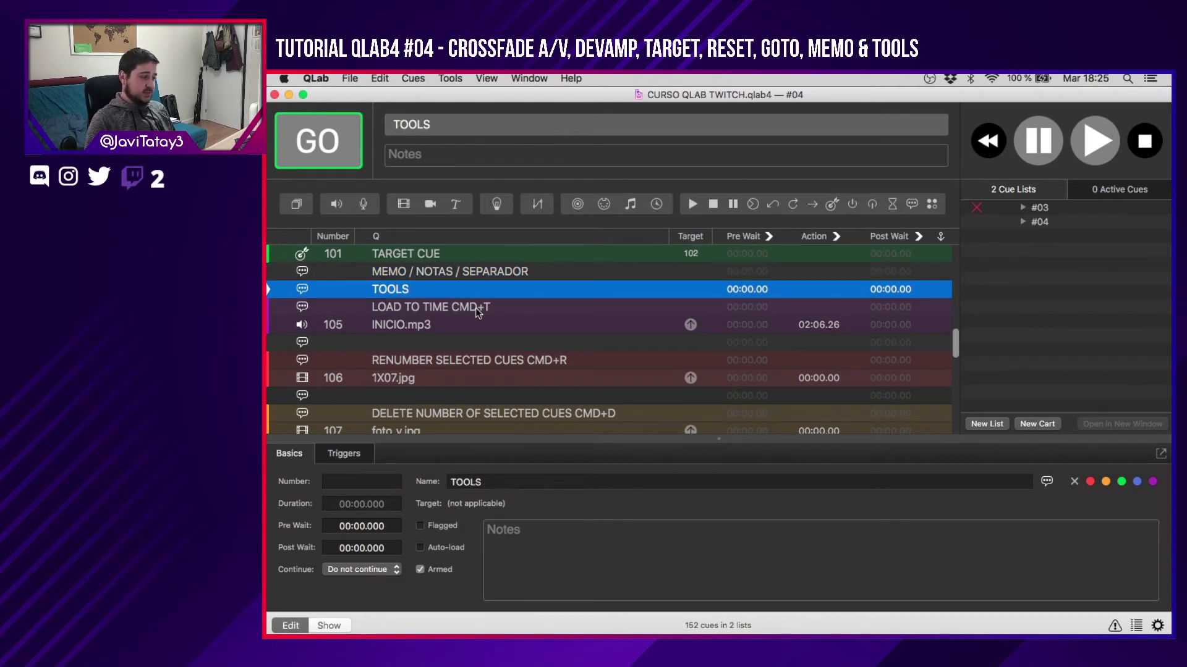
Review the available Tools commands, from Load to time to Restore saved desktop backgrounds.
scroll(476, 307, down, 1)
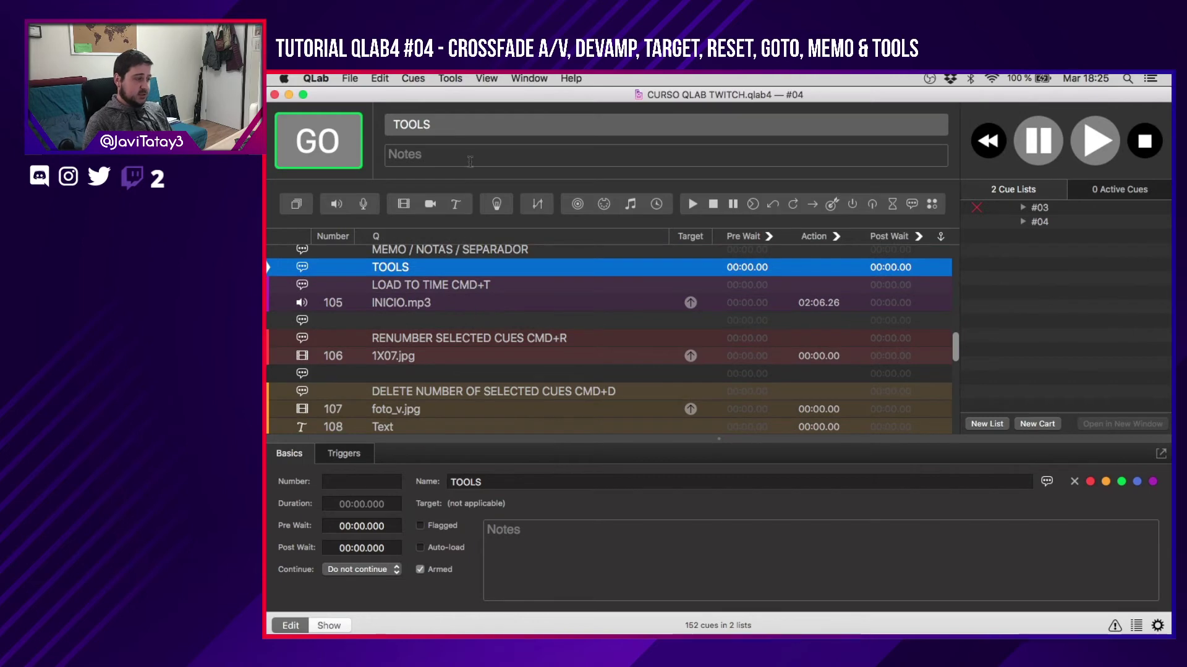
click(451, 78)
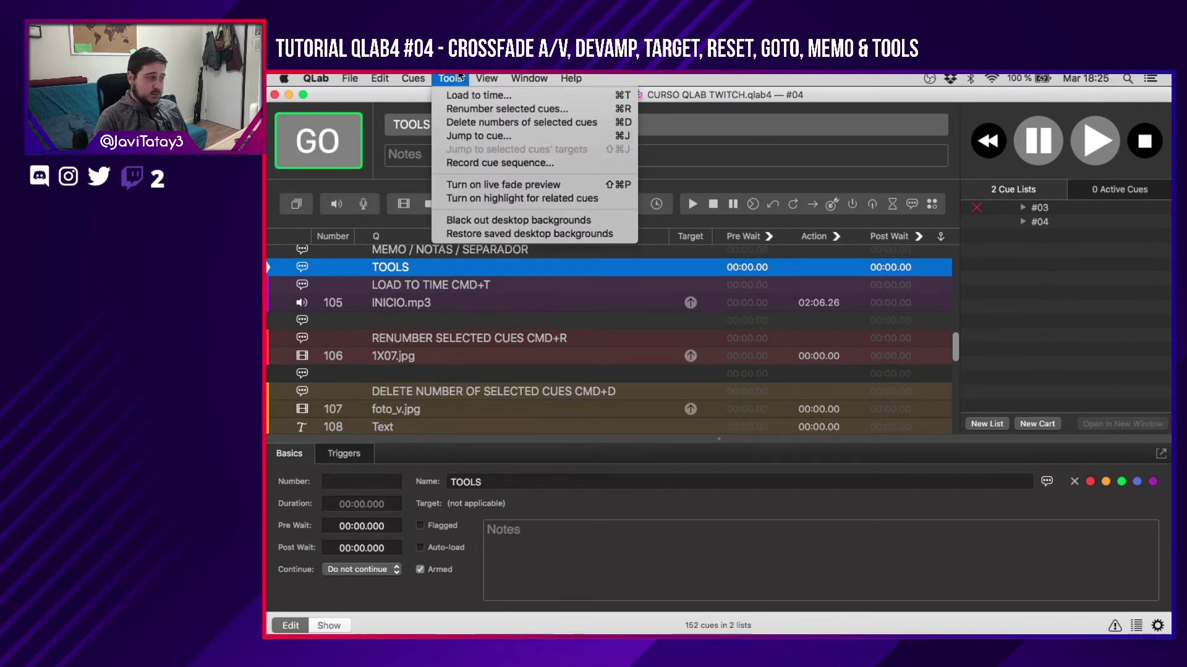
mouse_move(354, 76)
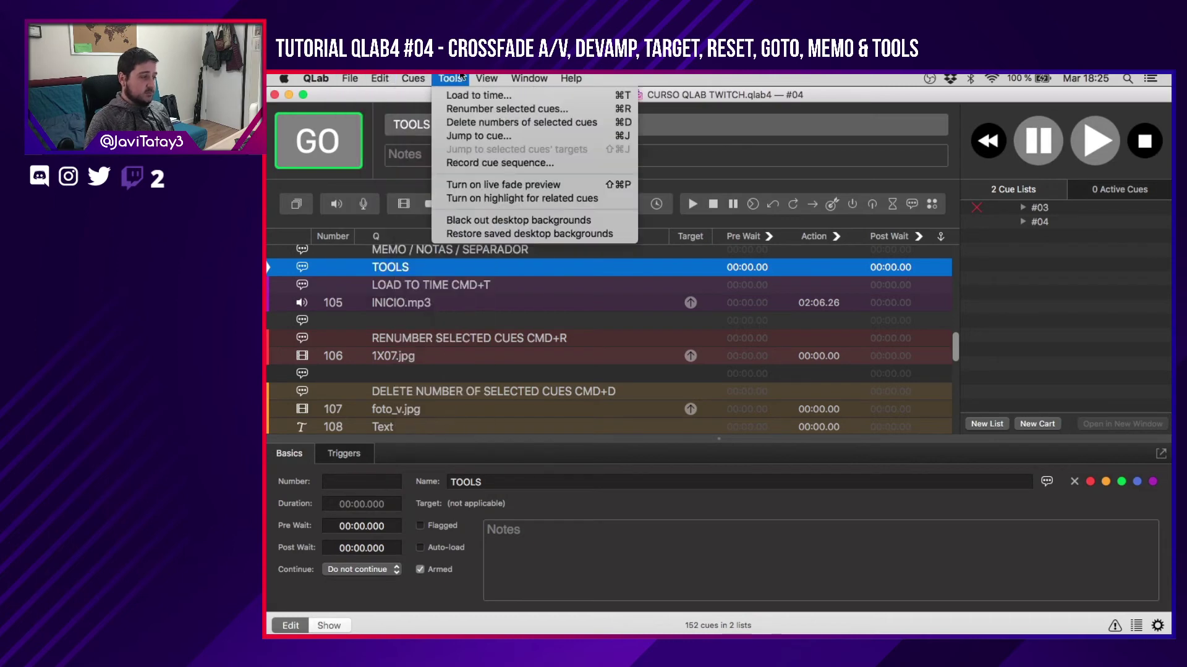
mouse_move(508, 78)
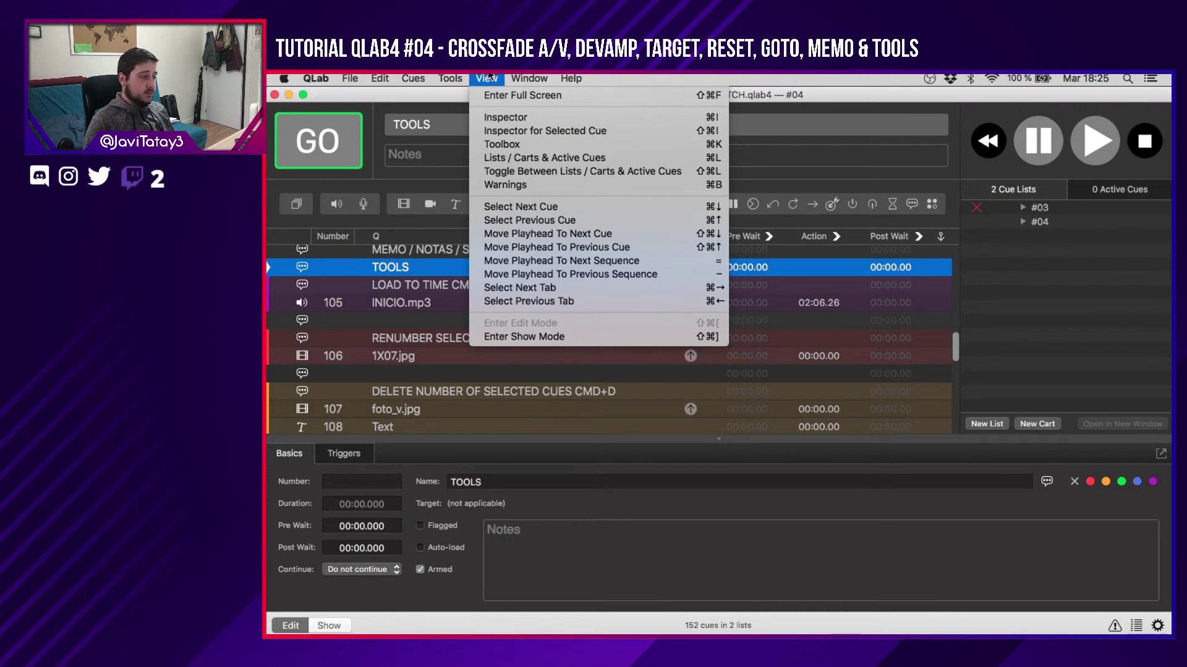
mouse_move(455, 77)
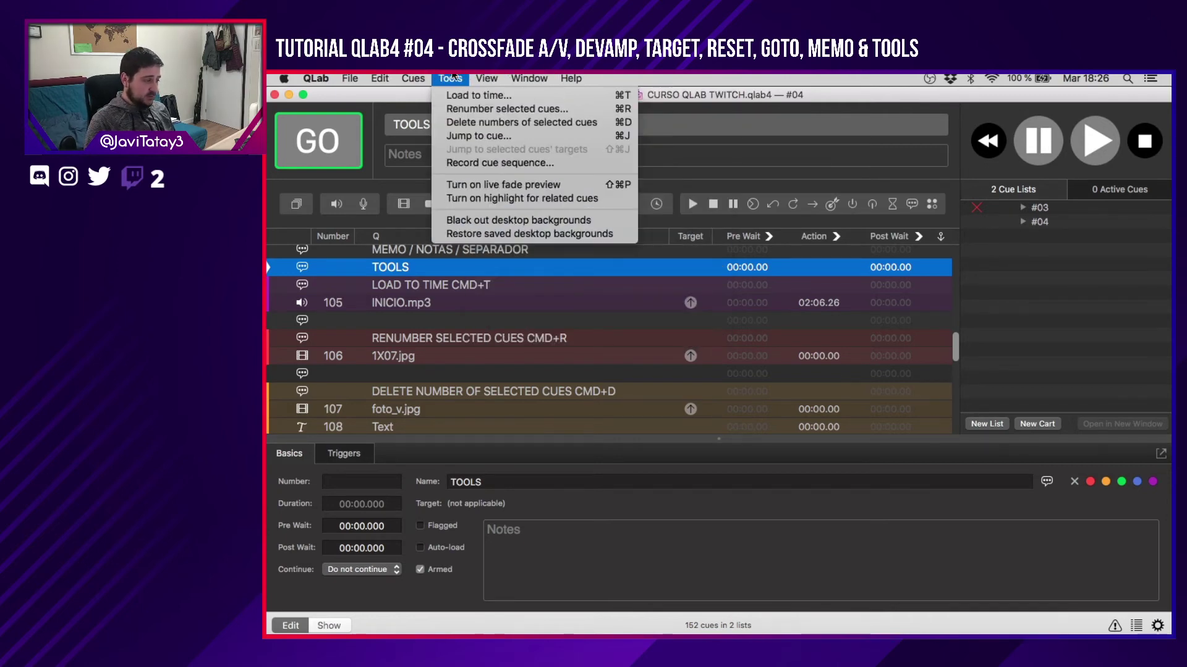
click(450, 305)
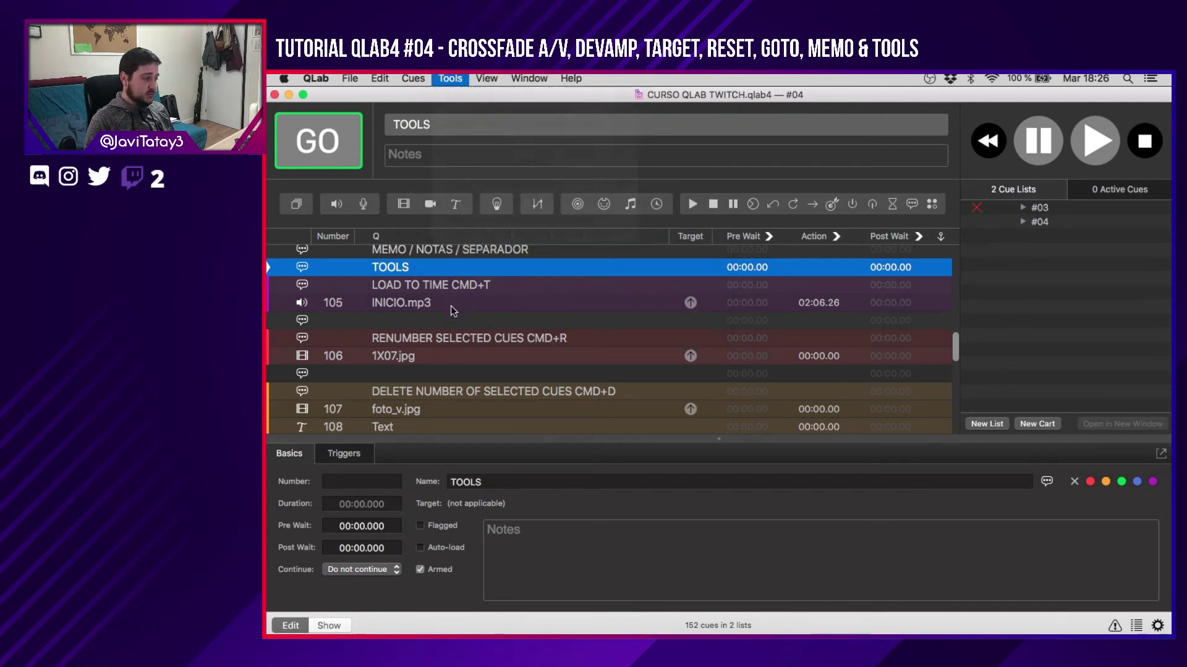
Select the LOAD TO TIME CMD+T memo cue, look up the Load to time command, and check the neighbouring cues.
click(487, 290)
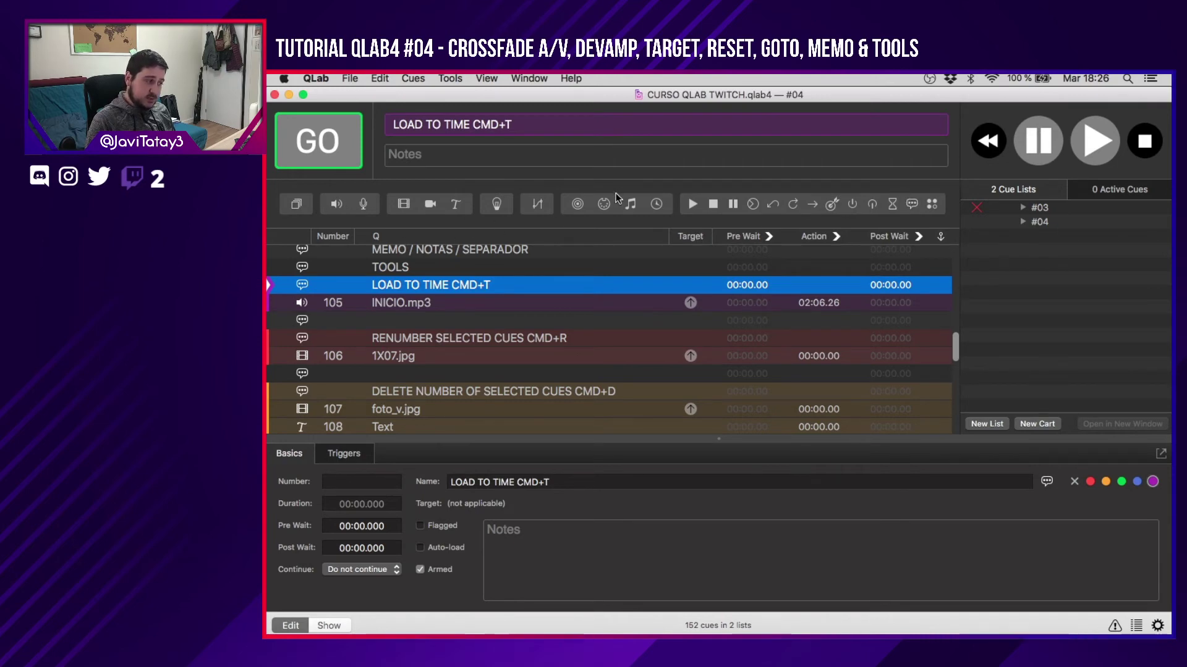
click(460, 77)
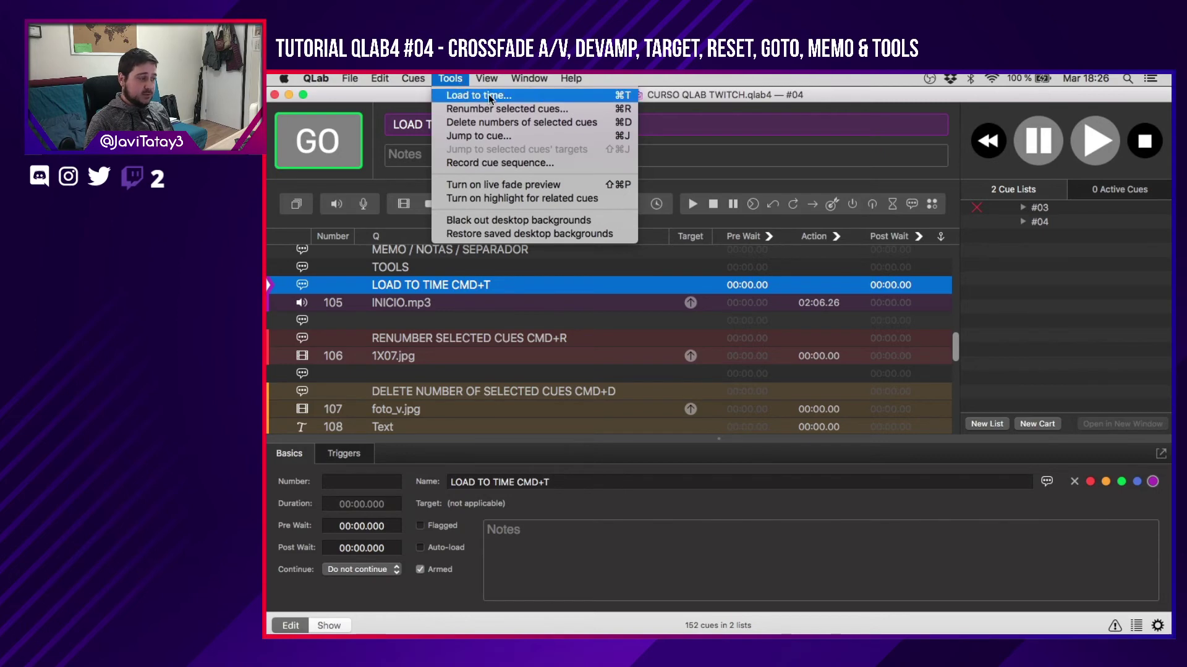
click(452, 76)
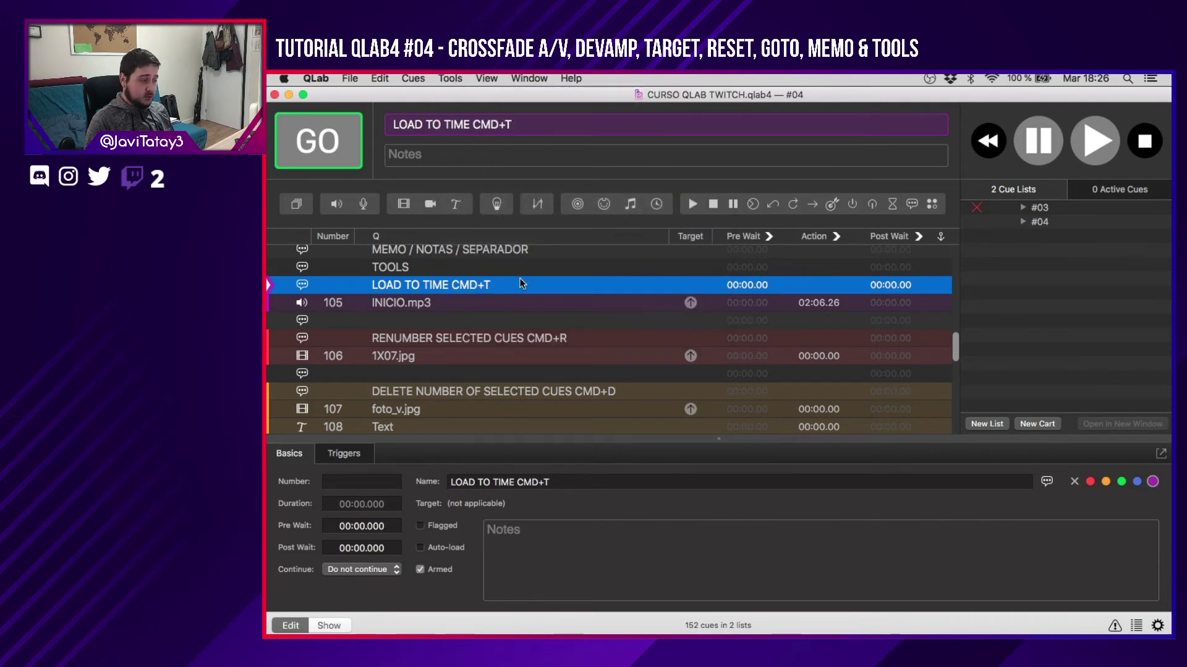
key(Down)
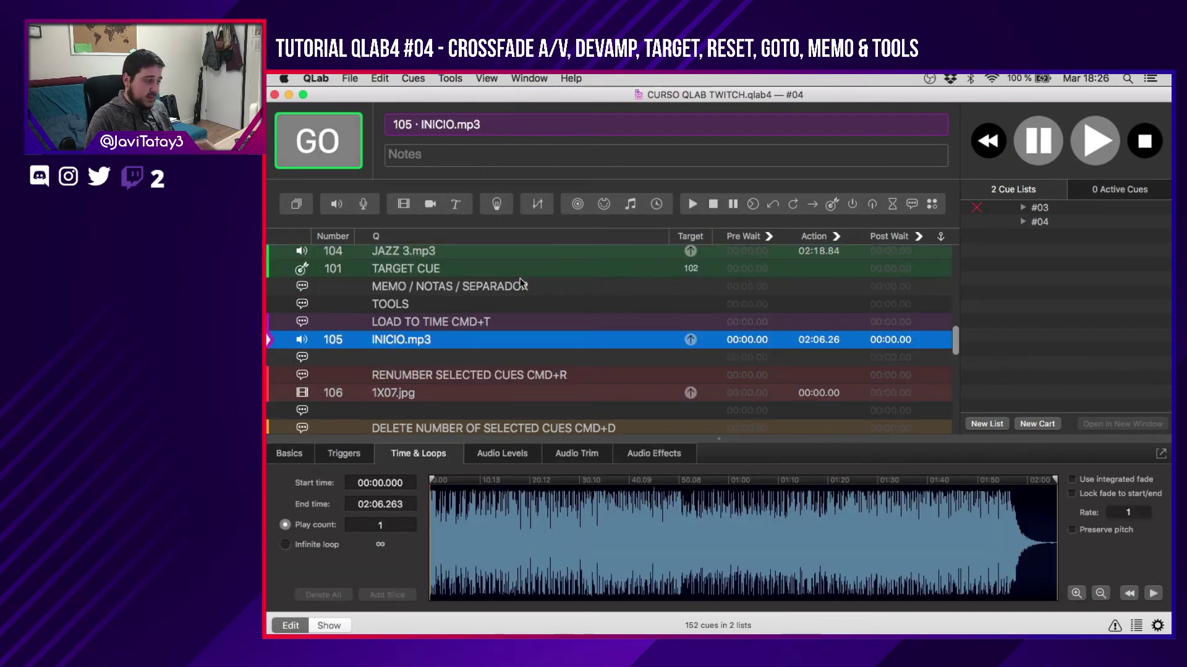
scroll(521, 283, up, 10)
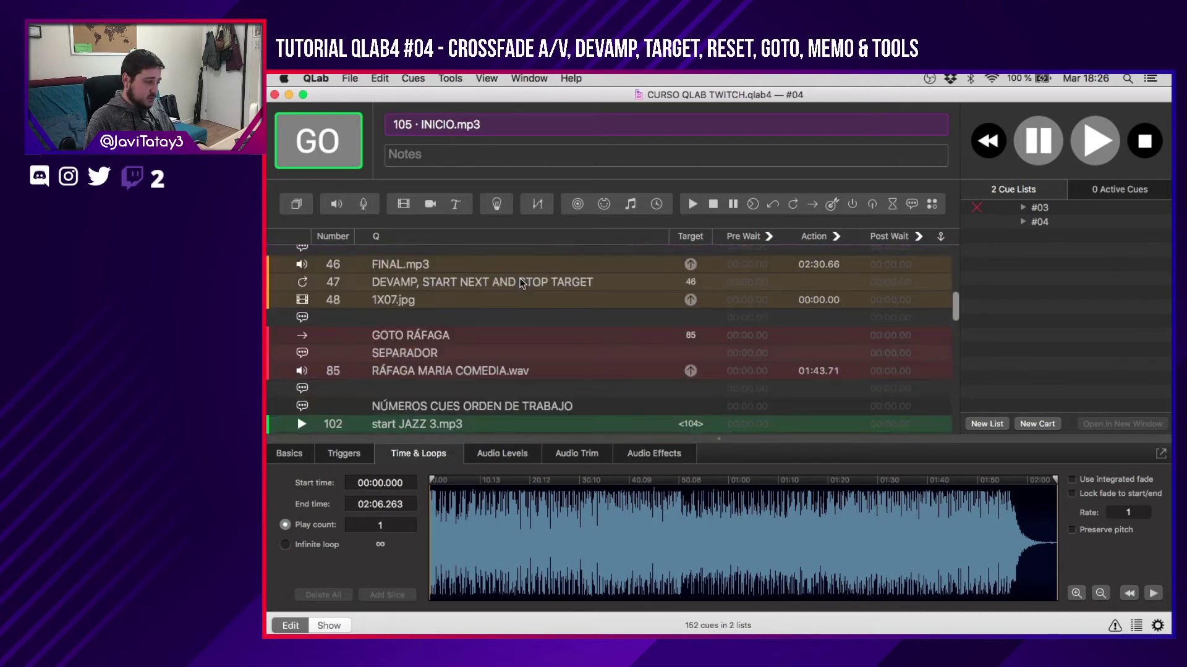
scroll(521, 282, down, 10)
scroll(520, 282, down, 3)
click(505, 278)
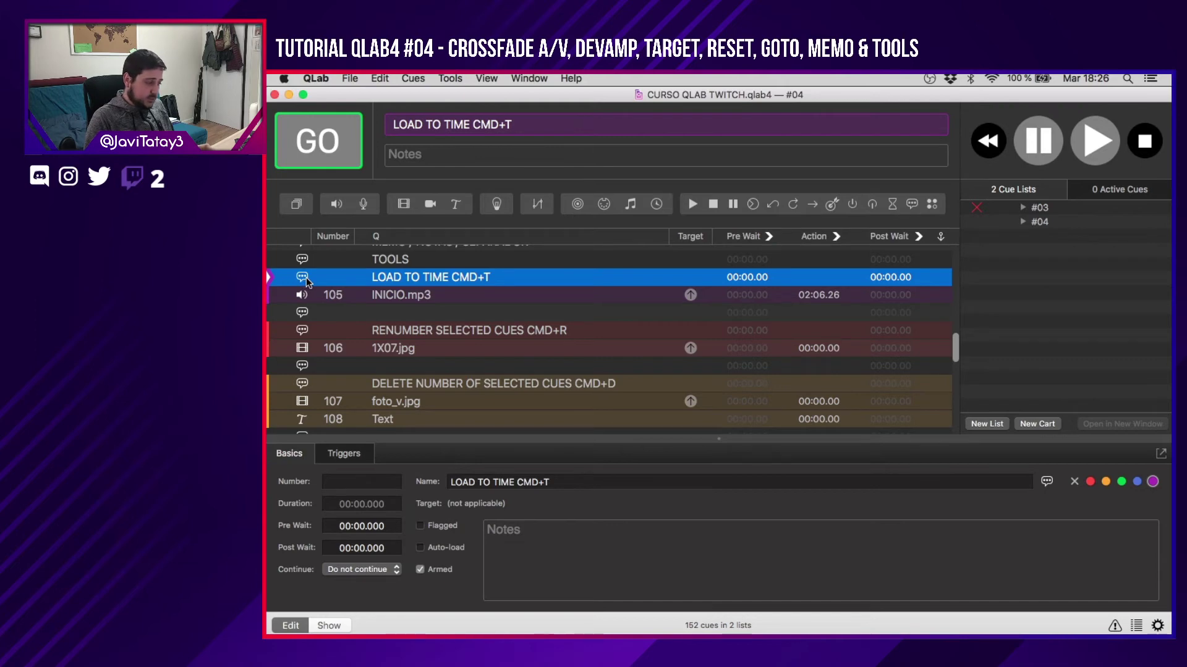
Show the Load to time control for the LOAD TO TIME CMD+T memo cue, dismiss it and show it again.
key(super+t)
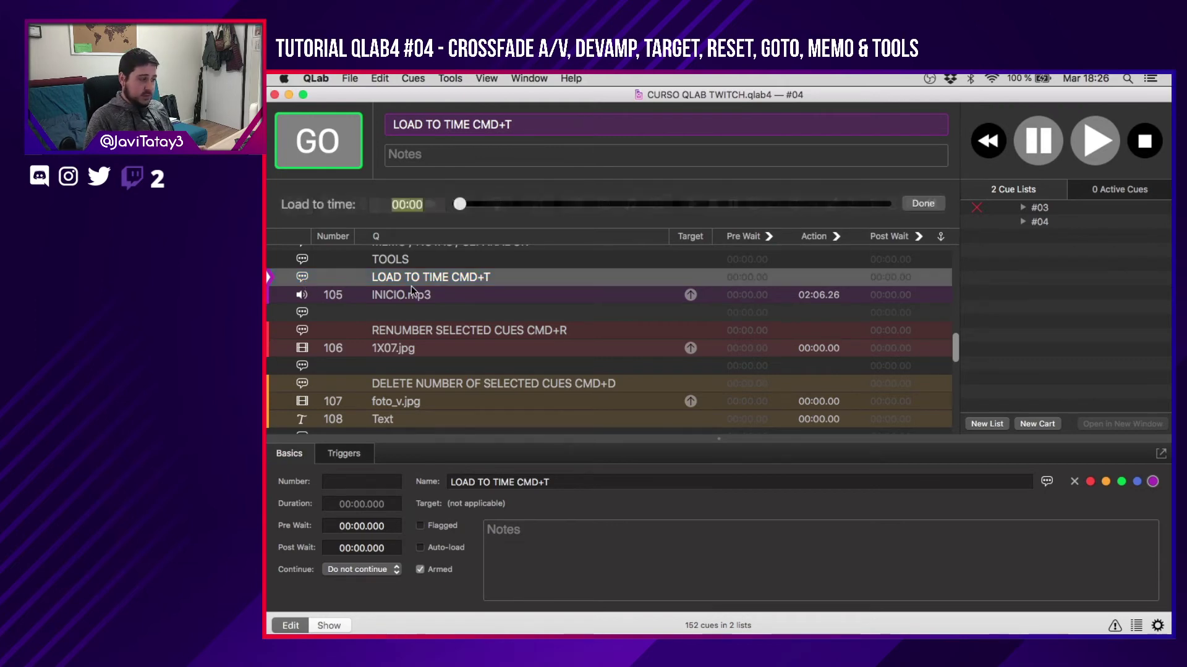
click(922, 203)
click(450, 78)
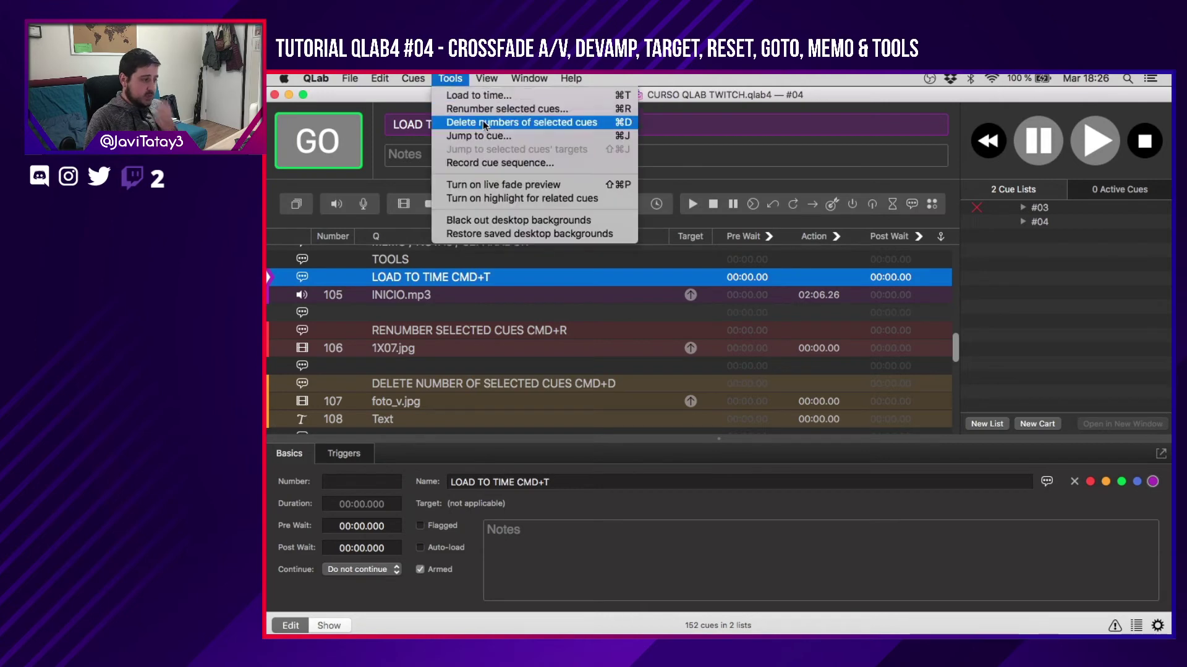
click(473, 95)
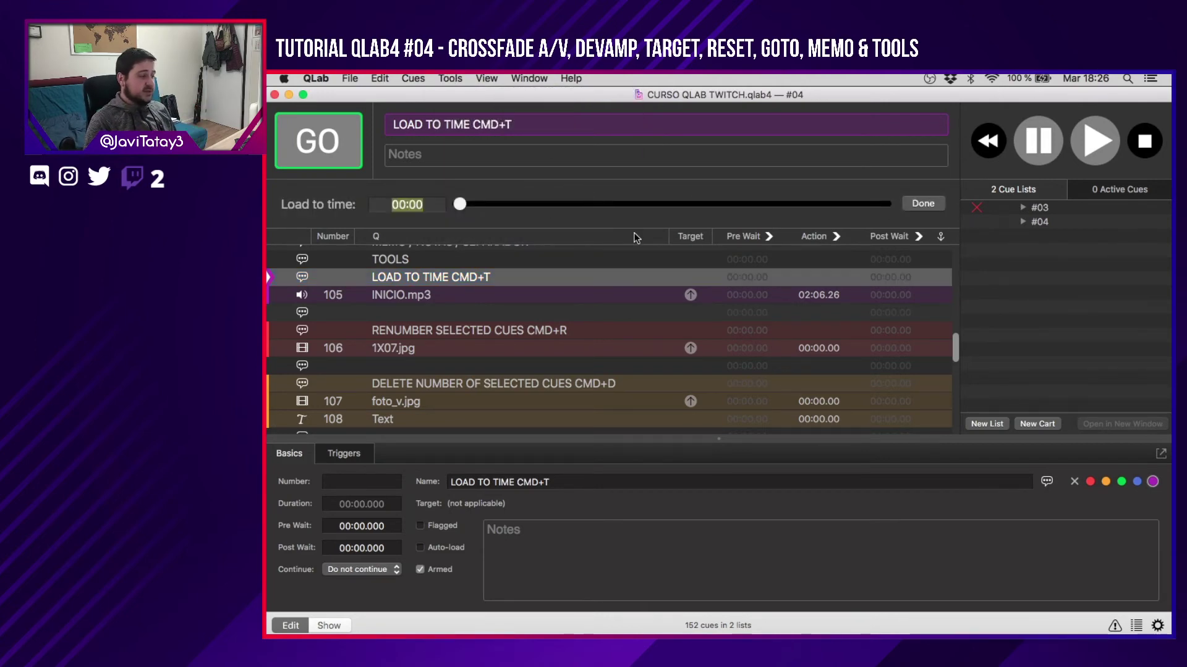
Play cue 105 INICIO.mp3 from its beginning, and stop playback with the cue selected again.
click(482, 296)
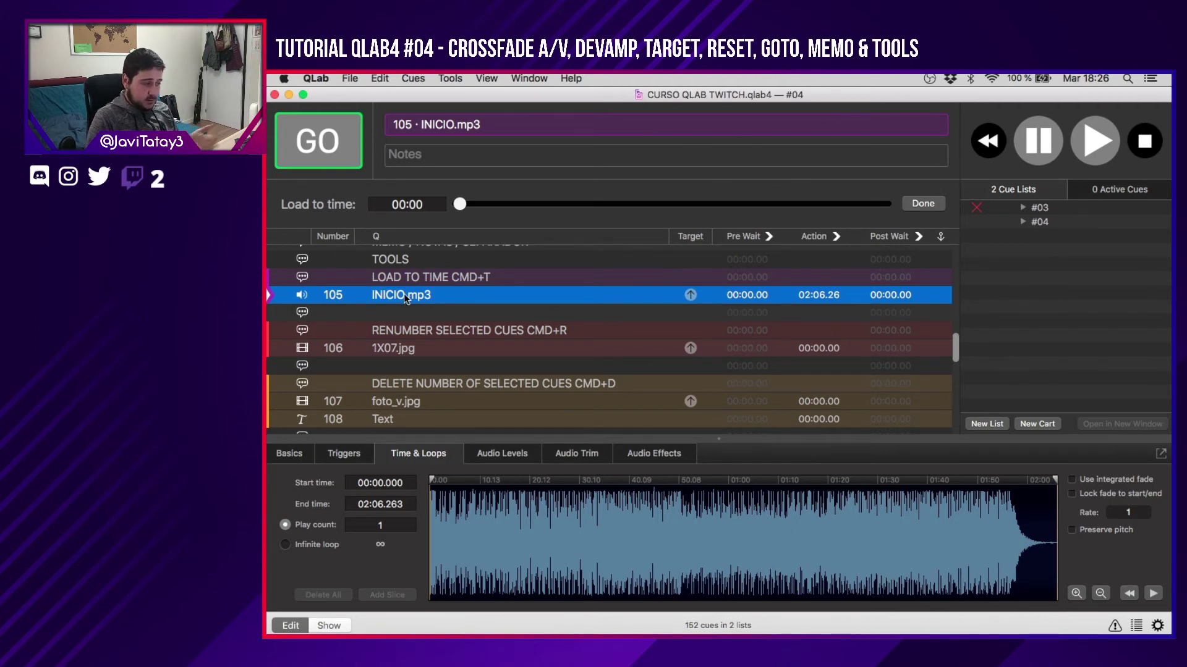
key(space)
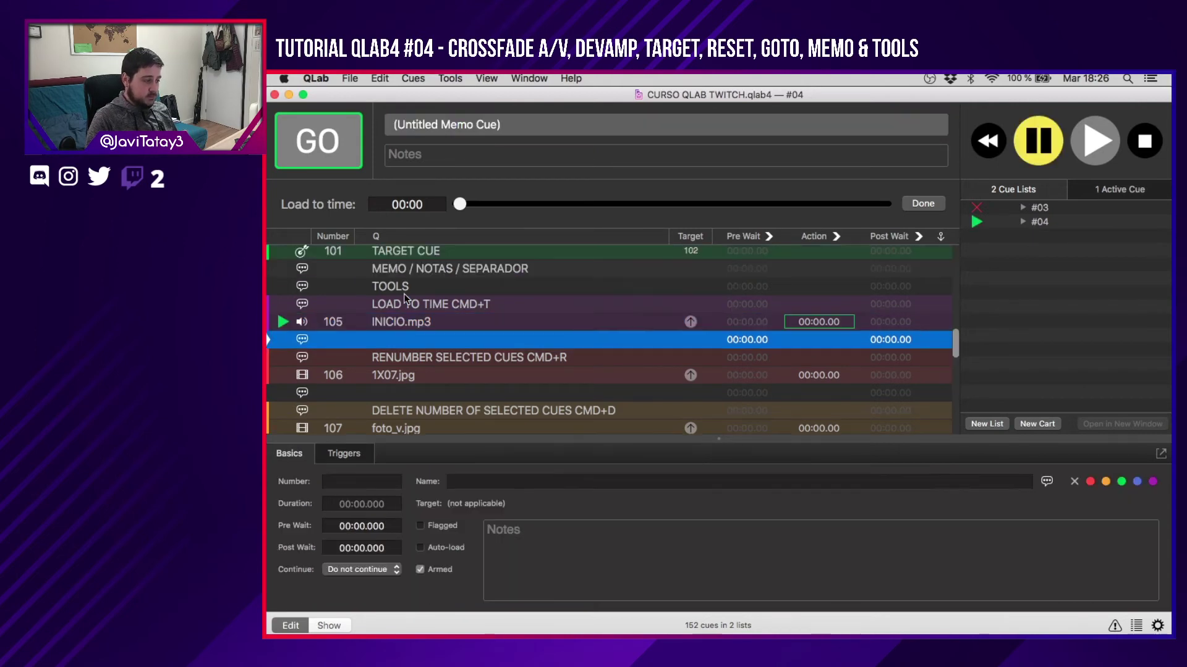
click(412, 322)
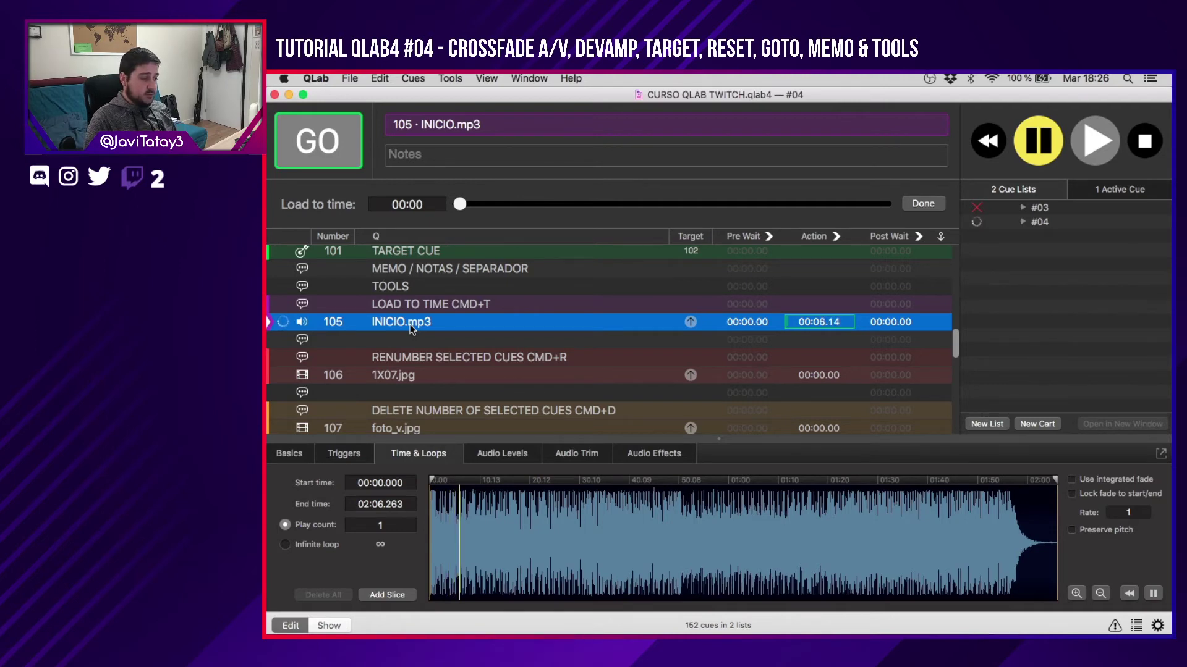
key(Escape)
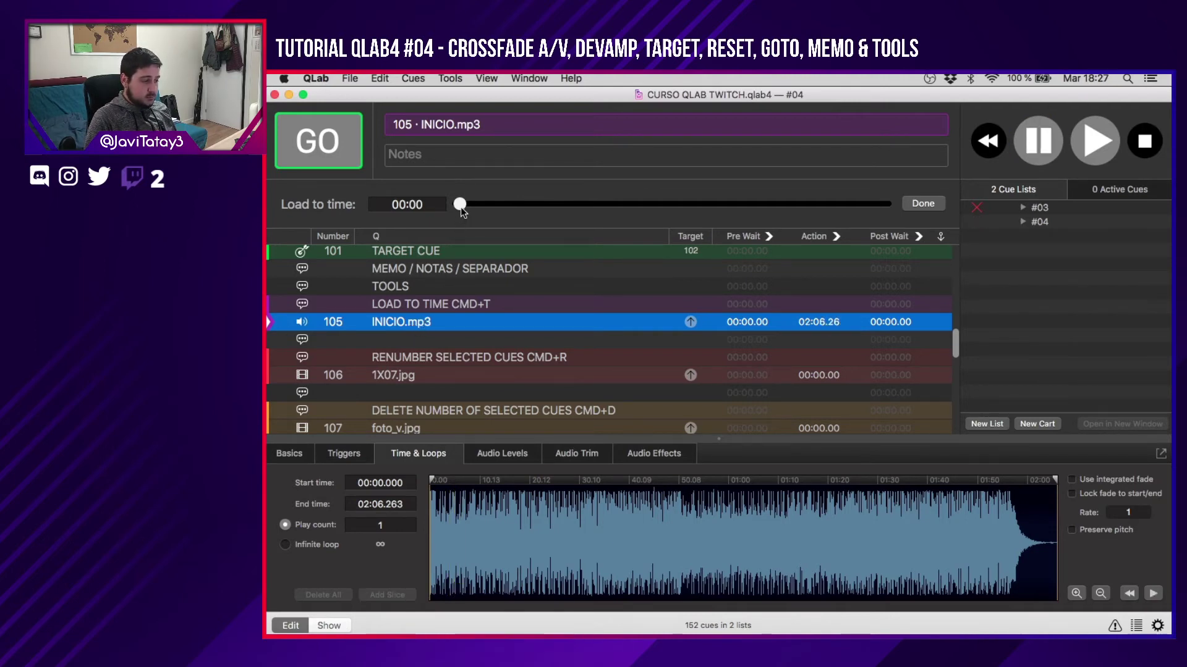
Load cue 105 INICIO.mp3 to about 00:48.3, play it from that point, and stop playback.
drag(461, 208, 625, 210)
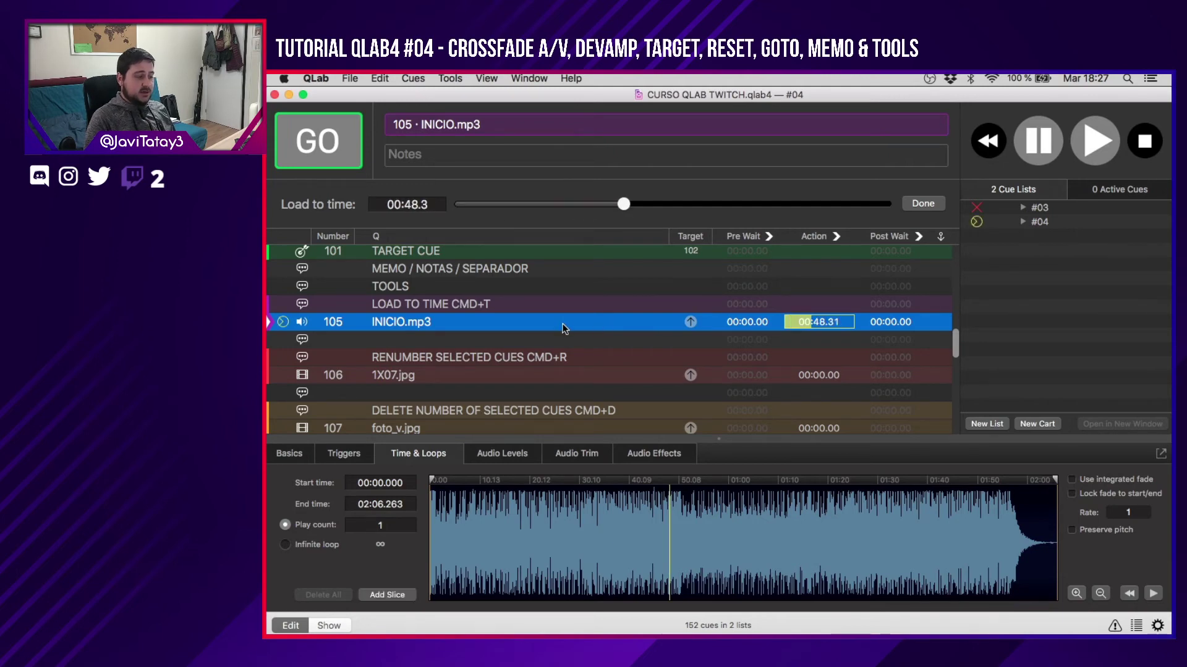
key(space)
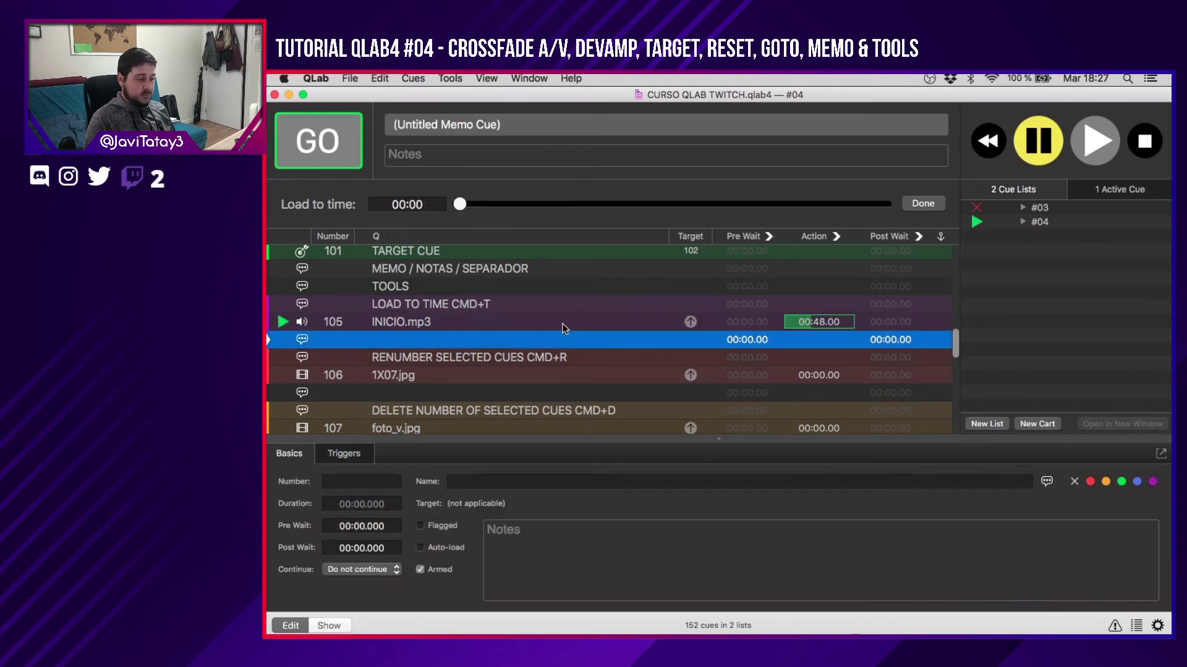
click(577, 318)
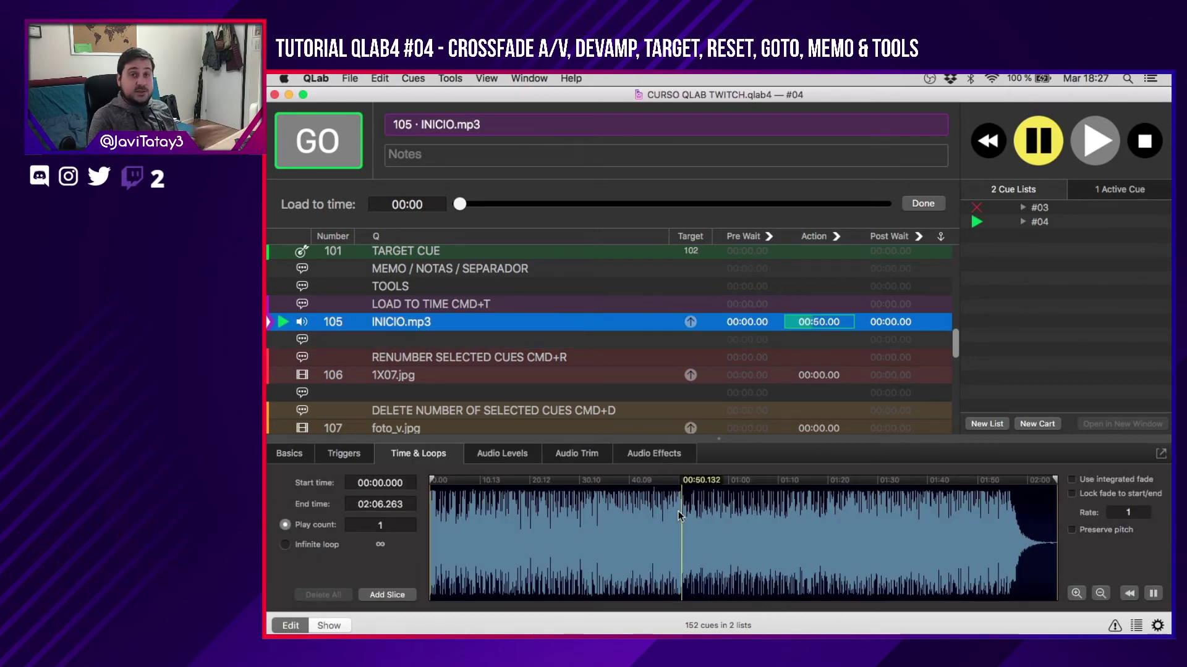
key(Escape)
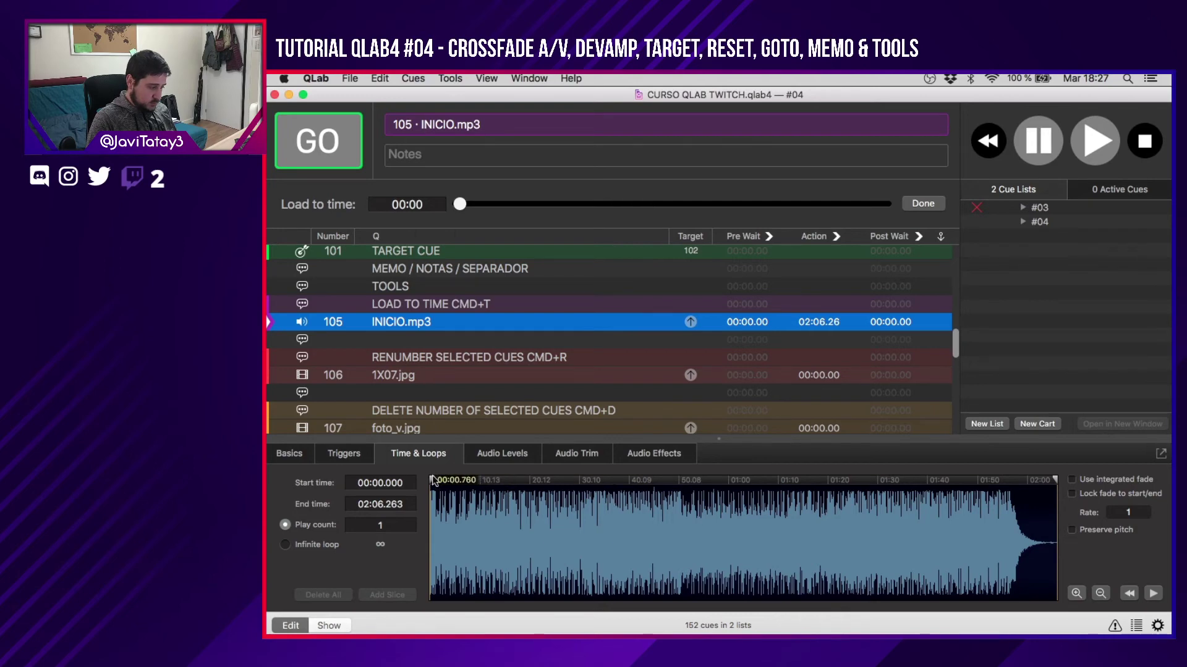
Move the start point of cue 105 INICIO.mp3 in its waveform to about 00:53.1, keeping the cue selected.
drag(433, 481, 693, 492)
click(536, 322)
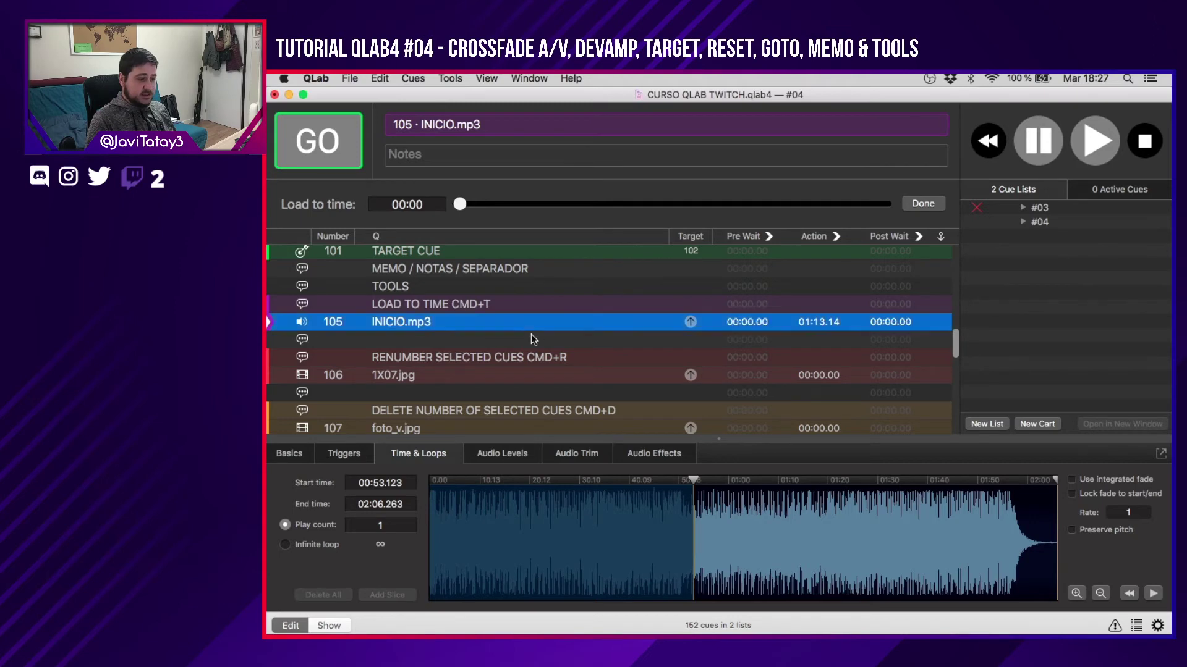
click(531, 336)
click(810, 324)
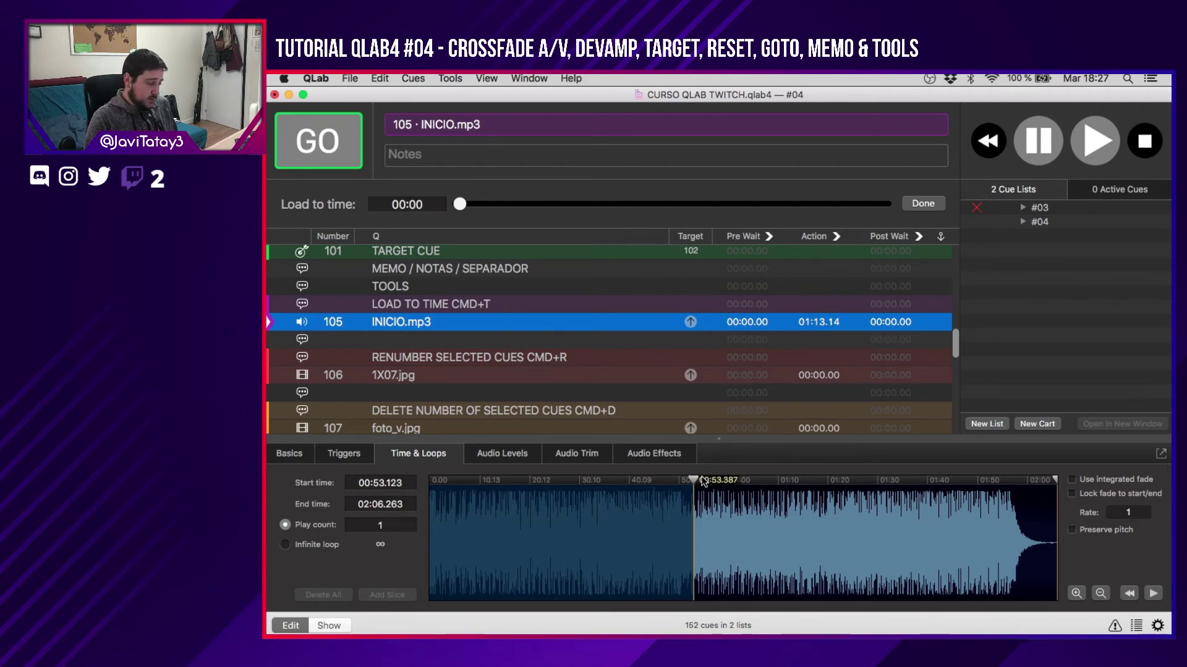
click(378, 480)
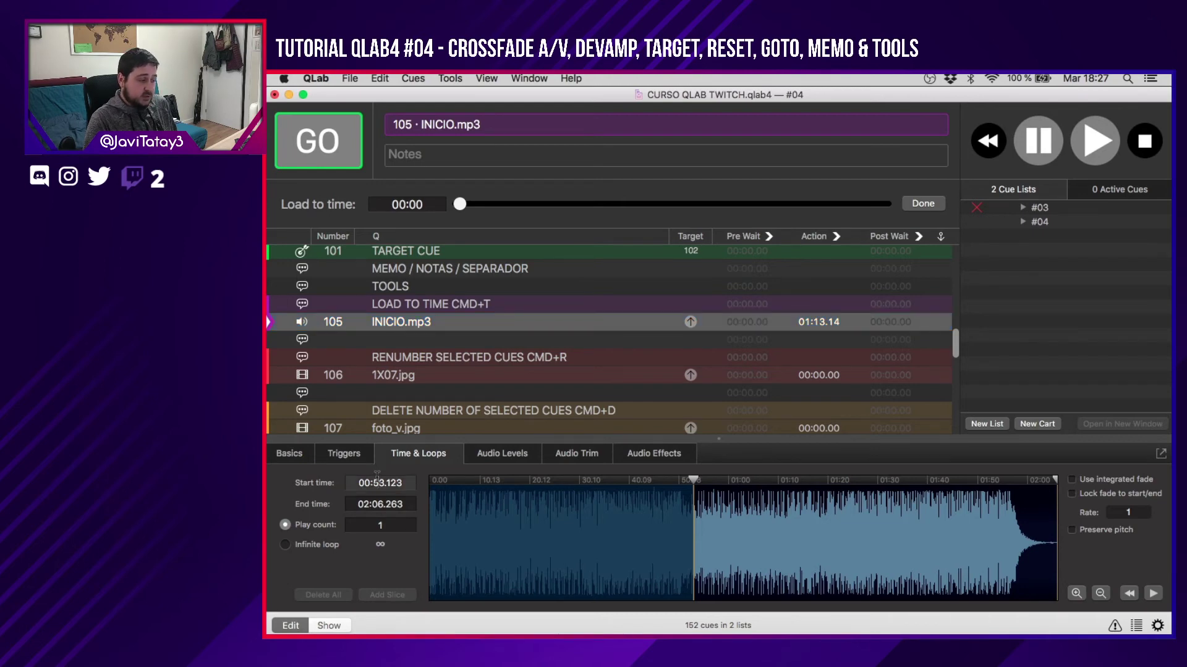
click(499, 325)
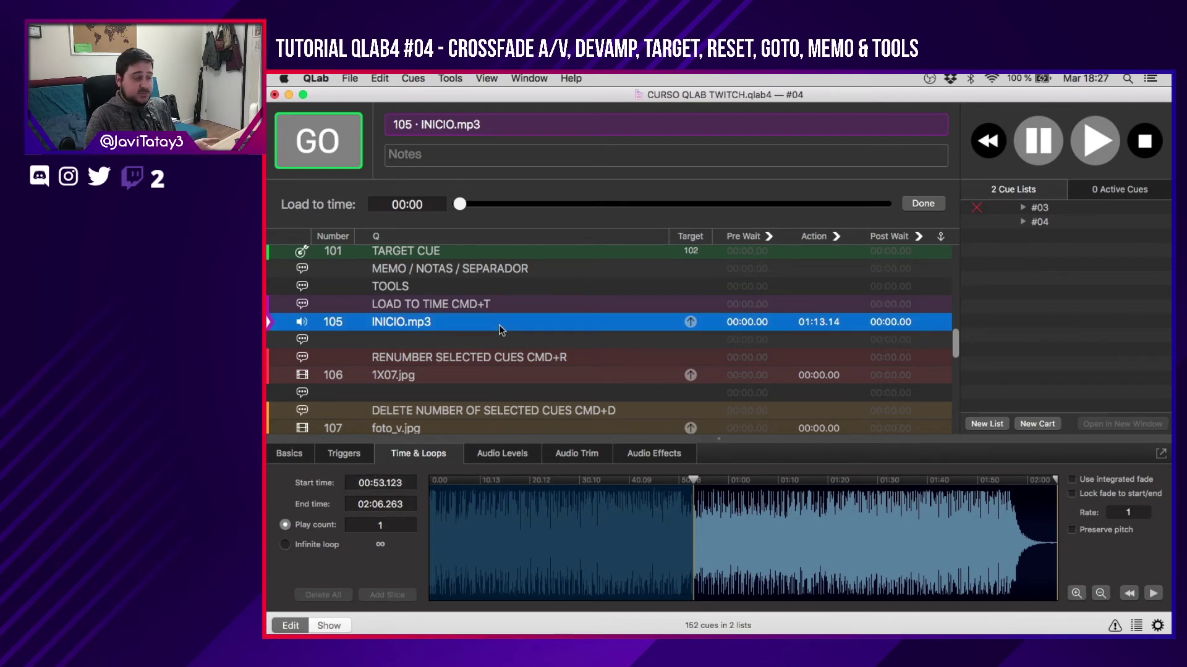
Play cue 105 INICIO.mp3 from its trimmed start point, and stop playback.
key(space)
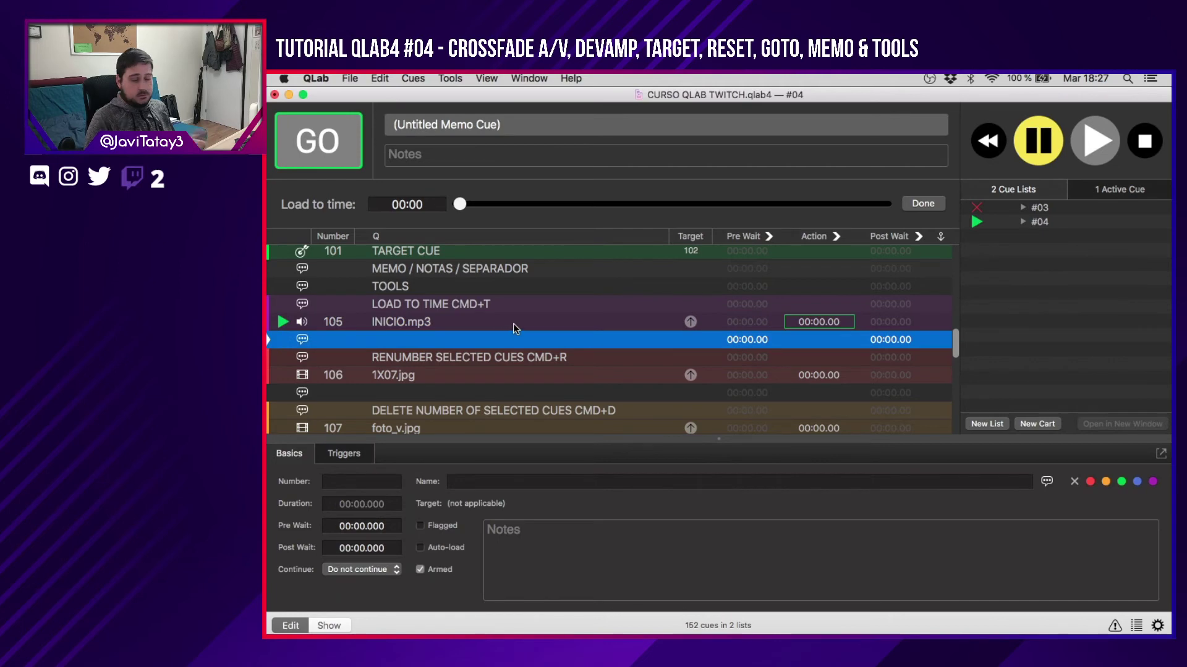
click(513, 324)
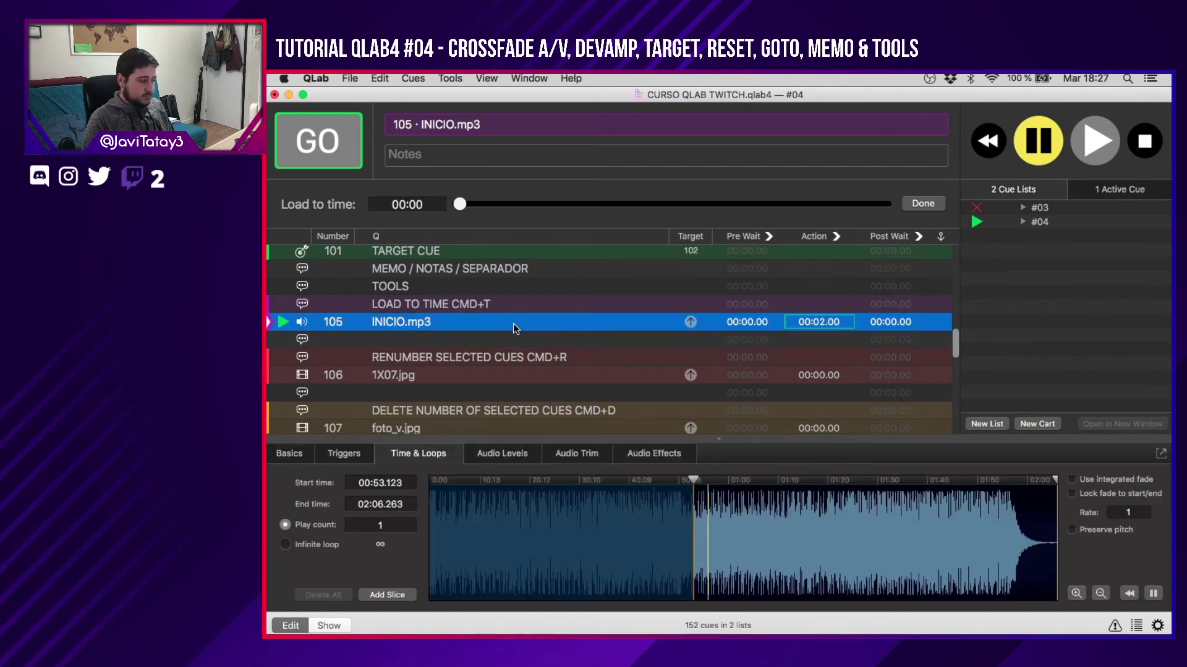
key(Escape)
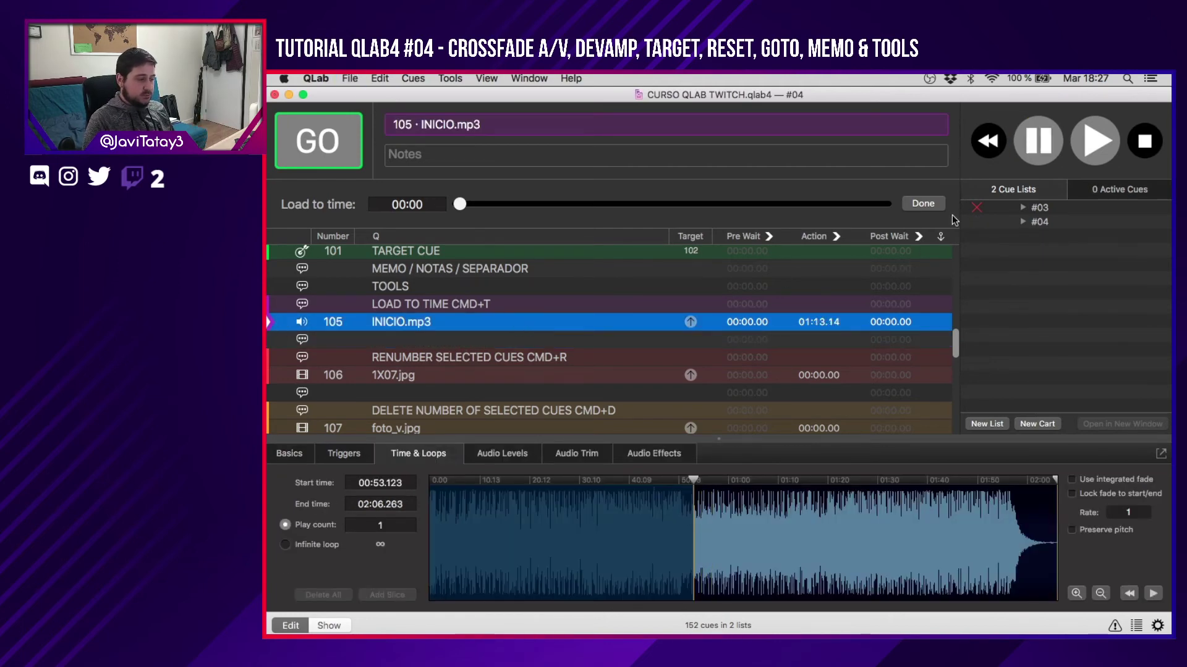
Close the Load to time control, show it once more for cue 105, and dismiss it again.
click(943, 207)
scroll(594, 287, down, 3)
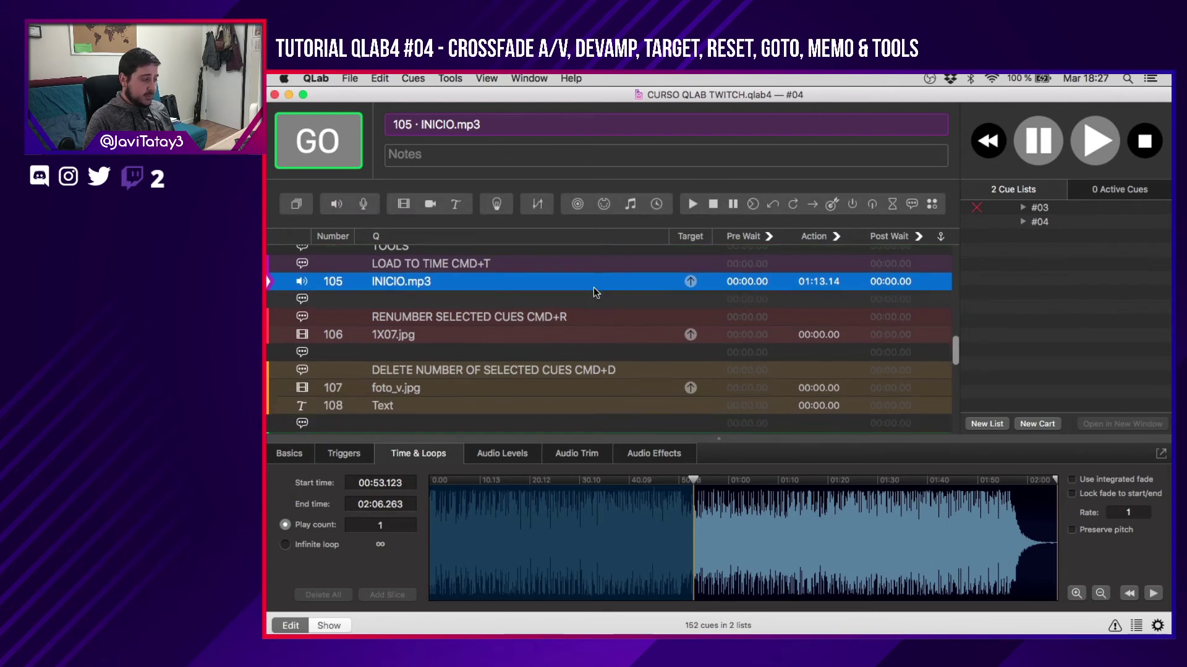
scroll(594, 287, up, 2)
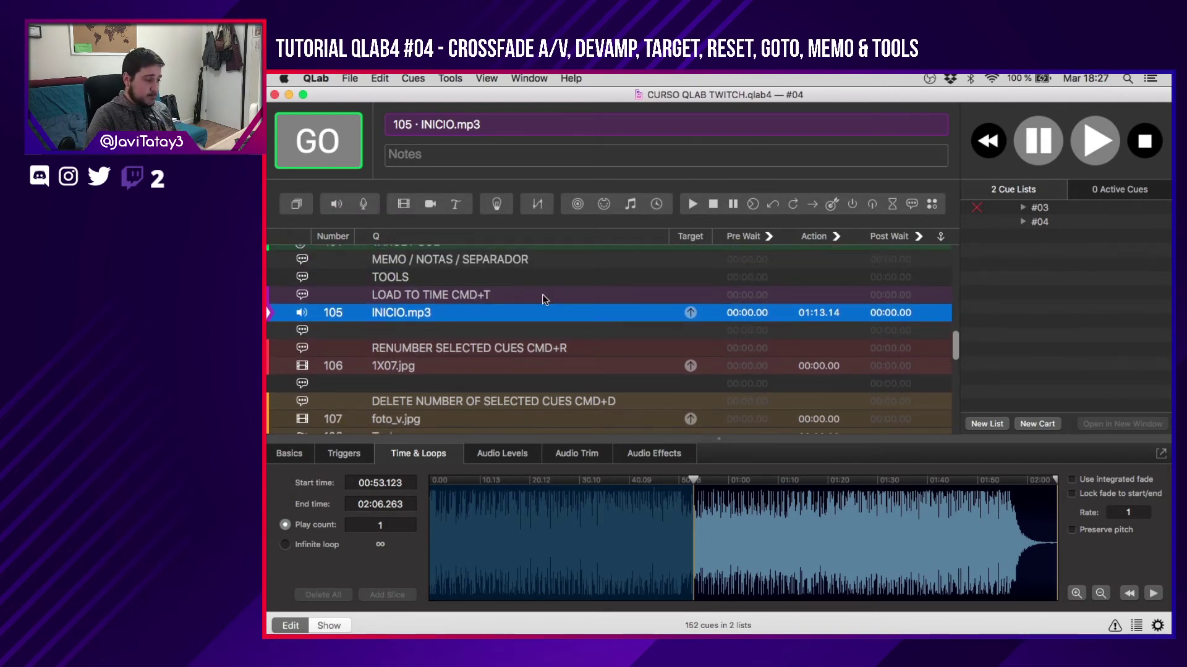
key(super+t)
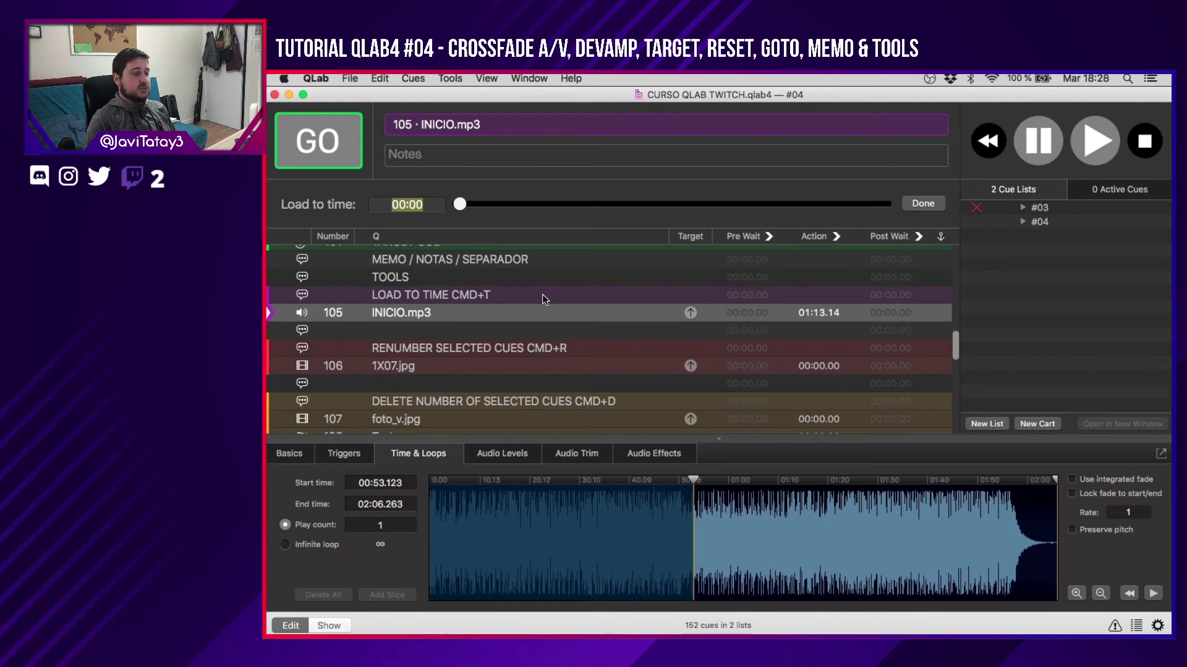
click(940, 205)
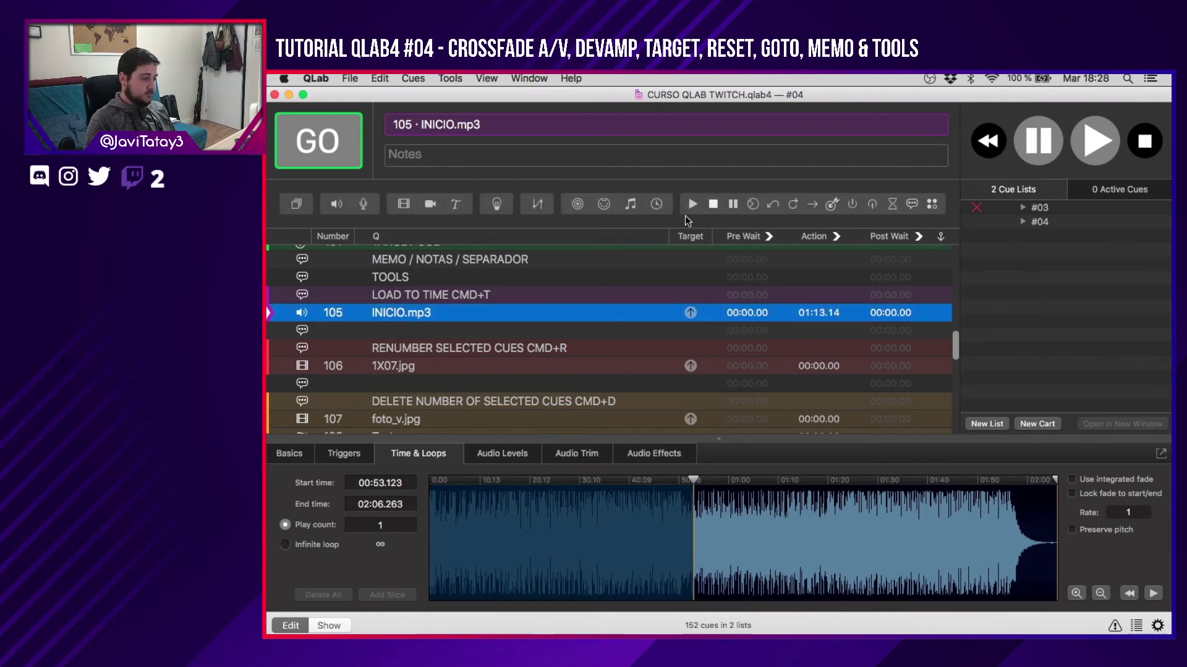
scroll(621, 283, down, 3)
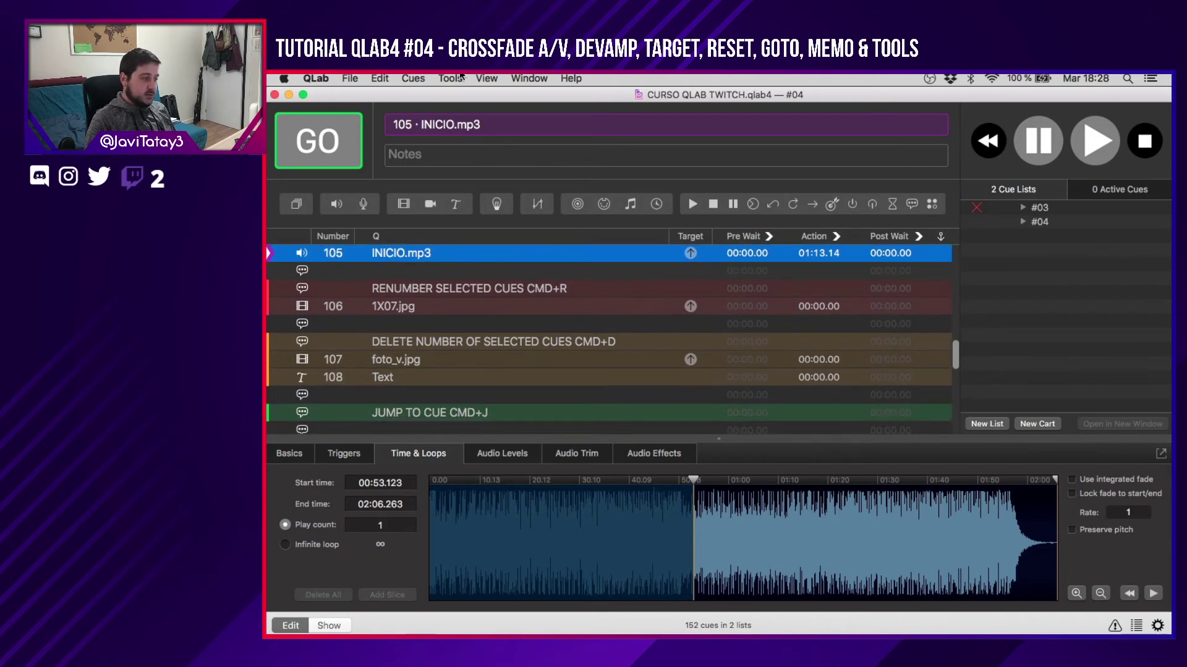
Show the Renumber Selected Cues dialog for cue 106 1X07.jpg, and cancel it.
click(460, 78)
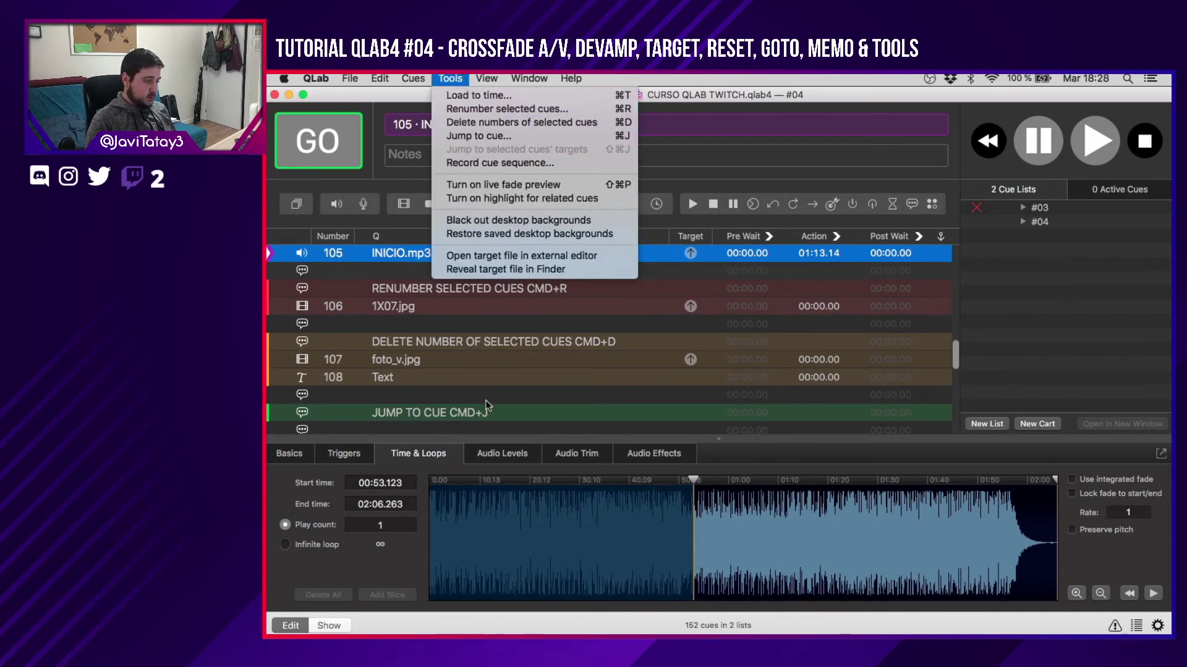
click(542, 327)
click(517, 307)
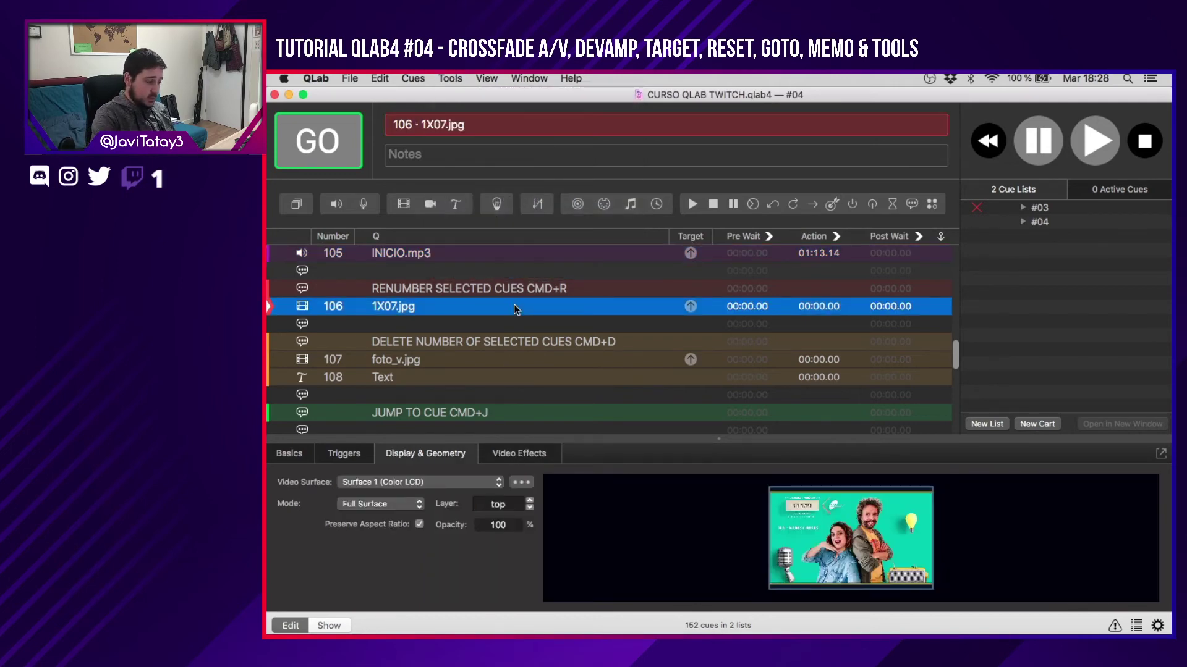
key(super+r)
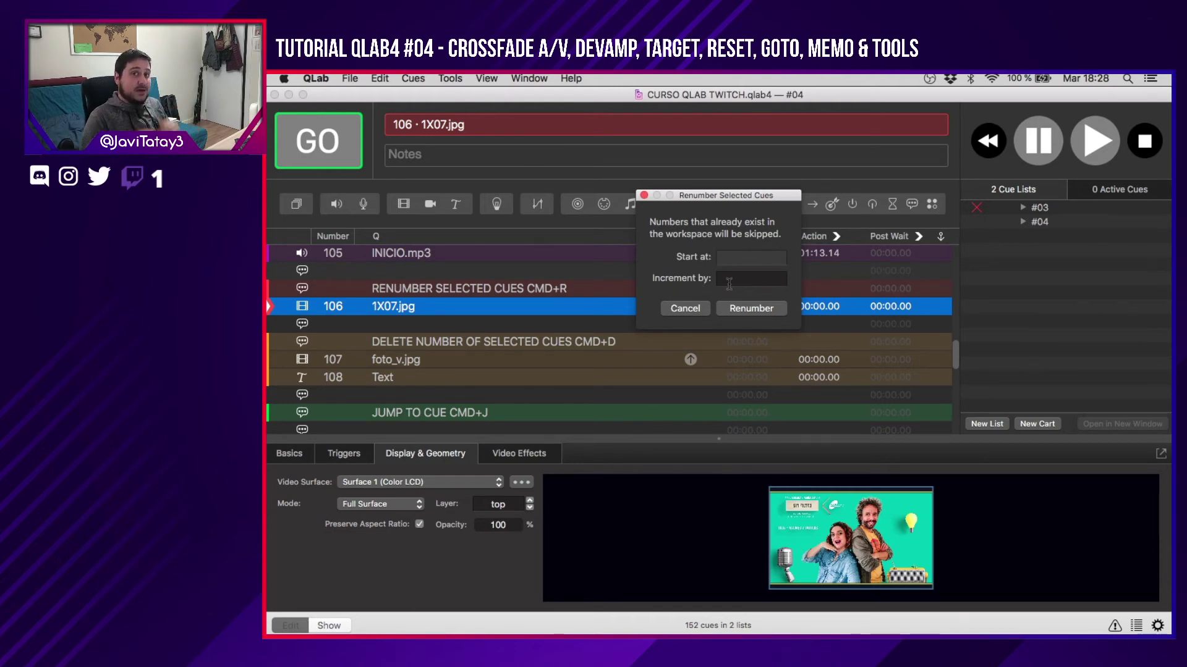
click(684, 308)
Add a video cue numbered 200 after script cue 120.5 at the end of the list, followed by a camera cue.
scroll(604, 321, down, 3)
scroll(604, 321, down, 10)
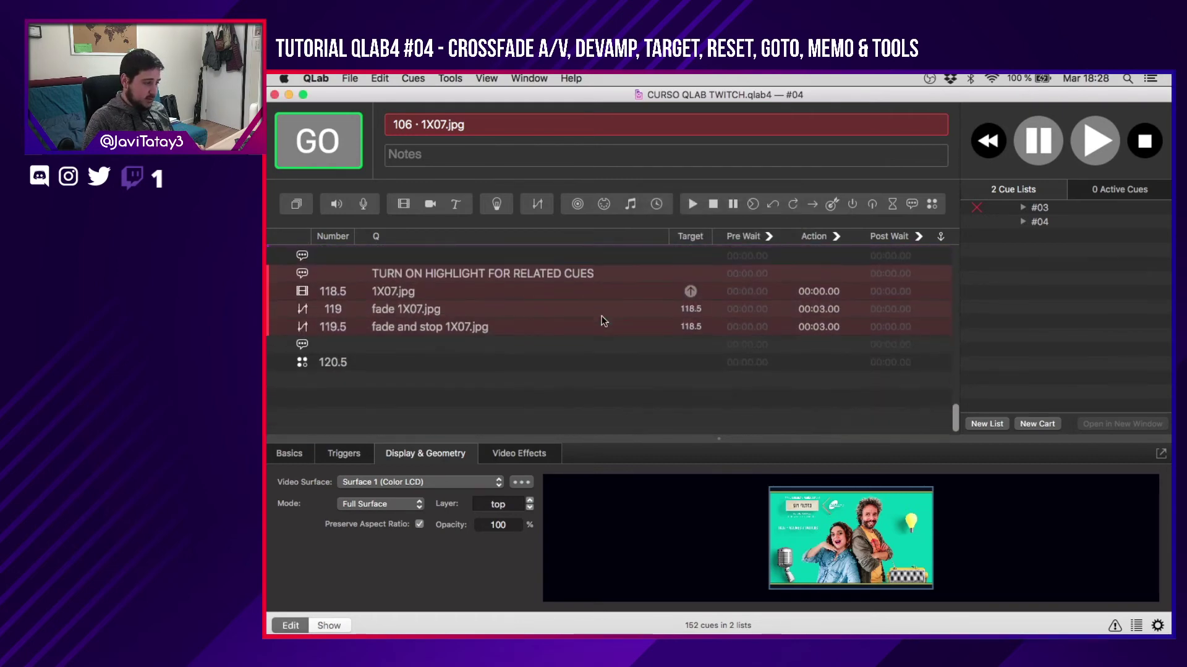
click(484, 373)
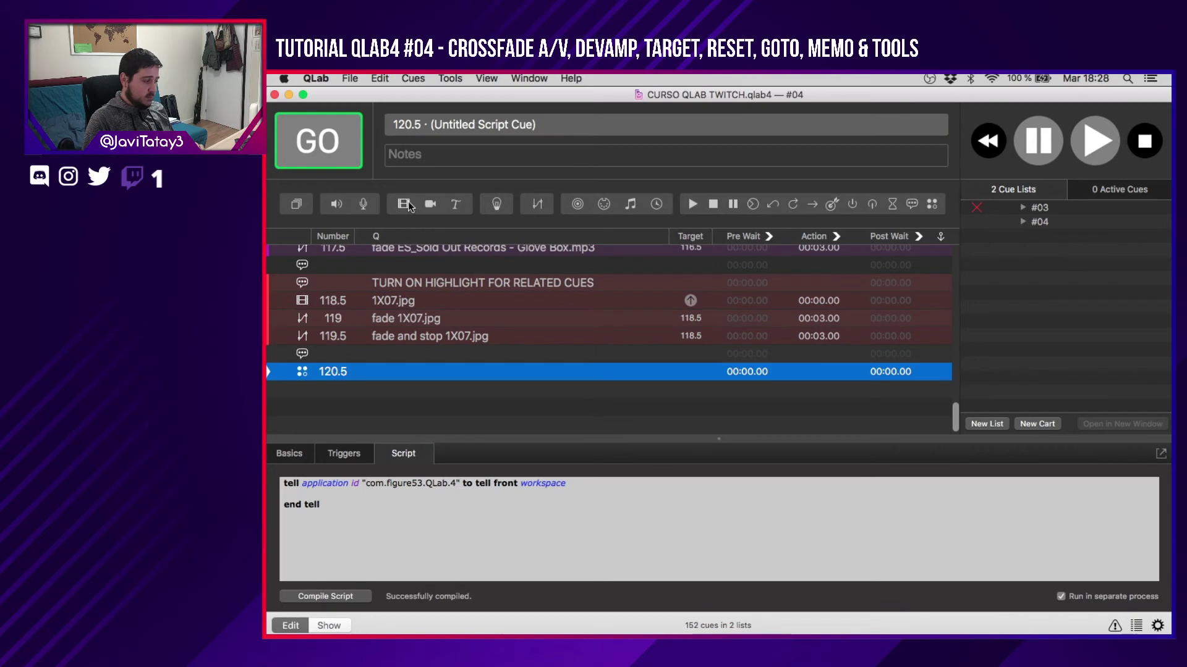
key(super+3)
double_click(338, 389)
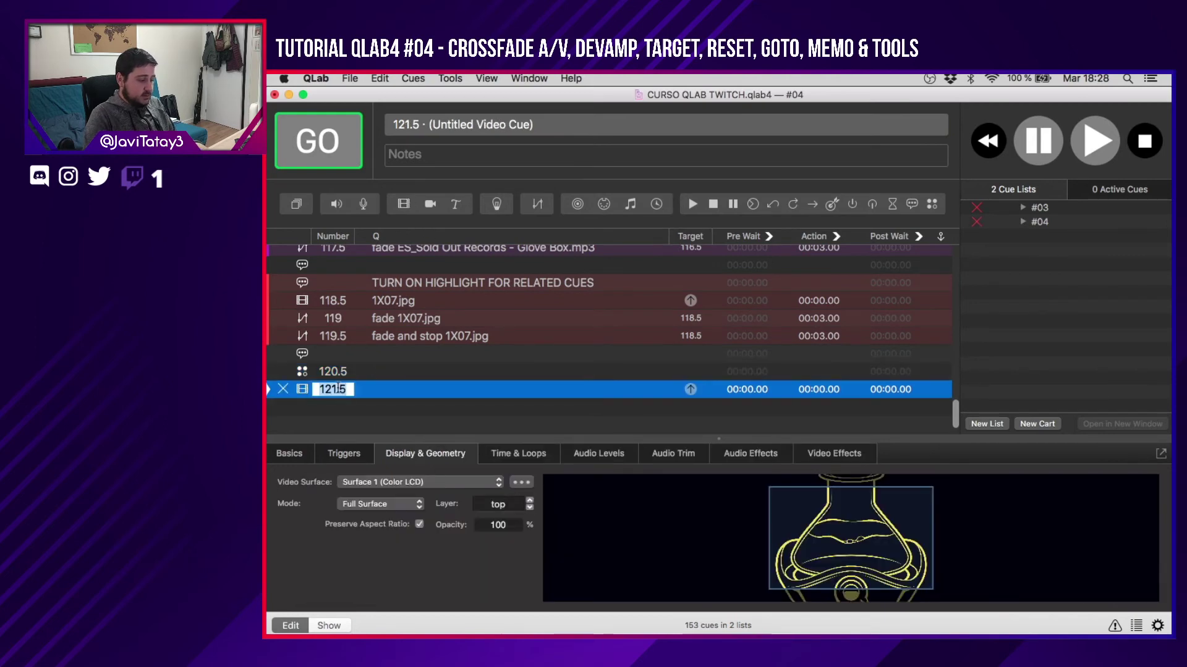
text(200)
key(Return)
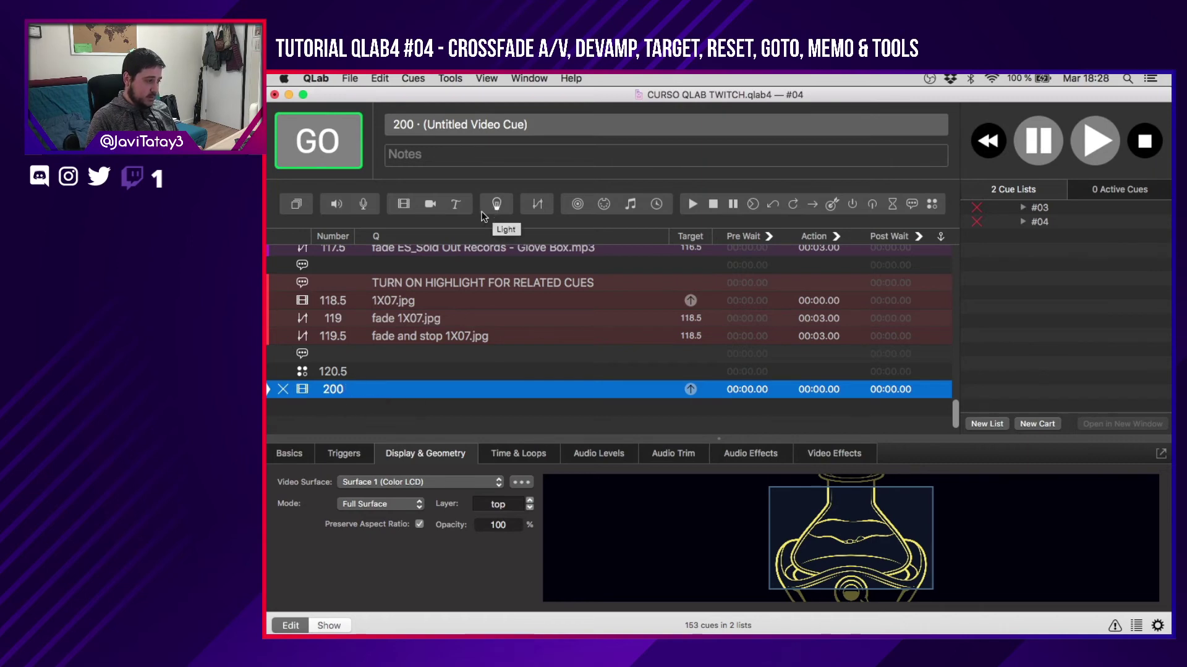
click(433, 205)
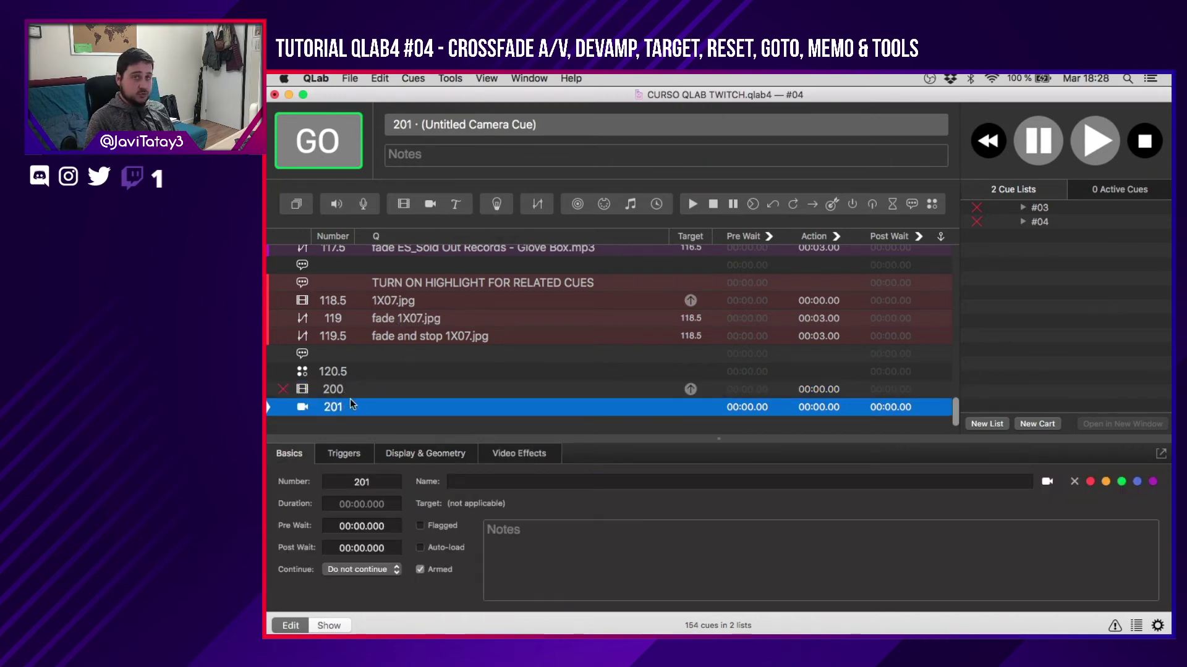
Renumber the new video cue 200 alone, starting at 300 with an increment of 5.
click(389, 391)
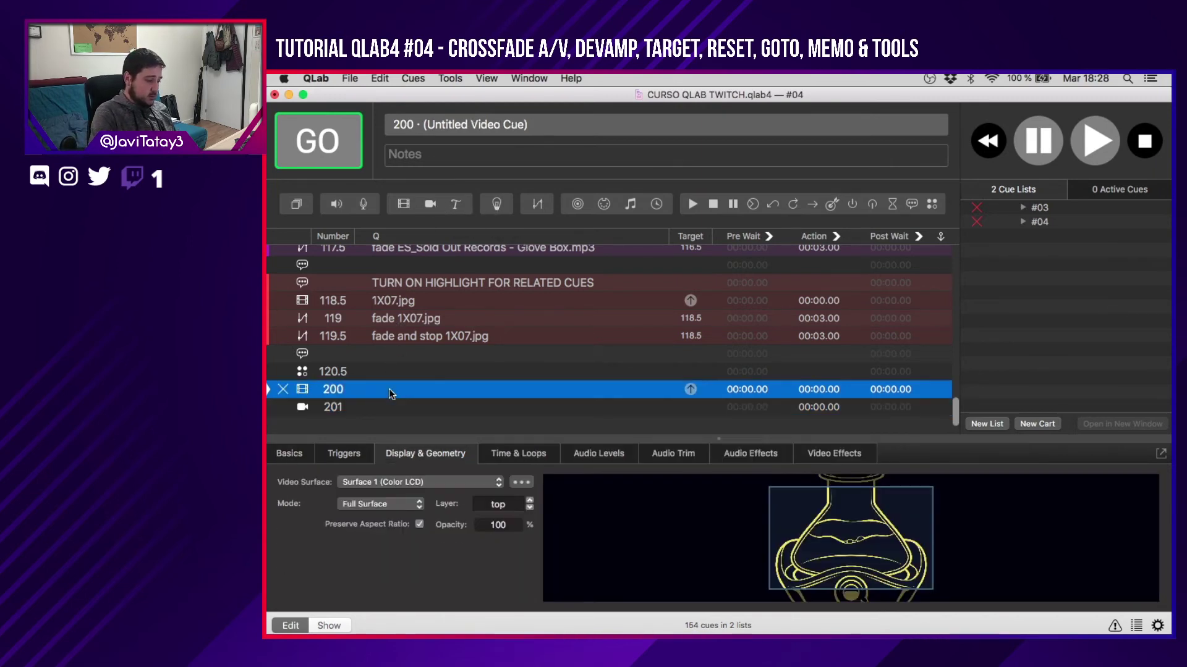
key(super+r)
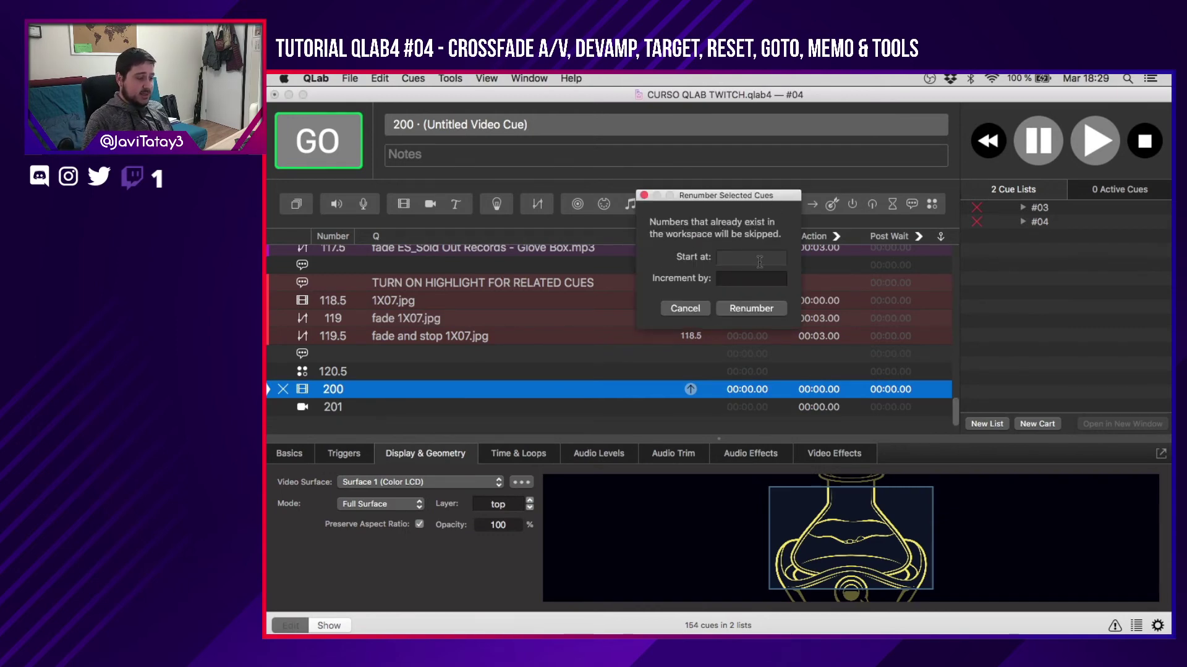
text(300)
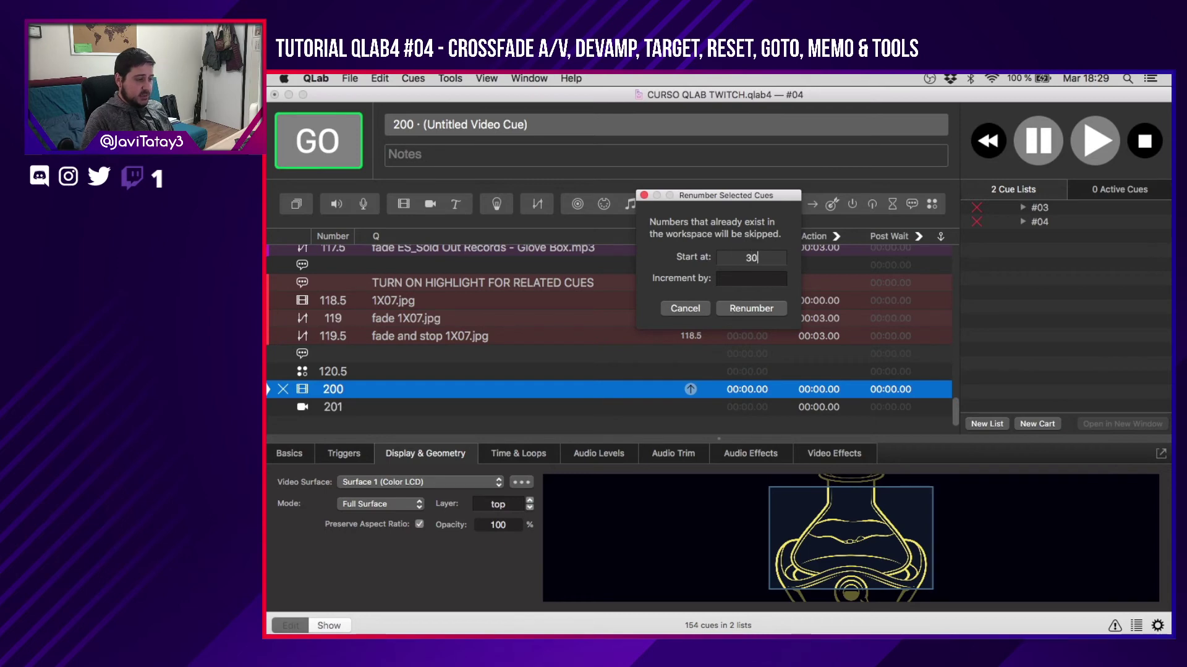
click(749, 279)
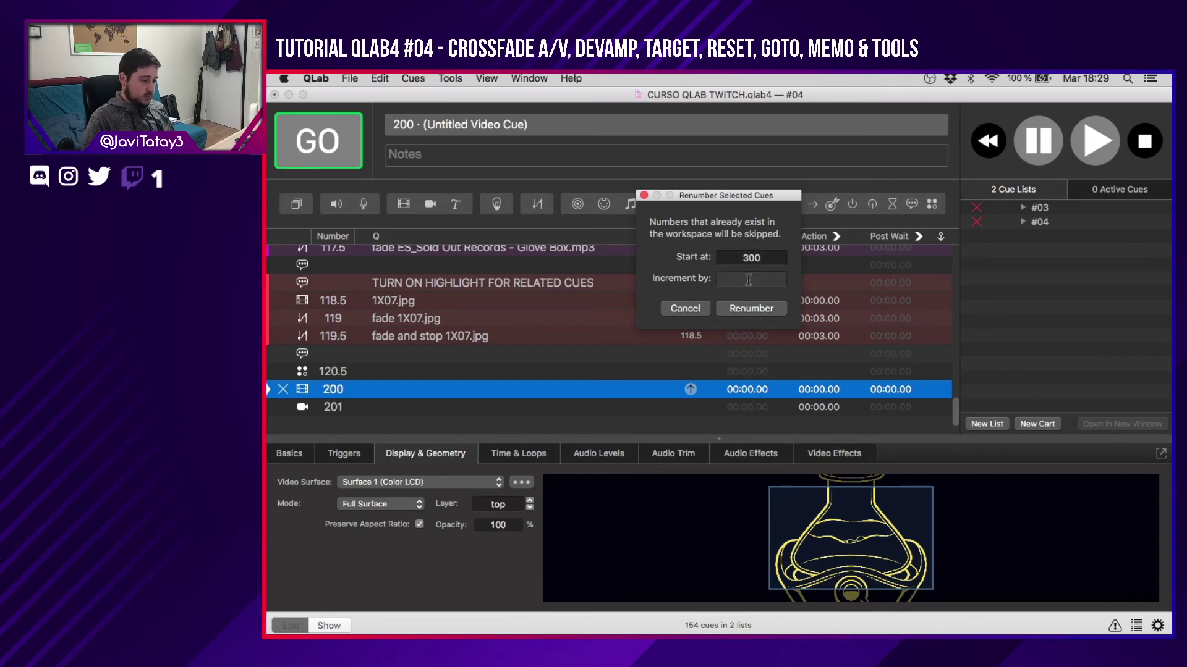
click(732, 309)
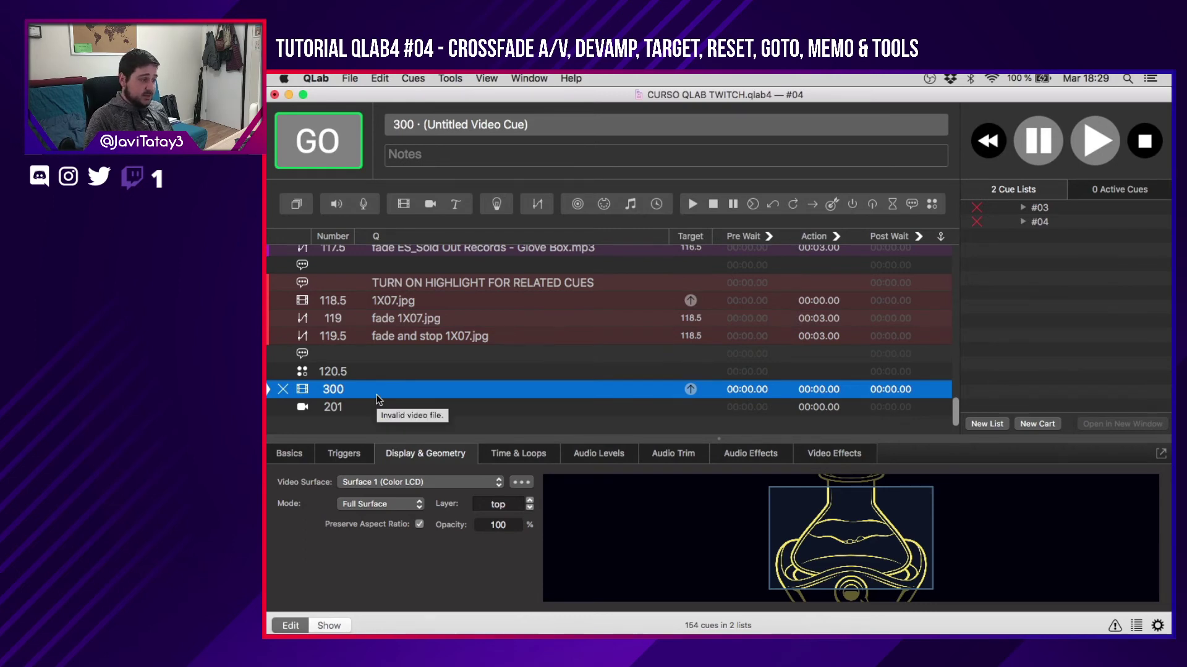
Renumber the untitled video and camera cues together, starting at 300 with an increment of 5.
click(407, 206)
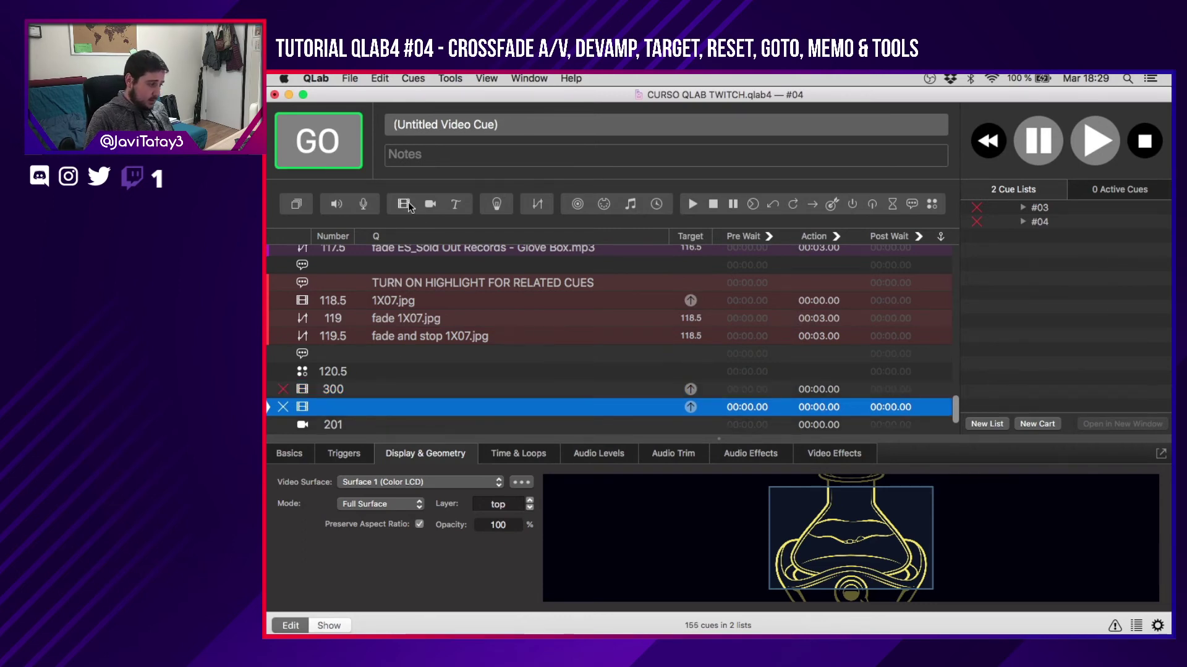
key(Delete)
click(358, 391)
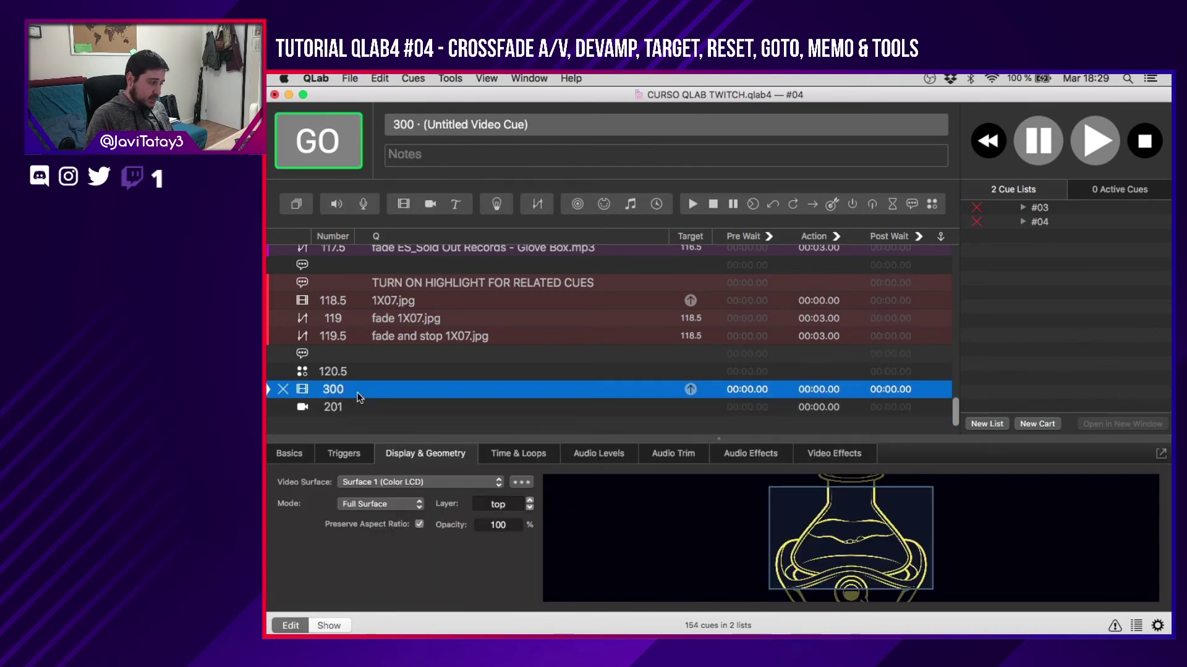
shift+click(431, 408)
key(super+r)
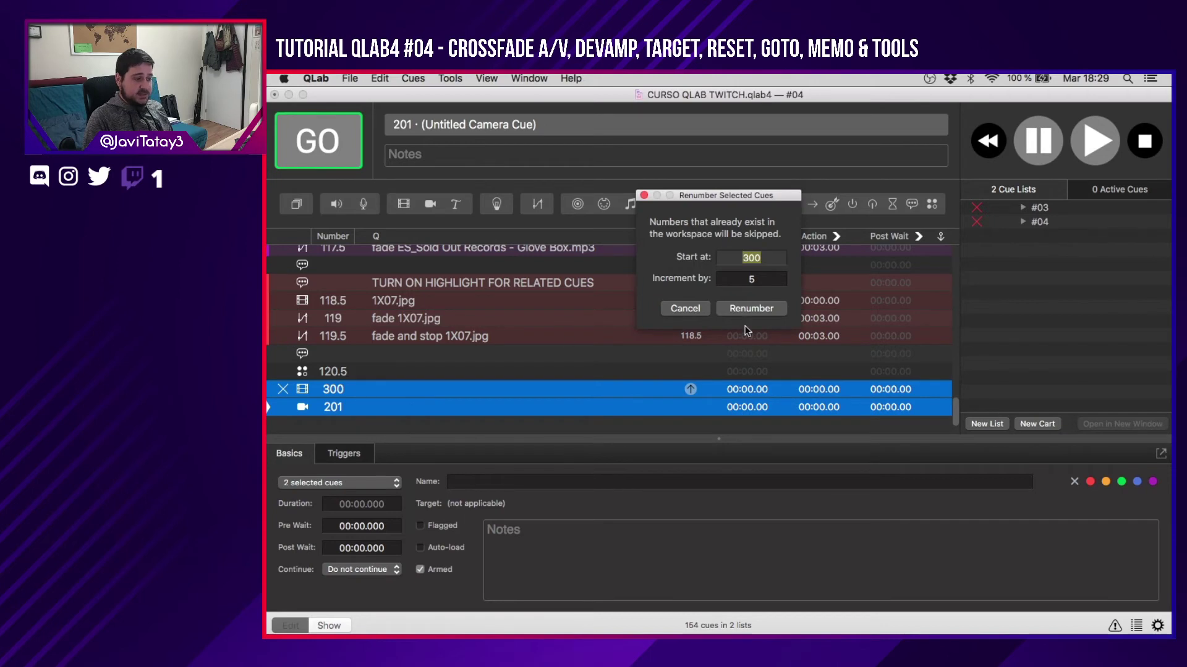
click(737, 311)
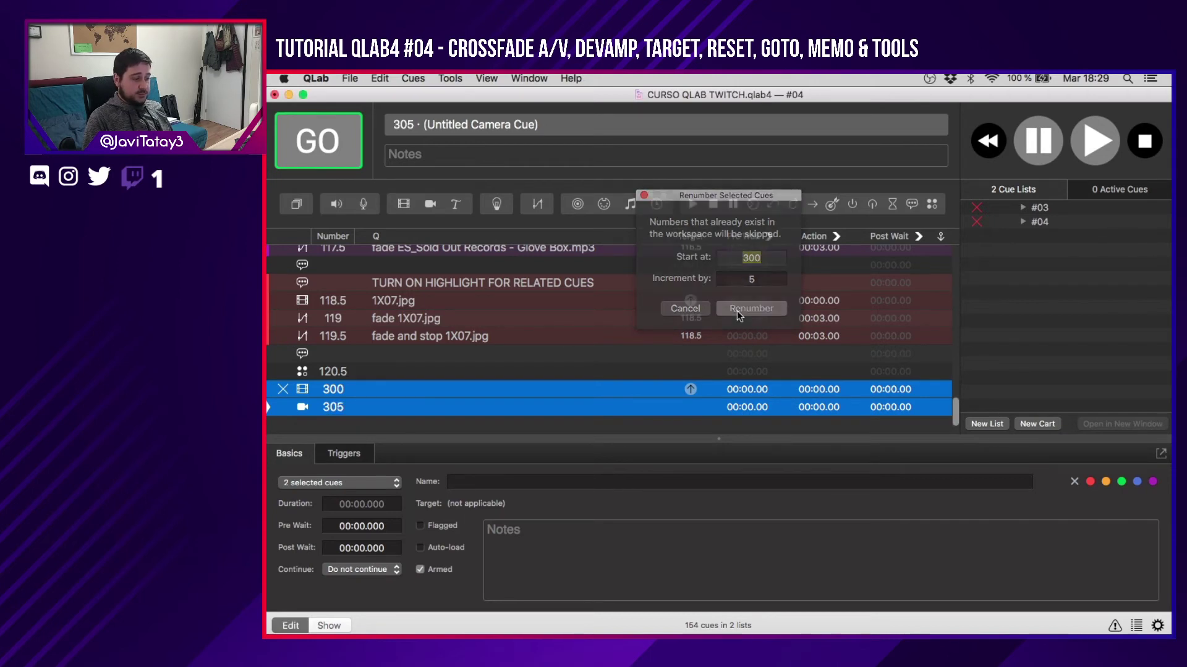
Delete the untitled camera cue and the untitled video cue at the end of the list.
click(364, 422)
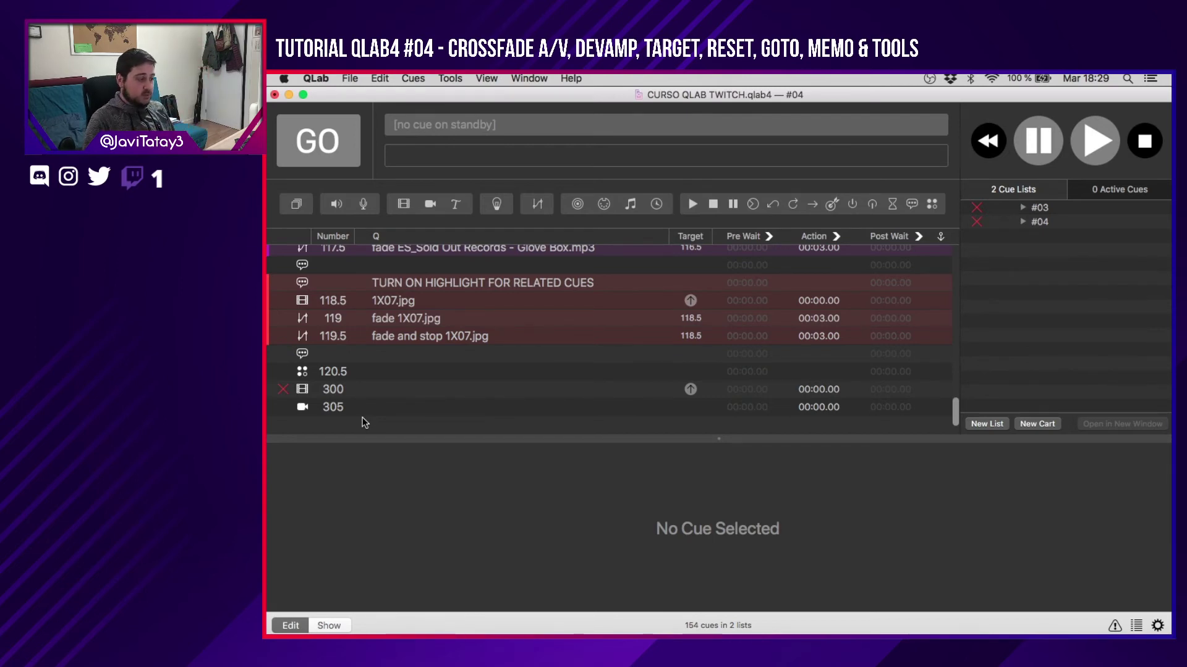
click(392, 406)
key(Delete)
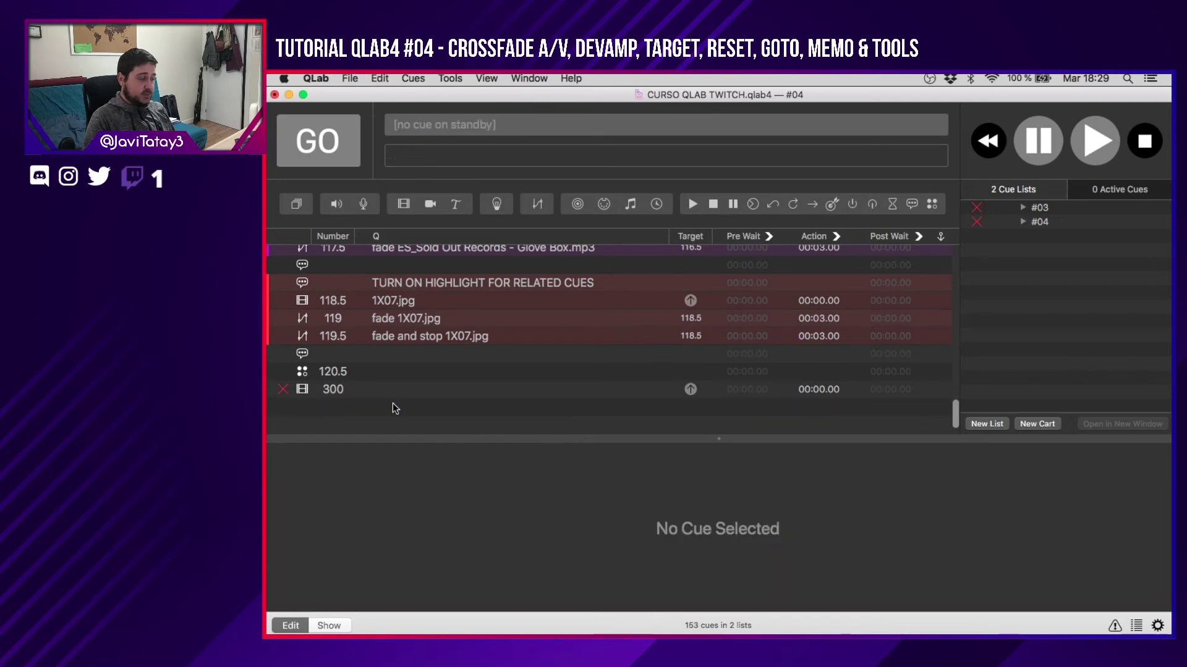
click(346, 391)
key(Delete)
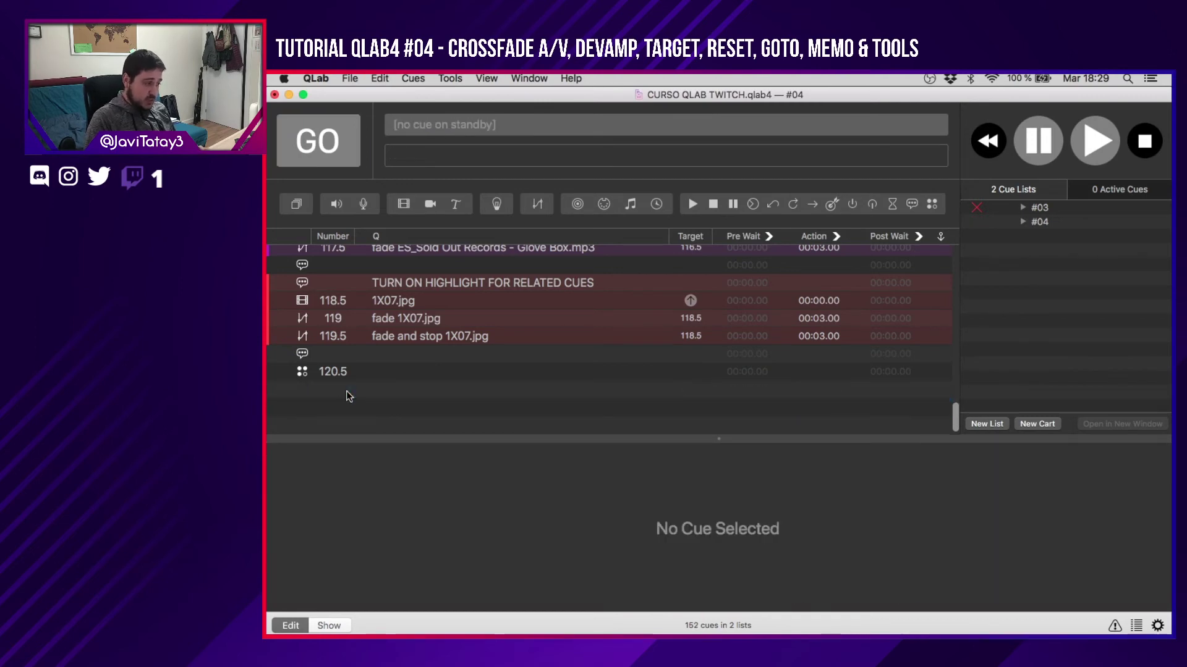
Review the RENUMBER SELECTED CUES CMD+R memo and the matching command in the list of tools.
scroll(346, 391, up, 5)
scroll(346, 393, up, 10)
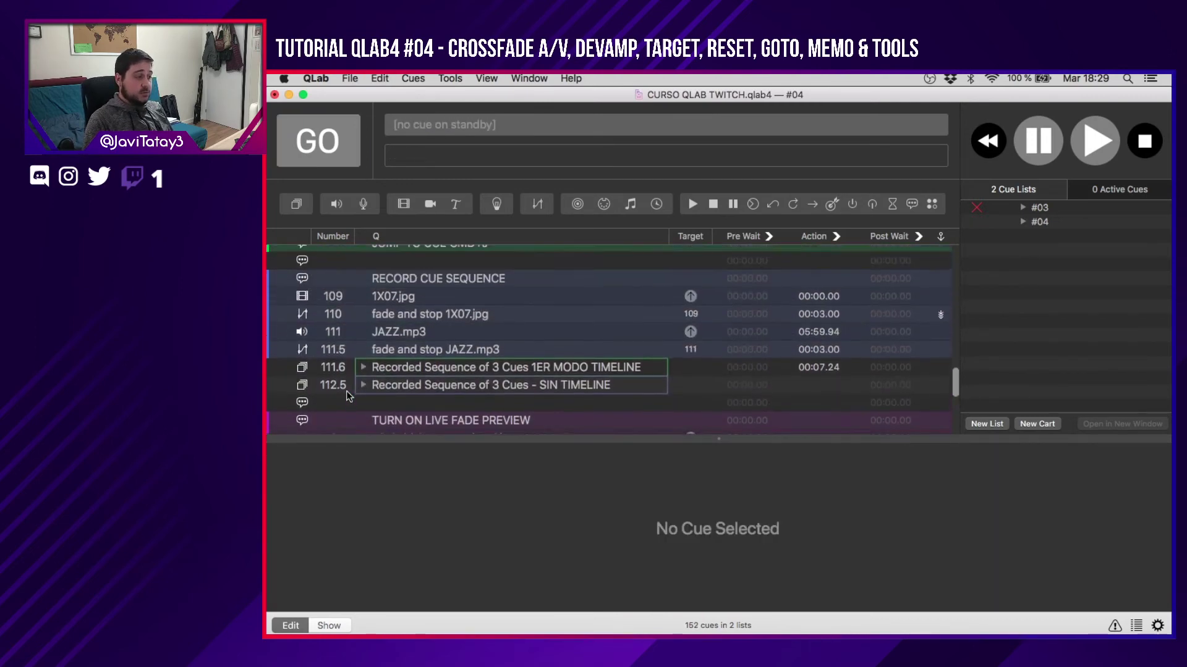
scroll(346, 390, up, 3)
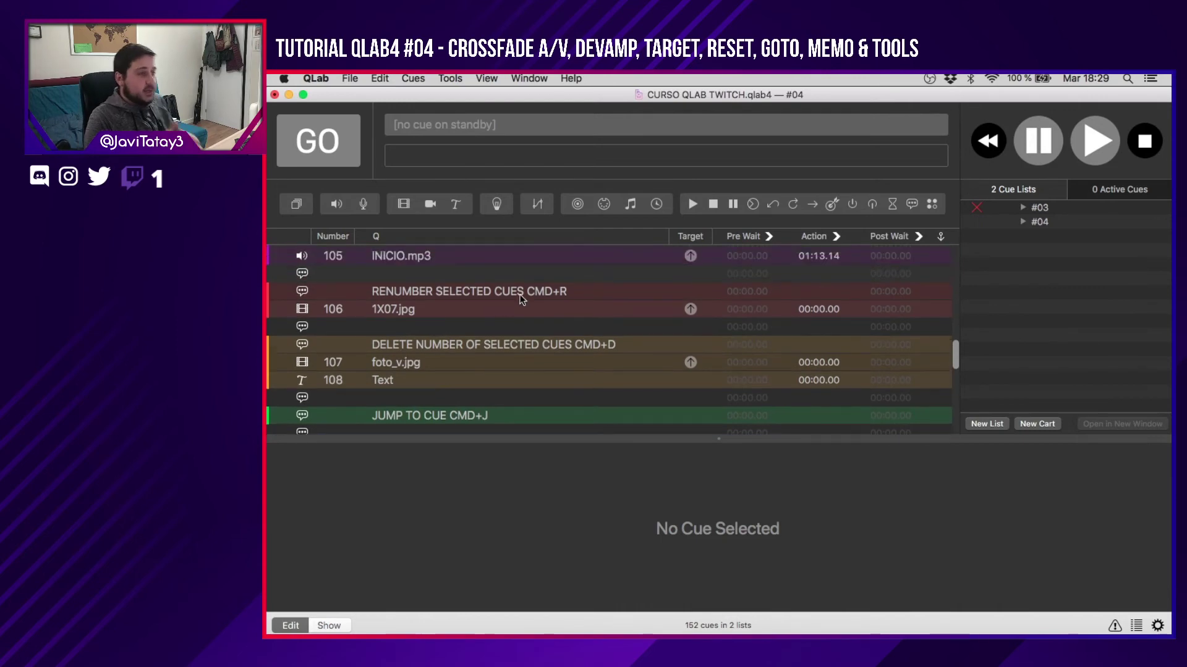
click(521, 299)
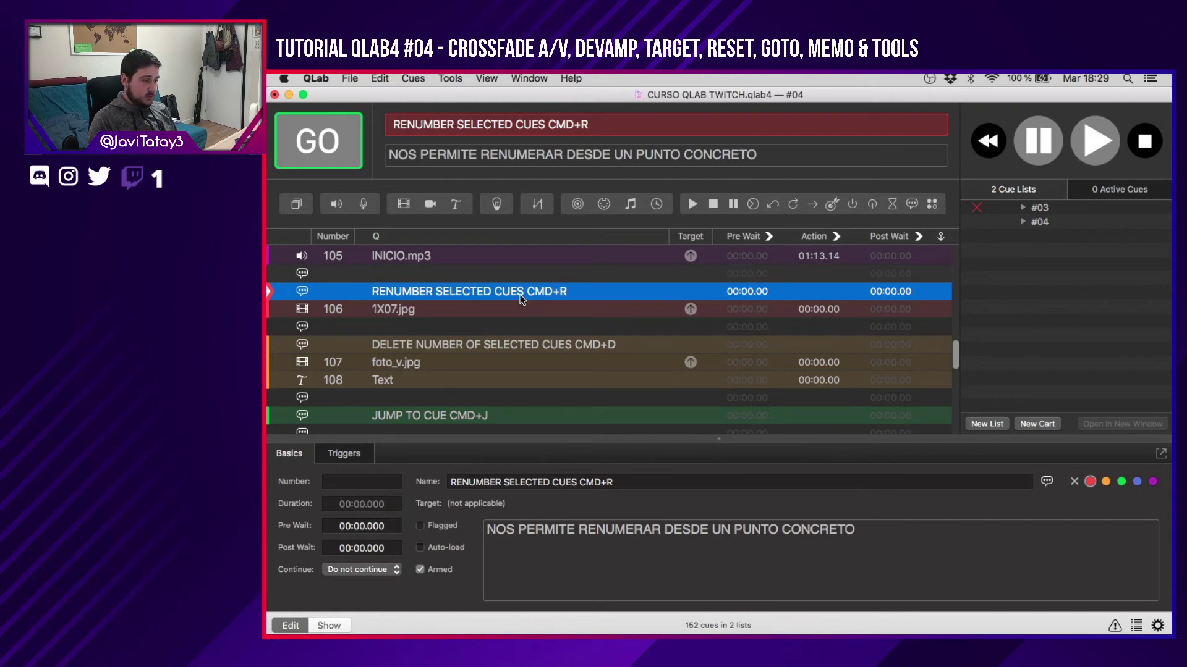
click(450, 78)
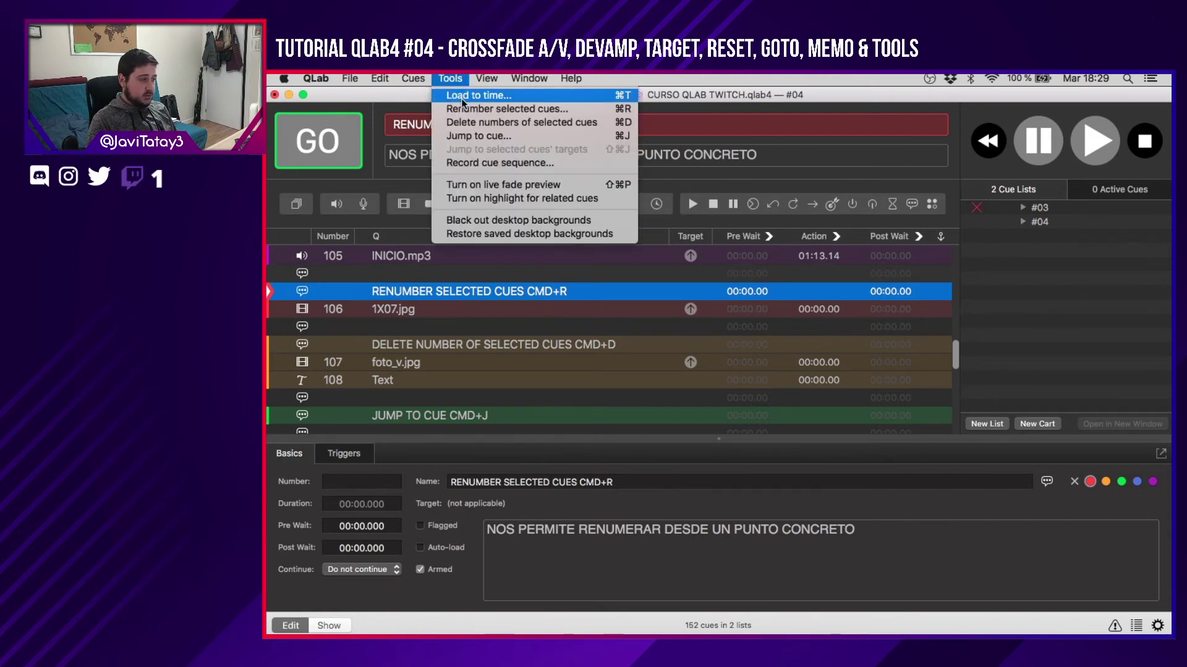
click(484, 304)
Review the DELETE NUMBER OF SELECTED CUES CMD+D memo and the shortcut of its matching command.
scroll(484, 304, down, 3)
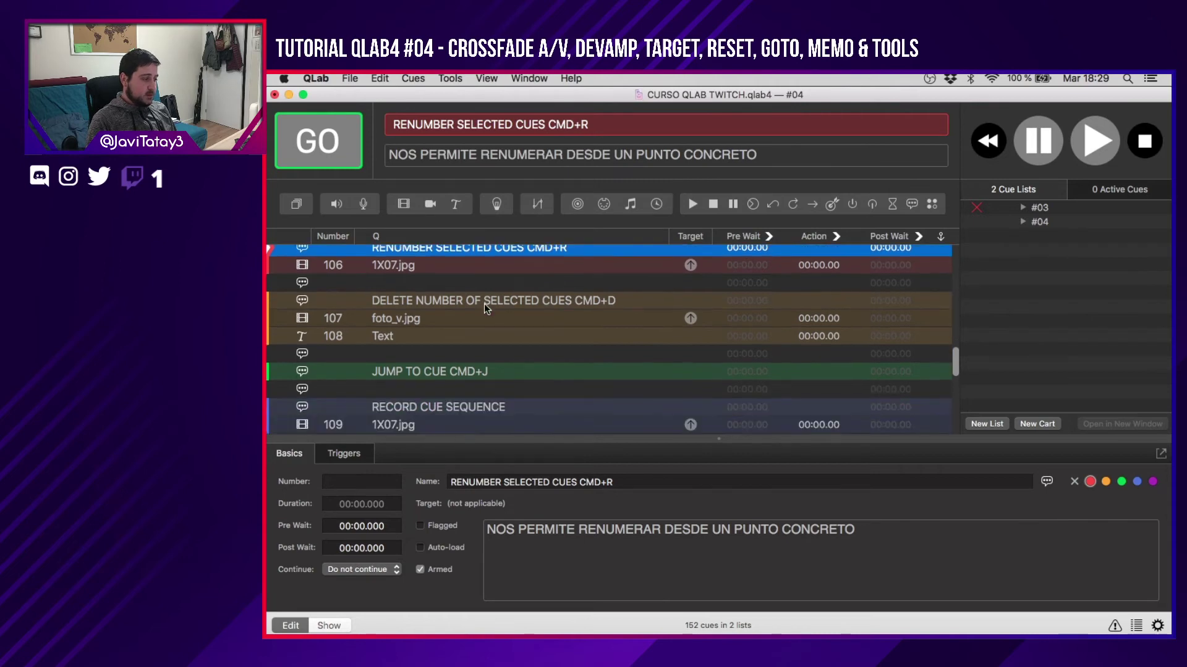
click(470, 298)
click(456, 78)
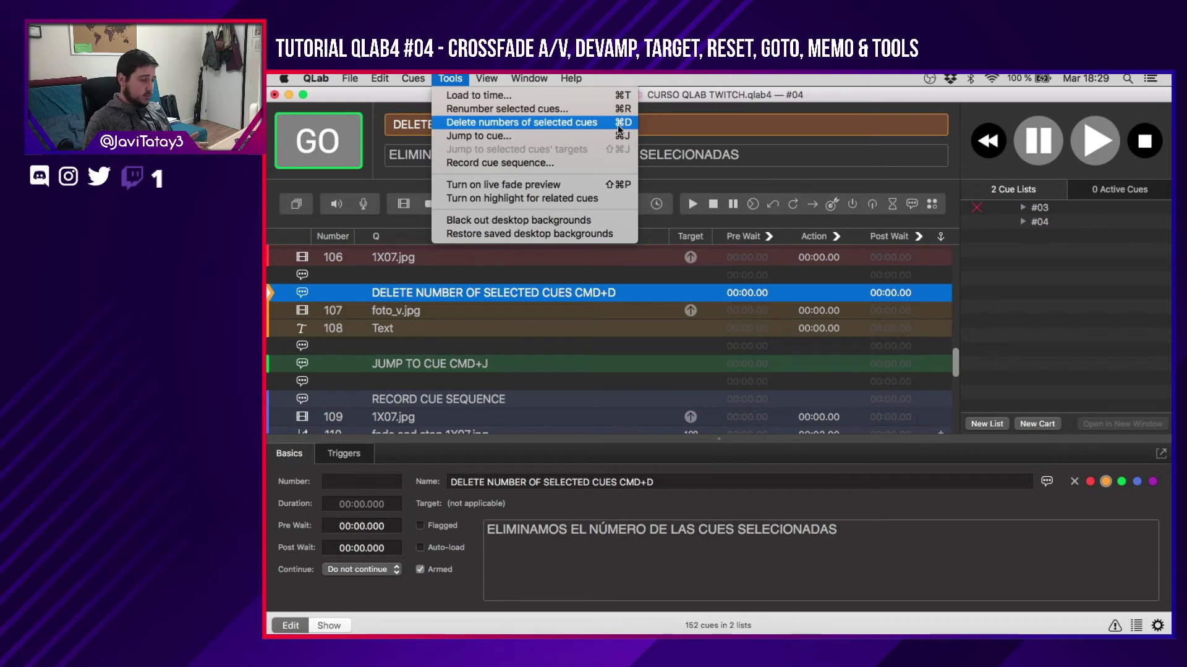
click(532, 294)
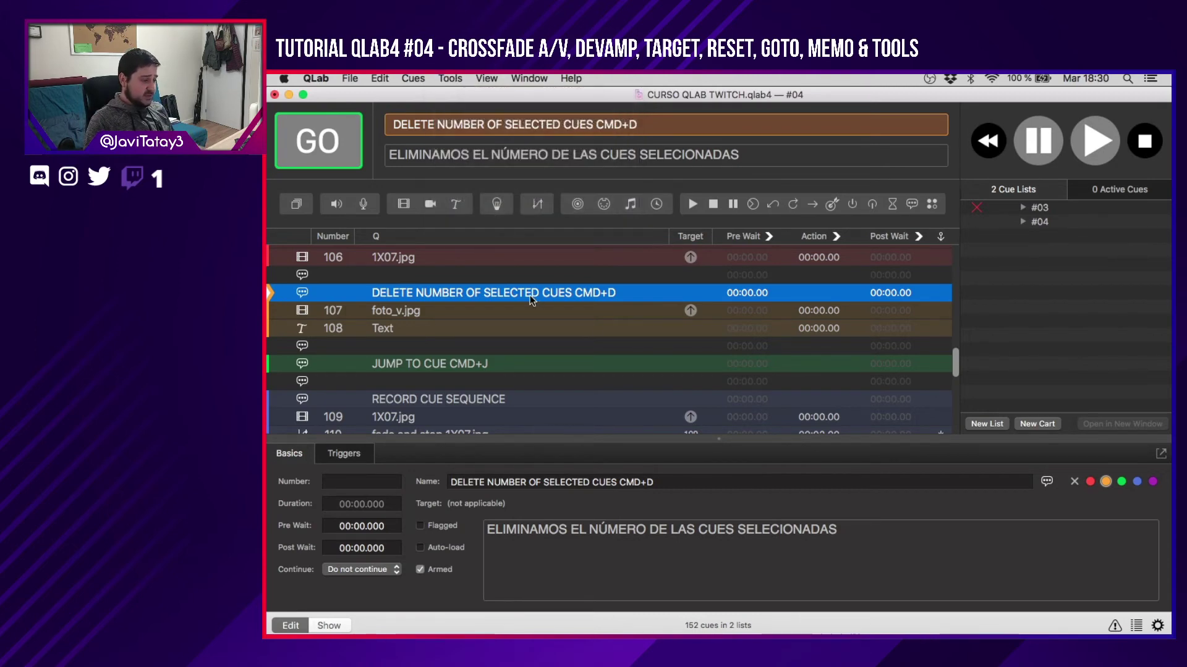
Clear the number of cue 107 foto_v.jpg by hand, and undo the removal.
click(491, 317)
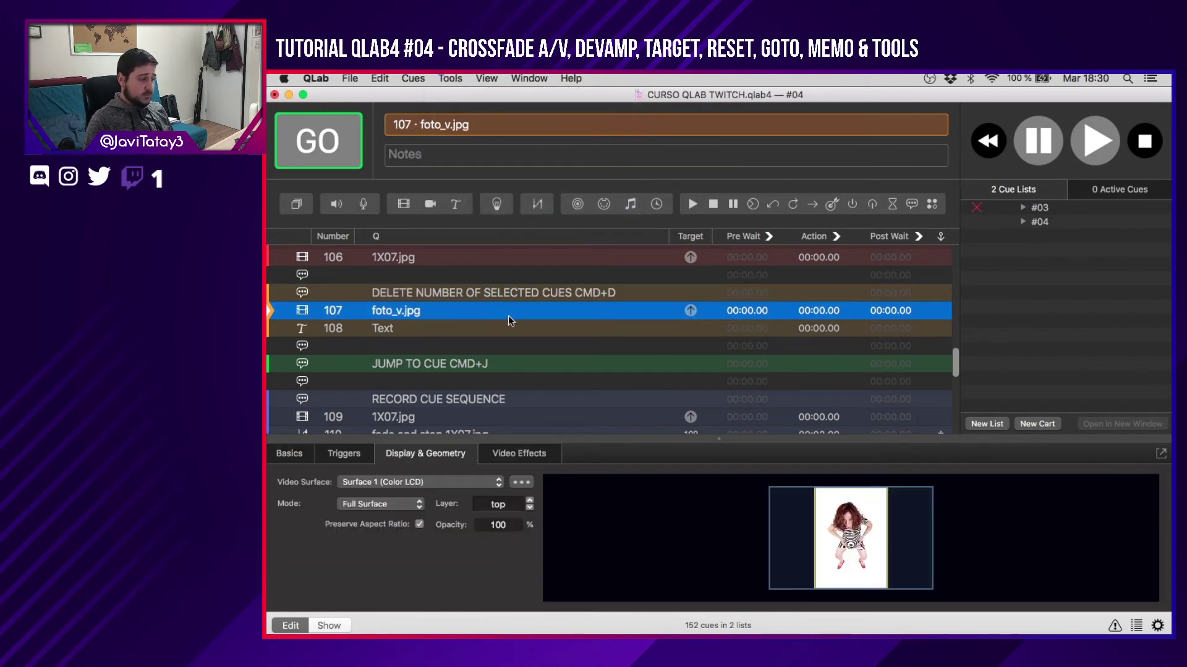
shift+click(435, 328)
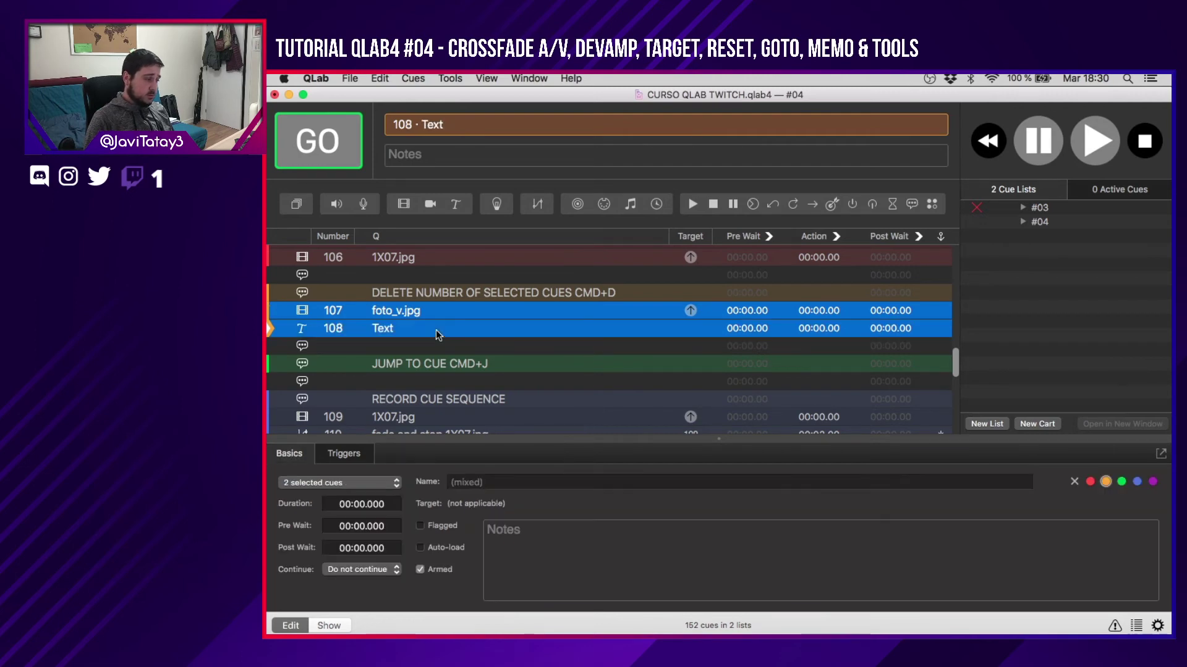
click(353, 350)
click(339, 311)
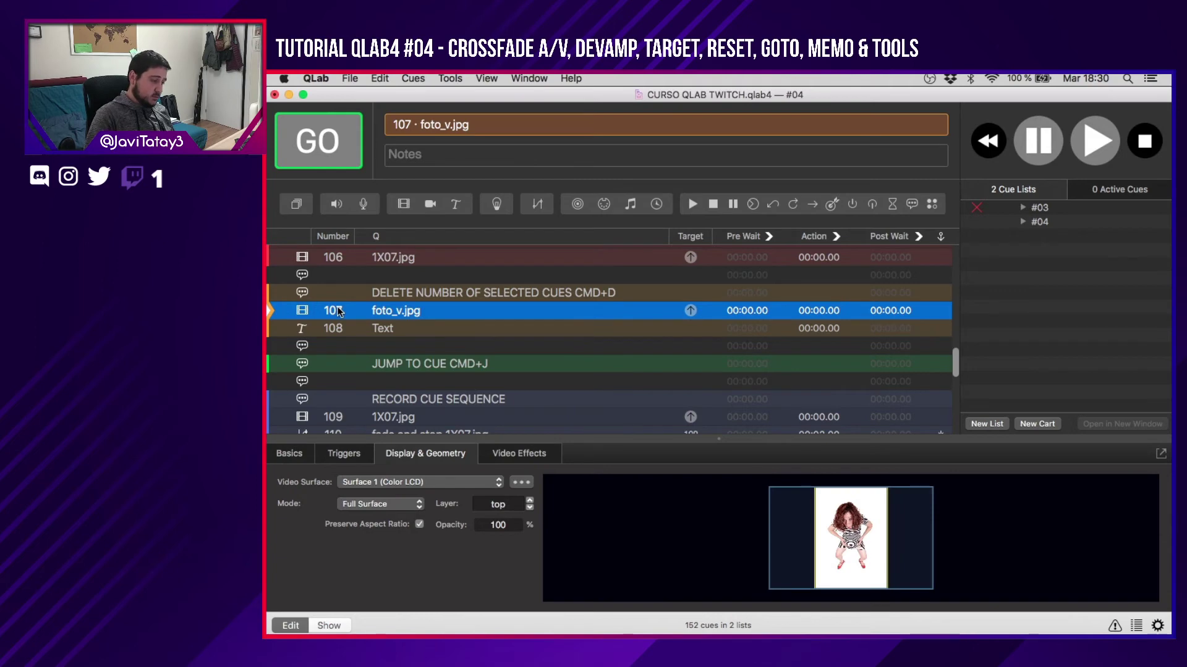
double_click(339, 311)
key(BackSpace)
key(Return)
key(super+z)
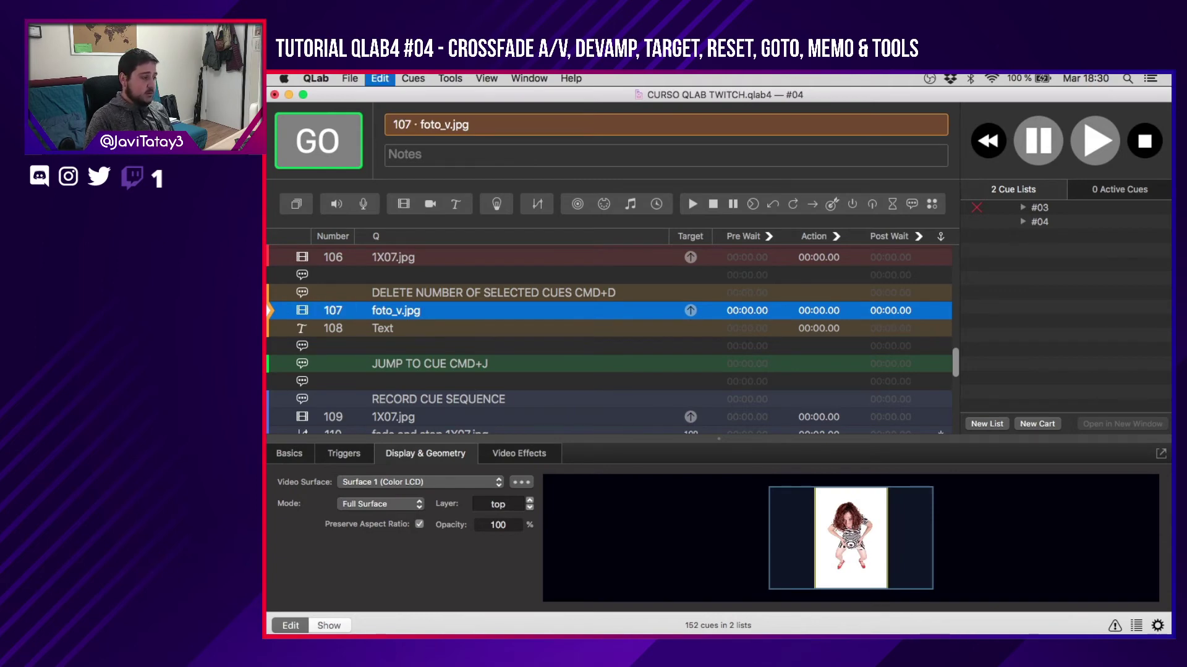
Delete the numbers of the selected cues 107 foto_v.jpg and 108 Text twice, undoing the removal each time.
shift+click(428, 330)
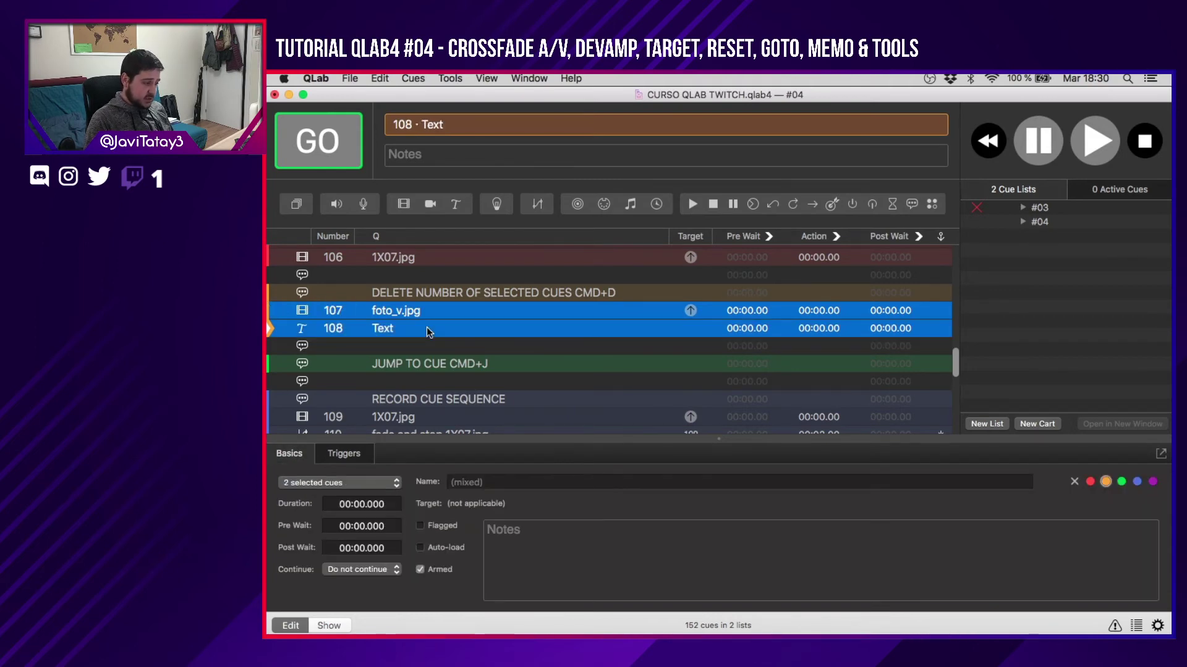
shift+click(454, 418)
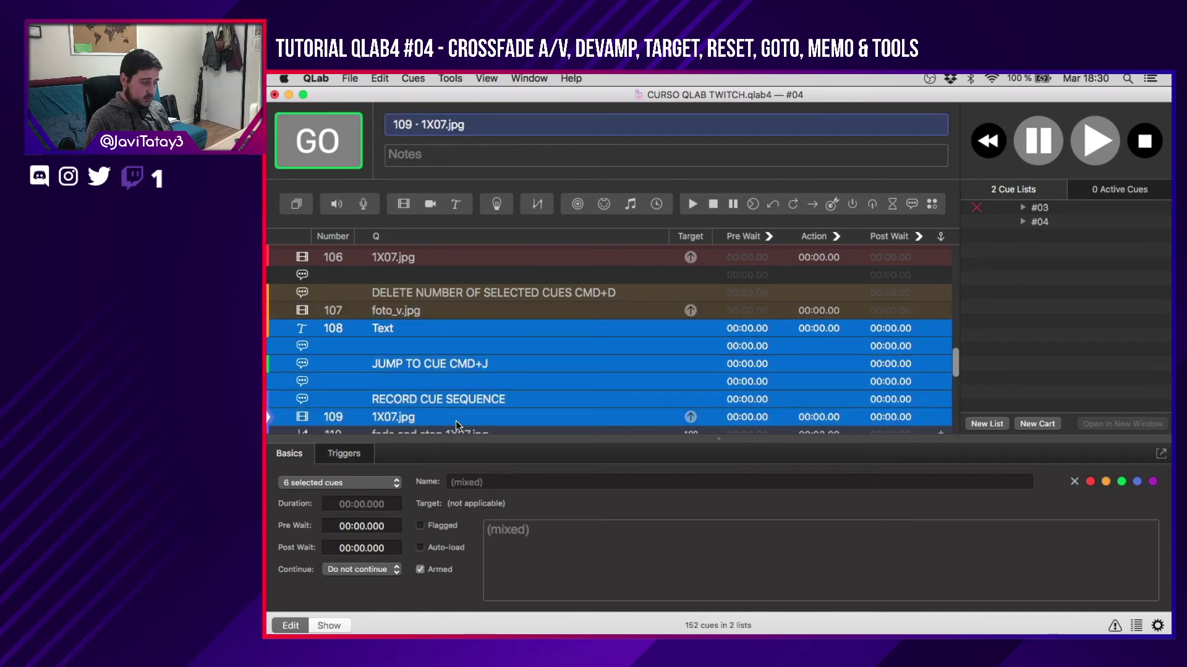
click(399, 322)
click(433, 310)
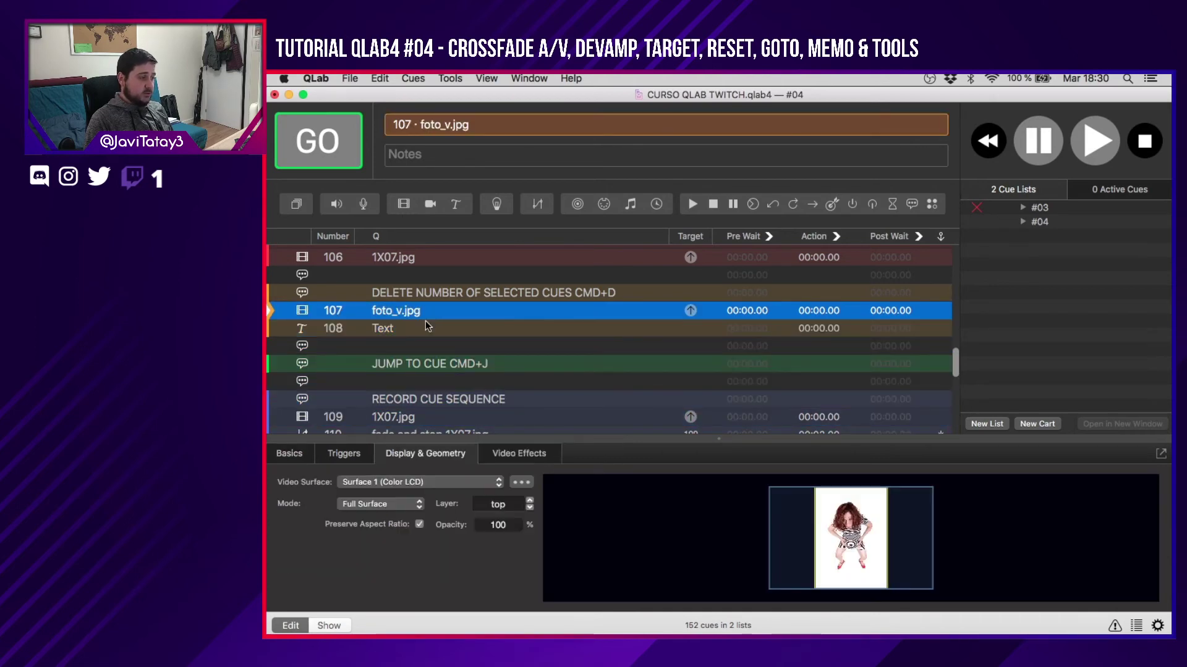
shift+click(425, 322)
click(450, 78)
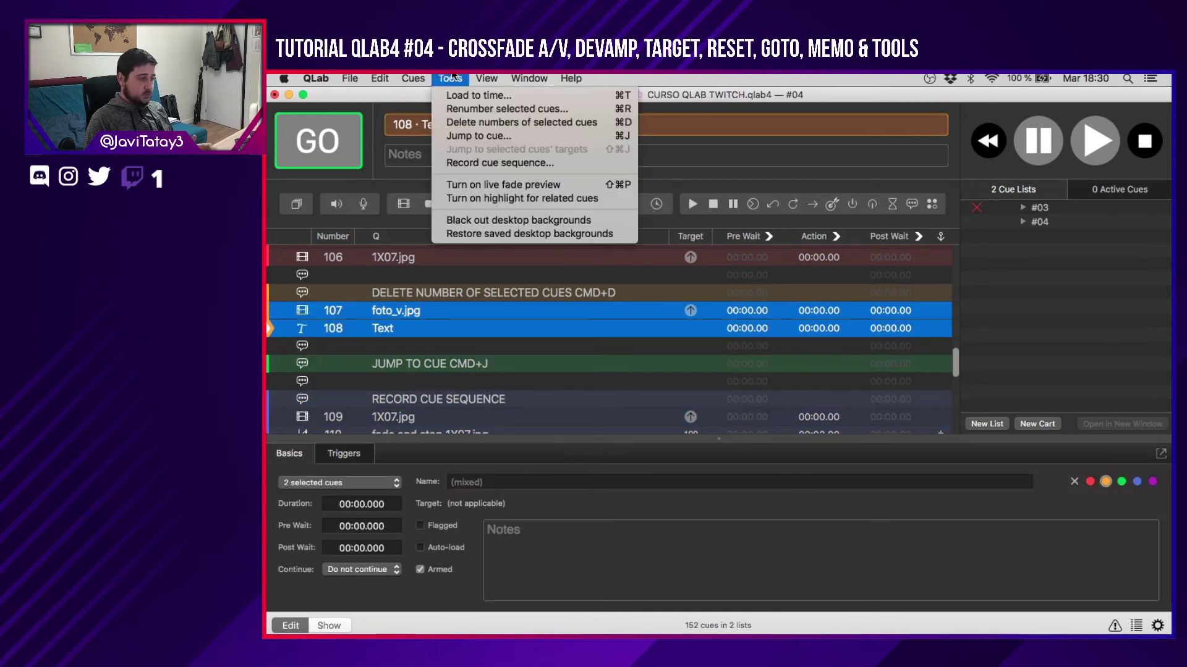
click(517, 123)
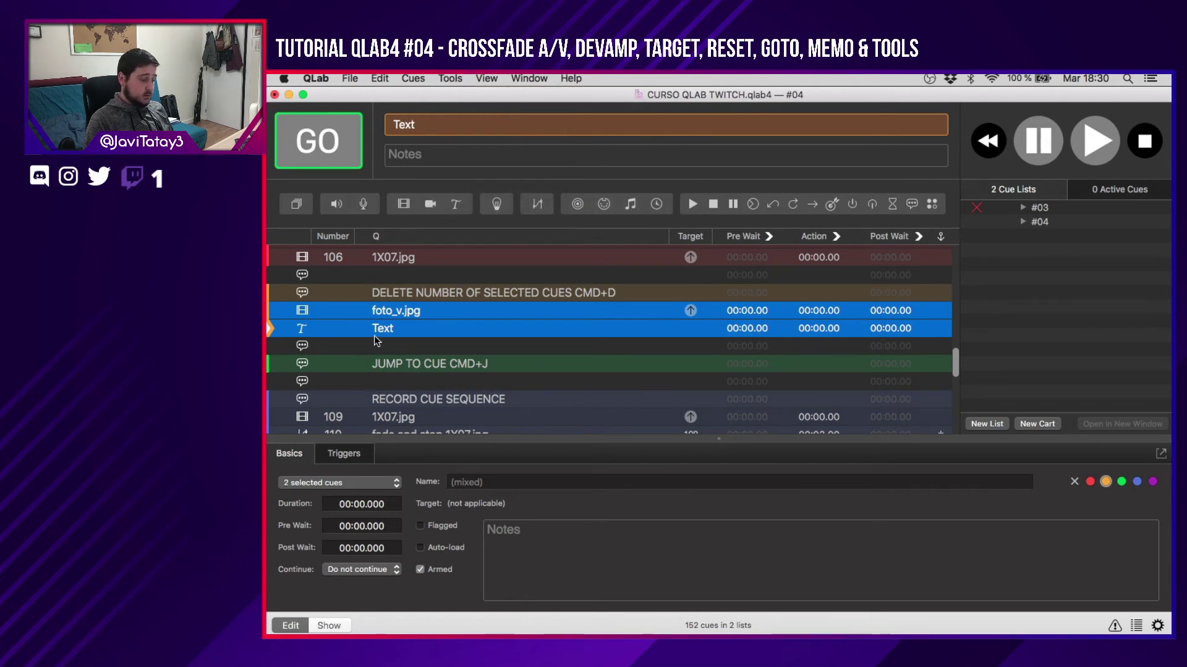
key(super+z)
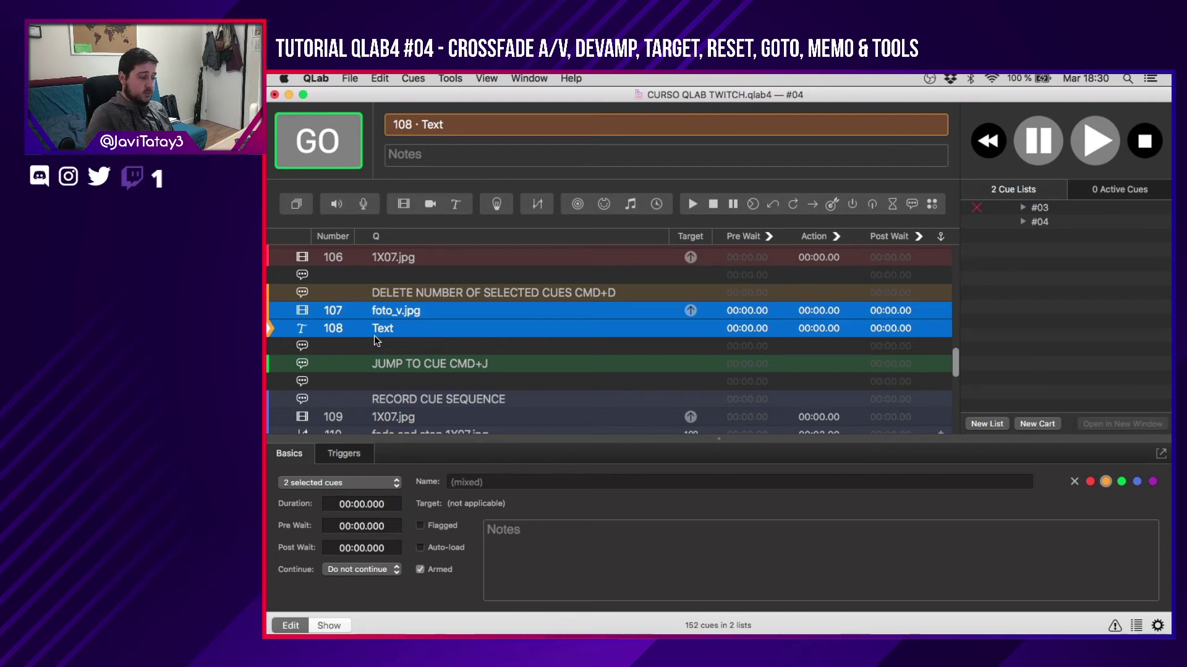
key(super+d)
key(super+z)
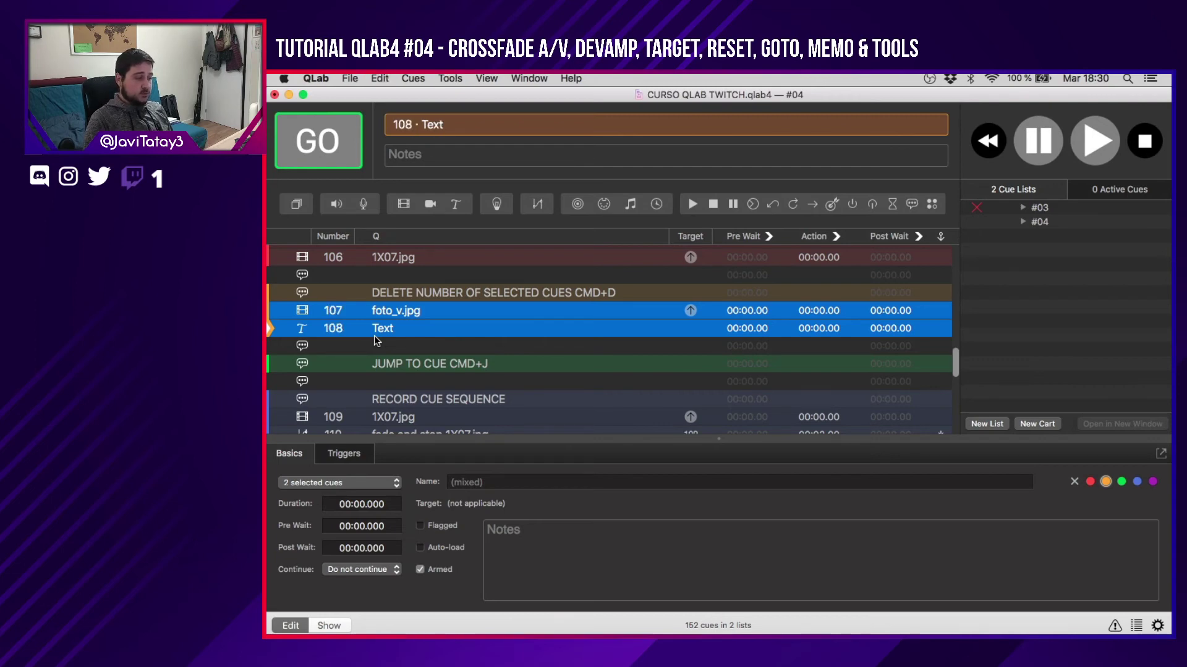
Review the memos from RENUMBER SELECTED CUES to JUMP TO CUE CMD+J, and find the Jump to cue command among the tools.
click(511, 294)
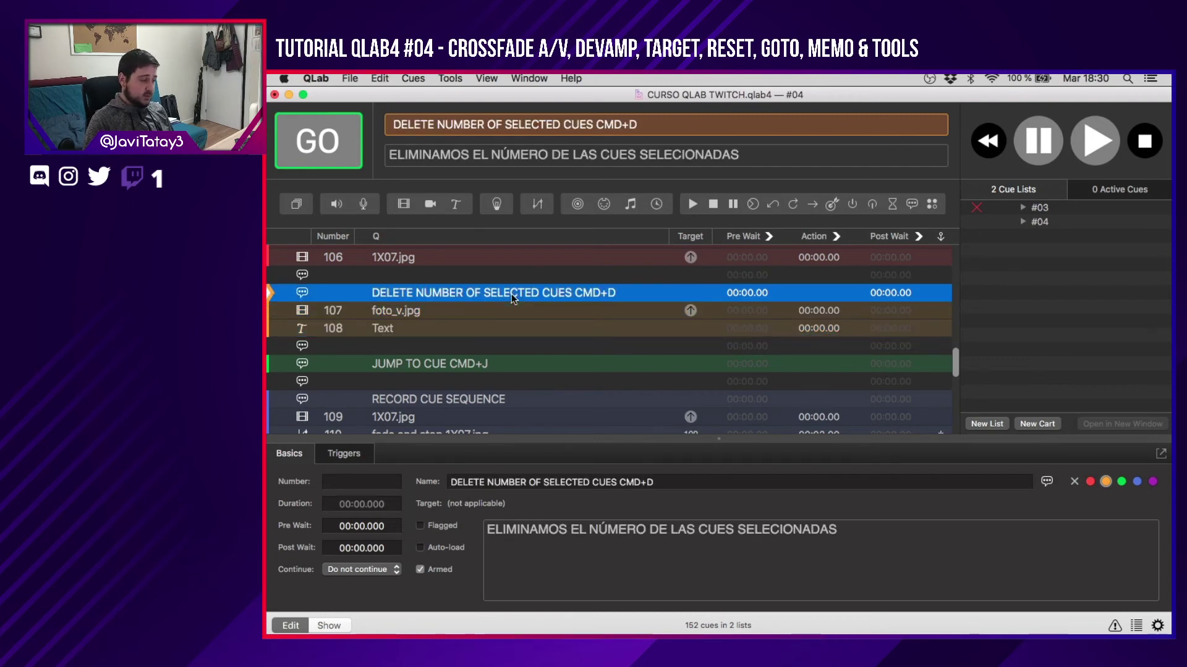
scroll(511, 299, up, 1)
click(493, 265)
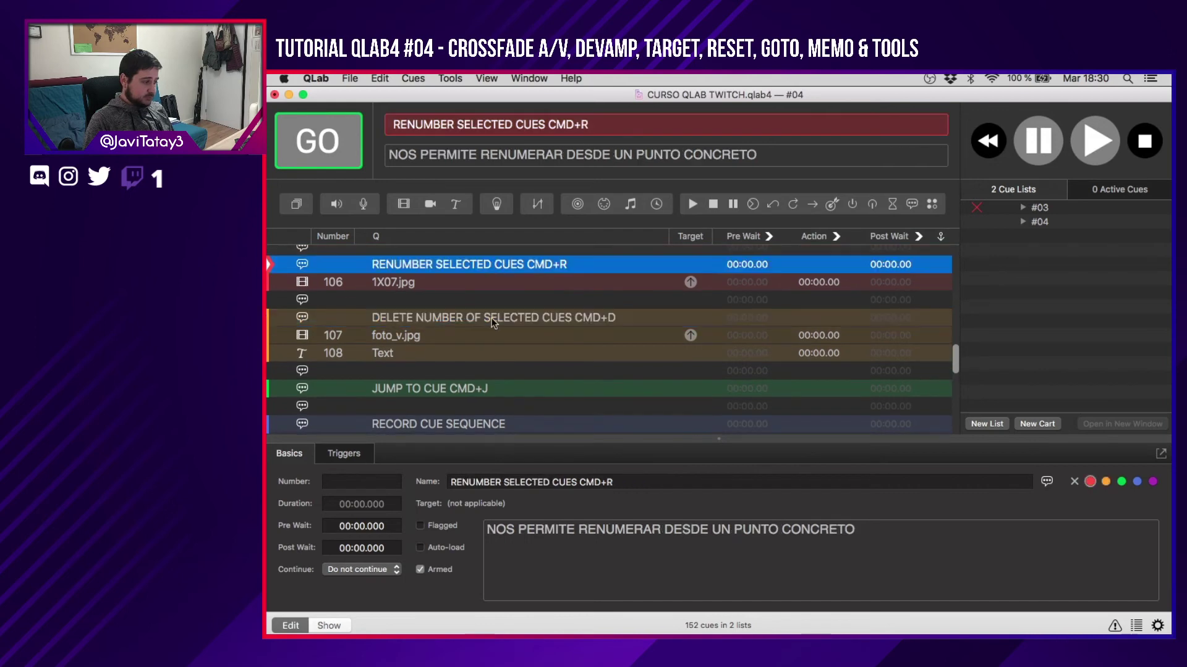
scroll(492, 327, down, 3)
click(491, 331)
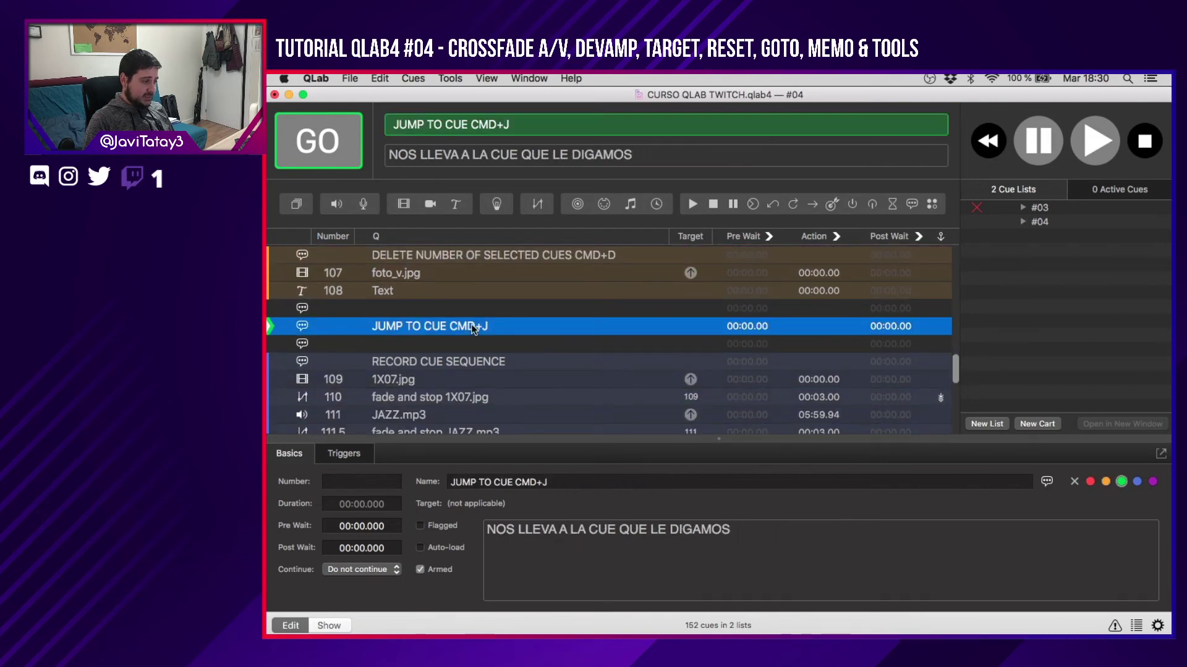
scroll(471, 324, down, 2)
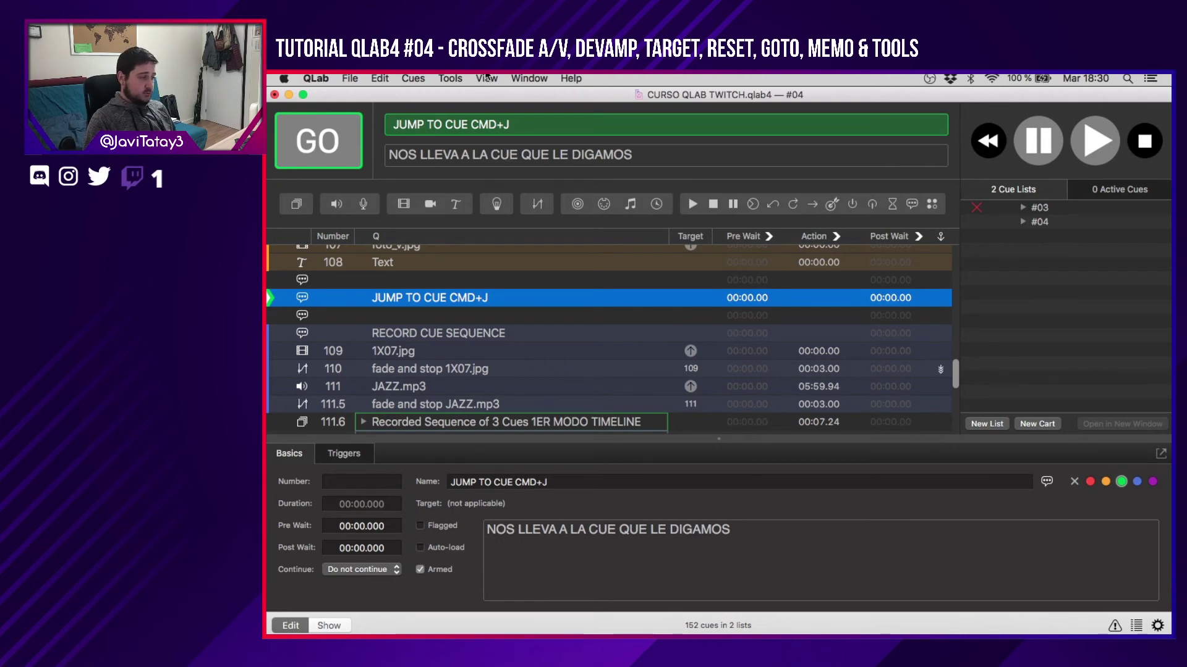
click(457, 78)
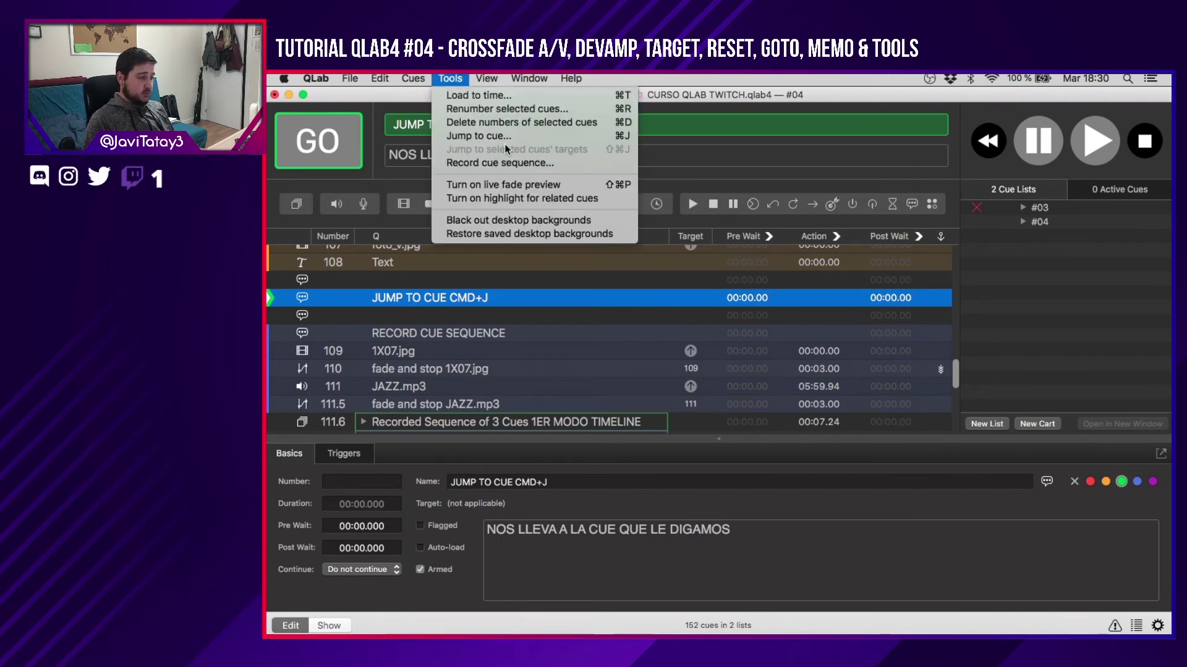
click(522, 301)
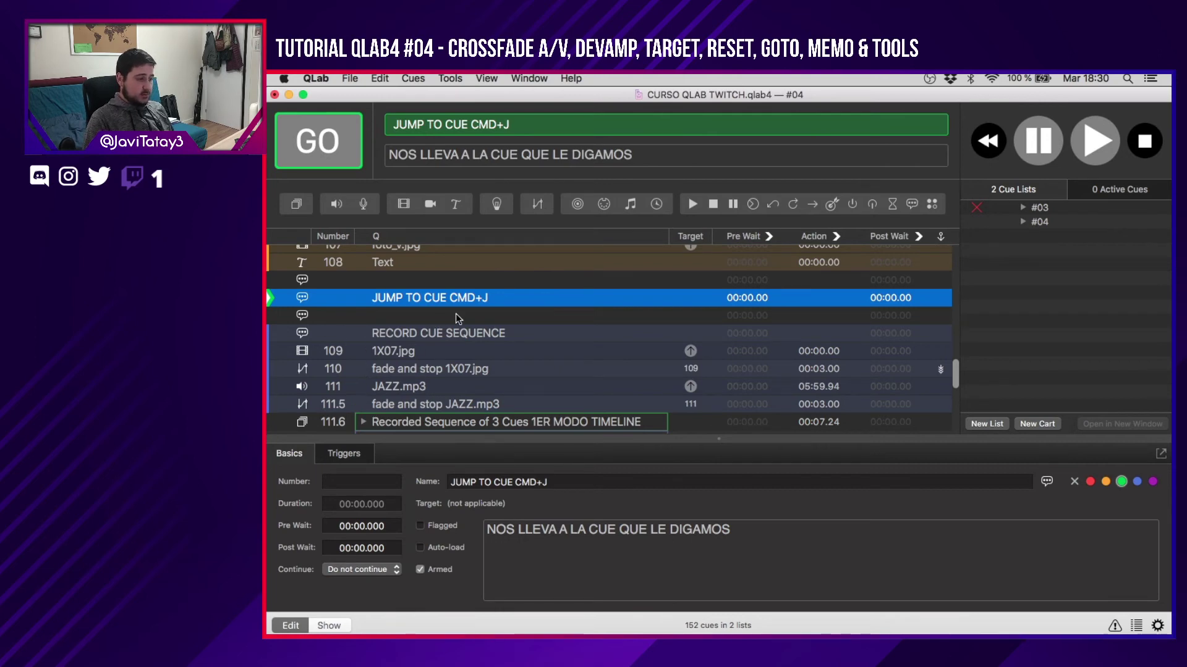
Jump to cue number 111 from the JUMP TO CUE CMD+J memo.
key(super+j)
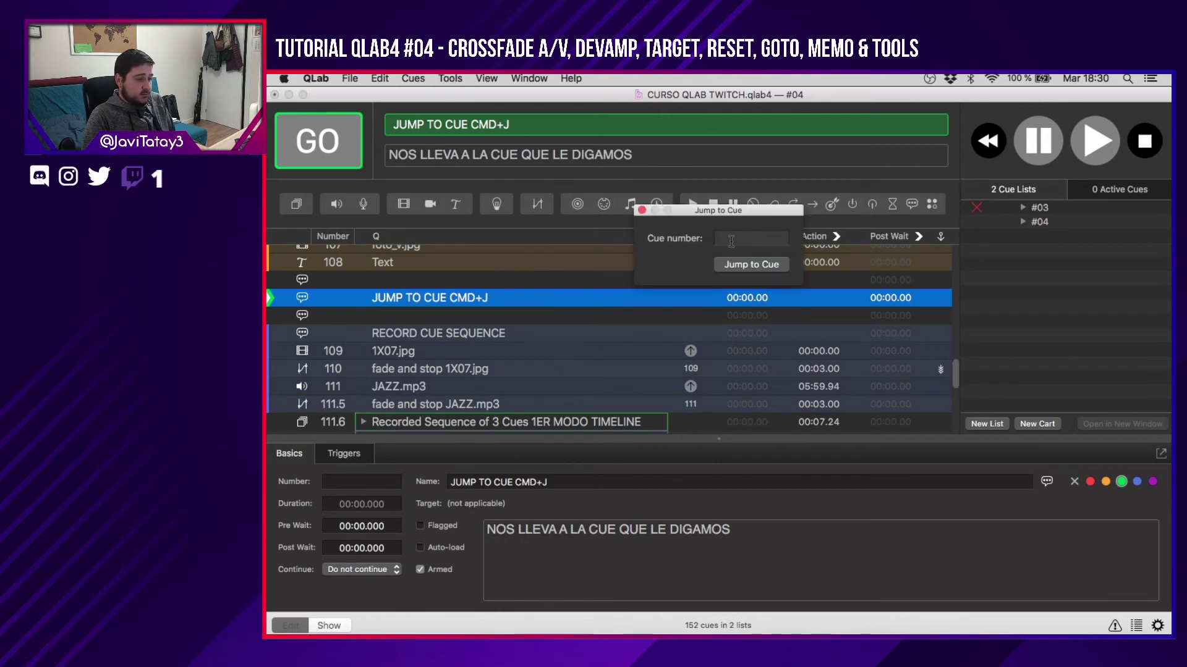
text(111)
click(755, 266)
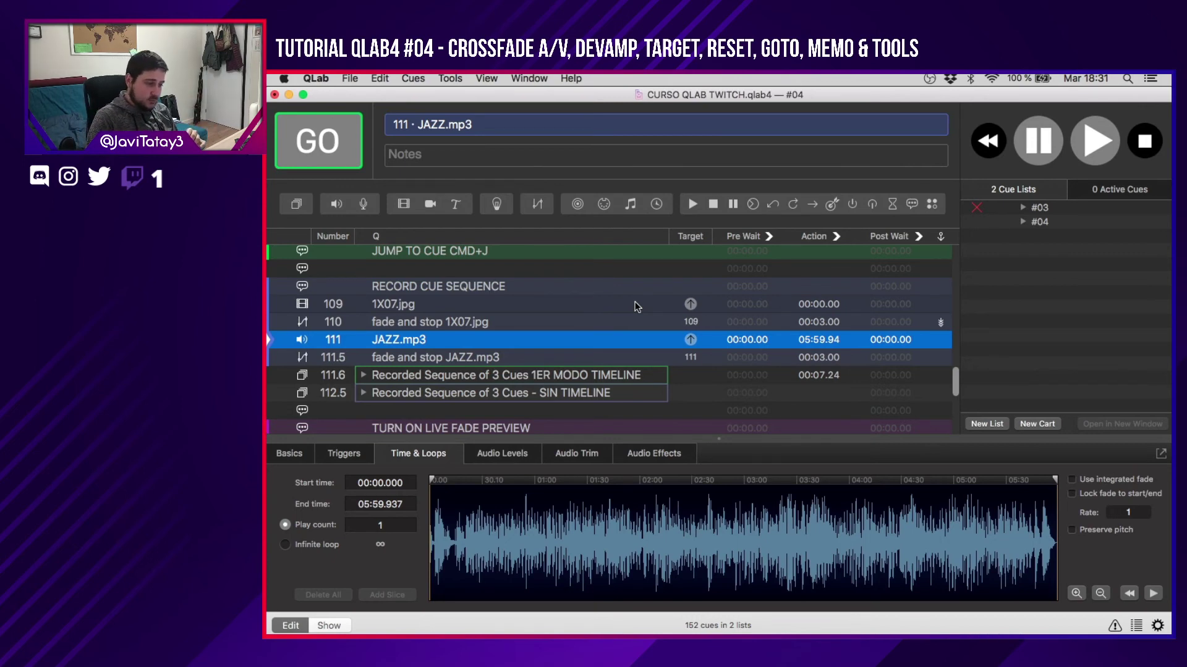
Look through the cue list, return to the JUMP TO CUE CMD+J memo, and jump to cue 111 again.
scroll(637, 306, up, 10)
scroll(636, 307, down, 15)
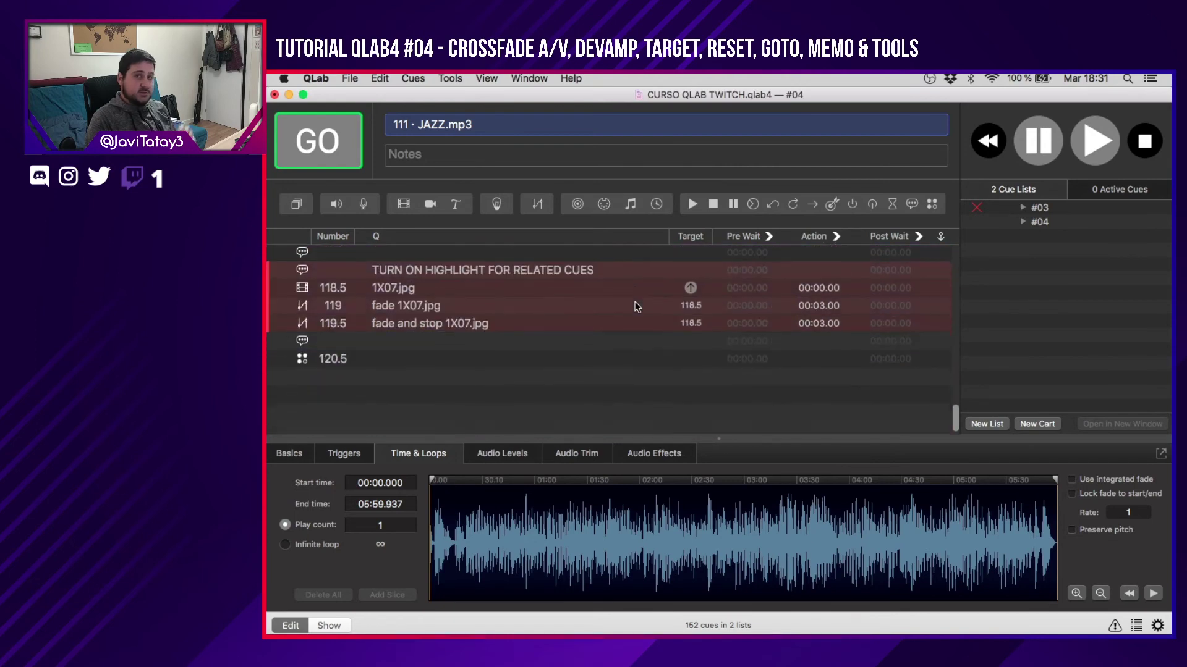
scroll(637, 307, up, 5)
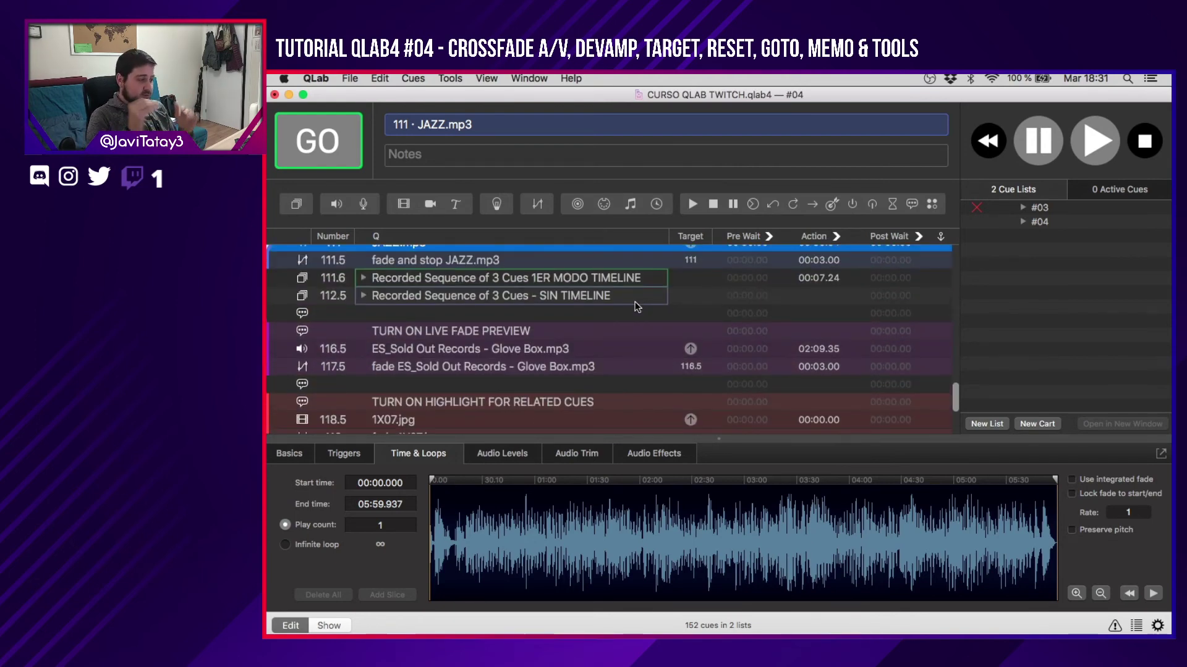
scroll(637, 307, up, 1)
scroll(637, 306, up, 1)
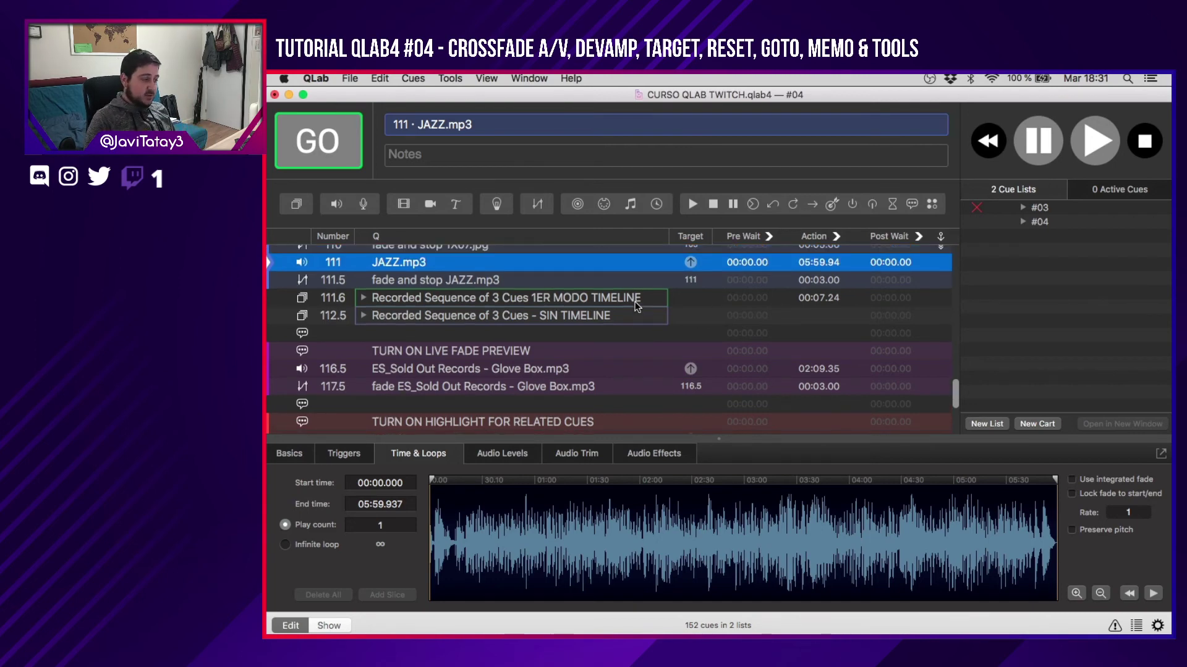
scroll(637, 306, up, 6)
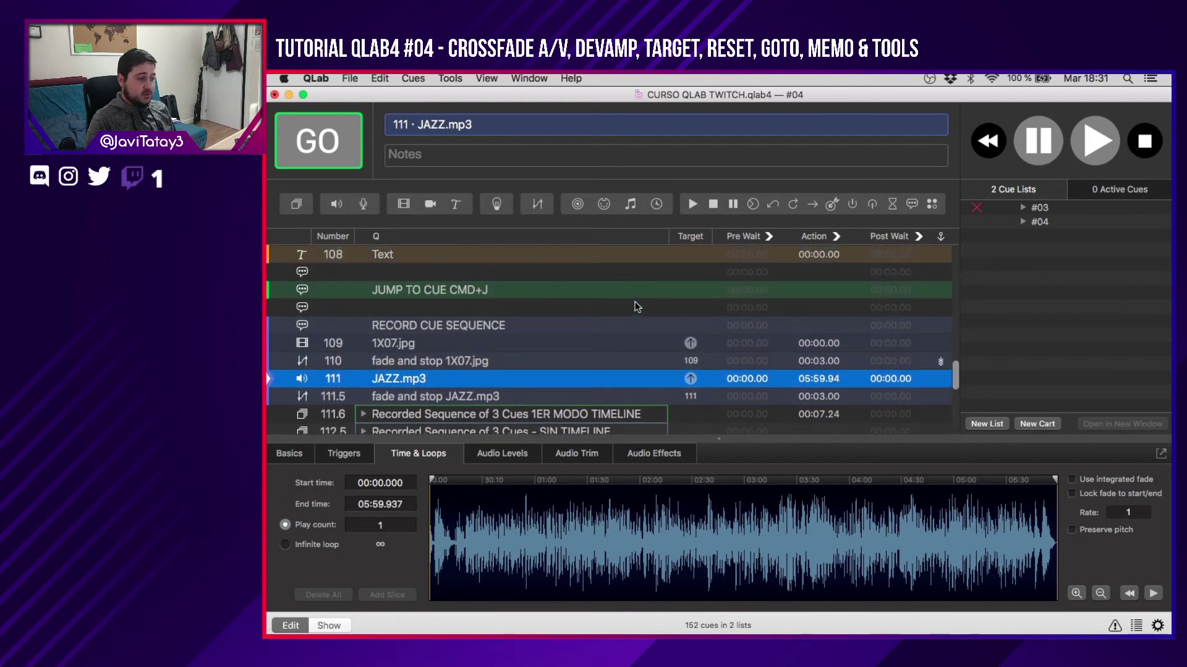
click(588, 290)
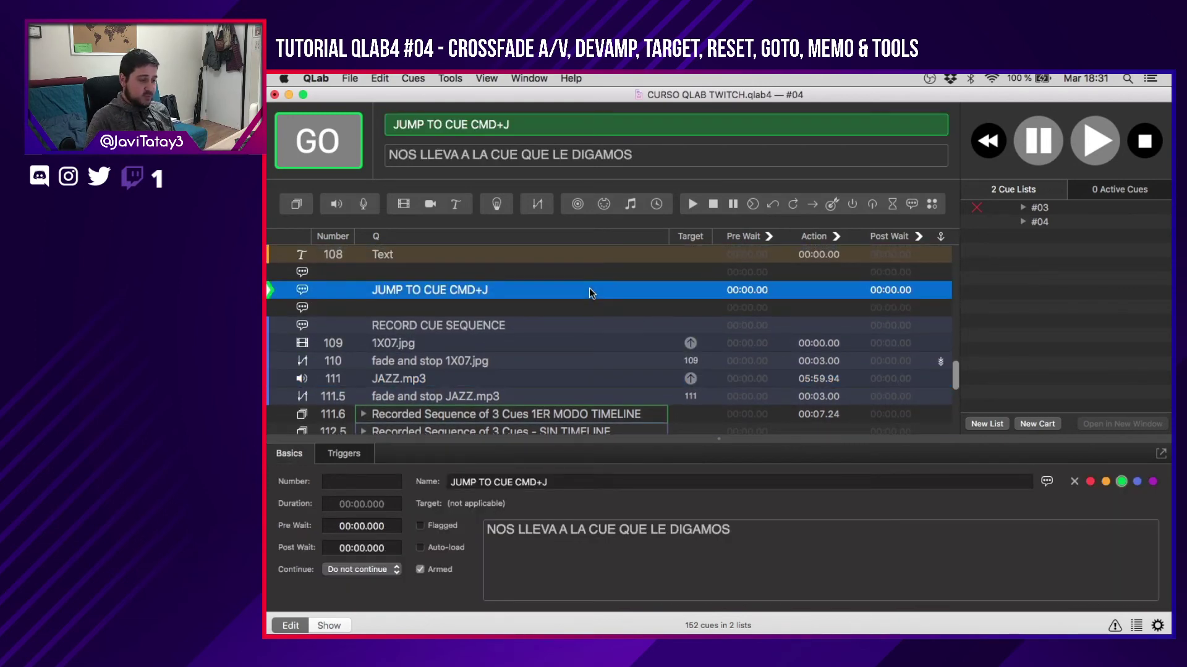
key(super+j)
text(111)
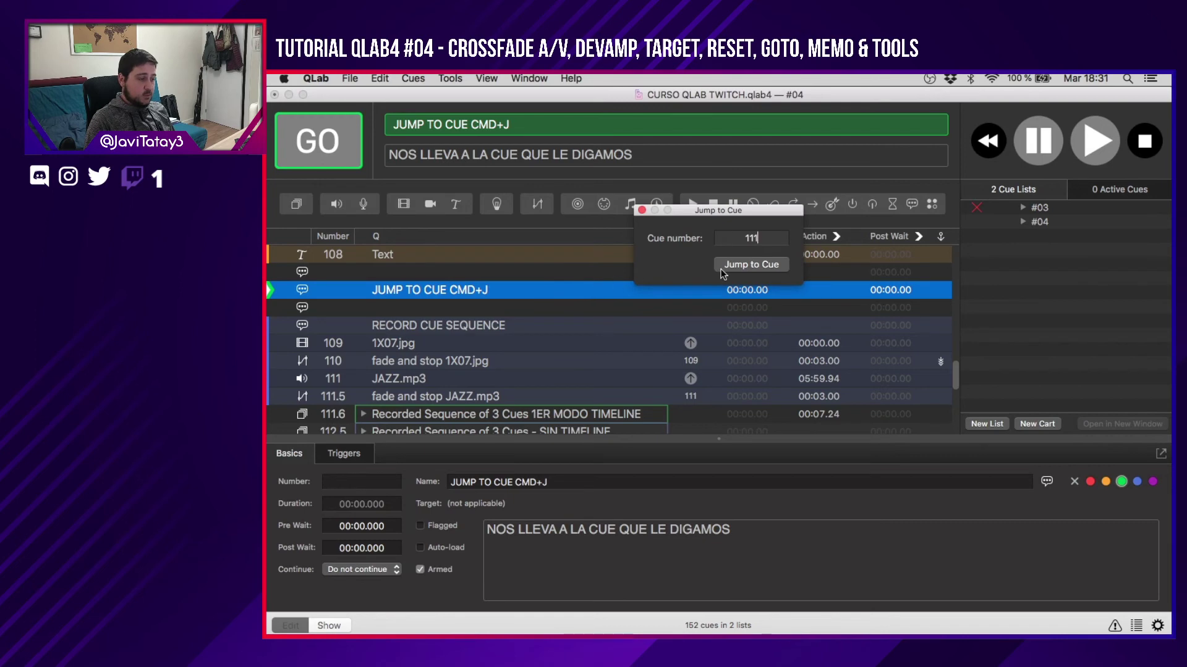
click(724, 270)
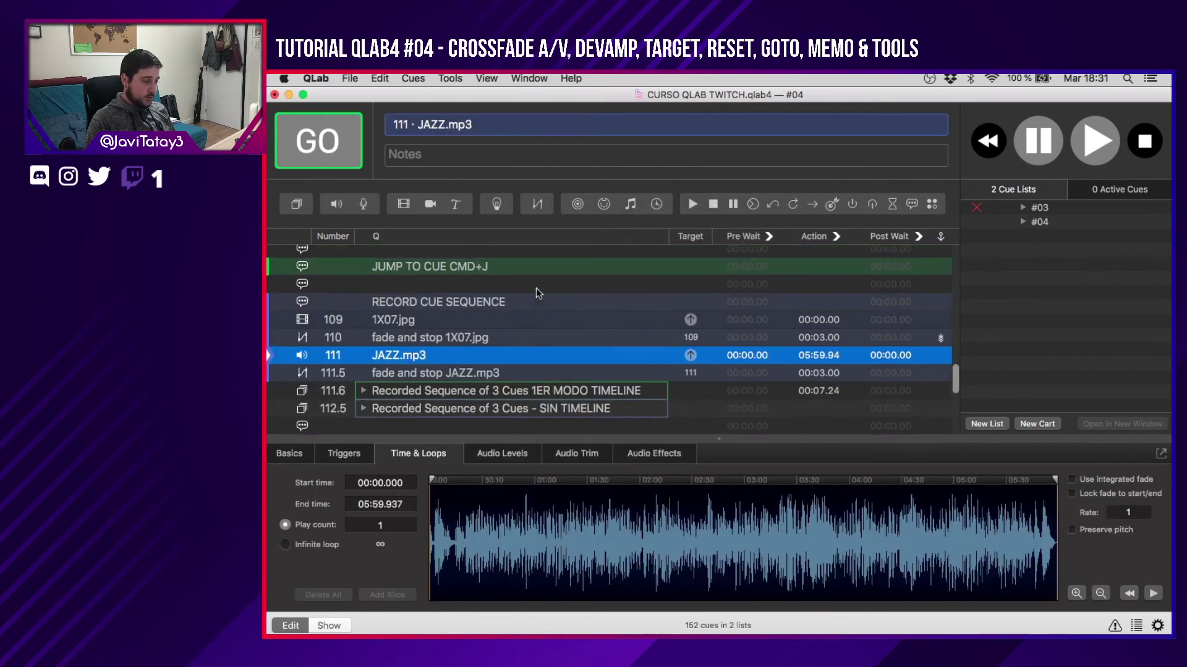
Select the RECORD CUE SEQUENCE memo, check its matching command among the tools, and save the workspace.
scroll(517, 295, up, 3)
scroll(488, 314, down, 4)
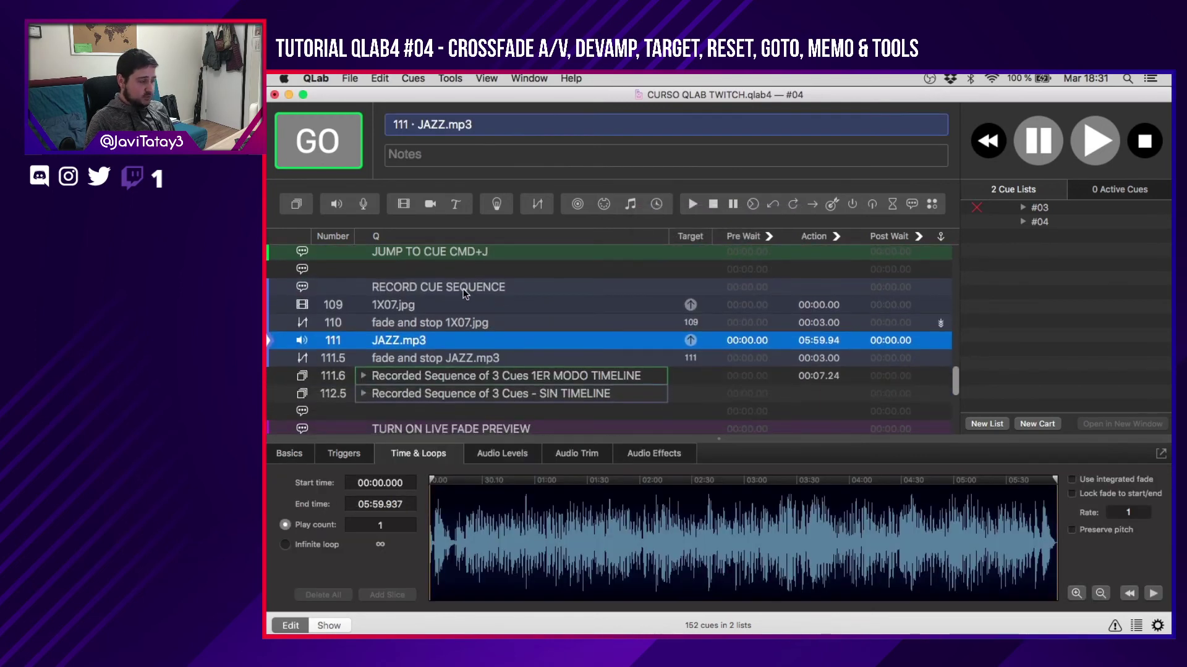
click(462, 288)
click(458, 78)
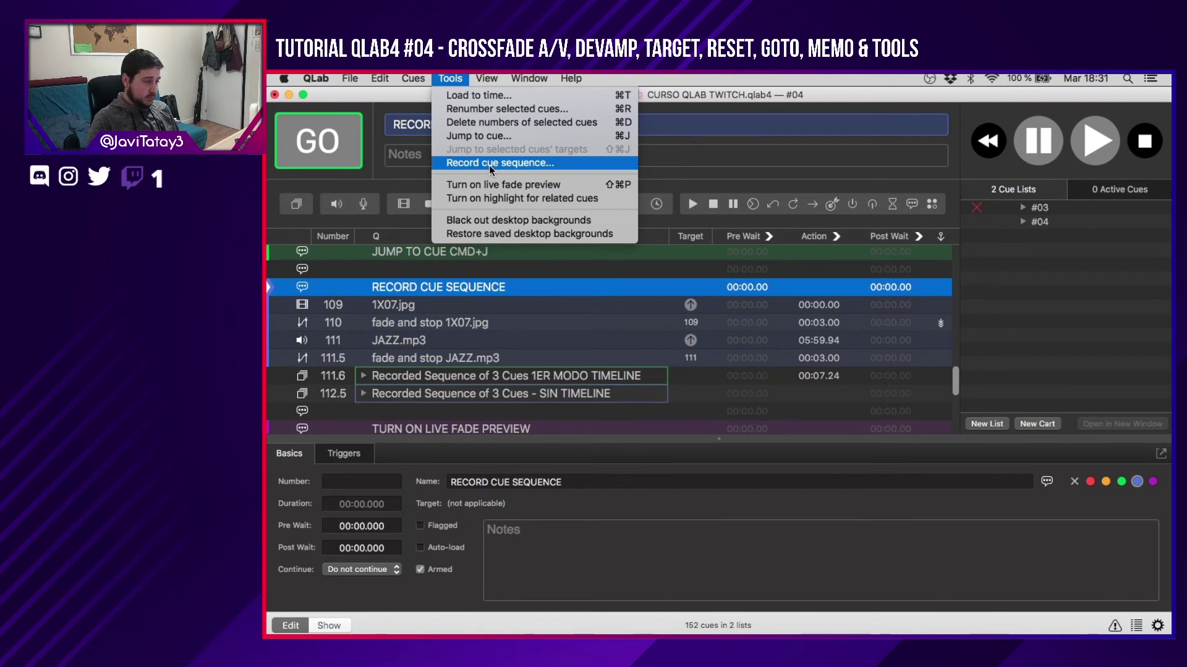
click(470, 295)
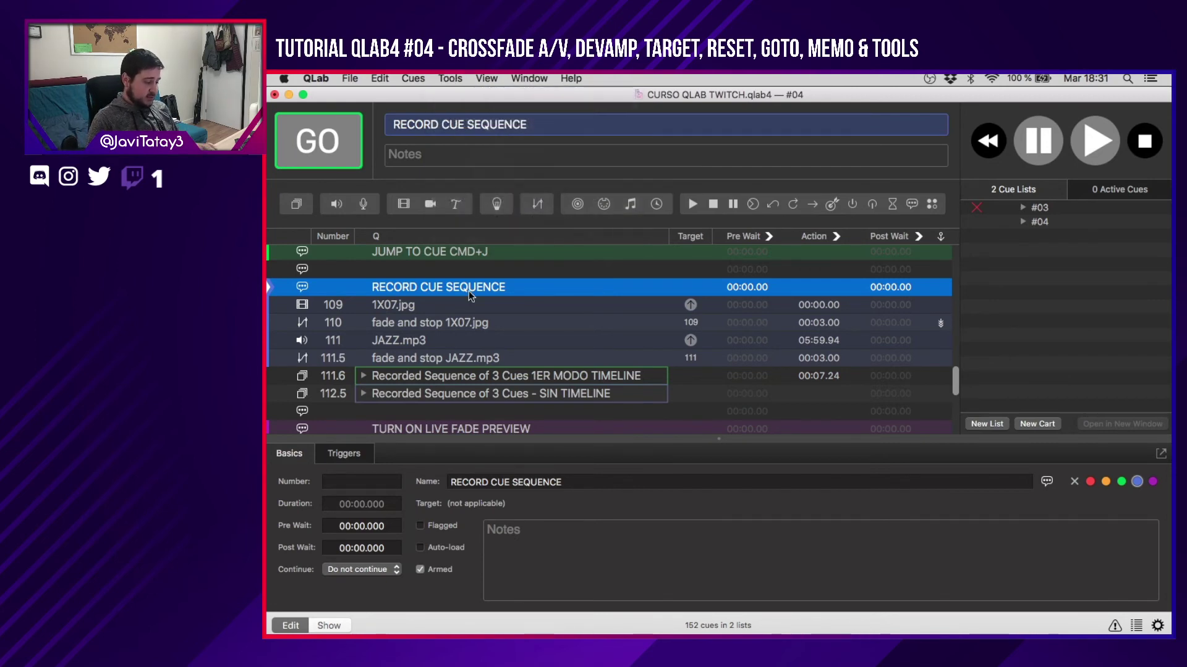
scroll(470, 295, down, 1)
key(super+s)
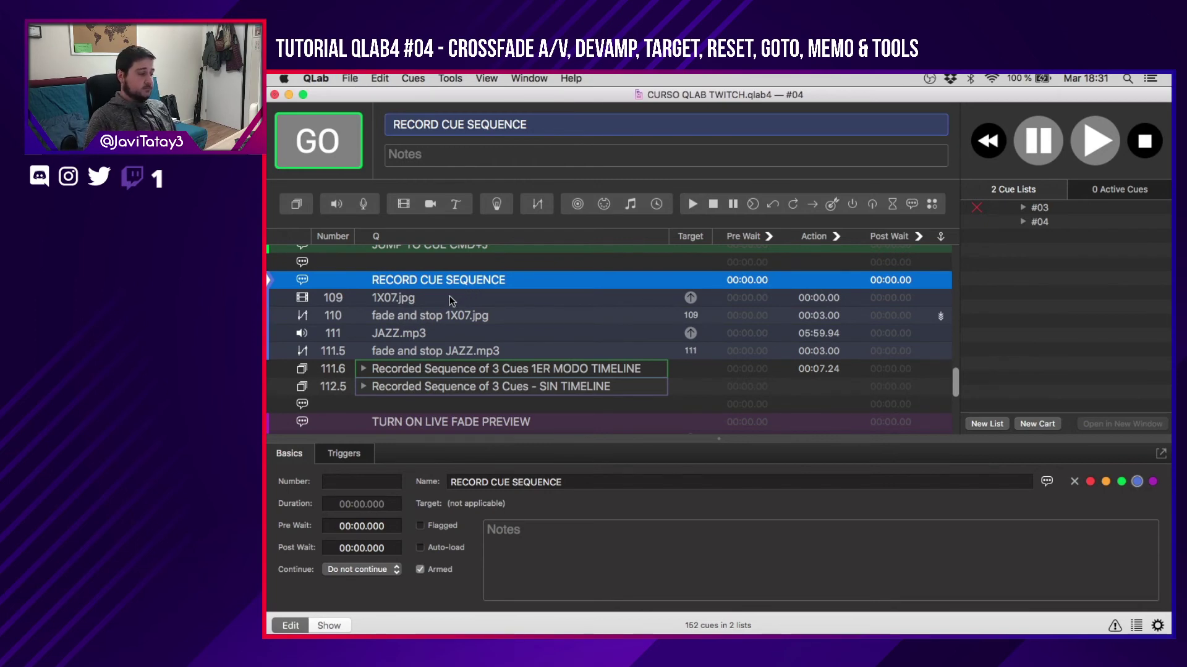
Examine the example cues under RECORD CUE SEQUENCE one by one, from 109 1X07.jpg to the recorded group 111.6.
click(450, 297)
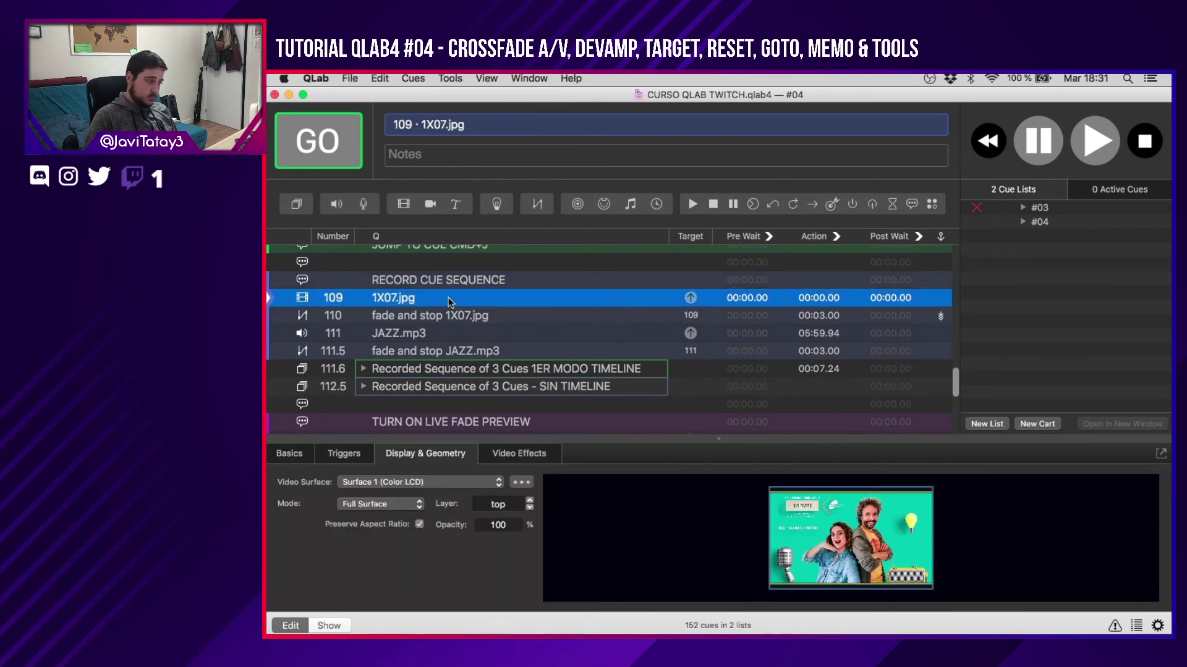
key(Down)
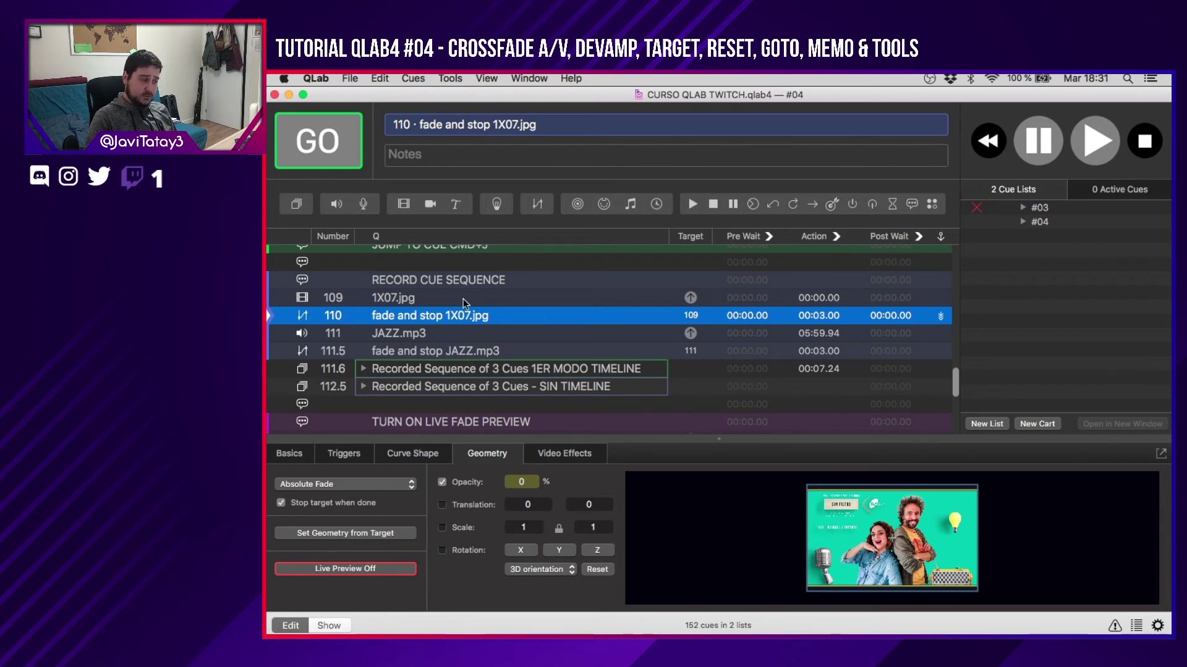
key(Down)
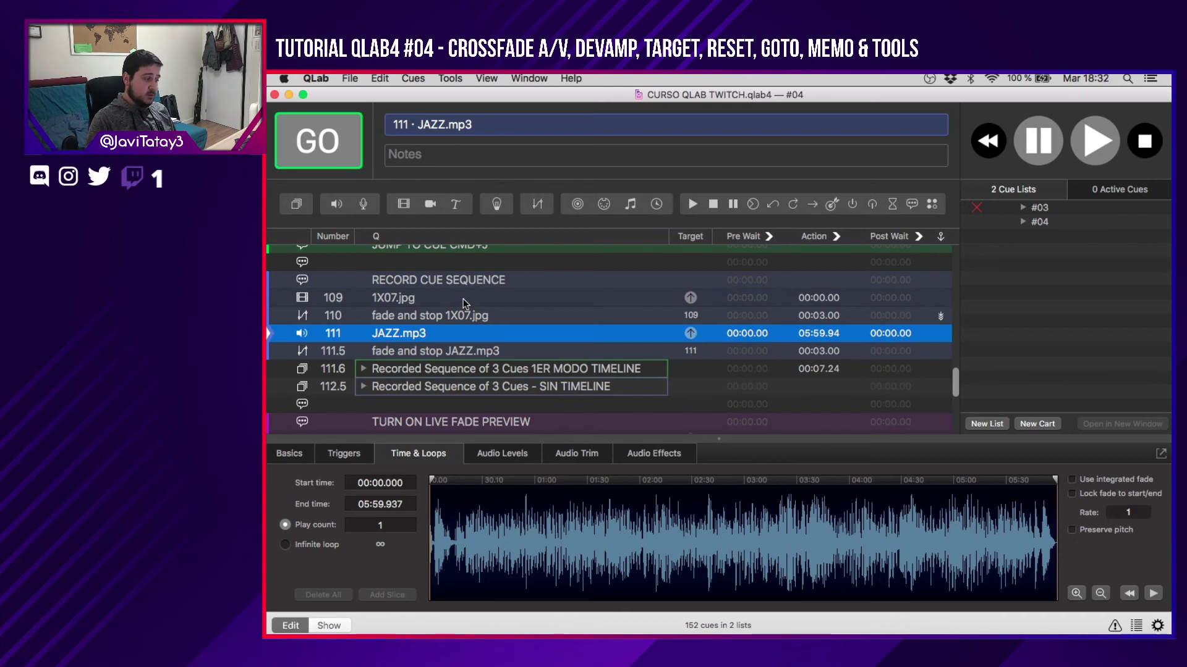
key(Down)
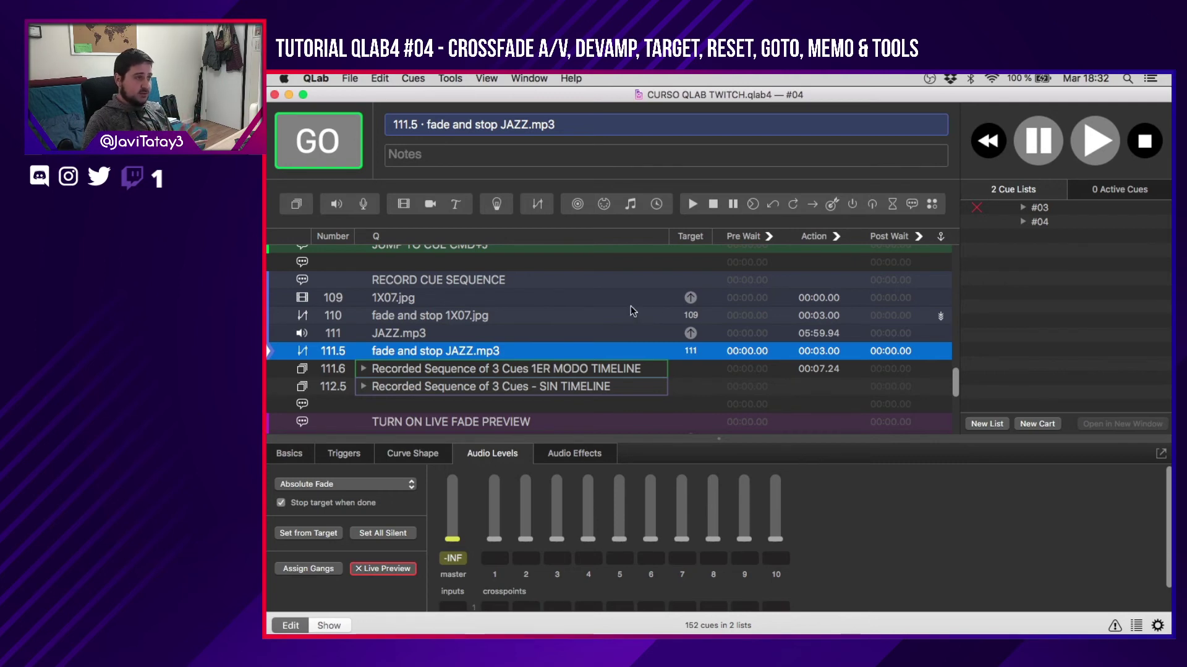
click(595, 298)
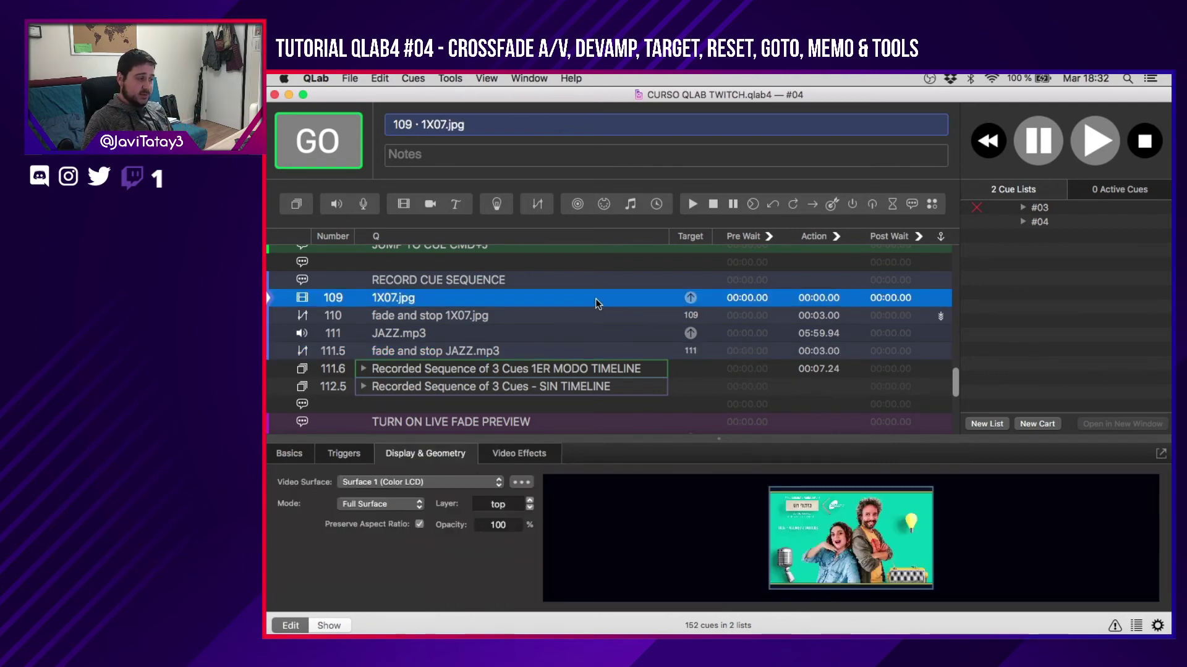
key(Down)
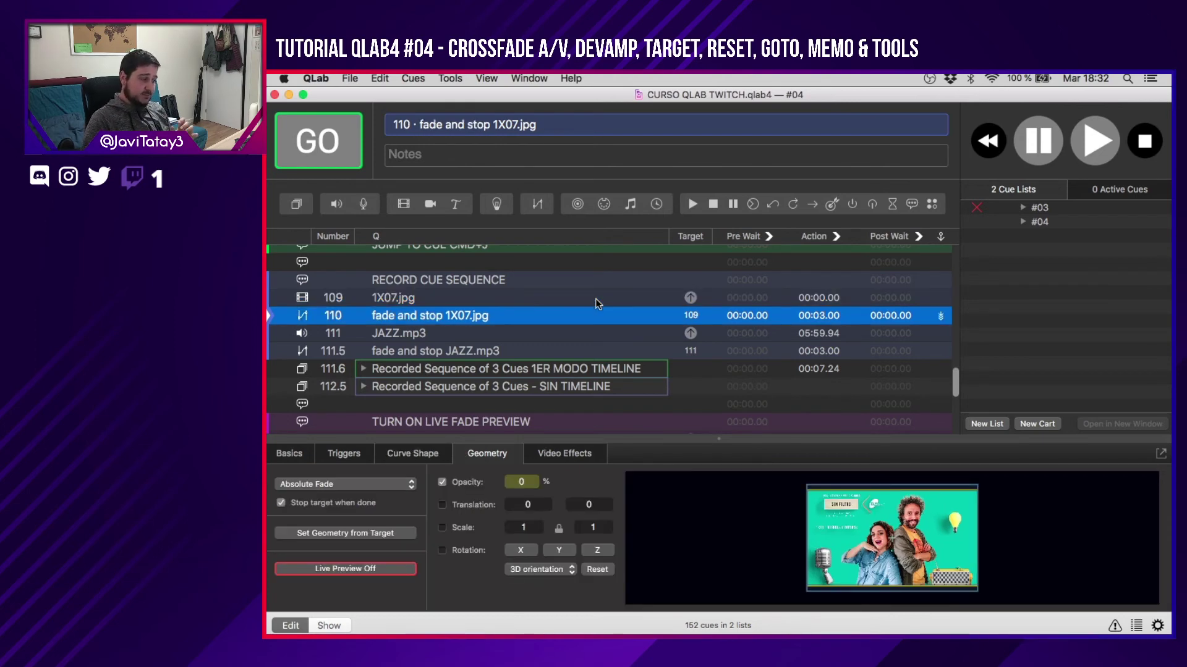
key(Down)
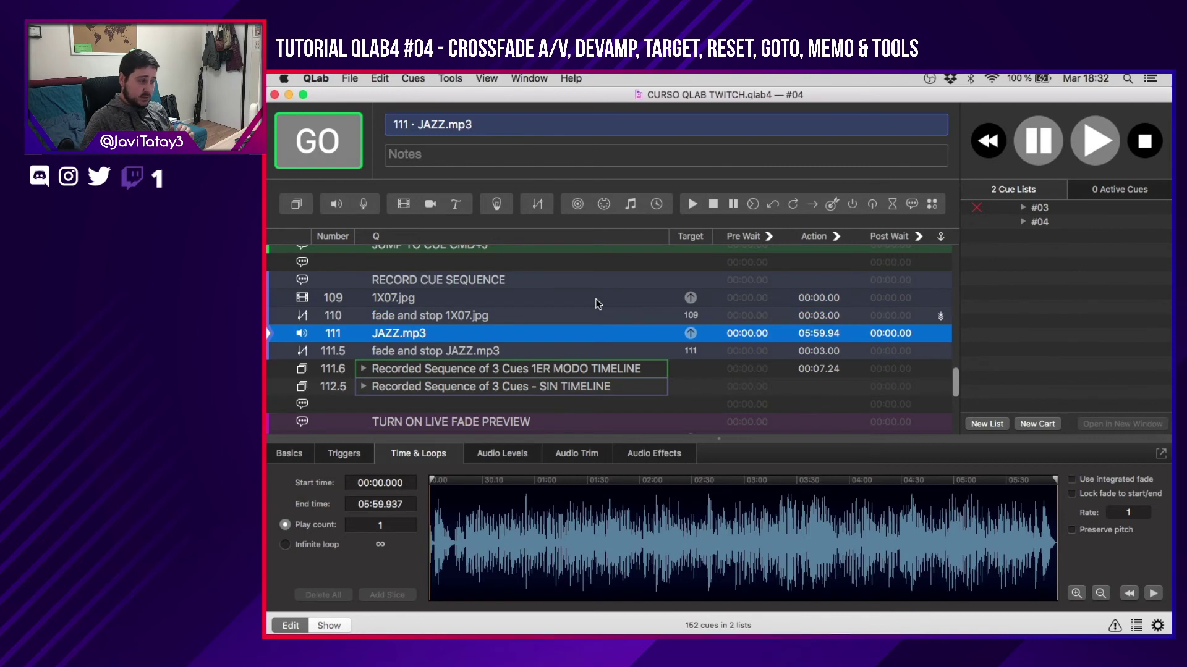
key(Down)
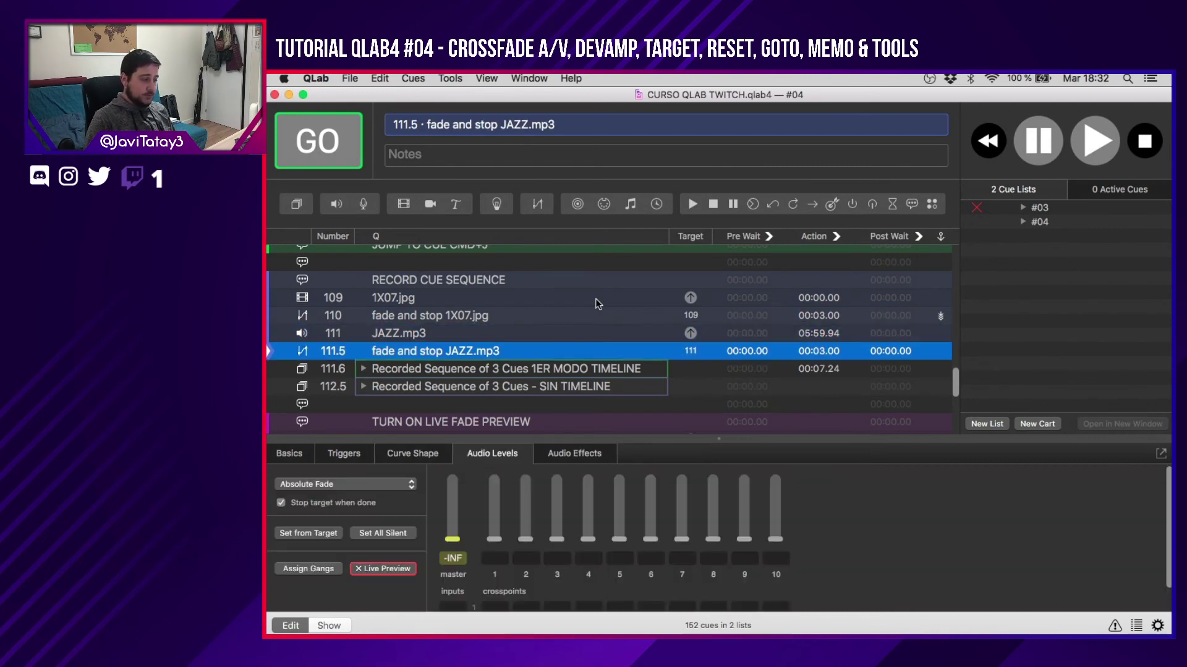
key(Down)
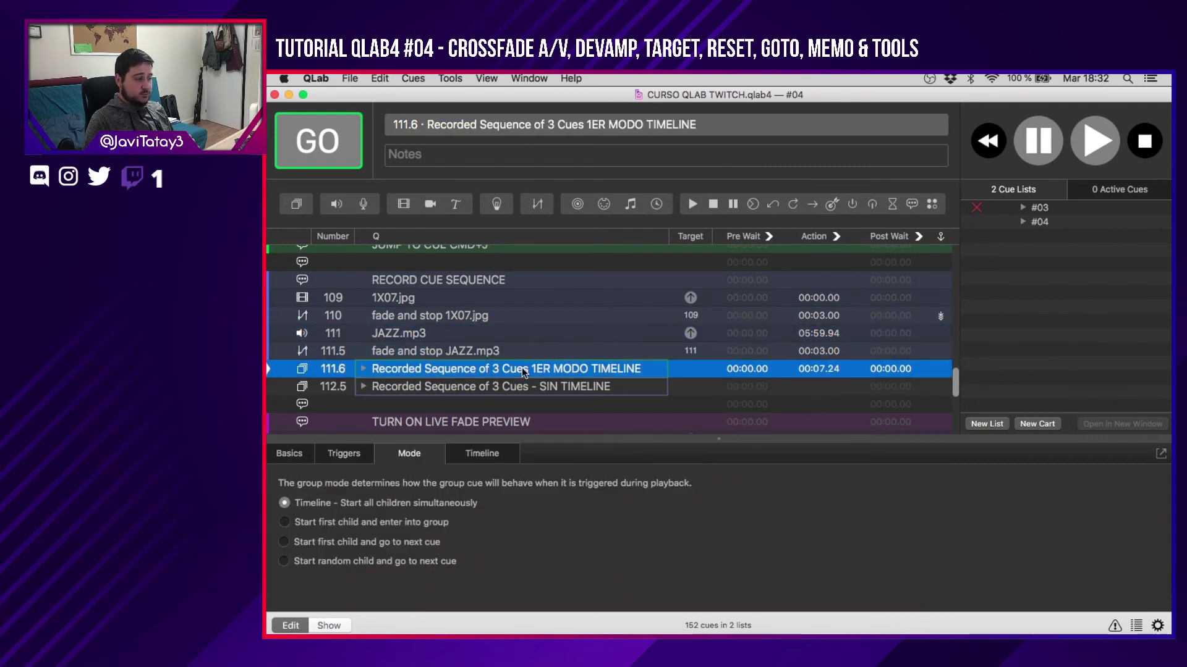
Return to the RECORD CUE SEQUENCE memo and open the Record Cue Sequence window, moving it slightly aside.
key(Down)
key(Up)
key(Up)
key(Up)
key(Up)
key(Up)
key(Up)
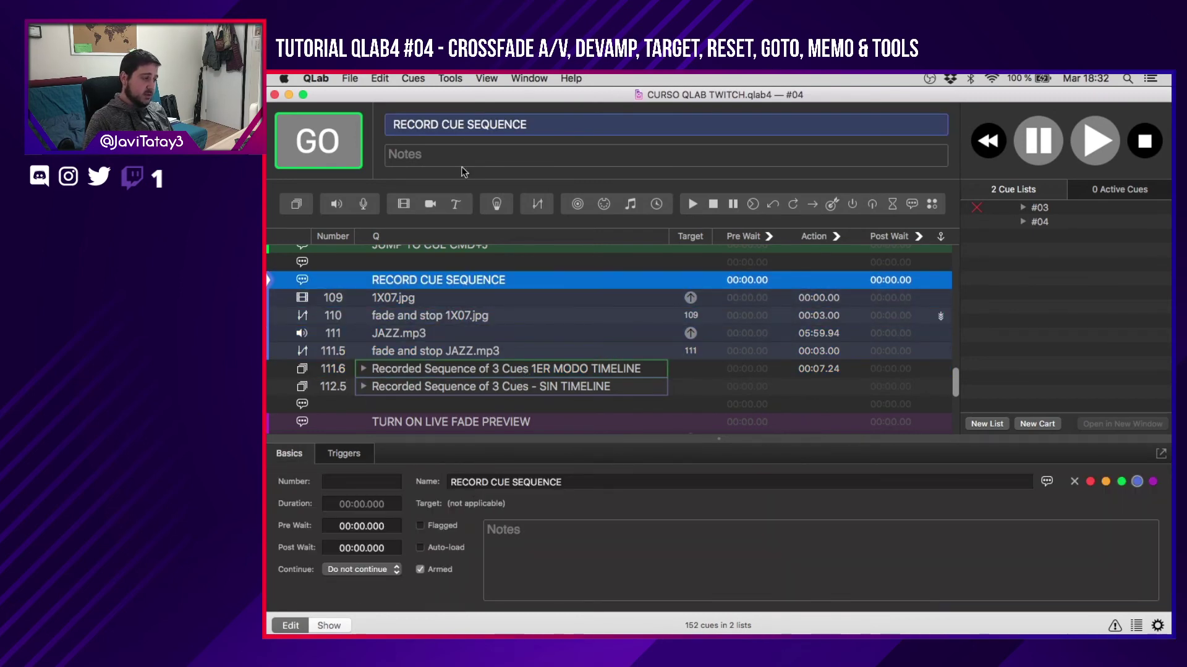
click(449, 78)
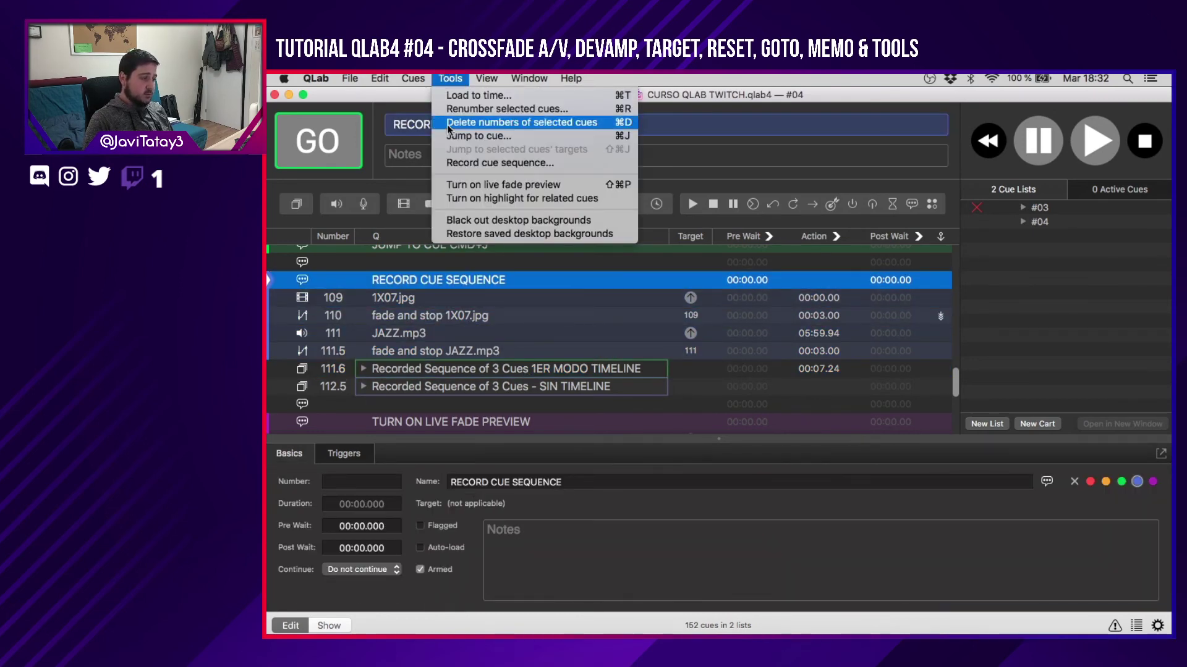
click(476, 163)
drag(913, 120, 890, 118)
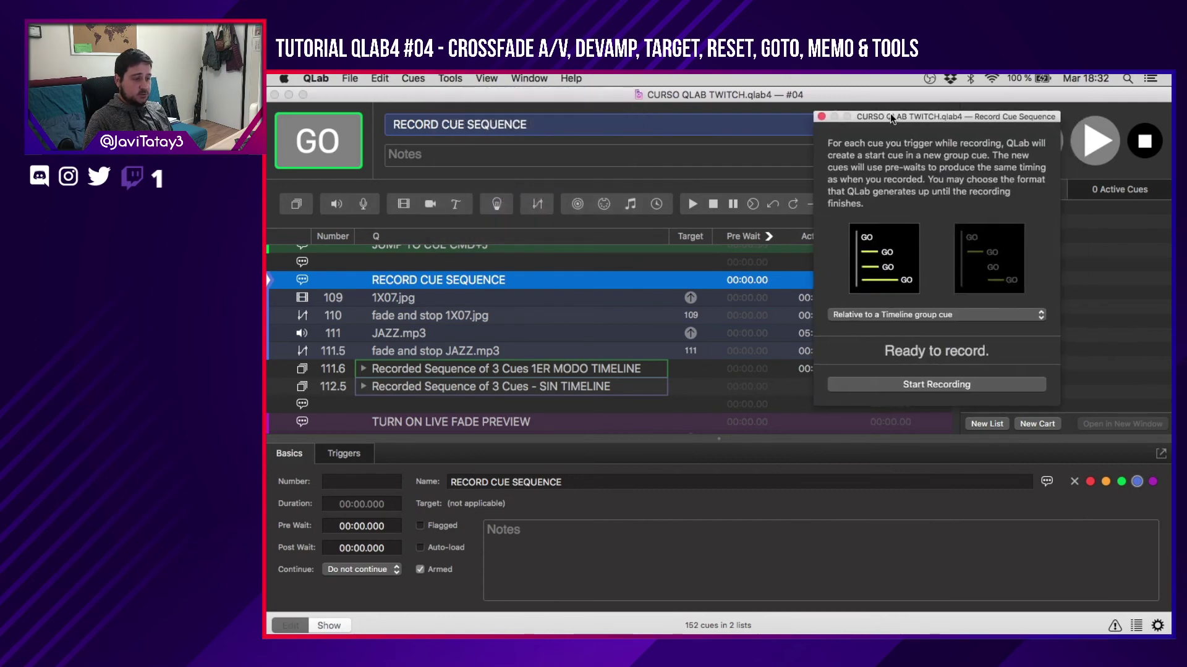
Compare the two recording formats, keep "Relative to a Timeline group cue", and check group 111.6 before reselecting the RECORD CUE SEQUENCE memo.
click(936, 316)
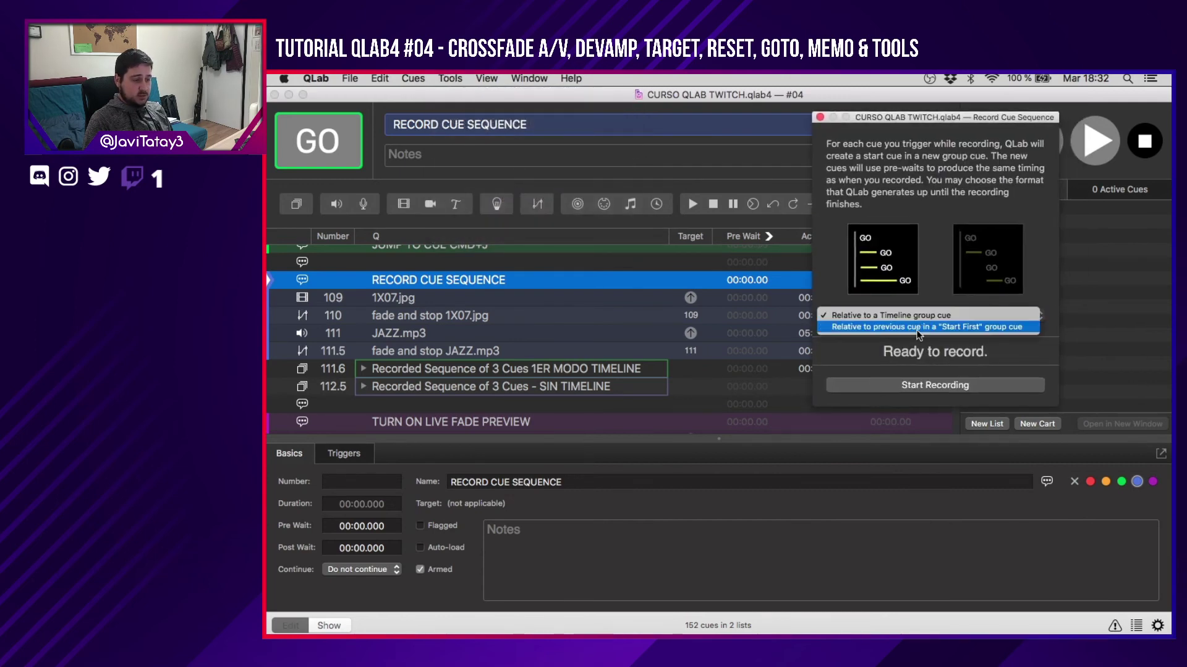
click(918, 327)
click(890, 315)
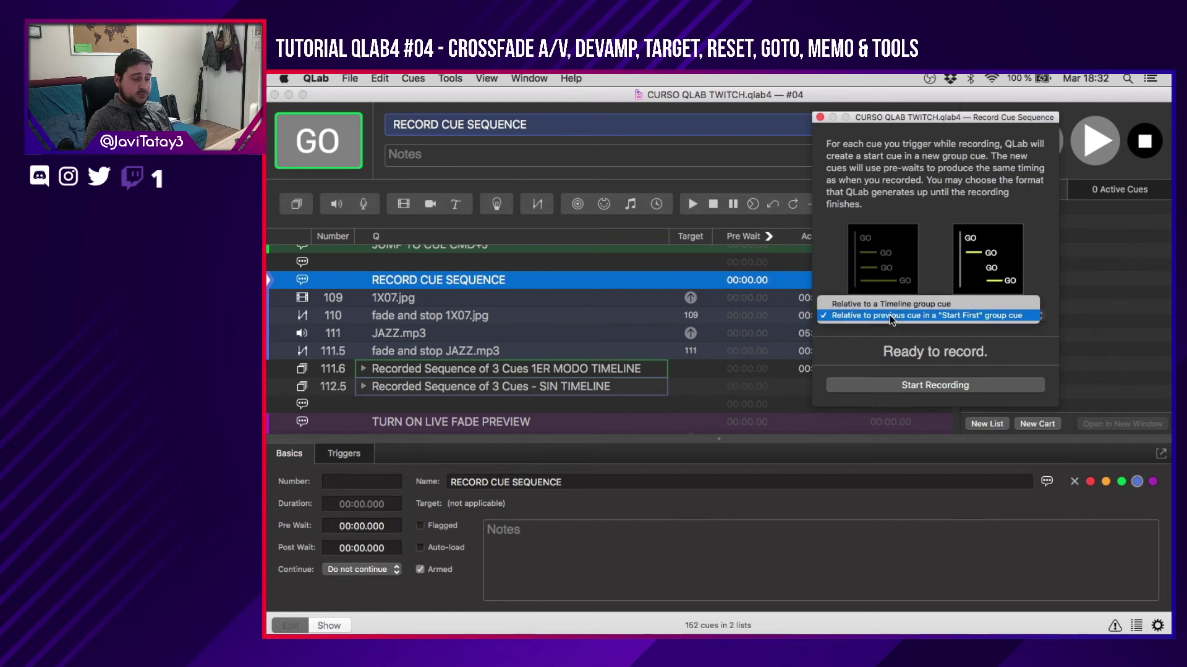
click(881, 304)
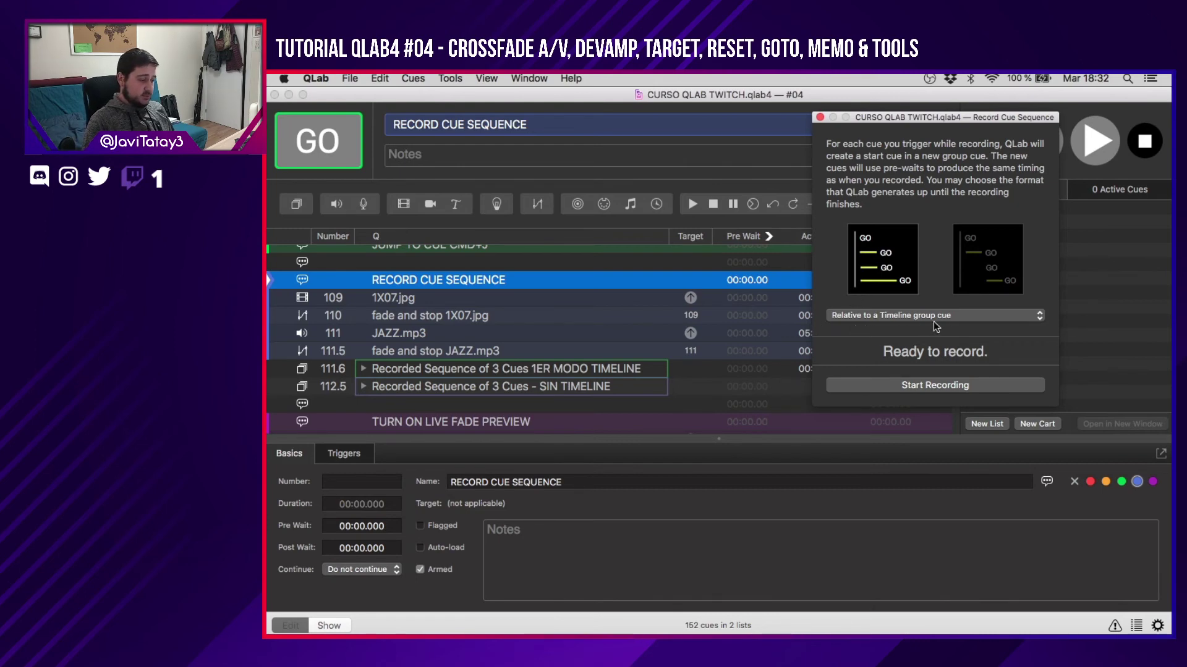
click(467, 369)
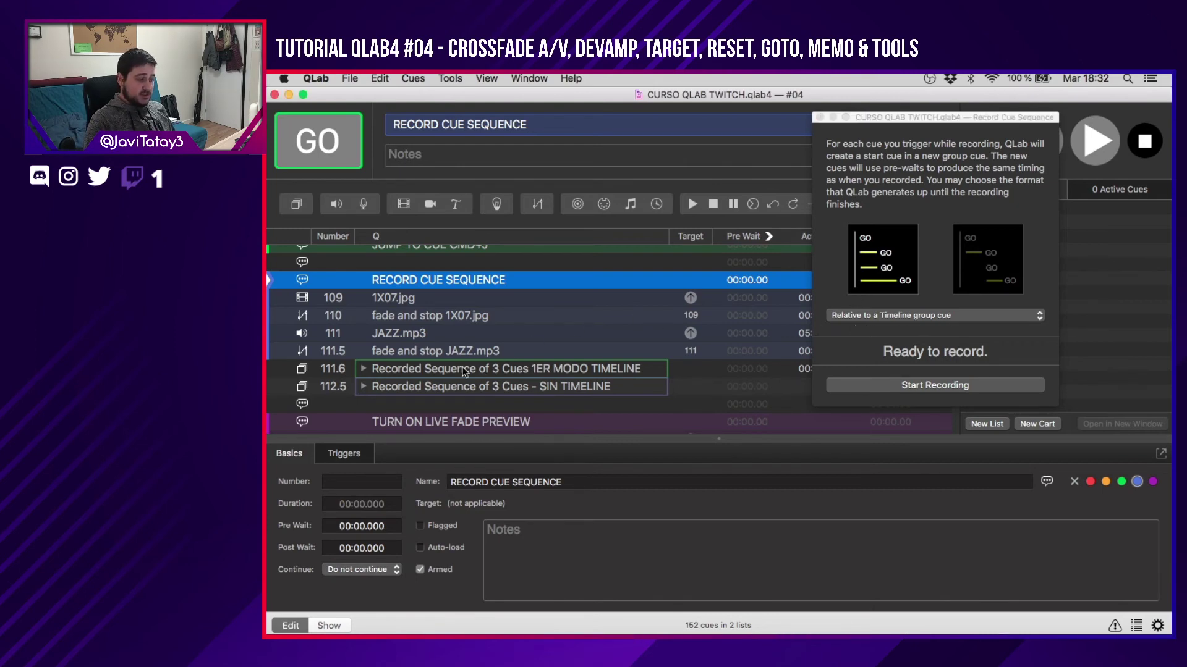
click(465, 370)
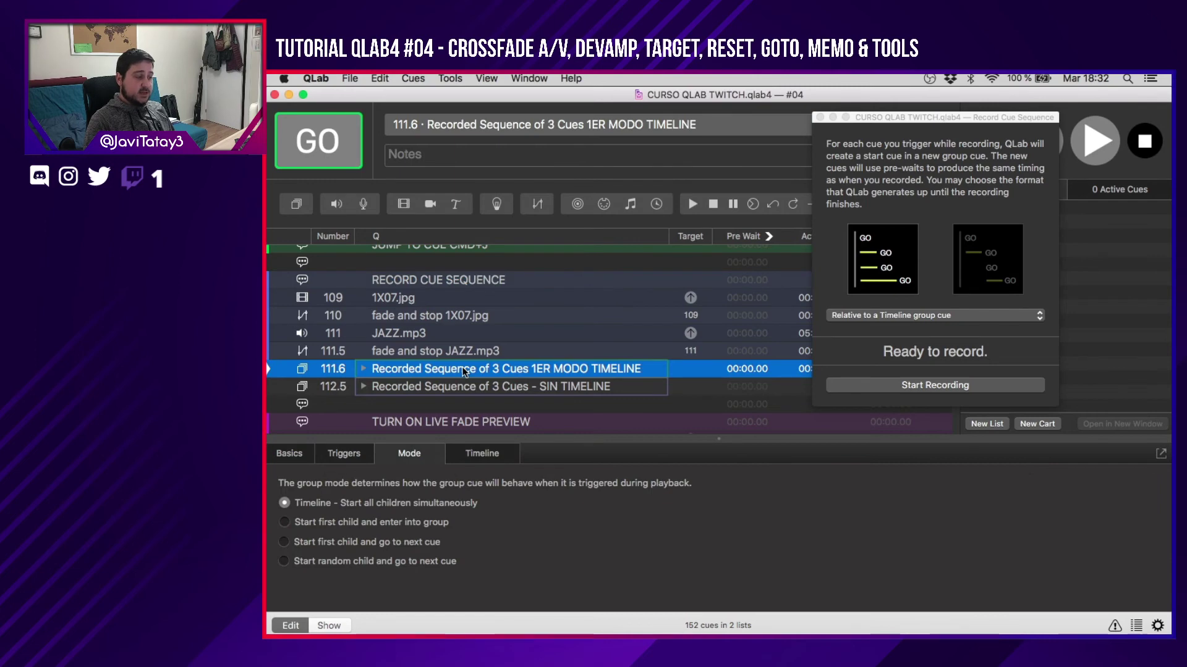
click(546, 280)
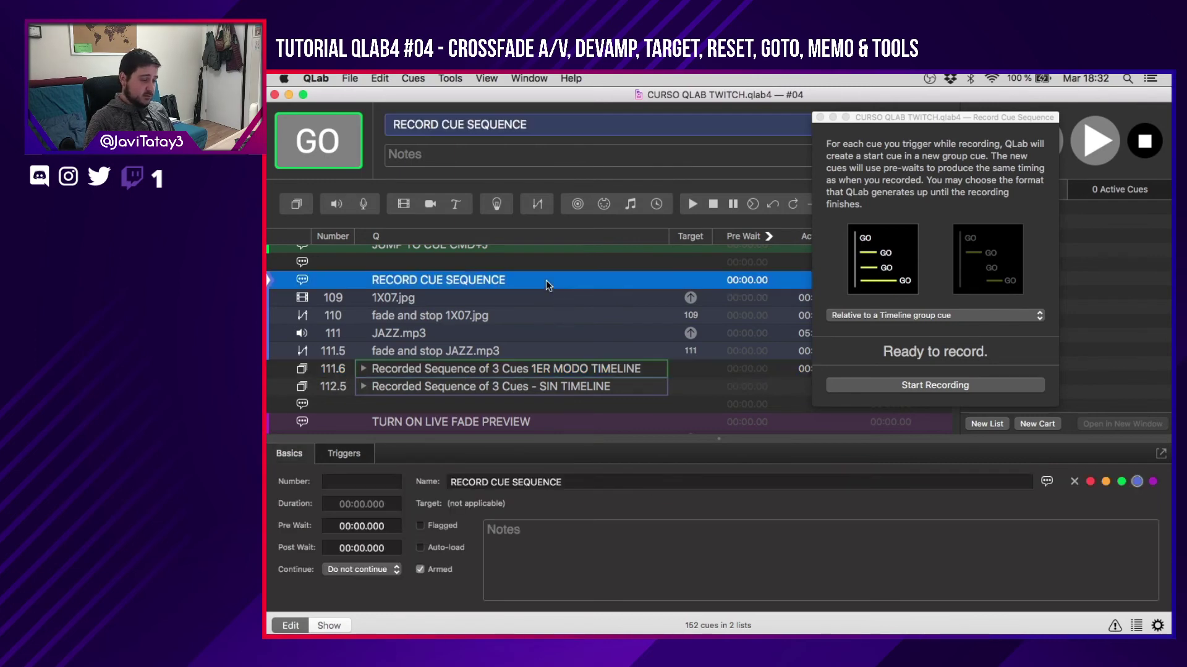
Record a Timeline cue sequence while running cues 109, 110 and 111.5 in order, stop recording and close the recorder.
click(891, 390)
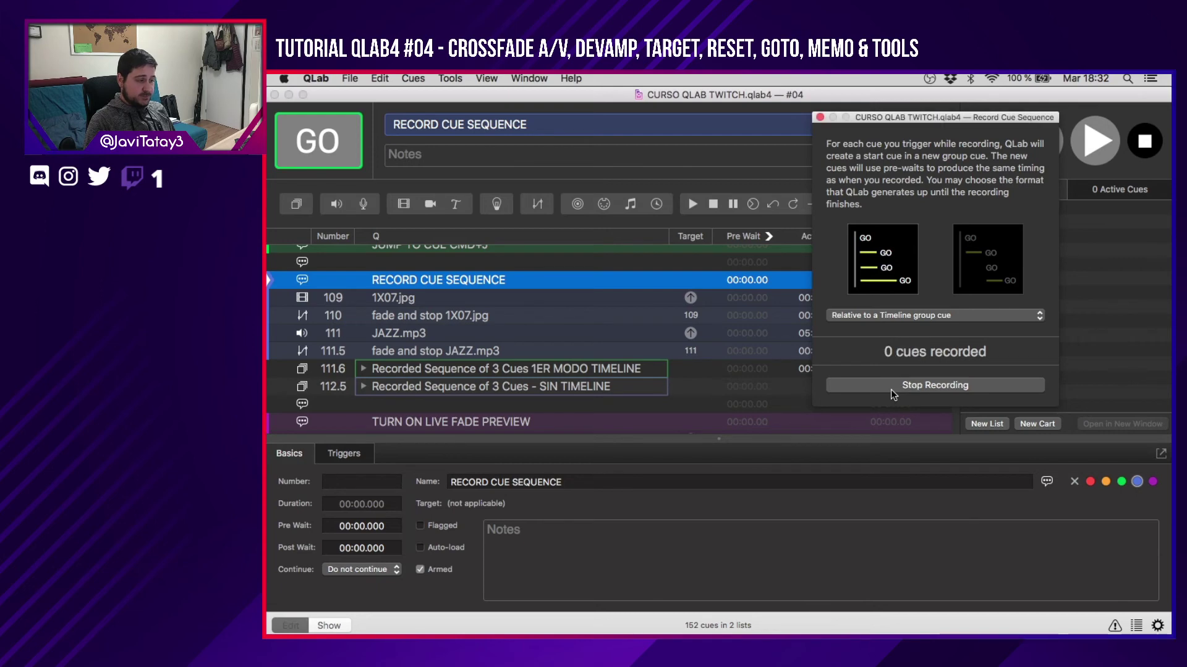
click(613, 300)
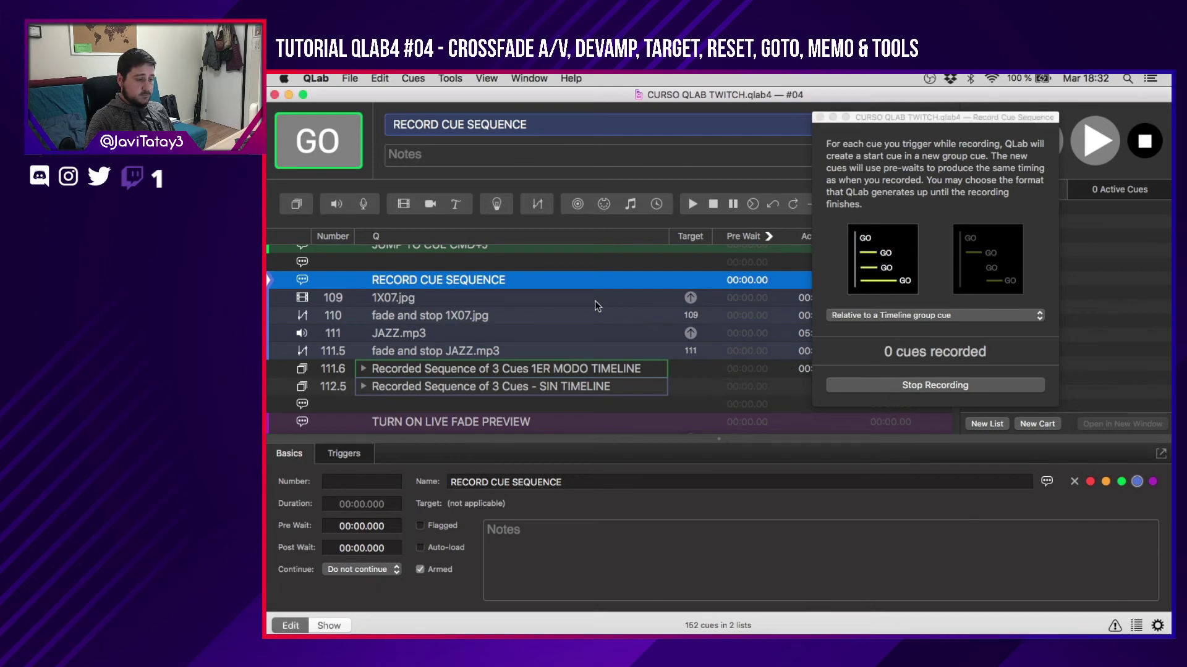
click(594, 300)
key(space)
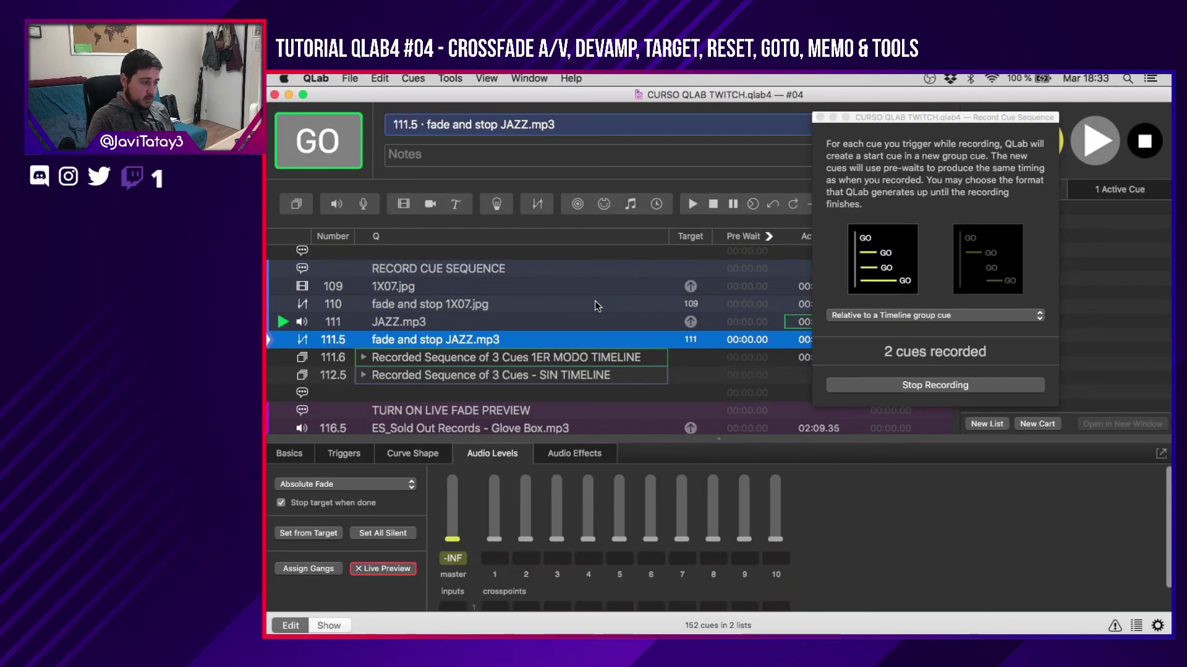
key(space)
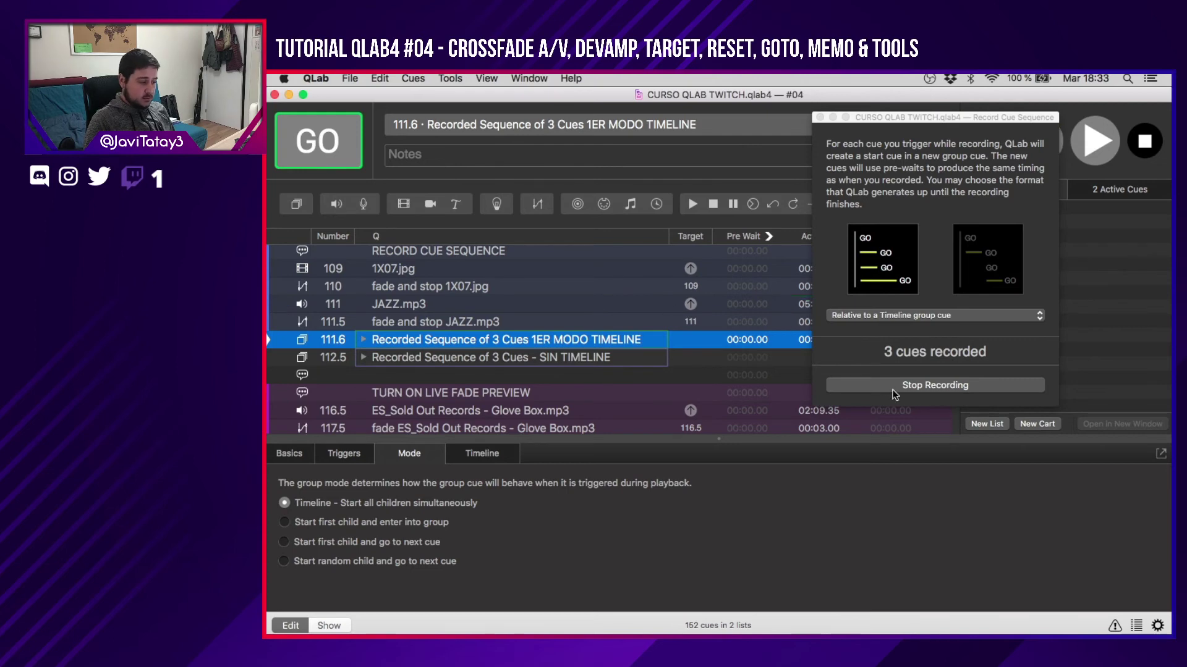
click(913, 386)
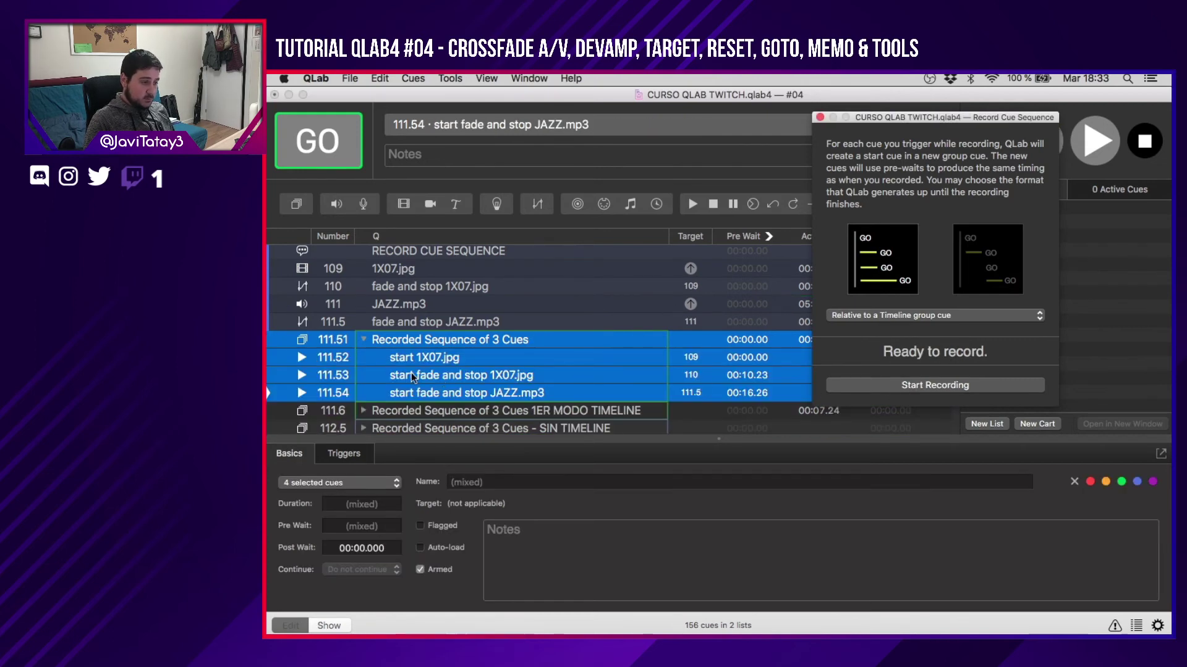
click(820, 117)
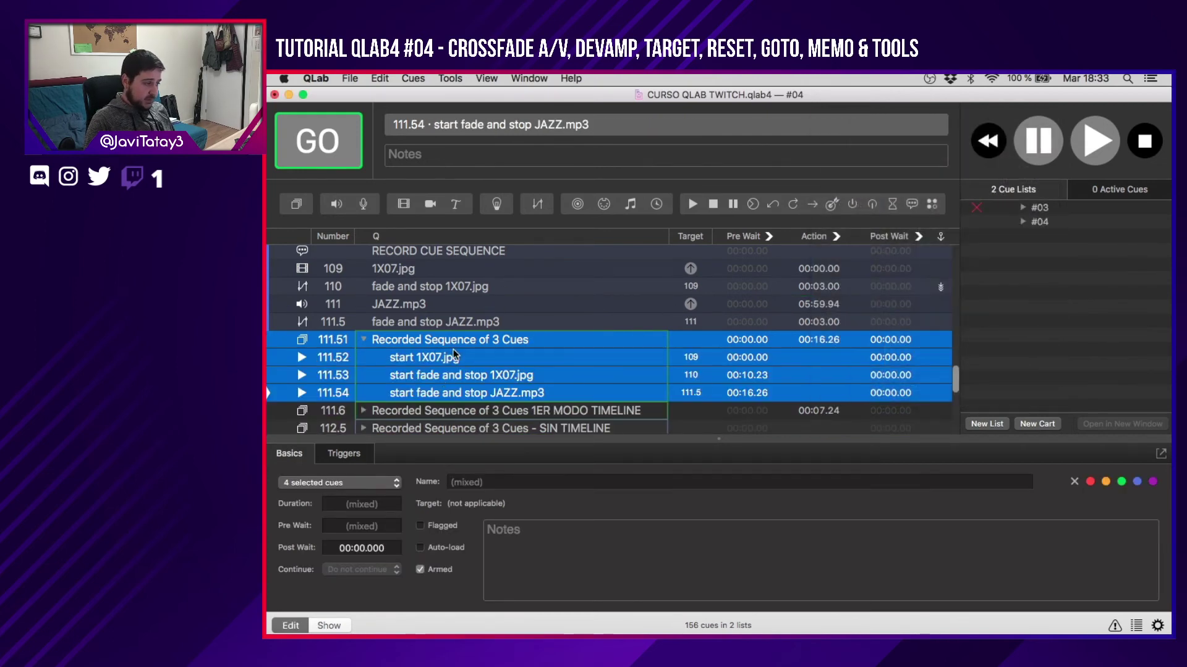
Review the Timeline format once more in the Record Cue Sequence window and close the window.
click(450, 78)
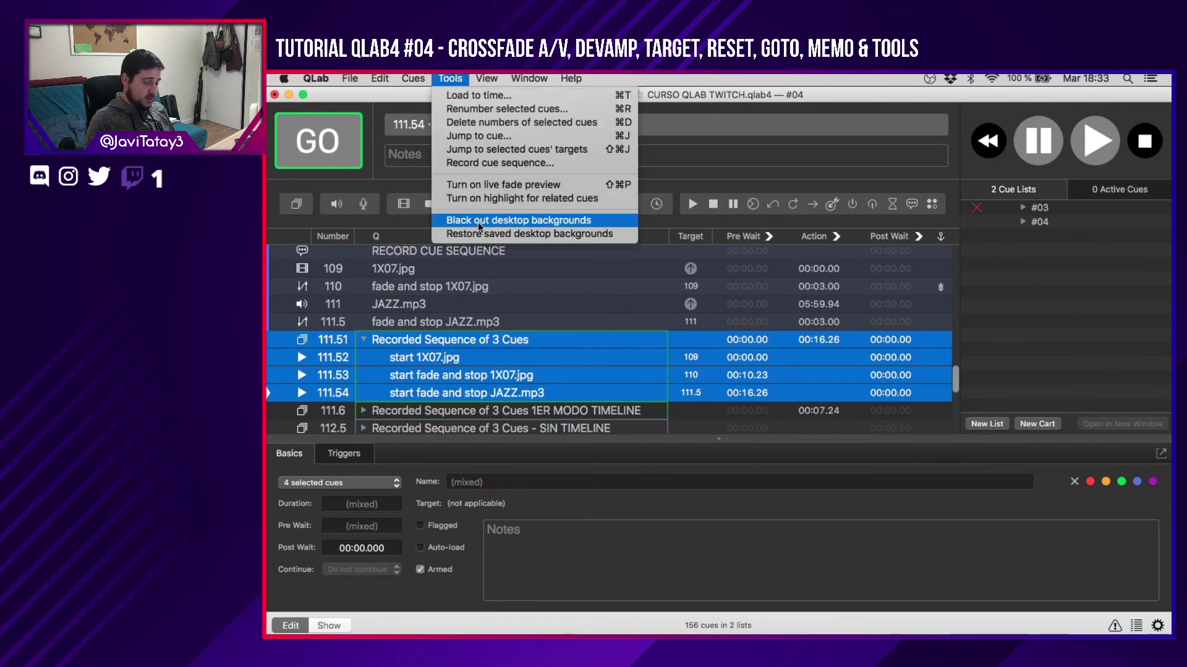
click(486, 163)
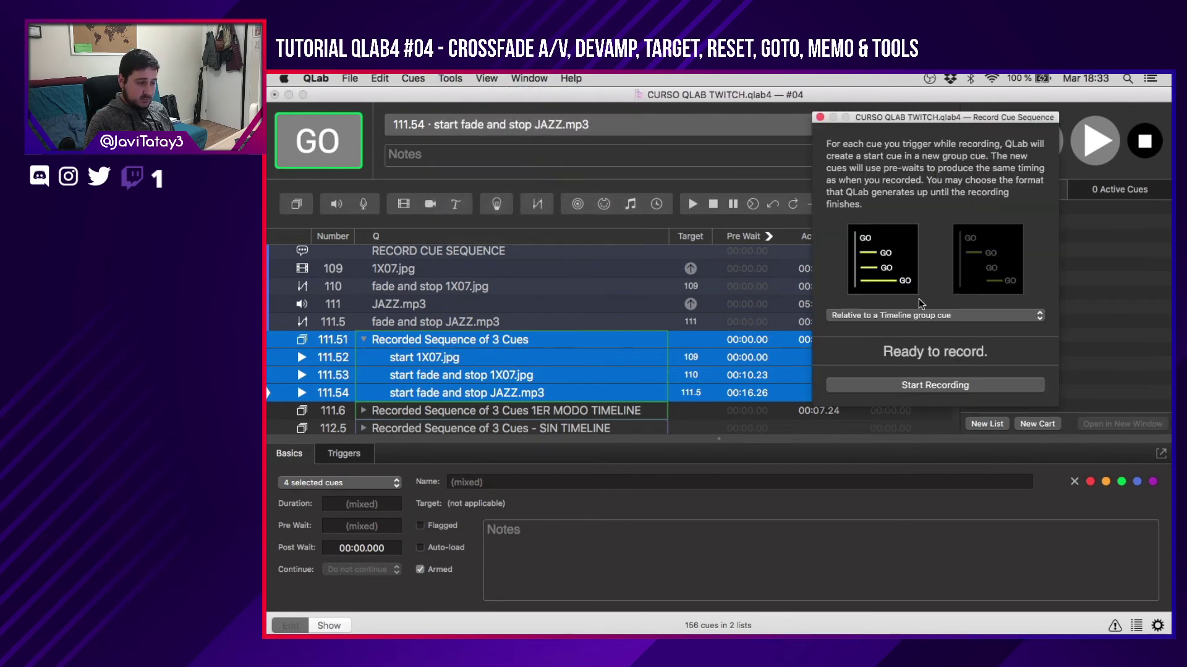
click(820, 117)
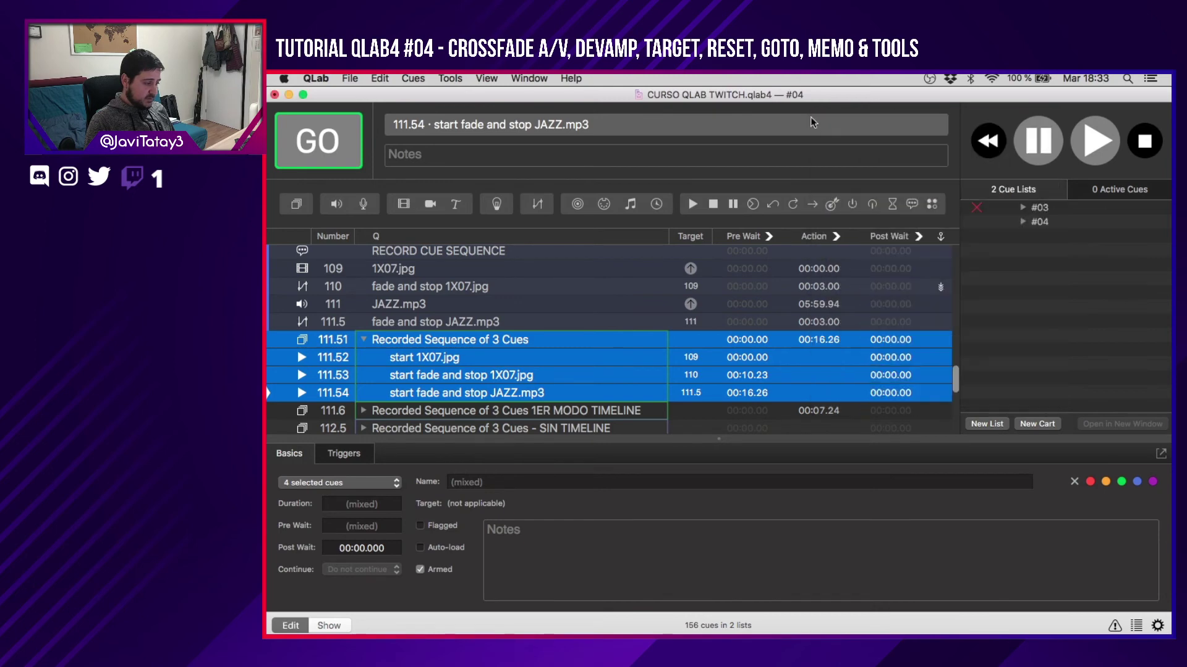
Inspect the timeline and child pre-waits of the newly recorded group above 111.6, and play the group back.
click(413, 340)
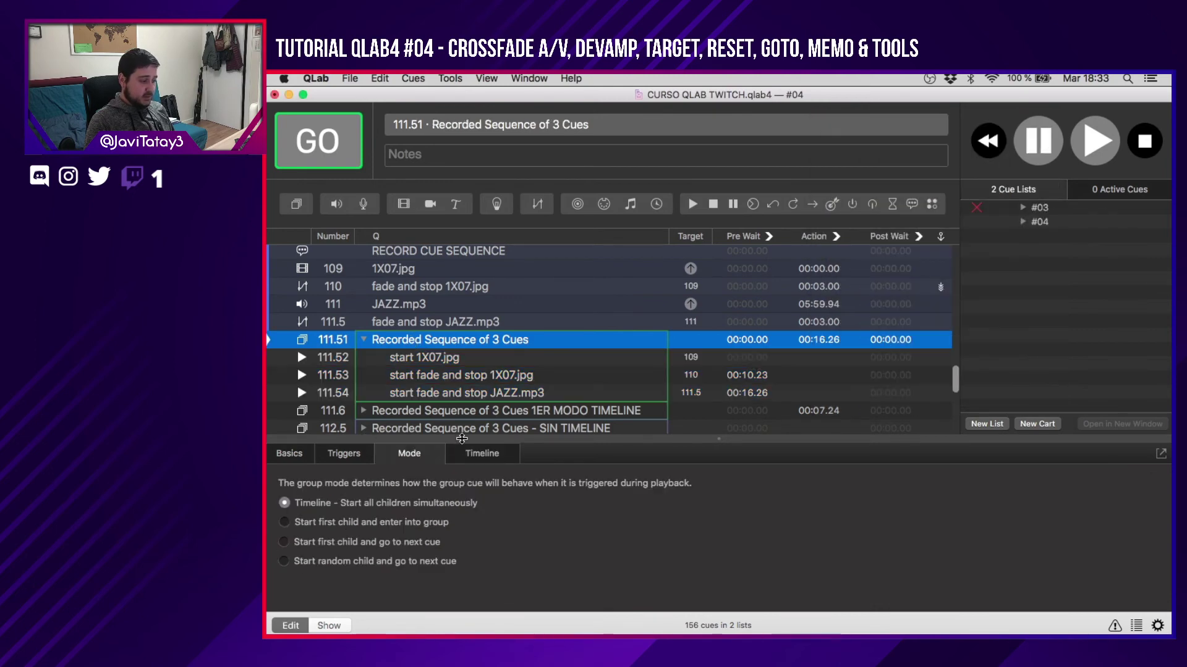
click(481, 453)
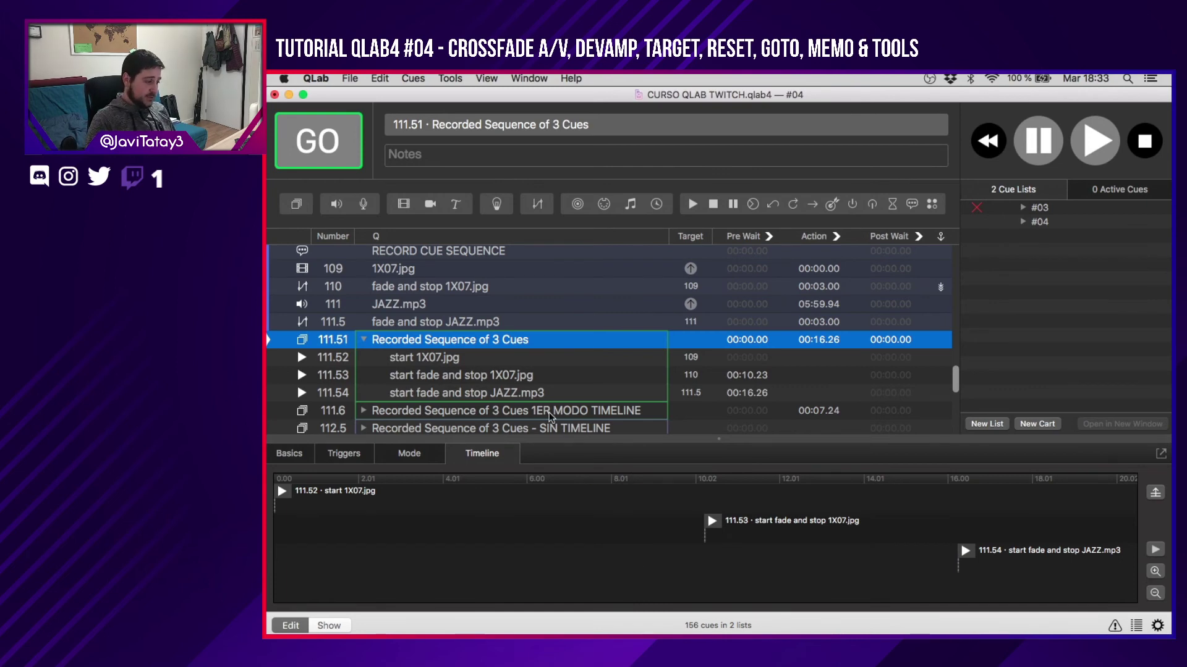
click(366, 339)
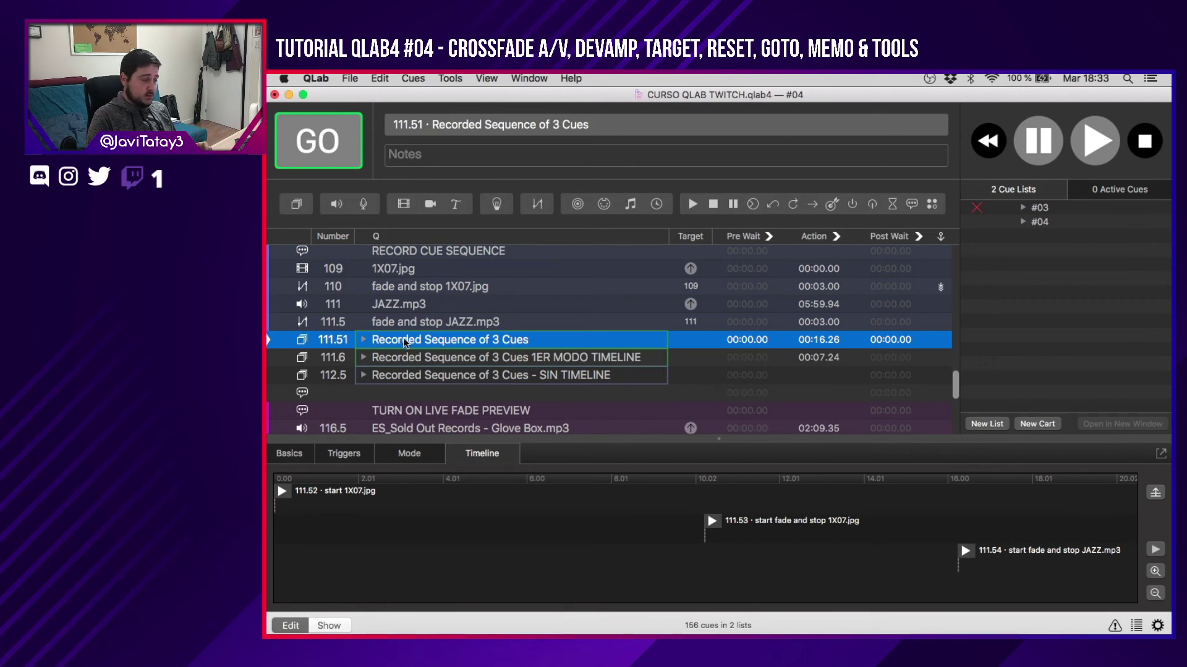
key(space)
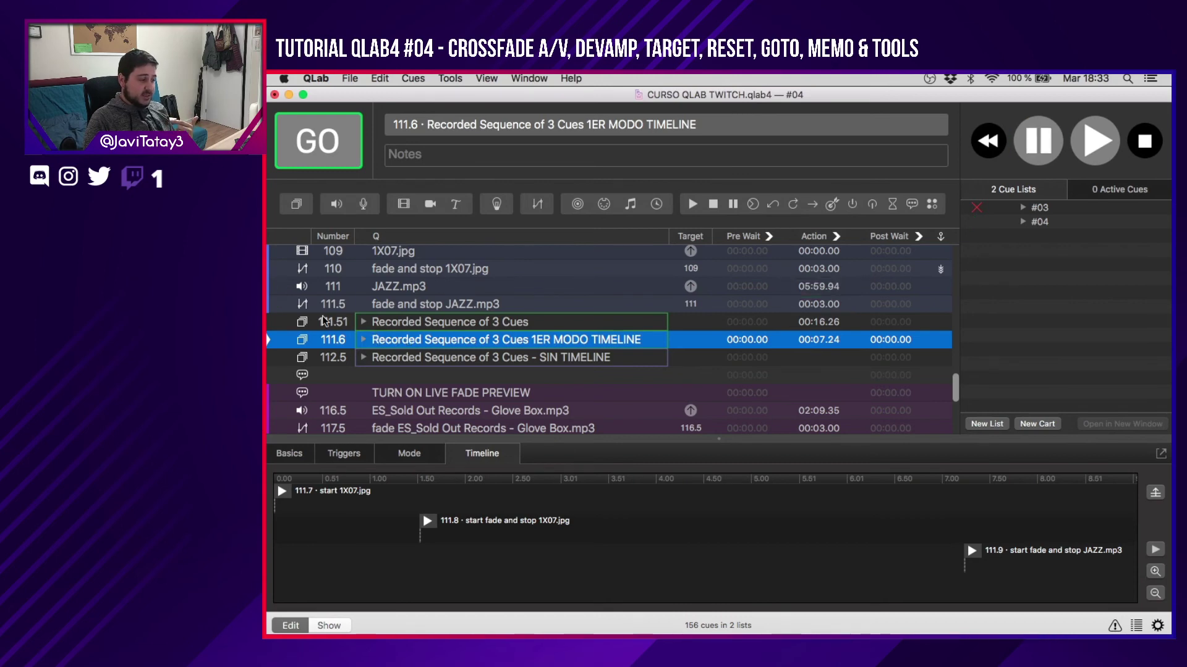
click(363, 322)
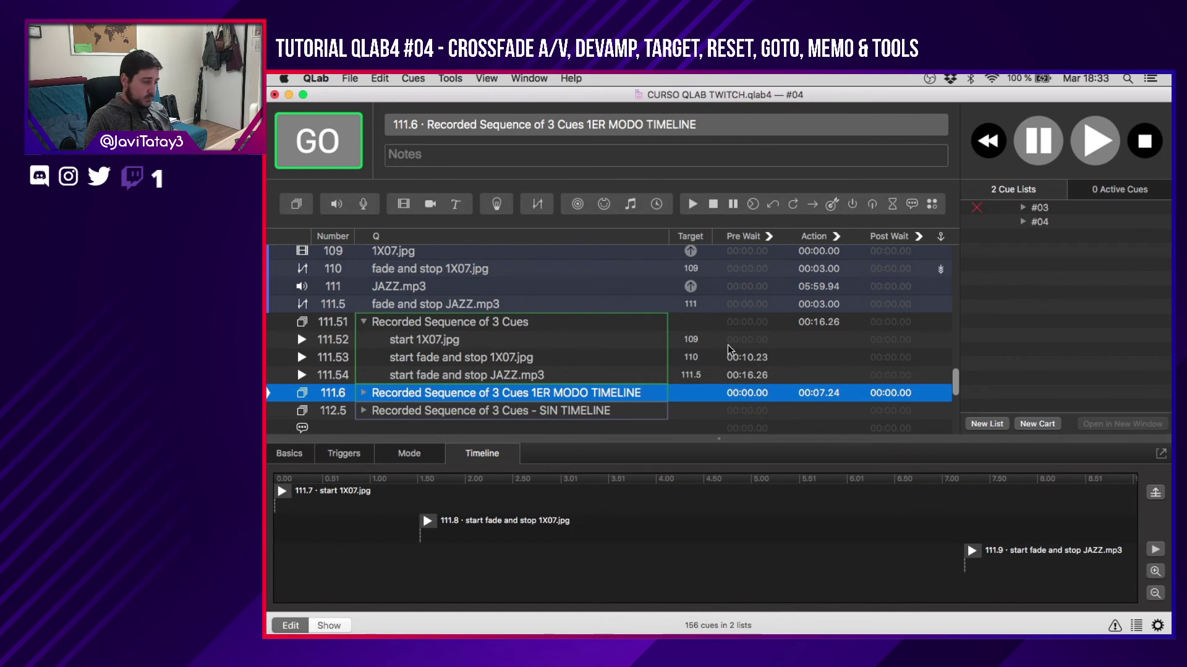
click(363, 322)
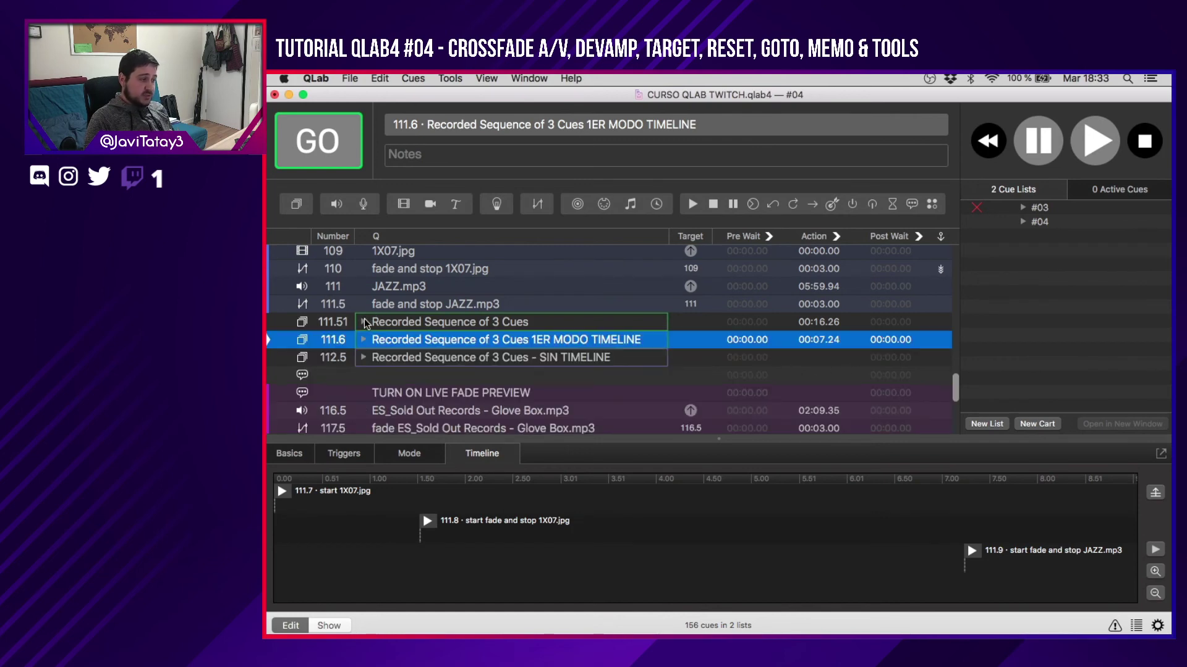
Set the cue sequence recording format to "Relative to previous cue in a 'Start First' group cue" and check the mode of group 112.5.
click(413, 323)
click(451, 79)
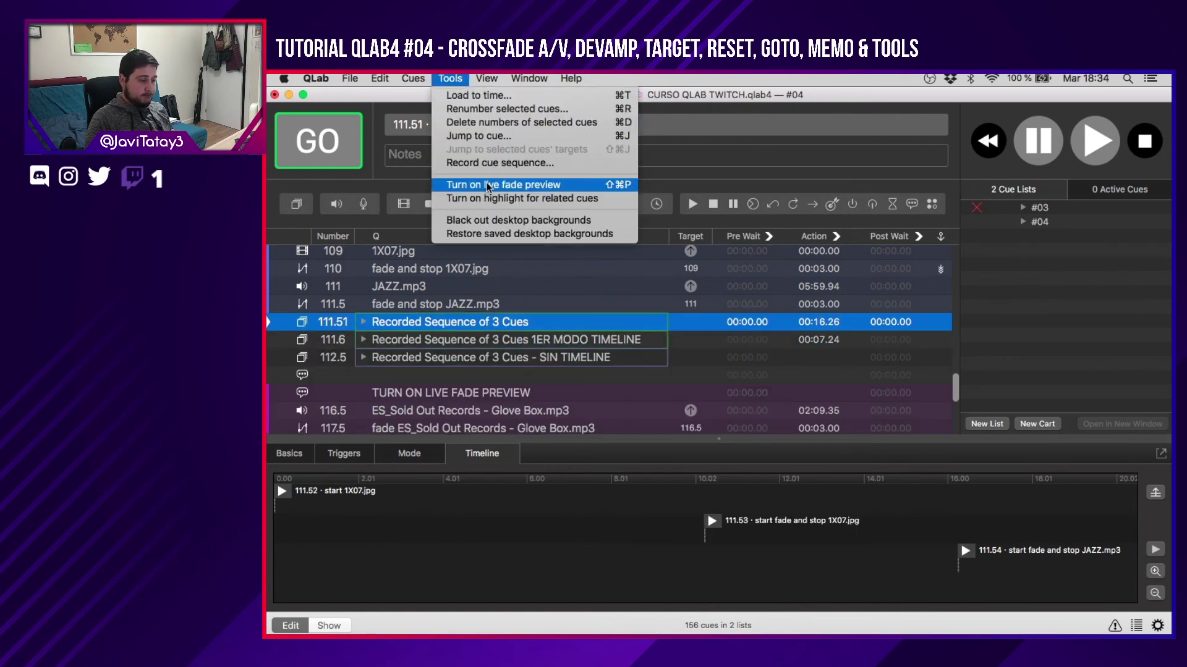
click(505, 163)
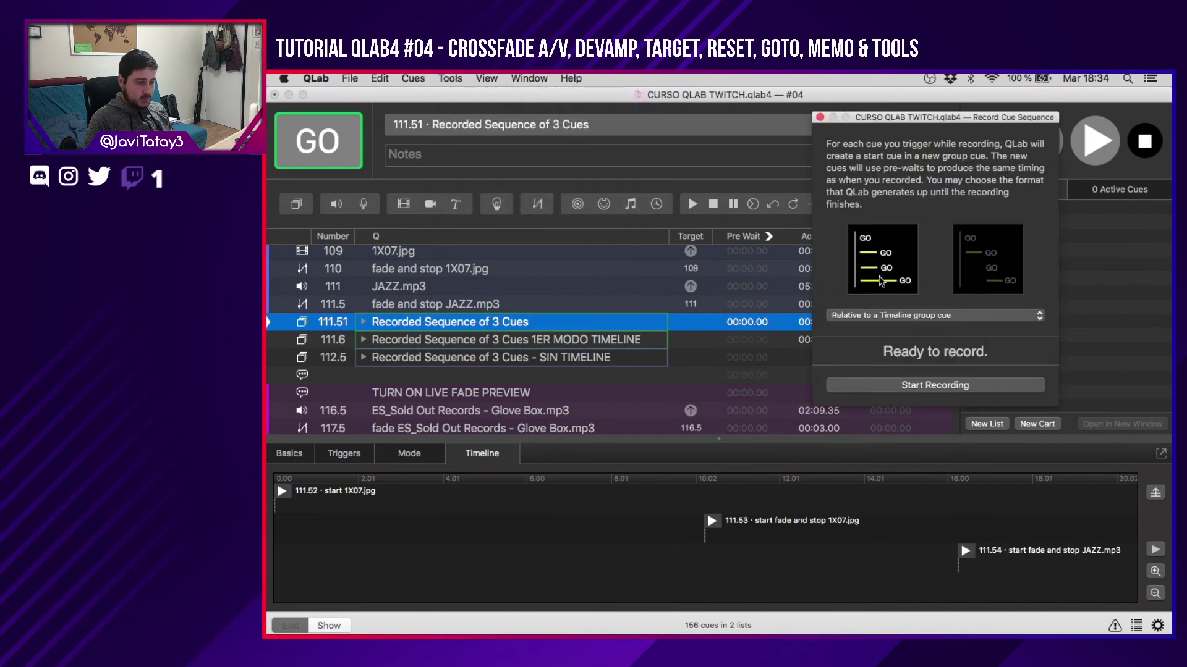
click(919, 316)
click(918, 327)
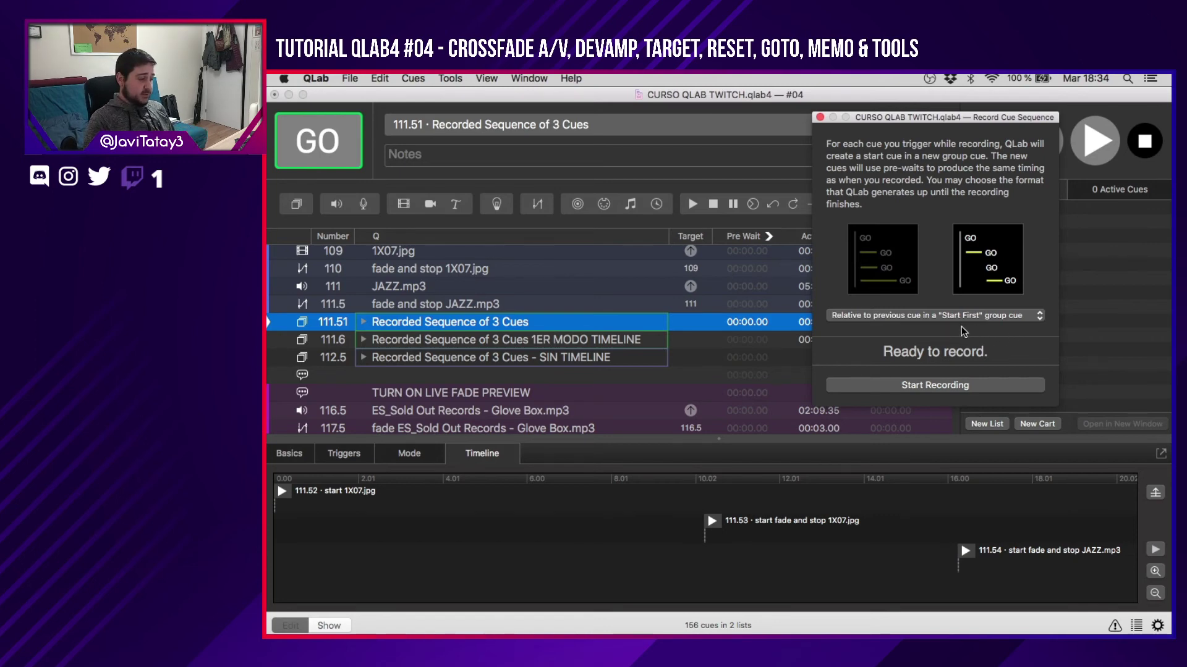
click(472, 360)
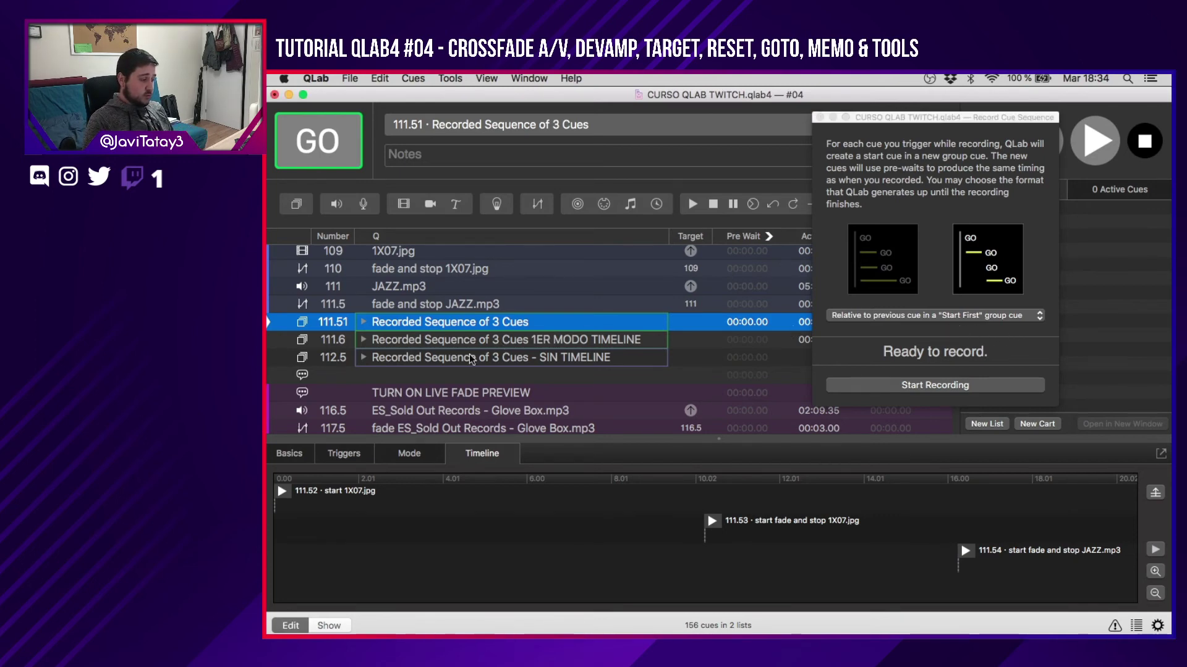
click(466, 360)
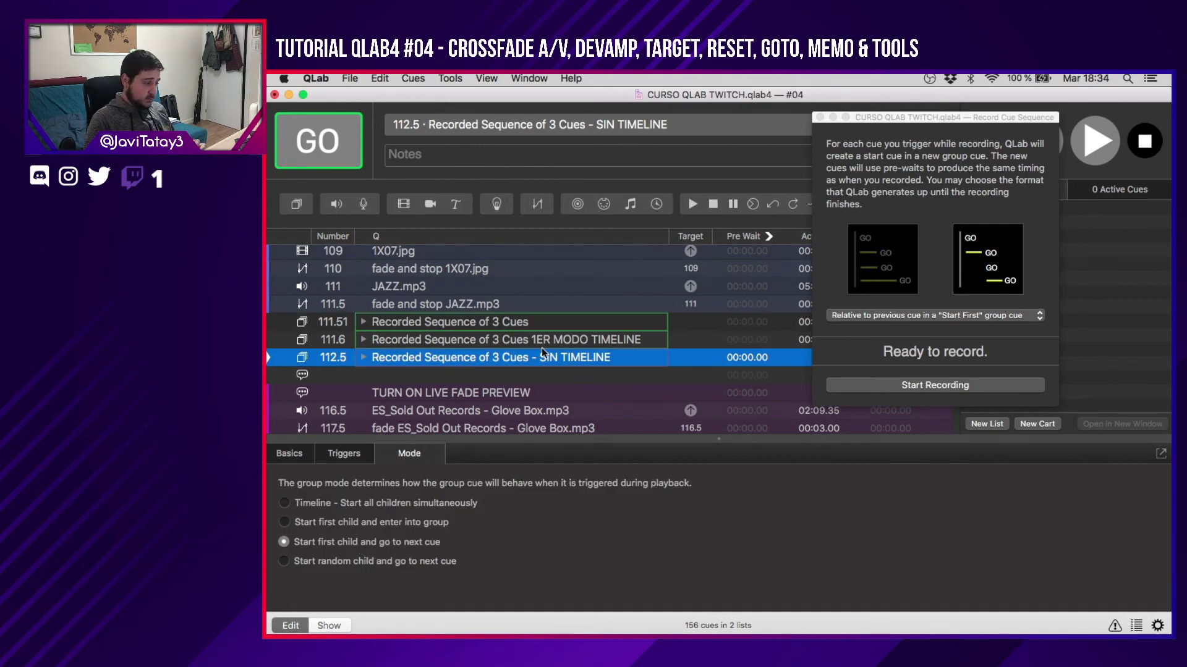
Record a "Start First" cue sequence beginning at 109 1X07.jpg, running cues 109, 110 and 111.5 in order, and stop recording.
scroll(461, 280, up, 2)
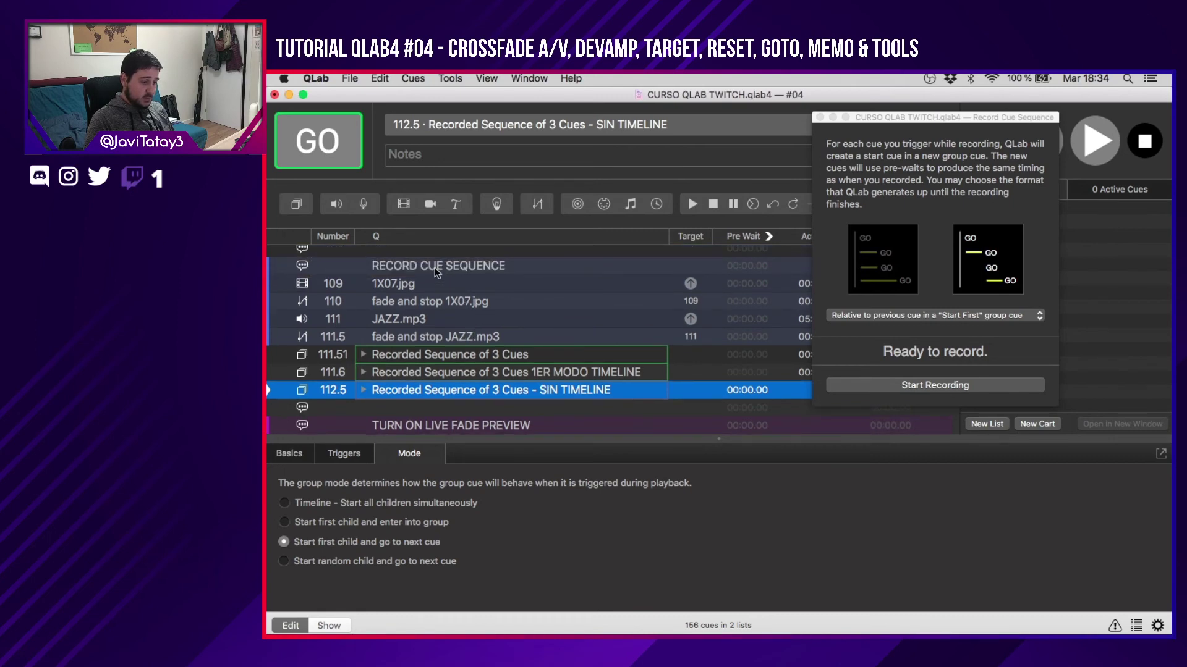
click(436, 267)
click(652, 279)
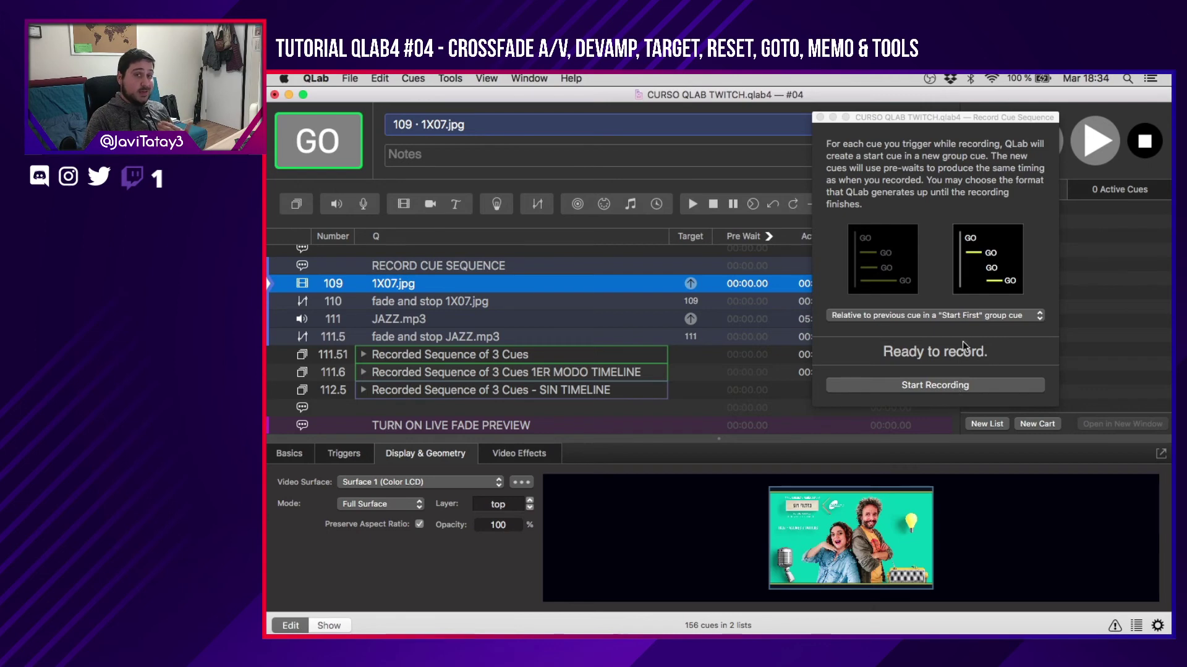
click(943, 393)
click(488, 284)
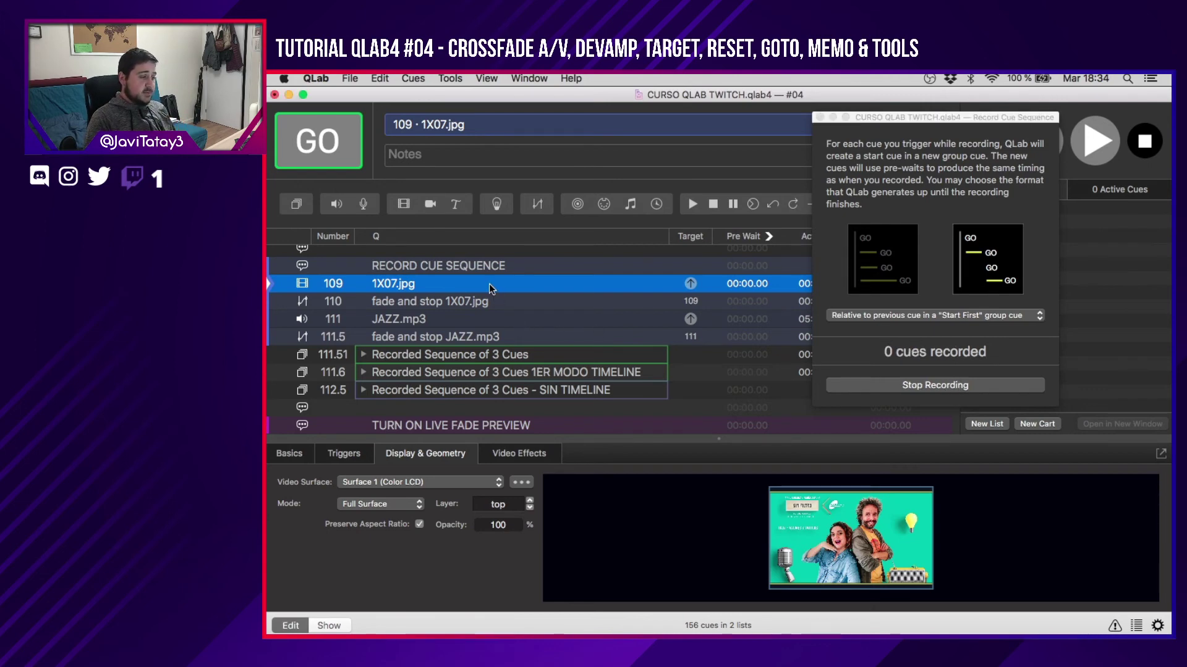
key(space)
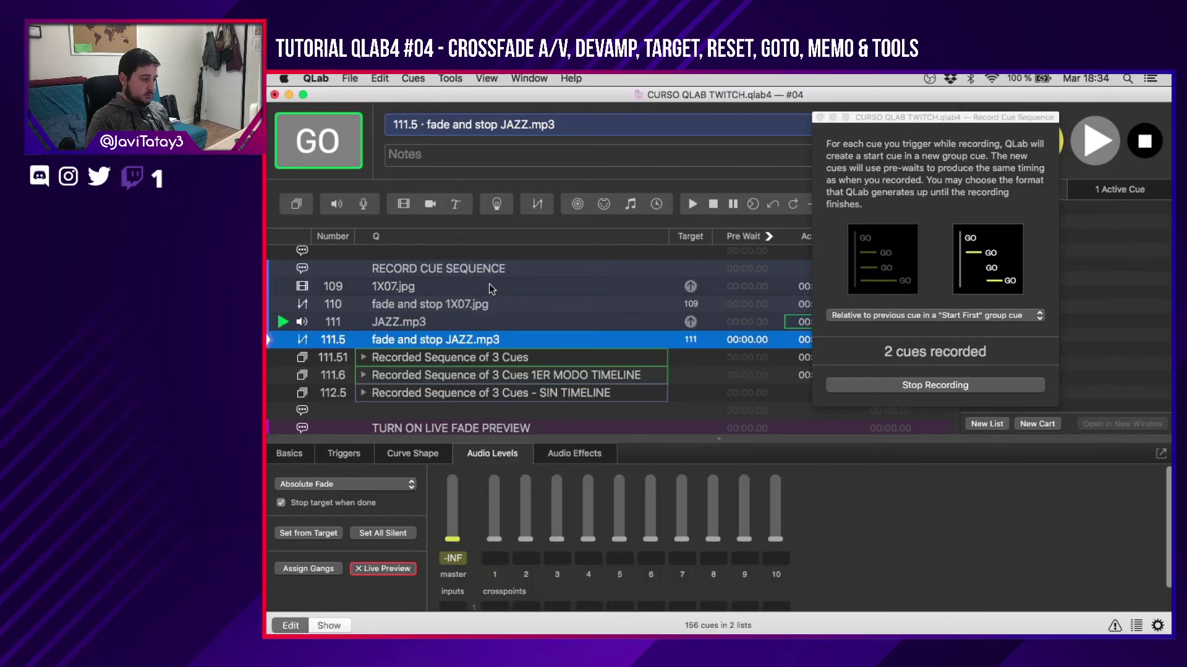
key(space)
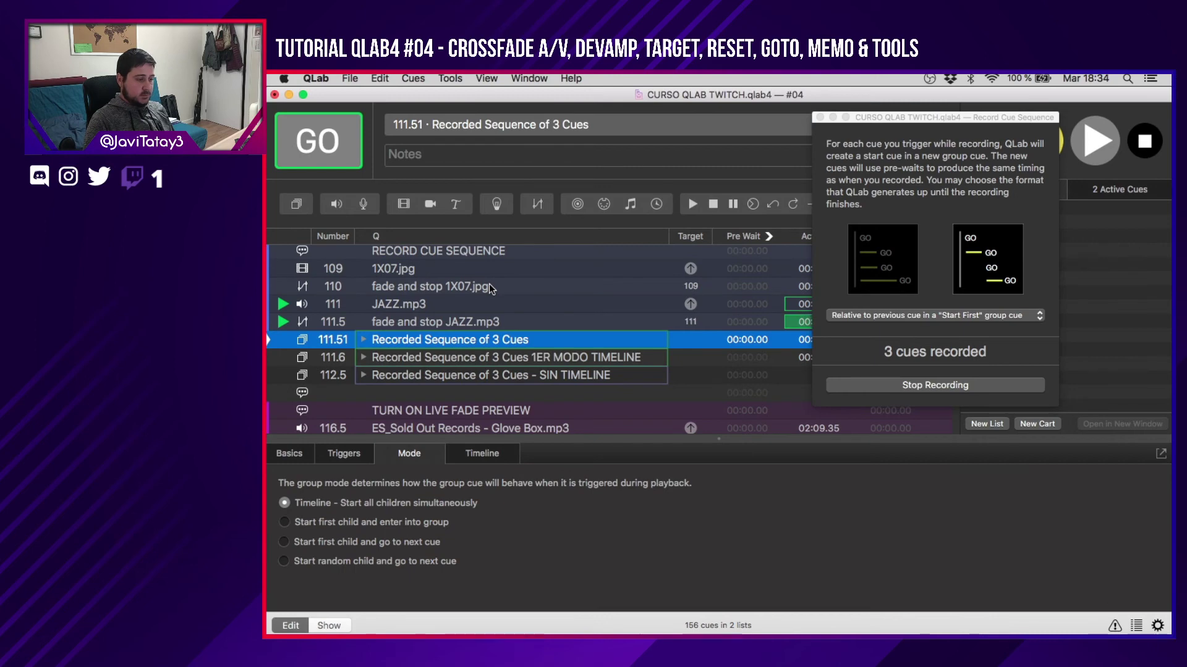
click(913, 387)
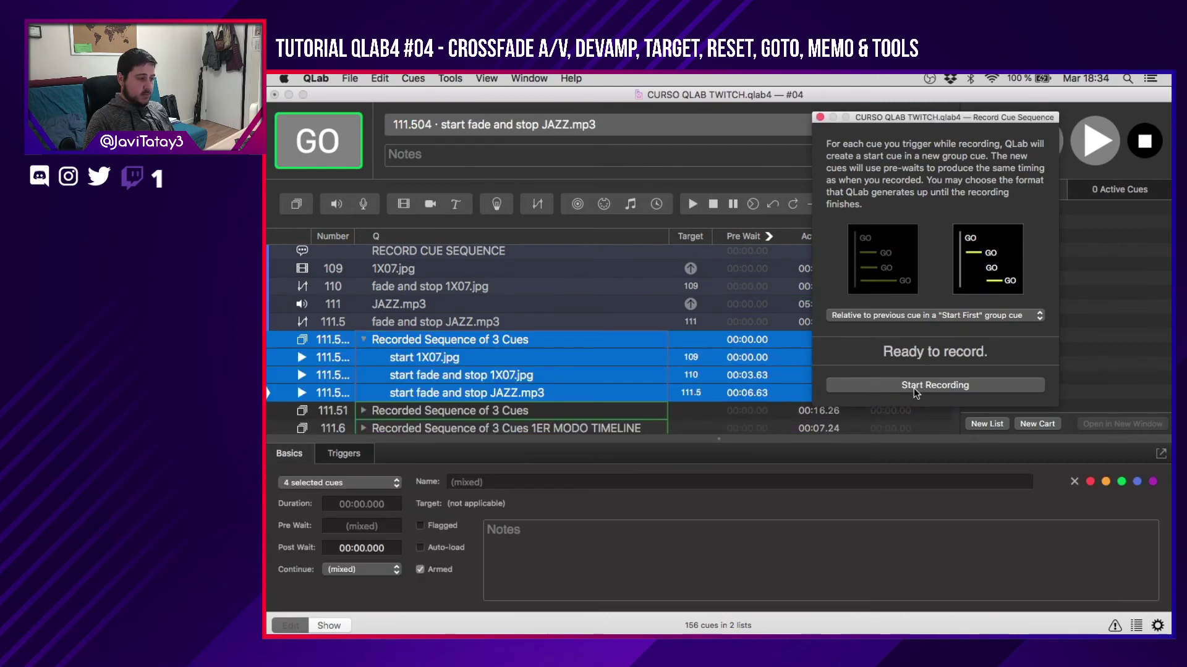
Close the Record Cue Sequence window and play back the newly recorded "Start First" group 111.501.
click(820, 116)
scroll(418, 322, down, 2)
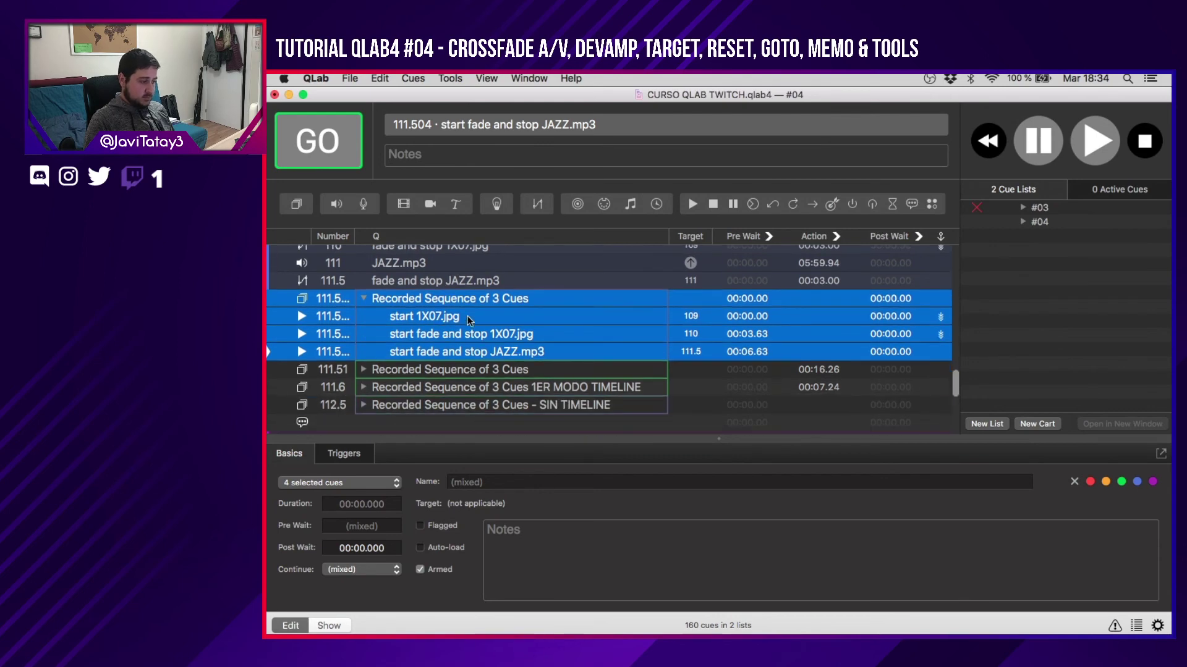
click(468, 316)
click(413, 300)
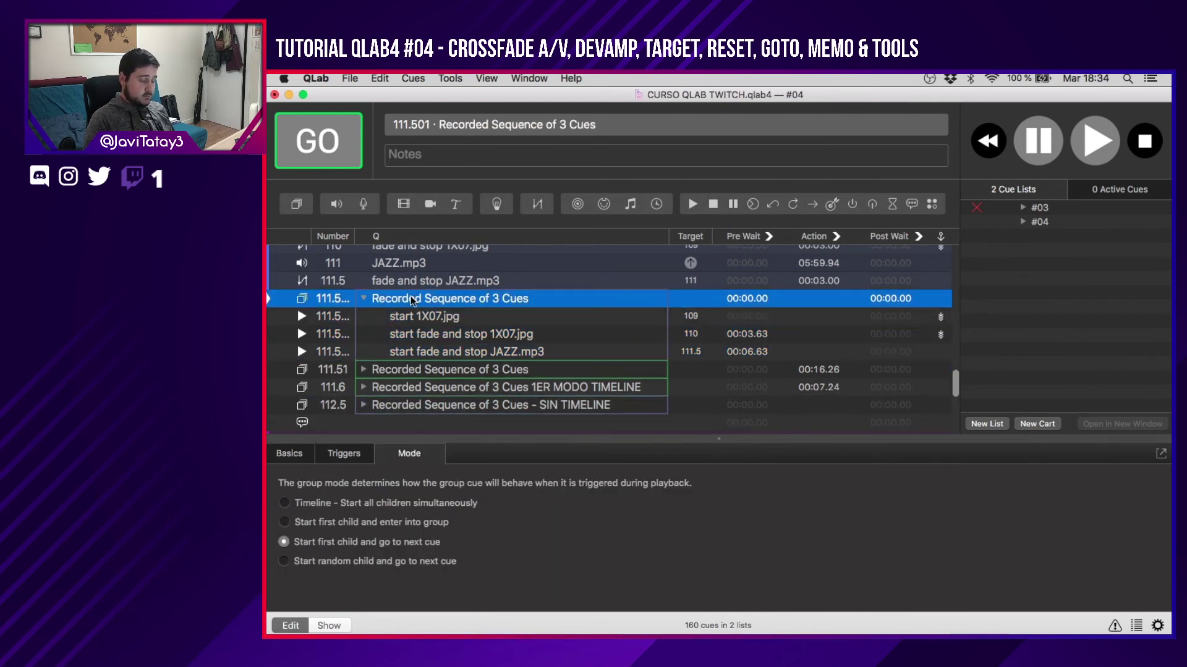
key(space)
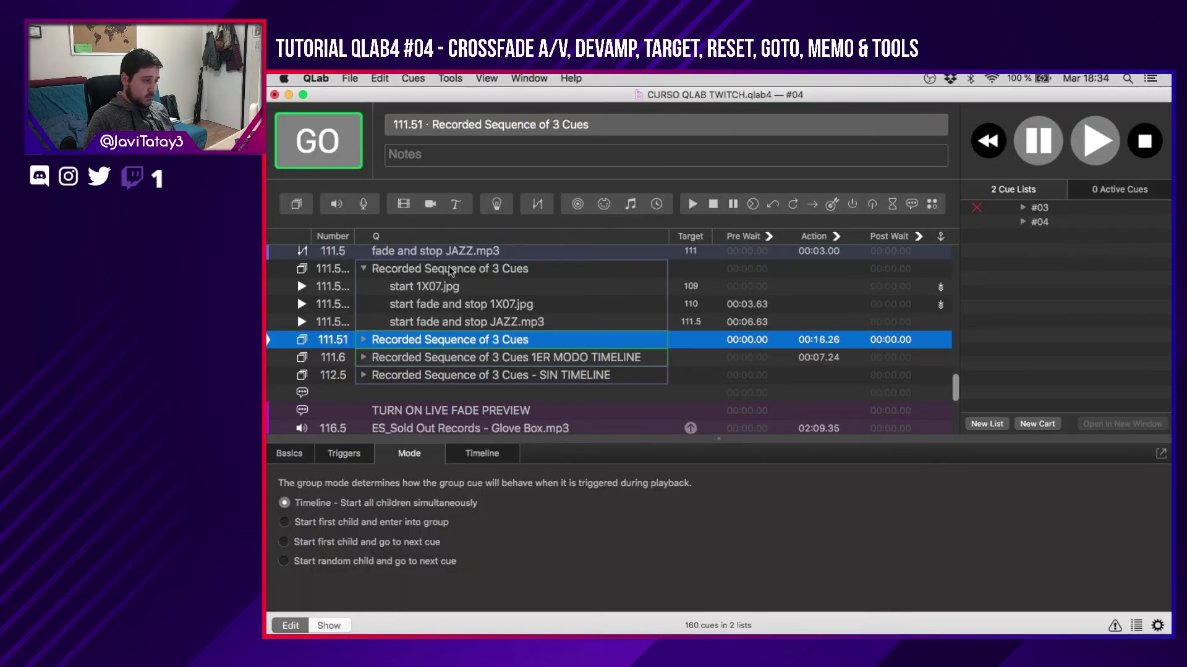
Open the Audition window clear of the cue names and preview group 111.501 in it.
click(450, 270)
click(529, 78)
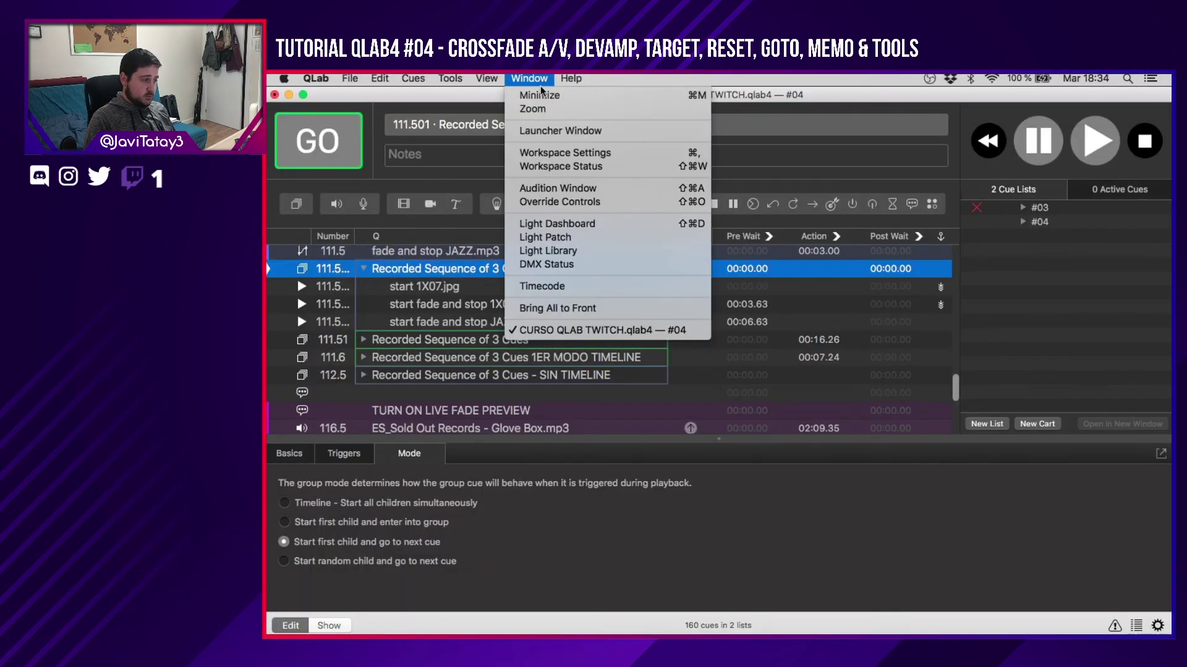
click(557, 188)
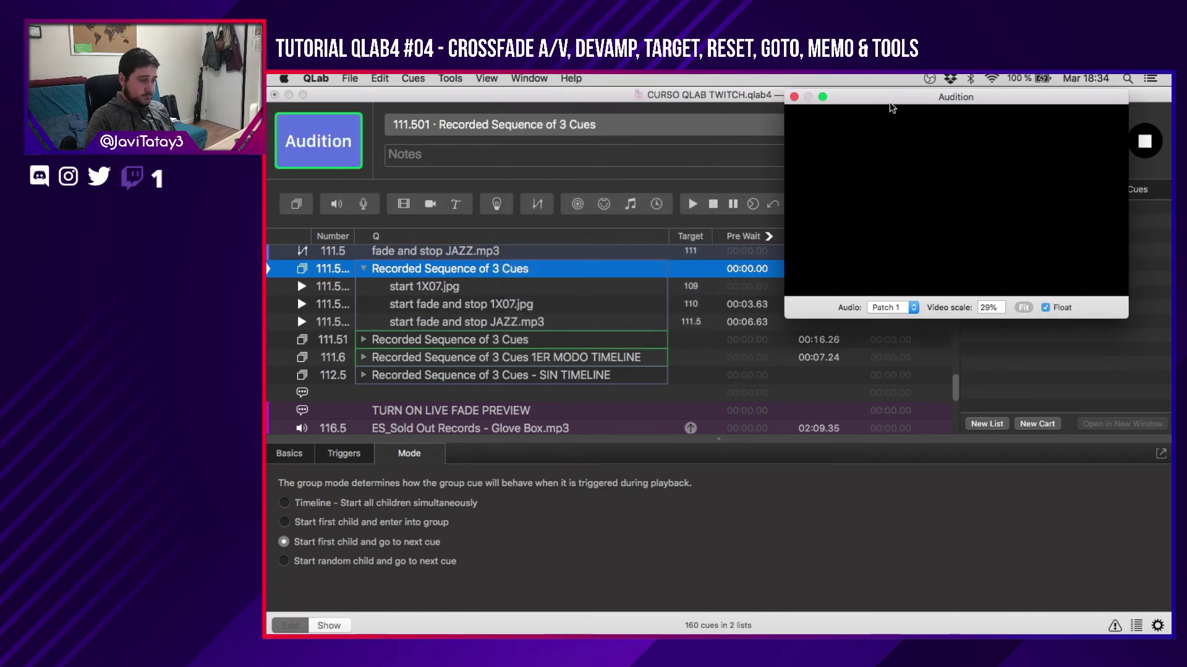
drag(892, 107, 924, 106)
scroll(476, 307, up, 1)
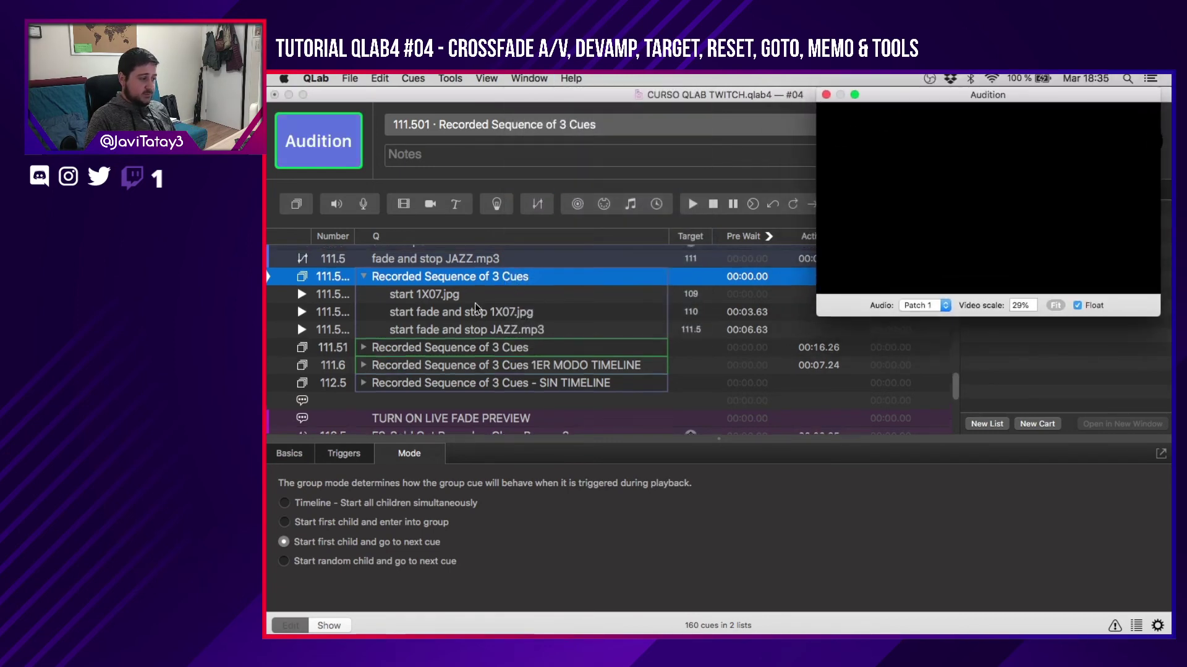
scroll(475, 307, up, 3)
click(426, 315)
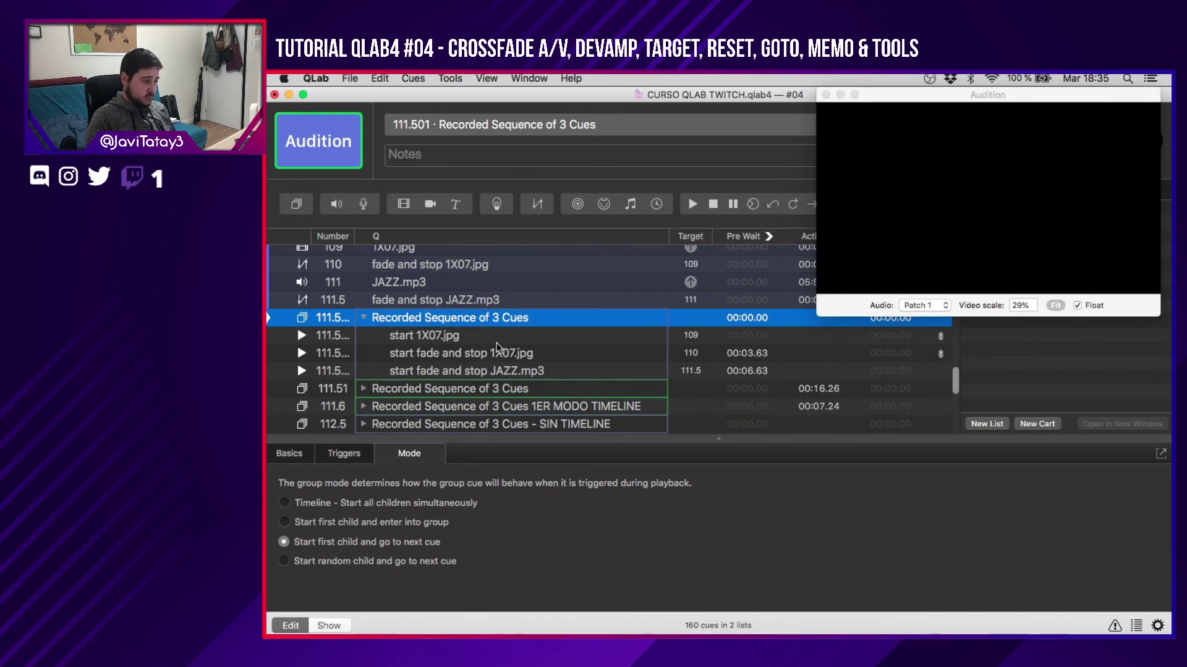
key(space)
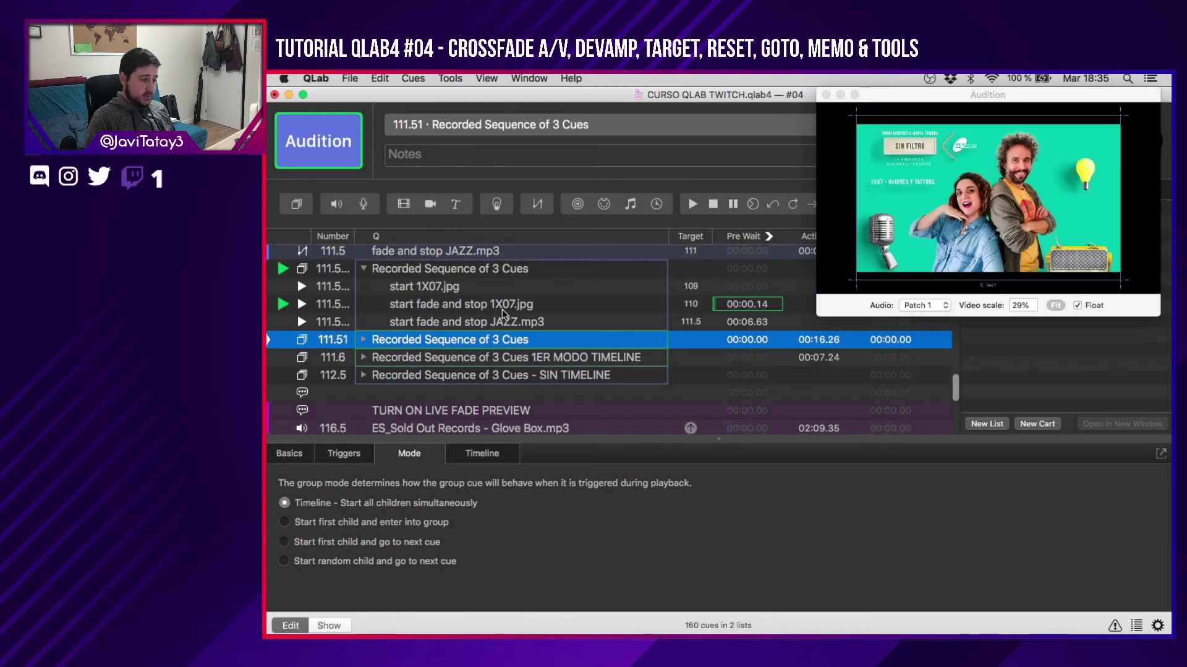
click(547, 269)
scroll(535, 322, up, 3)
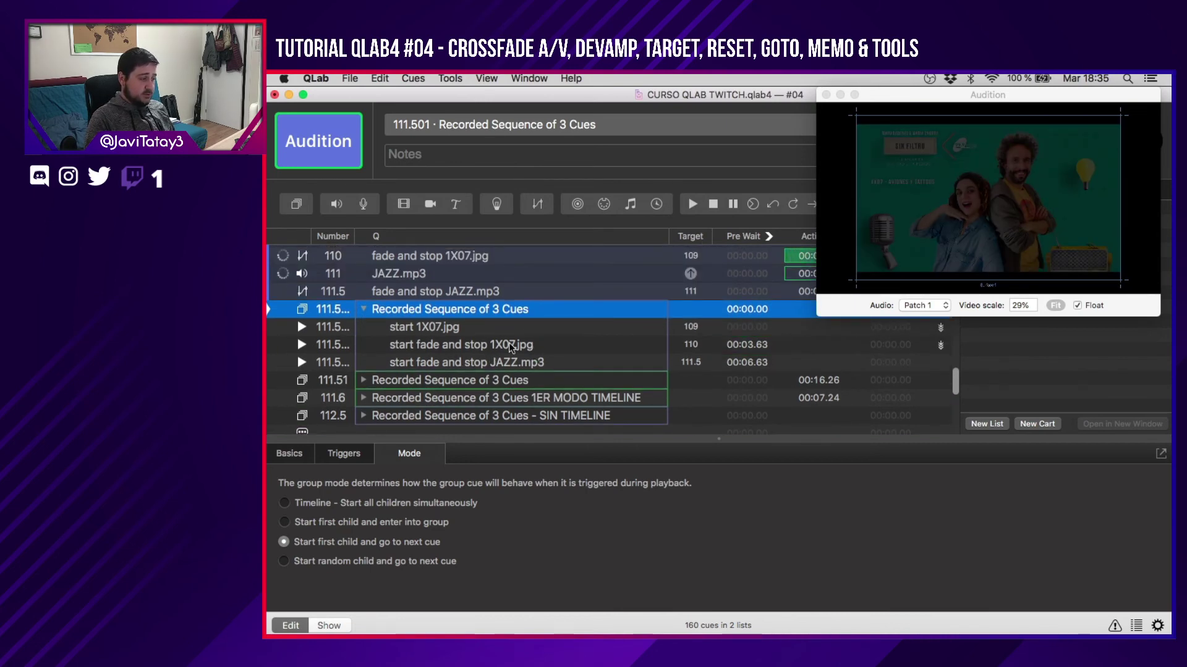
Collapse group 111.501 and play it once more in audition mode before closing the Audition window.
click(361, 308)
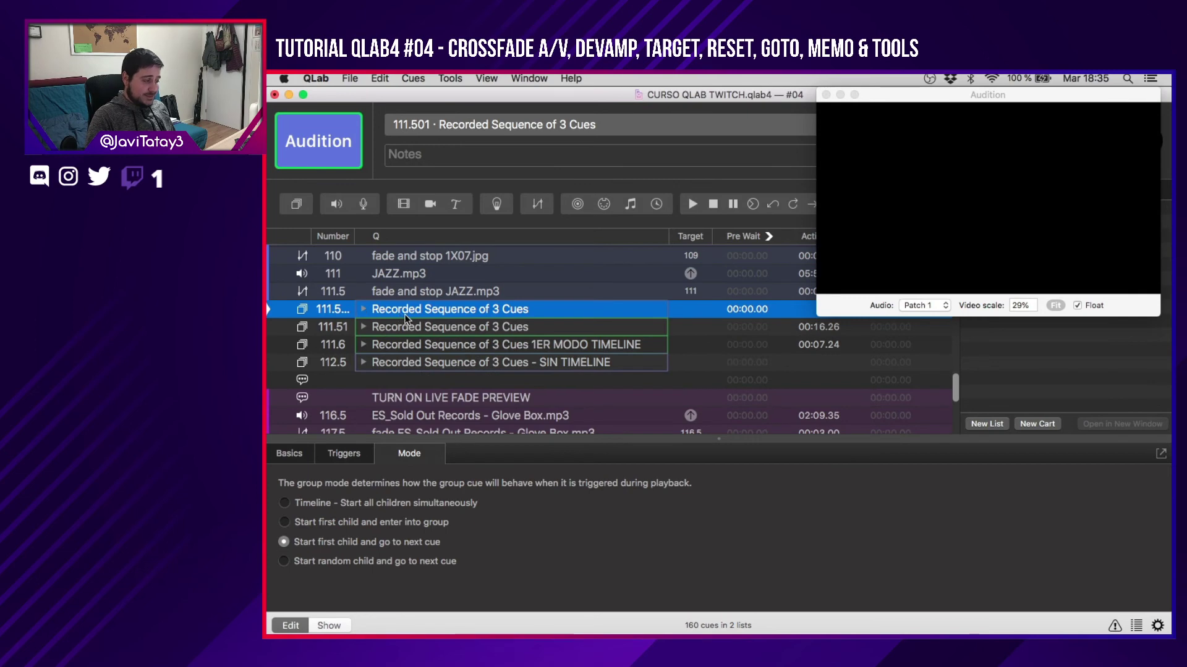
key(space)
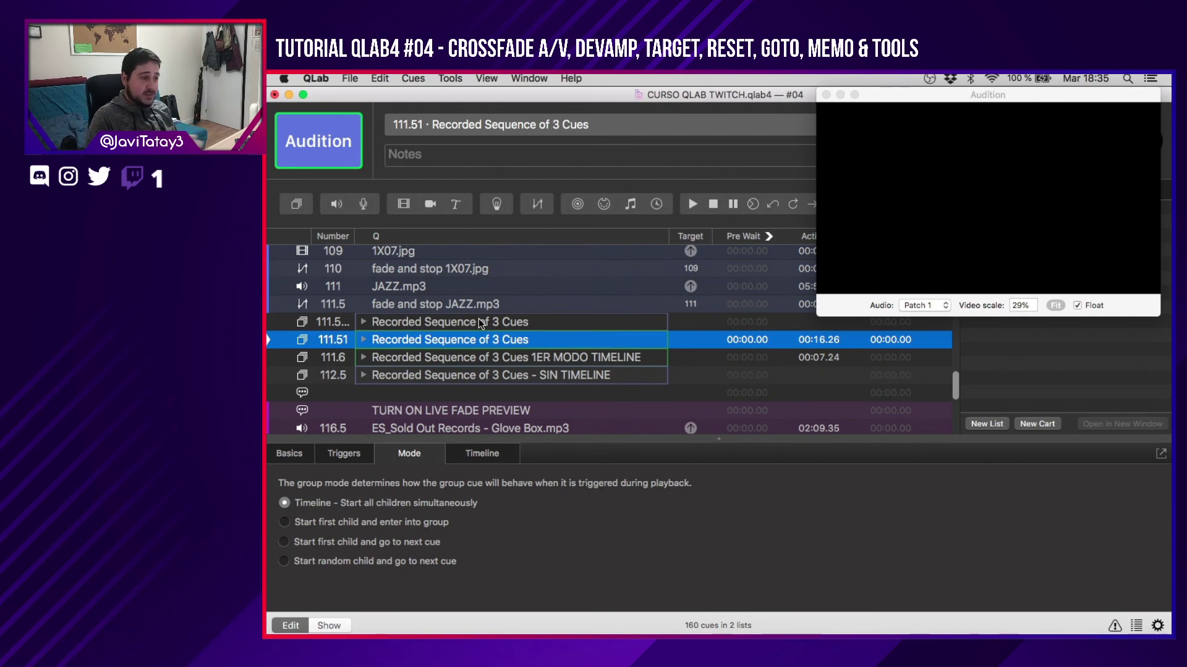
click(826, 94)
Review the Record Cue Sequence window again from the RECORD CUE SEQUENCE memo and close it.
scroll(513, 276, up, 3)
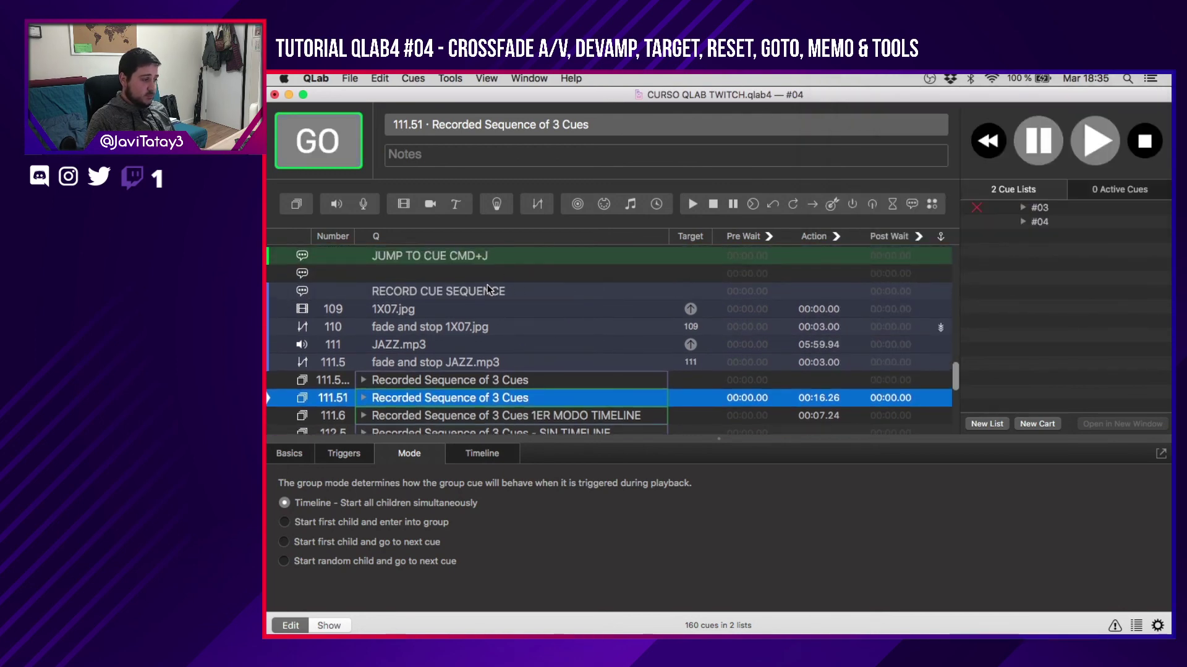
click(487, 288)
click(468, 78)
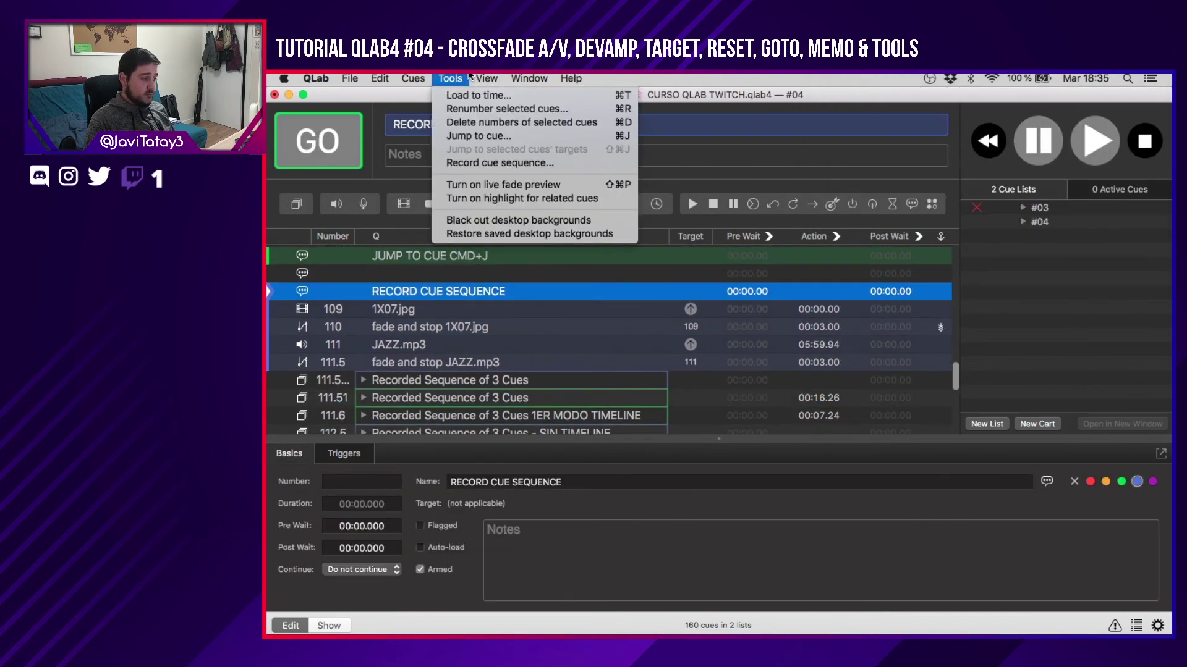
click(473, 164)
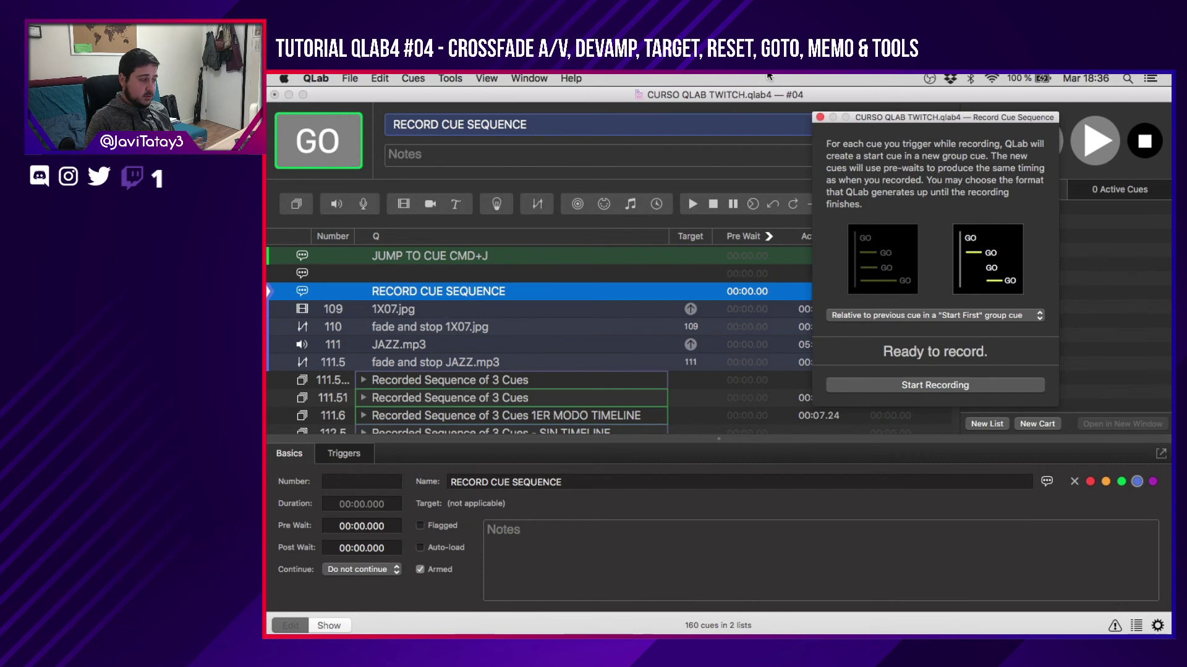
click(819, 118)
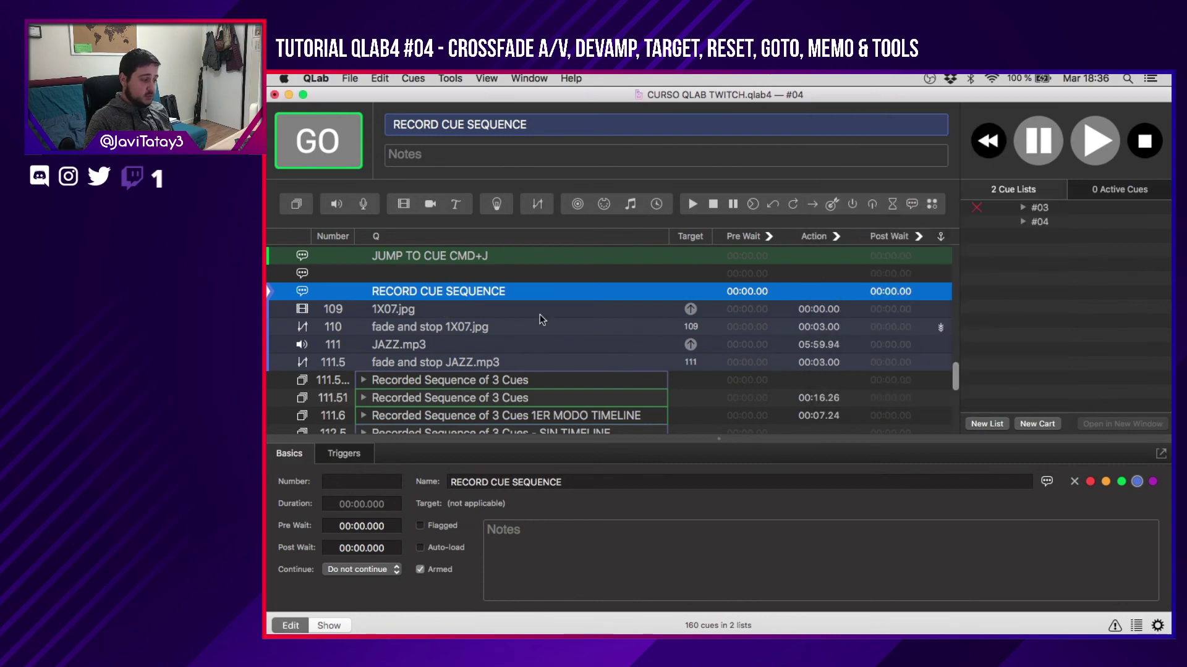
Delete the two test recordings, groups 111.501 and 111.51, from the cue list.
scroll(539, 314, down, 1)
click(508, 366)
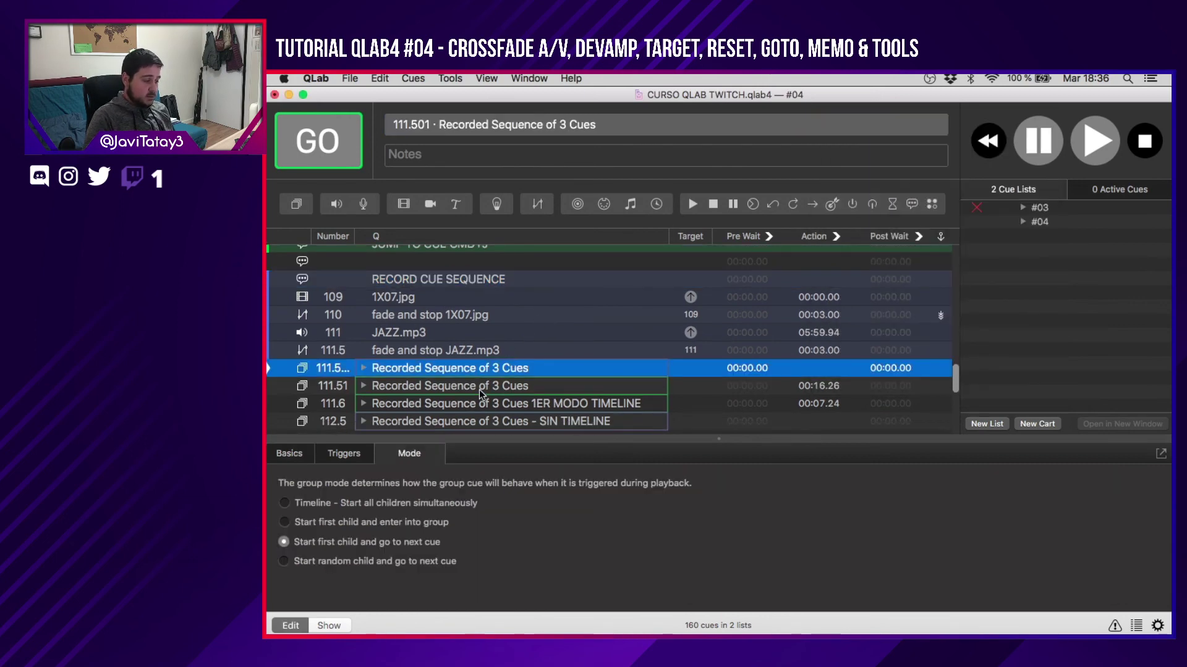
shift+click(480, 388)
key(Delete)
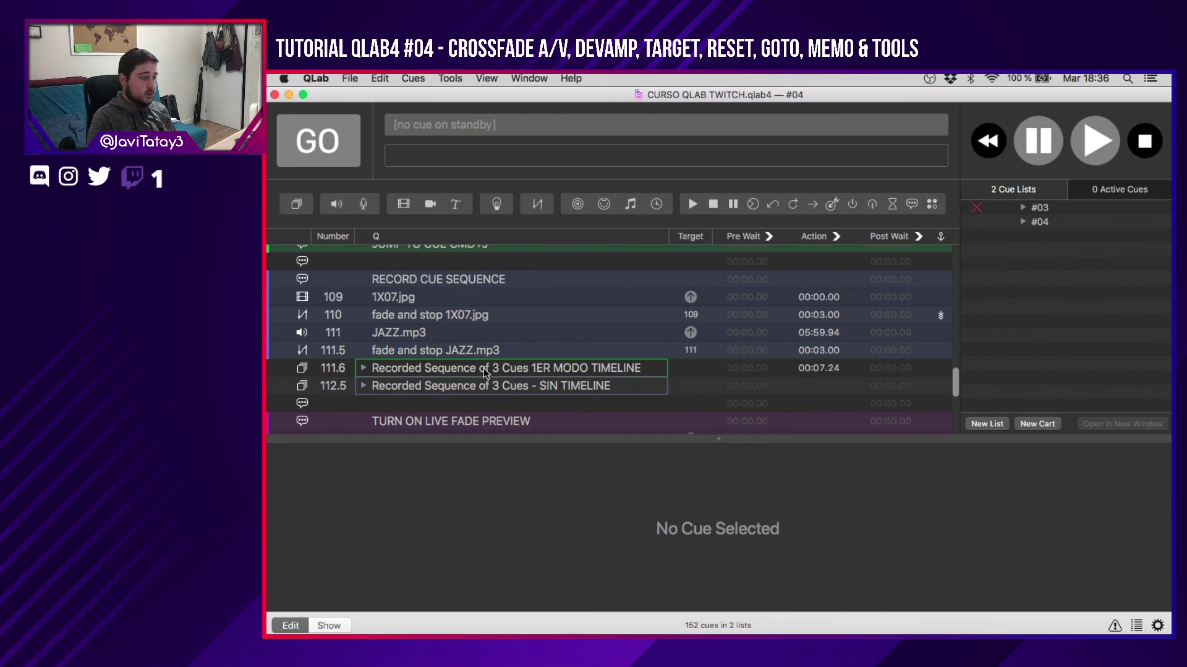
Go to the TURN ON LIVE FADE PREVIEW memo and check the live fade preview command's state.
scroll(485, 371, down, 5)
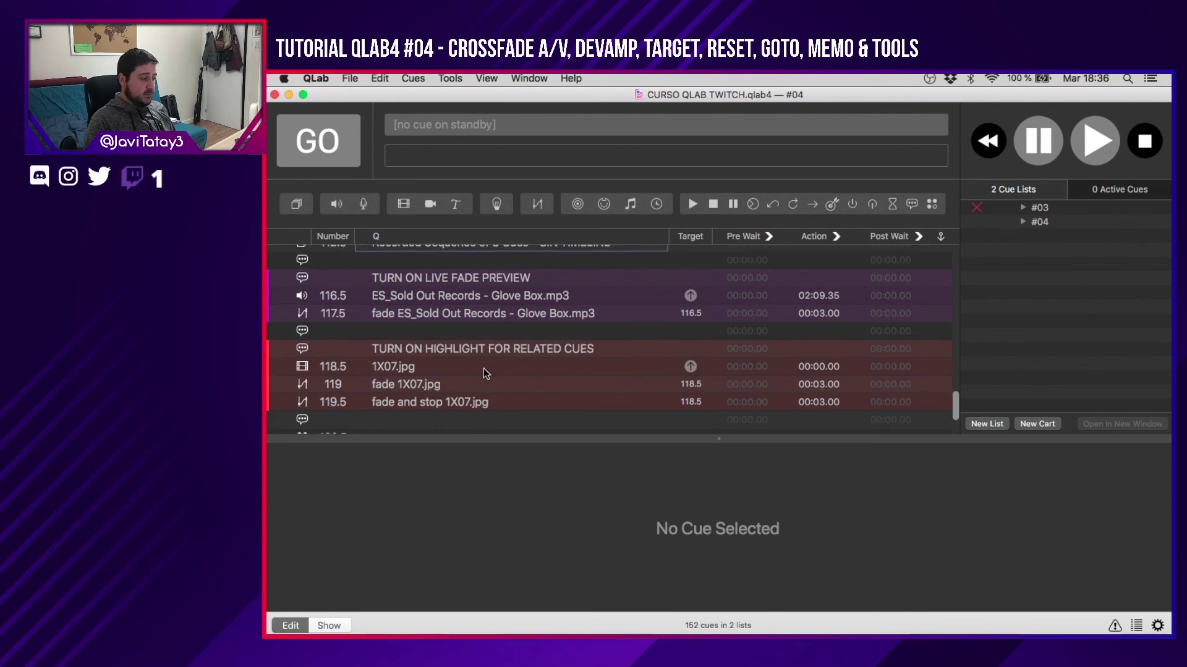
scroll(484, 368, down, 2)
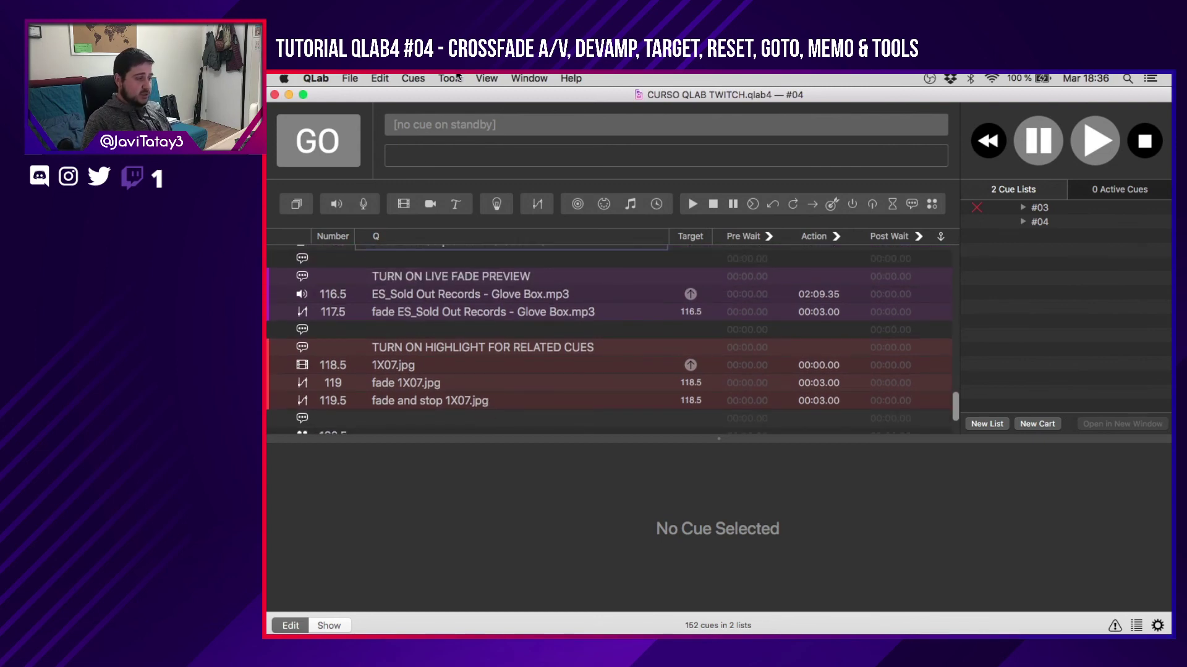
click(456, 78)
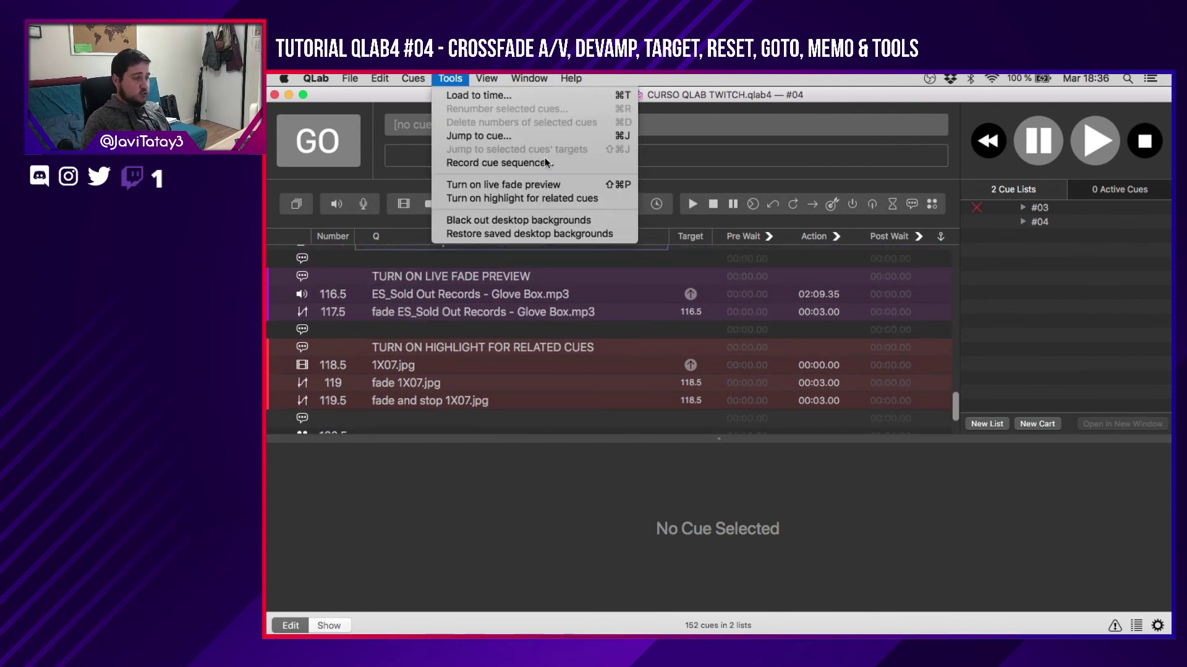
click(611, 186)
click(518, 278)
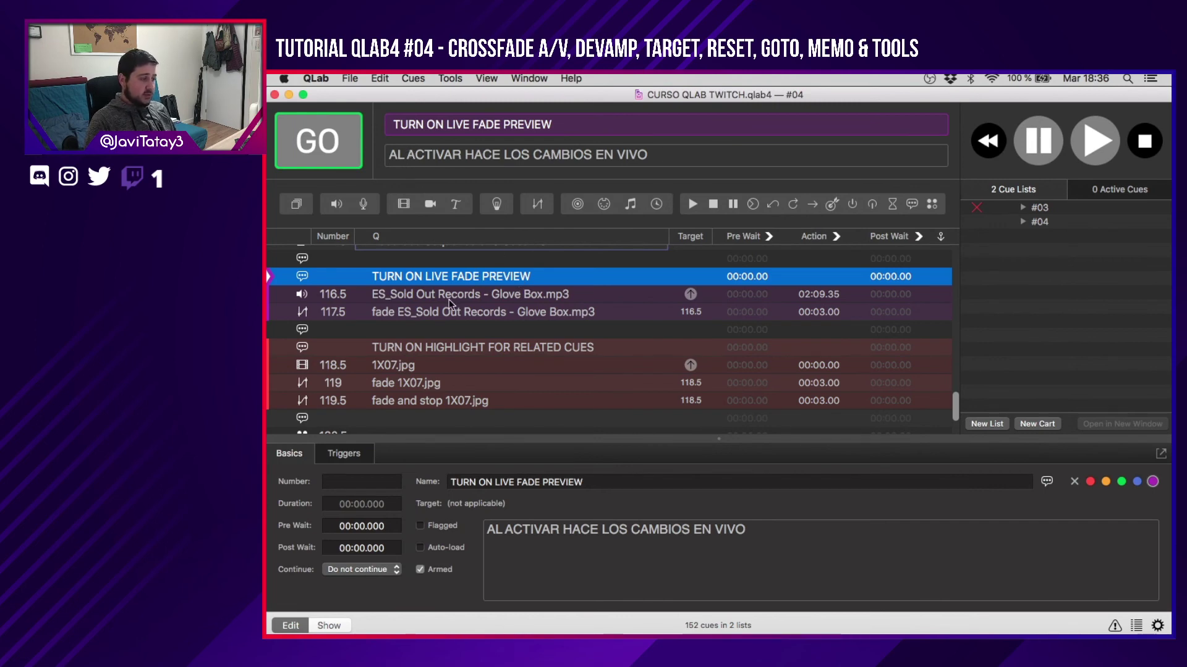
click(451, 77)
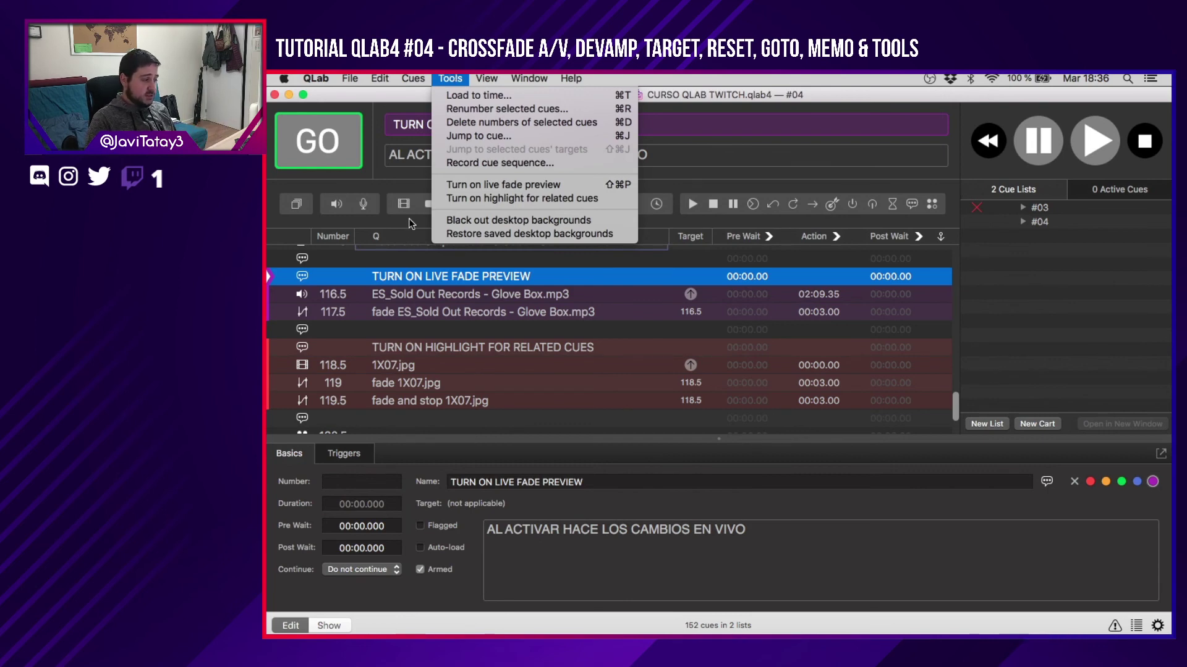
click(389, 296)
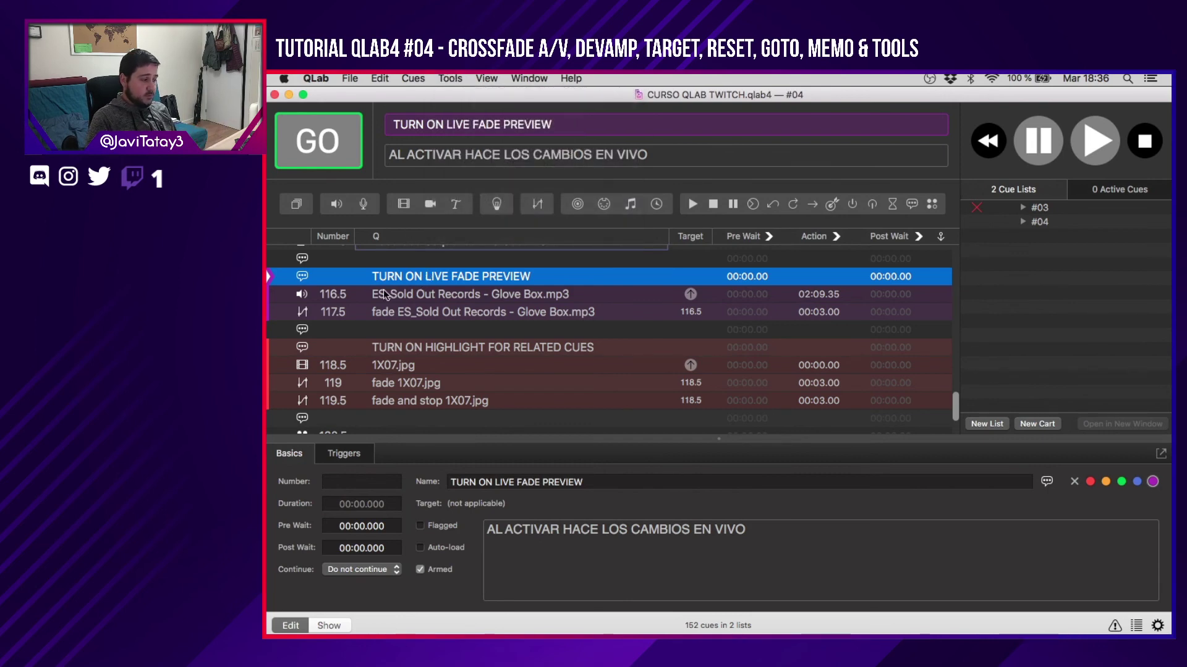
Play audio cue 116.5, run fade cue 117.5 on it, and stop playback.
click(381, 295)
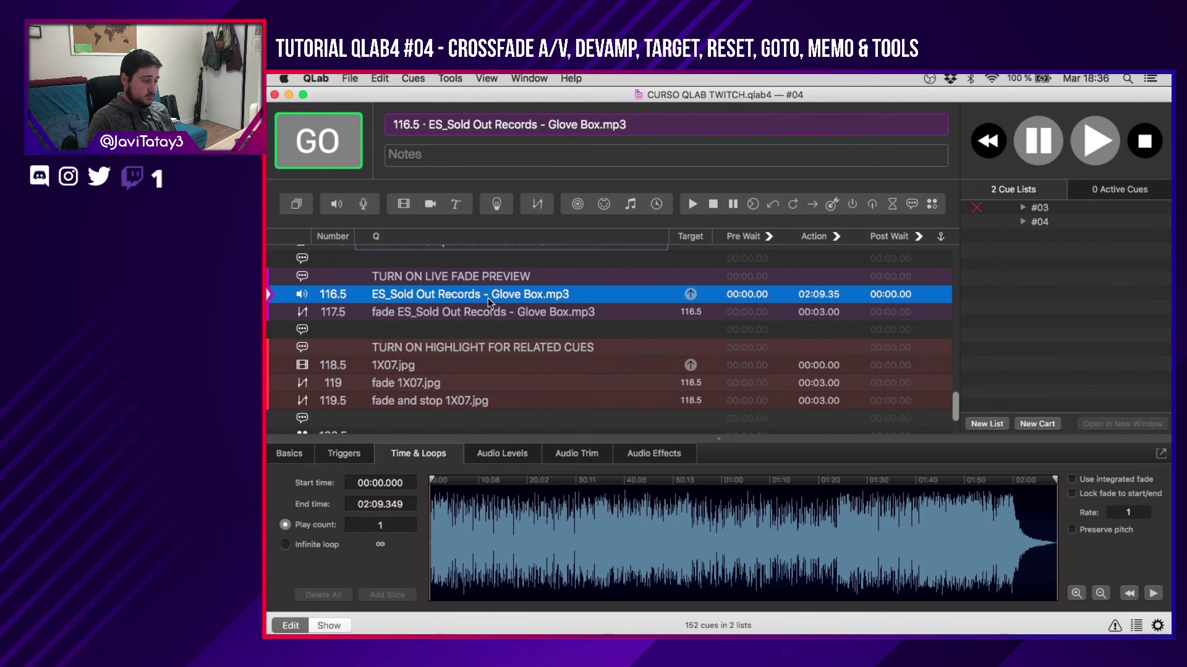
key(space)
click(439, 323)
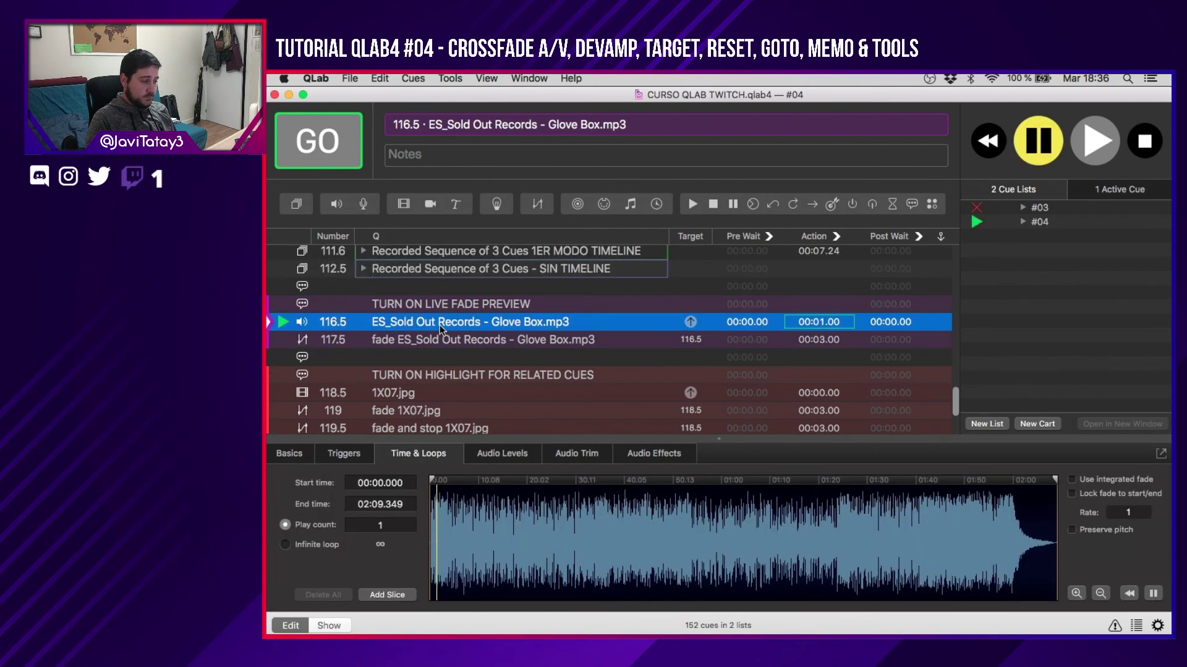
click(425, 344)
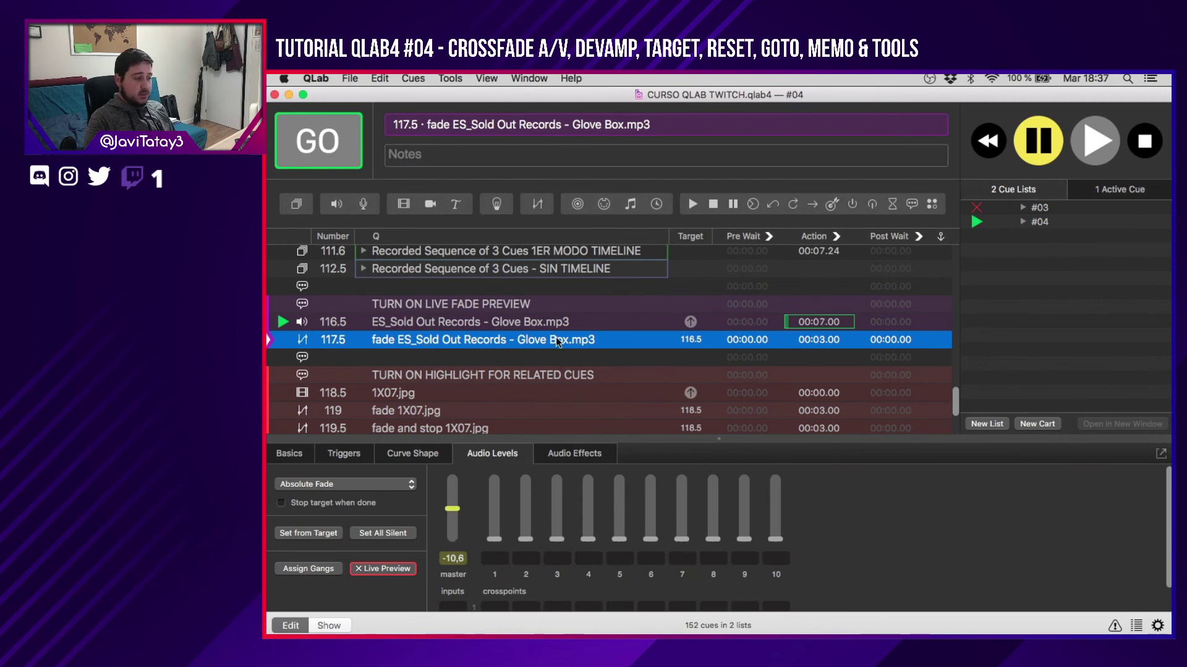
key(space)
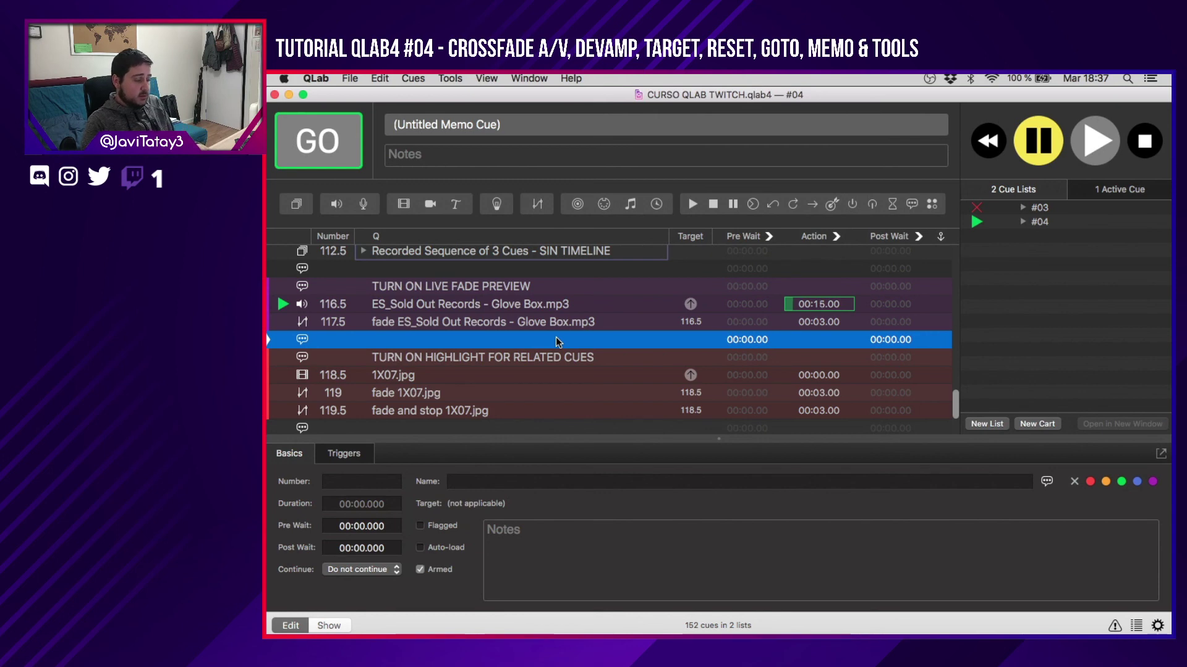
key(Escape)
While cue 116.5 plays, lower fade 117.5's master level to -INF with live preview off, run the fade, and stop playback.
click(495, 309)
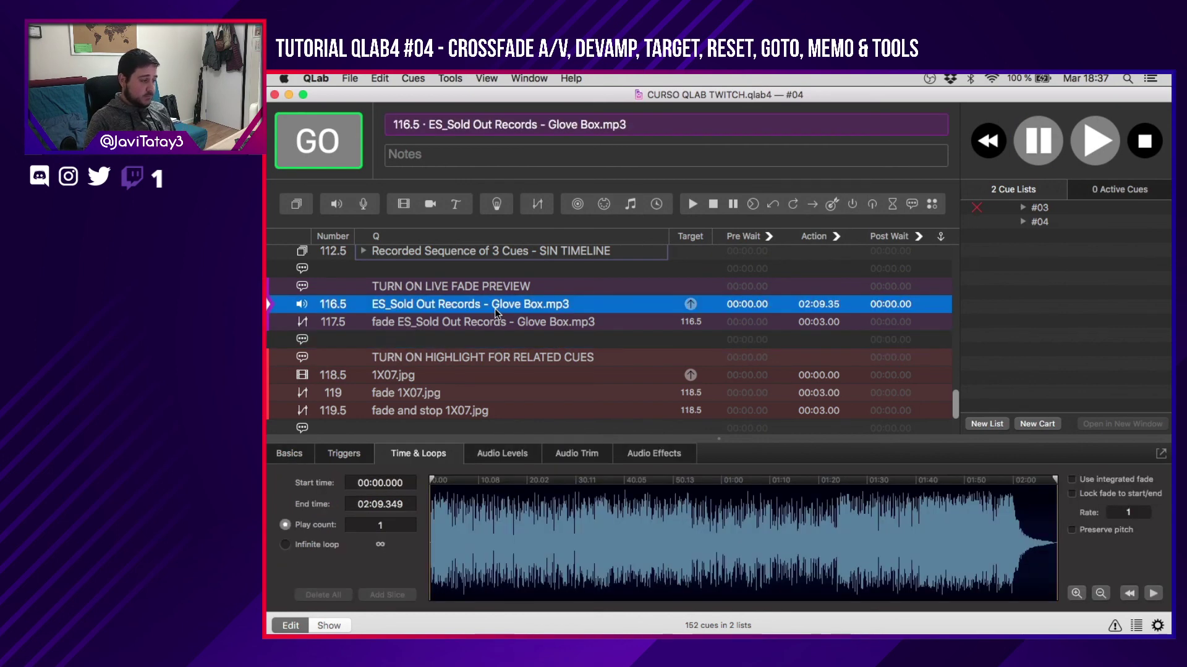
key(space)
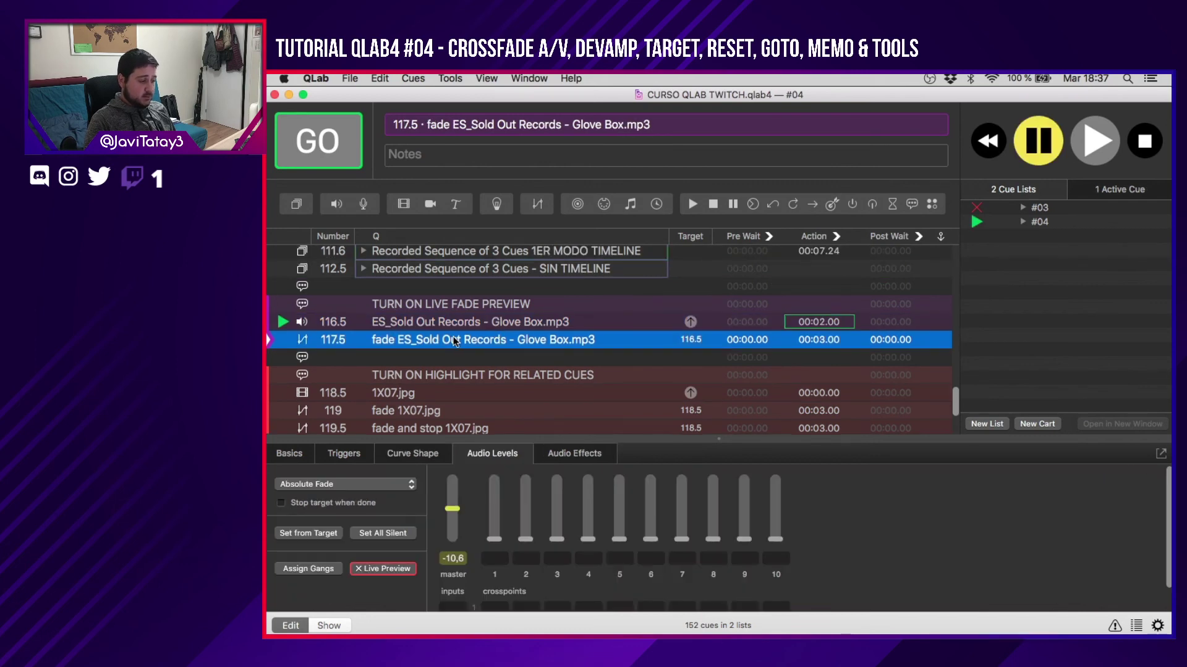
drag(452, 509, 460, 583)
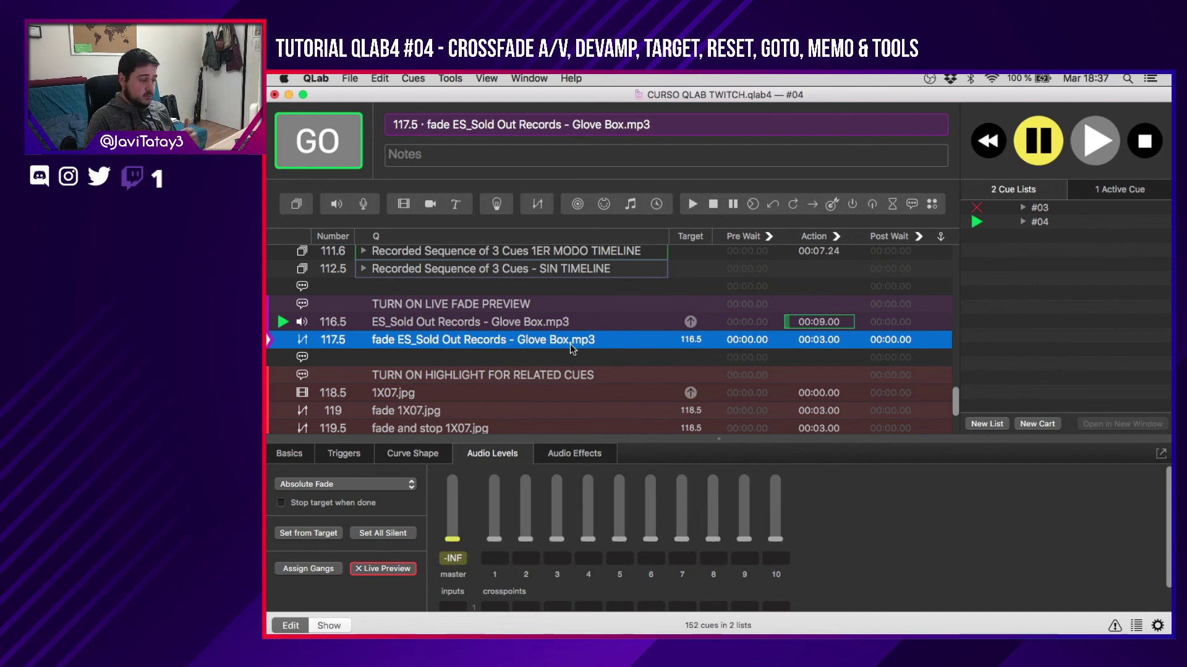
key(space)
click(554, 326)
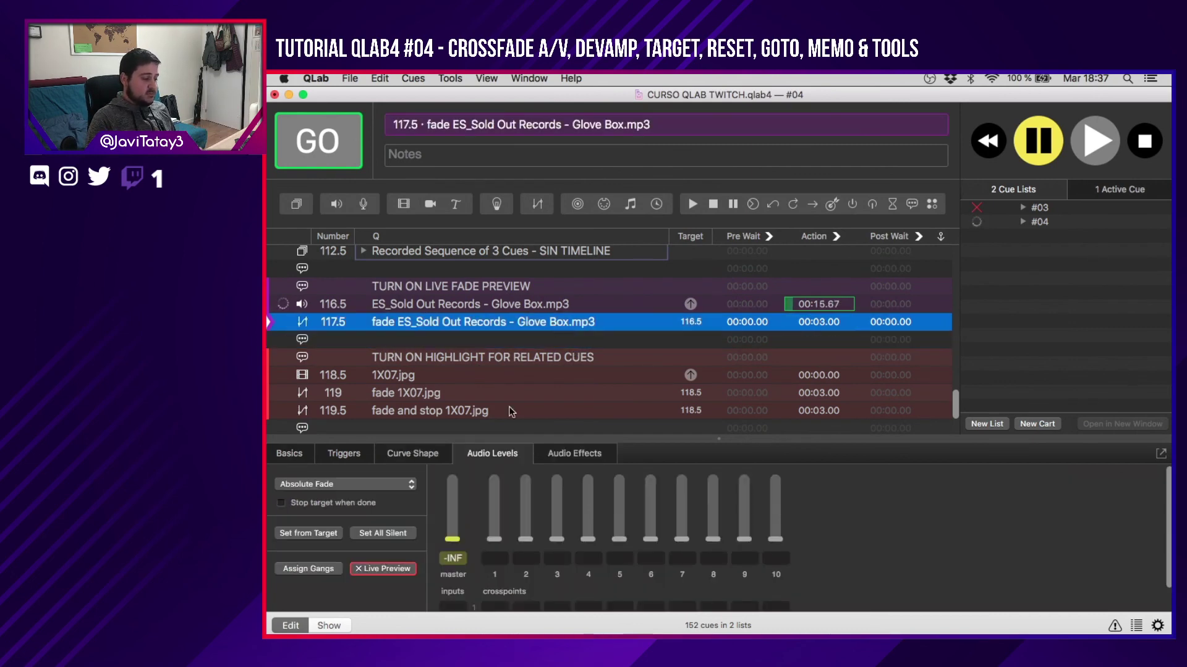
key(Escape)
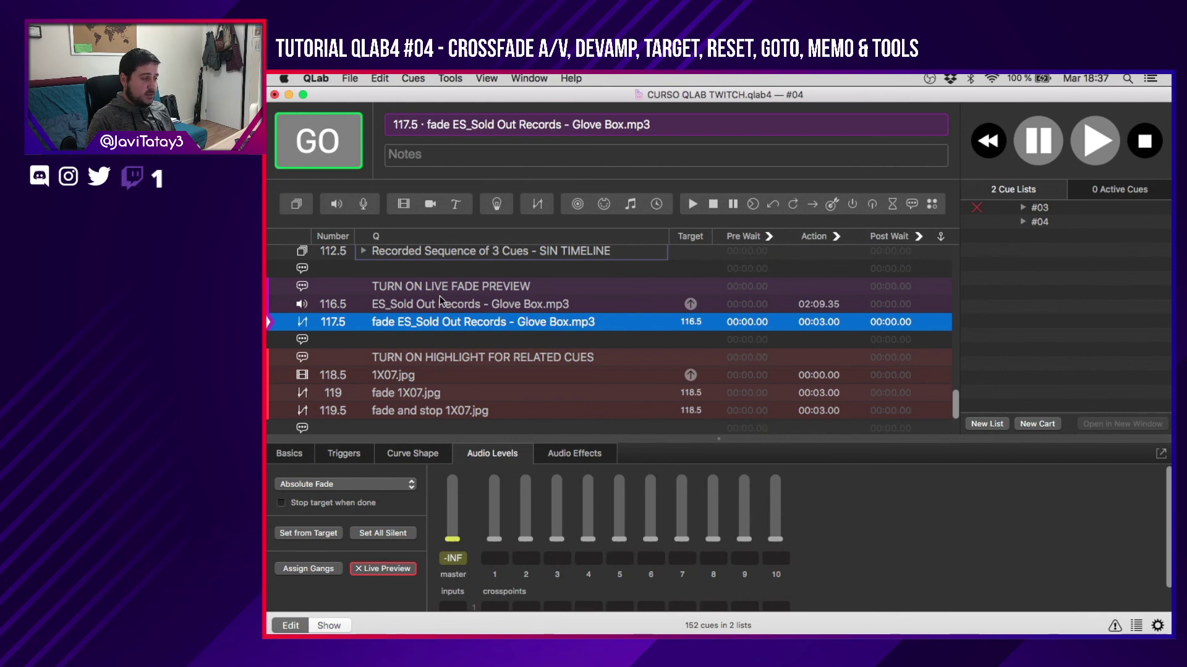
Select audio cue 116.5, turn on live fade preview, and check the command's state.
click(440, 302)
click(450, 78)
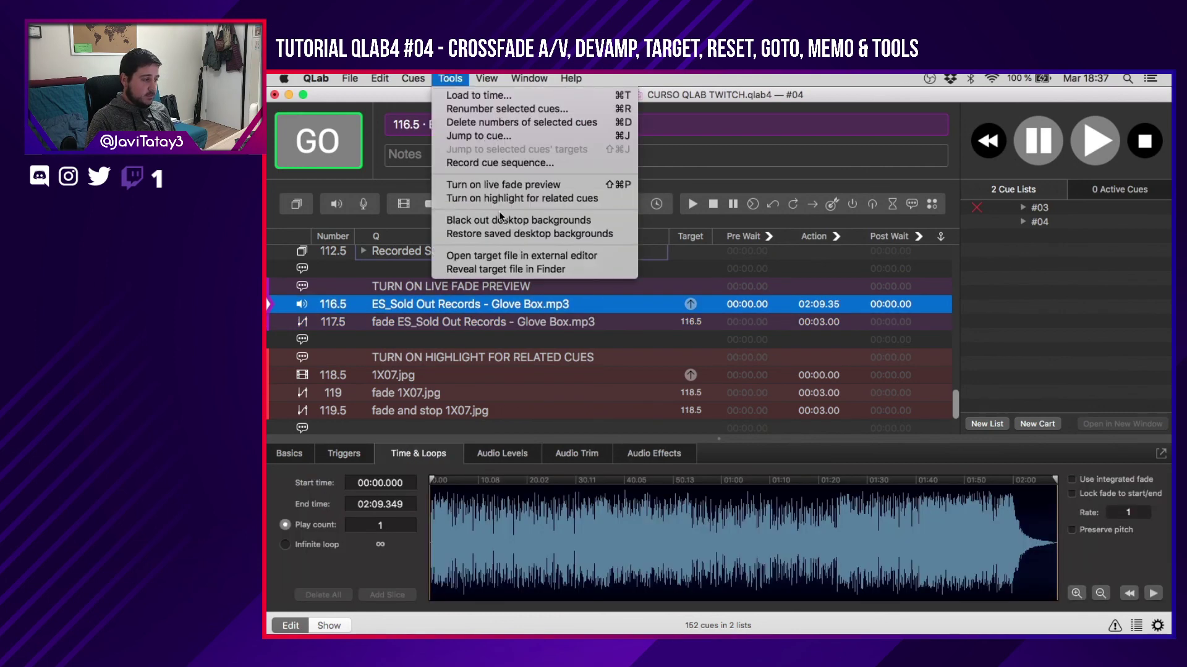
click(579, 188)
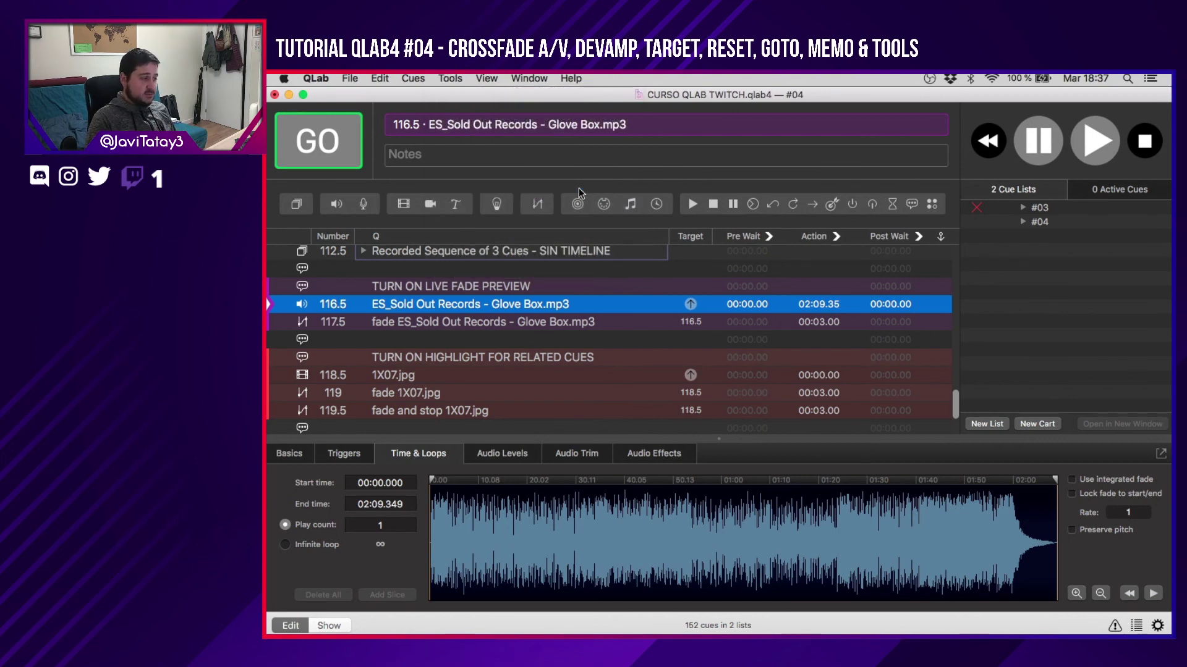
click(464, 77)
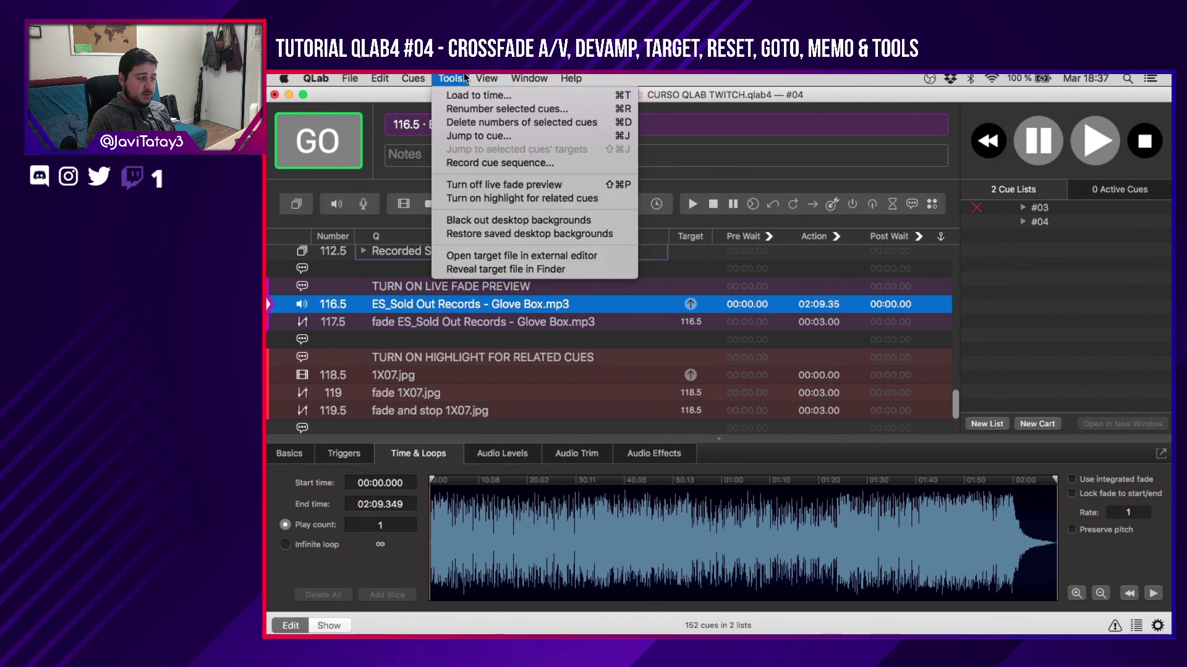
Raise the master level of fade cue 117.5 to -10,3 with live fade preview on.
click(498, 196)
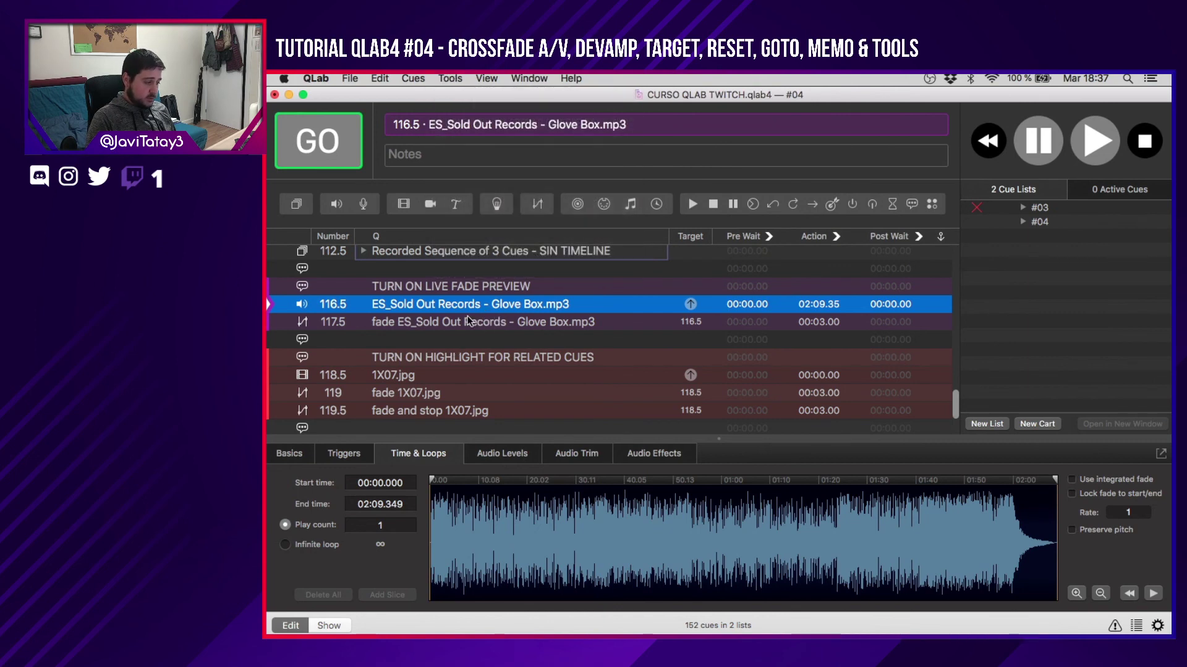
click(468, 321)
drag(453, 540, 457, 511)
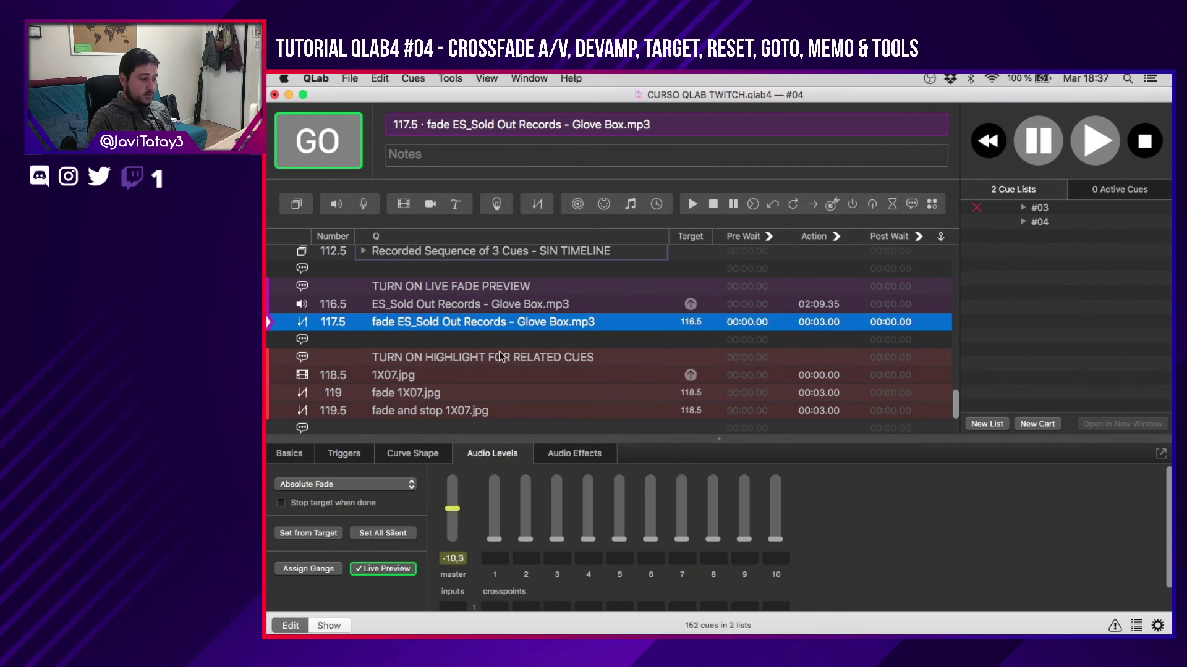
Play audio cue 116.5 and run fade cue 117.5 on it.
click(500, 357)
click(472, 307)
key(space)
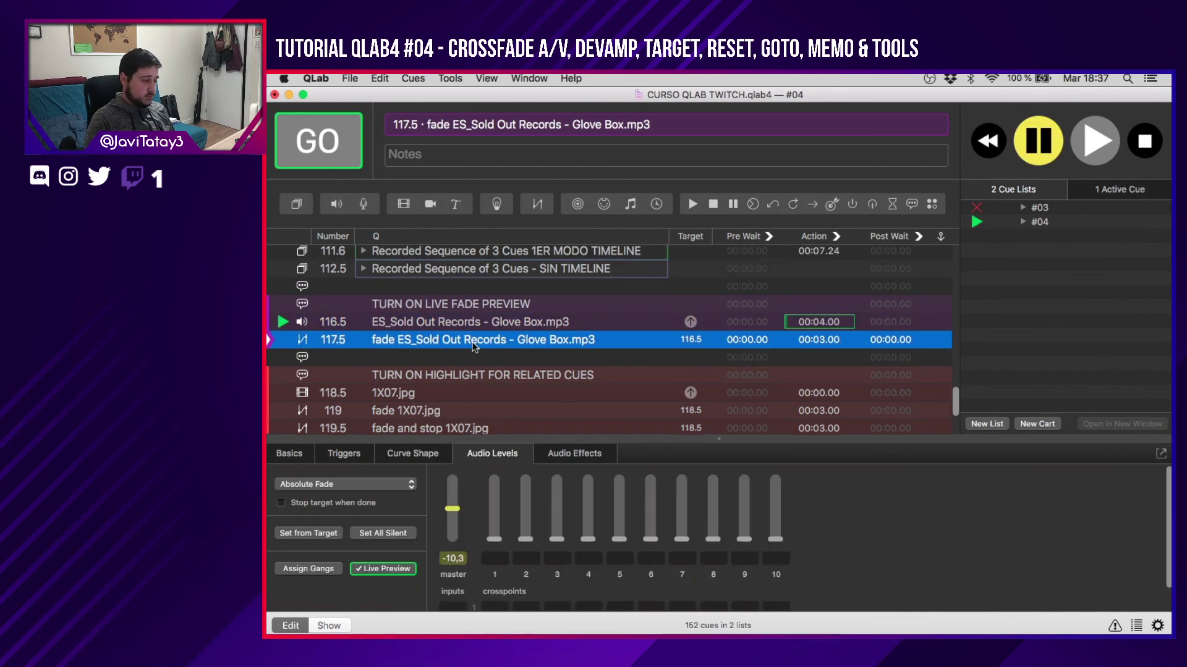
key(space)
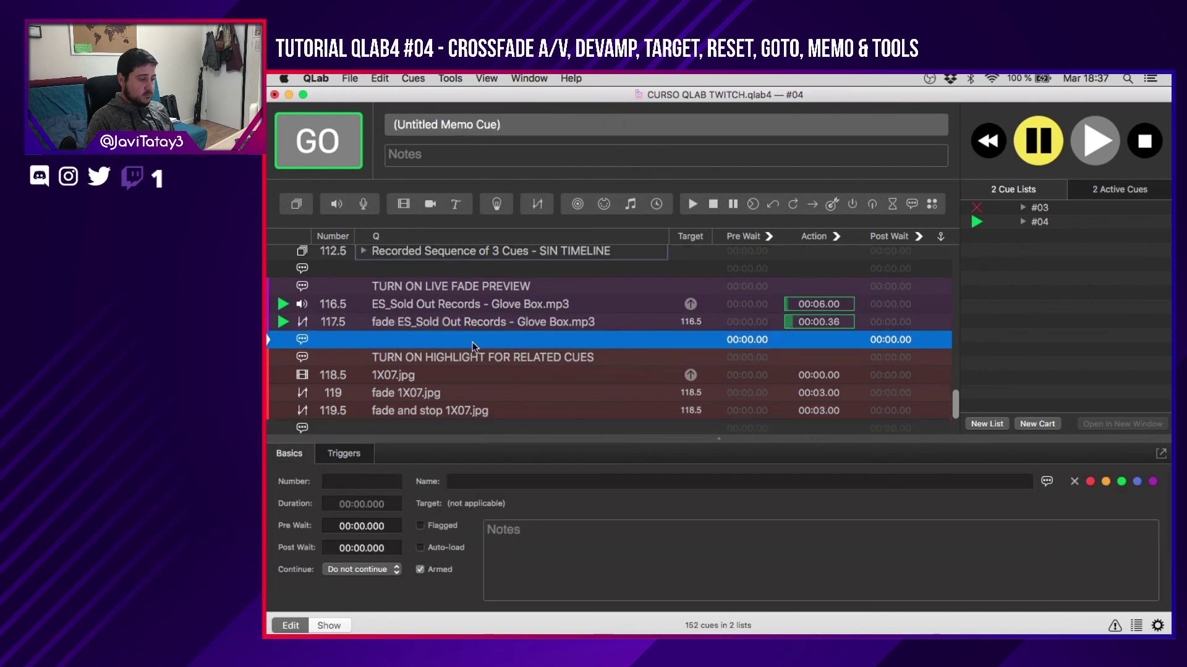
While cue 116.5 plays, lower fade 117.5's master level to -INF, raise it to -10, and stop playback.
click(523, 327)
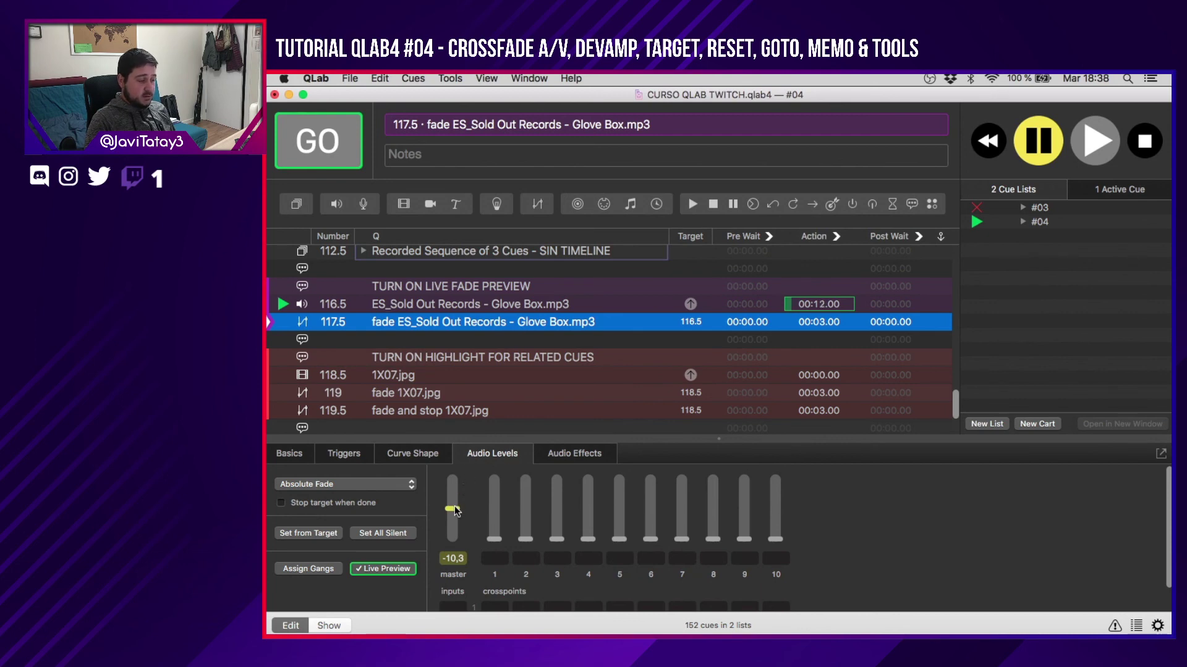
drag(455, 511, 456, 542)
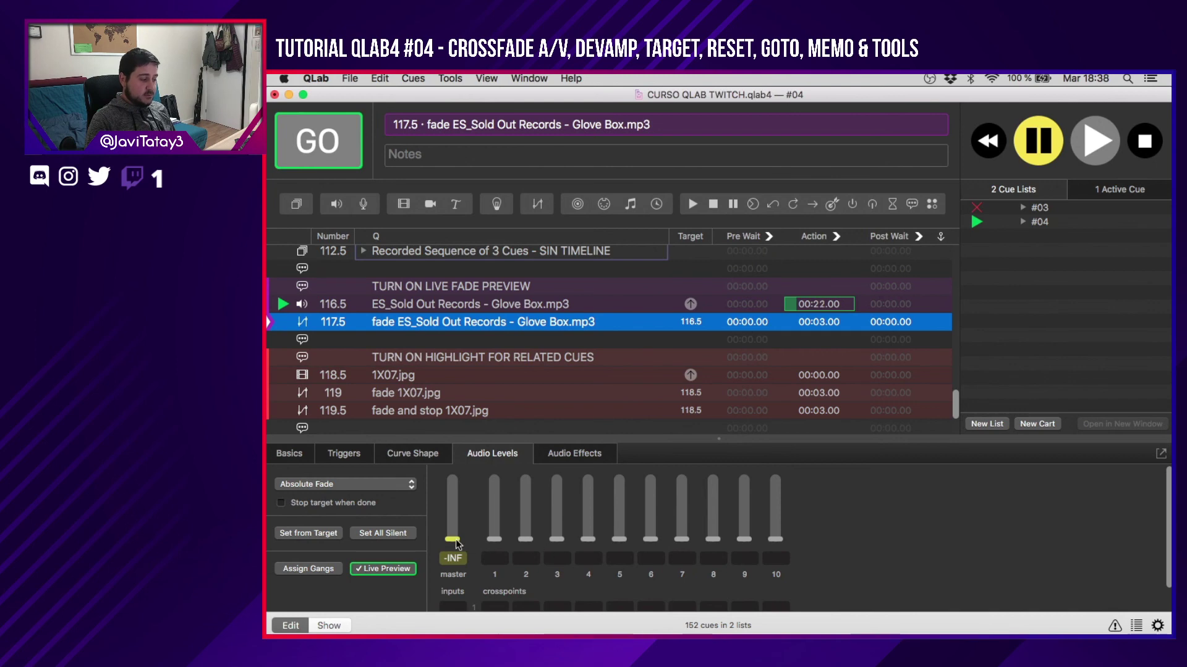
drag(456, 539, 454, 509)
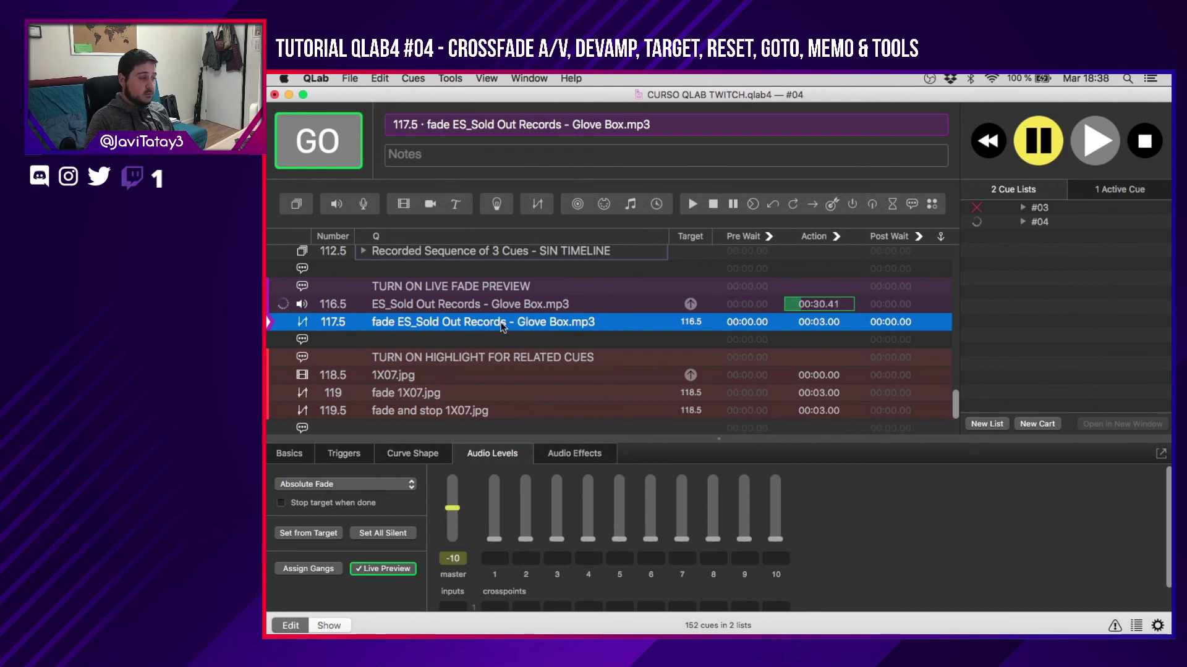
Turn off live fade preview and check the command's state.
click(450, 78)
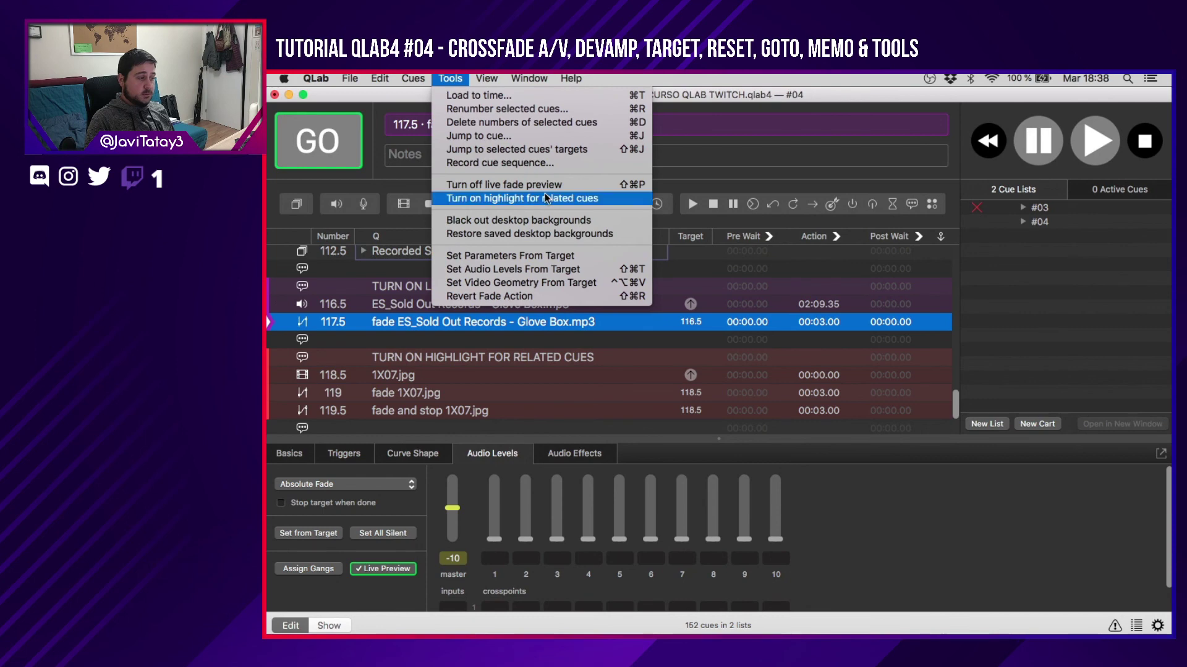
click(572, 185)
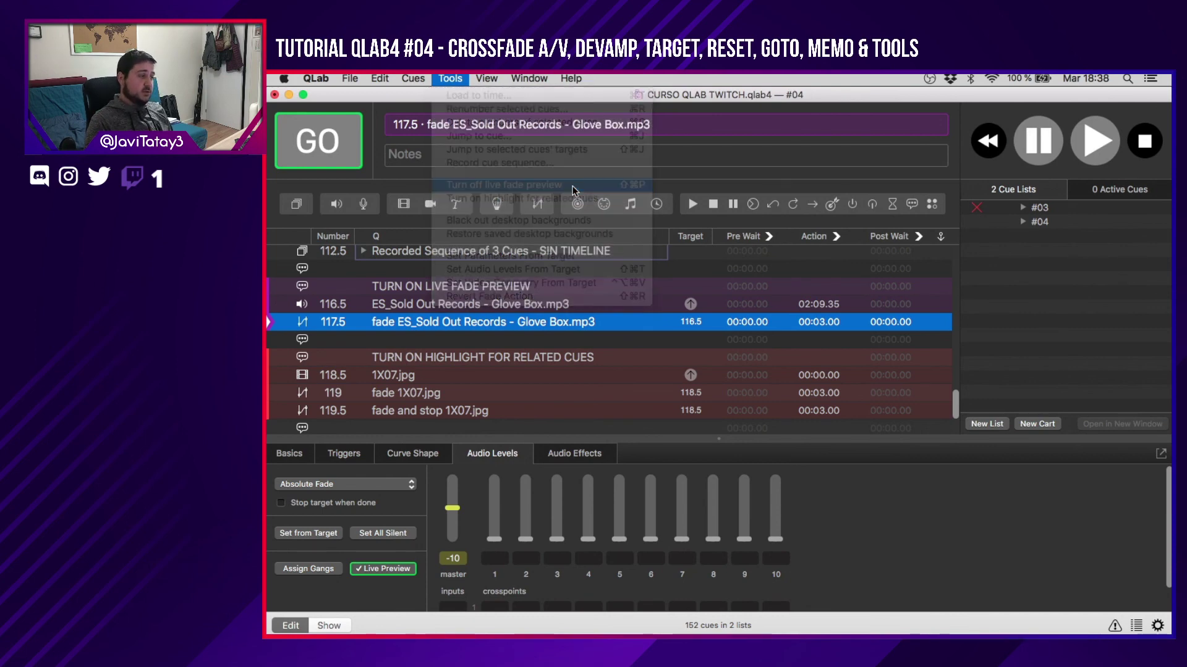
click(441, 76)
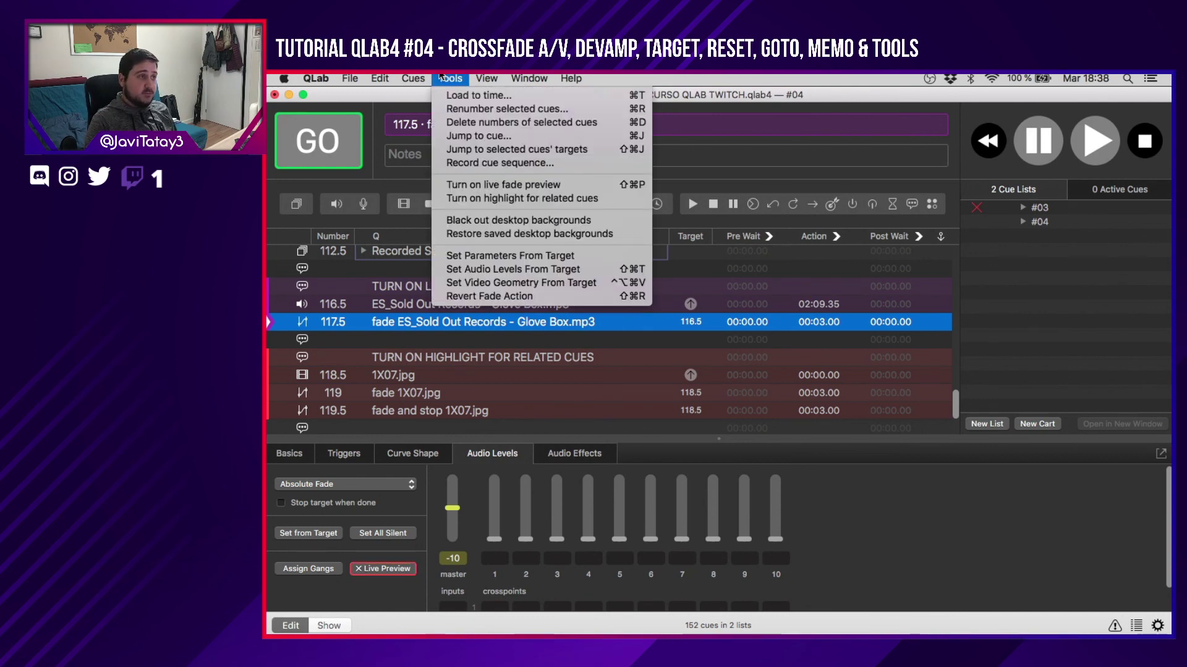
click(442, 77)
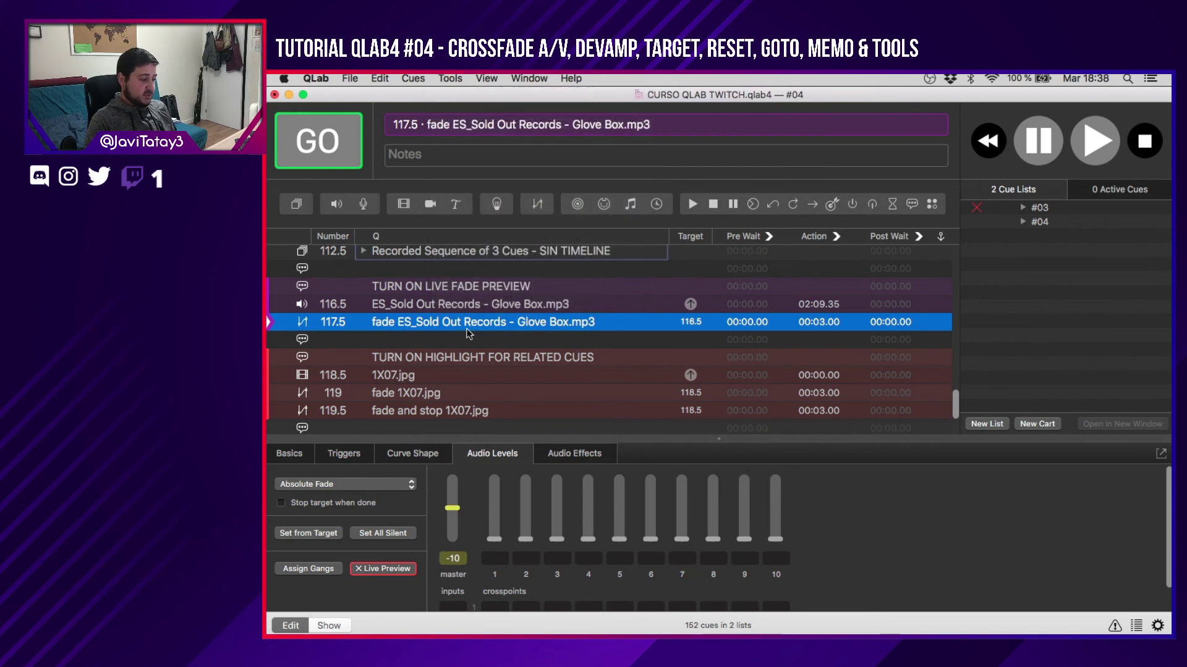
Go to the TURN ON HIGHLIGHT FOR RELATED CUES memo and check the matching command and the memo's note.
scroll(522, 346, down, 2)
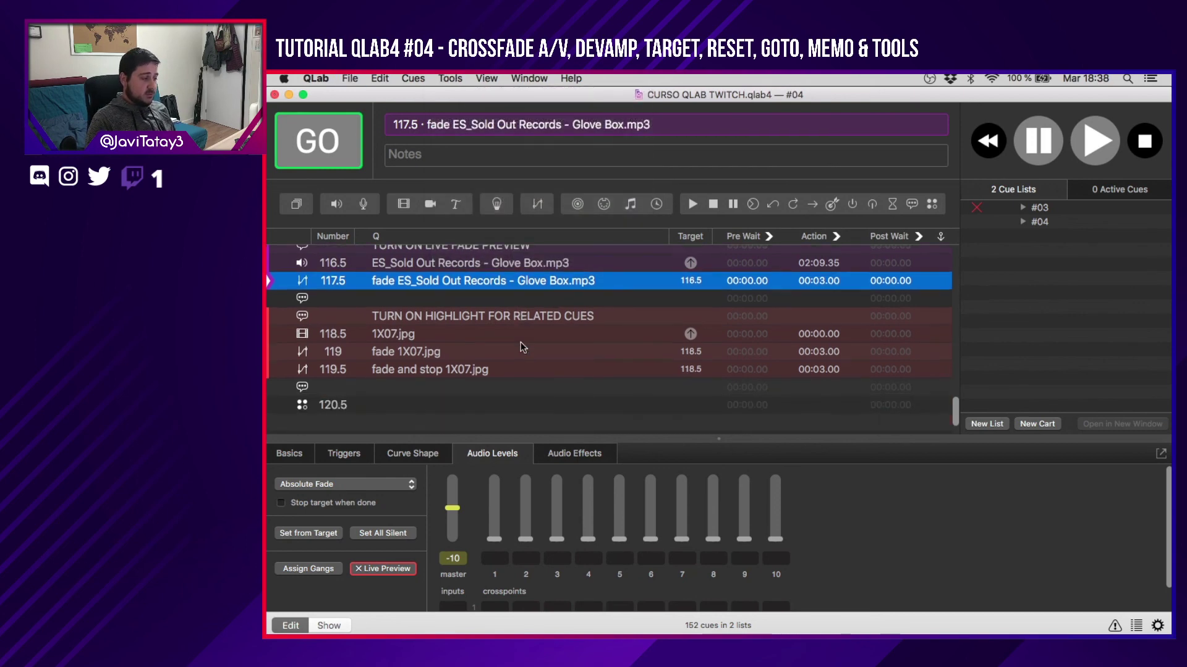
click(473, 332)
click(466, 319)
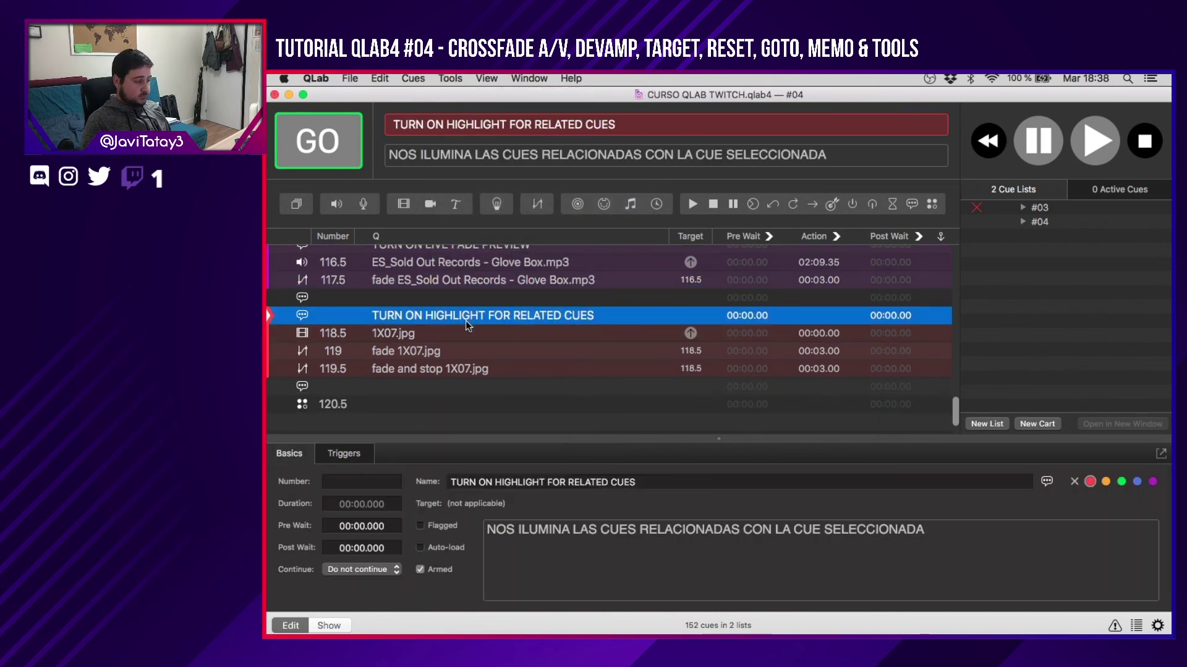
click(450, 78)
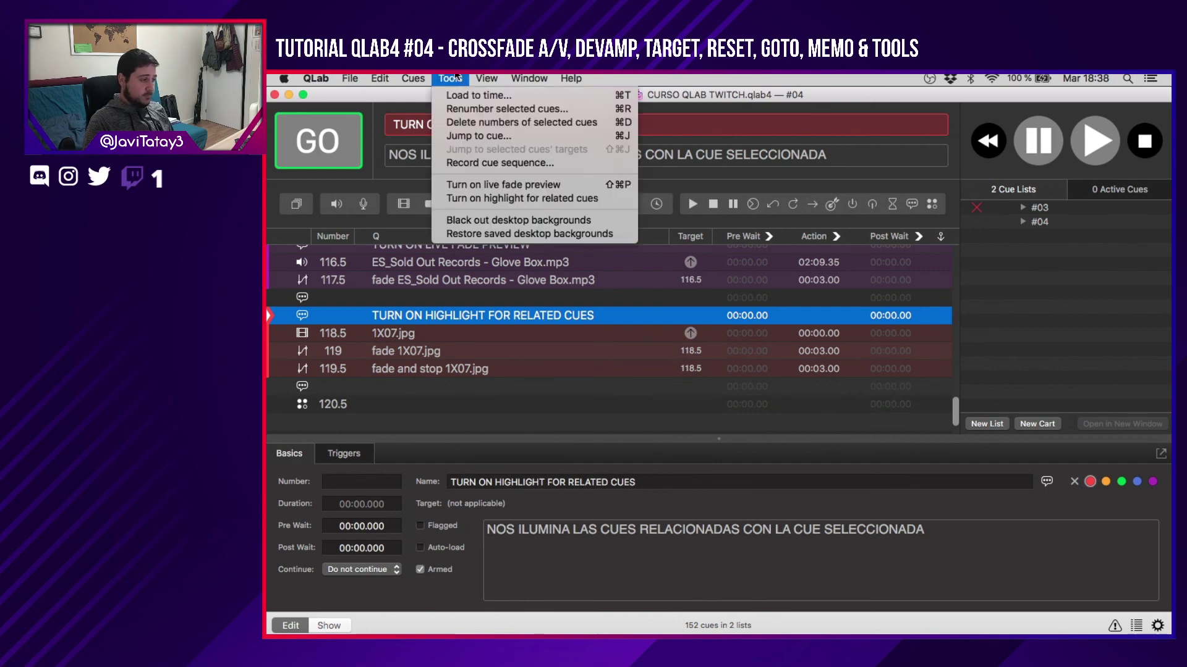
click(605, 199)
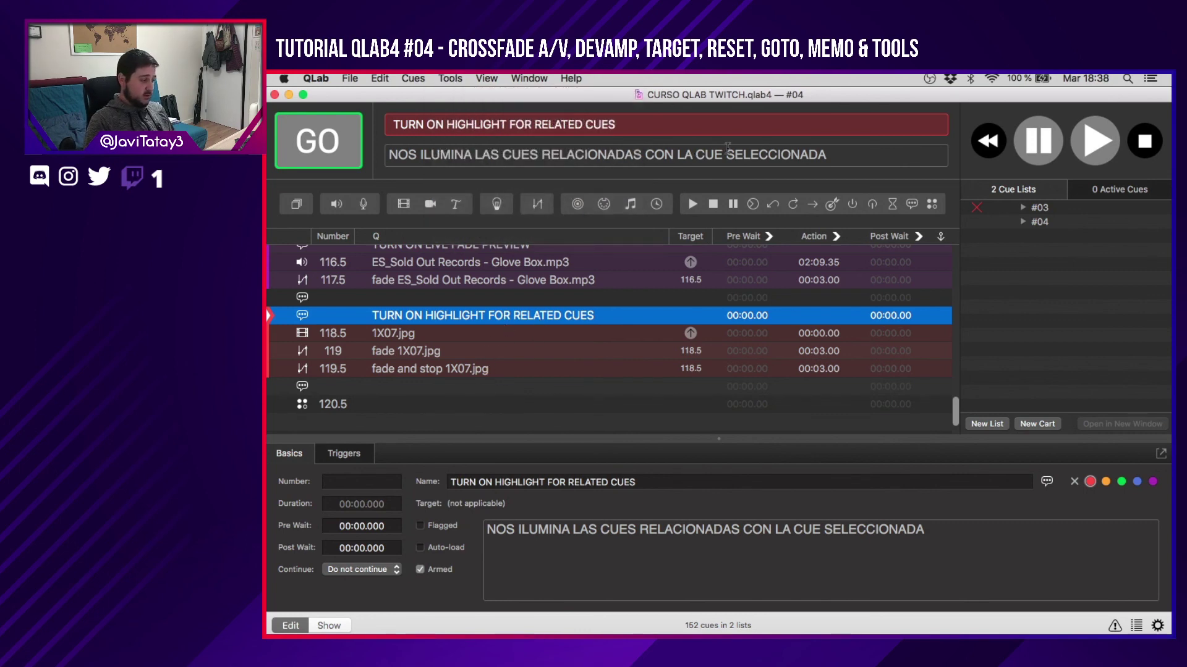
Open the Audition window, play video cue 118.5 with fade 119, and stop playback with fade 119 selected.
click(482, 335)
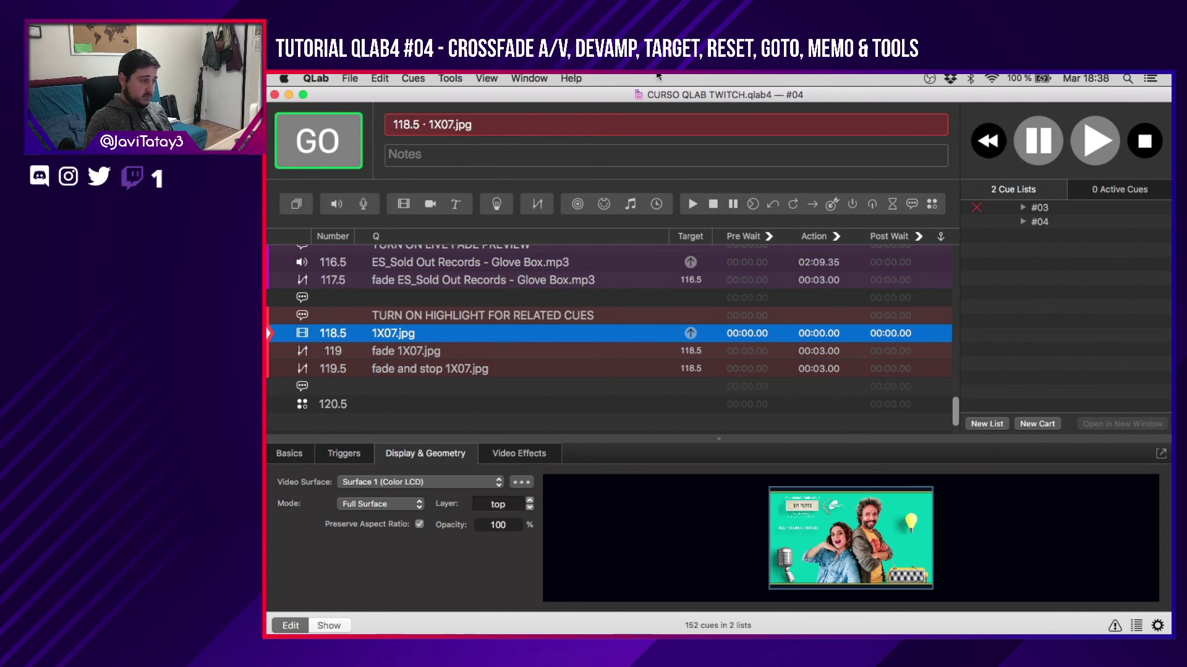
click(524, 79)
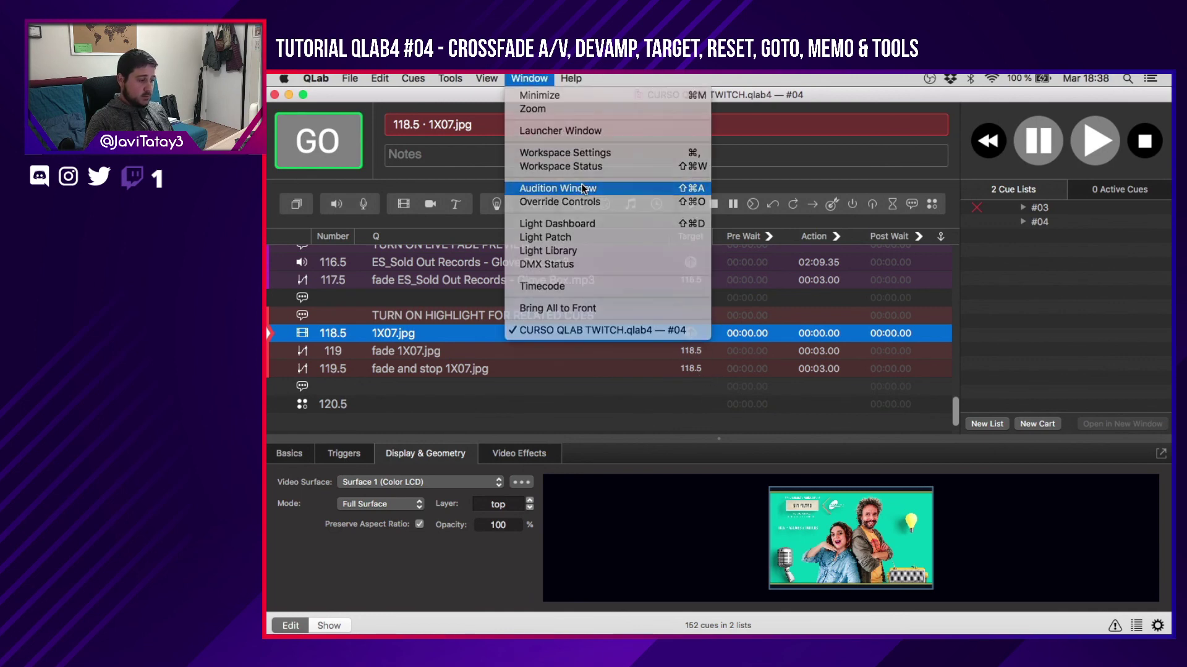
click(584, 189)
click(543, 332)
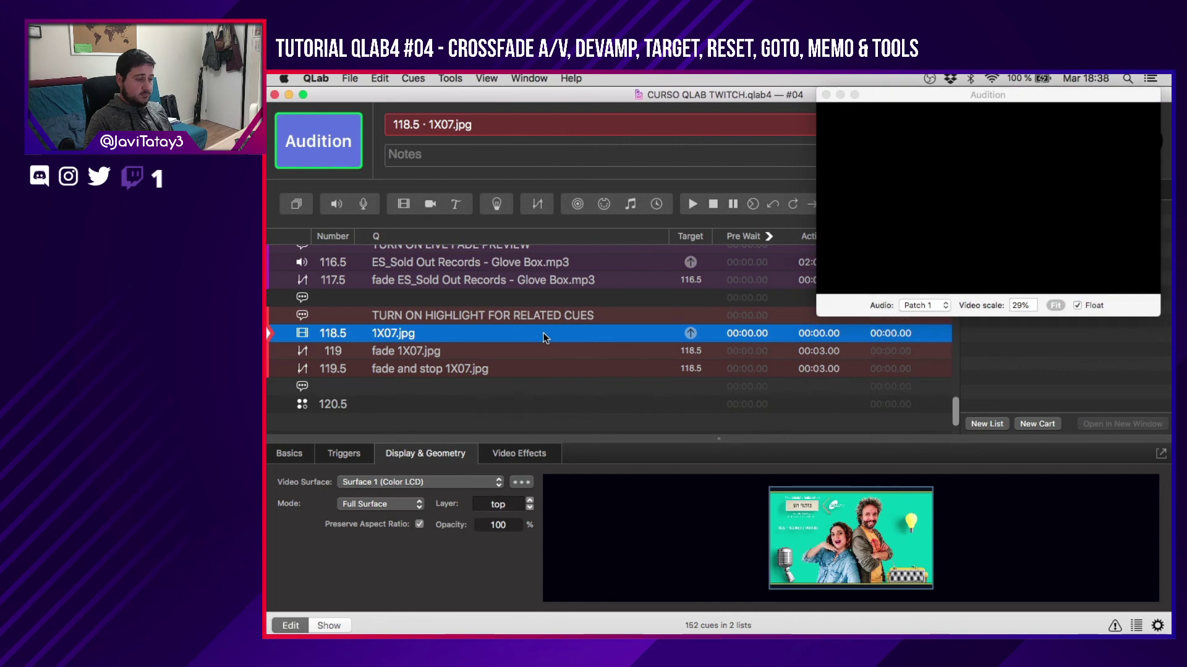
key(space)
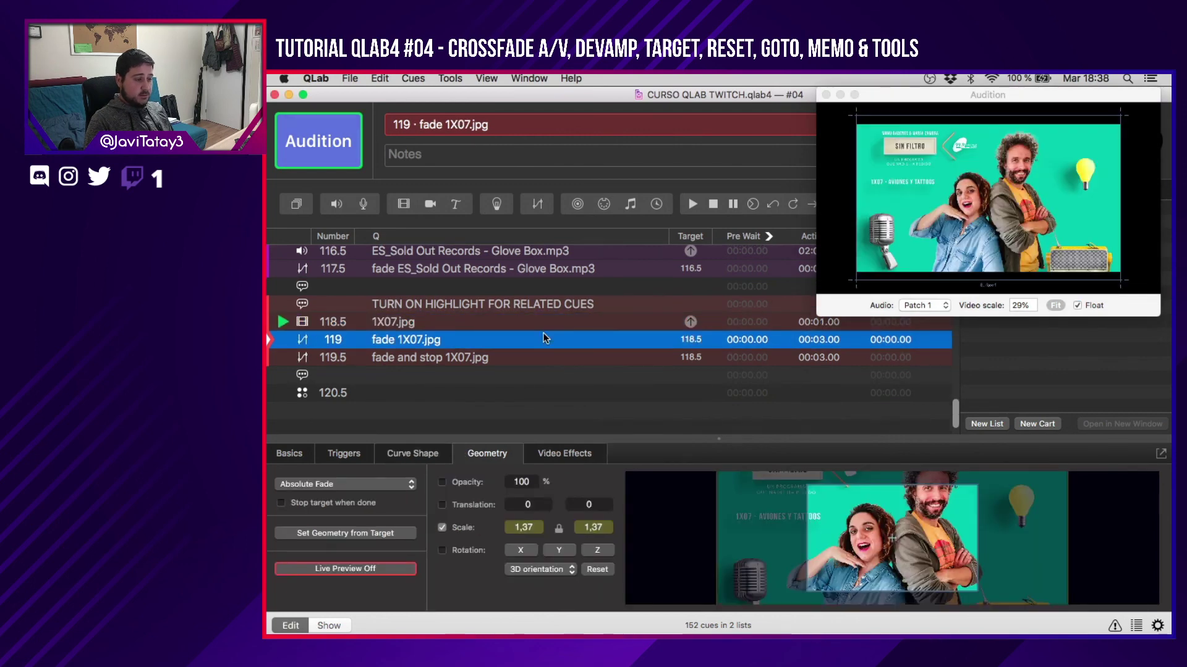
key(space)
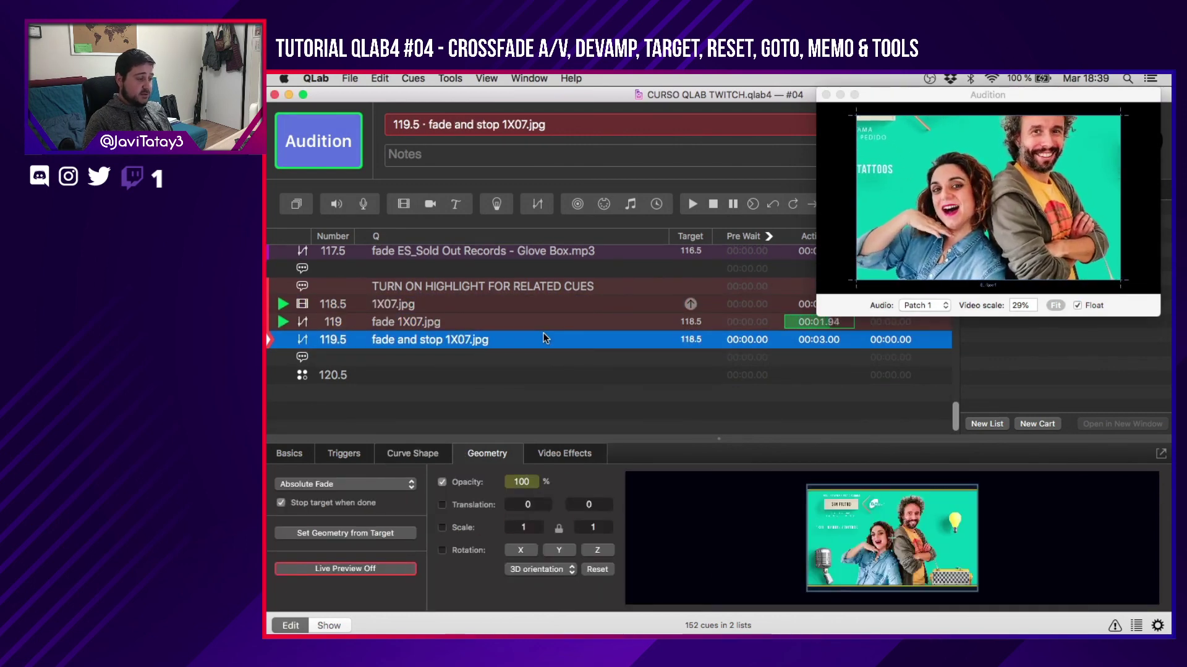
key(Up)
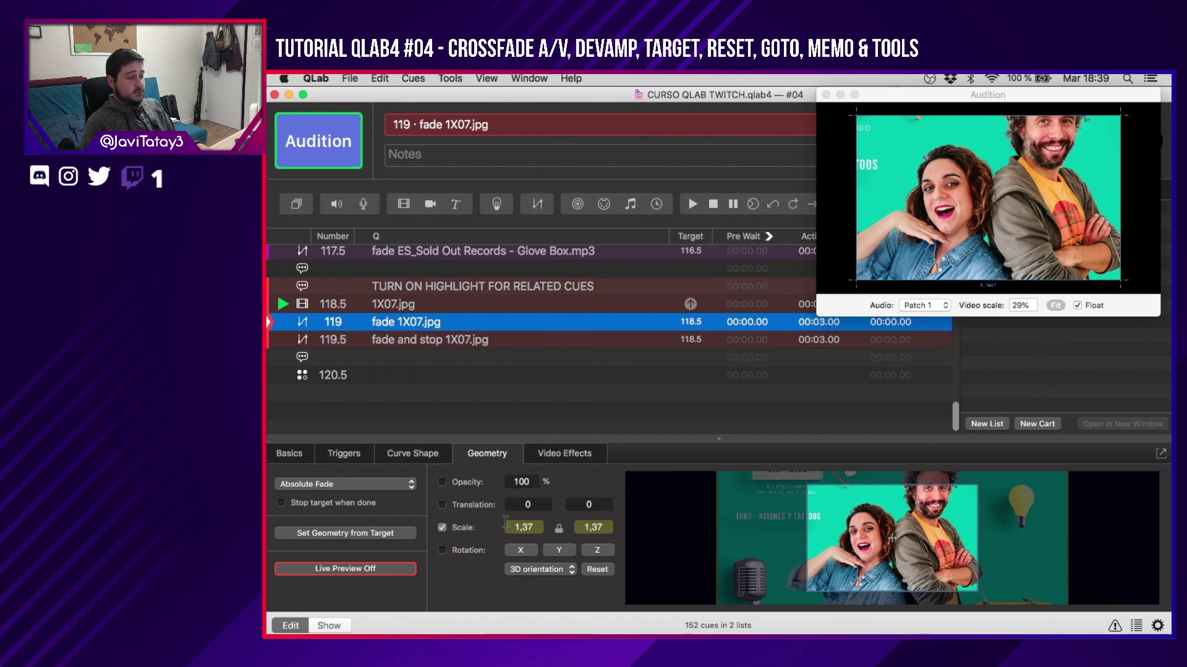
key(Escape)
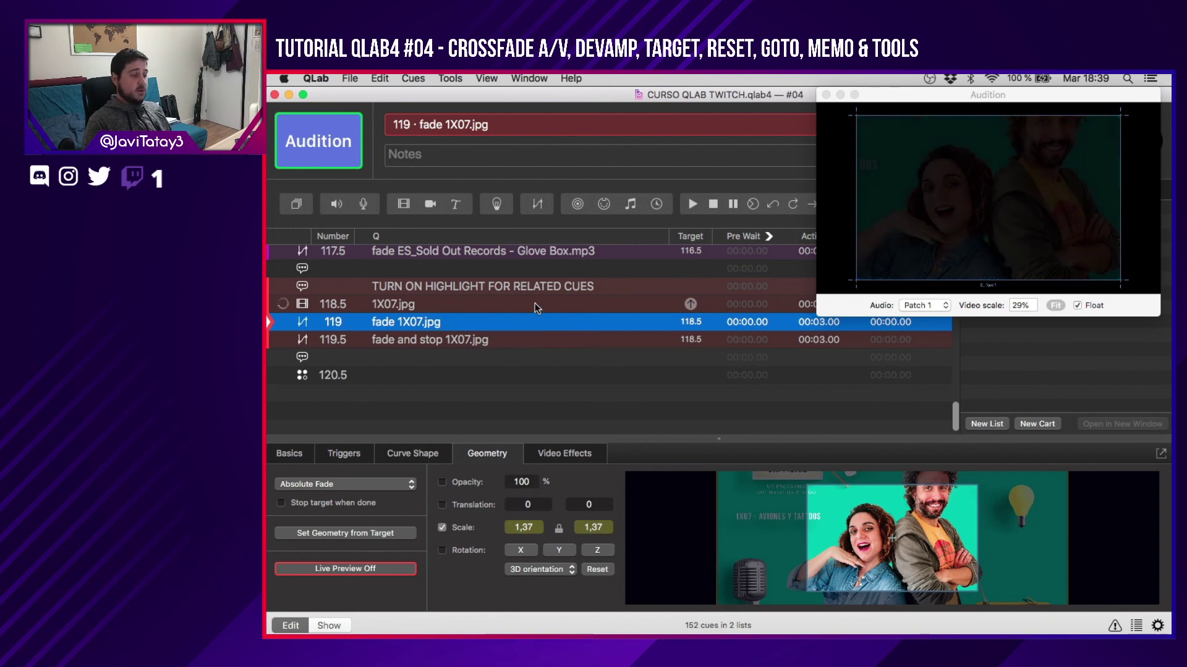
Play video cue 118.5 again, followed by fade 119 and fade-and-stop cue 119.5.
click(535, 303)
key(space)
scroll(535, 302, up, 1)
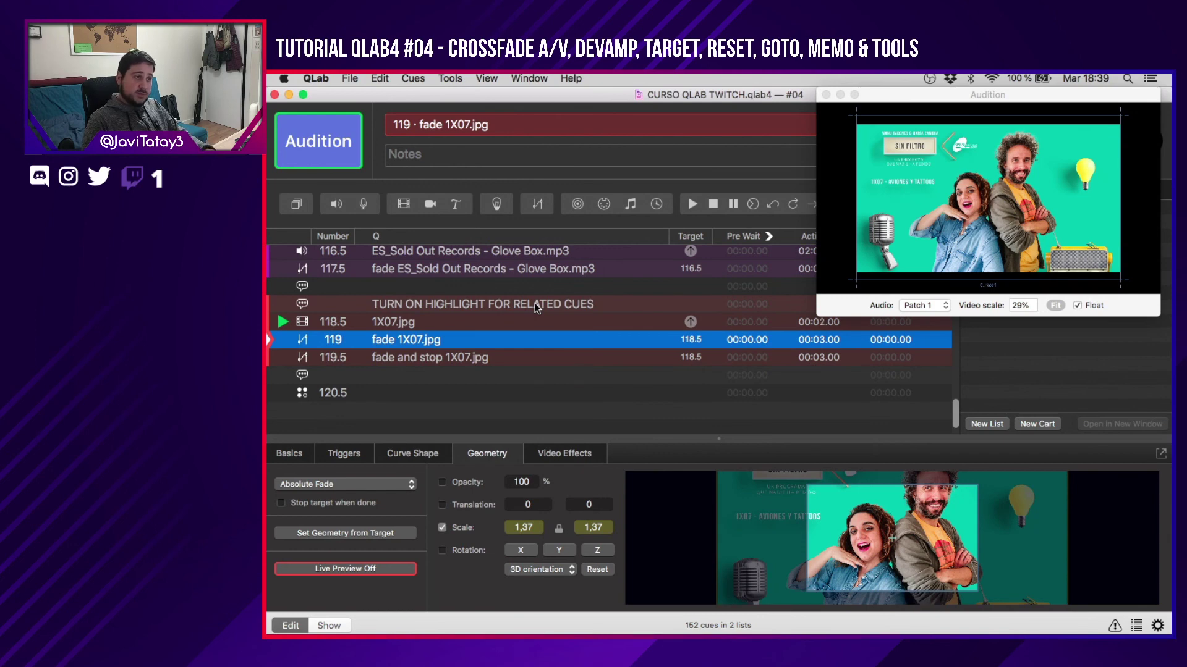
key(space)
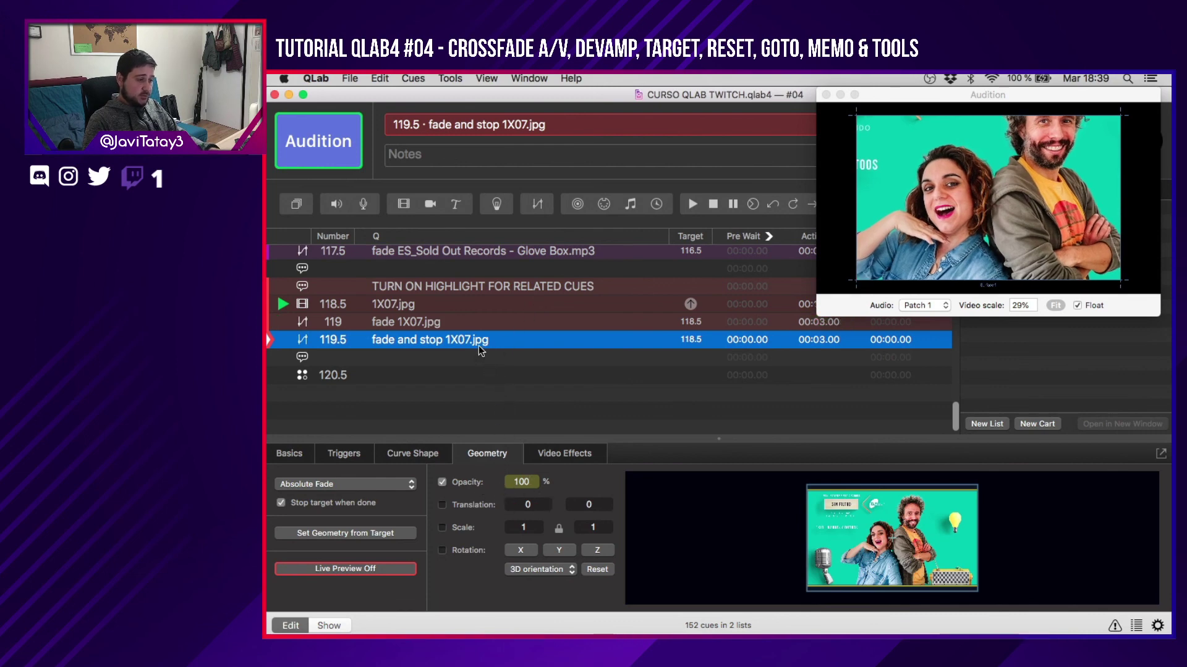
key(space)
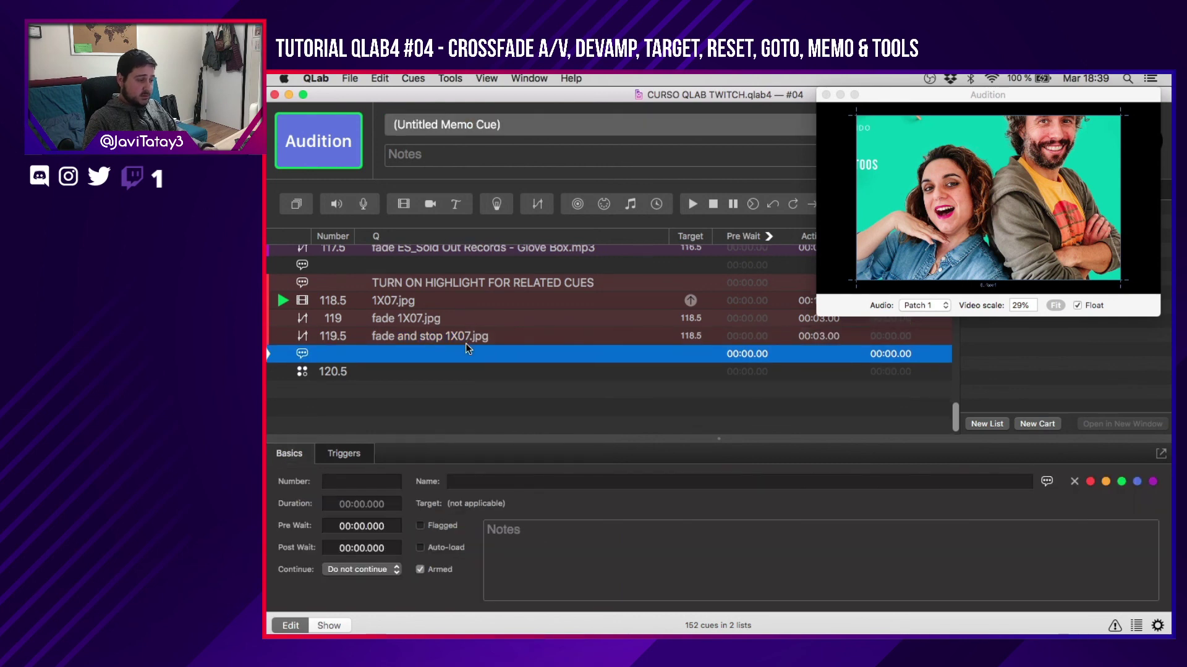
Set the opacity of fade-and-stop cue 119.5 to 0%.
click(446, 338)
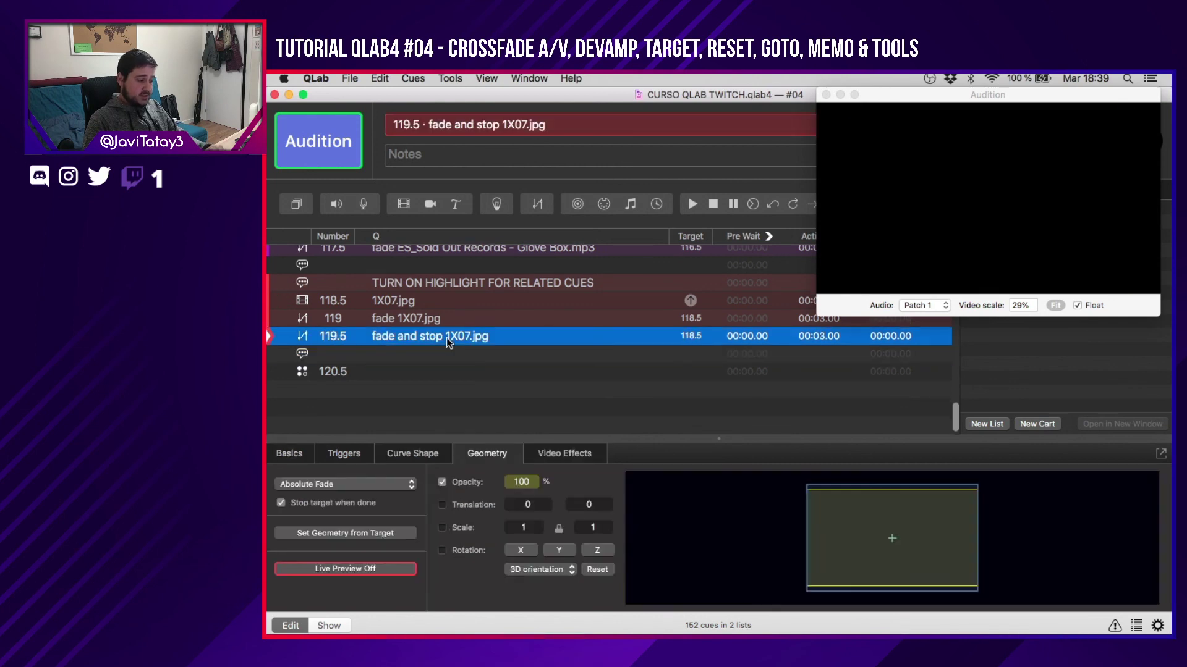
double_click(523, 482)
text(0)
key(Return)
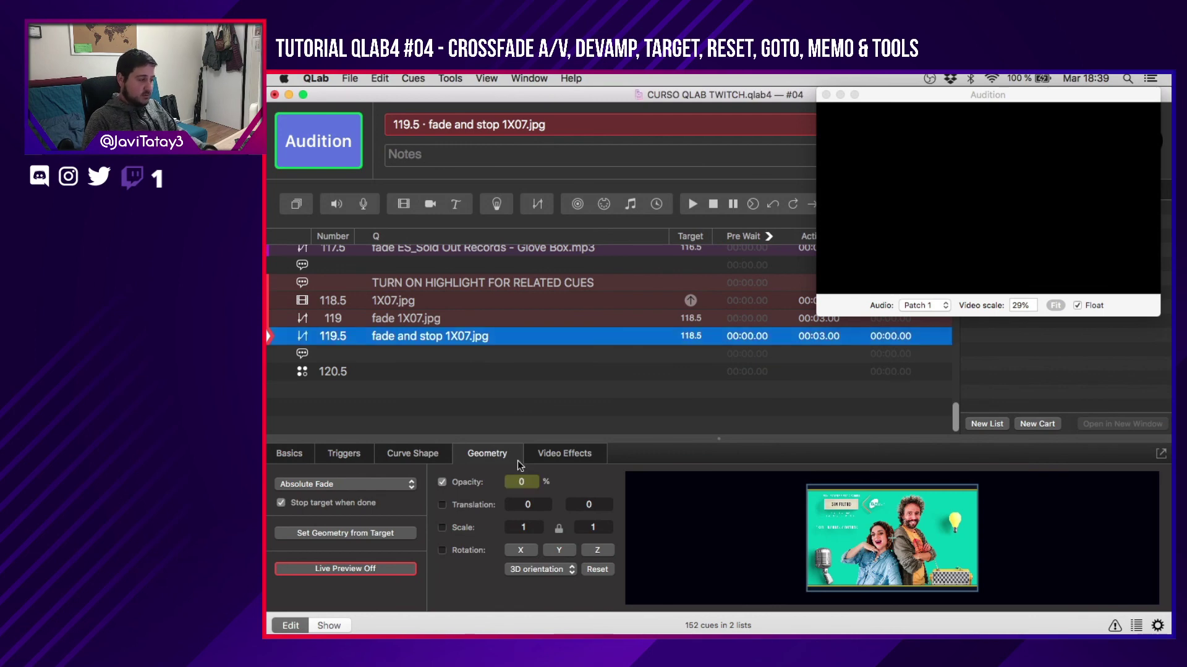
Audition video cue 118.5 with fade 119 and fade-and-stop cue 119.5, and close the Audition window.
click(413, 294)
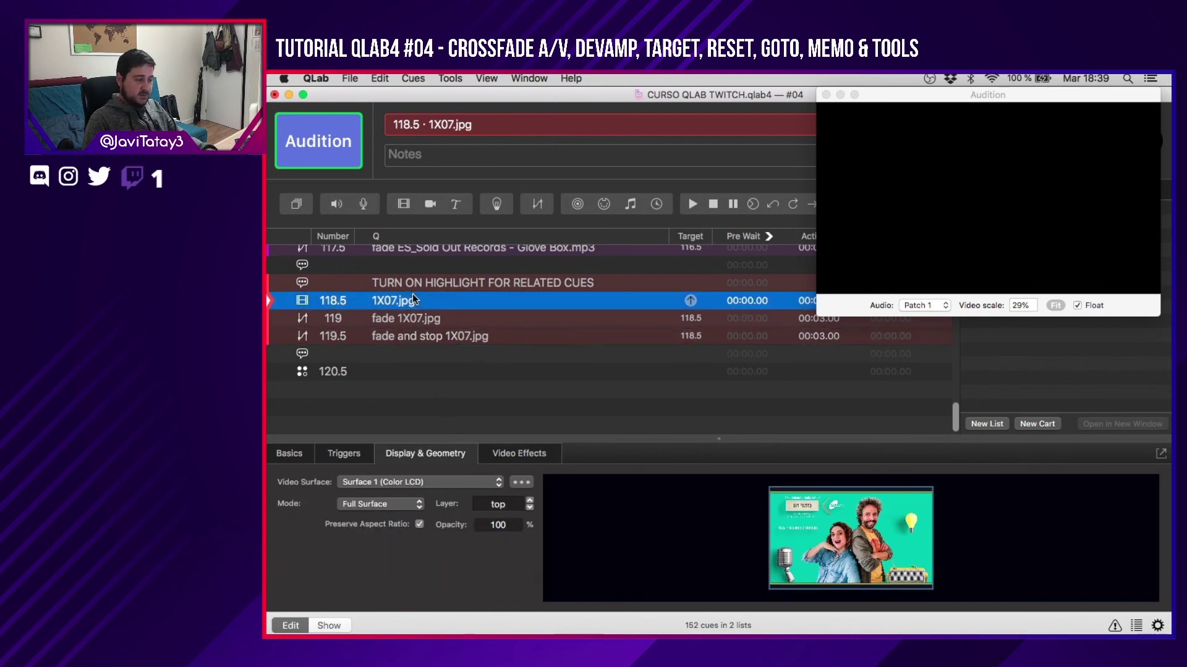
key(space)
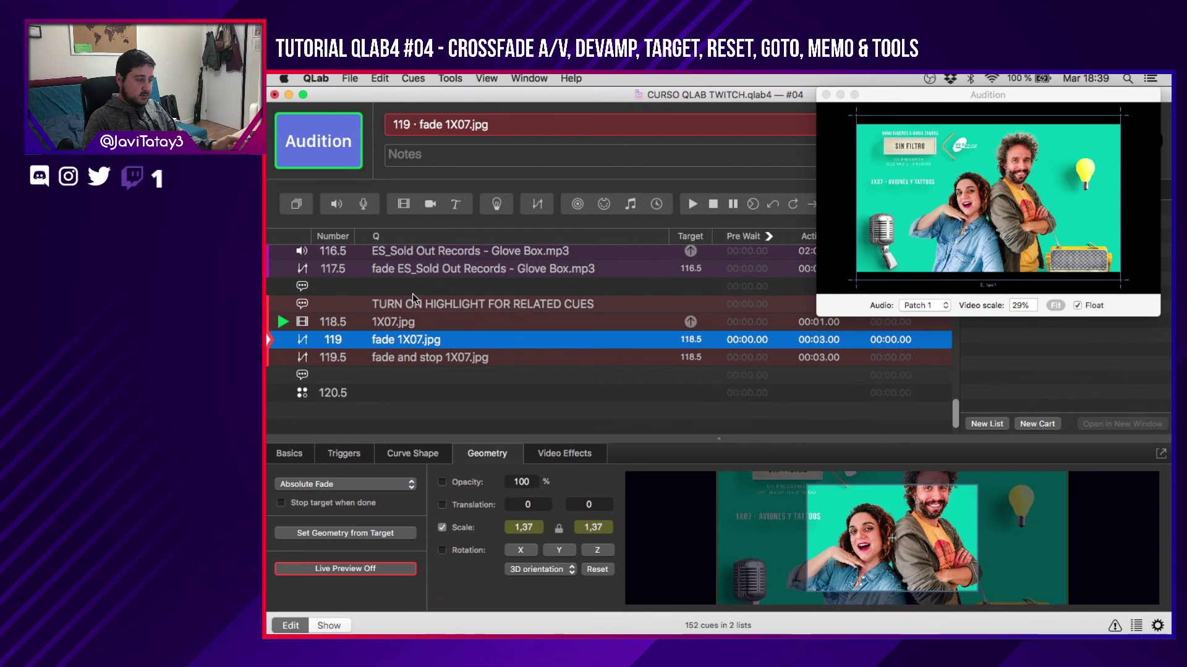
key(space)
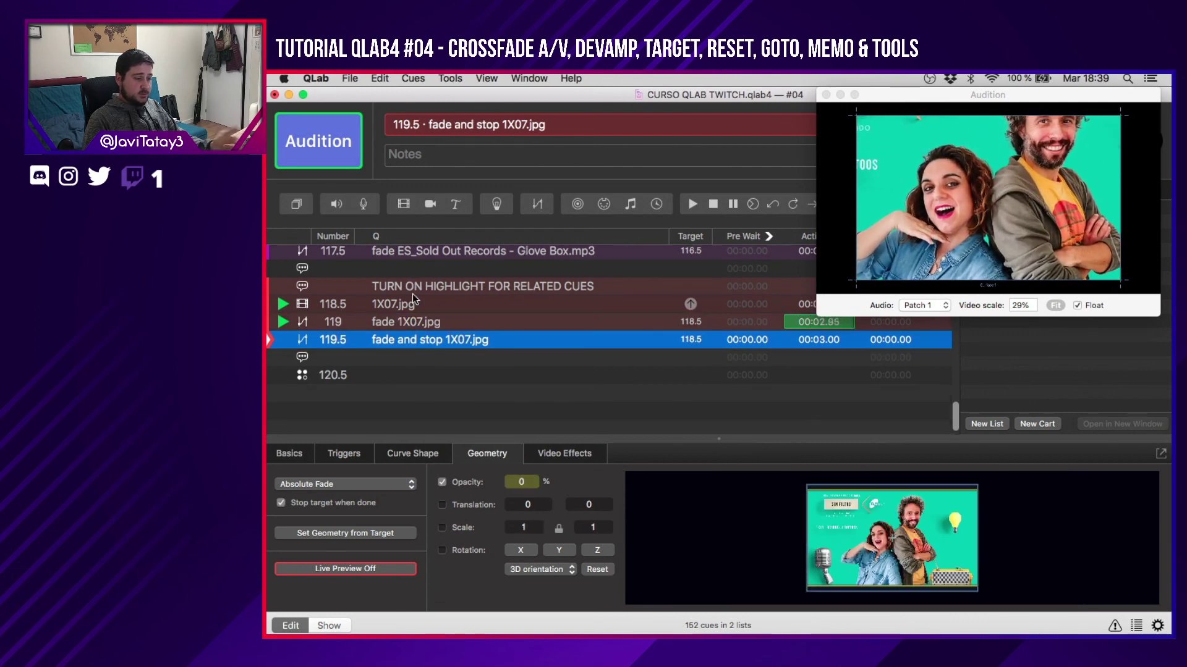
key(space)
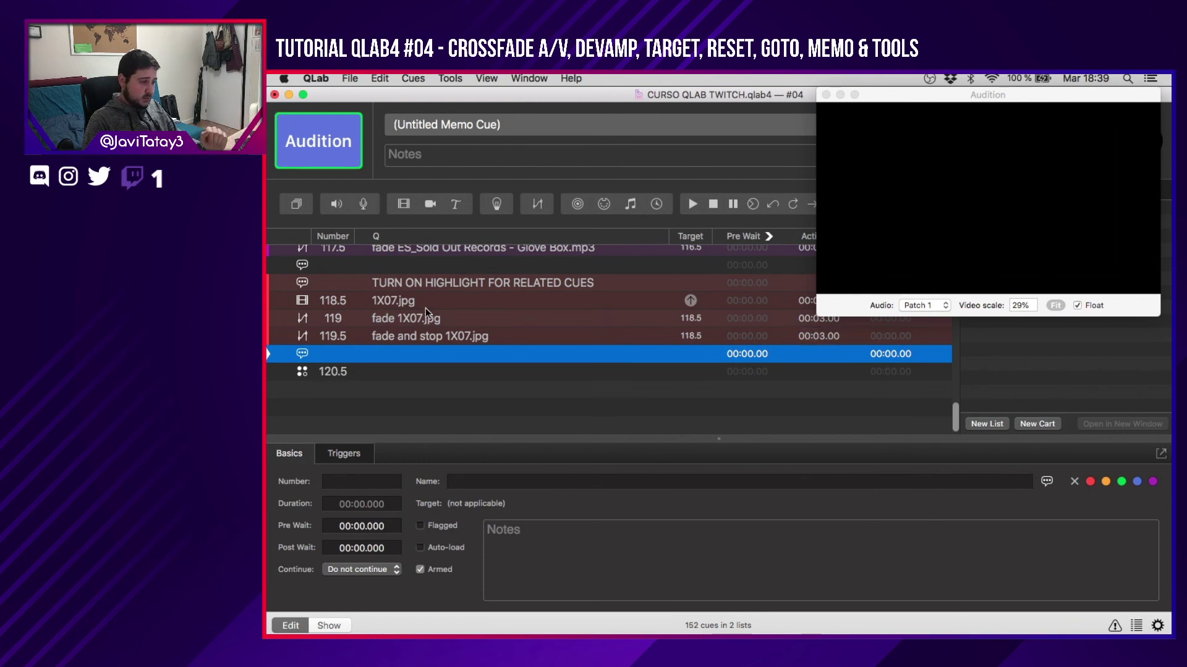
click(826, 94)
Check the highlight for related cues command and its memo note, and select video cue 118.5.
click(545, 300)
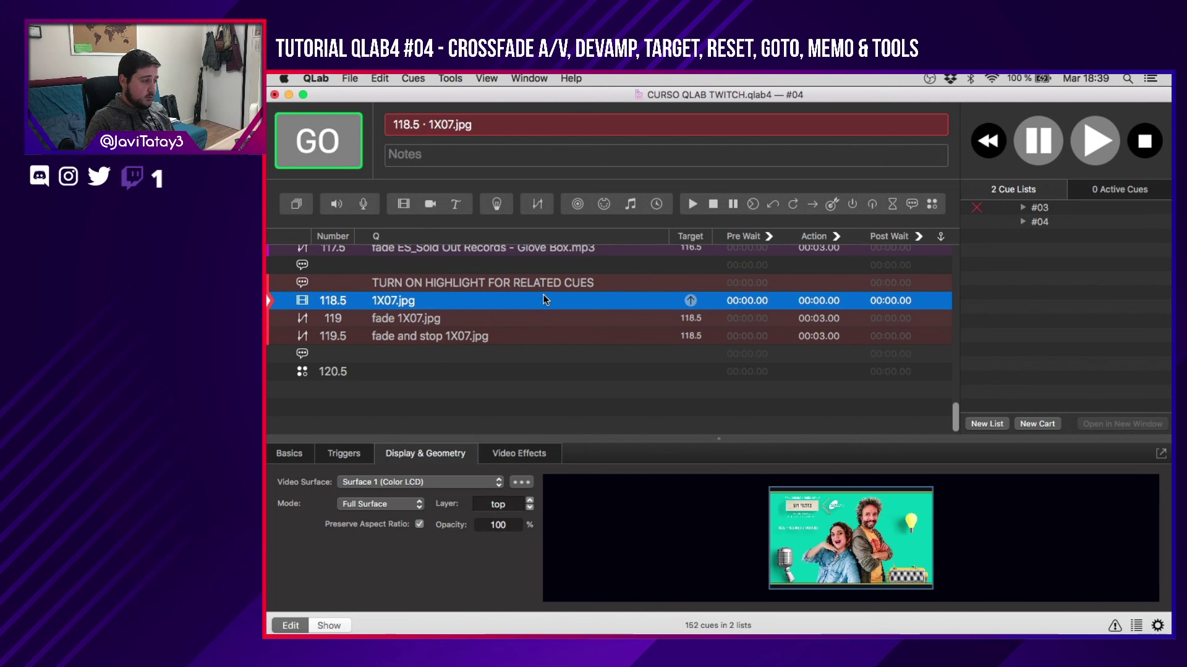
click(461, 77)
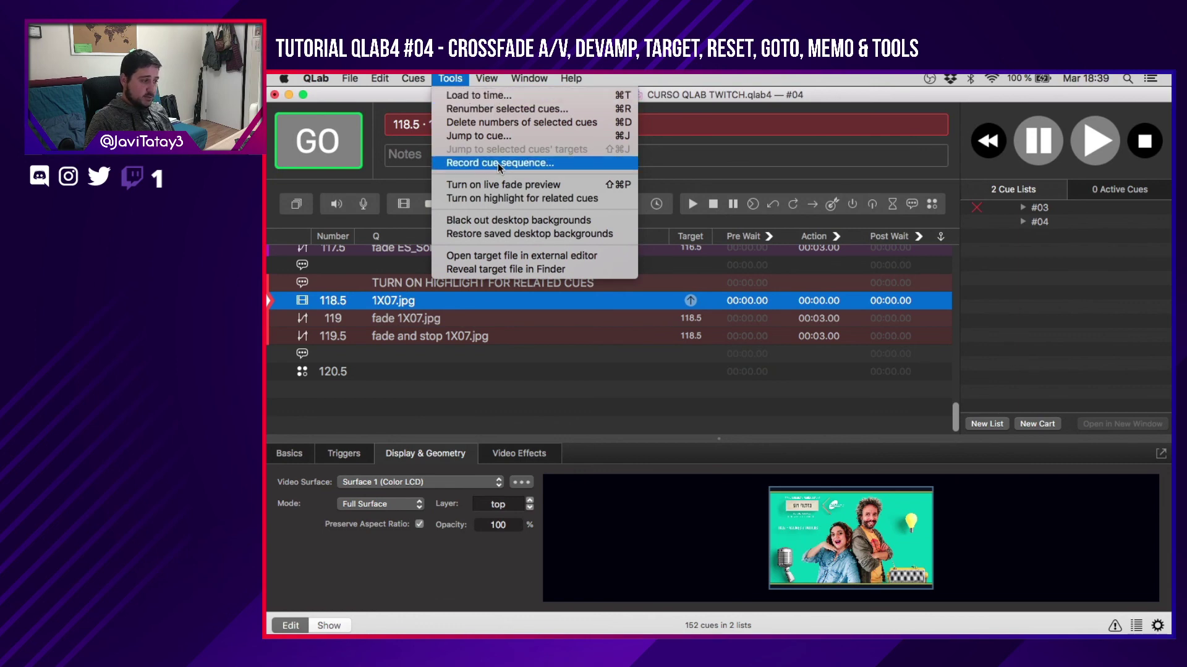
click(613, 198)
click(522, 283)
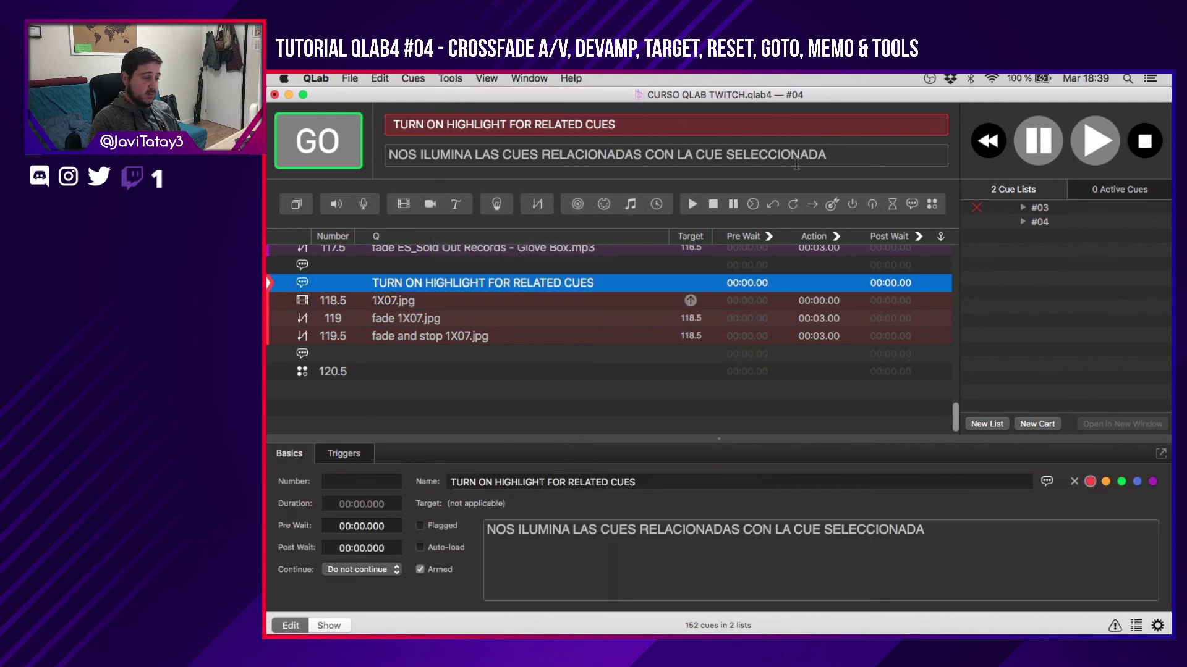
click(504, 302)
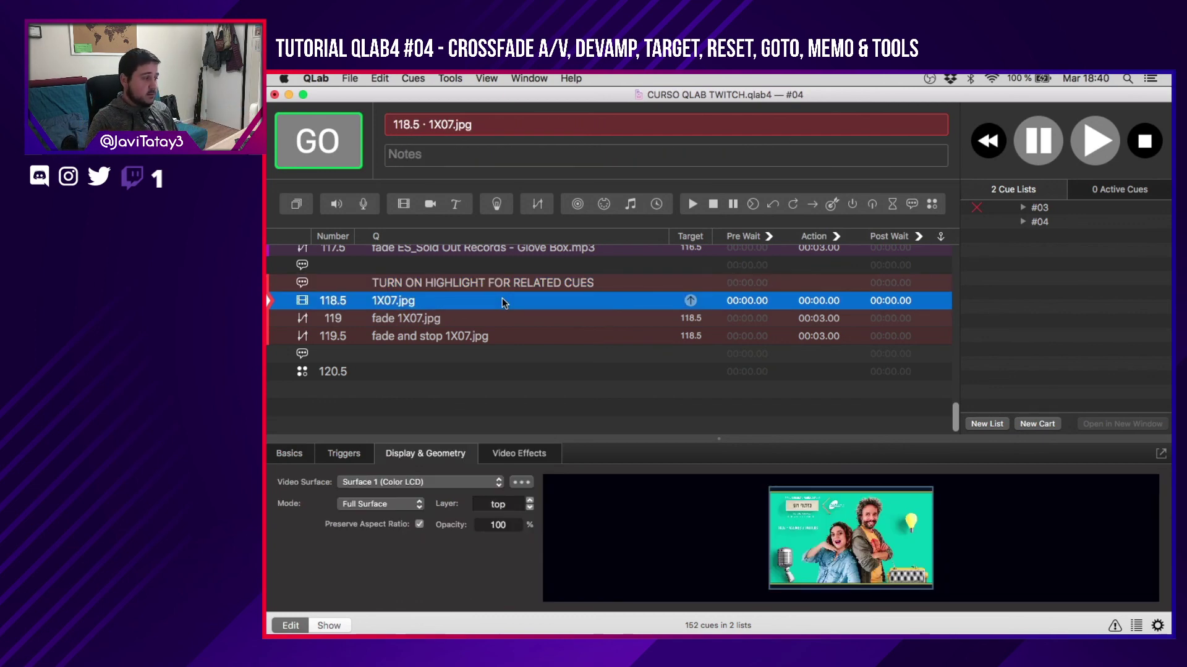
Turn on highlight for related cues while video cue 118.5 is selected.
click(451, 78)
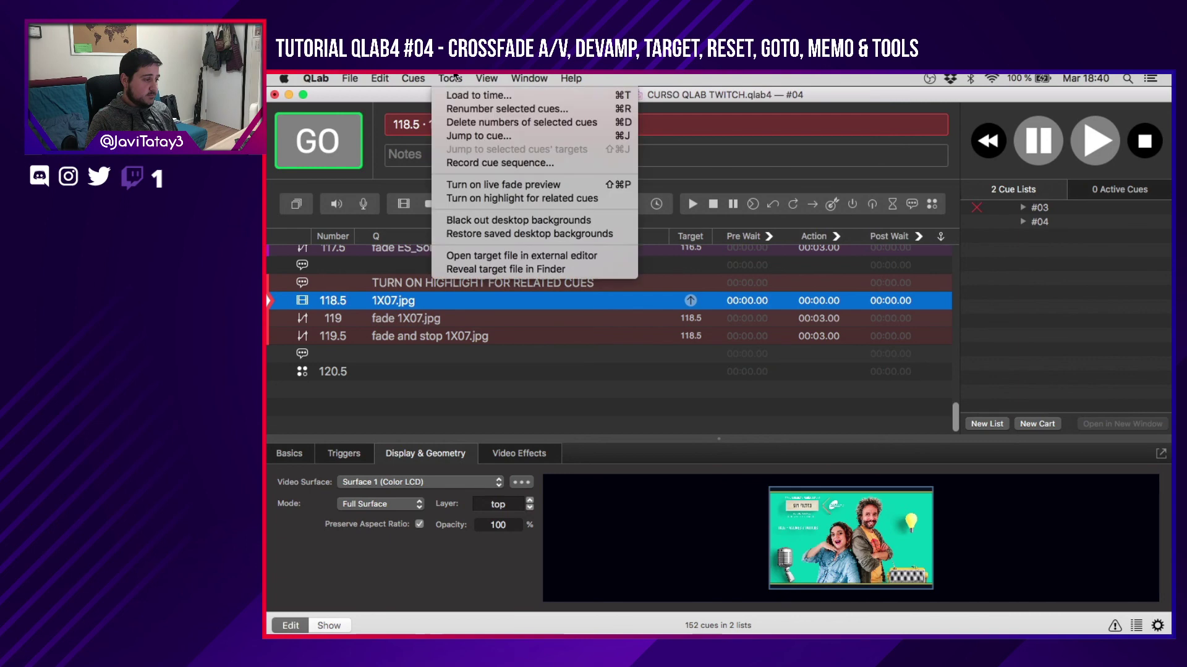
click(585, 199)
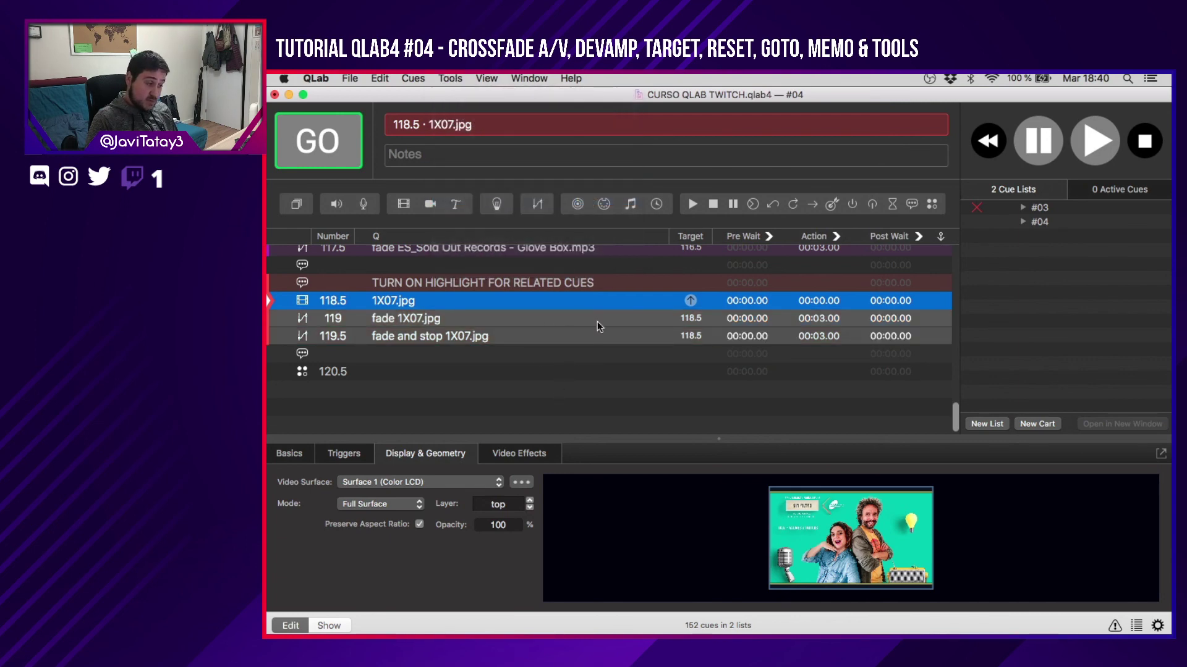
Inspect script cue 120.5 and its script, comparing it with the empty memo cue just above it.
click(613, 371)
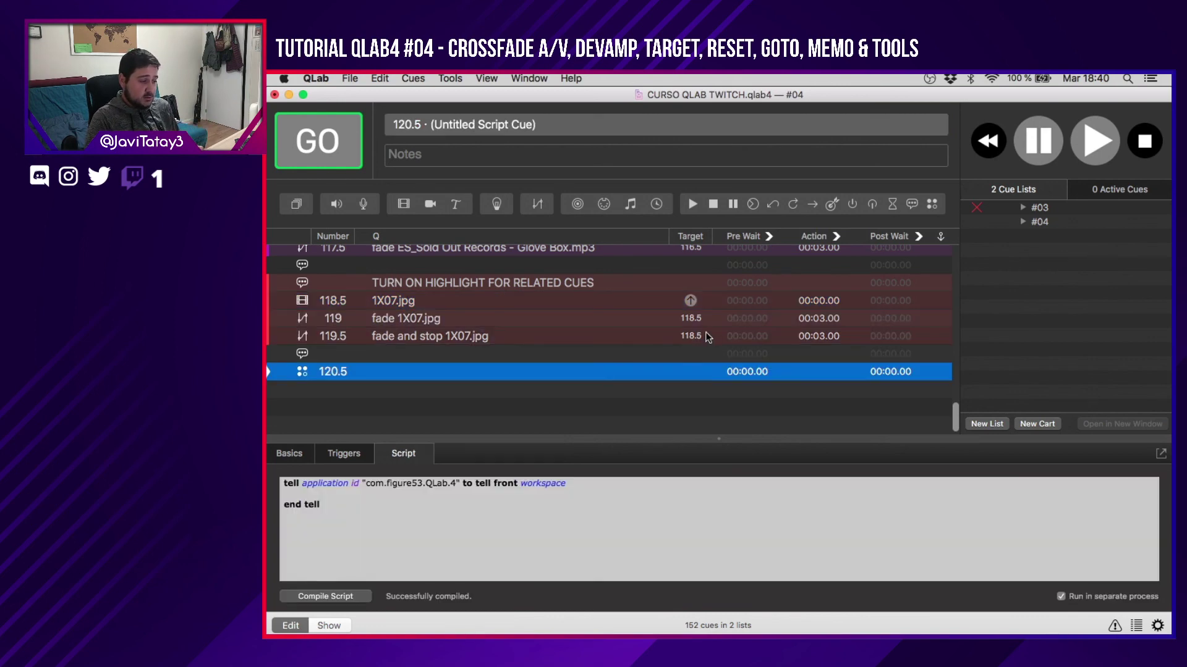
click(679, 354)
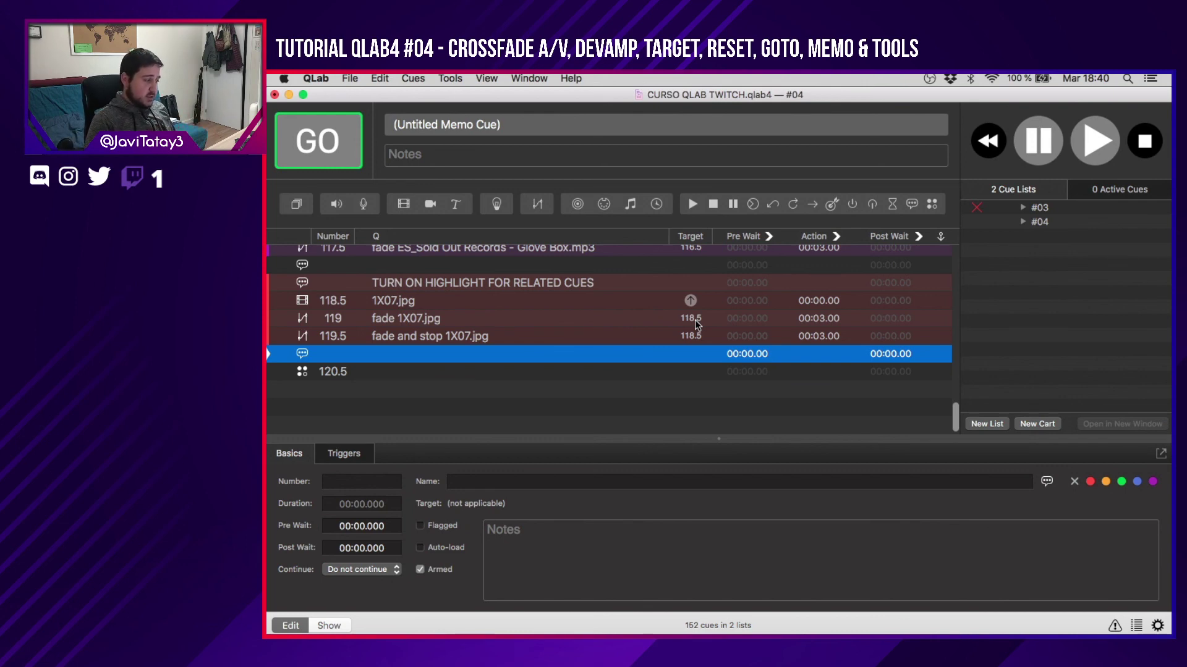
key(Down)
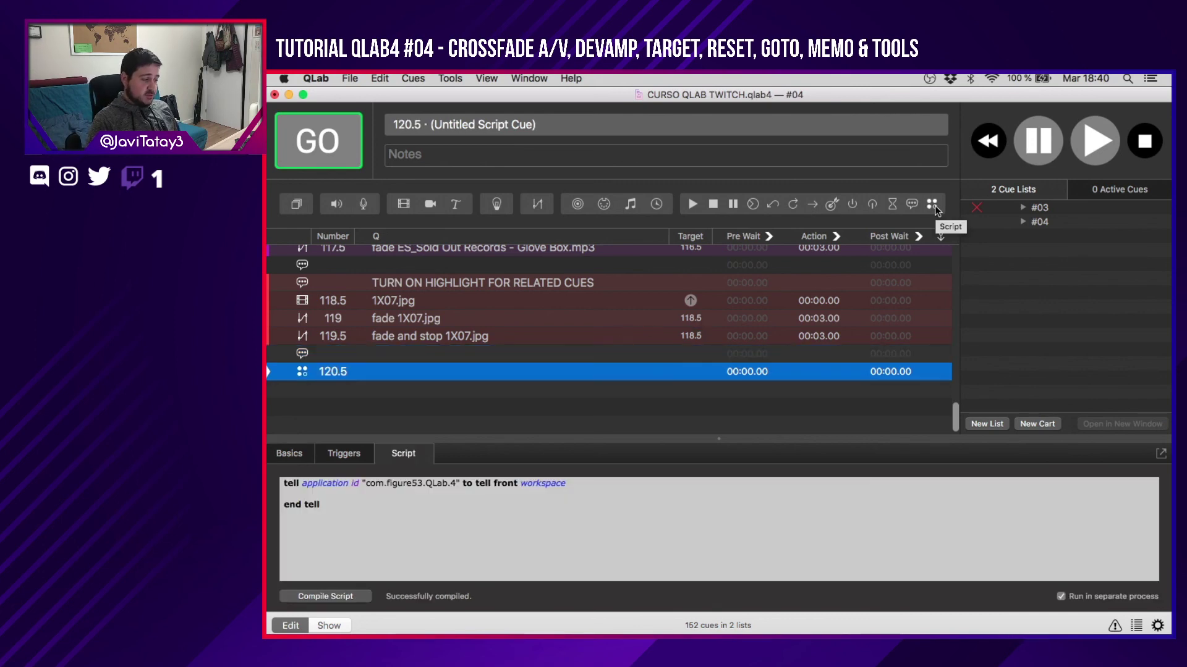
click(504, 355)
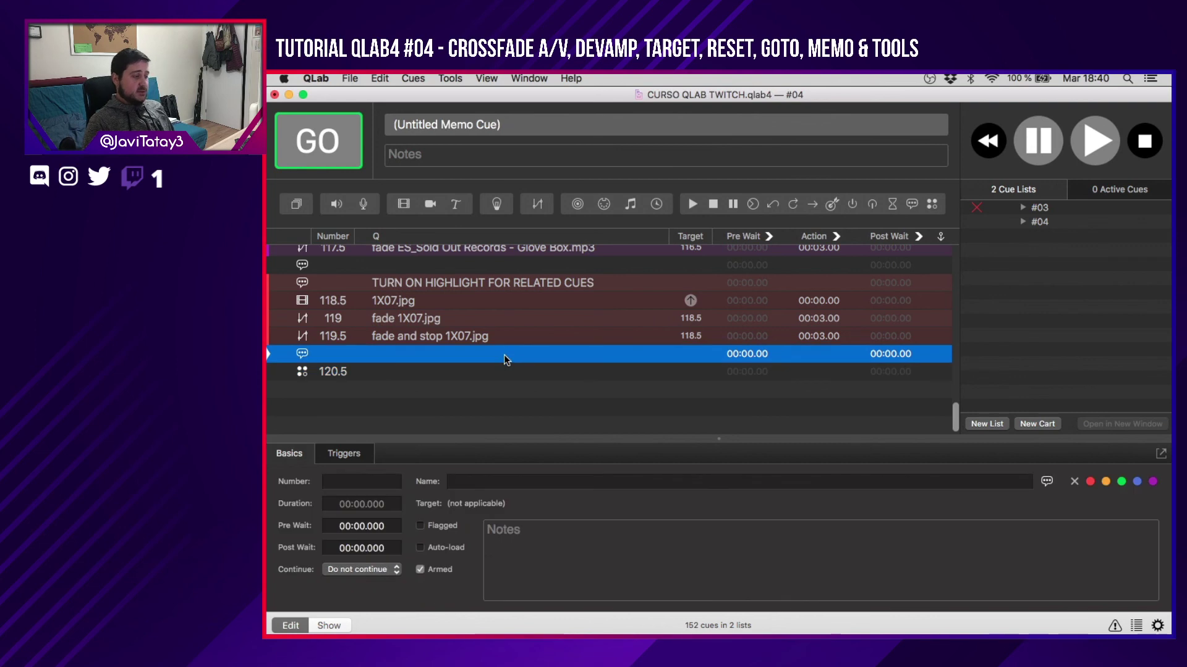
click(460, 369)
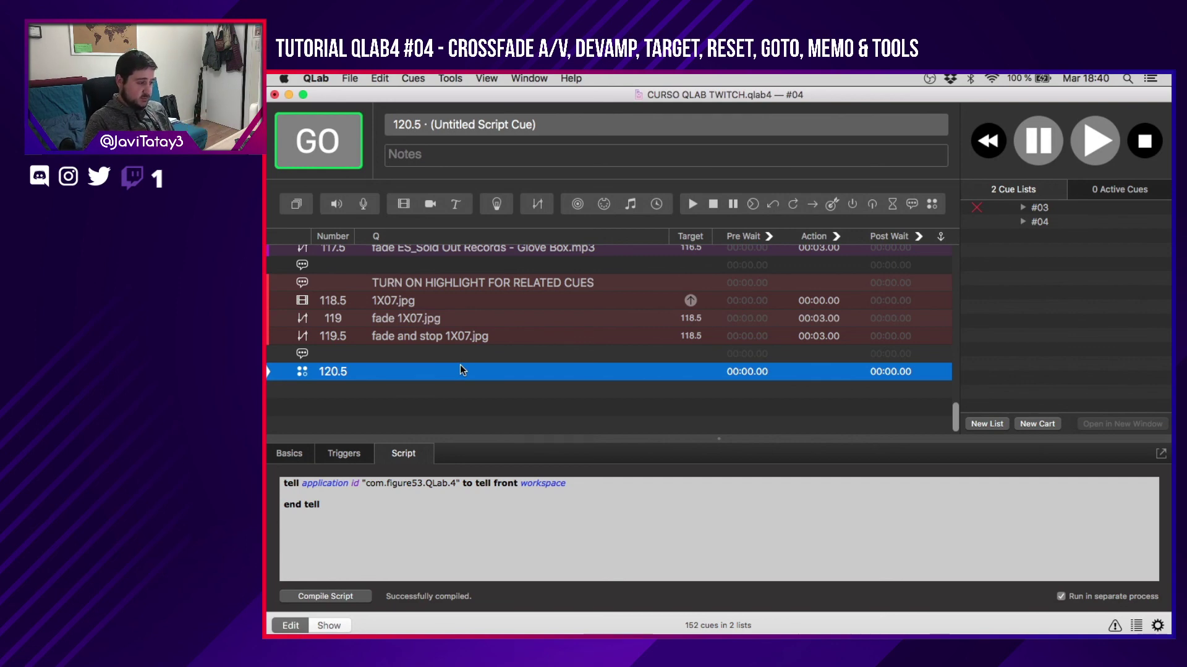
Review the earlier cues in the list, and select the empty memo cue above script cue 120.5.
scroll(538, 378, up, 10)
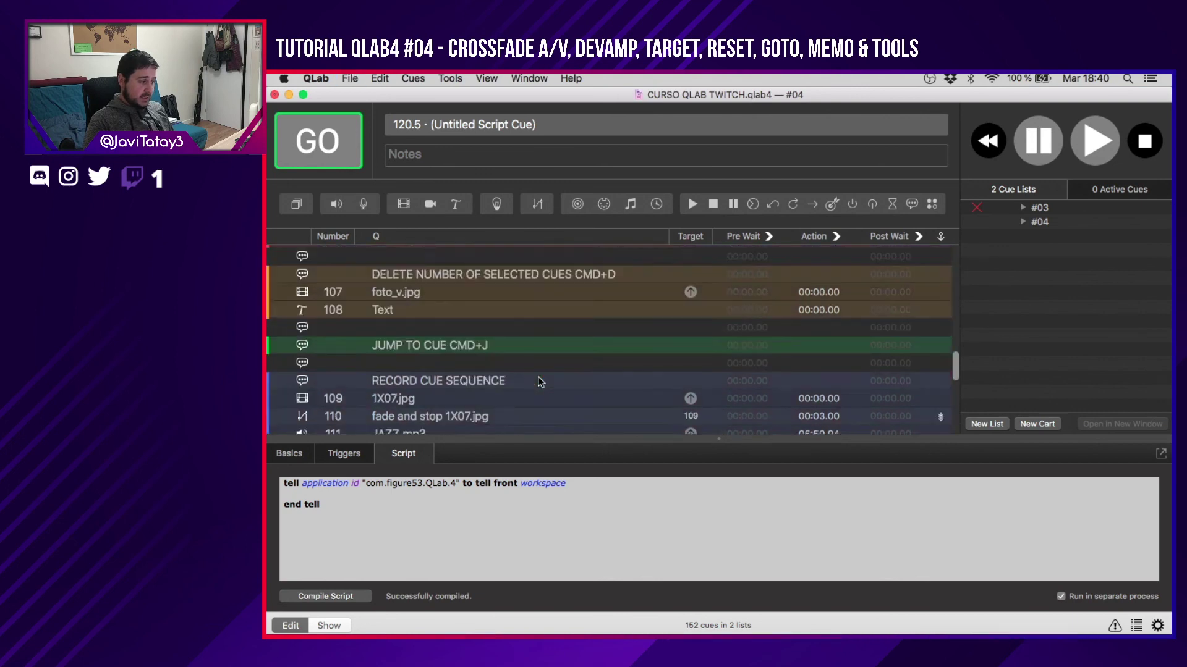
scroll(537, 381, up, 15)
scroll(442, 263, down, 5)
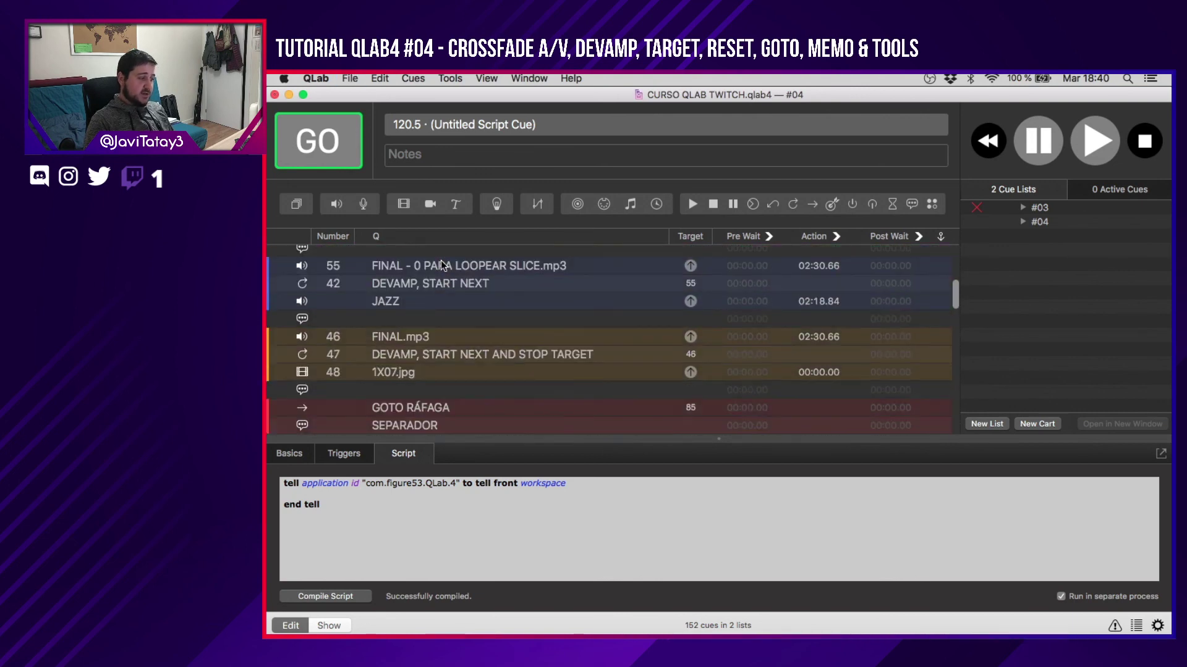
scroll(441, 264, down, 15)
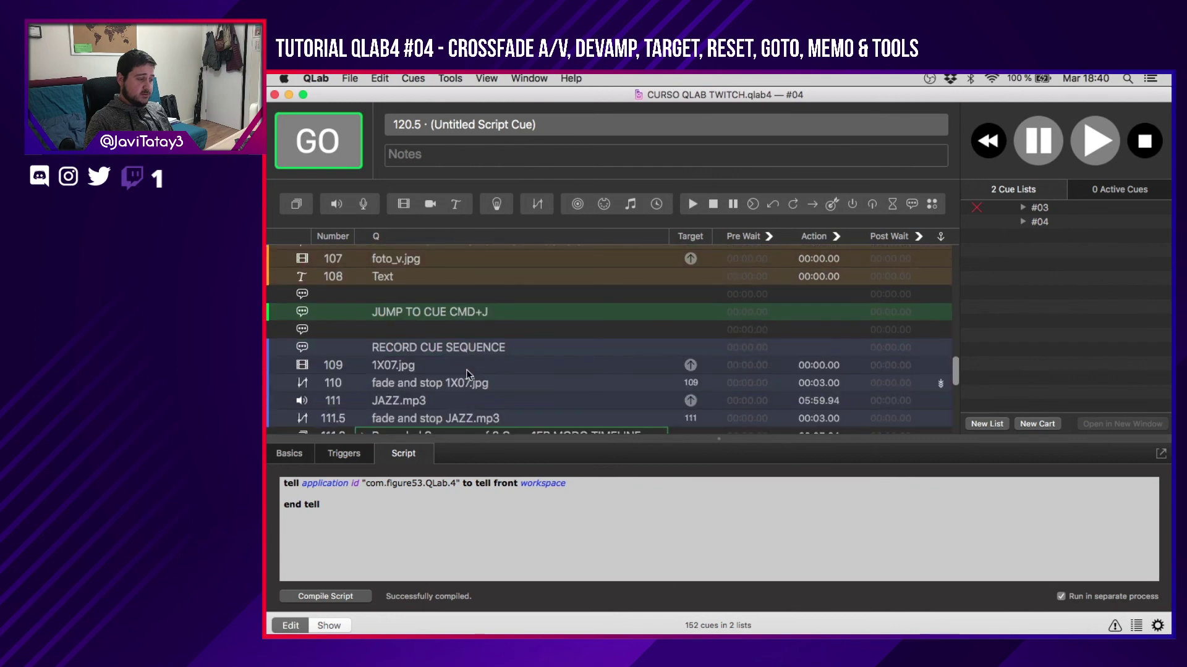
scroll(466, 370, down, 10)
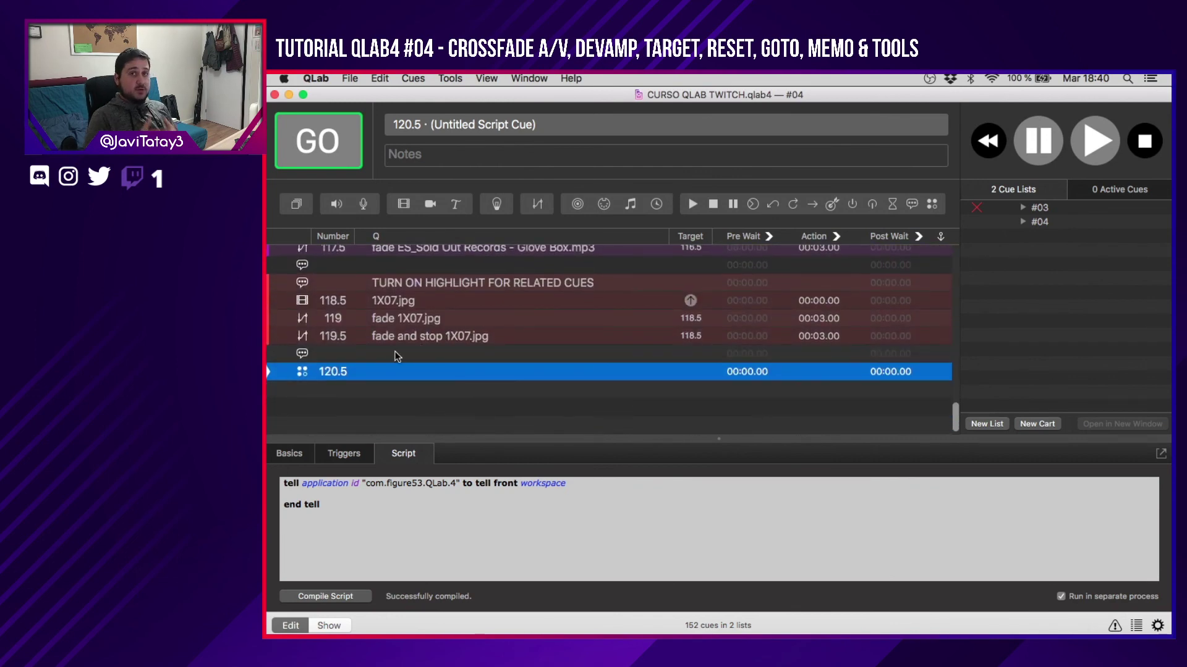
click(396, 355)
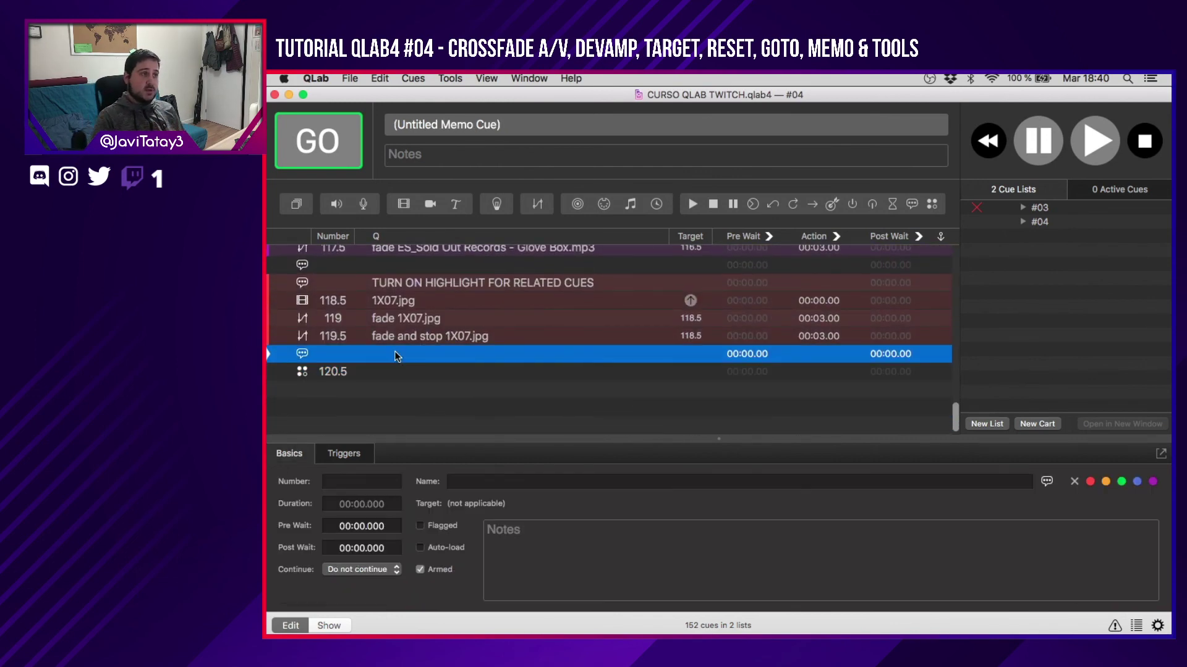